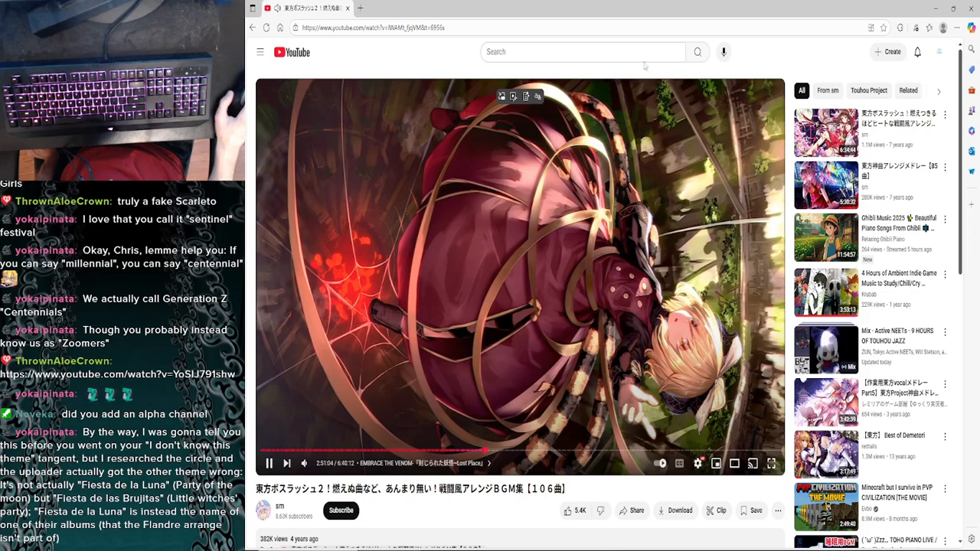
Step: Minimise the browser window and switch to the Paint 3D picture
click(952, 6)
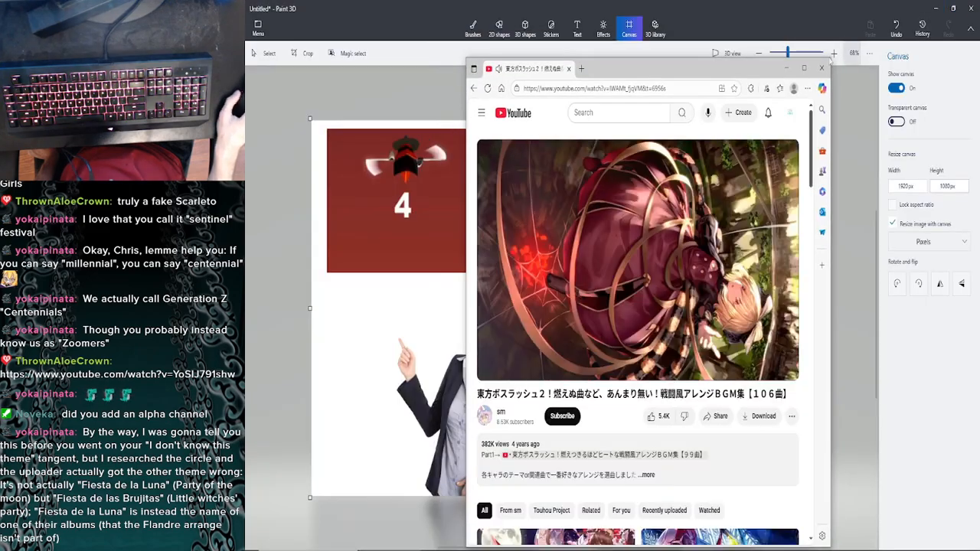
click(796, 66)
click(935, 8)
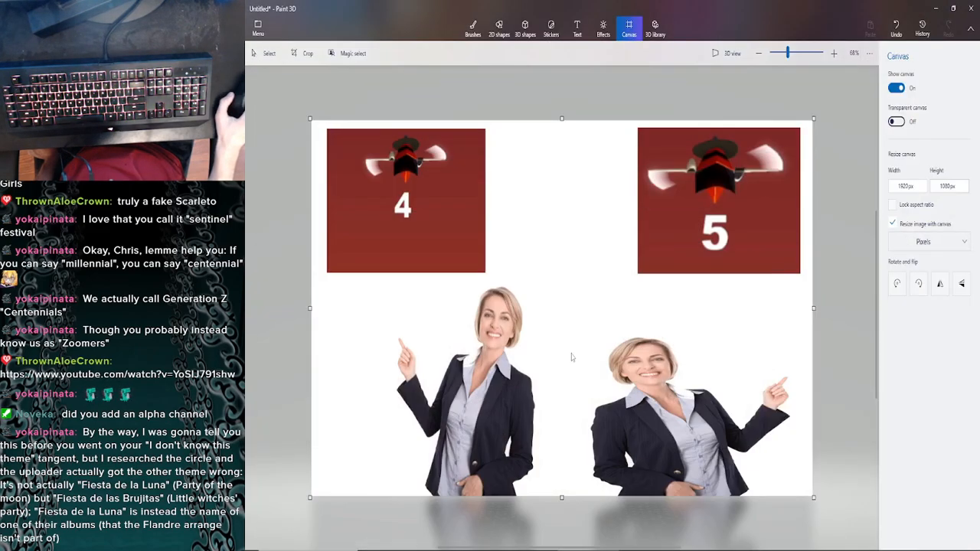
Step: Add bold 72-point 2D text reading "Close" in the gap between the two red pictures
click(577, 28)
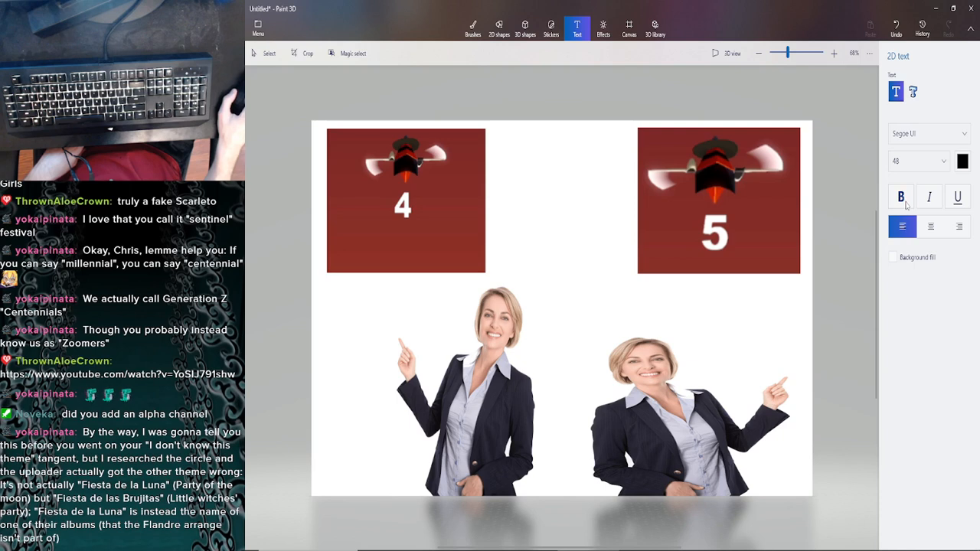
click(905, 202)
click(943, 160)
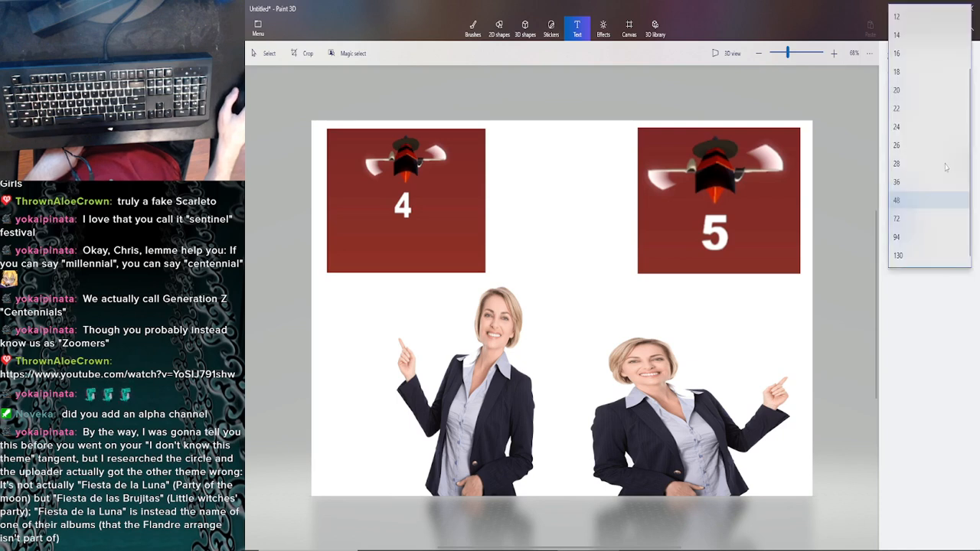
click(927, 218)
drag(492, 130, 632, 243)
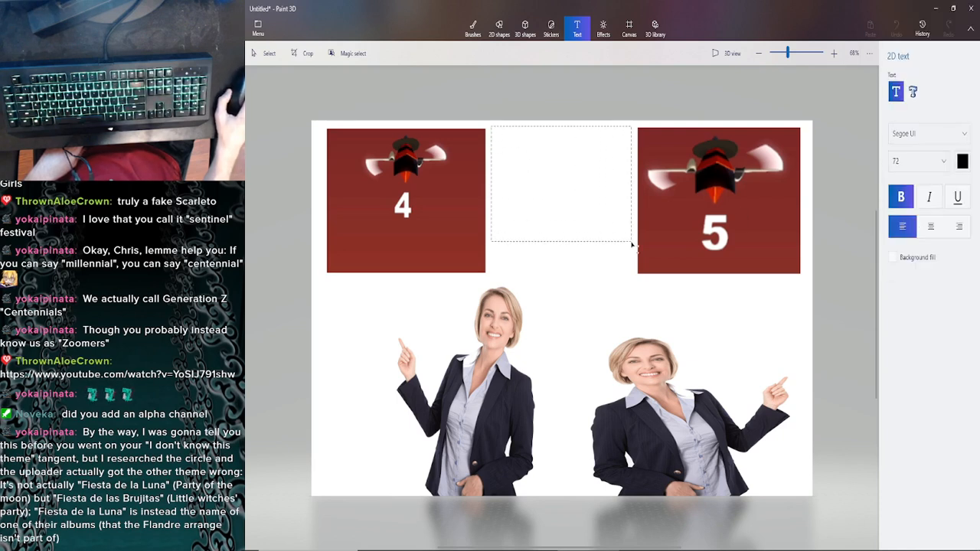
text(Close)
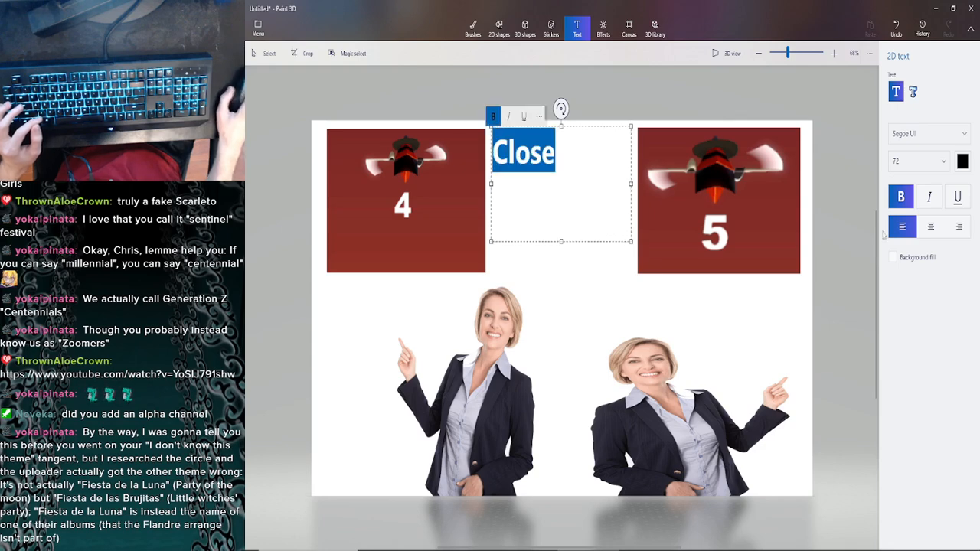
Step: Increase the font size of the "Close" text to 94 and place it on the canvas
click(921, 158)
click(914, 237)
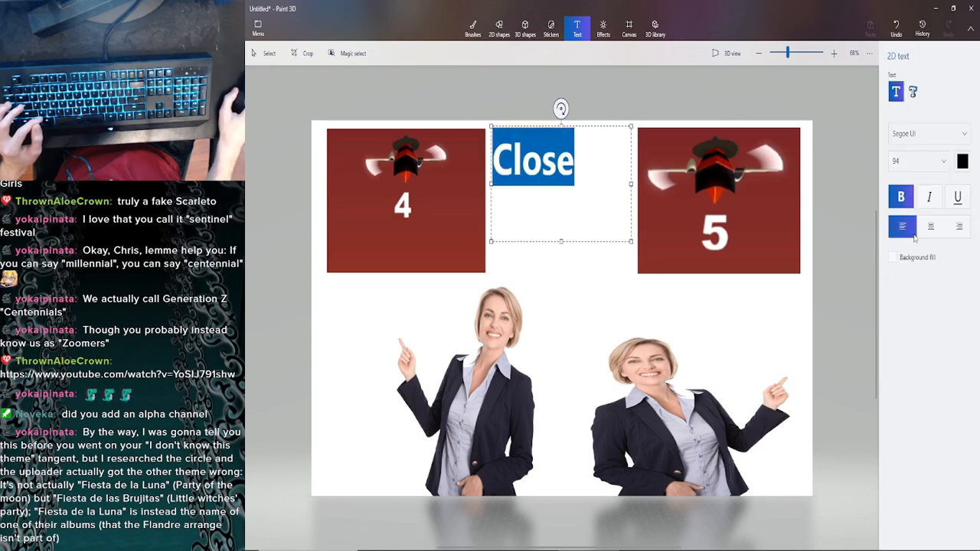
click(598, 287)
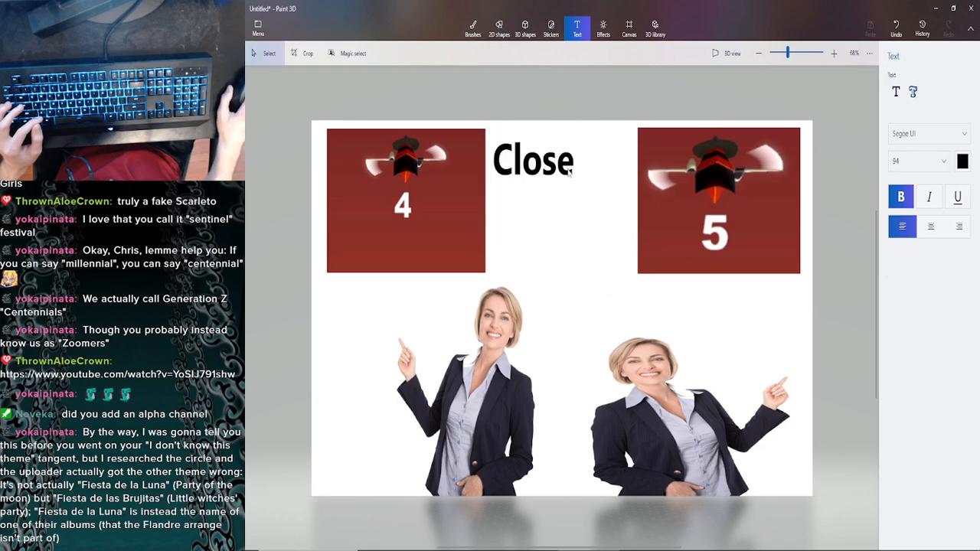
Step: Create a 2D text "Close" between the red pictures, tighten its box and centre it at the upper edge of the canvas
click(896, 91)
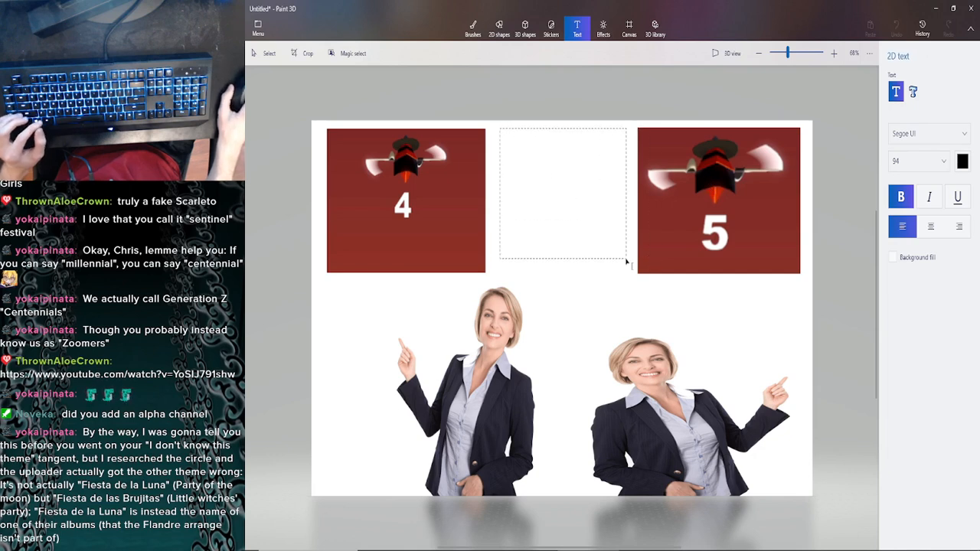
text(Close)
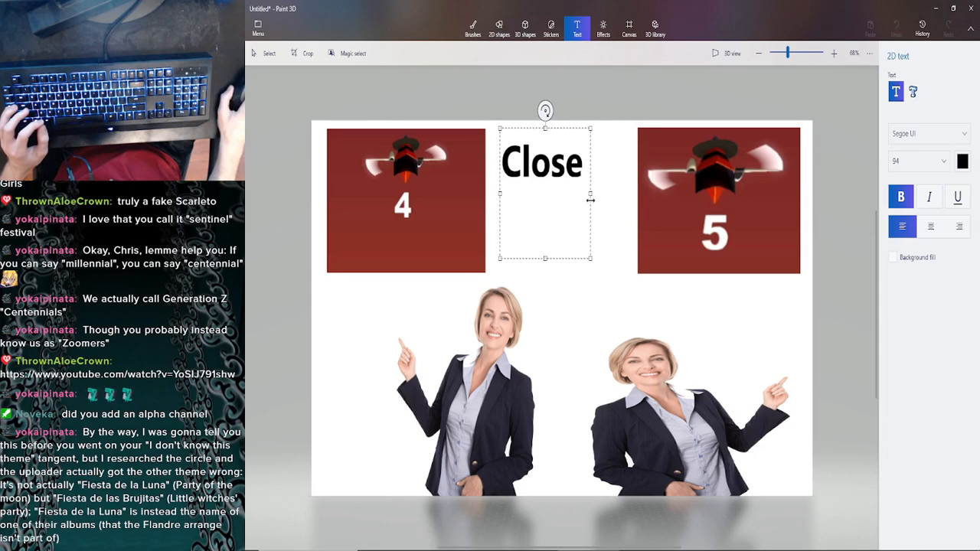
drag(545, 258, 546, 205)
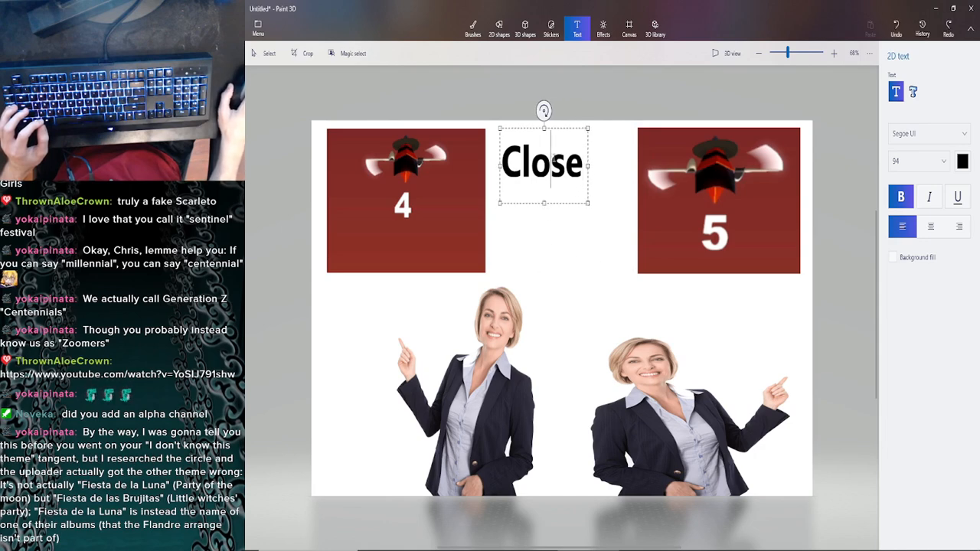
drag(552, 127, 577, 115)
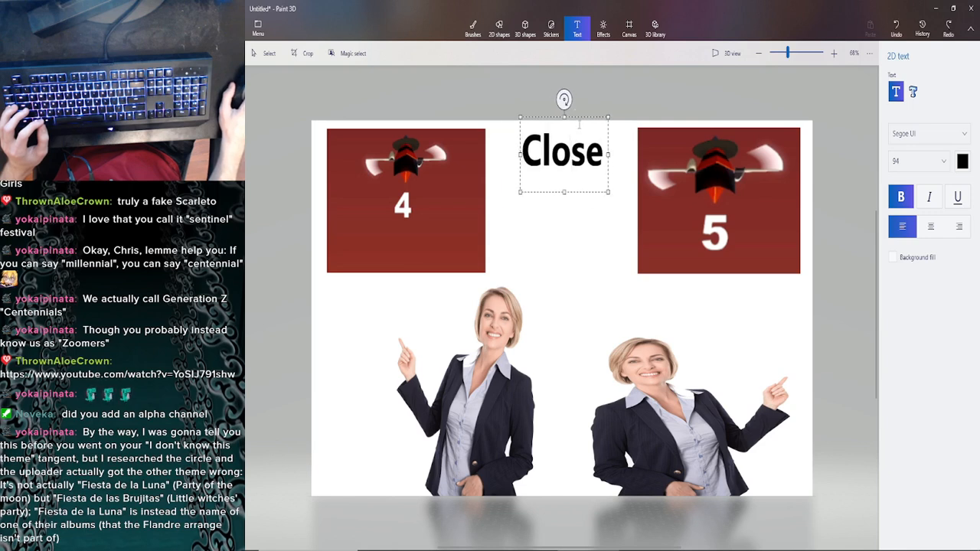
click(571, 241)
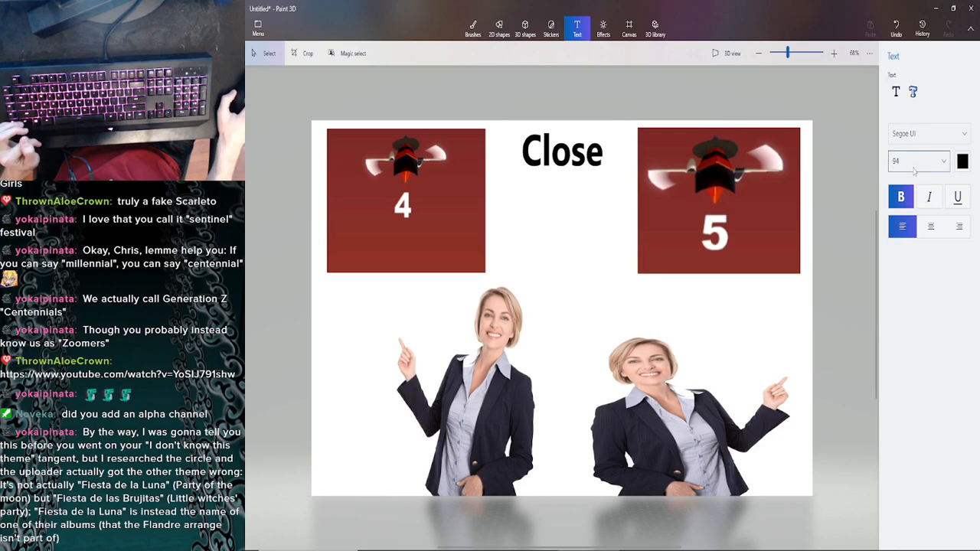
Step: Add a second 2D text reading "enough", shrink its box and align it centred beneath the word "Close"
click(896, 94)
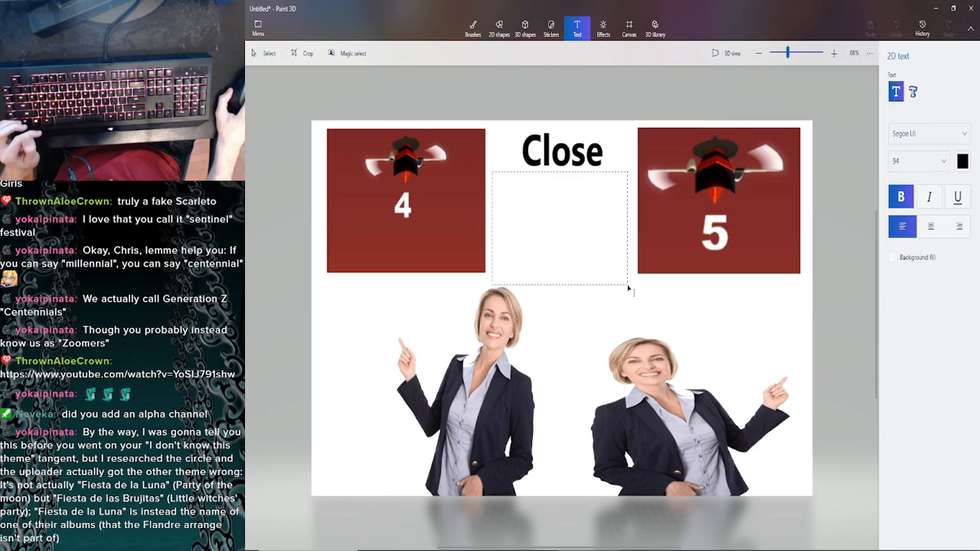
drag(627, 288, 628, 287)
text(E)
key(BackSpace)
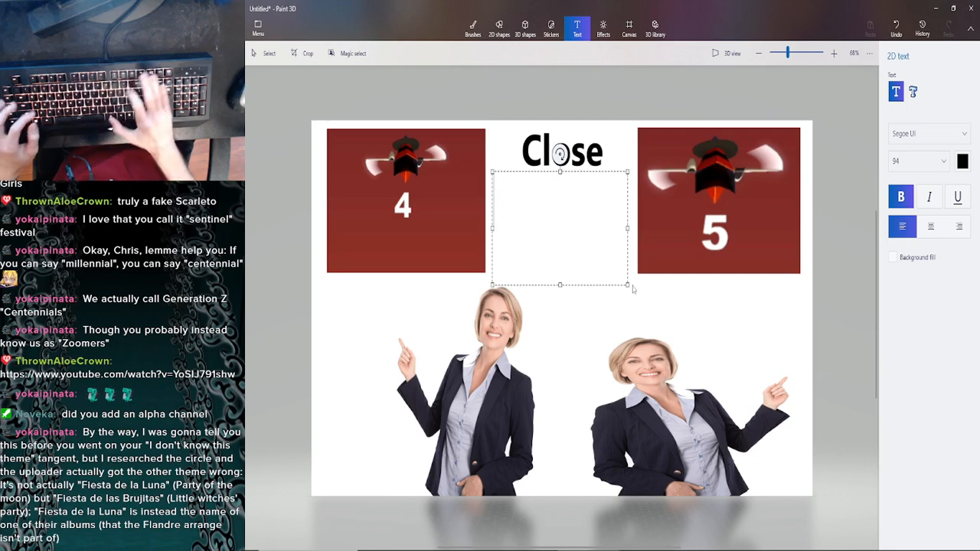
text(enoug)
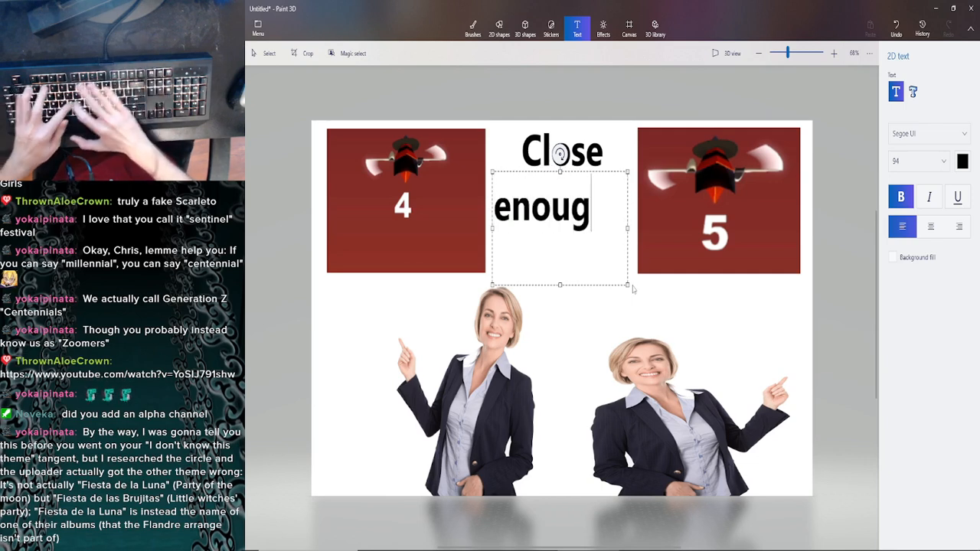
text(h)
drag(559, 283, 559, 234)
drag(546, 170, 554, 176)
click(619, 139)
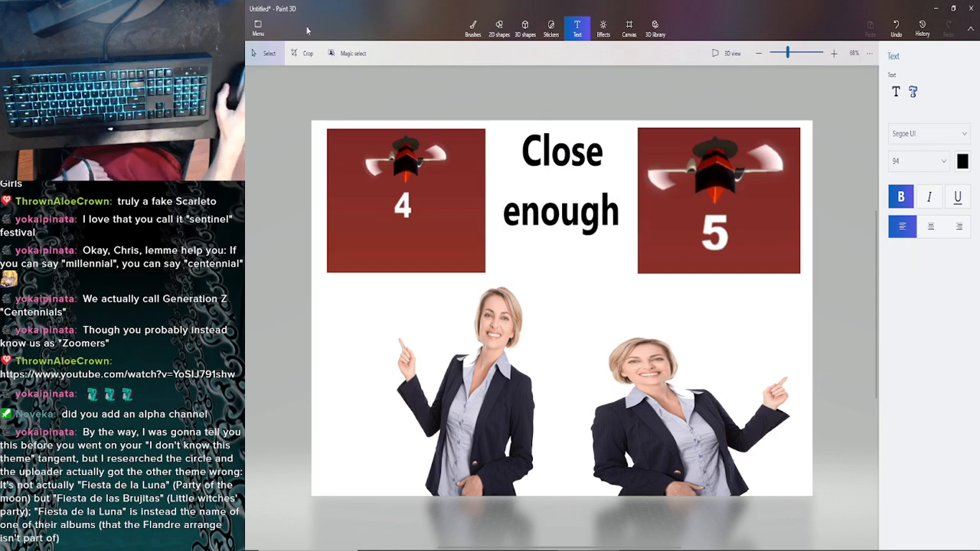
Step: Save the picture as a 2D PNG named "Close enough" in the Pictures folder and close Paint 3D
click(258, 29)
click(279, 105)
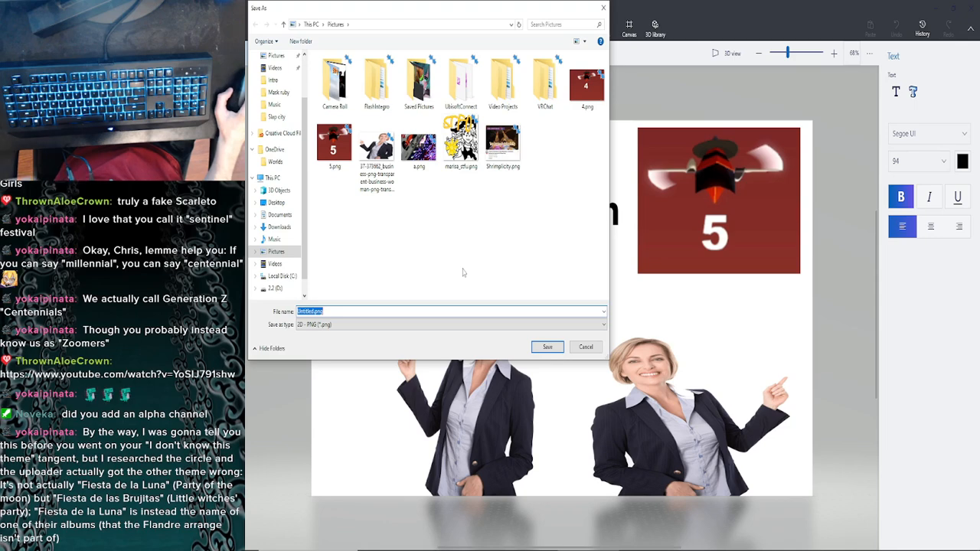
text(C)
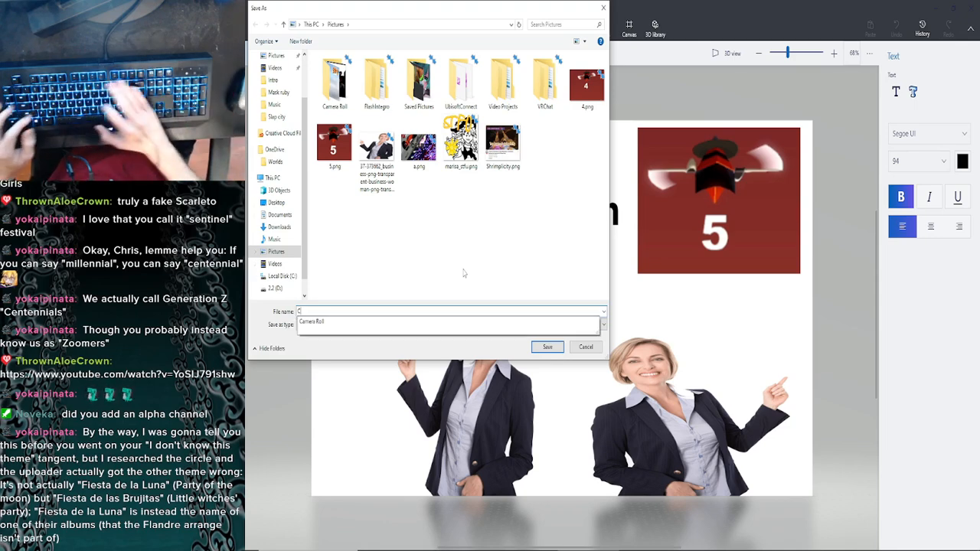
text(lose enough)
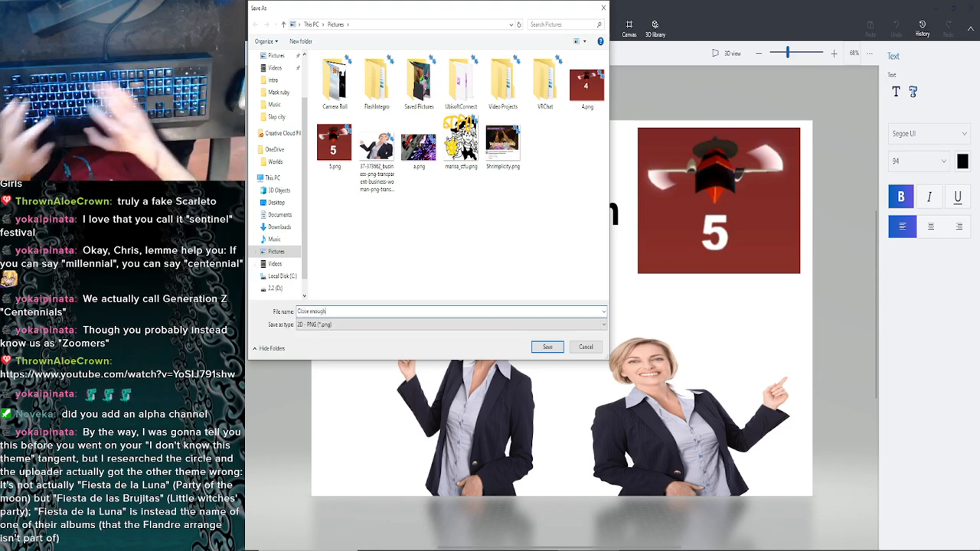
key(Return)
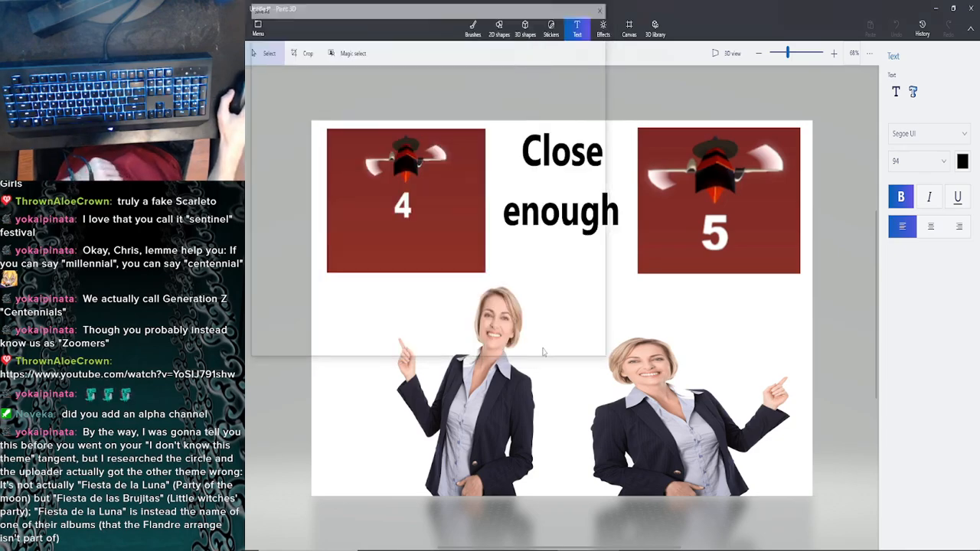
click(970, 9)
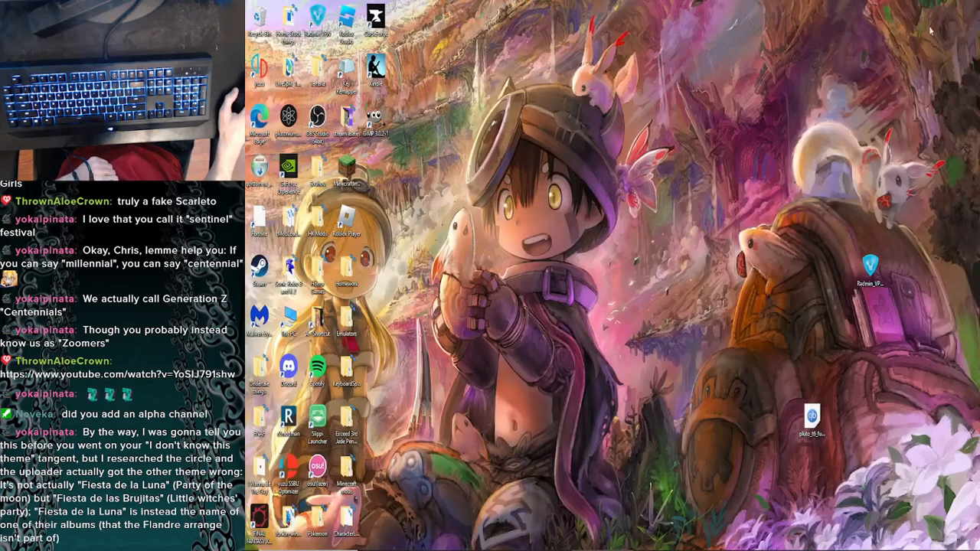
Step: Open the Pictures folder and select the saved image Close enough.png
click(451, 544)
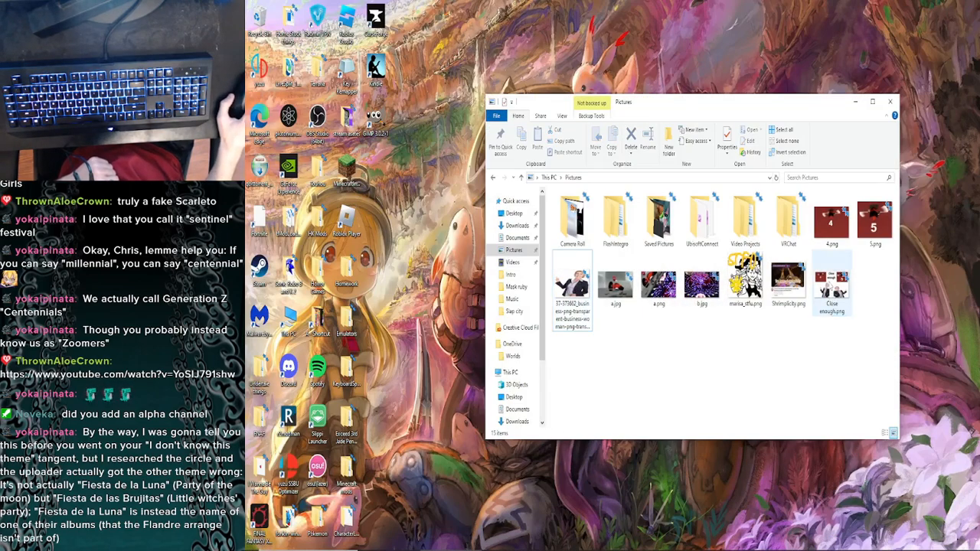
click(833, 295)
drag(503, 261, 519, 254)
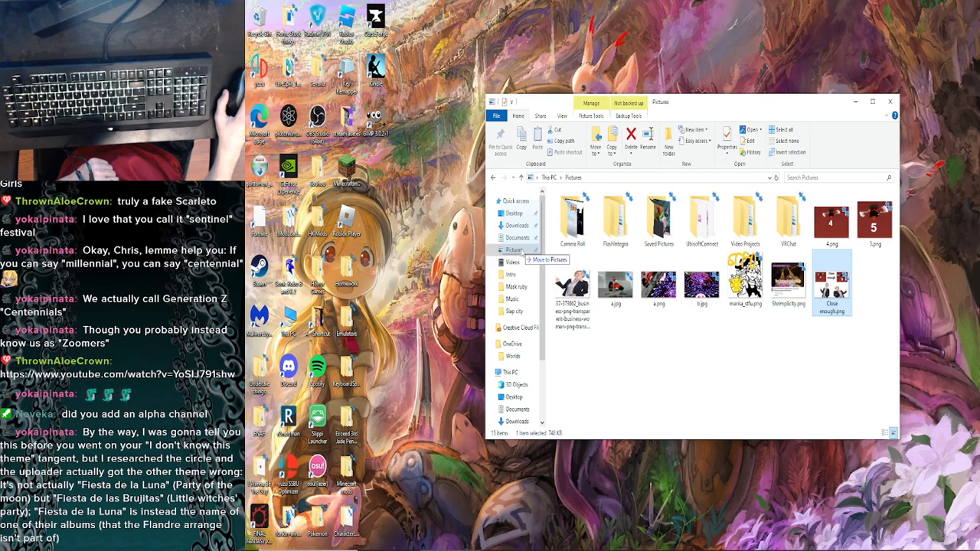
drag(521, 253, 666, 306)
click(782, 354)
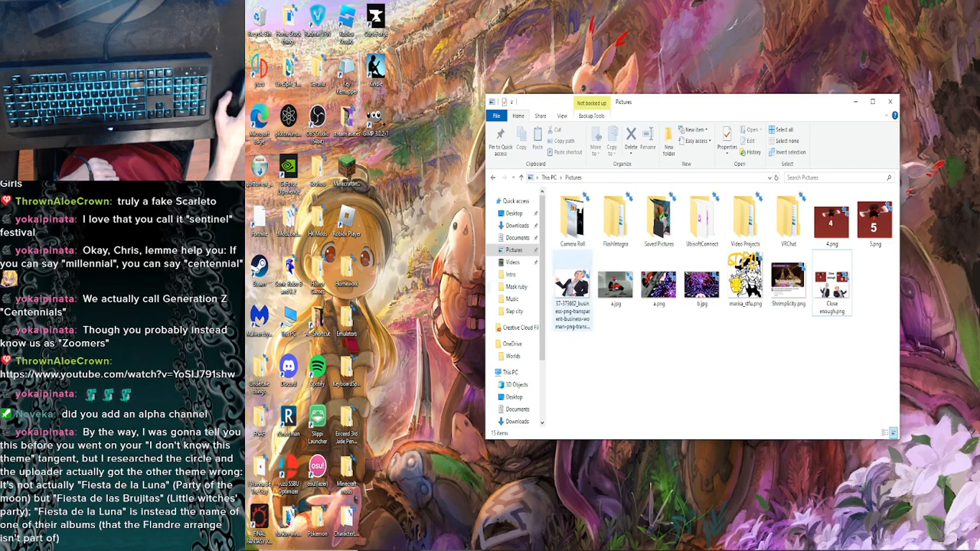
Step: Launch GIMP, dismiss its Welcome and About windows, and minimise it to return to the Pictures folder
click(573, 285)
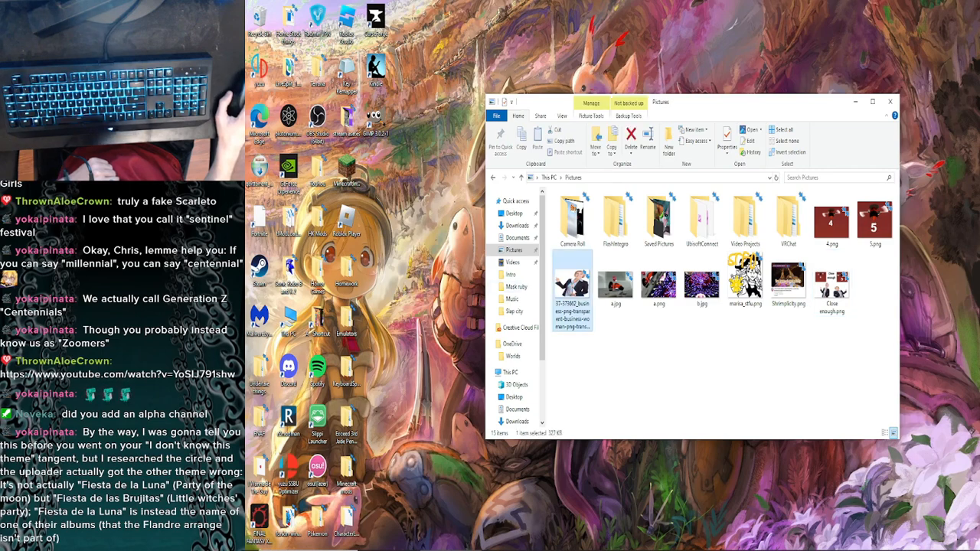
click(376, 123)
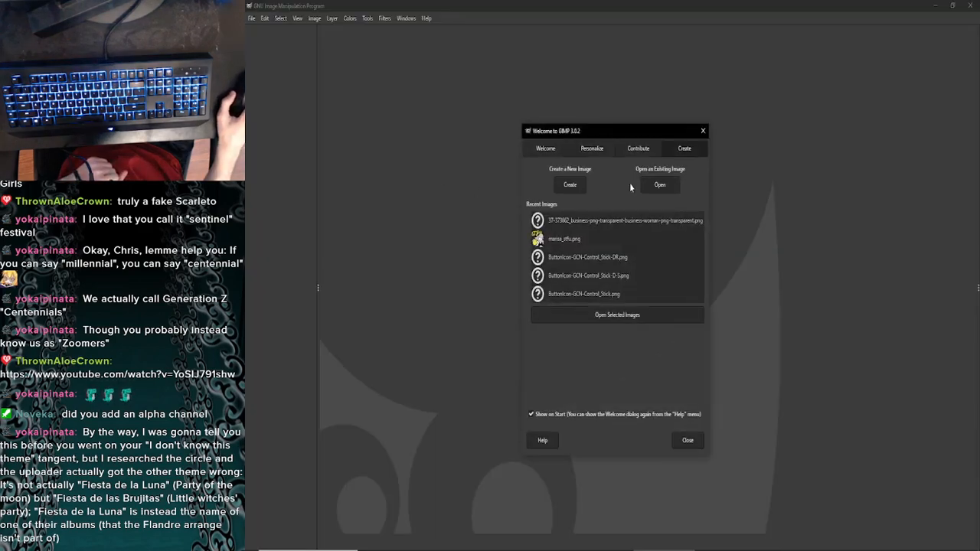
click(703, 132)
click(935, 5)
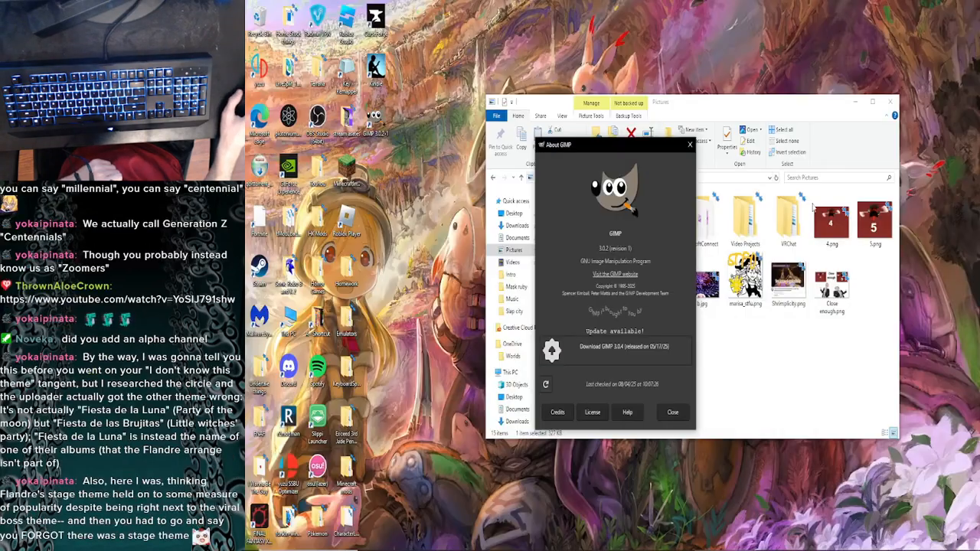
click(688, 146)
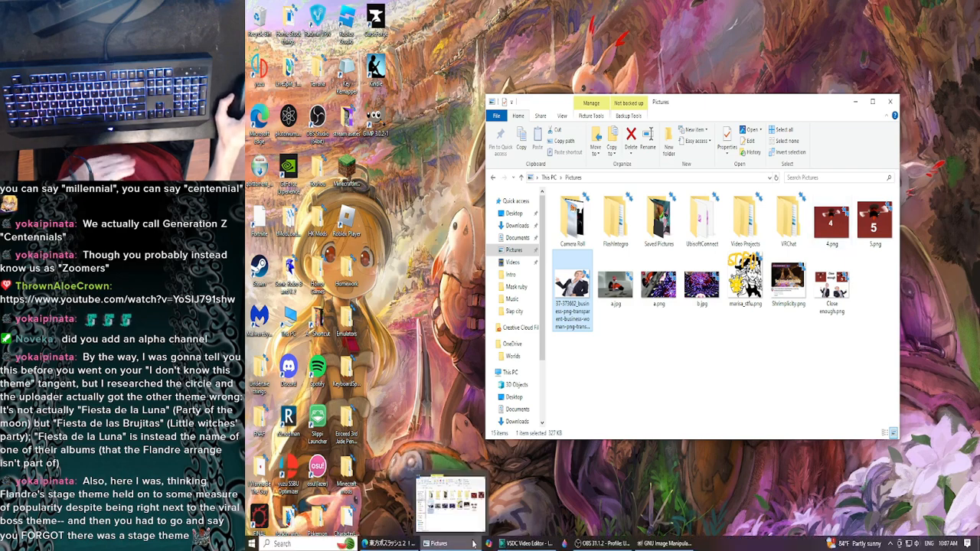
Step: Open Paint 3D again and start a new project
mouse_move(529, 543)
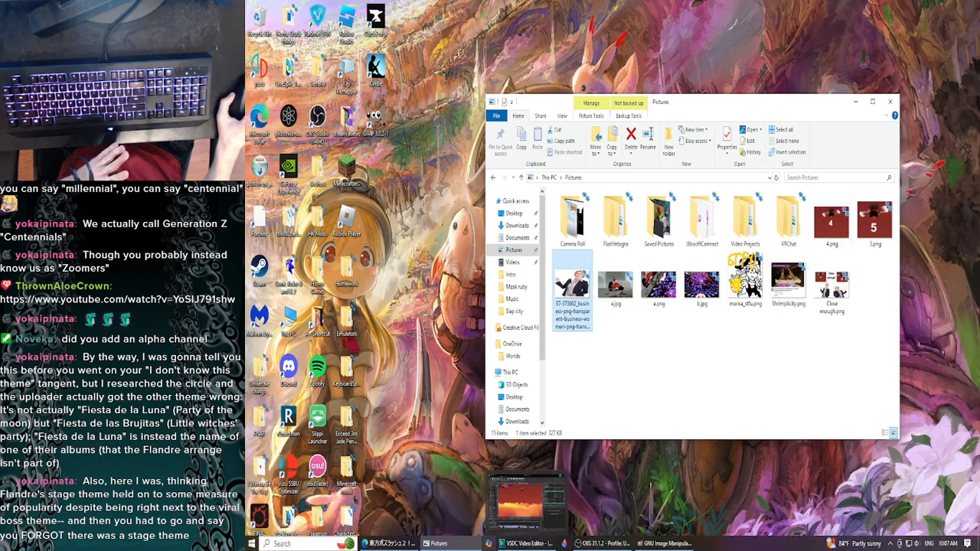
double_click(586, 265)
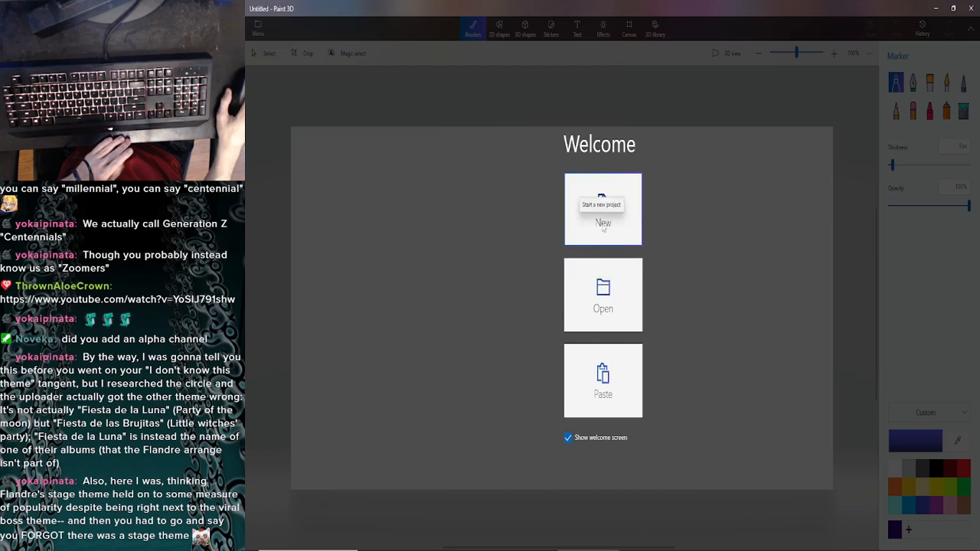
click(602, 222)
Step: Resize the blank canvas to 1920 px wide and 1080 px high
click(628, 29)
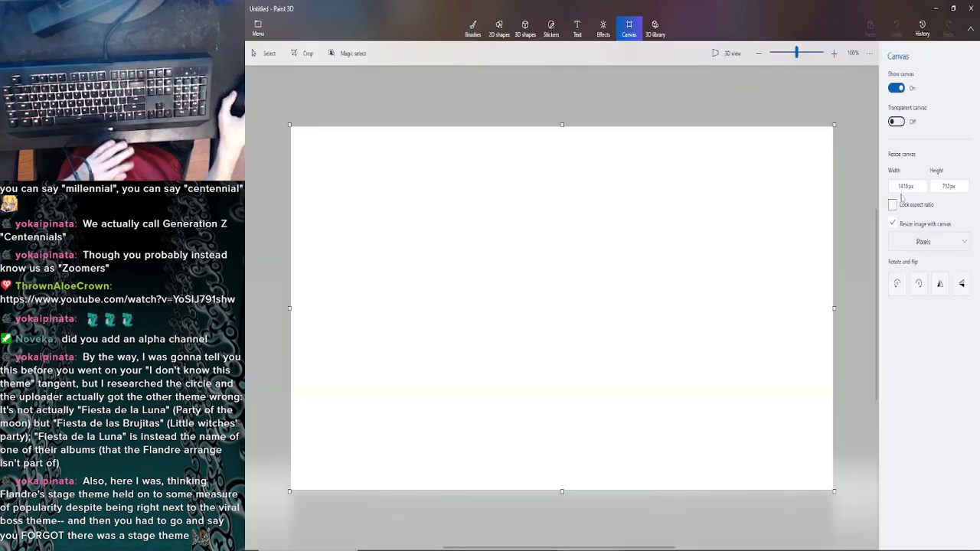
click(897, 185)
text(1920)
click(938, 187)
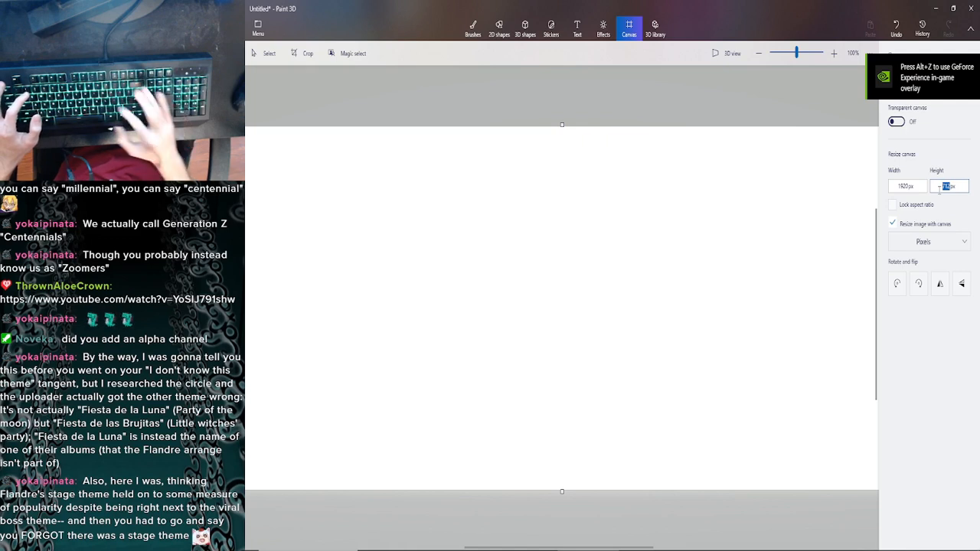
text(1080)
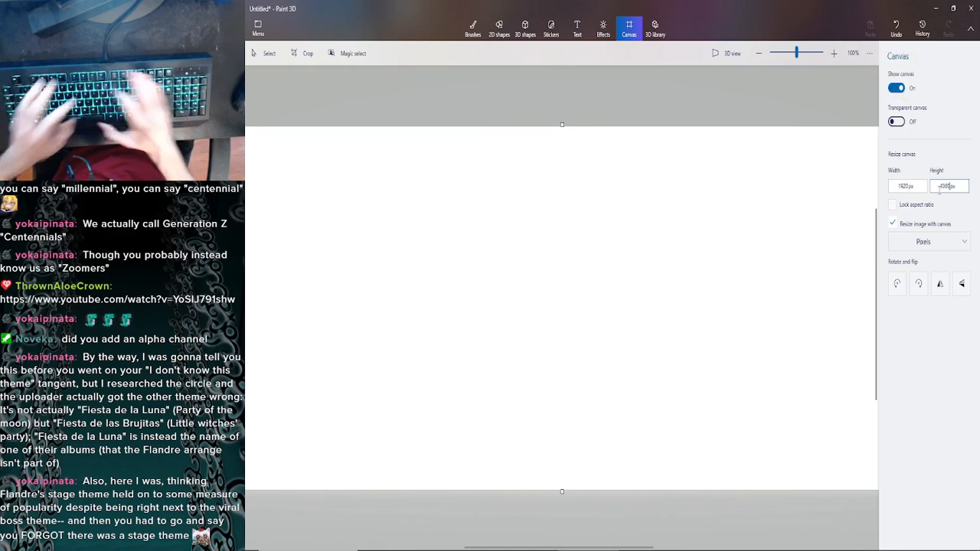
key(Return)
click(757, 54)
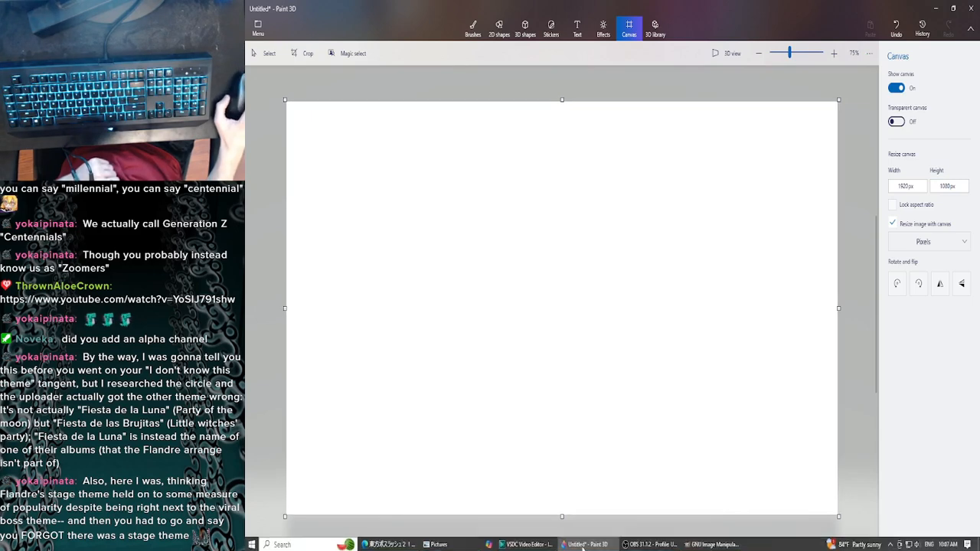
Step: Insert 4.png from the Pictures folder onto the blank canvas and enlarge it slightly
click(436, 543)
mouse_move(846, 235)
mouse_down()
mouse_move(461, 246)
mouse_move(488, 236)
mouse_up()
drag(584, 314, 613, 356)
click(651, 321)
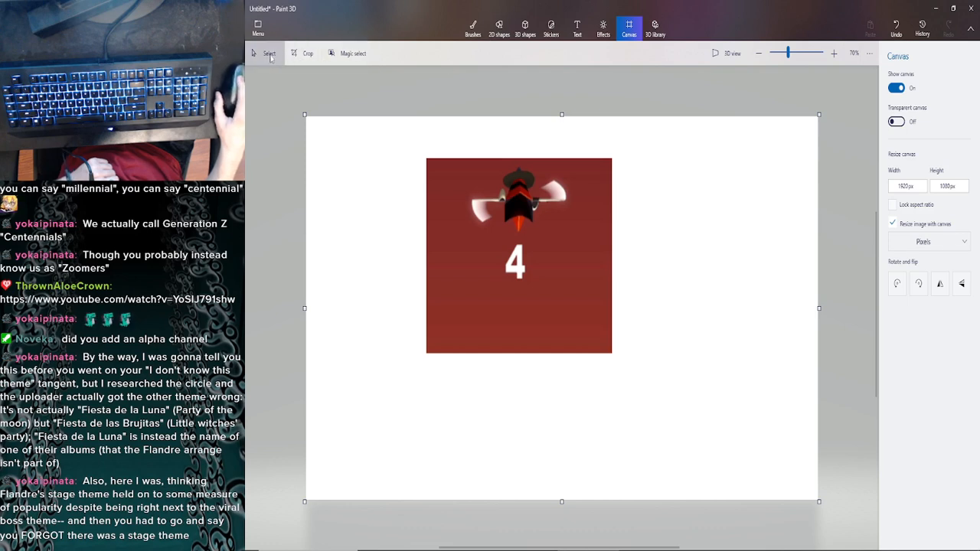
Step: Select a plain red patch of the inserted picture and stretch it to about 1989 by 1112 px to cover the whole canvas
drag(587, 298, 608, 303)
drag(554, 250, 303, 114)
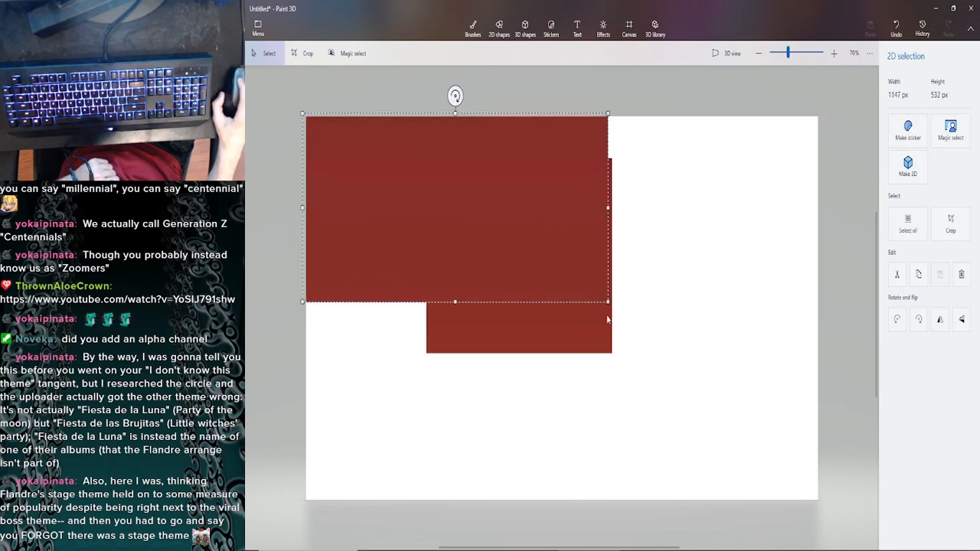
drag(610, 305, 832, 508)
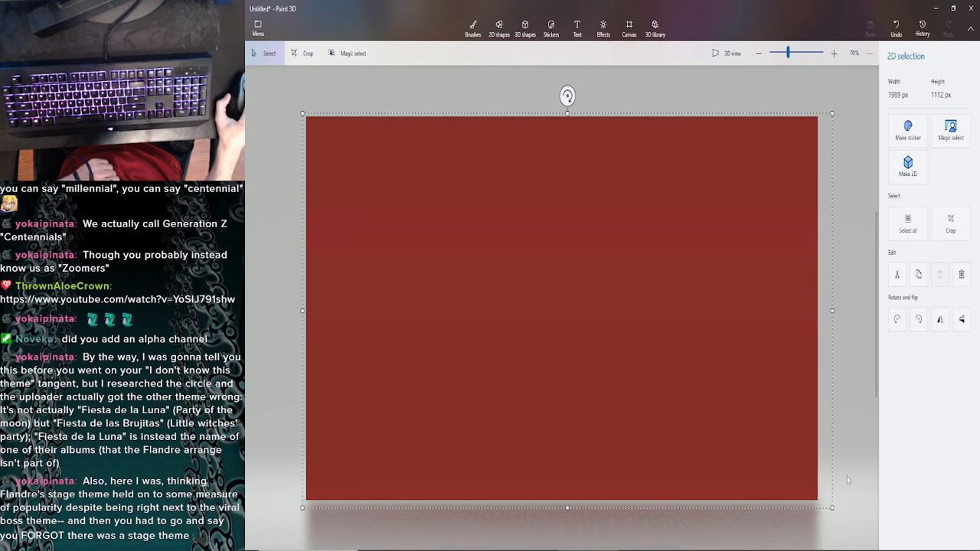
key(k)
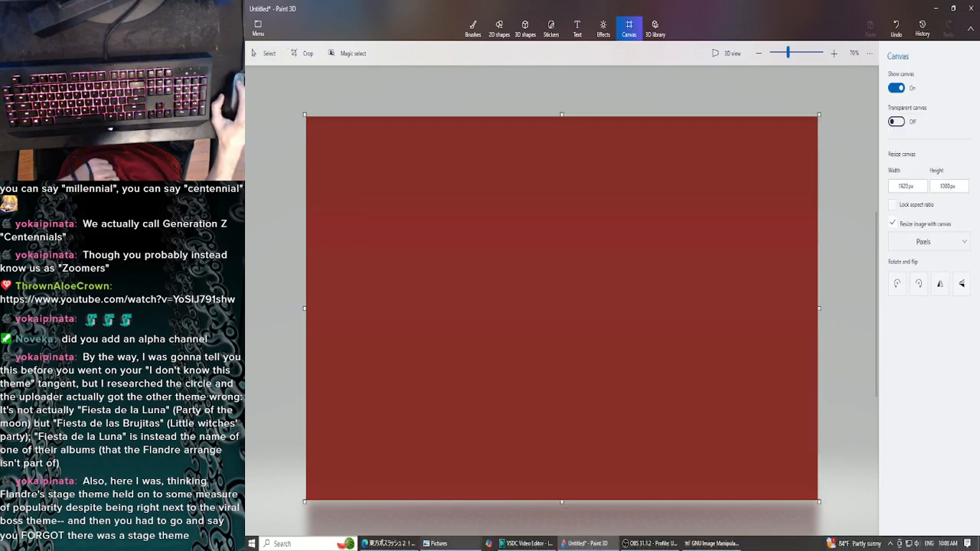
Step: Insert 4.png again from the Pictures folder, place it near the red canvas's upper-left corner and enlarge it slightly
click(436, 543)
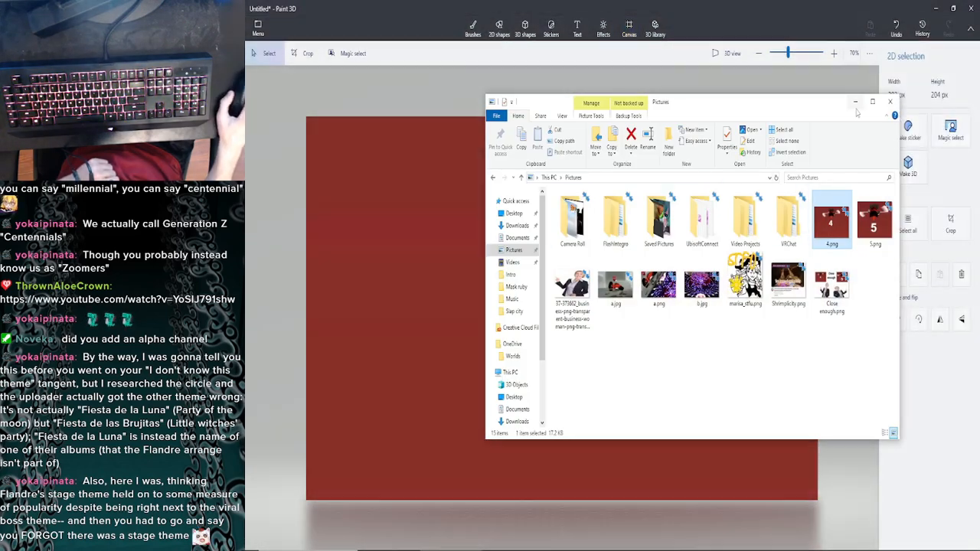
click(855, 102)
drag(549, 301, 366, 167)
drag(419, 202, 437, 233)
click(463, 227)
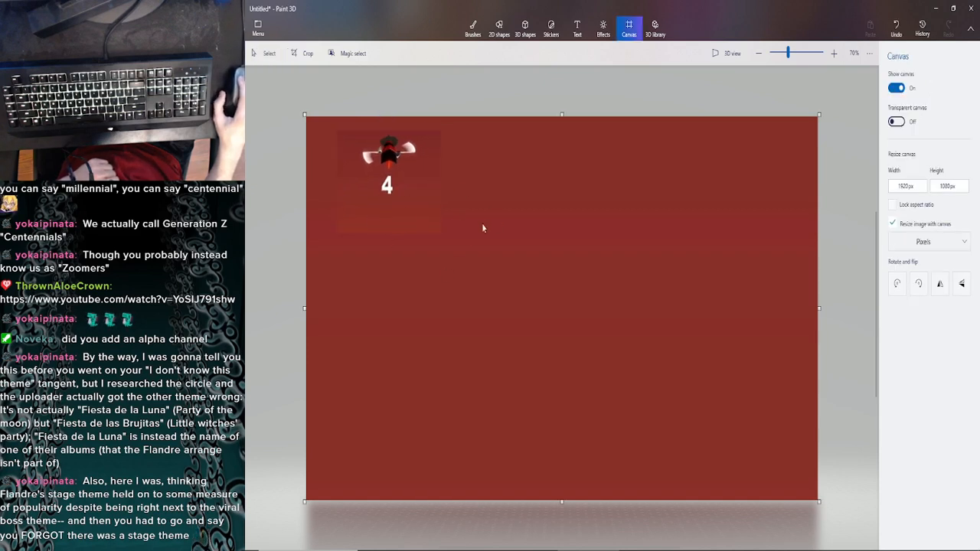
Step: Close Paint 3D without saving the red image project
click(972, 5)
click(612, 300)
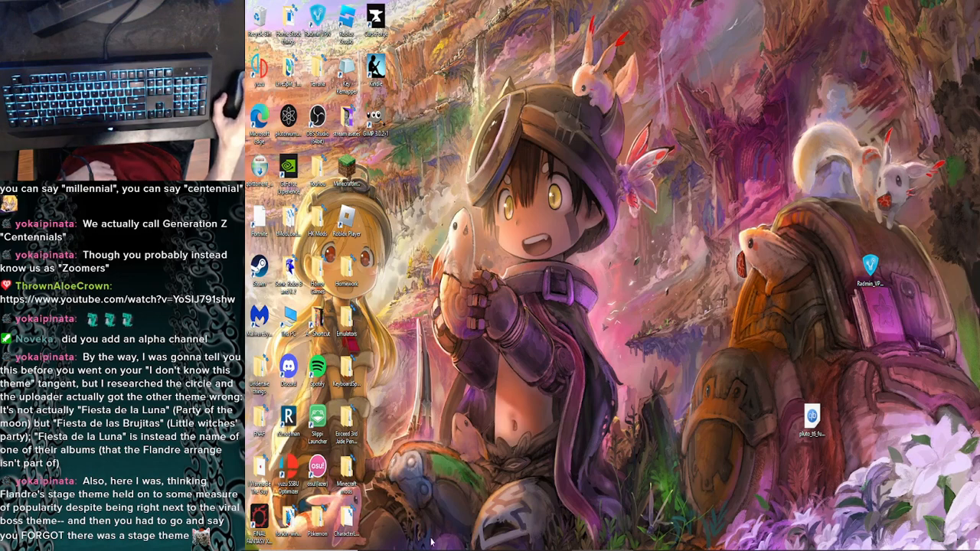
Step: Switch to VSDC Video Editor and move the playhead to 00:21:24.22 near the end of the last clip on Layer 20
mouse_move(438, 544)
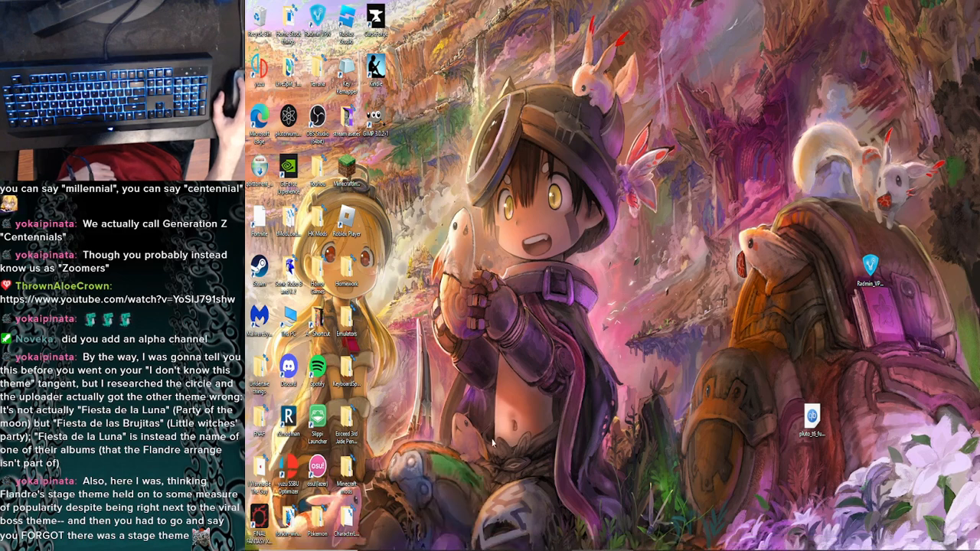
mouse_move(397, 545)
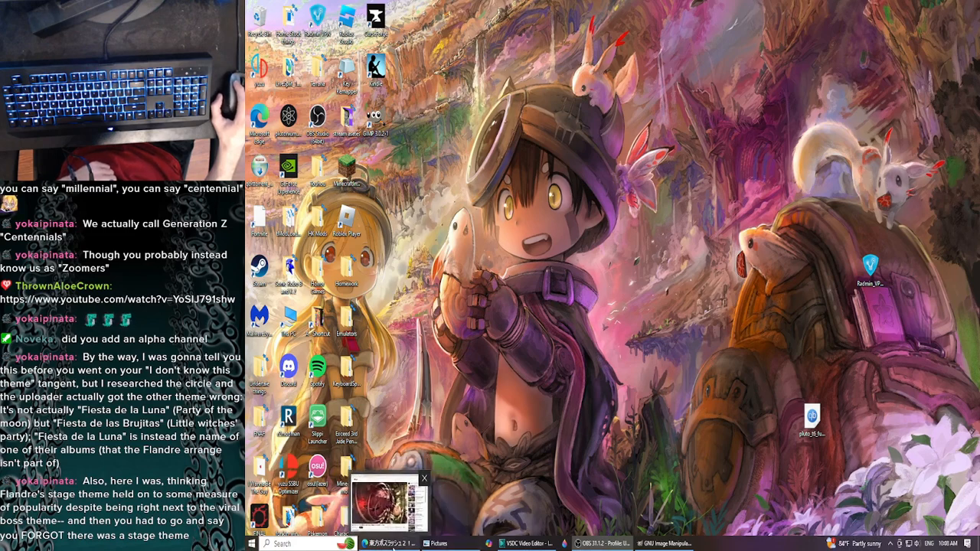
mouse_move(505, 547)
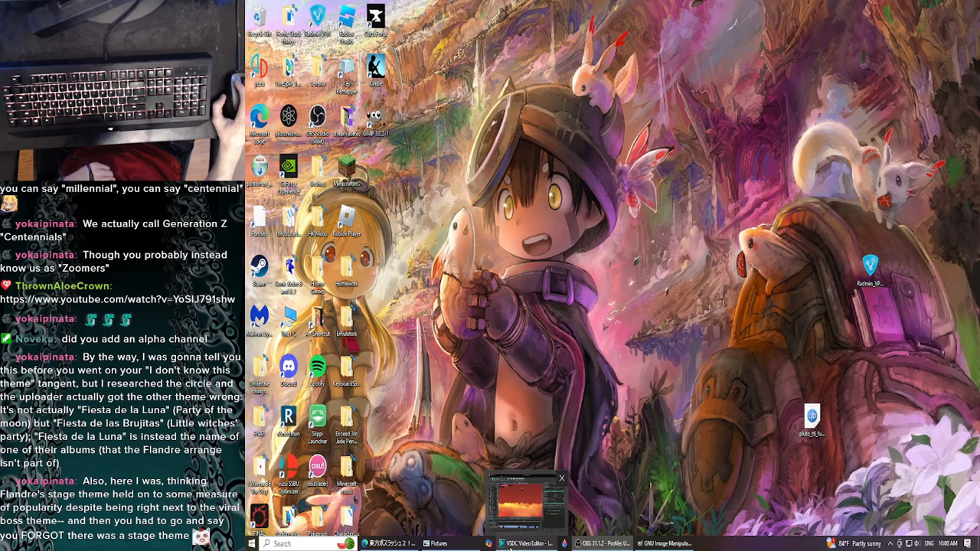
click(515, 545)
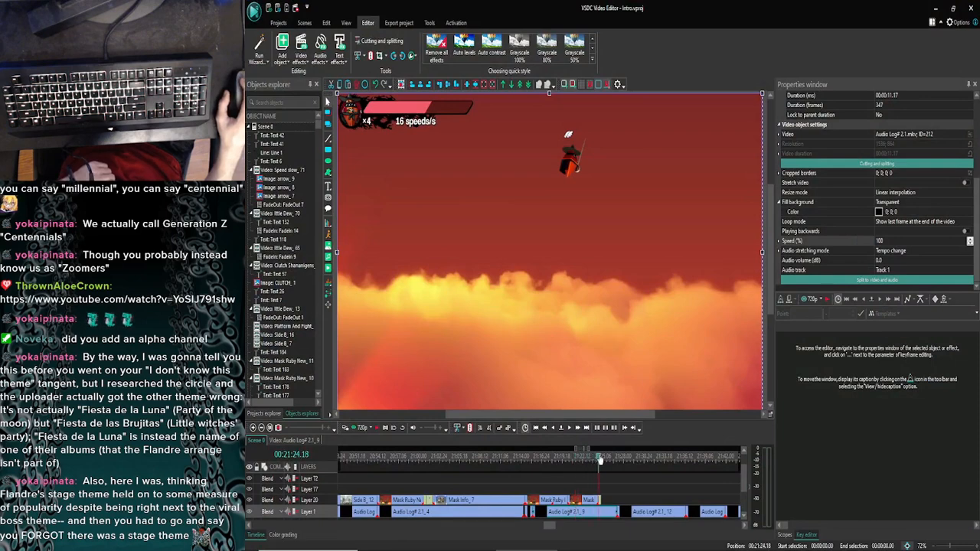
drag(600, 459, 601, 459)
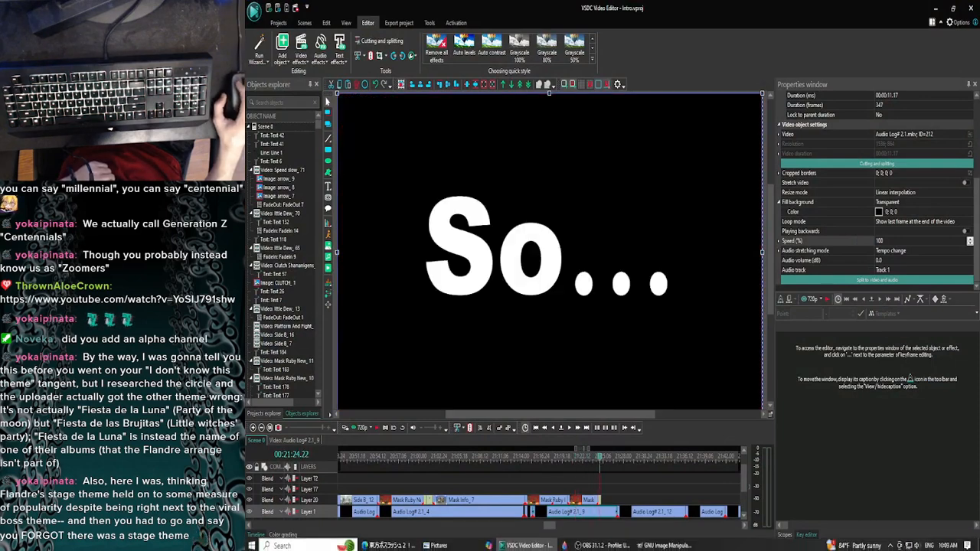
Step: Move Close enough.png from the Pictures folder into the Mask ruby folder
click(436, 545)
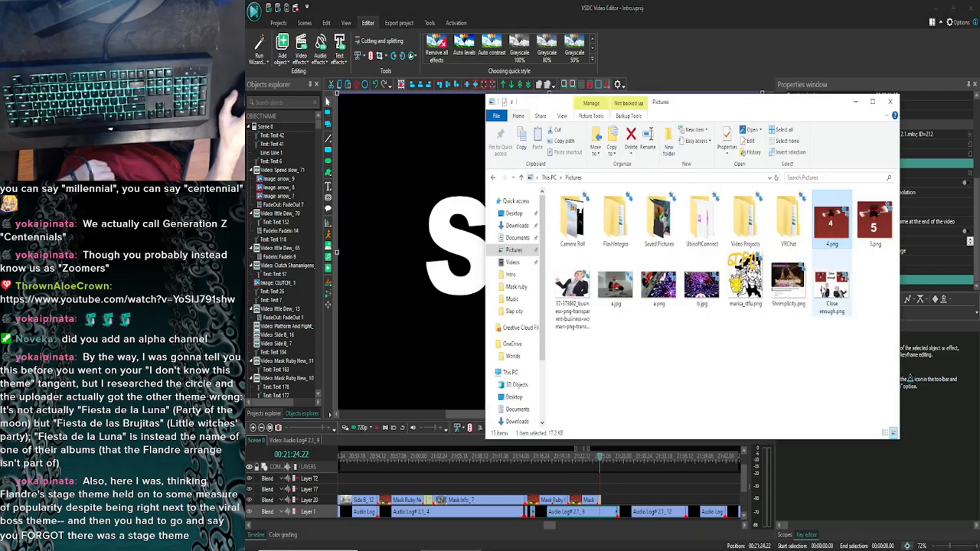
click(821, 306)
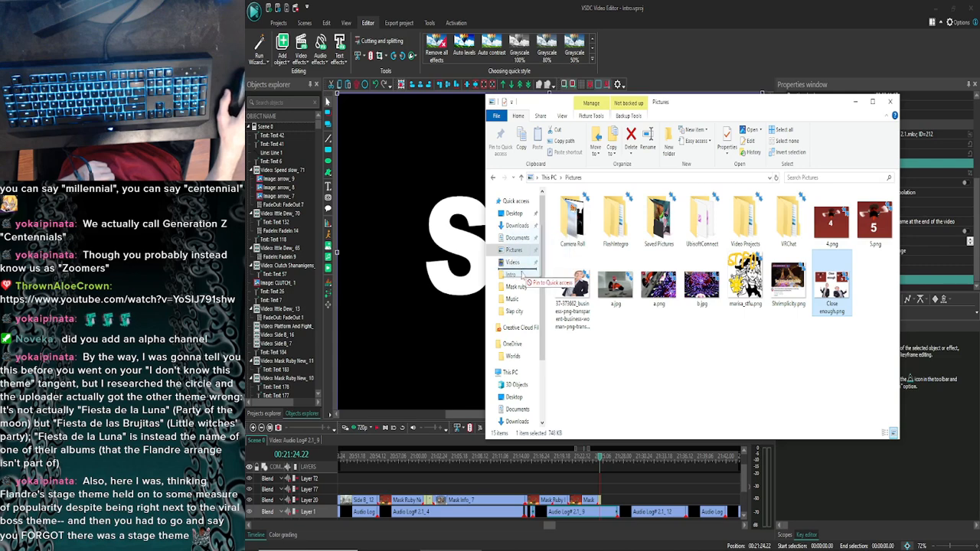
drag(521, 257, 522, 291)
click(563, 352)
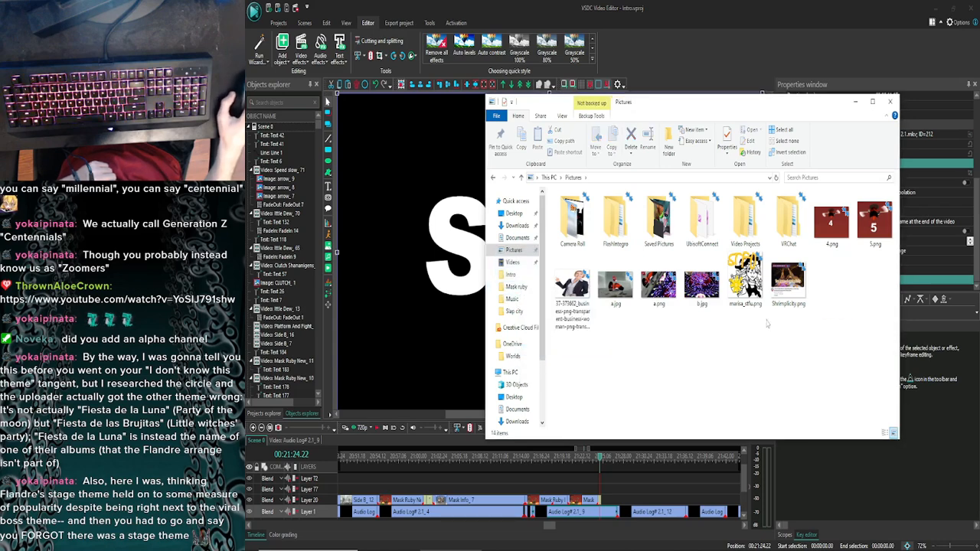
Step: Delete the business woman PNG, 4.png and 5.png from the Pictures folder
click(571, 300)
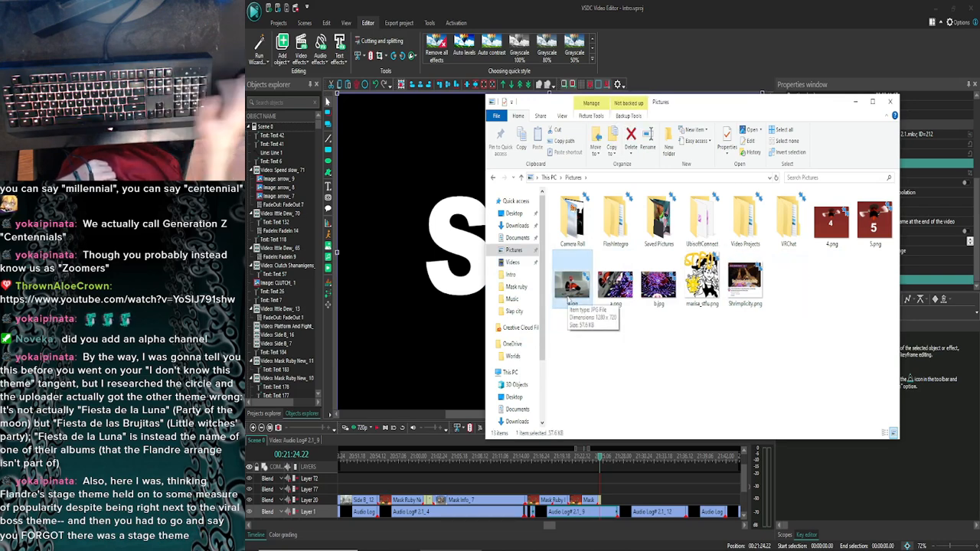
drag(840, 262, 865, 227)
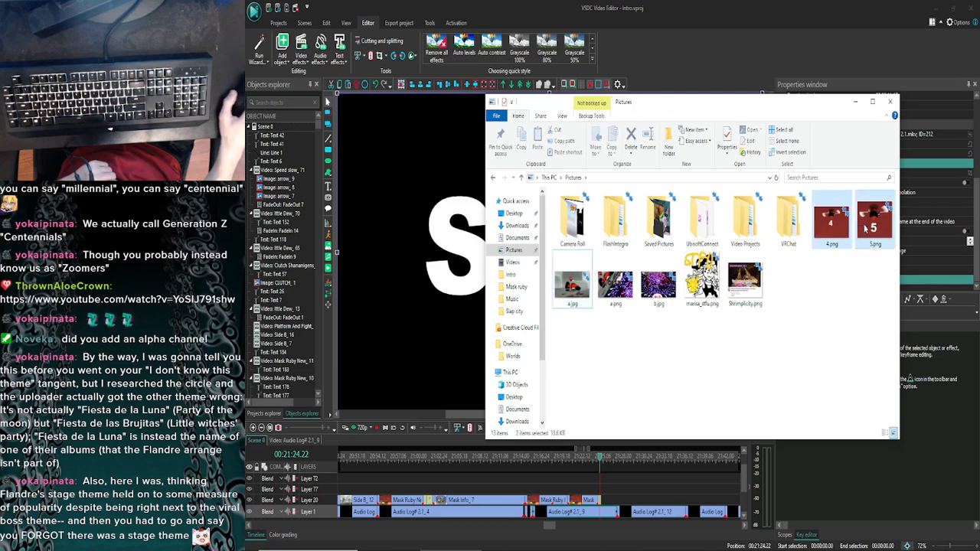
key(Delete)
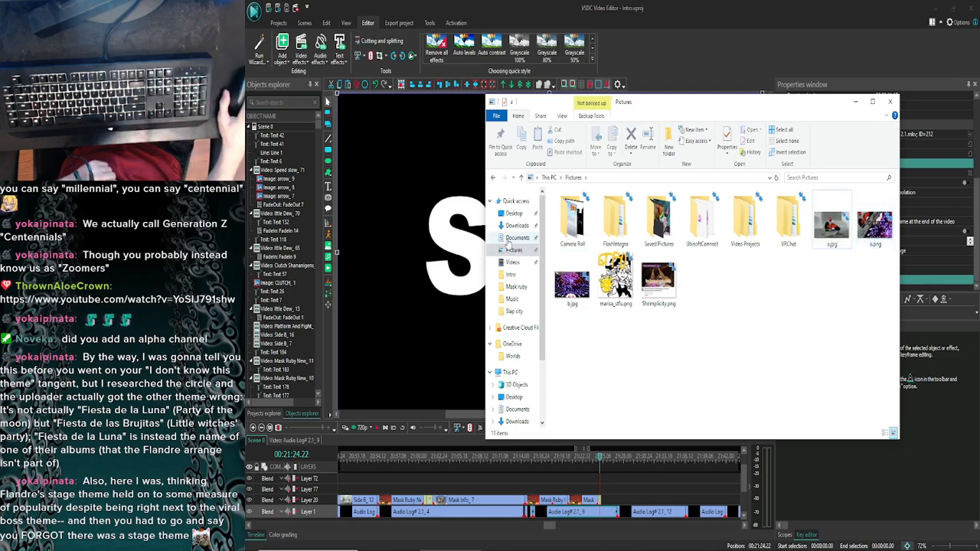
click(613, 282)
click(614, 319)
click(617, 274)
click(612, 324)
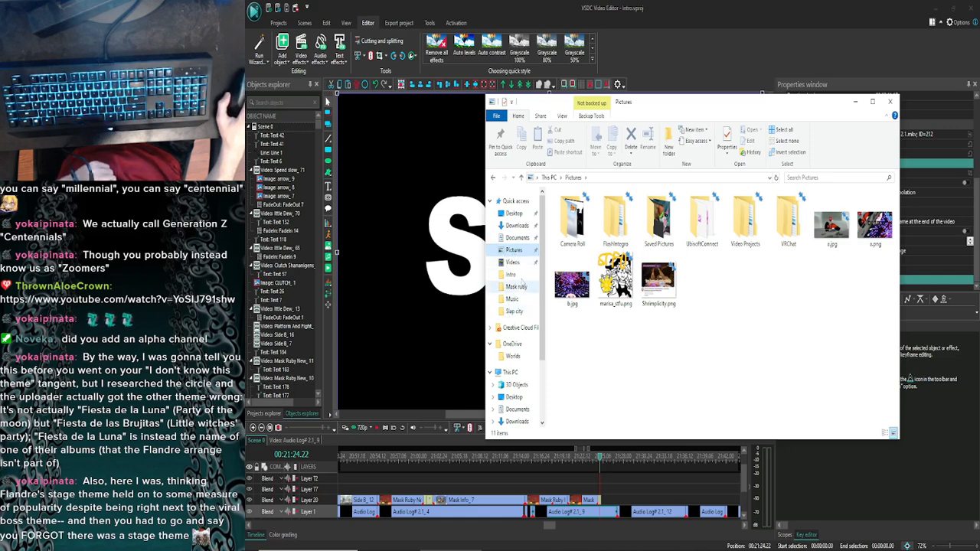
Step: Open the Mask ruby folder and move Close enough.png into its Images subfolder
click(516, 288)
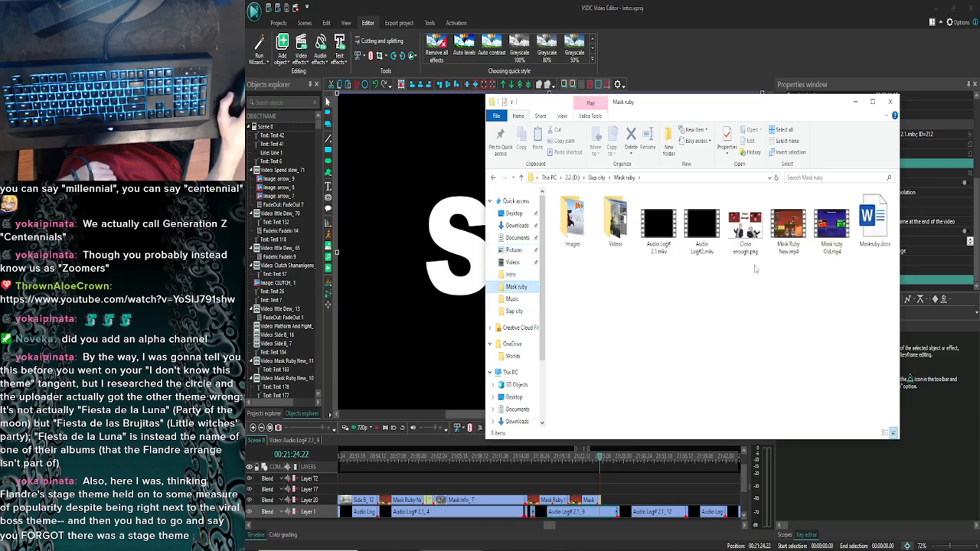
click(747, 222)
drag(745, 224, 578, 219)
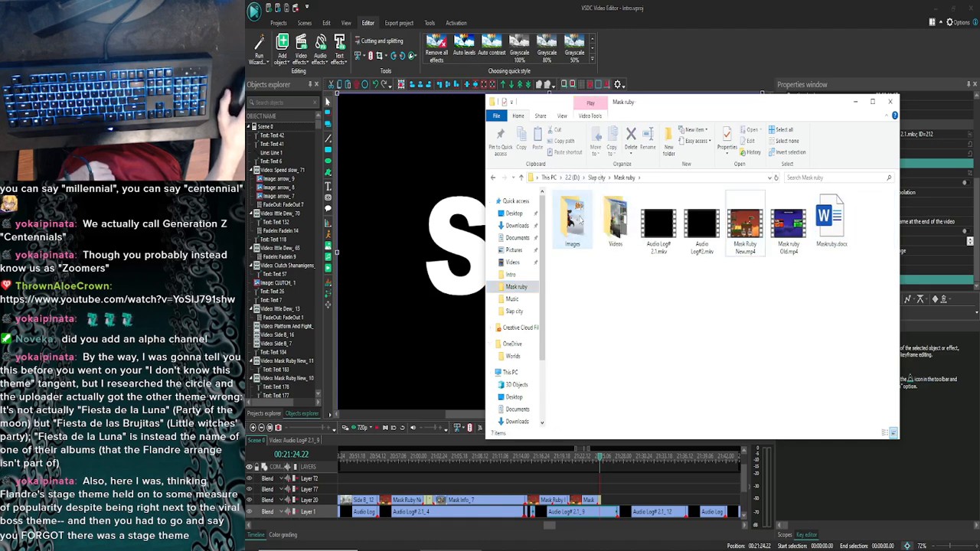
Step: Add Close enough.png from the Images subfolder to the video timeline on a new layer at 00:21:24.22 and minimise the folder window
double_click(575, 220)
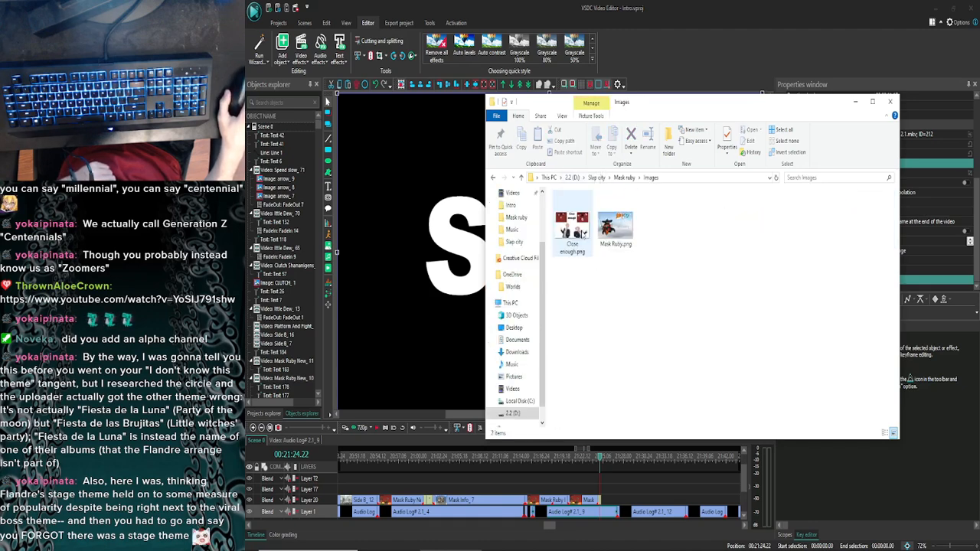
click(627, 263)
click(580, 246)
click(597, 268)
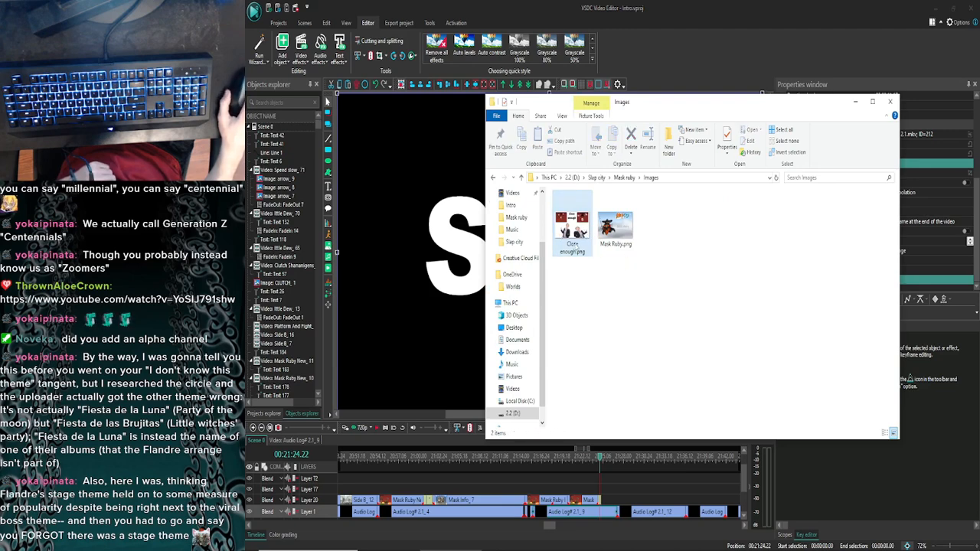
drag(572, 230, 626, 496)
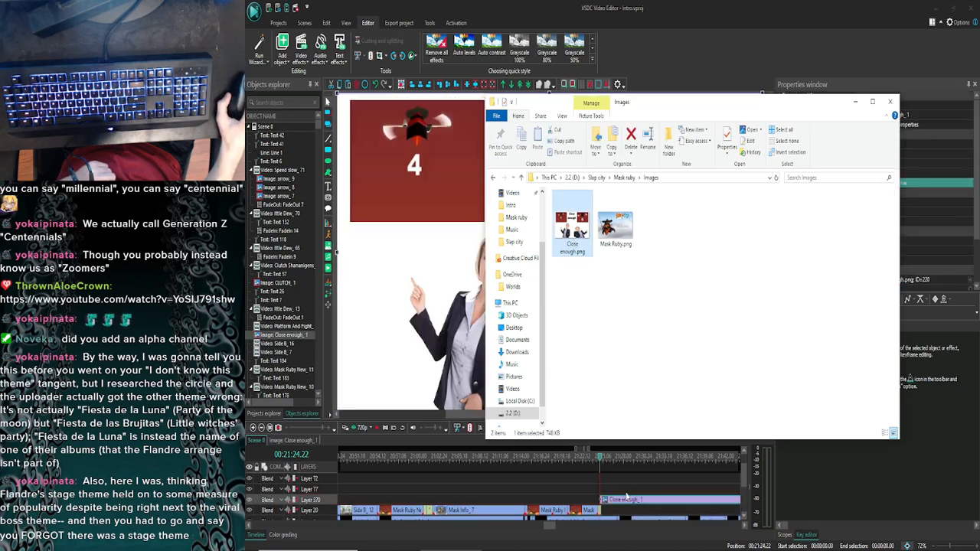
click(855, 101)
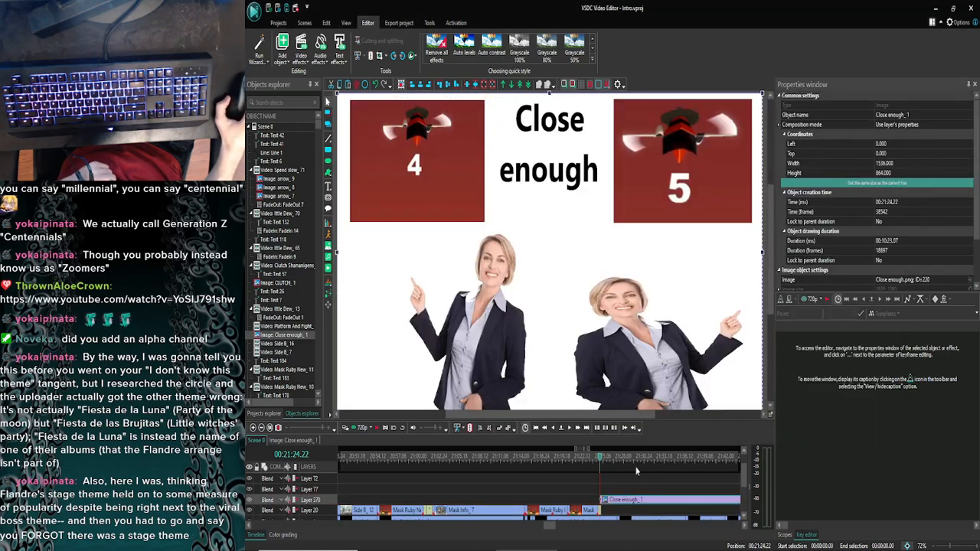
Step: Shift the Close enough image to start at 00:21:24.28, right after Text 184, and set the playhead to its start
drag(634, 502, 631, 501)
click(255, 430)
click(255, 430)
click(255, 430)
click(255, 430)
click(255, 430)
click(255, 429)
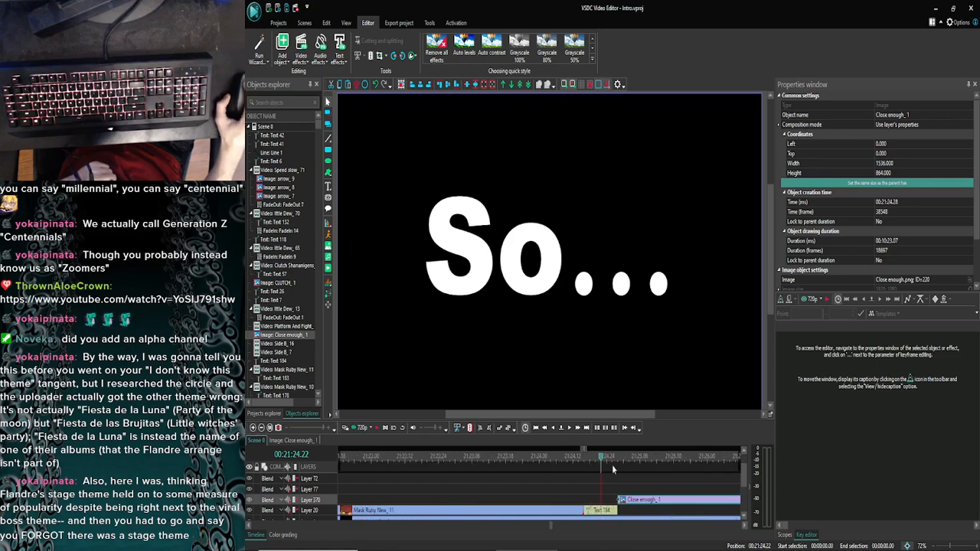
drag(618, 459, 621, 459)
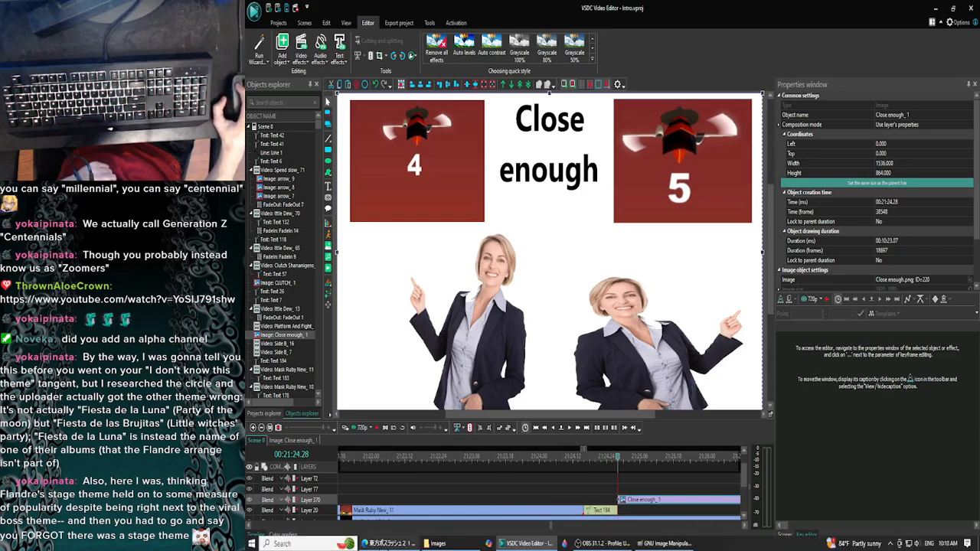
click(387, 544)
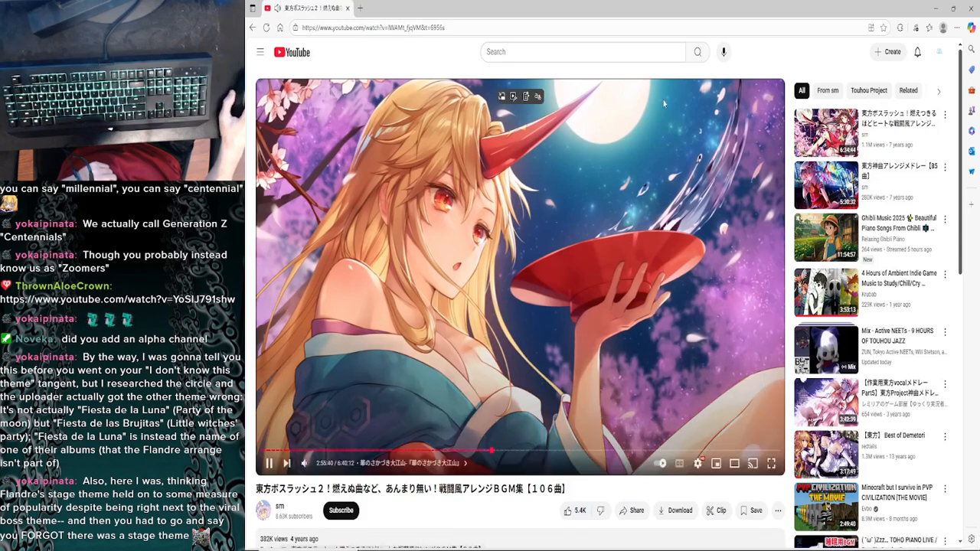
click(935, 6)
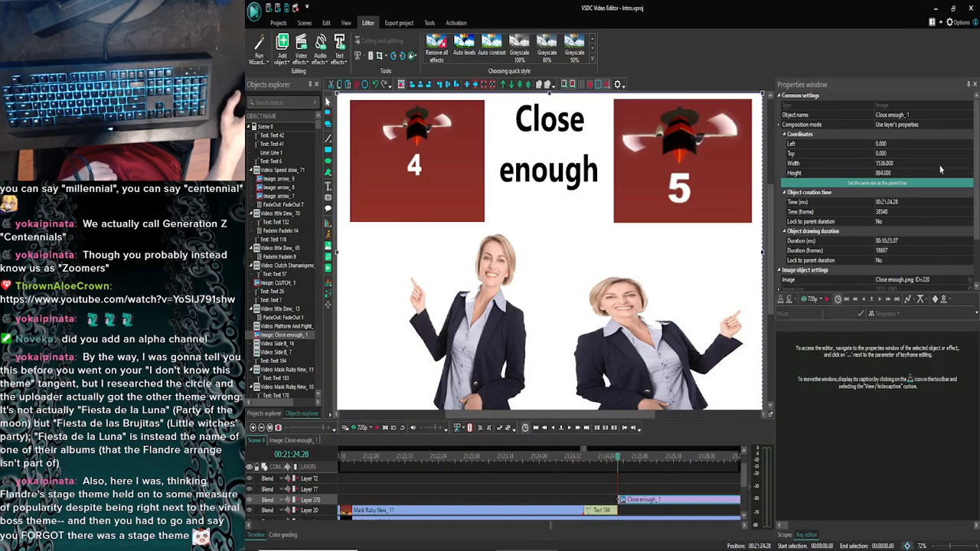
Step: Set the Close enough image's drawing duration to 00:00:05.00
click(896, 241)
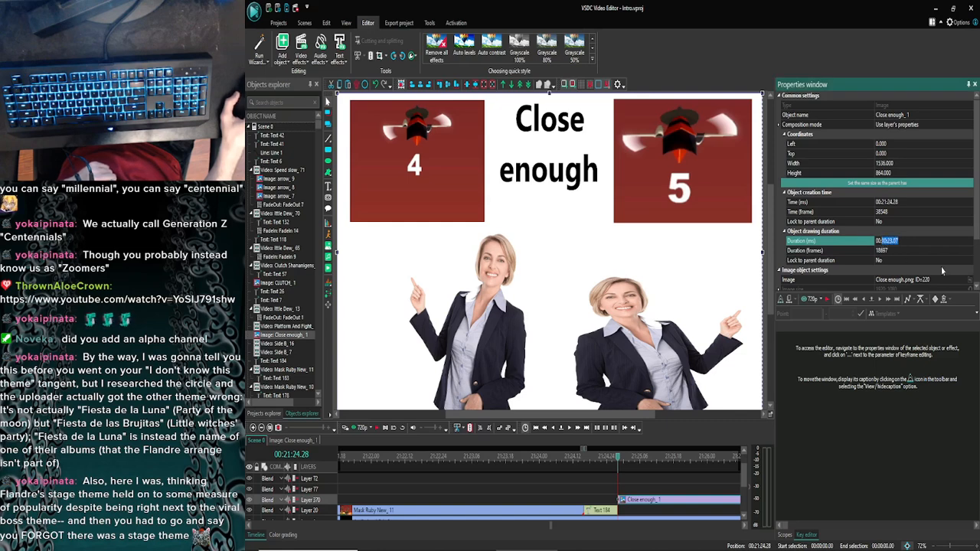
text(00:00:)
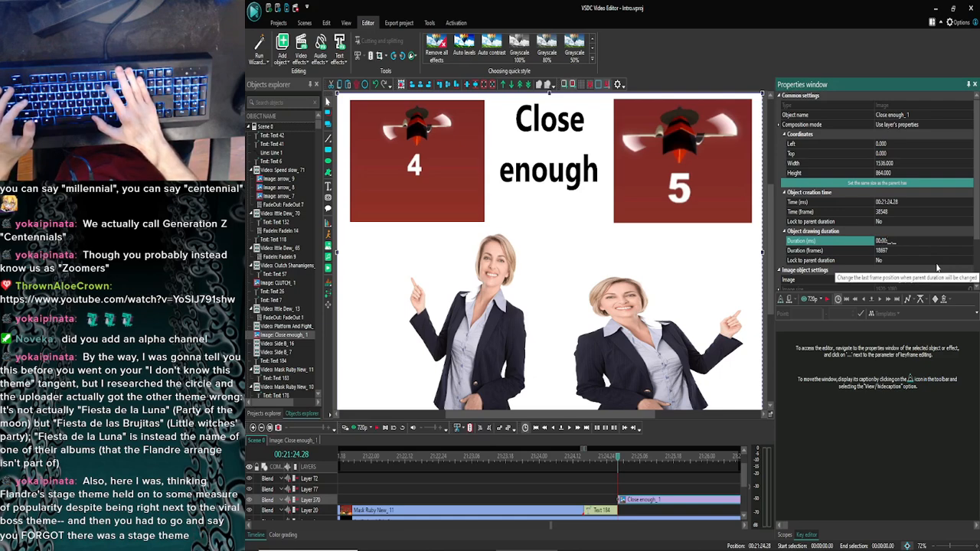
text(0)
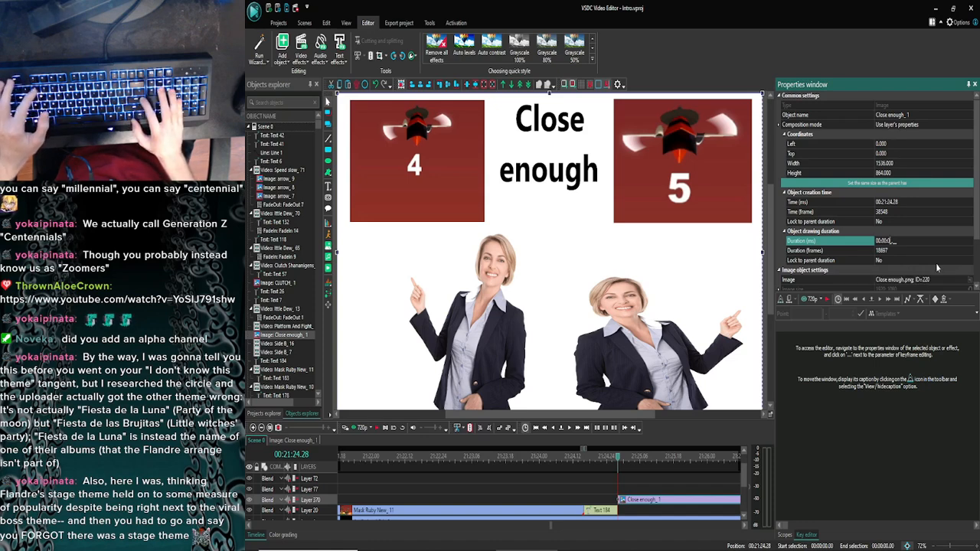
text(5)
key(Return)
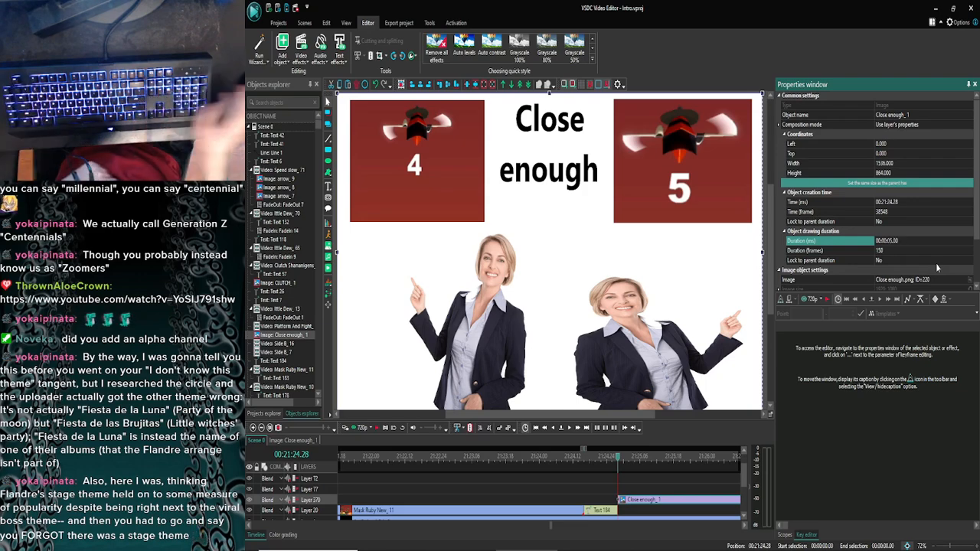
Step: Move the Close enough clip onto Layer 20 directly after Text 184 and preview the scene from there
click(262, 431)
click(262, 430)
click(262, 431)
drag(661, 502, 659, 511)
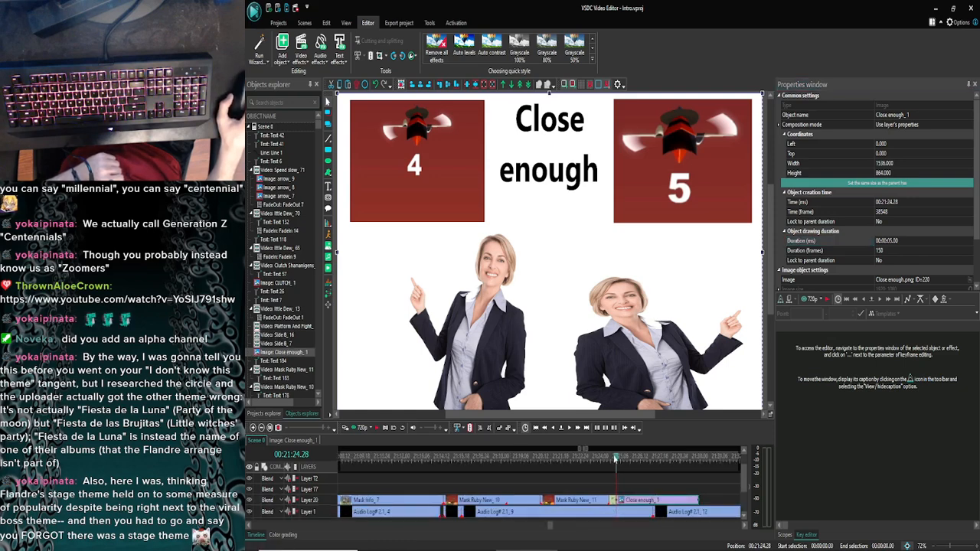
click(365, 425)
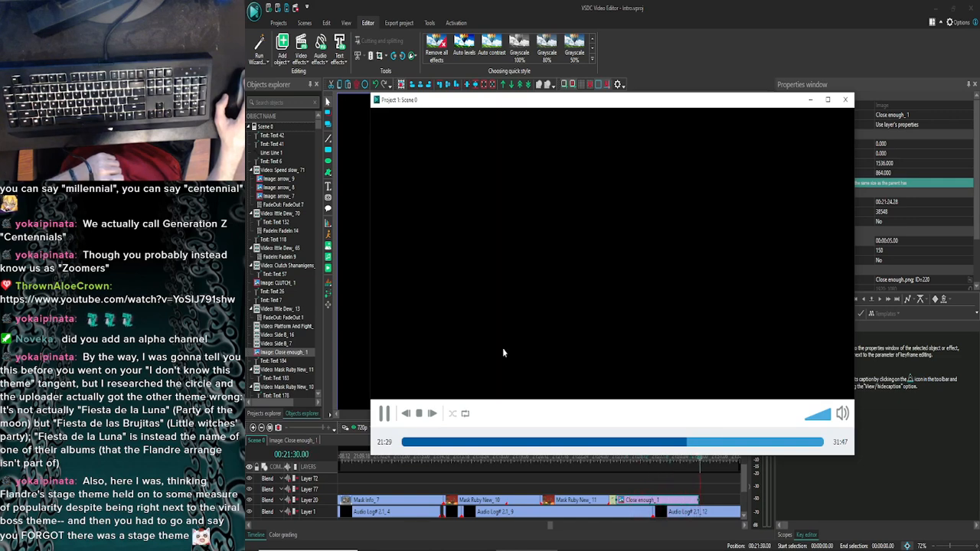
Step: Extend the Close enough clip on Layer 20 to a duration of 00:00:11.17 and preview the scene
click(842, 102)
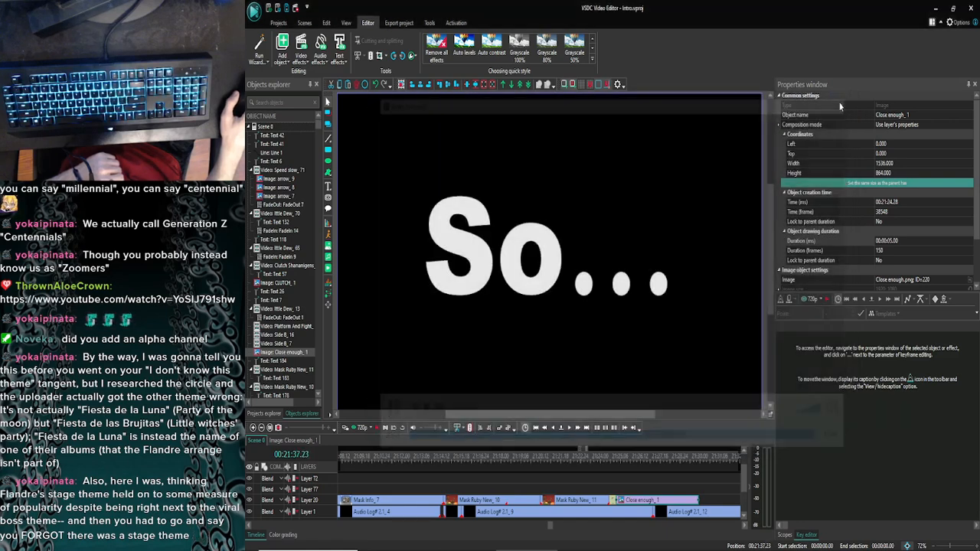
click(261, 428)
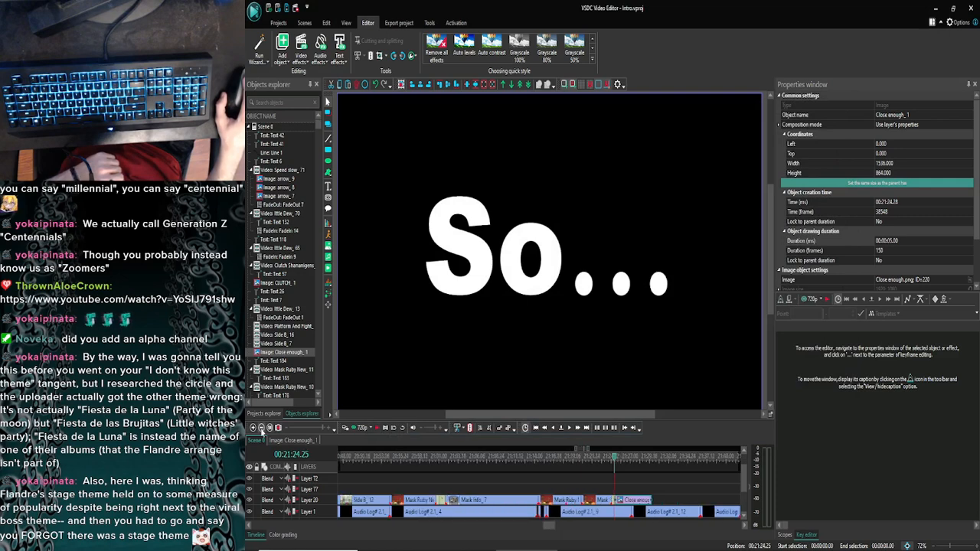
click(261, 428)
drag(541, 526, 561, 499)
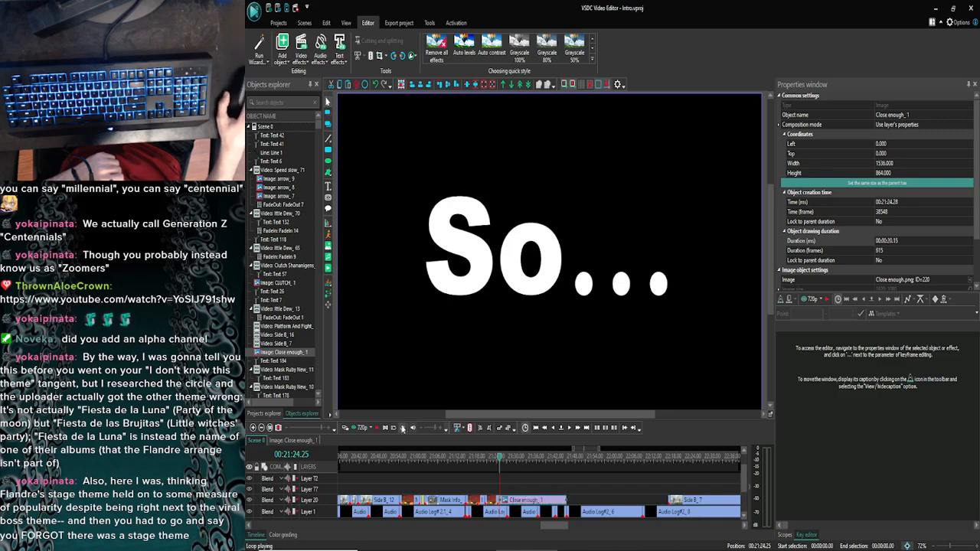
click(348, 427)
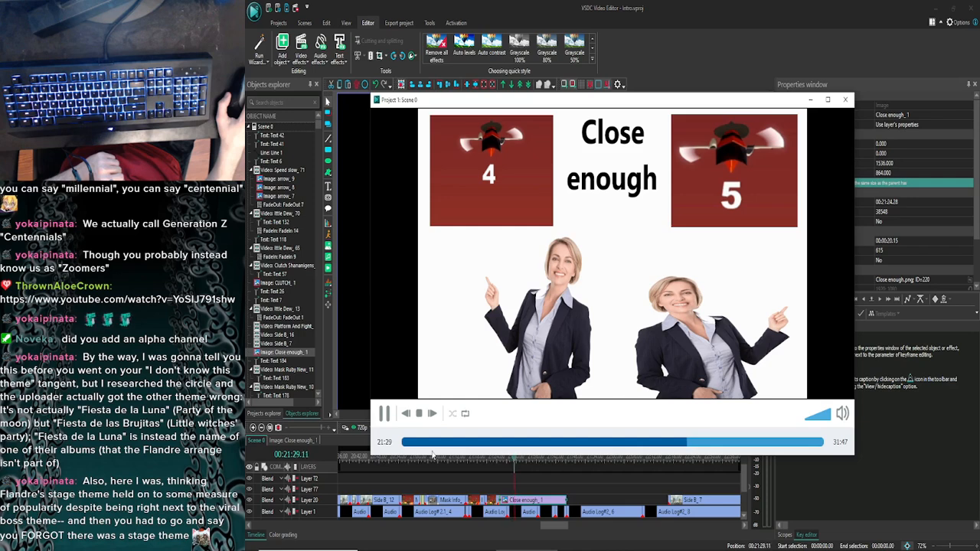
click(845, 99)
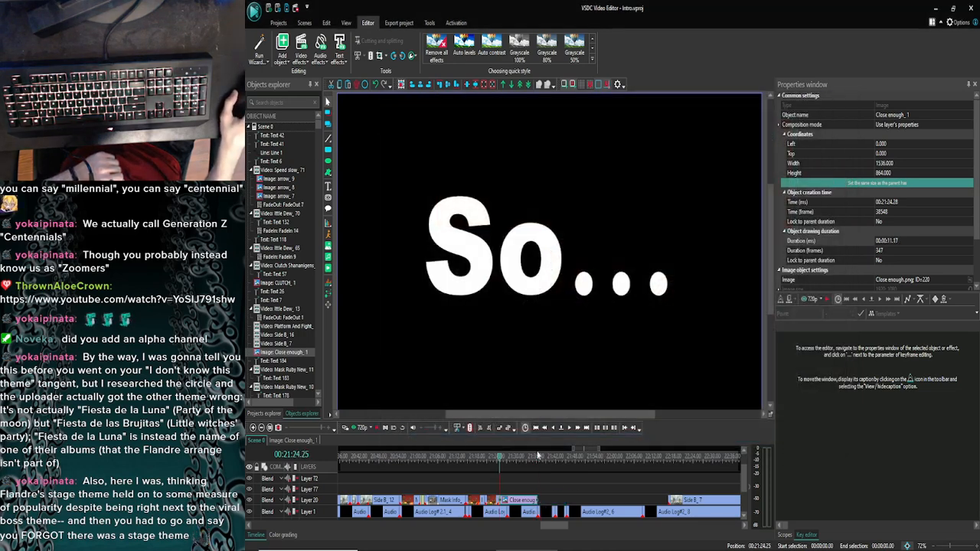
Step: Place the playhead exactly at the end of the Close enough clip, at 00:21:36.15
click(253, 428)
click(253, 429)
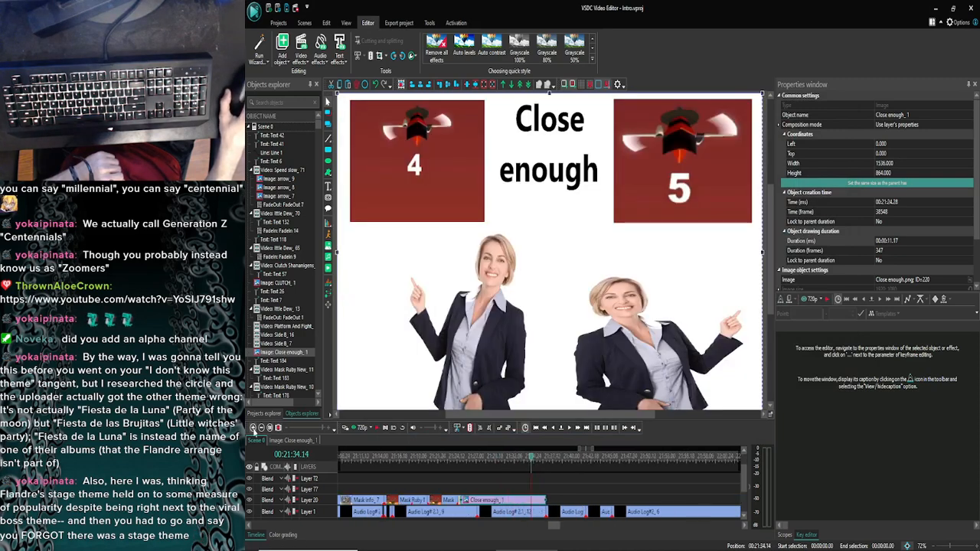
click(254, 428)
click(253, 429)
click(253, 428)
drag(531, 457, 591, 457)
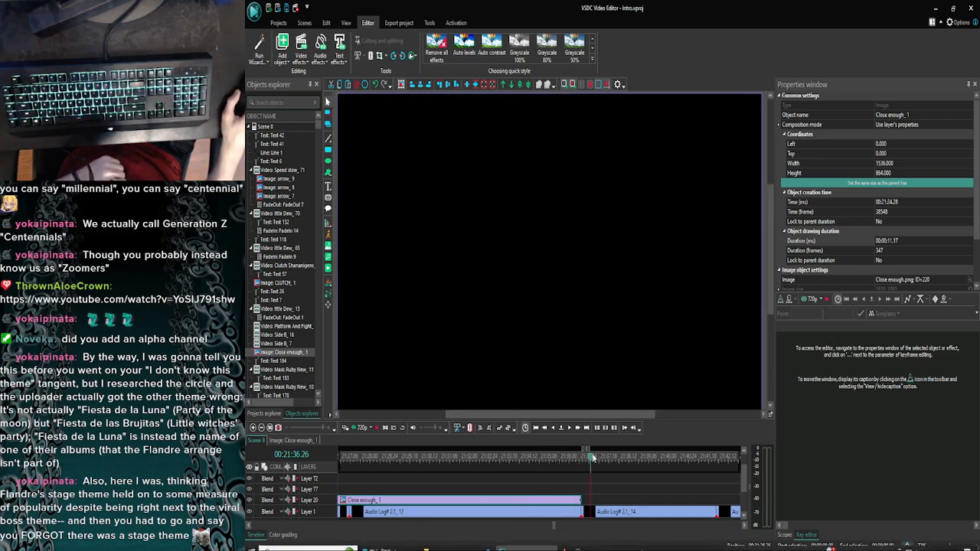
drag(581, 465, 586, 465)
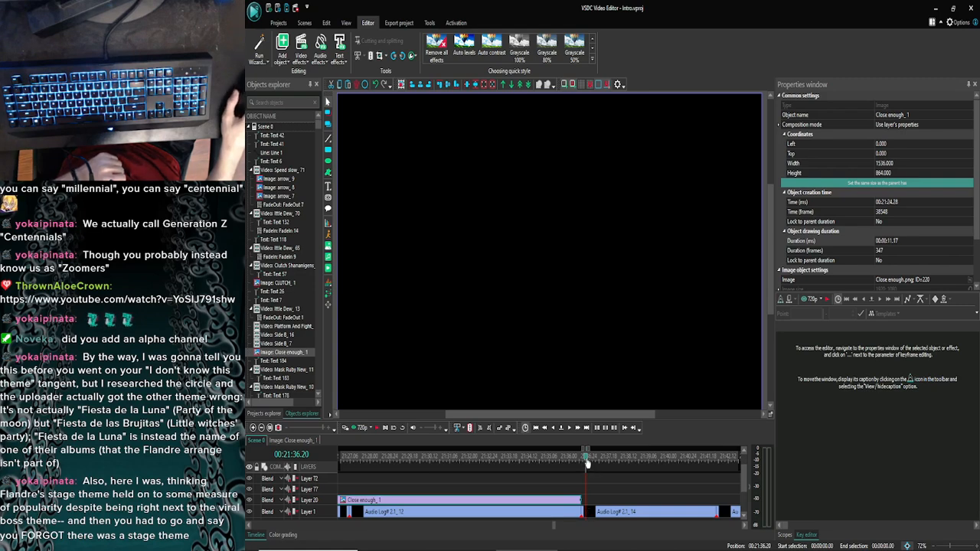
drag(587, 463, 581, 464)
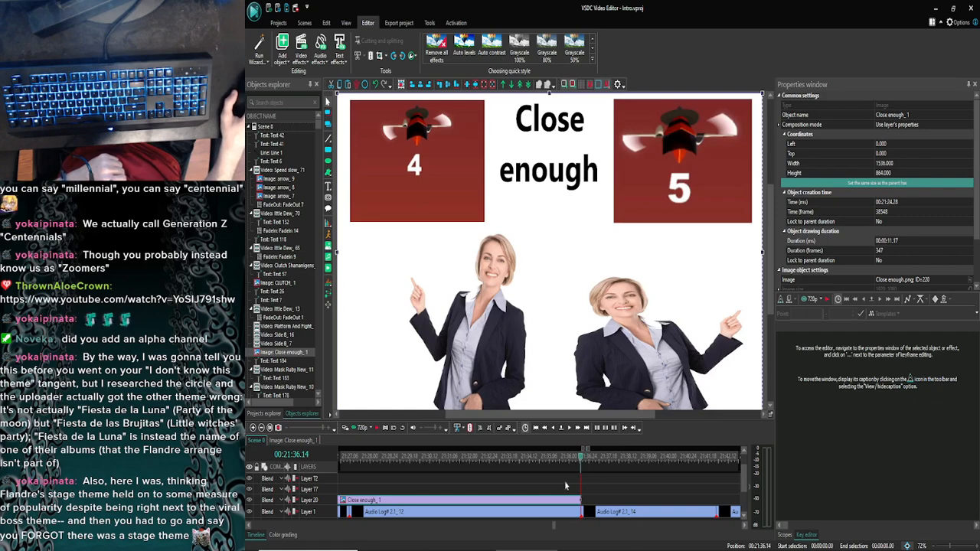
click(567, 430)
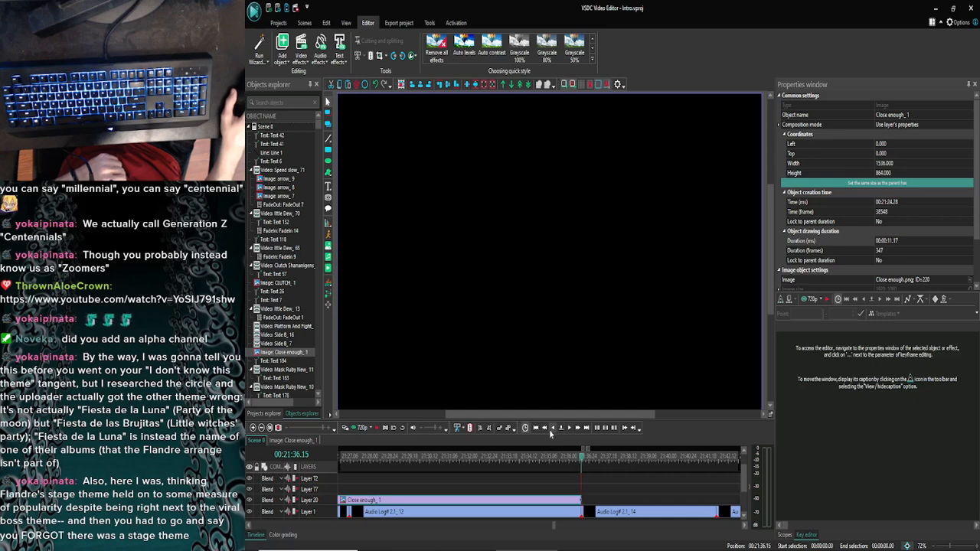
click(551, 430)
click(569, 433)
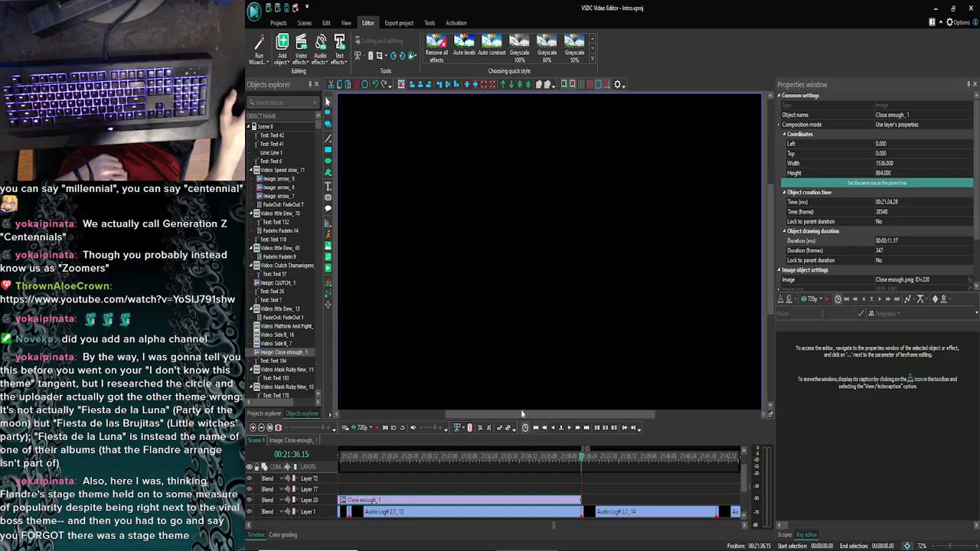
Step: Add a text object about 998 by 657 in the black frame at the playhead and set its font size to 168 pt
click(328, 186)
click(682, 329)
drag(418, 124, 692, 367)
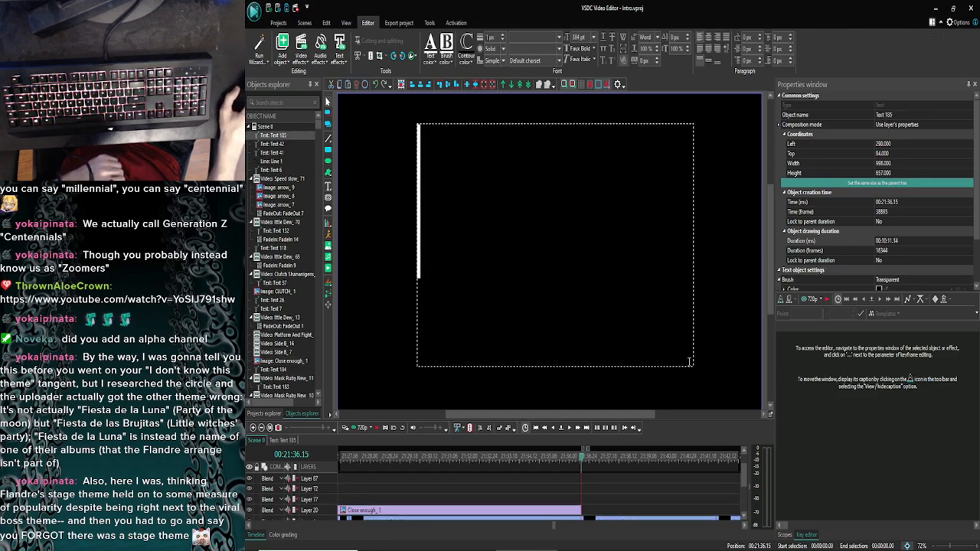
click(592, 38)
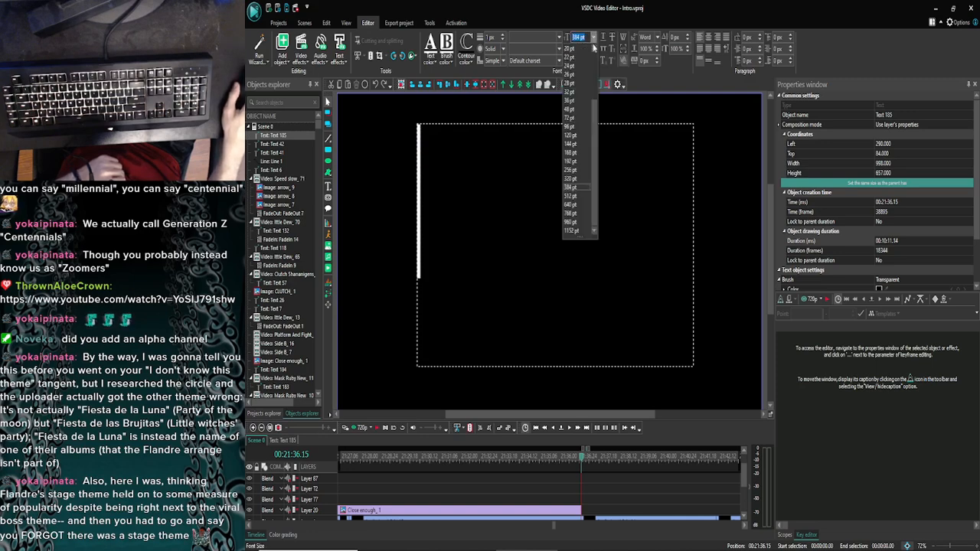
click(571, 153)
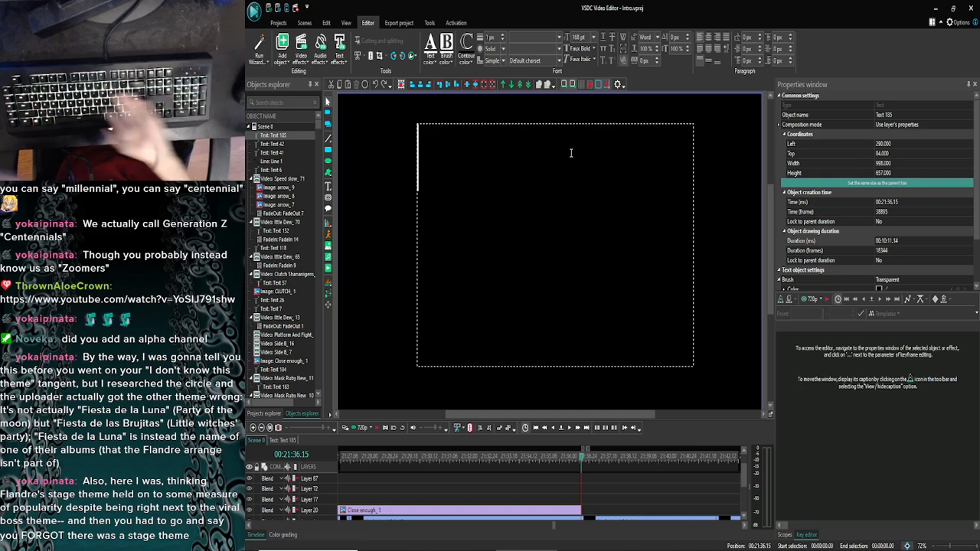
text(Just)
key(BackSpace)
key(BackSpace)
key(BackSpace)
key(BackSpace)
key(BackSpace)
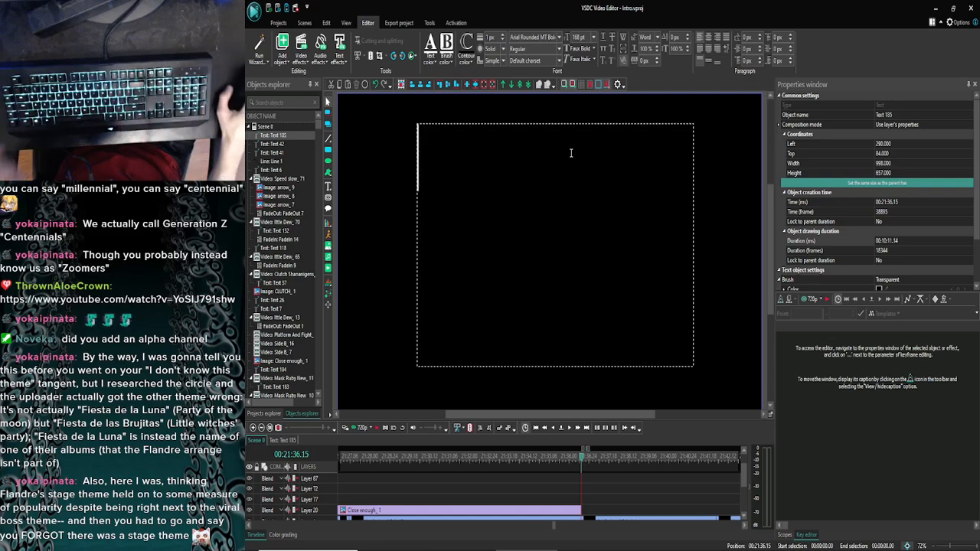
Step: Set the new text's font to Arial Black and enter "Just know" as its first line
click(557, 38)
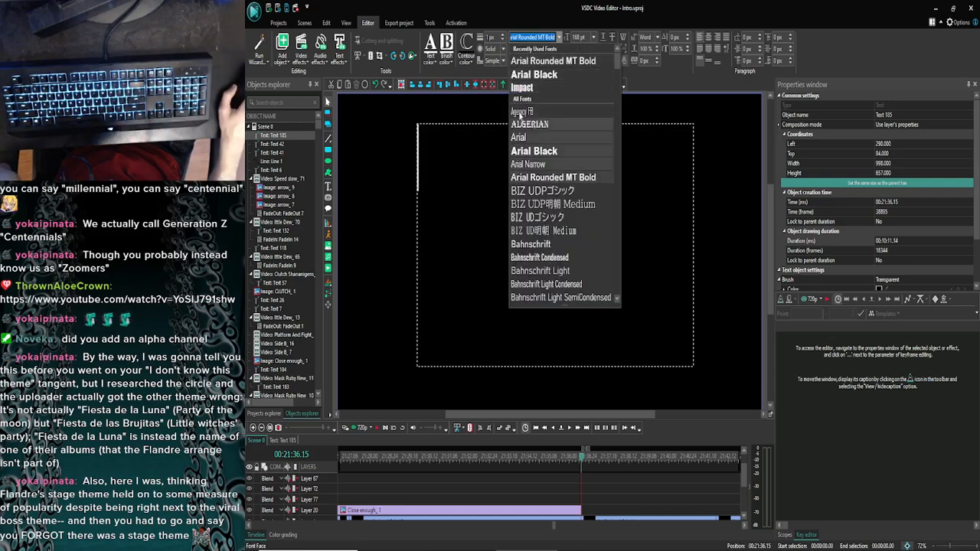
click(518, 73)
text(J)
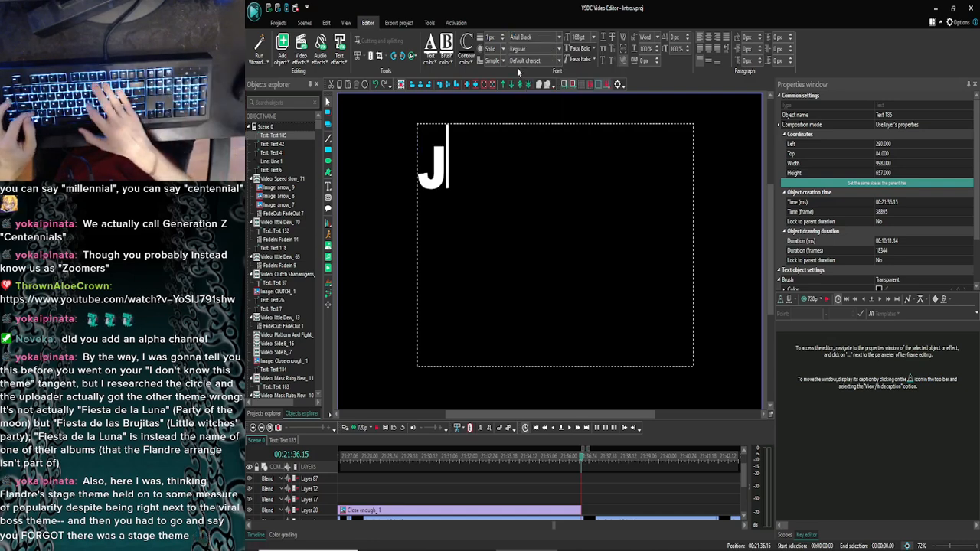
text(ust know)
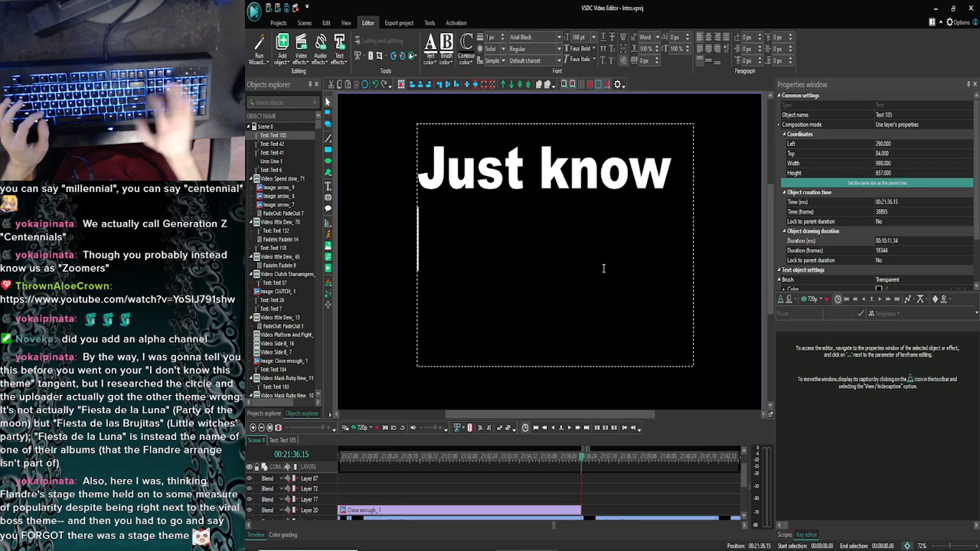
click(732, 227)
click(615, 201)
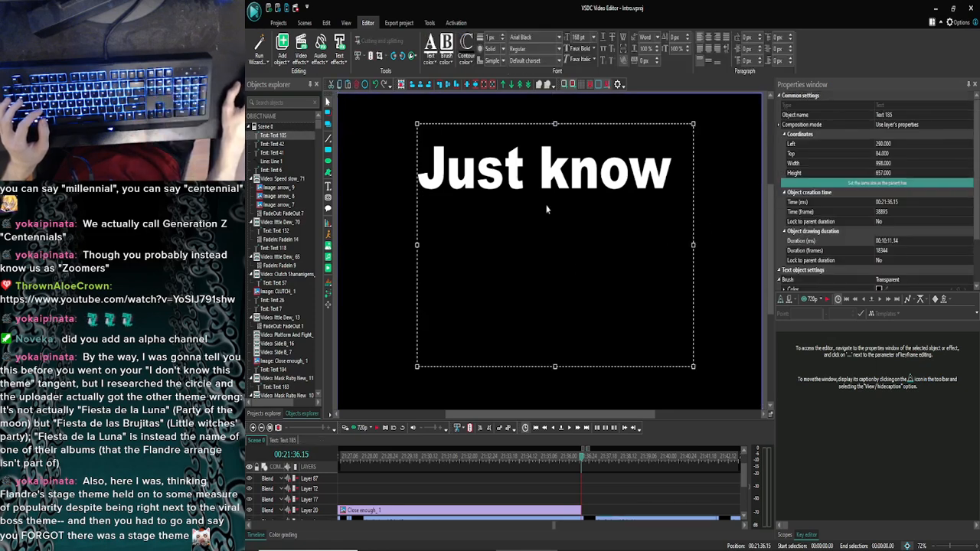
Step: Widen the text box to about 1235 and add the second line "that if I say"
drag(417, 244, 352, 244)
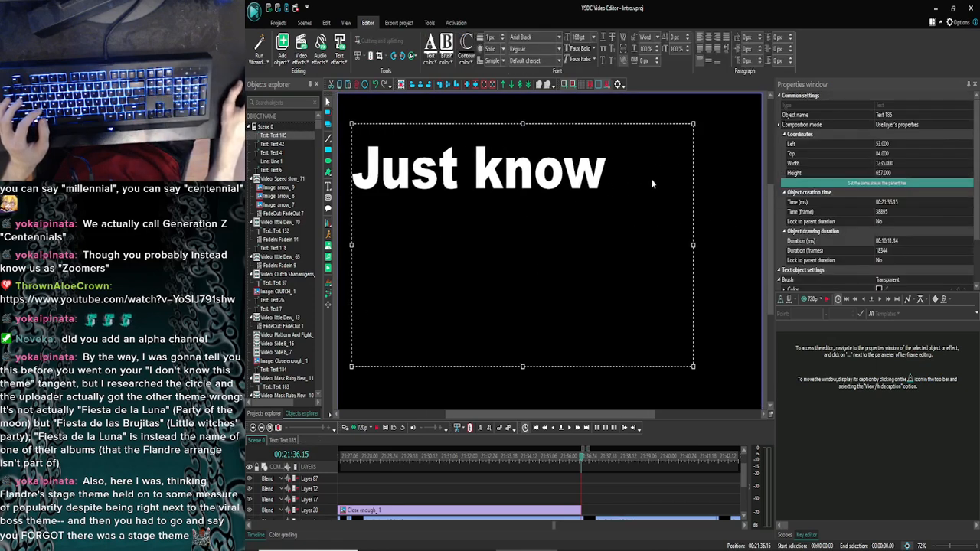
key(Return)
text(th)
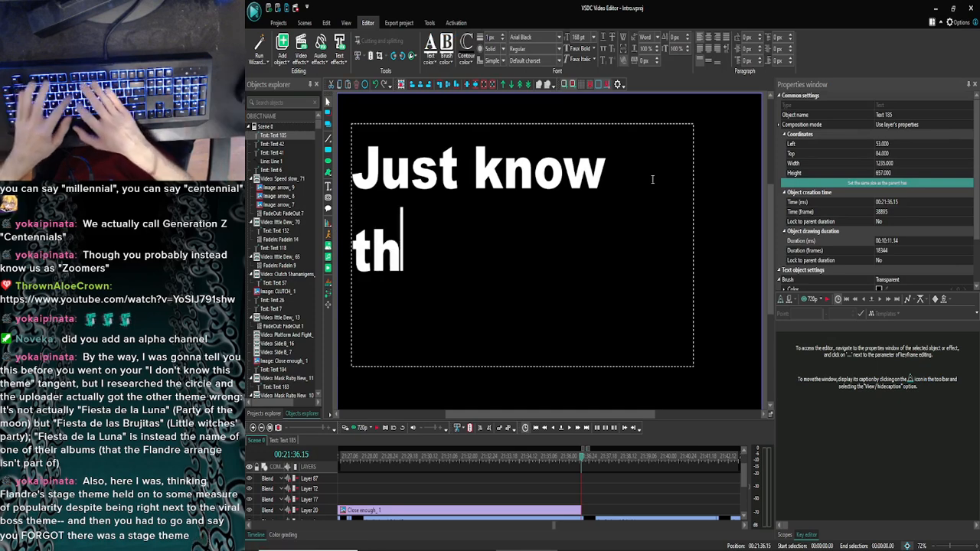
text(at id)
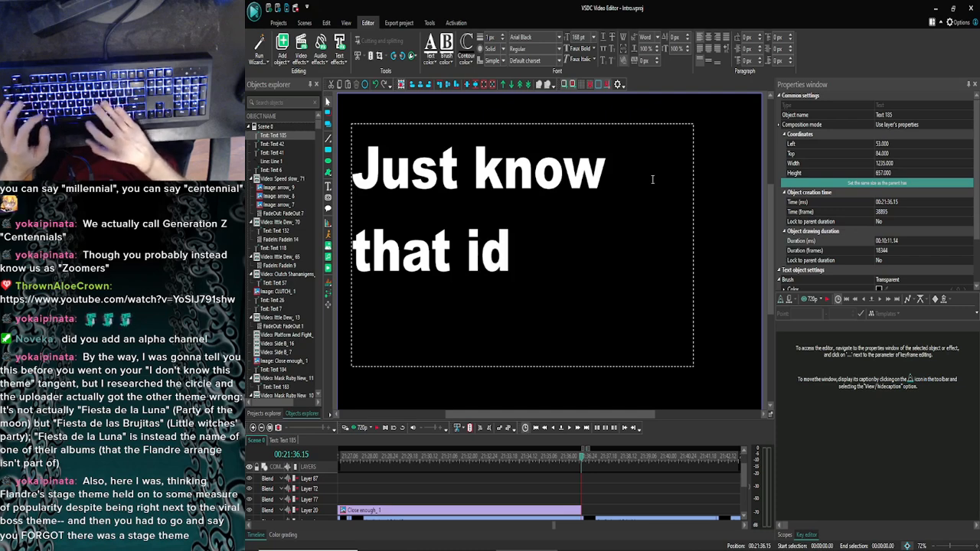
key(BackSpace)
text(f )
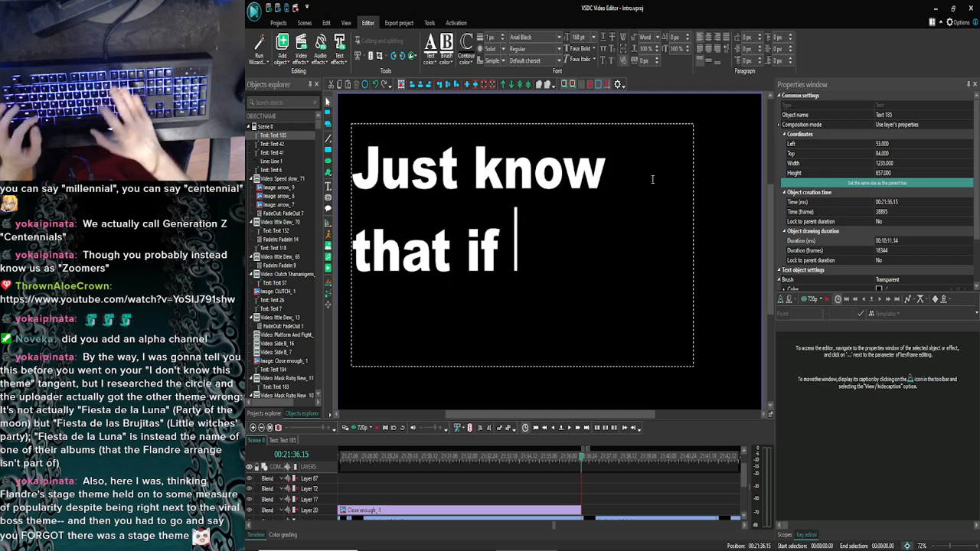
text(I say)
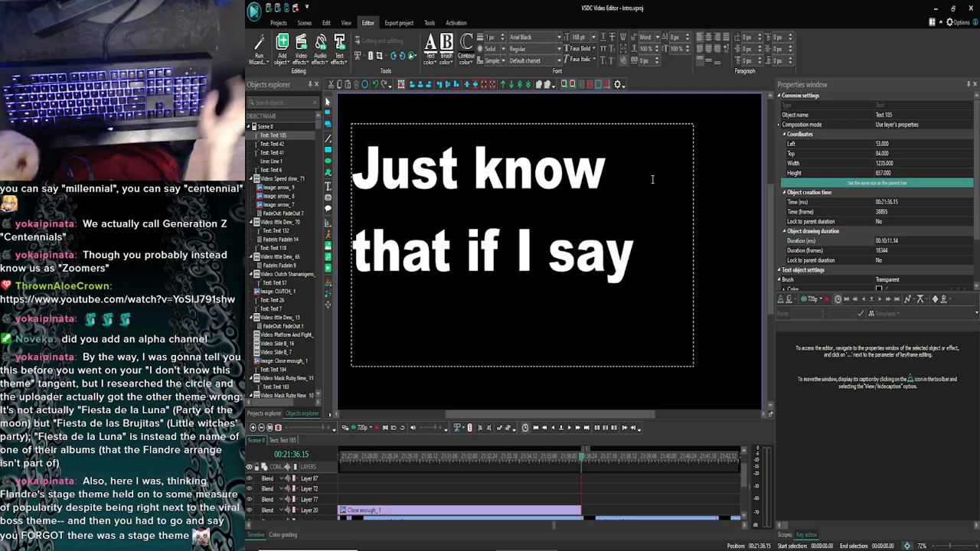
Step: Shrink the text box to about 1053 by 443 around its two lines and centre it in the frame
click(582, 251)
click(687, 248)
drag(692, 245, 643, 245)
drag(497, 367, 497, 288)
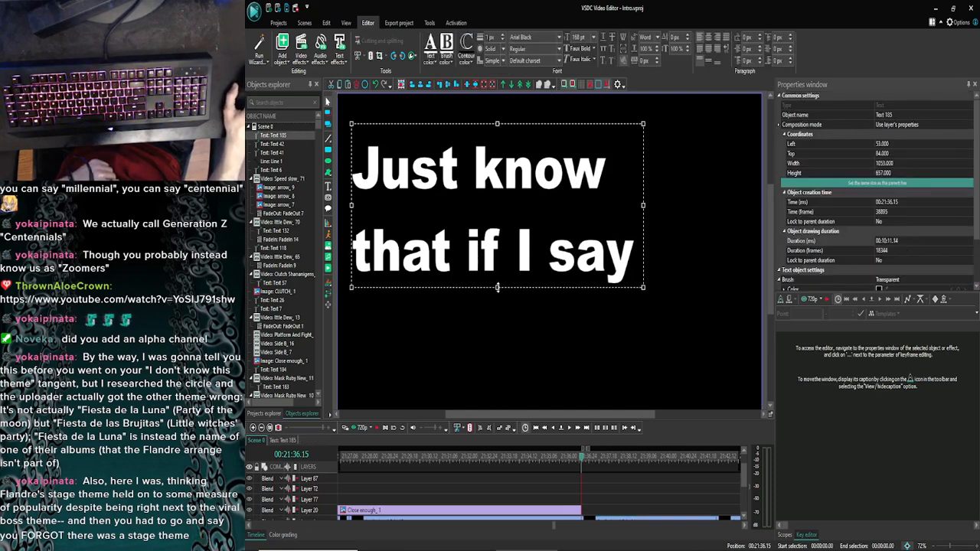
drag(494, 227, 550, 277)
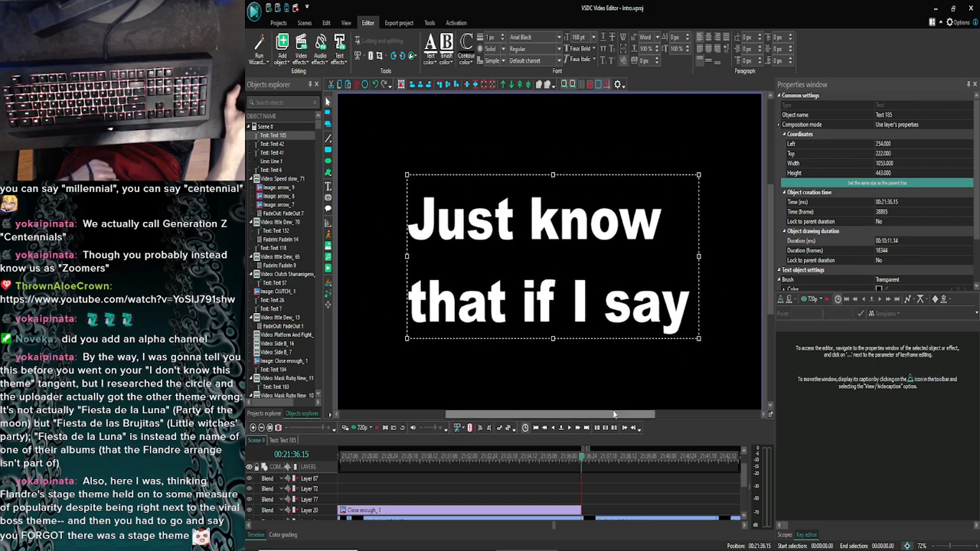
drag(614, 414, 613, 414)
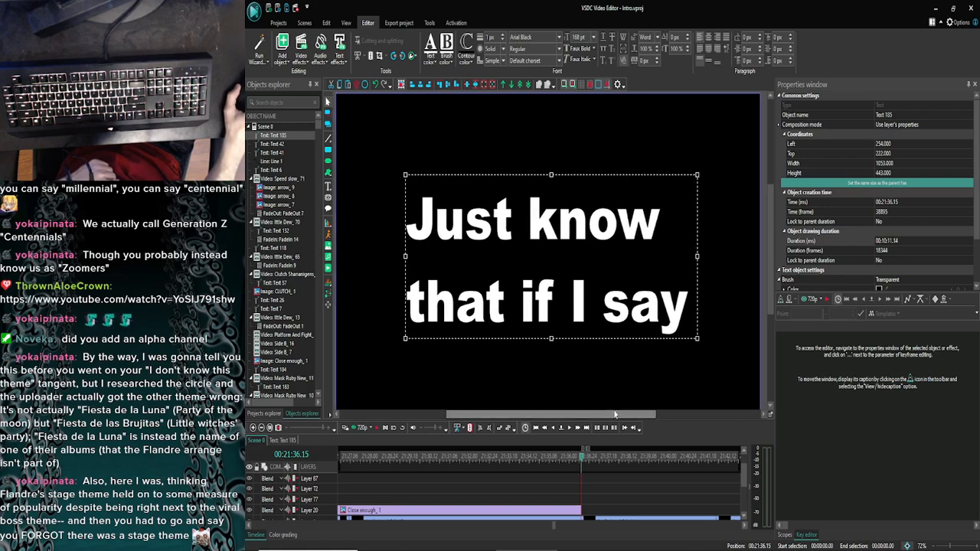
mouse_move(769, 276)
mouse_down()
mouse_move(768, 295)
mouse_move(768, 280)
mouse_up()
drag(530, 258, 524, 231)
click(717, 251)
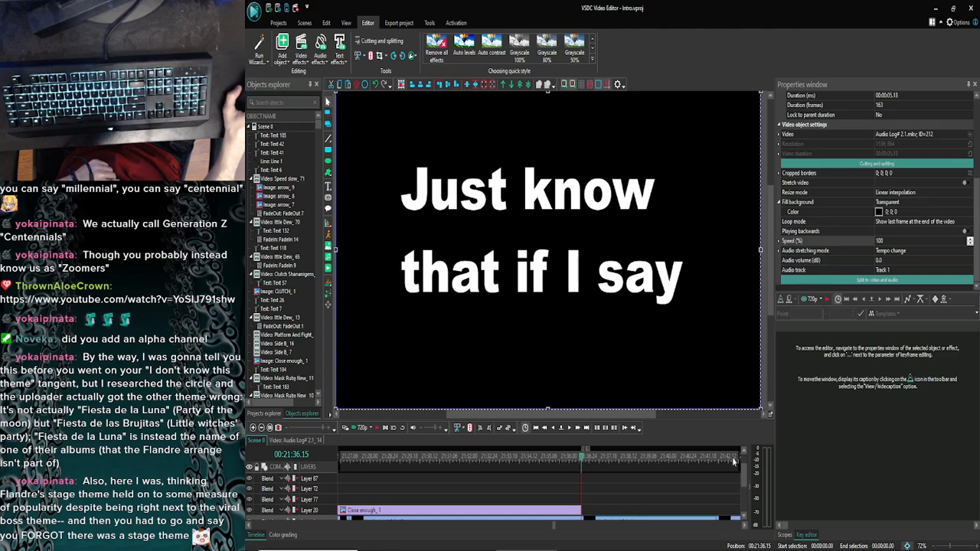
Step: Set the drawing duration of the "Just know that if I say" text to 00:00:03.00
drag(744, 480, 738, 445)
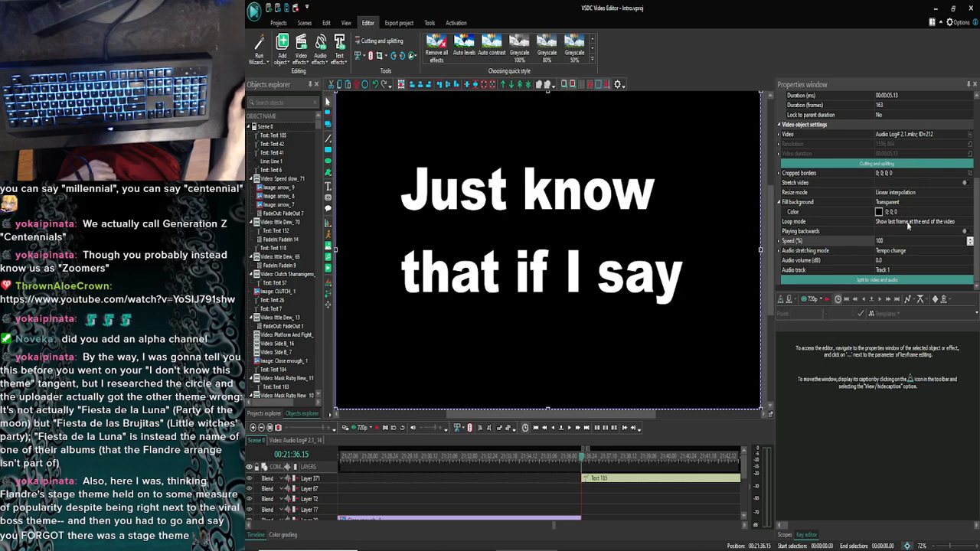
drag(977, 199, 975, 176)
click(627, 479)
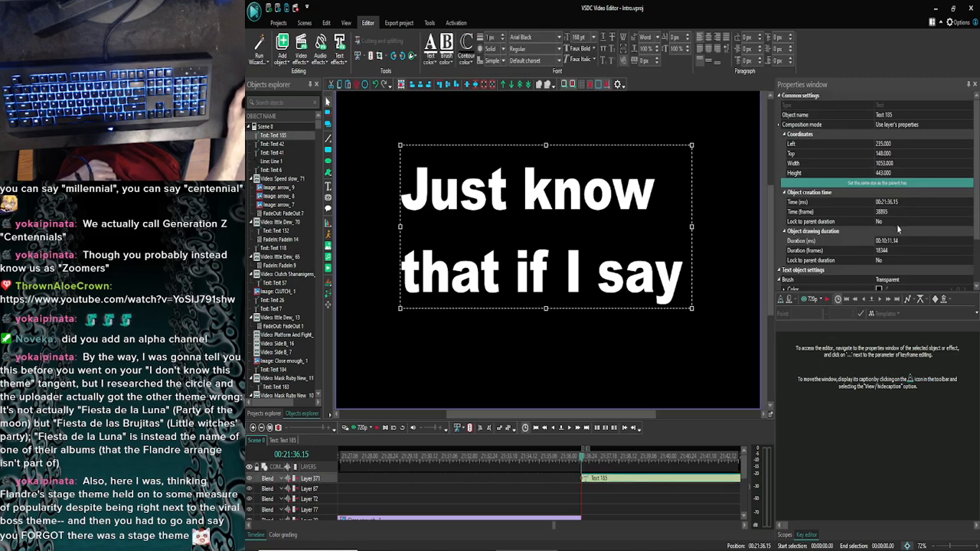
drag(904, 242, 885, 241)
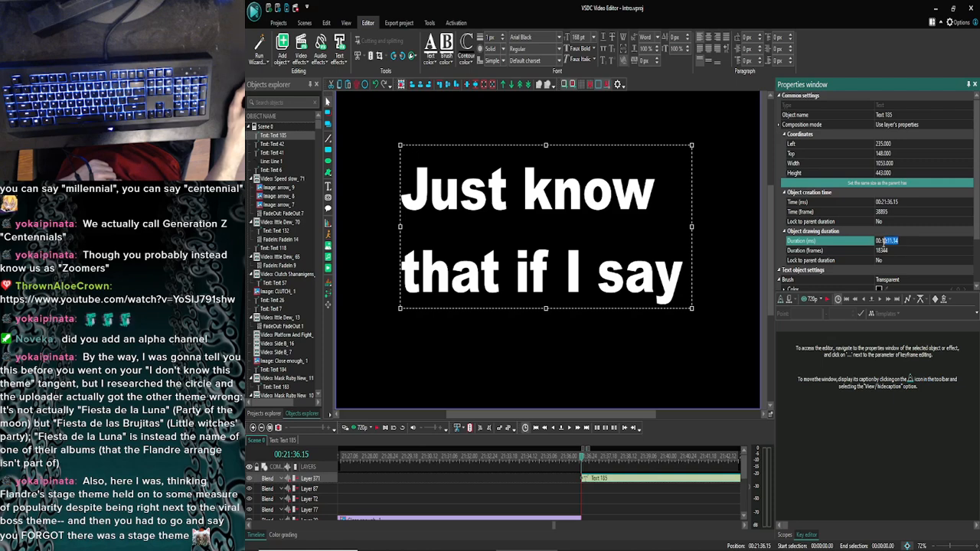
text(00:0)
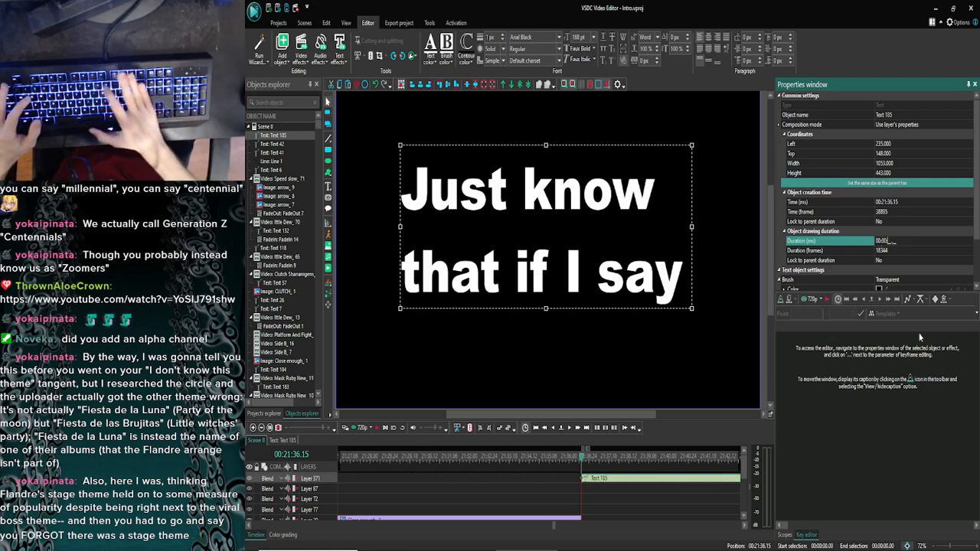
text(3.00)
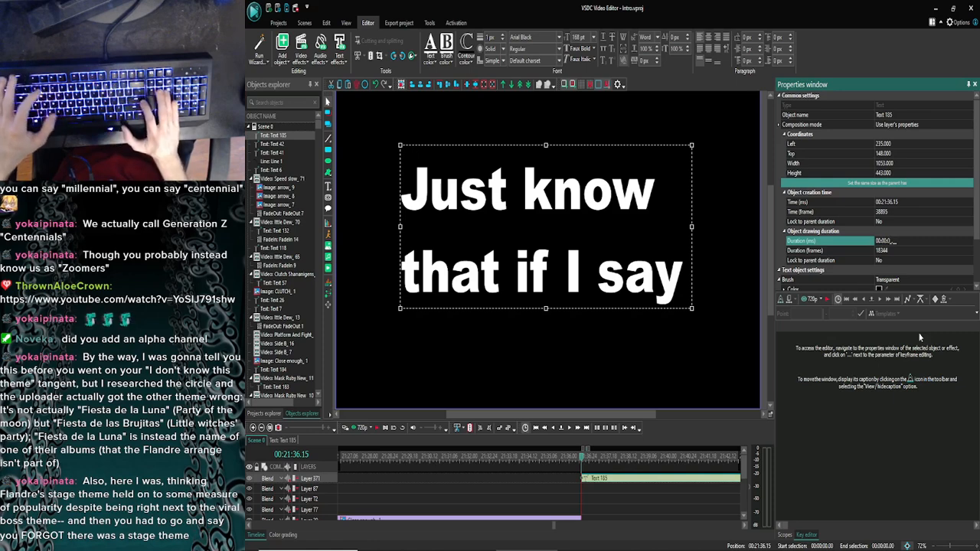
key(Return)
Step: Move the "Just know that if I say" text clip onto Layer 20 directly after the Close enough clip and preview the scene
drag(602, 479, 600, 523)
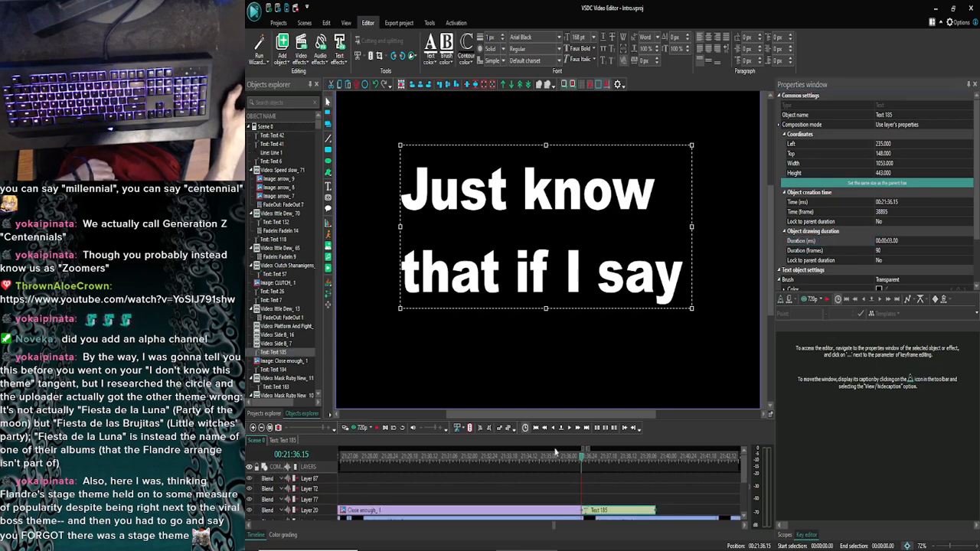
click(349, 426)
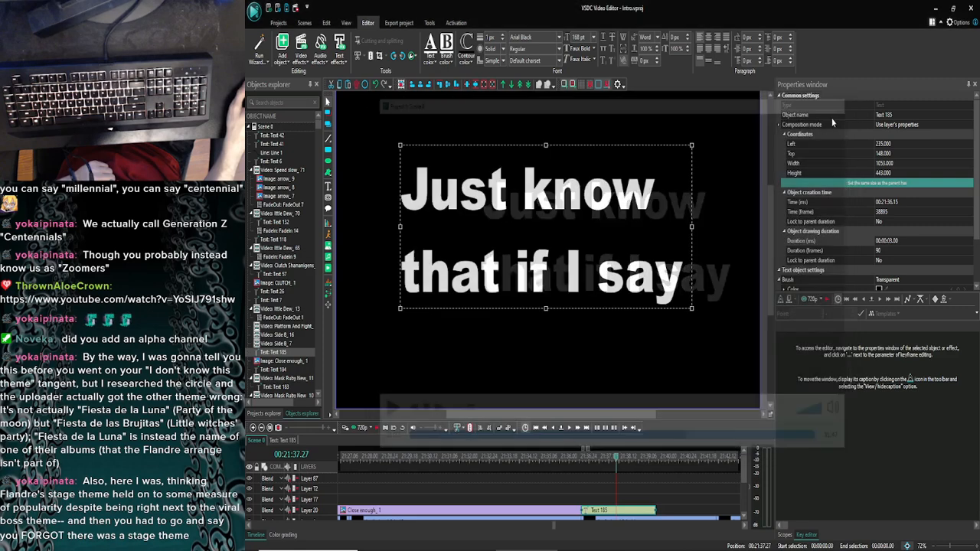
Step: Trim the end of the "Just know that if I say" text clip to a duration of 00:00:01.12 and preview it
click(845, 100)
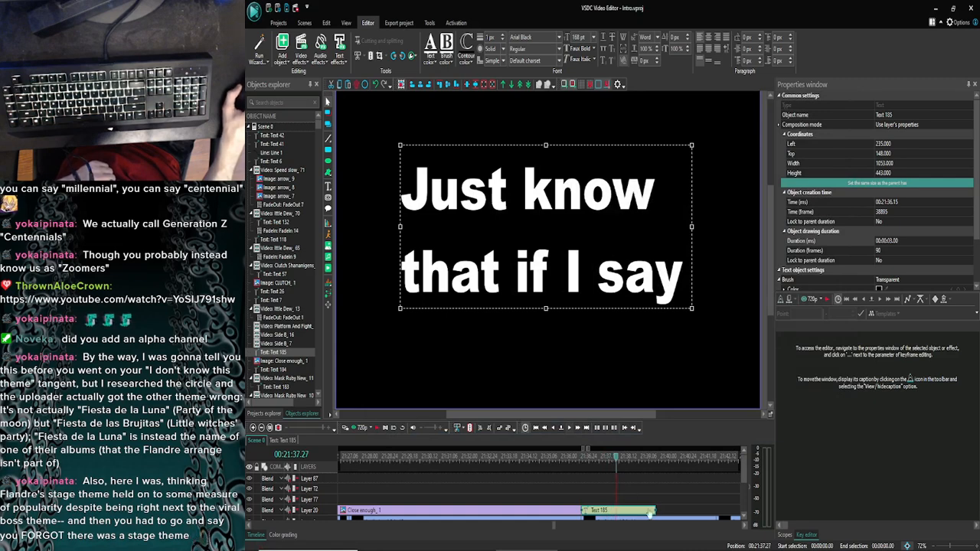
drag(655, 510, 614, 517)
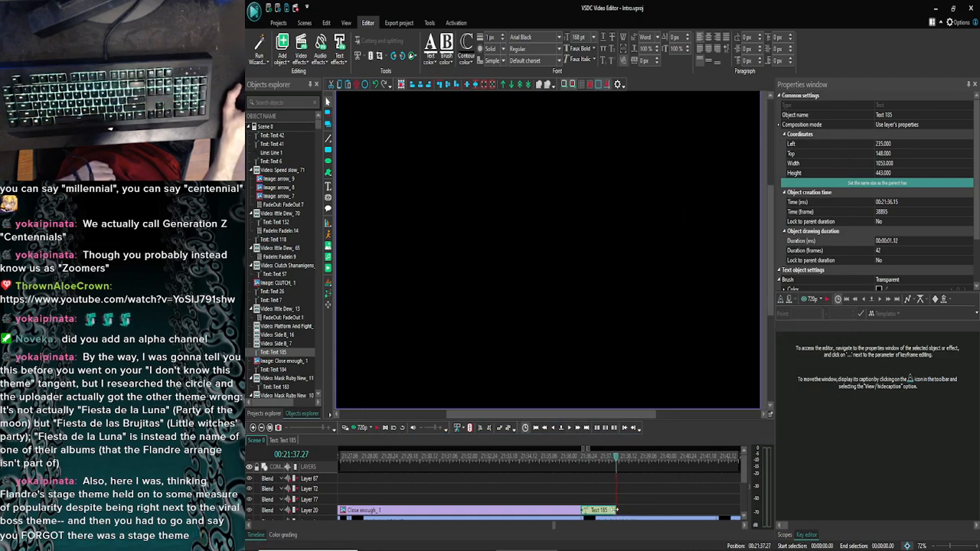
click(356, 429)
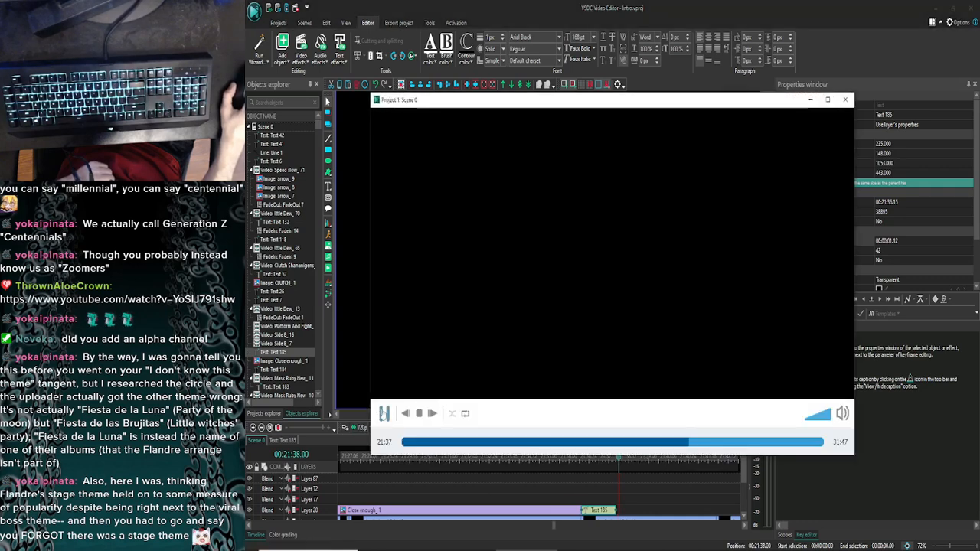
click(845, 100)
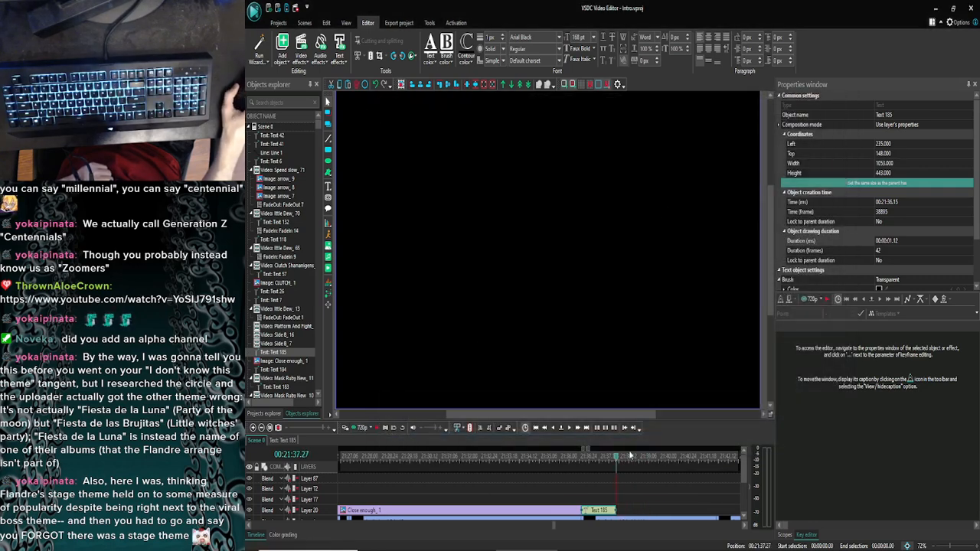
click(582, 468)
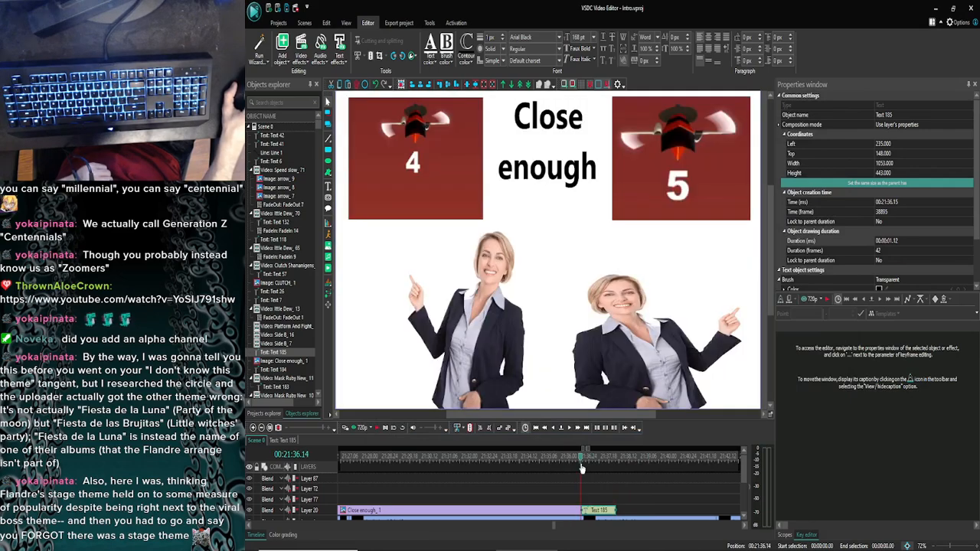
click(356, 428)
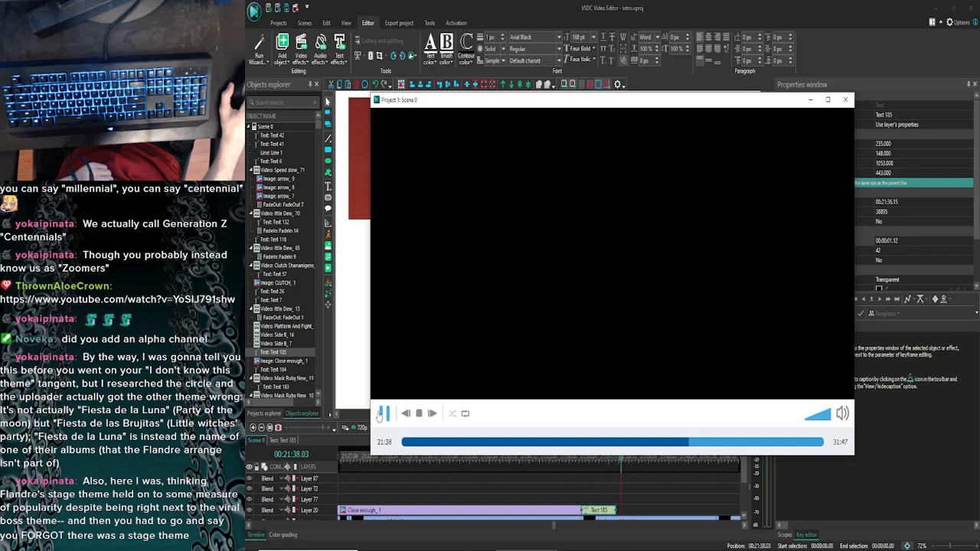
click(845, 100)
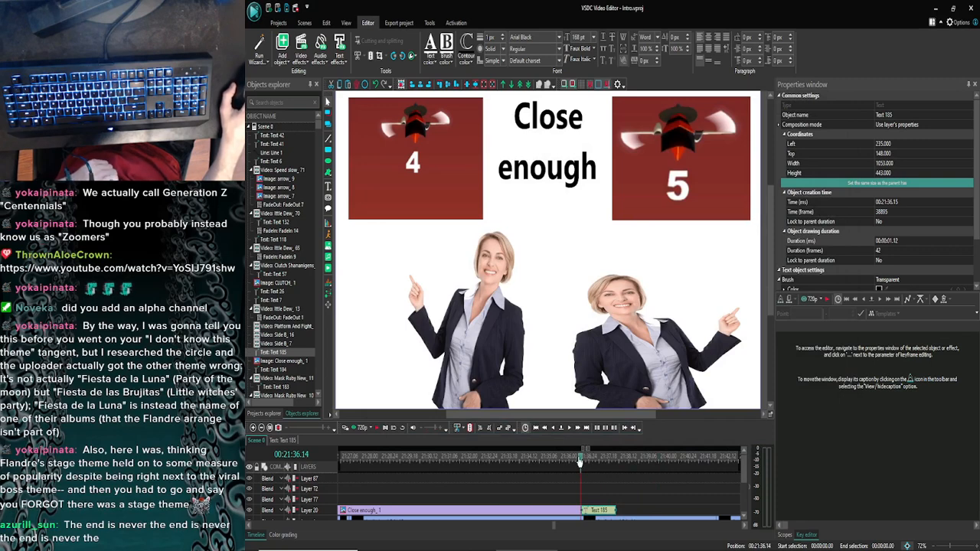
Step: Save the project and place the playhead just past the text clip's last frame, at 00:21:37.27
key(ctrl+s)
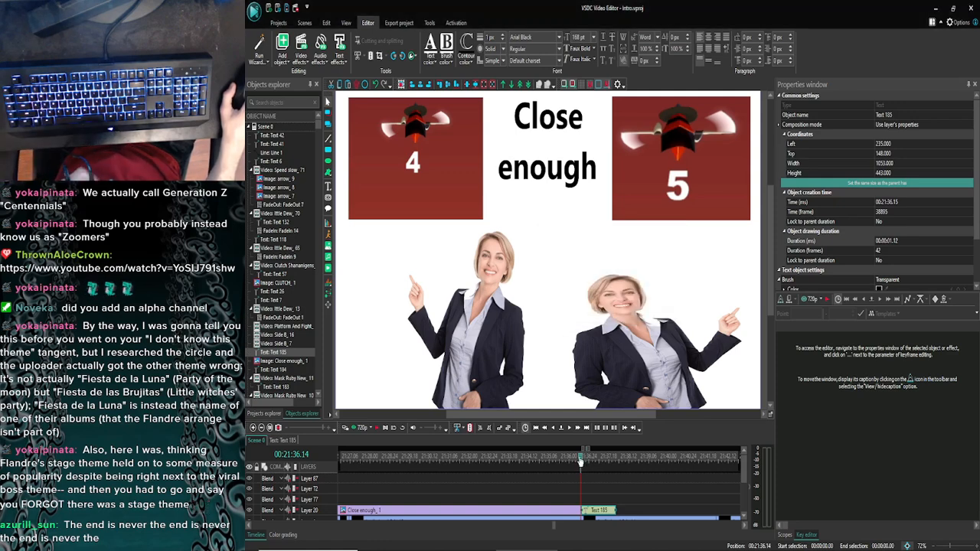
click(613, 460)
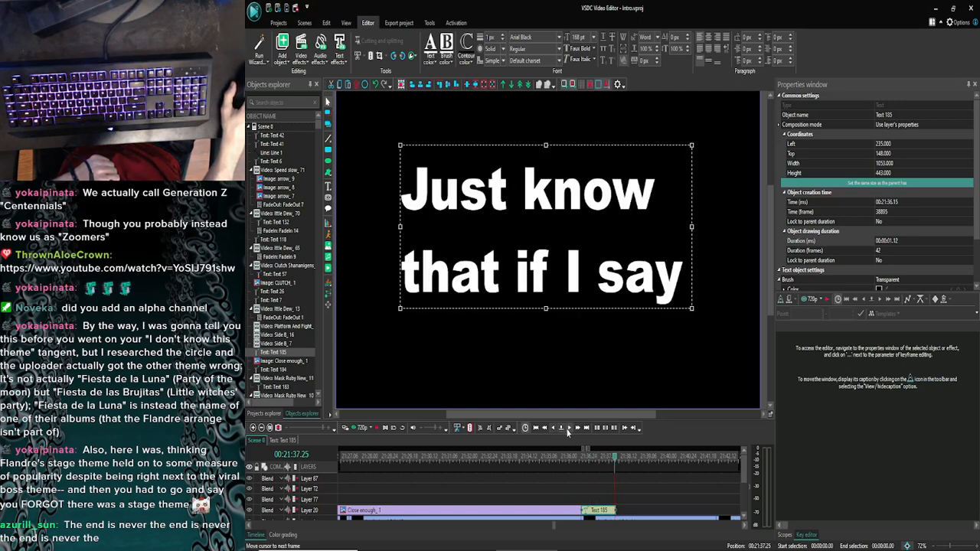
click(567, 428)
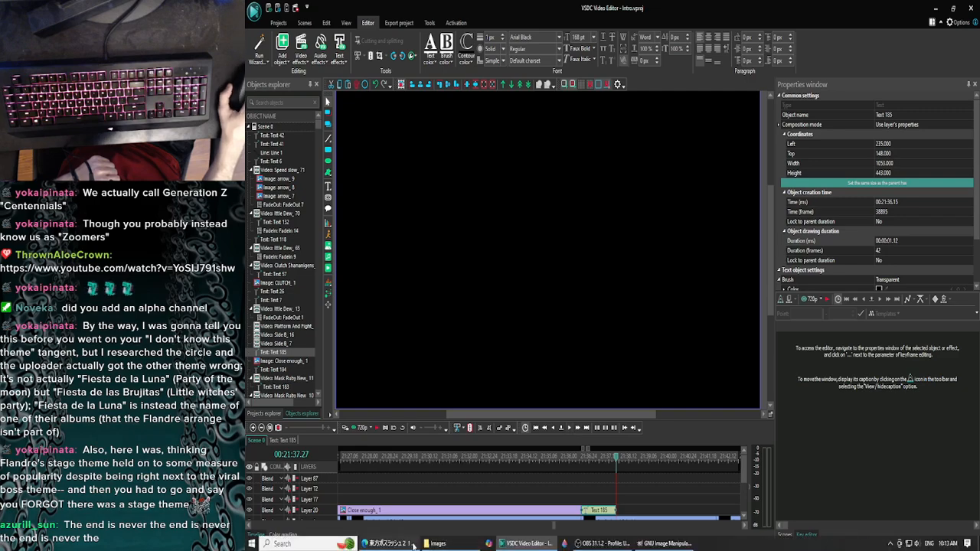
click(412, 545)
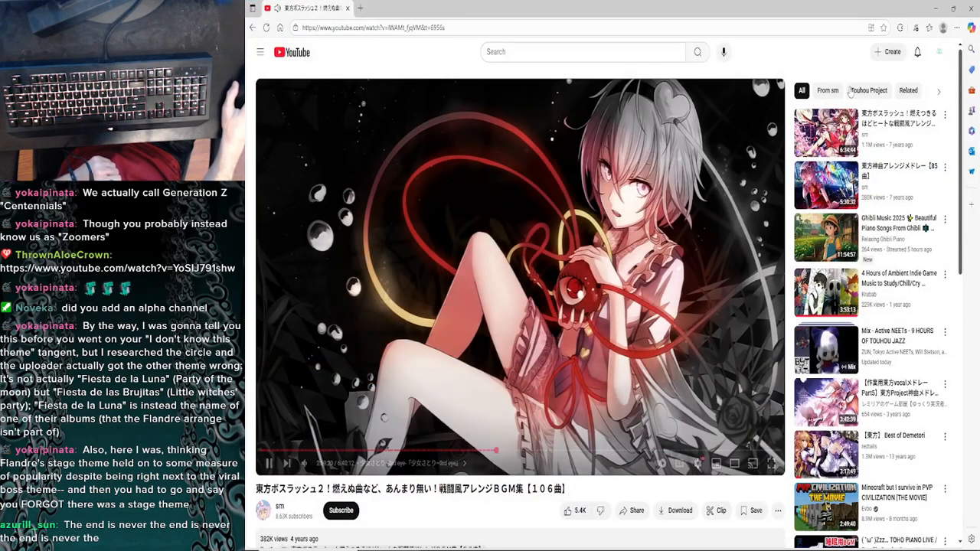
click(934, 8)
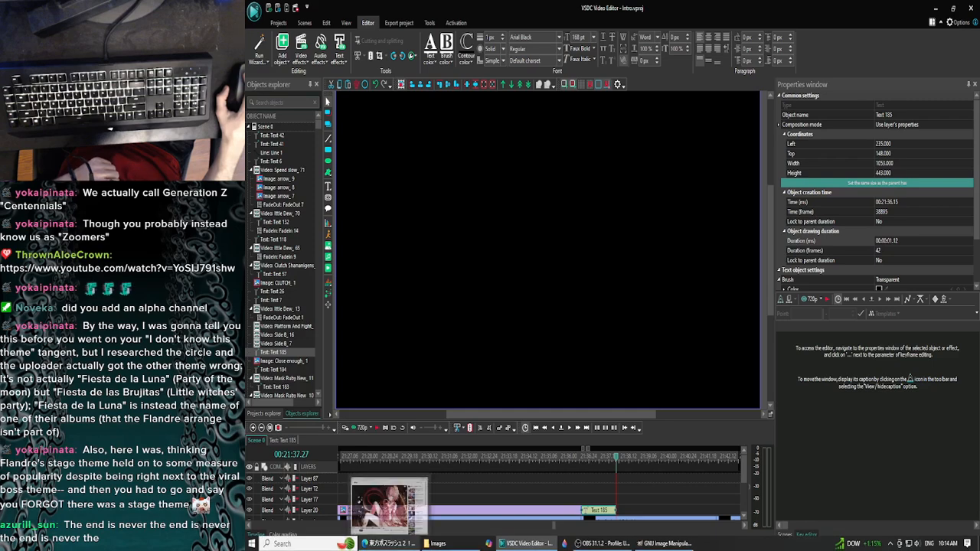
click(433, 543)
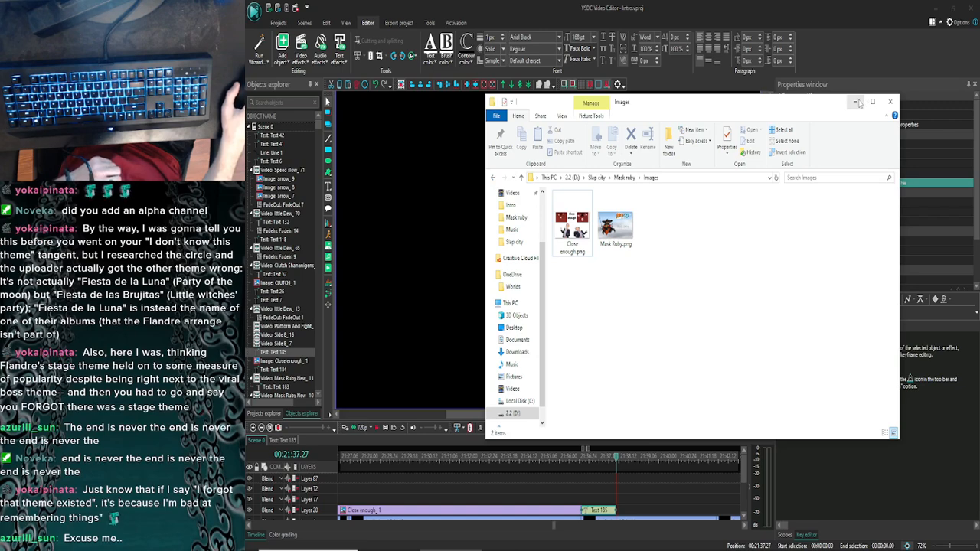
click(856, 103)
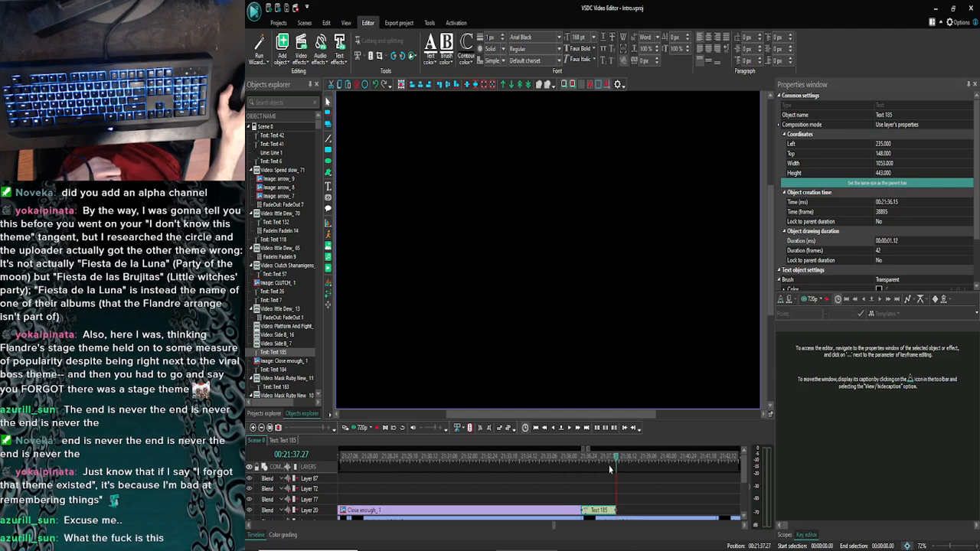
click(554, 430)
click(570, 430)
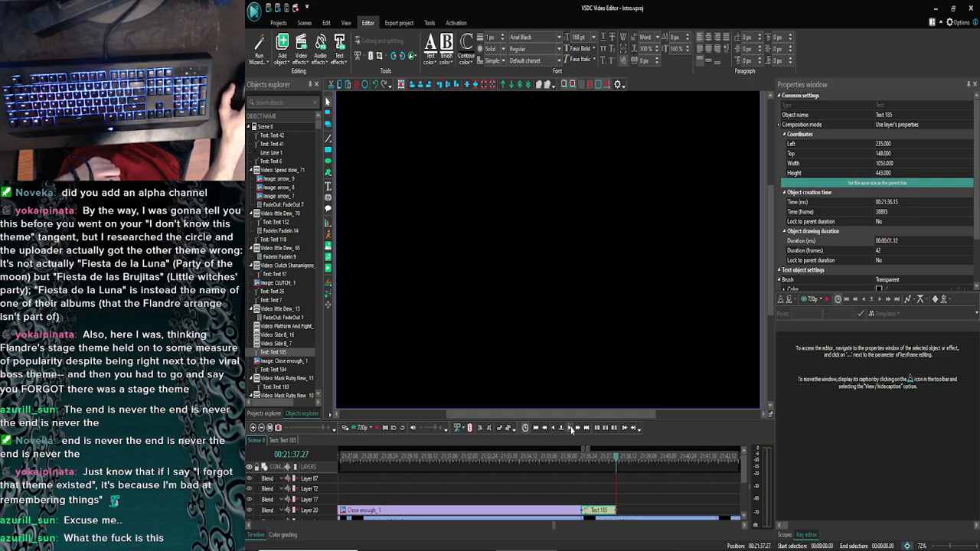
click(554, 430)
click(570, 430)
click(550, 430)
click(573, 427)
click(552, 429)
click(570, 430)
click(553, 428)
click(572, 426)
click(553, 429)
click(573, 431)
click(552, 429)
click(570, 430)
click(553, 428)
click(568, 430)
click(554, 429)
click(572, 429)
click(553, 429)
click(571, 429)
click(552, 429)
click(570, 430)
click(553, 429)
click(568, 430)
click(552, 429)
click(571, 429)
click(557, 431)
click(568, 429)
click(551, 430)
click(567, 431)
click(552, 430)
click(569, 429)
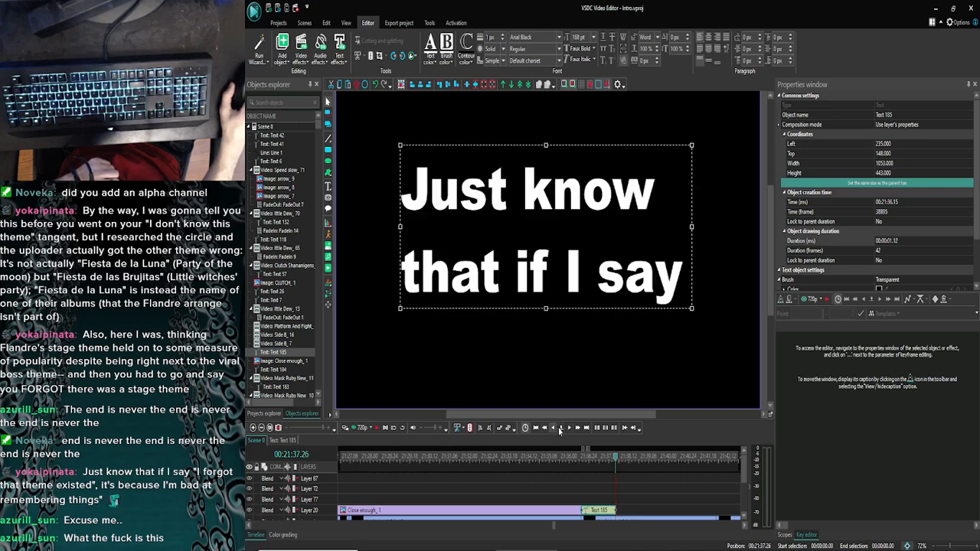
click(555, 431)
click(569, 430)
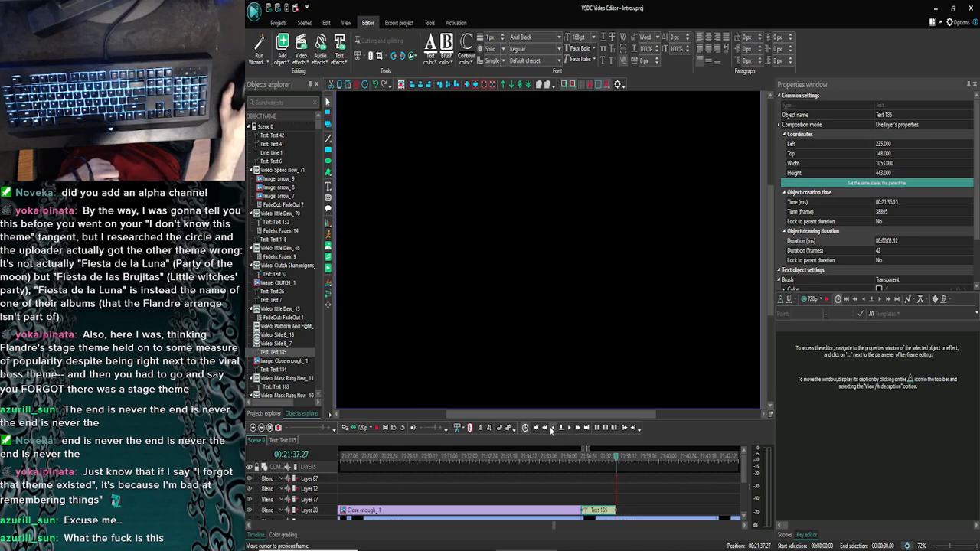
click(552, 430)
click(568, 430)
click(552, 431)
click(568, 430)
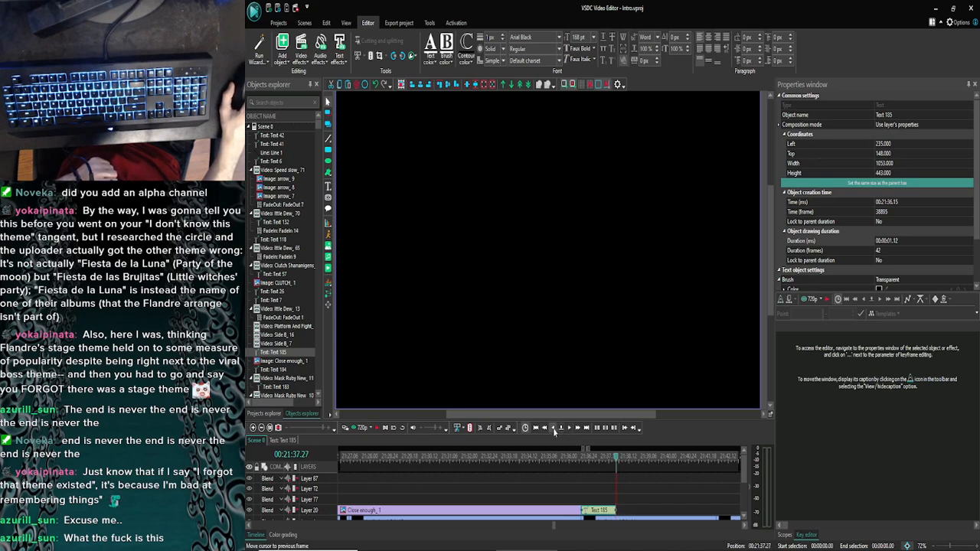
click(553, 430)
click(569, 431)
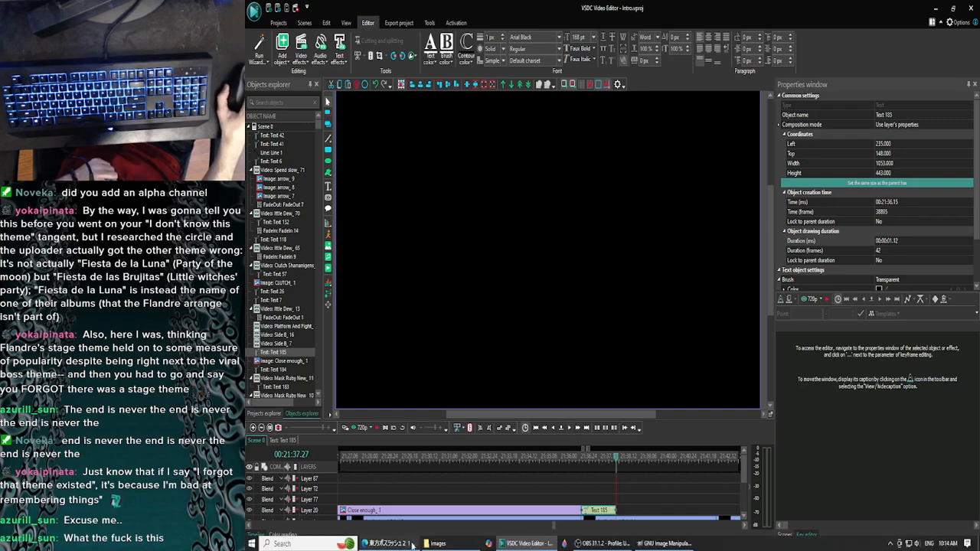
click(412, 544)
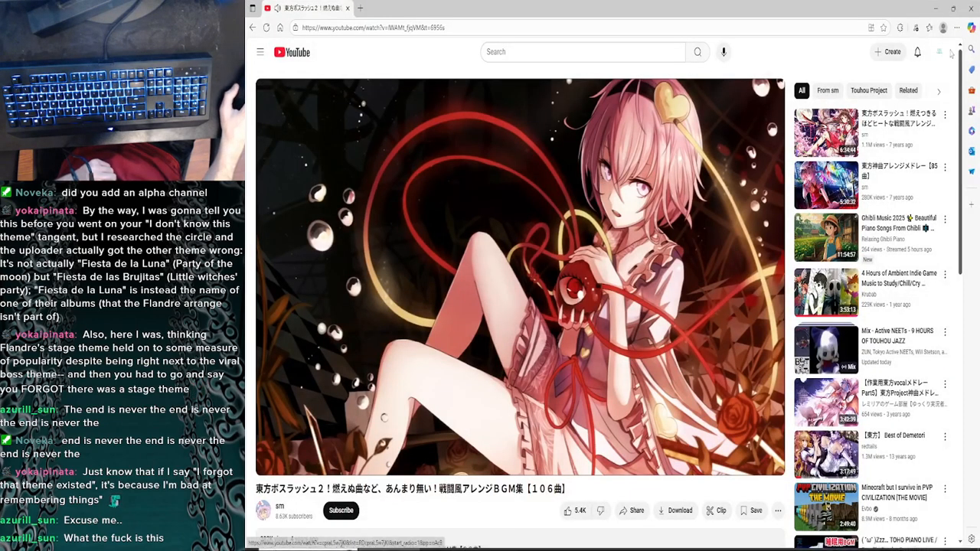
click(935, 9)
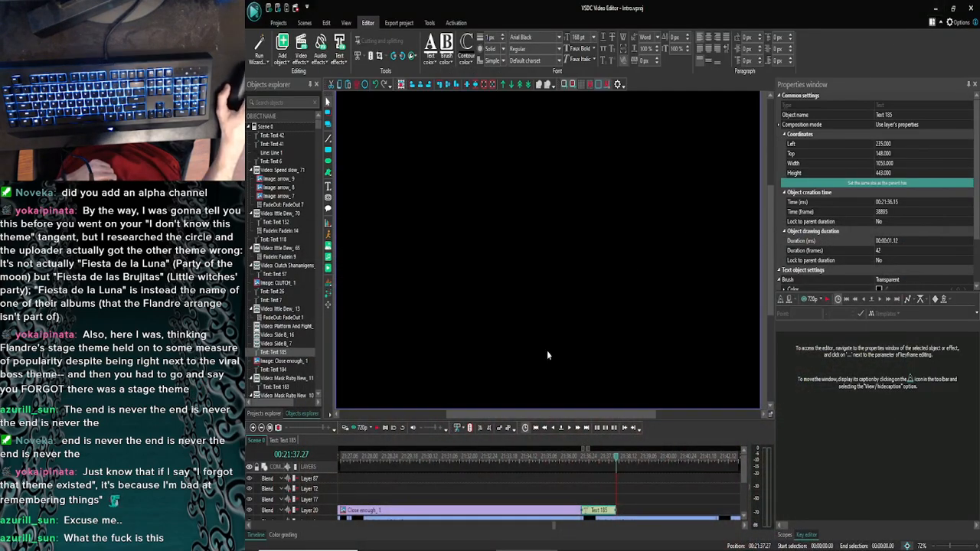
mouse_move(377, 548)
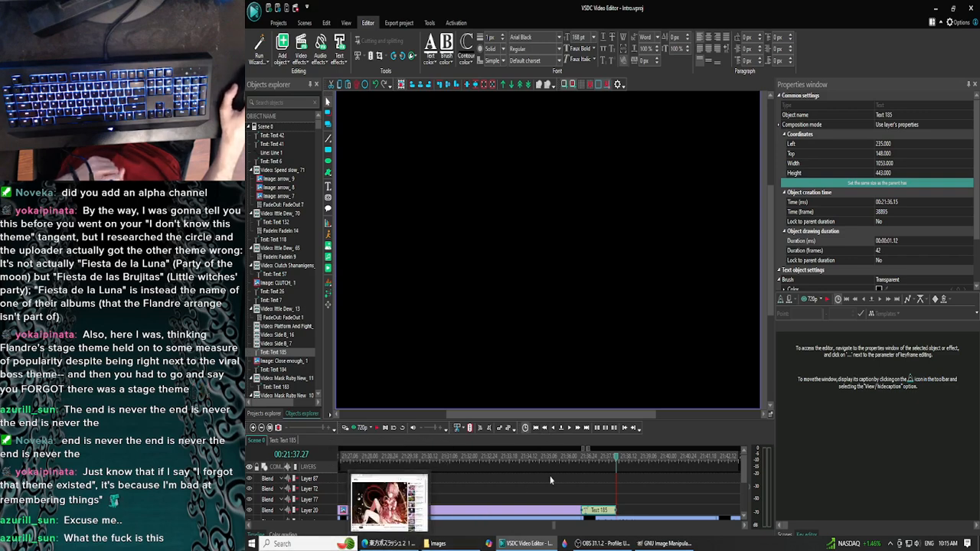
mouse_move(438, 543)
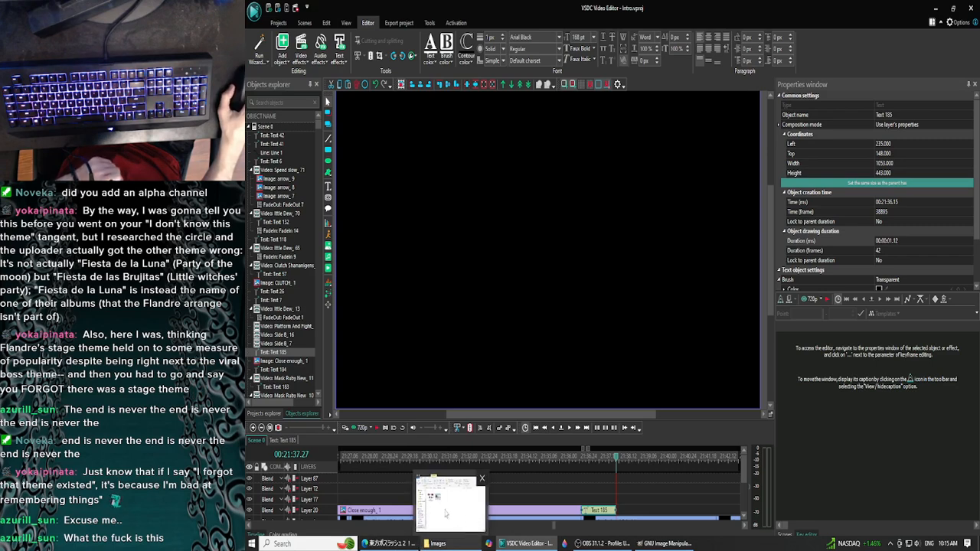
Step: Add Mask Ruby New.mp4 from the Mask ruby folder to the timeline on a new layer, starting at 00:21:37.27
click(262, 428)
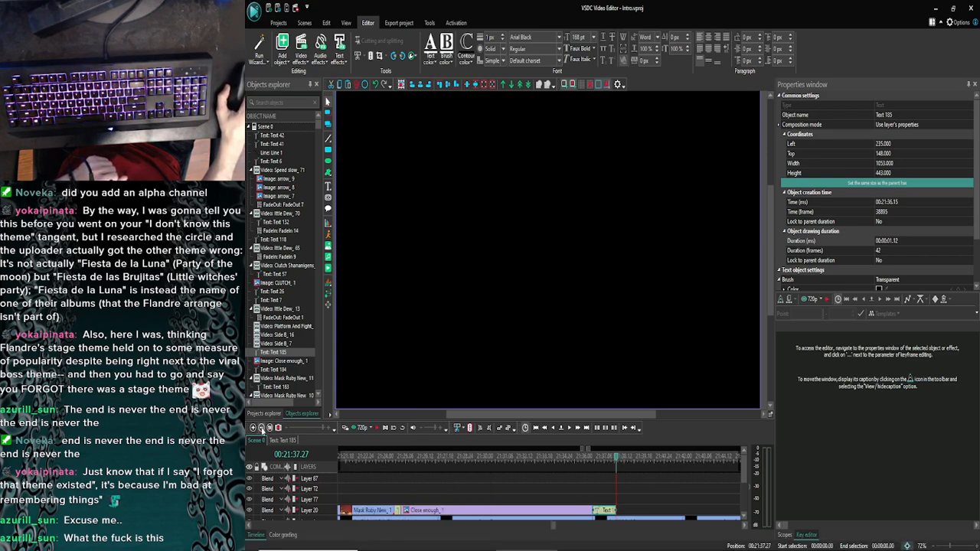
click(454, 541)
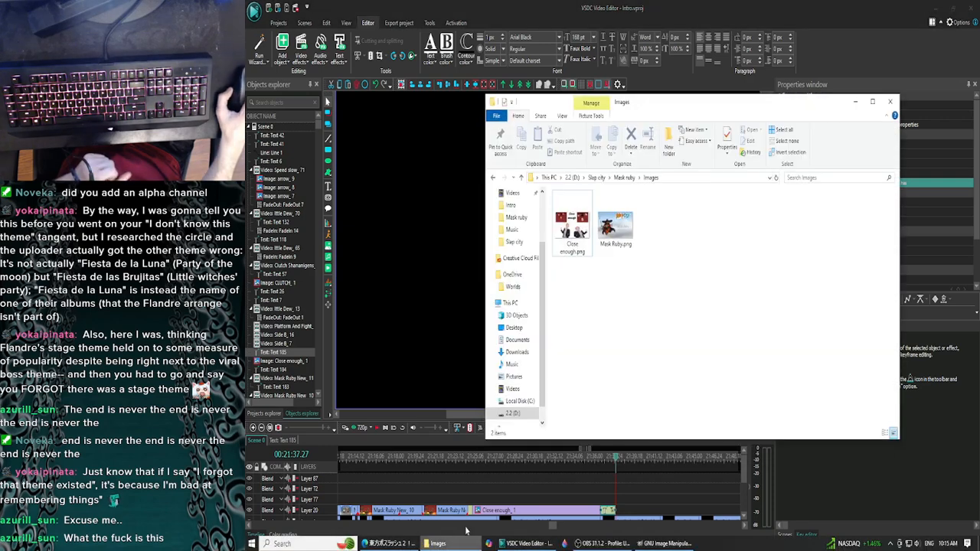
click(515, 218)
double_click(615, 226)
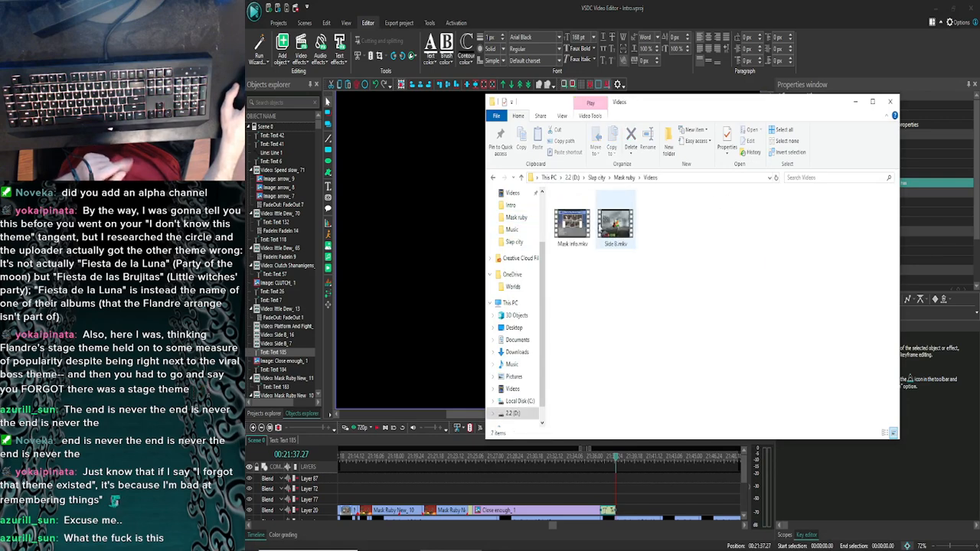
click(615, 224)
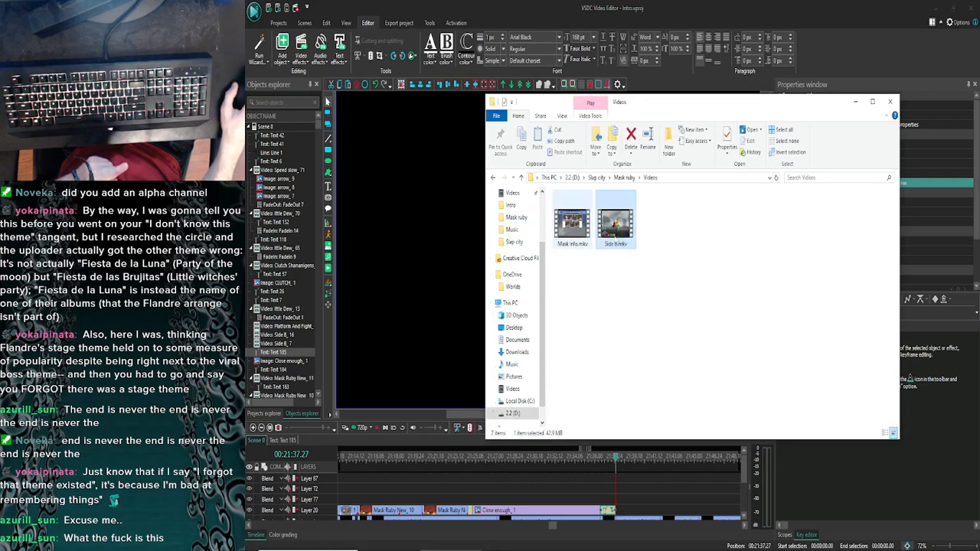
click(607, 262)
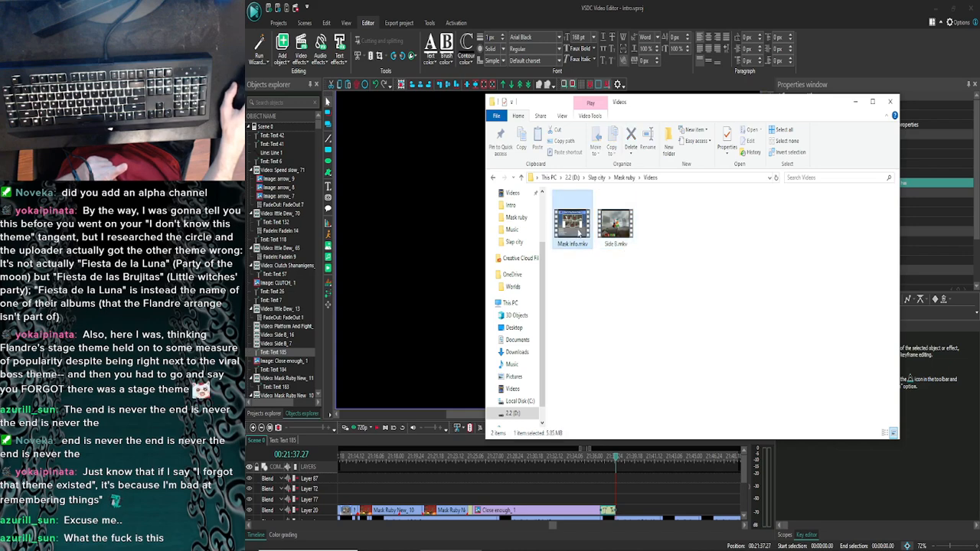
click(615, 228)
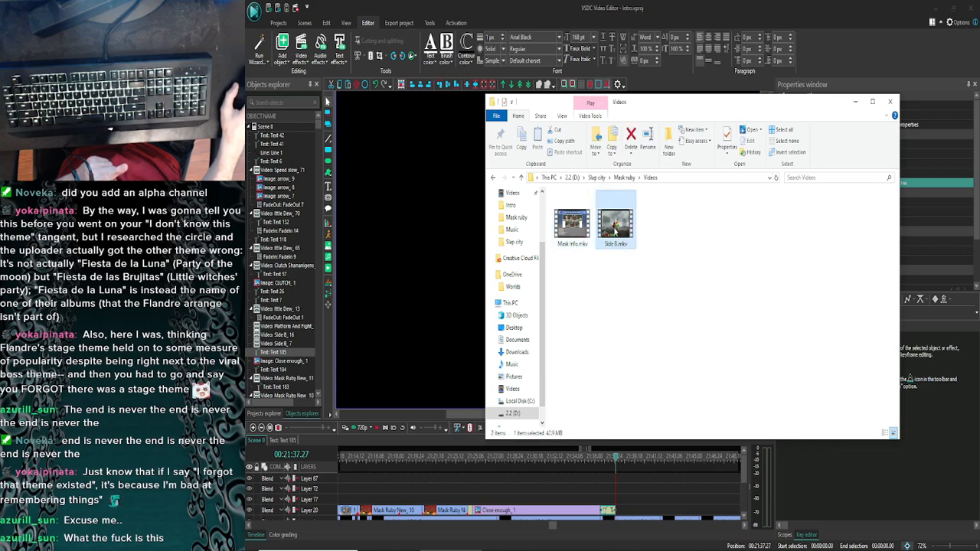
click(493, 178)
click(744, 228)
drag(733, 230, 637, 513)
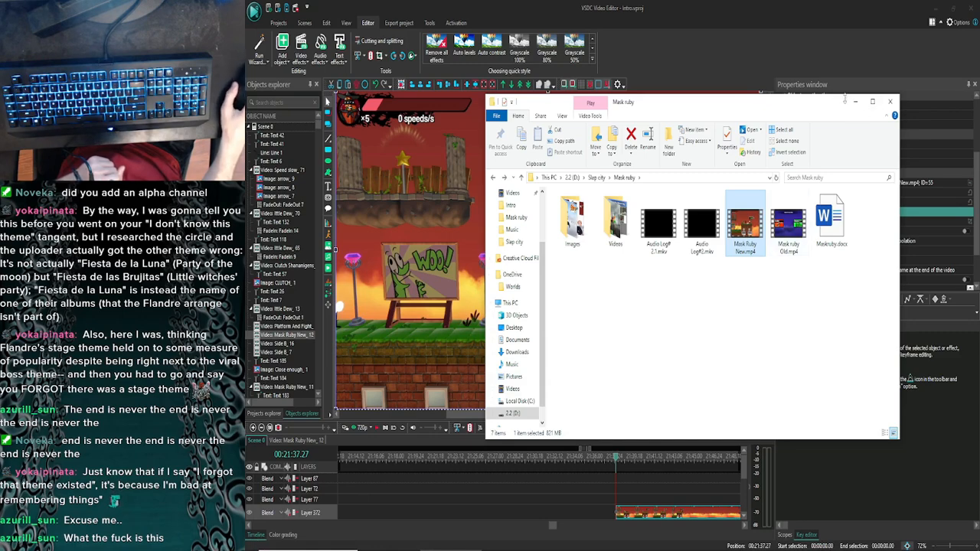
click(854, 101)
drag(743, 468, 743, 484)
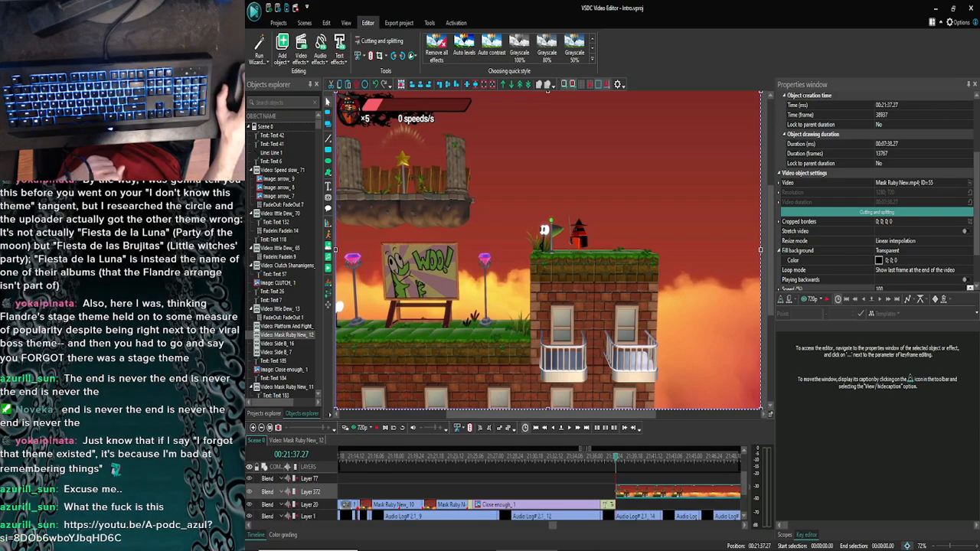
click(337, 544)
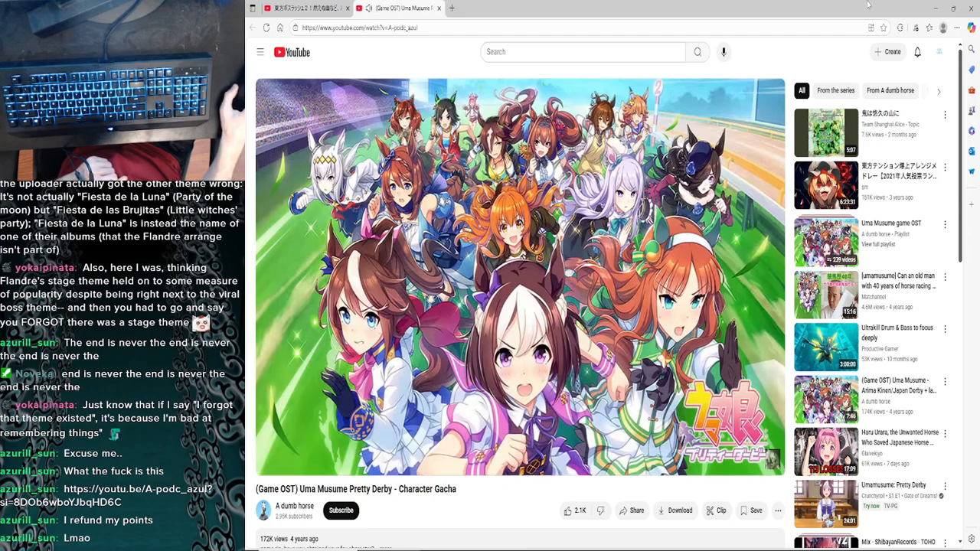
click(934, 7)
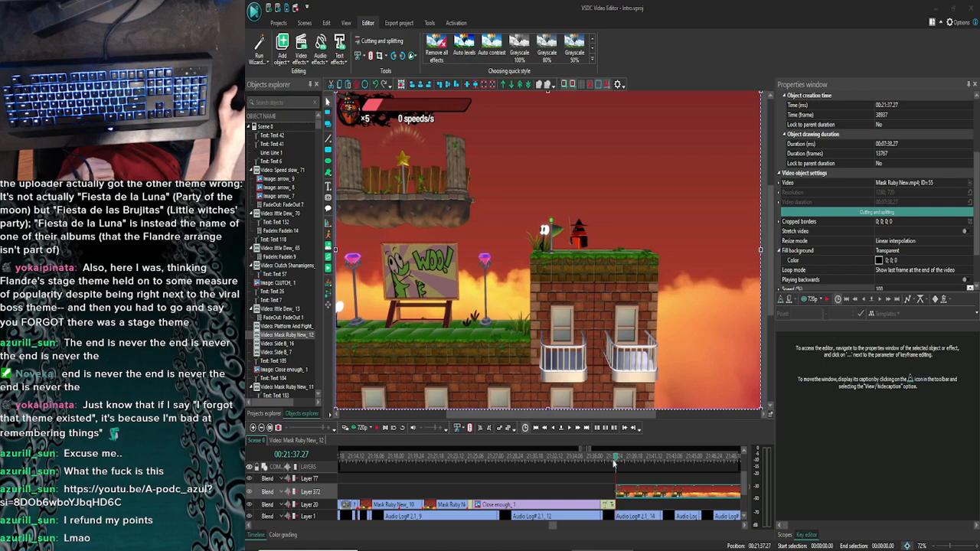
Step: Step through the Mask Ruby New footage frame by frame and second by second up to about 00:21:53.28
click(571, 429)
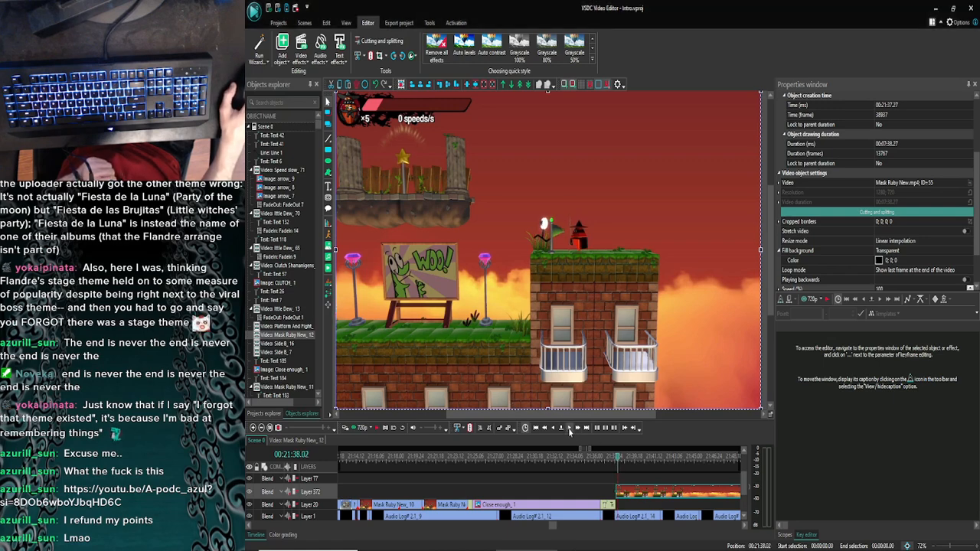
scroll(555, 530, down, 3)
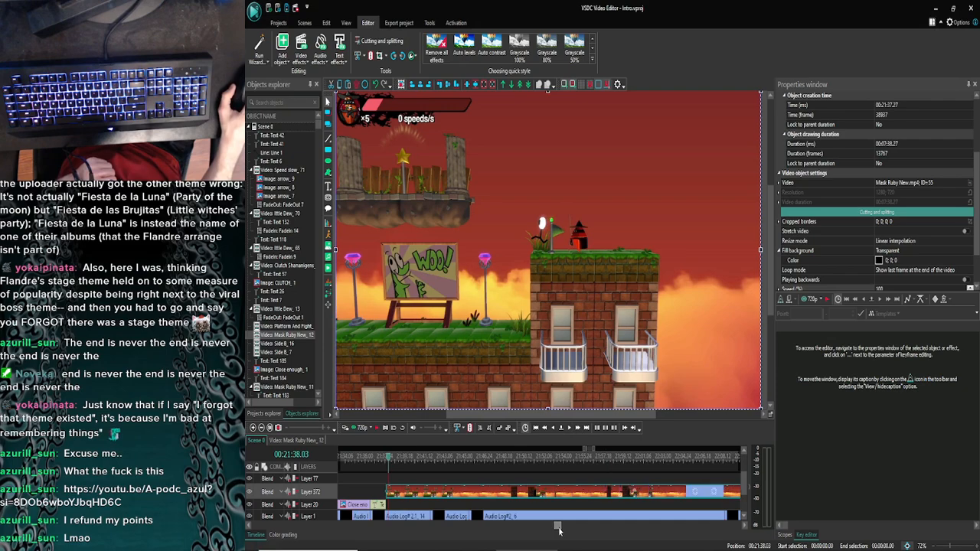
click(569, 430)
click(569, 429)
click(569, 429)
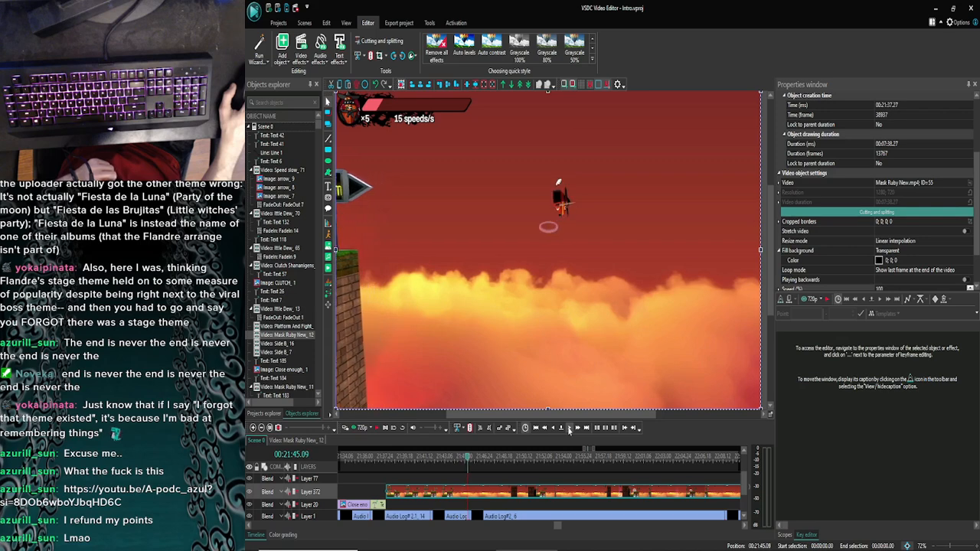
click(580, 430)
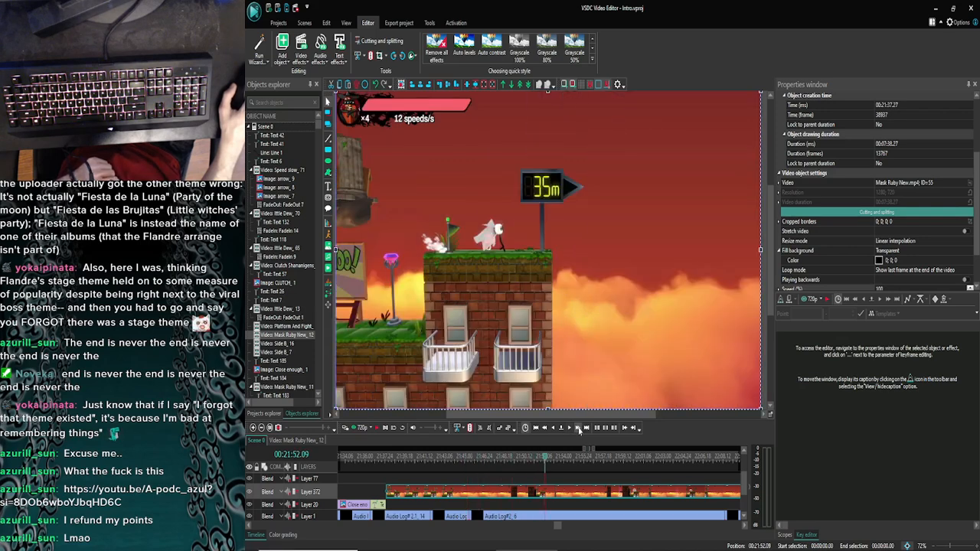
click(569, 429)
click(569, 430)
click(570, 430)
click(570, 430)
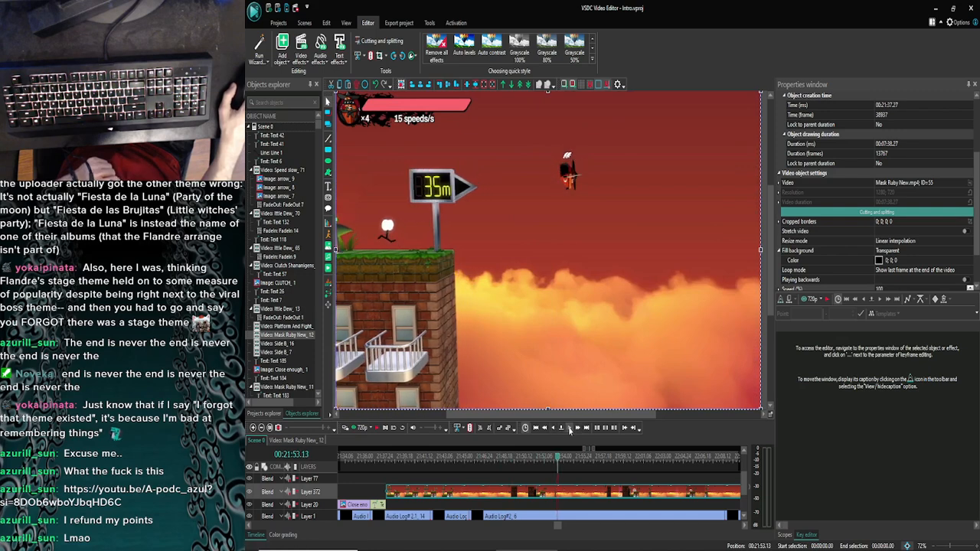
click(568, 430)
click(568, 430)
click(568, 430)
click(568, 430)
click(568, 430)
click(568, 430)
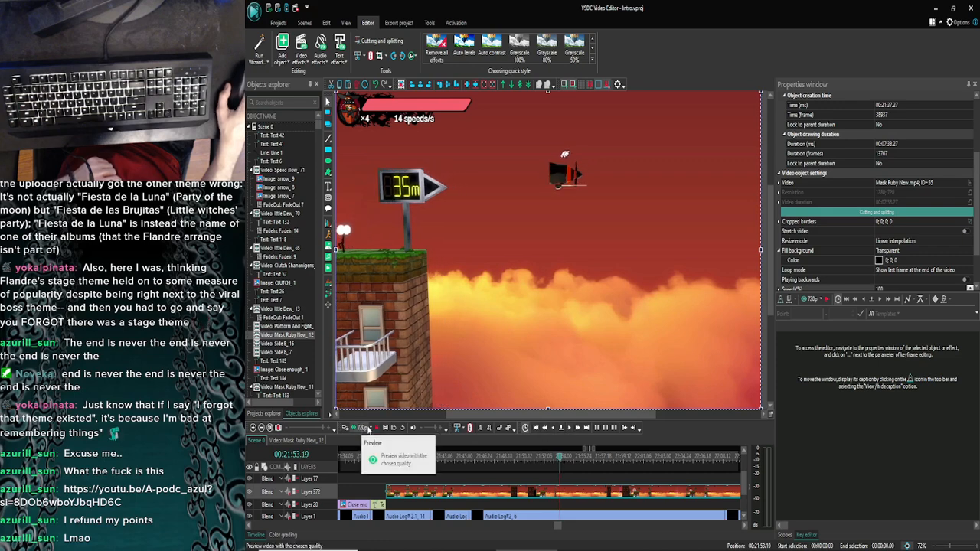
click(569, 430)
click(570, 429)
click(570, 429)
click(569, 429)
click(570, 429)
click(569, 429)
click(569, 429)
click(569, 430)
click(569, 429)
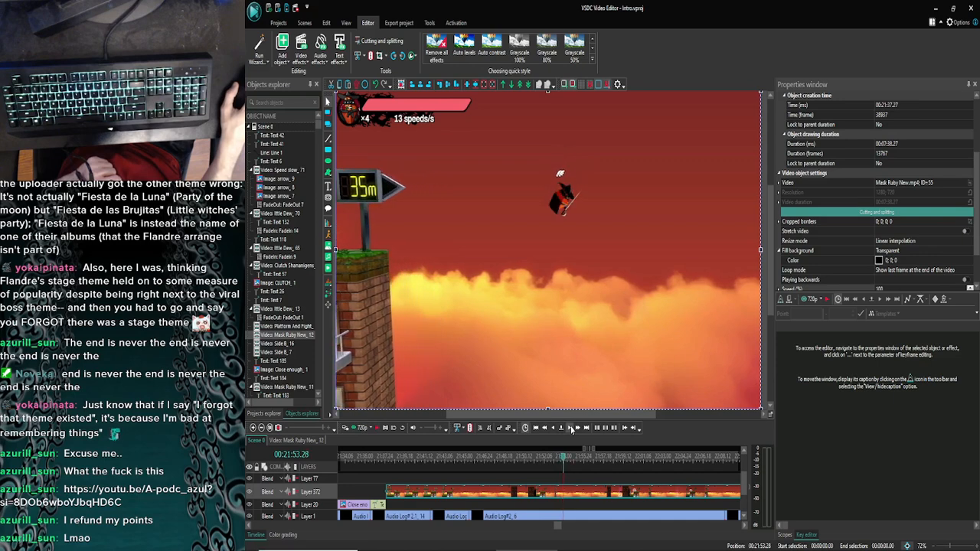
click(570, 429)
click(570, 429)
click(569, 429)
Step: Preview the Mask Ruby New footage with playback, pausing at 00:22:04.24
click(376, 430)
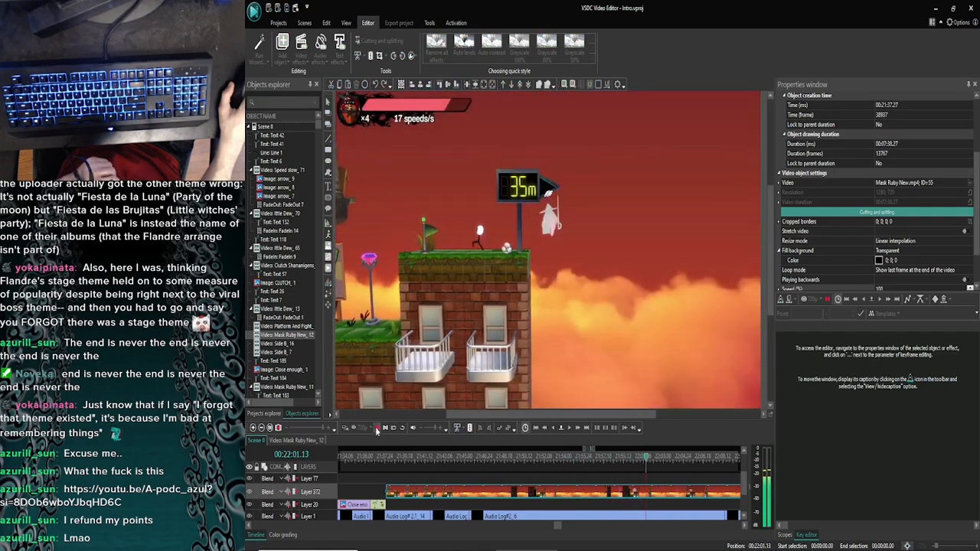
click(376, 430)
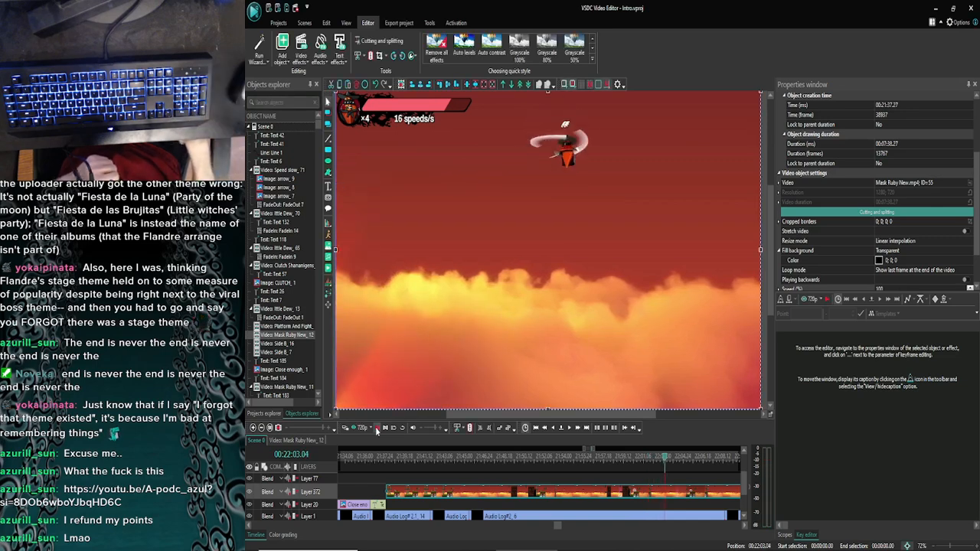
click(376, 430)
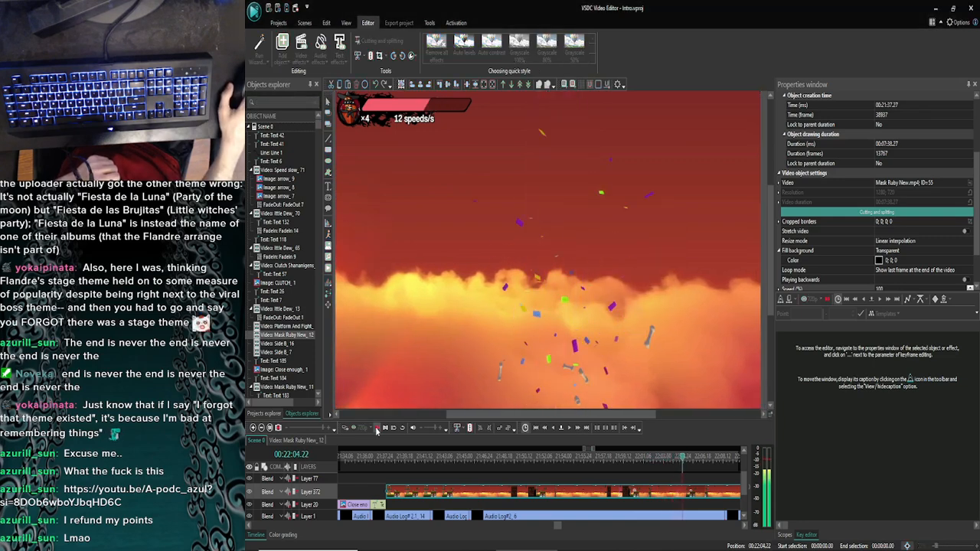
click(376, 430)
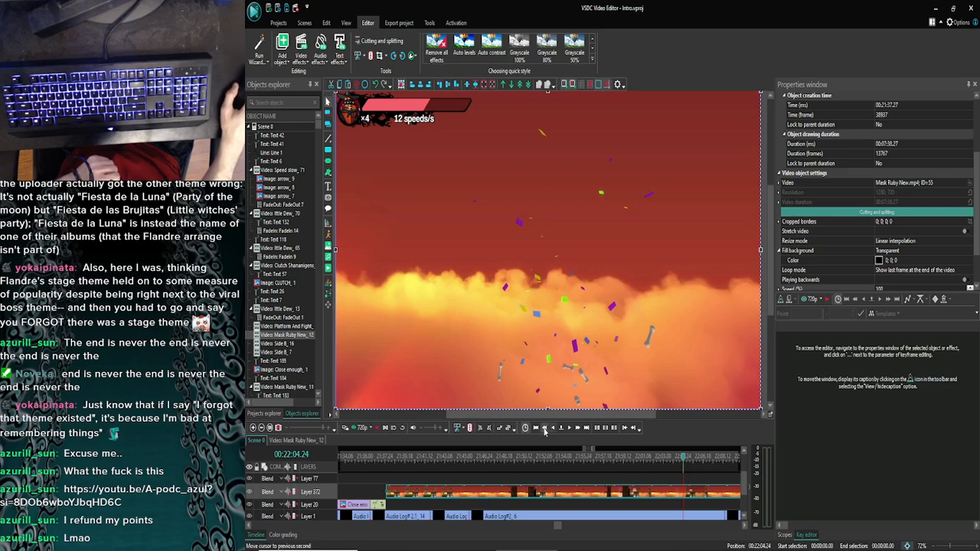
Step: Split the Mask Ruby New clip at 00:22:00.23, where the character respawns, and delete the part before the cut
click(544, 429)
click(544, 429)
click(544, 429)
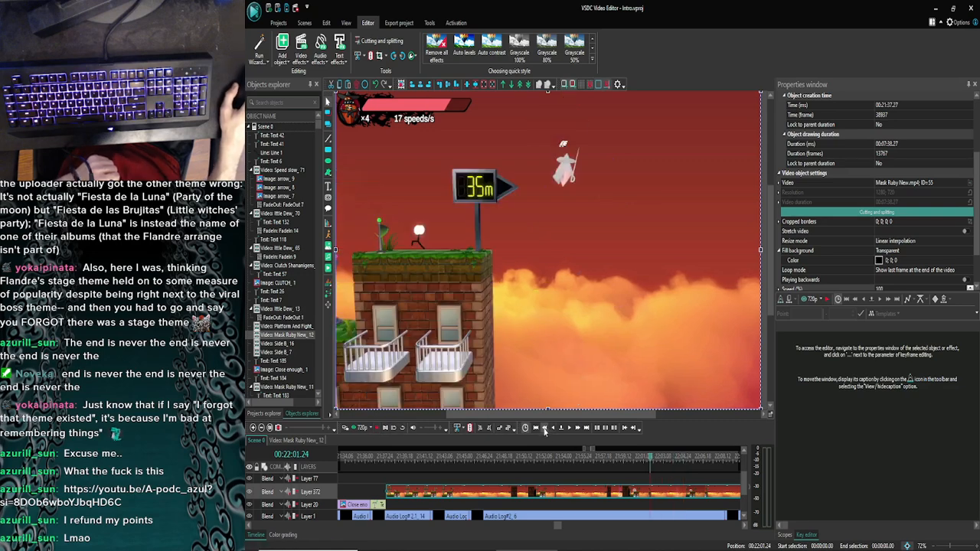
click(567, 429)
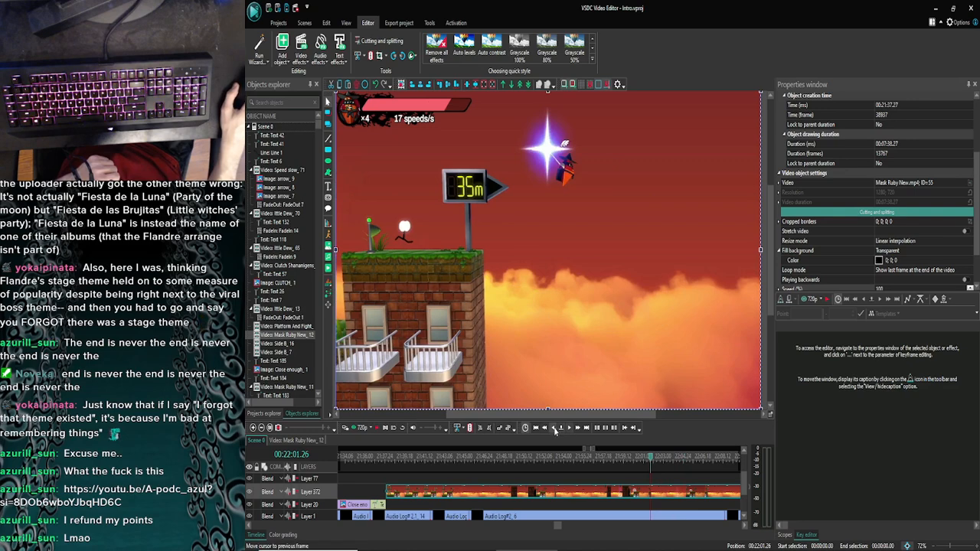
click(554, 428)
click(553, 428)
click(553, 428)
click(544, 428)
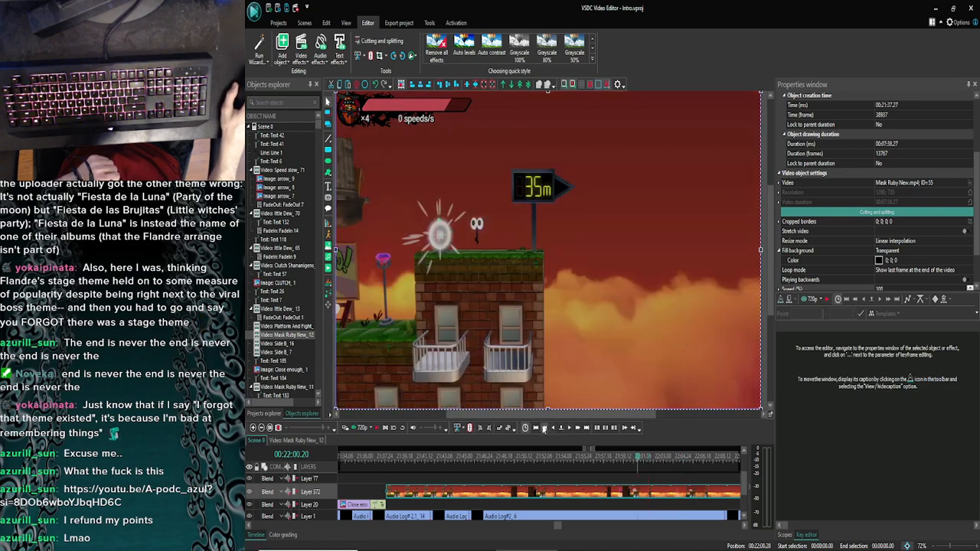
click(567, 429)
click(568, 429)
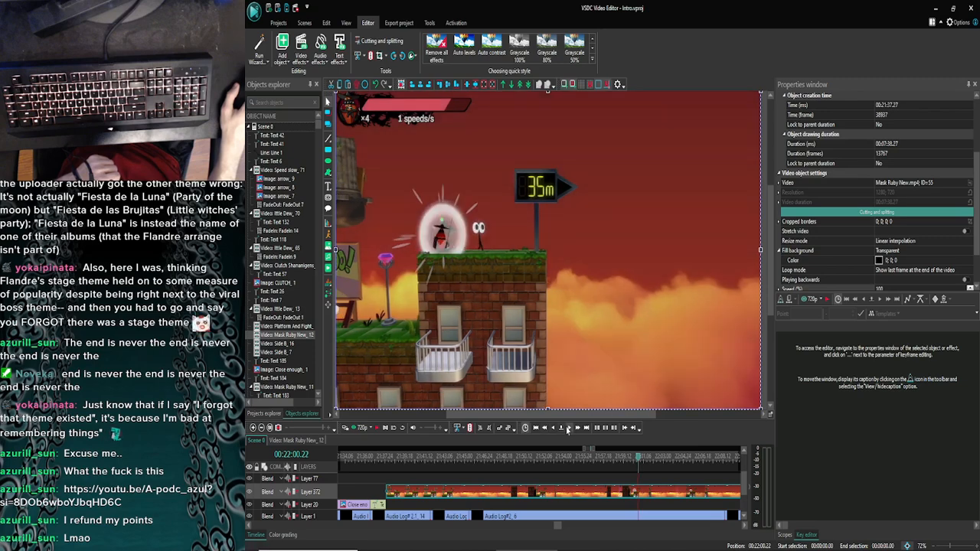
click(567, 428)
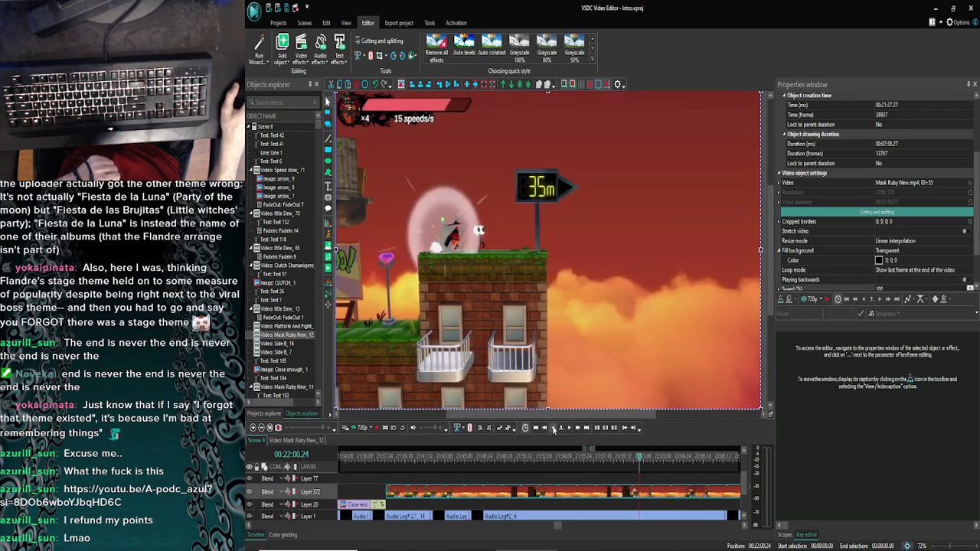
key(ctrl+k)
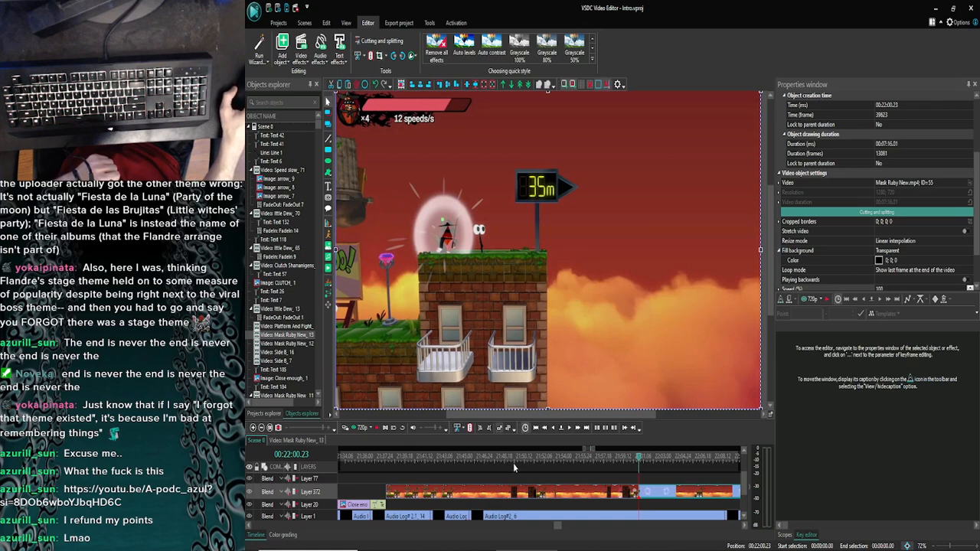
click(568, 495)
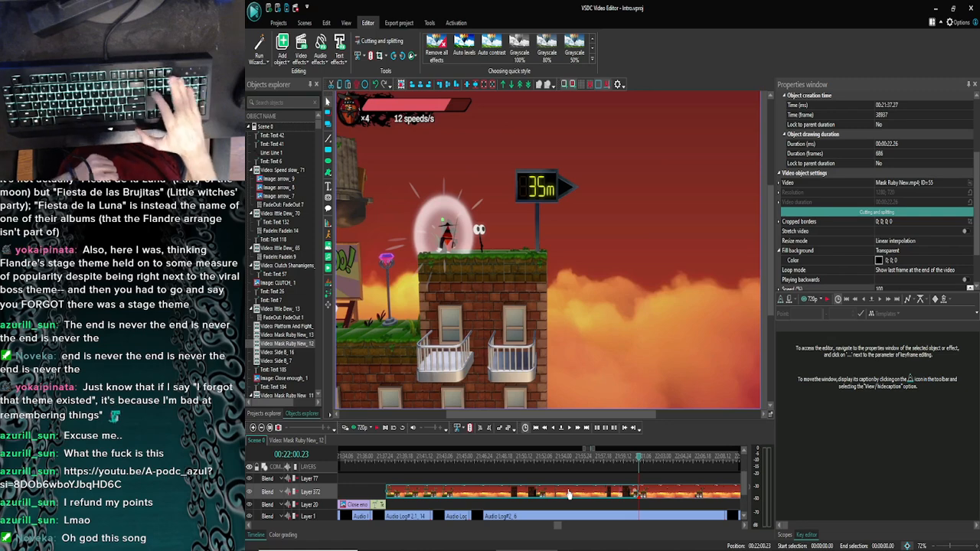
key(Delete)
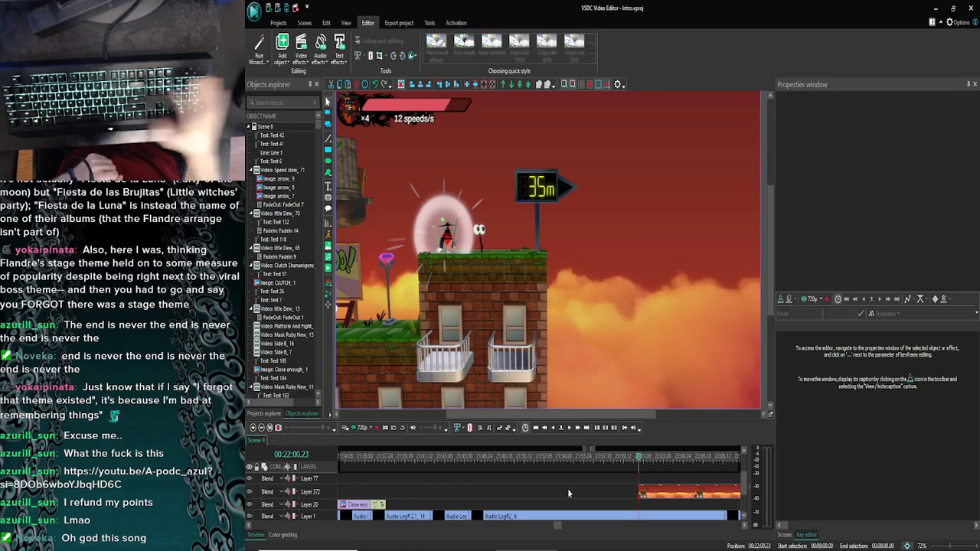
Step: Split the remaining Mask Ruby New clip at 00:22:05.23 to isolate a five-second section
click(576, 428)
click(577, 429)
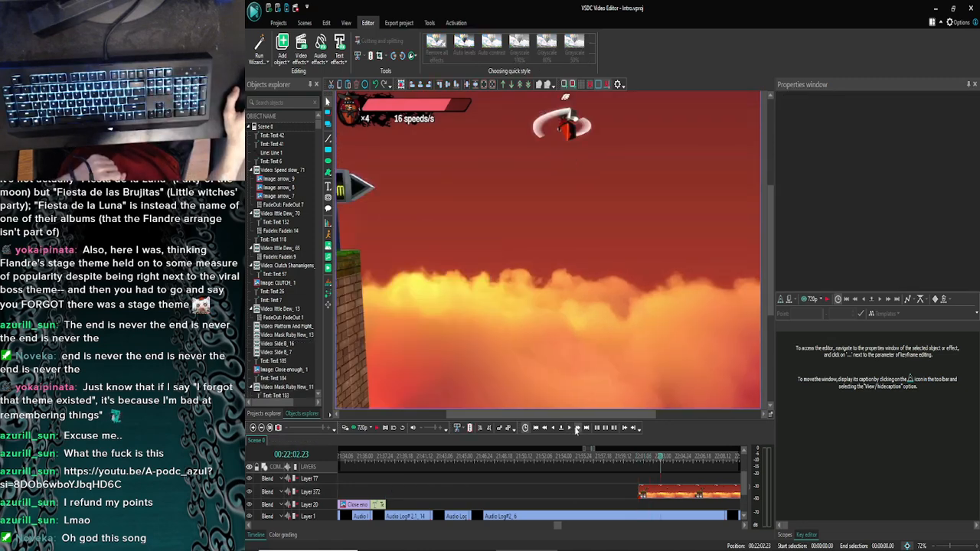
click(577, 428)
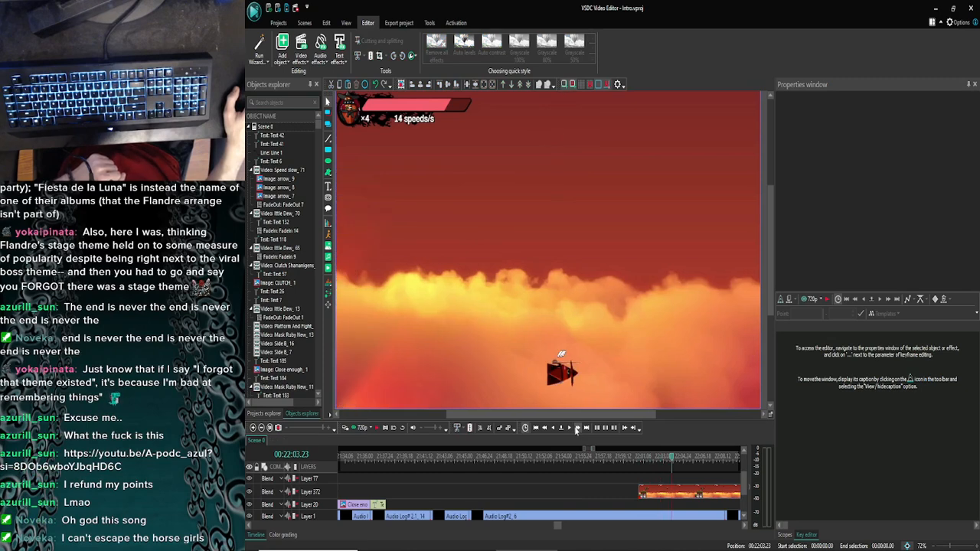
click(577, 428)
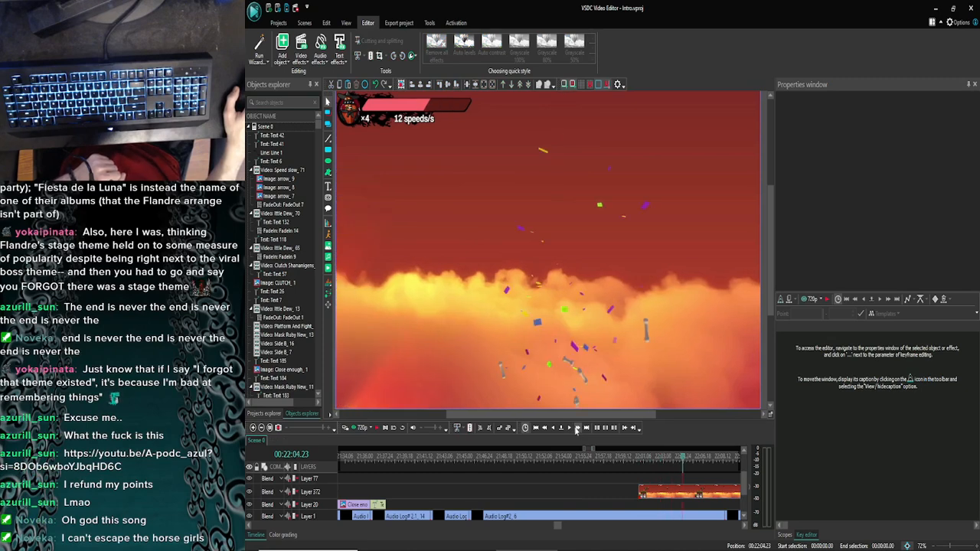
click(660, 494)
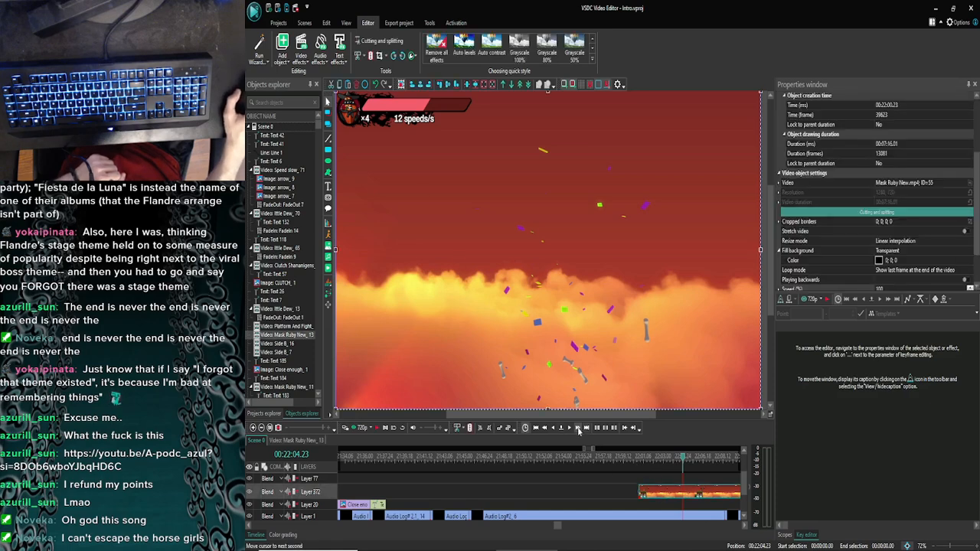
click(578, 428)
click(370, 56)
Step: Switch to Steam and search its store for "uma"
mouse_move(406, 548)
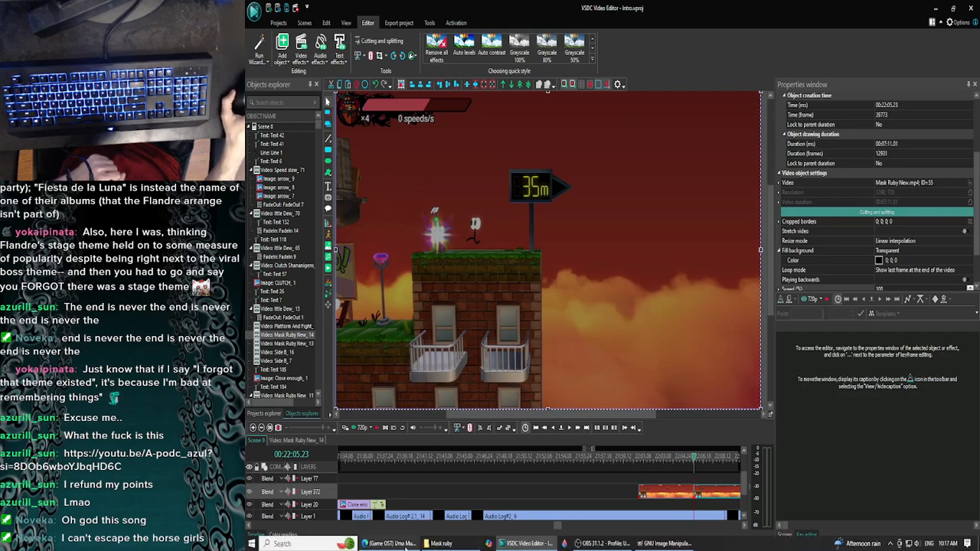
key(super)
text(s)
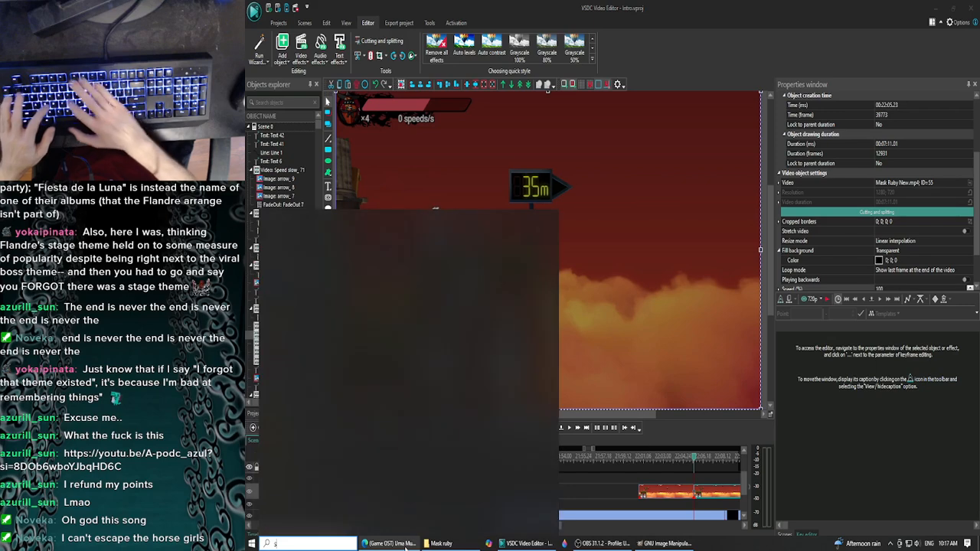
text(team)
click(327, 267)
click(285, 25)
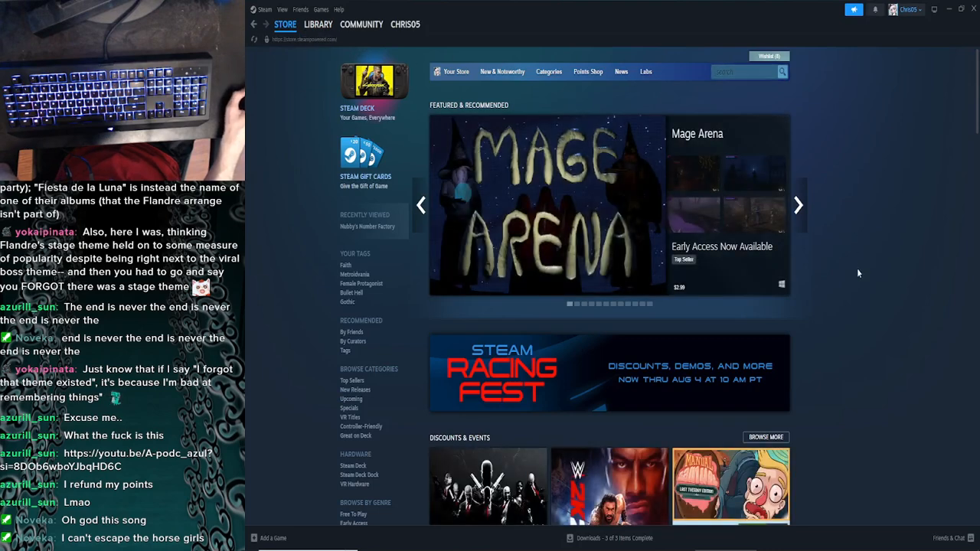
mouse_move(614, 198)
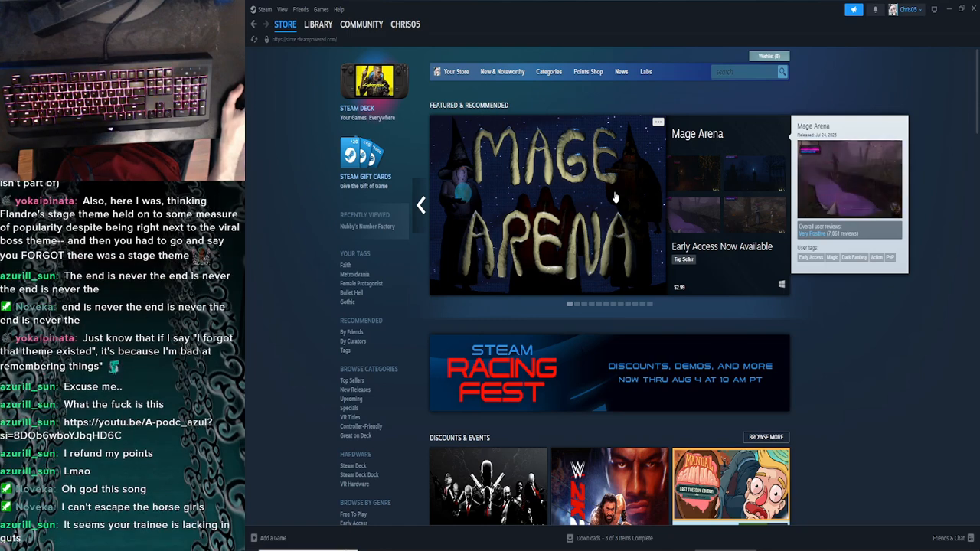
click(738, 72)
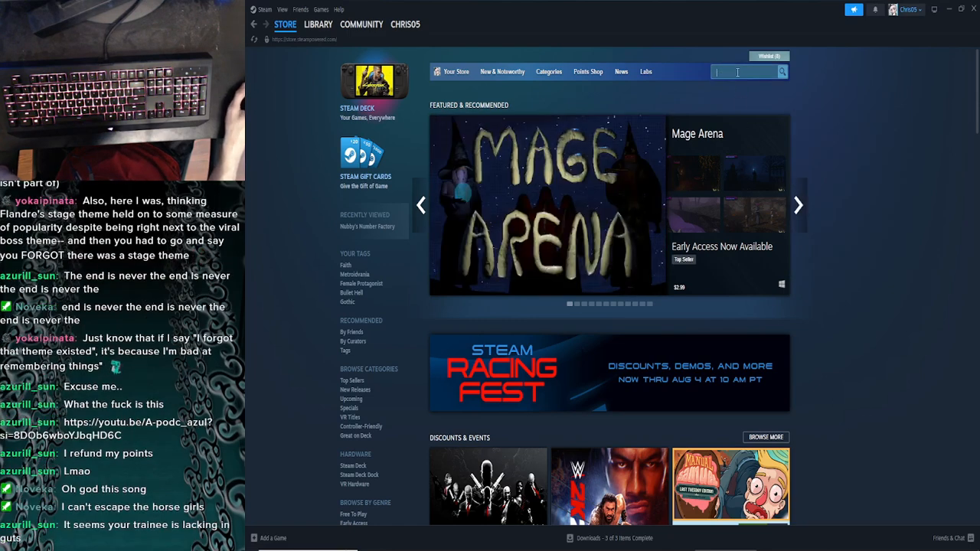
text(uma)
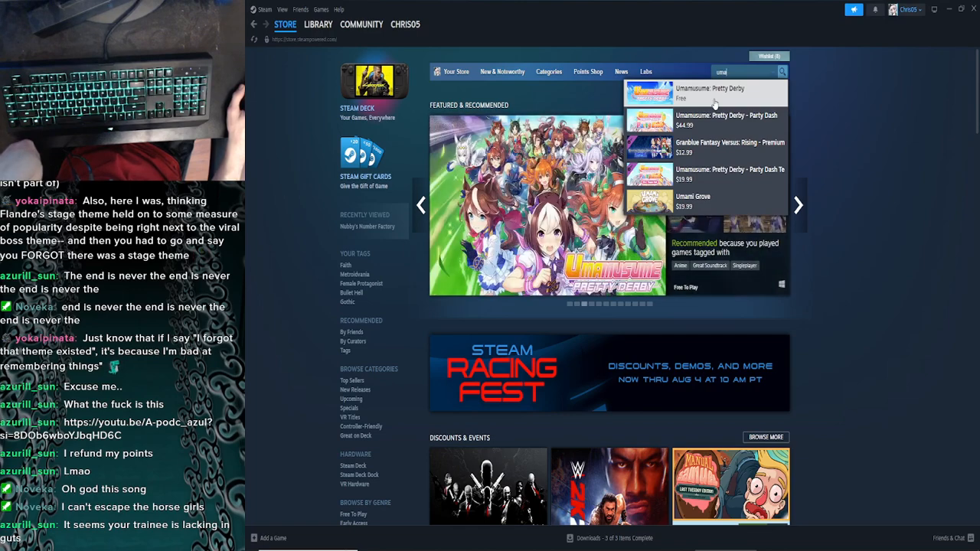
click(907, 241)
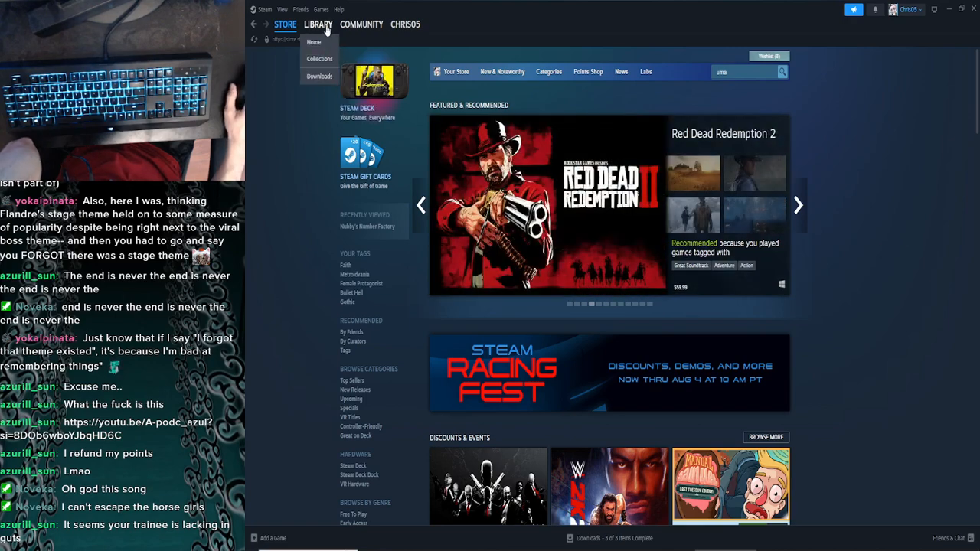
Step: Look at the Steam game library and close Steam to return to VSDC
click(327, 26)
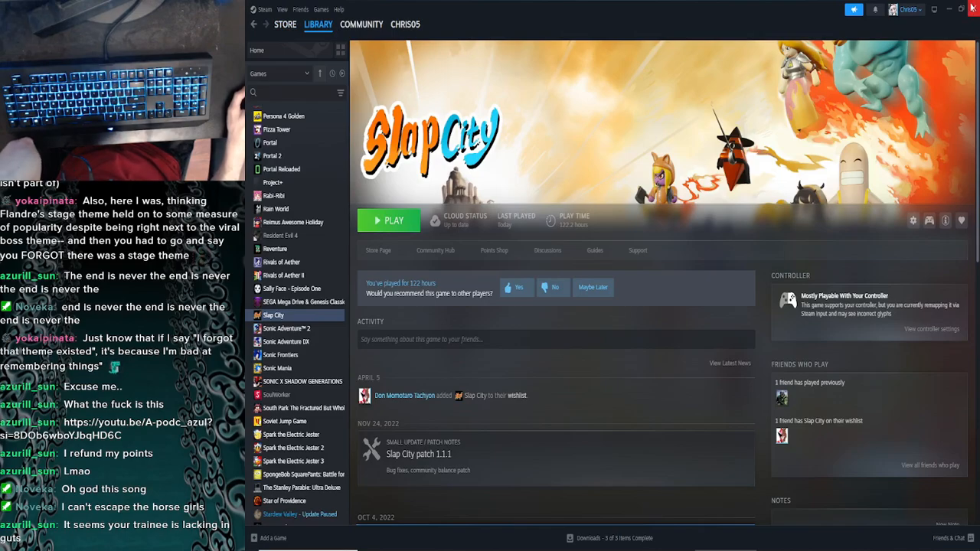
click(972, 7)
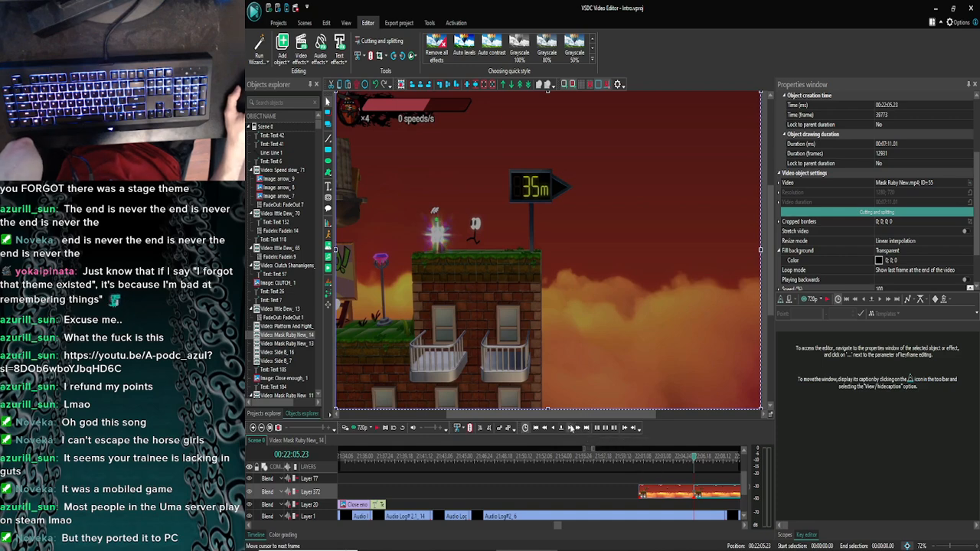
Step: Move the five-second Mask Ruby New clip onto Layer 20 directly after the text clip, starting at 00:21:37.27
drag(672, 498, 440, 506)
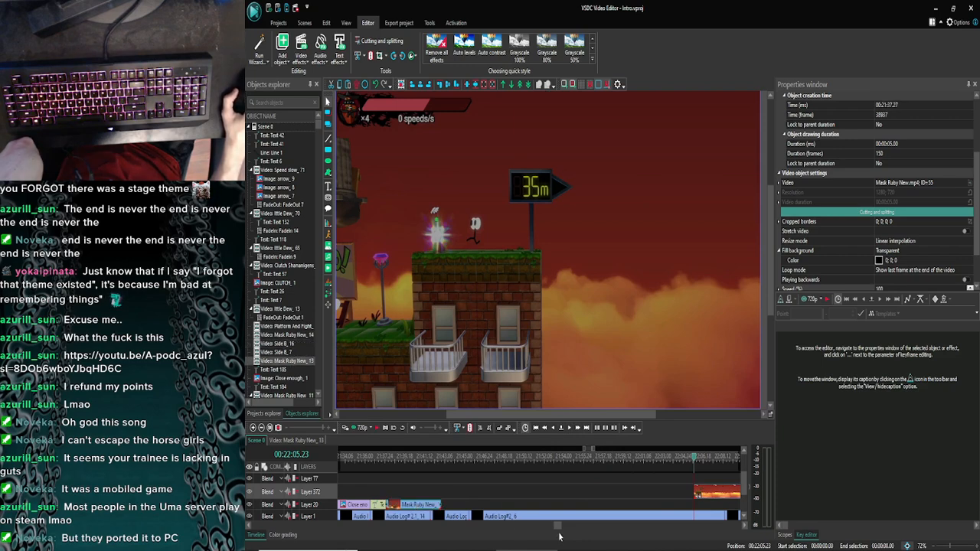
Step: Split the Mask Ruby New clip on Layer 372 at 00:22:12.18
drag(557, 529, 564, 527)
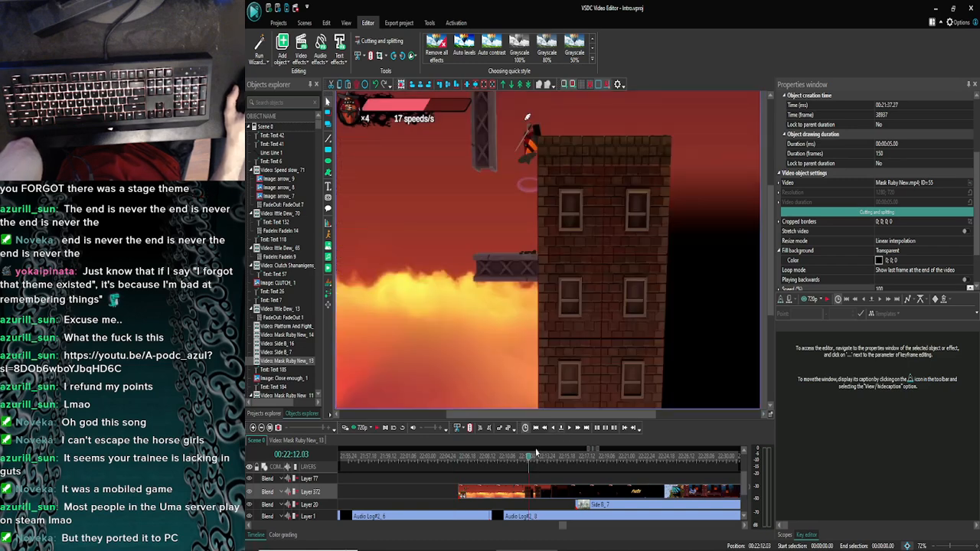
drag(526, 459, 486, 458)
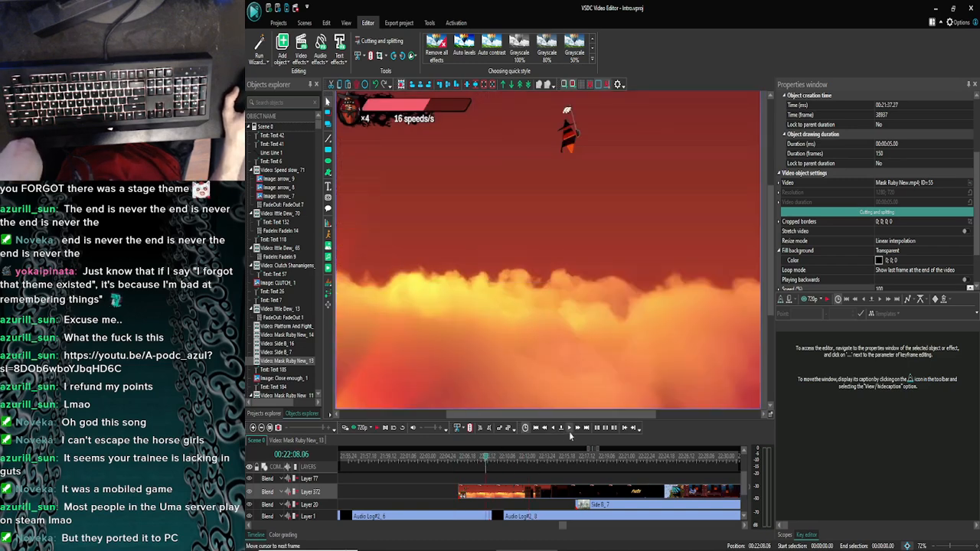
click(570, 430)
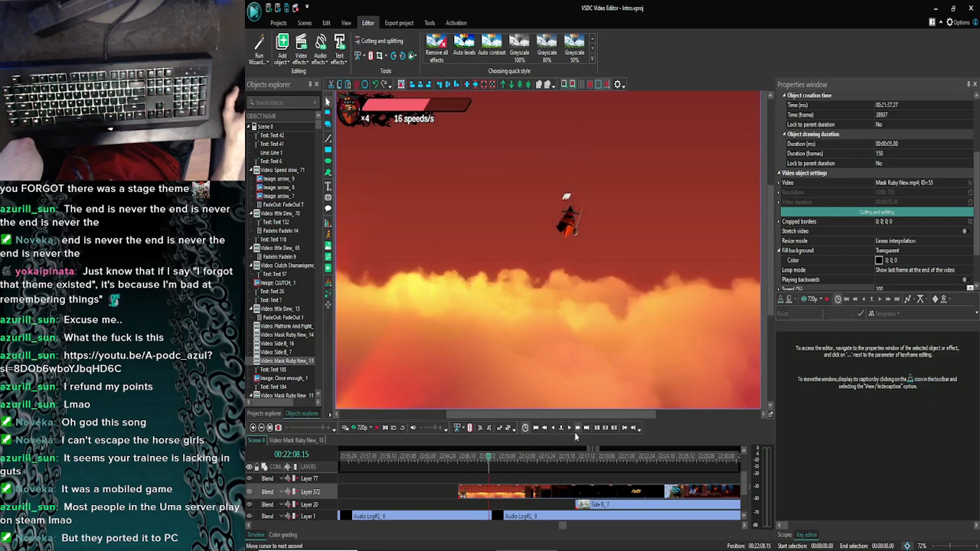
click(577, 429)
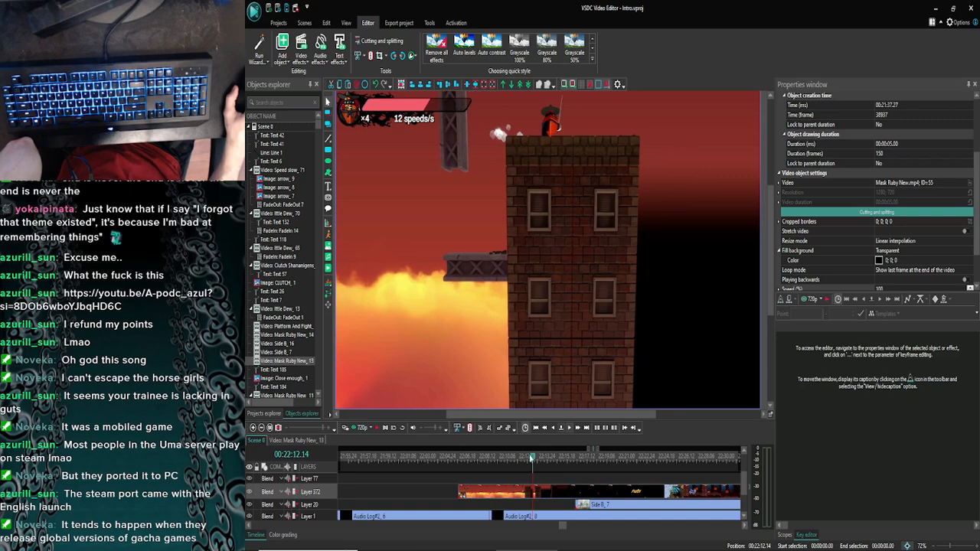
click(519, 493)
click(570, 429)
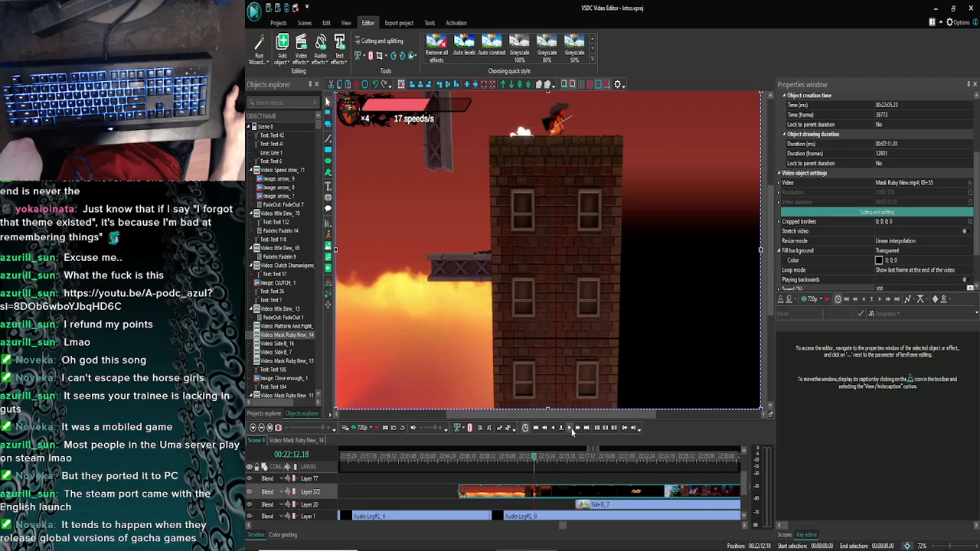
click(370, 57)
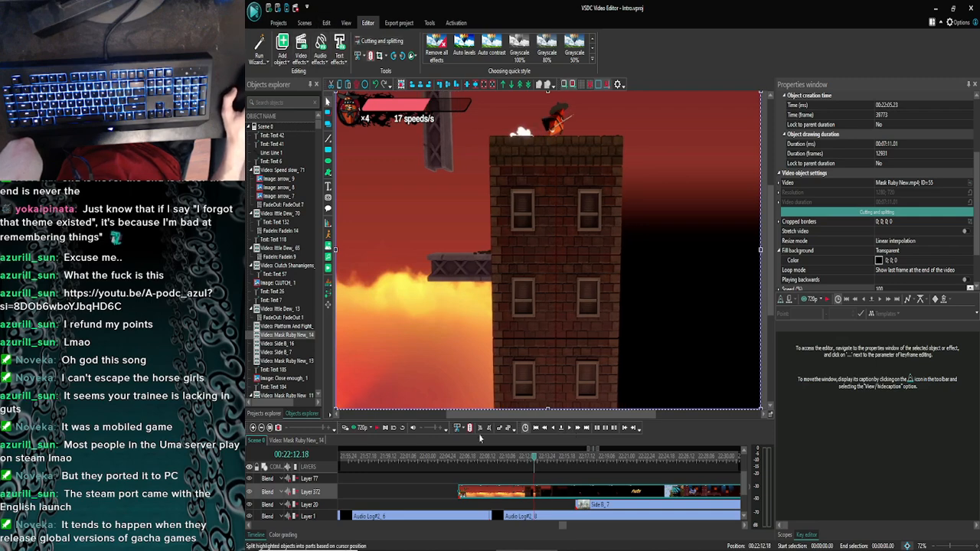
Step: Move the newly split 00:00:06.25 Mask Ruby New section onto Layer 20 directly after the five-second clip, starting at 00:21:42.27
click(468, 487)
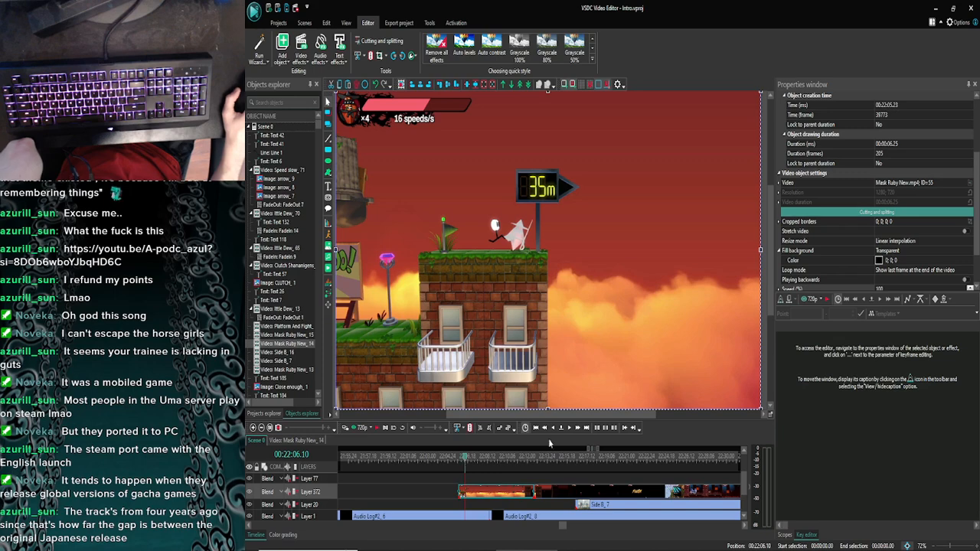
click(570, 429)
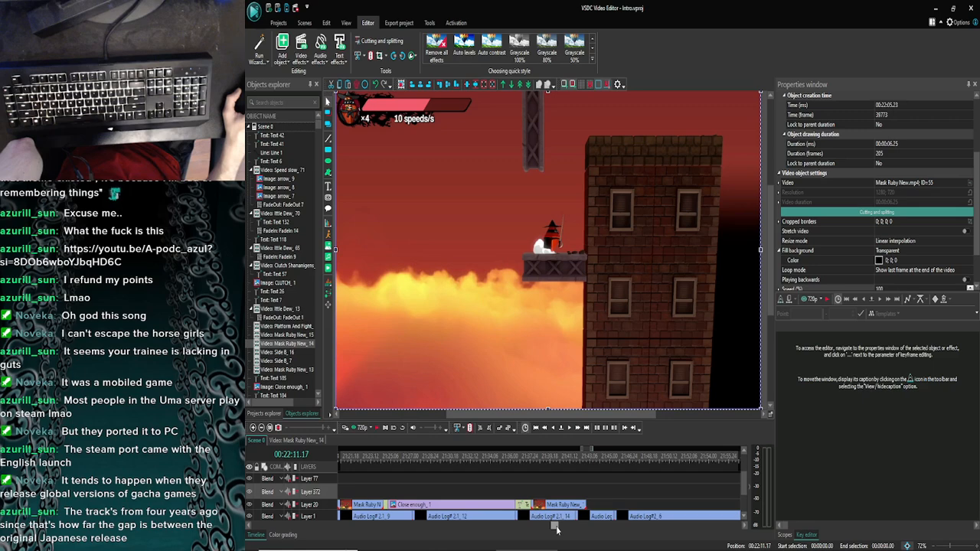
drag(557, 528, 561, 528)
drag(592, 496, 561, 530)
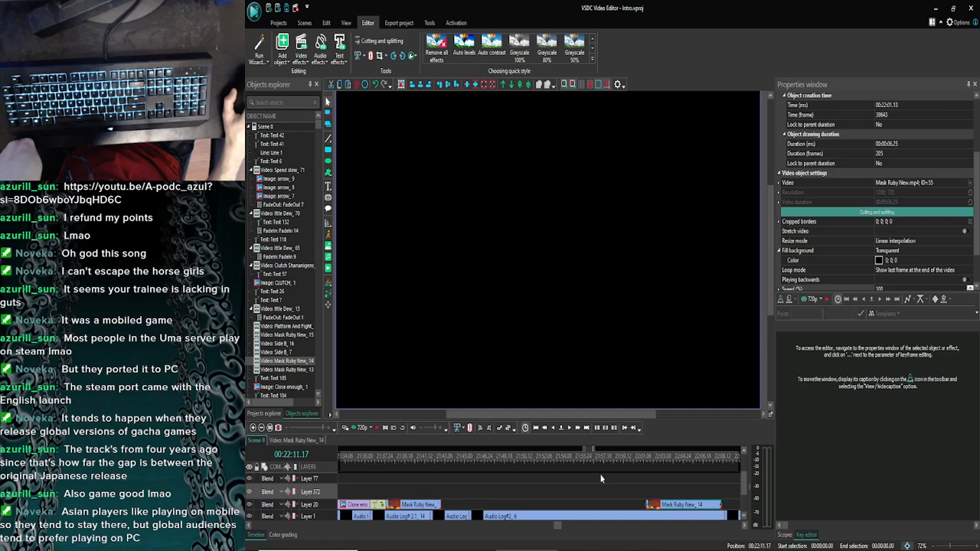
drag(699, 507, 492, 508)
drag(560, 528, 559, 528)
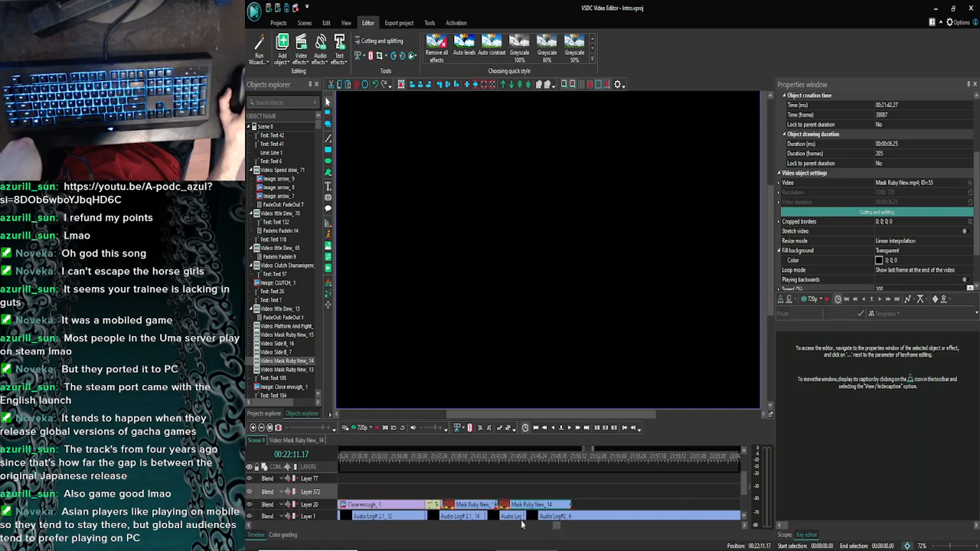
click(482, 506)
drag(555, 530, 554, 532)
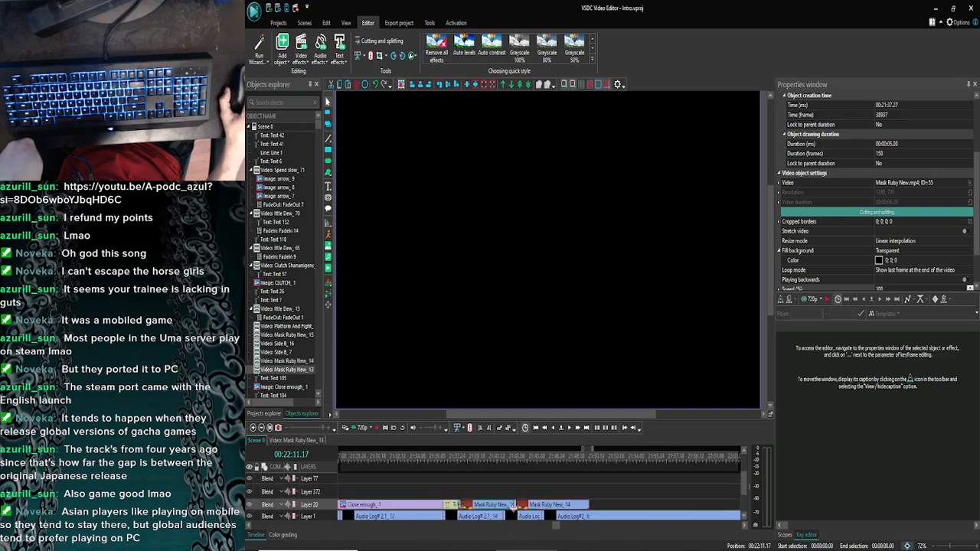
Step: Switch to the browser, close the Uma Musume video, resume the Touhou music compilation and return to VSDC
click(381, 544)
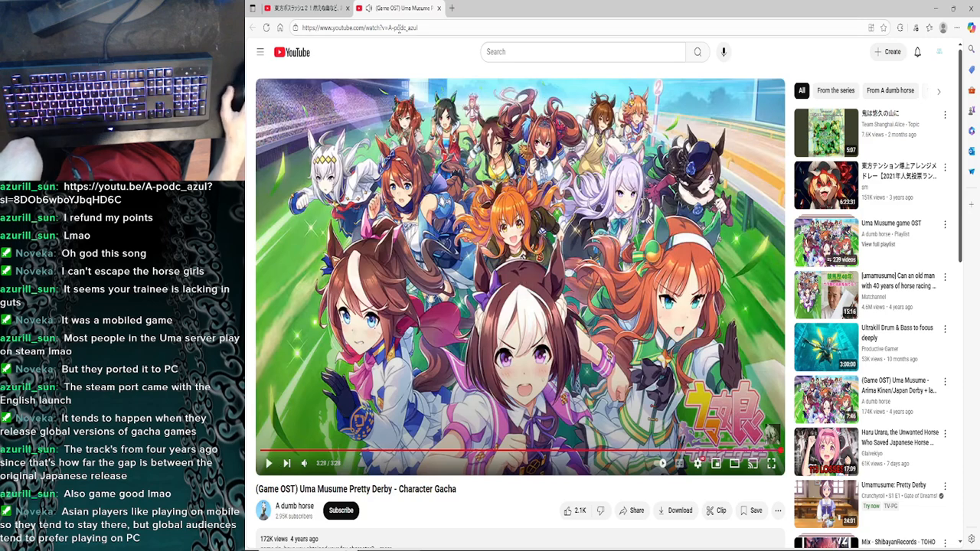
click(441, 8)
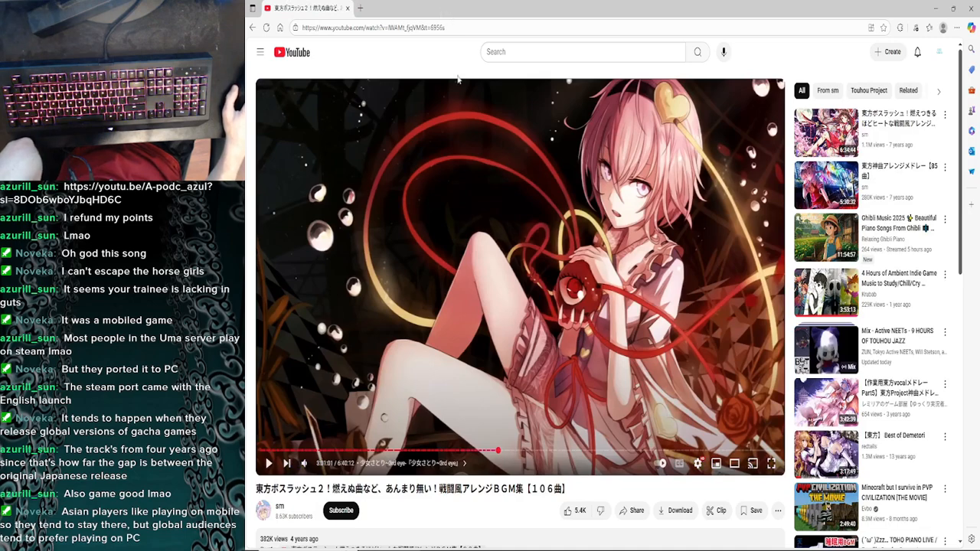
click(484, 184)
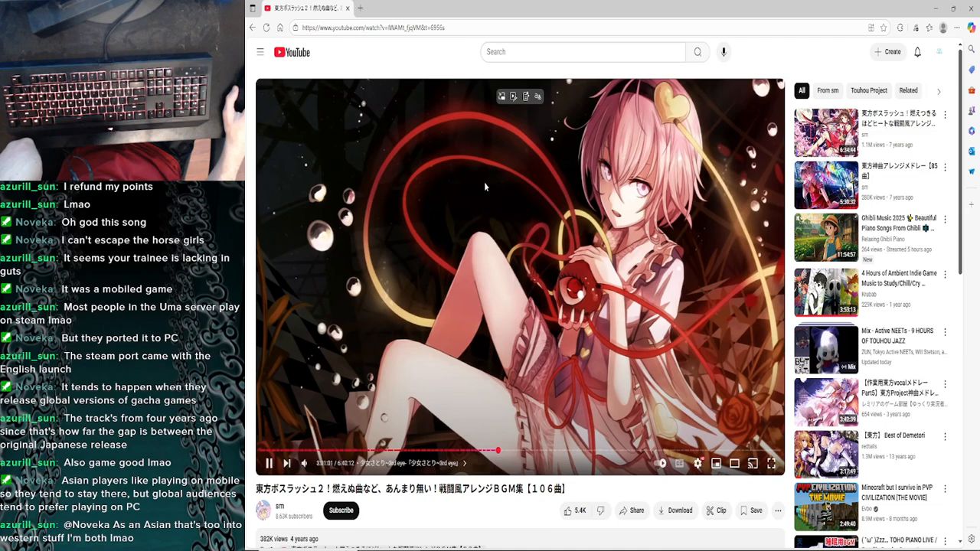
click(934, 8)
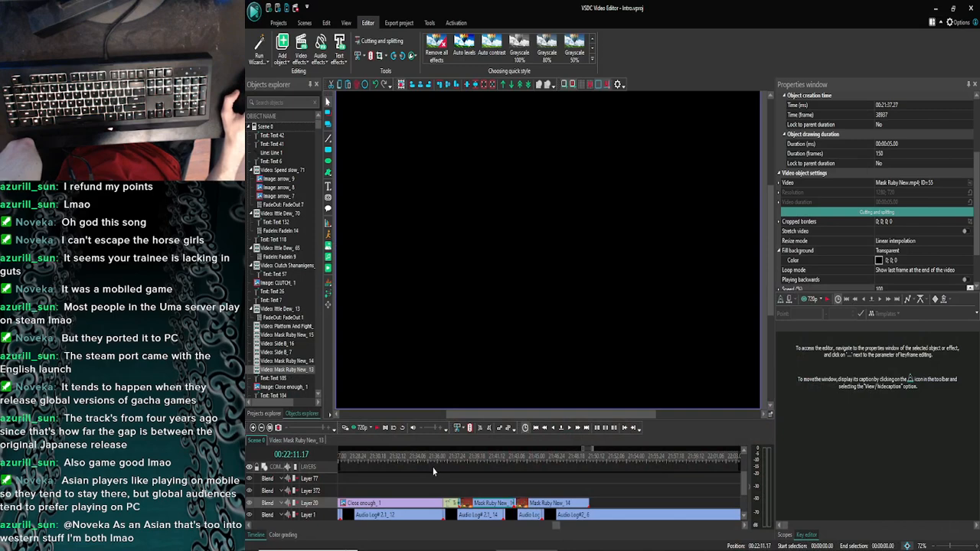
Step: Preview the scene from the start of the first Mask Ruby New clip on Layer 20
click(523, 459)
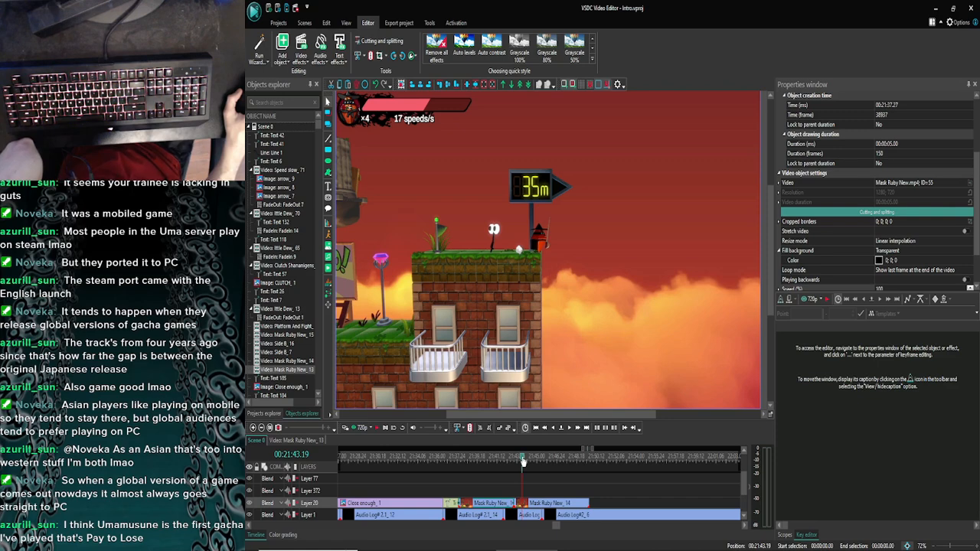
drag(523, 462, 461, 462)
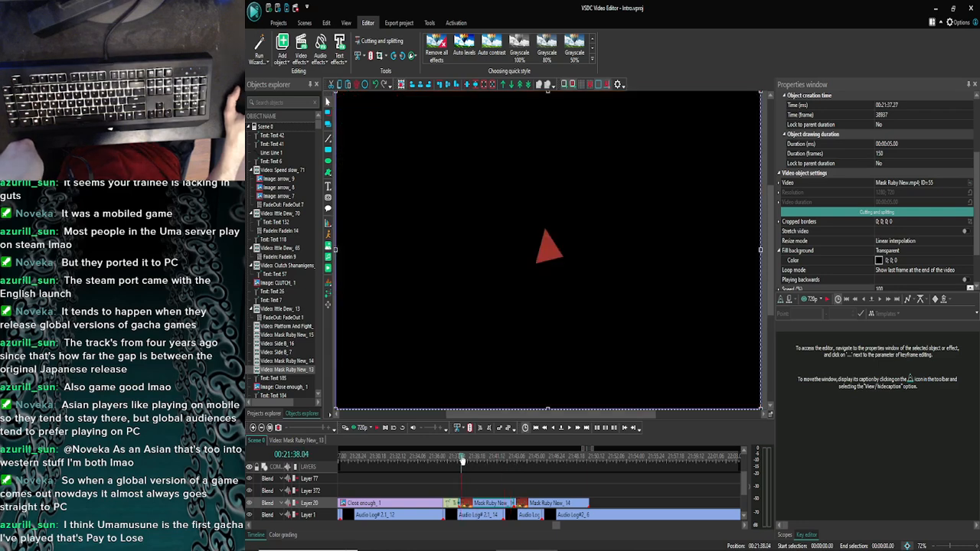
click(567, 429)
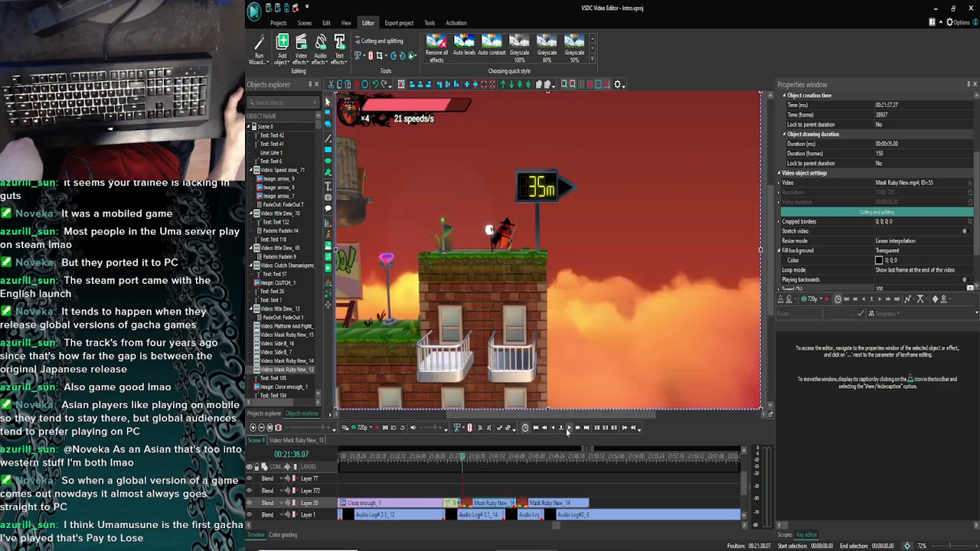
click(357, 428)
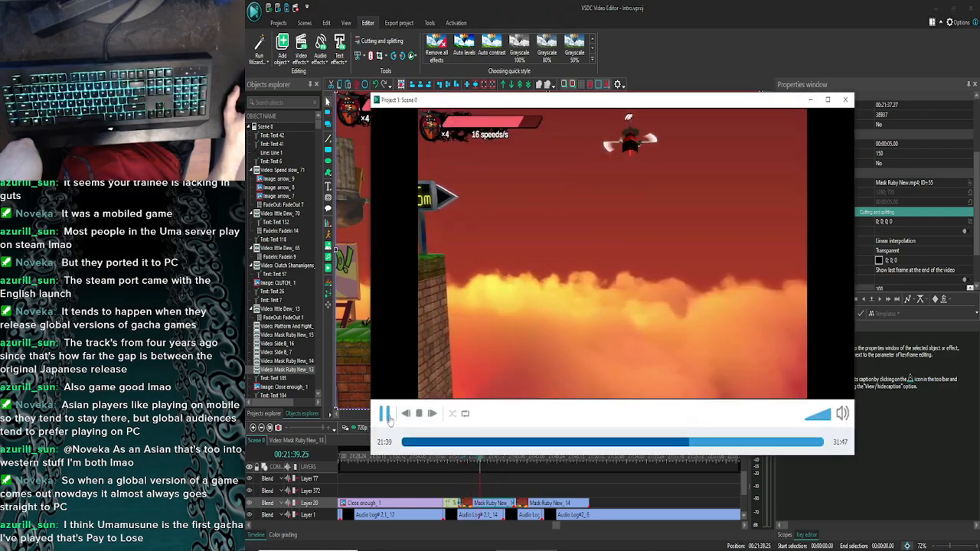
click(846, 101)
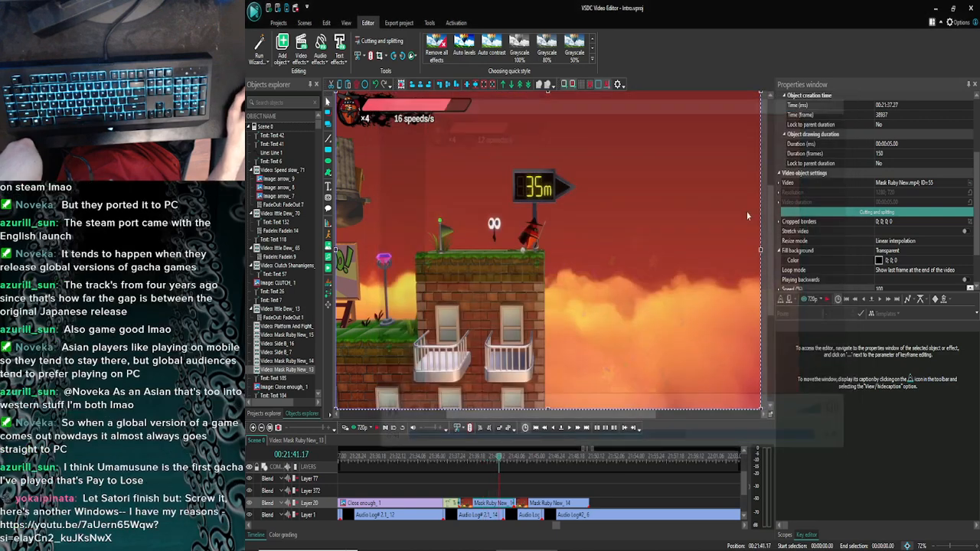
Step: Split the first Mask Ruby New clip at 00:21:38.21, delete its opening part and move the remainder back to 00:21:37.27
click(571, 430)
click(571, 430)
click(571, 431)
click(571, 430)
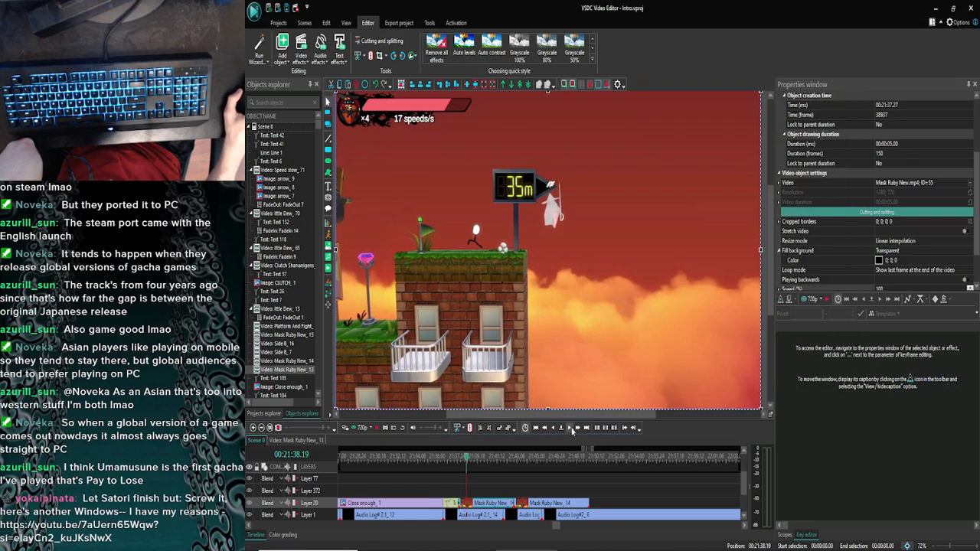
click(571, 431)
click(571, 430)
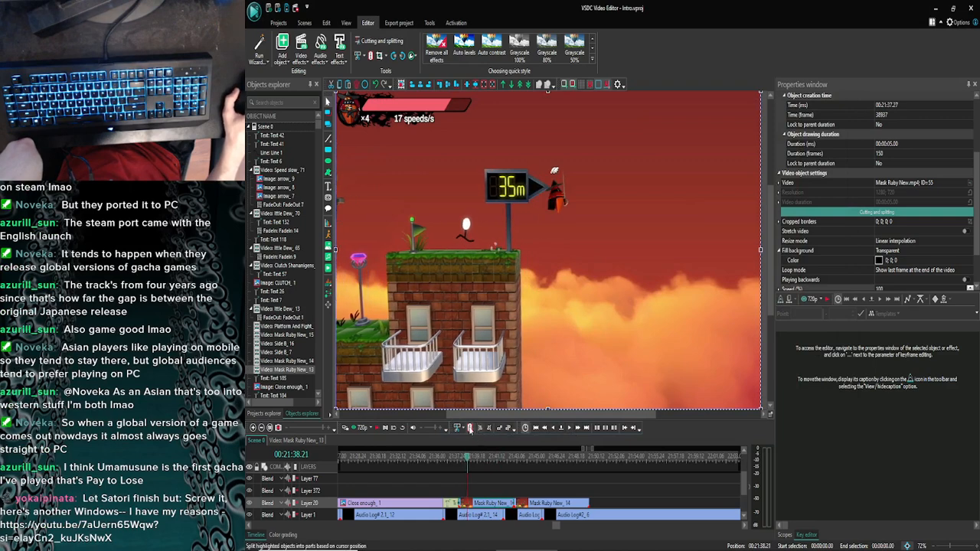
click(486, 505)
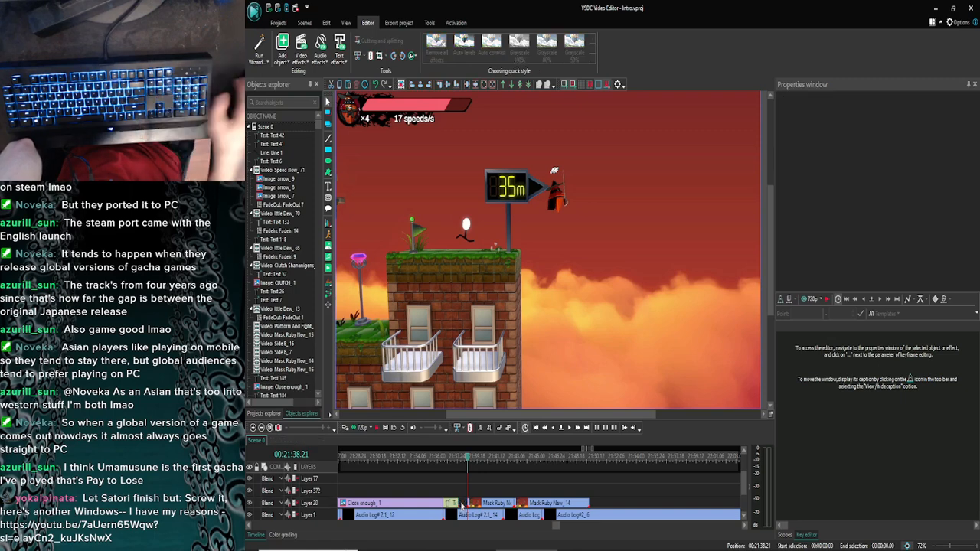
drag(487, 505, 478, 506)
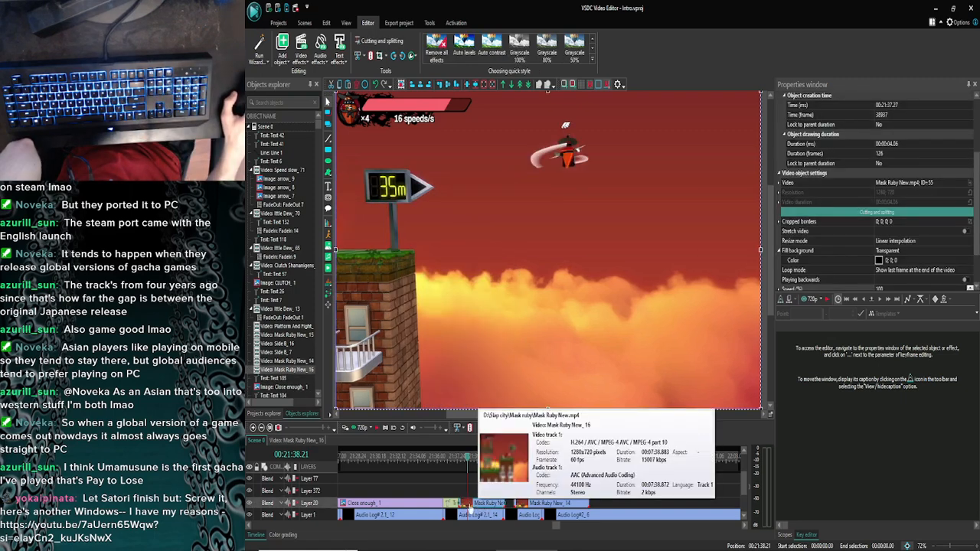
Step: Switch to the browser, play the Touhou vocal video linked in the chat, close it and return to the VSDC timeline
click(475, 544)
click(491, 244)
click(79, 495)
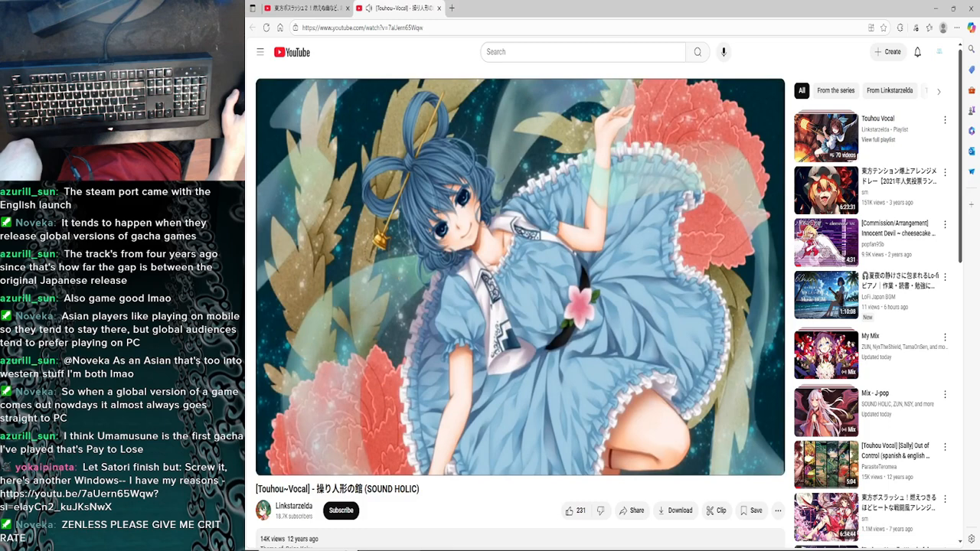
click(363, 397)
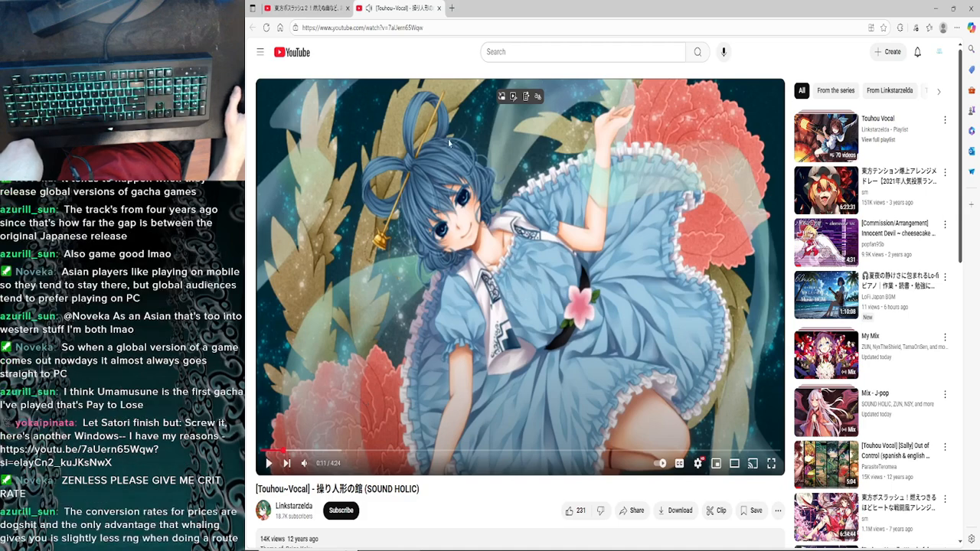
click(438, 7)
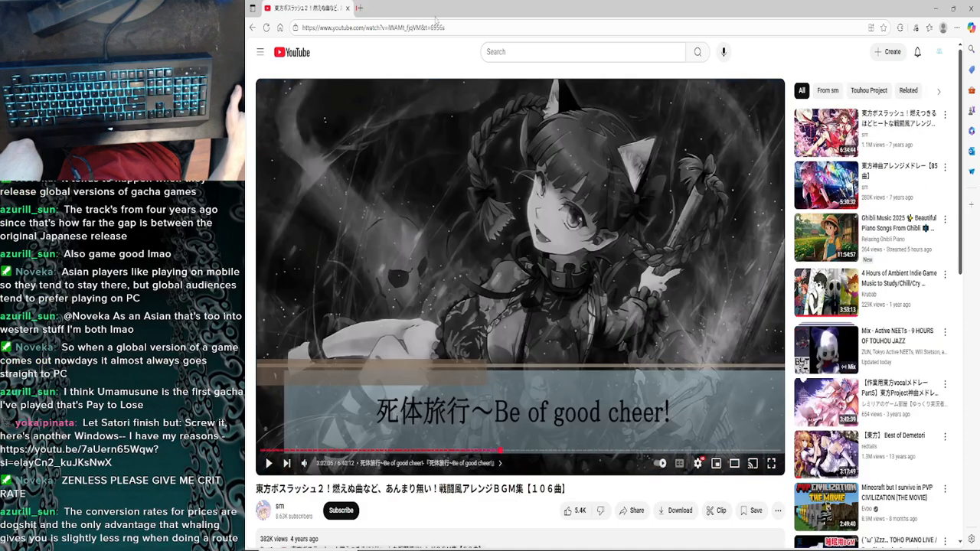
click(416, 220)
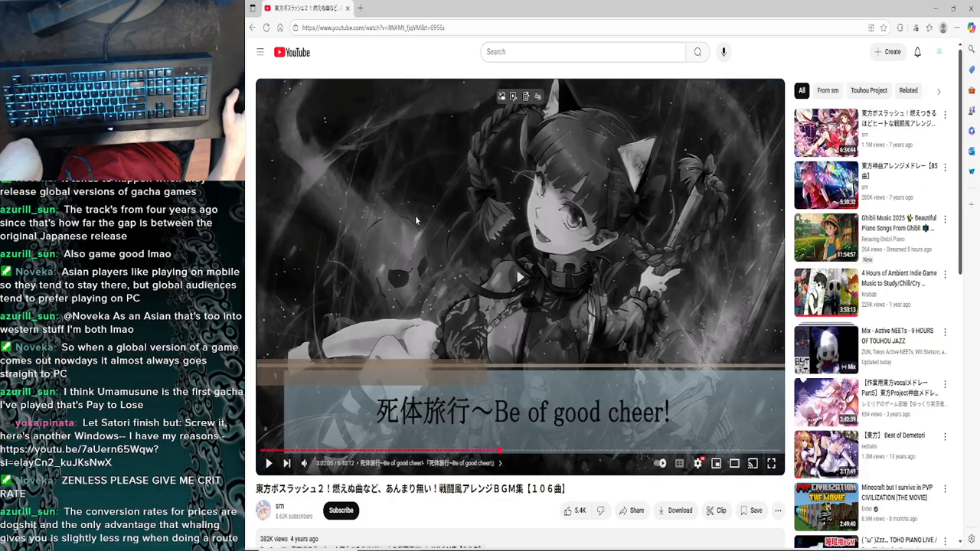
click(934, 6)
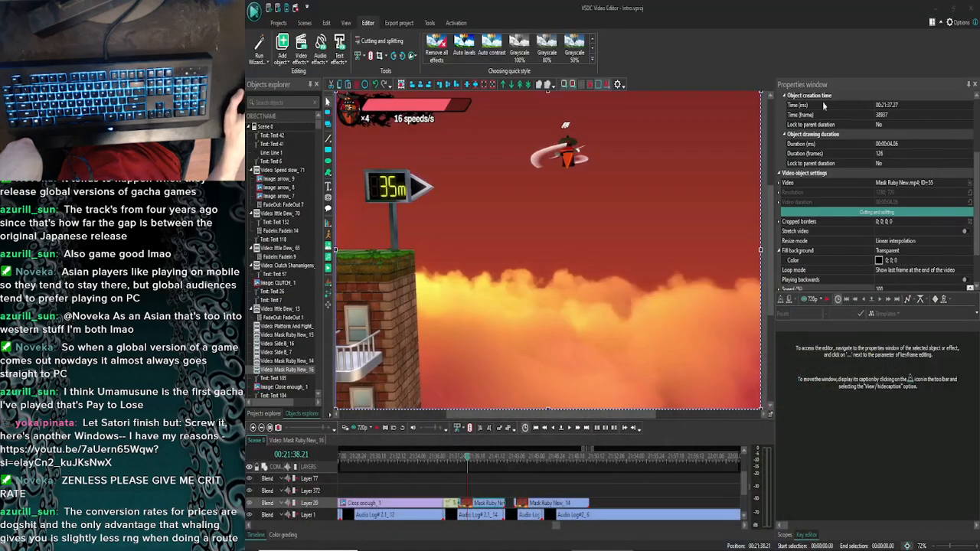
click(571, 430)
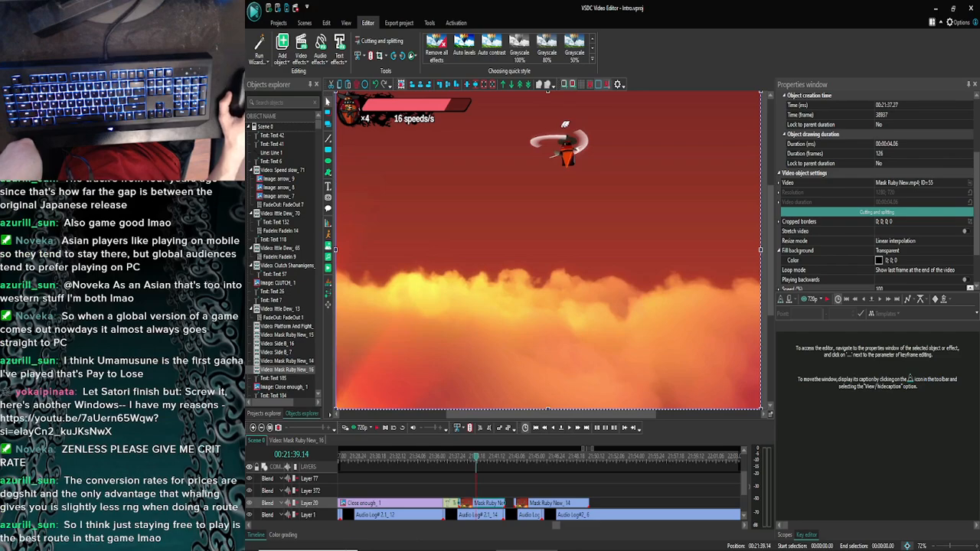
Step: Switch to the browser, look at the La Ni Pa Pasa video, go back to the Touhou compilation and return to VSDC
click(389, 541)
click(444, 203)
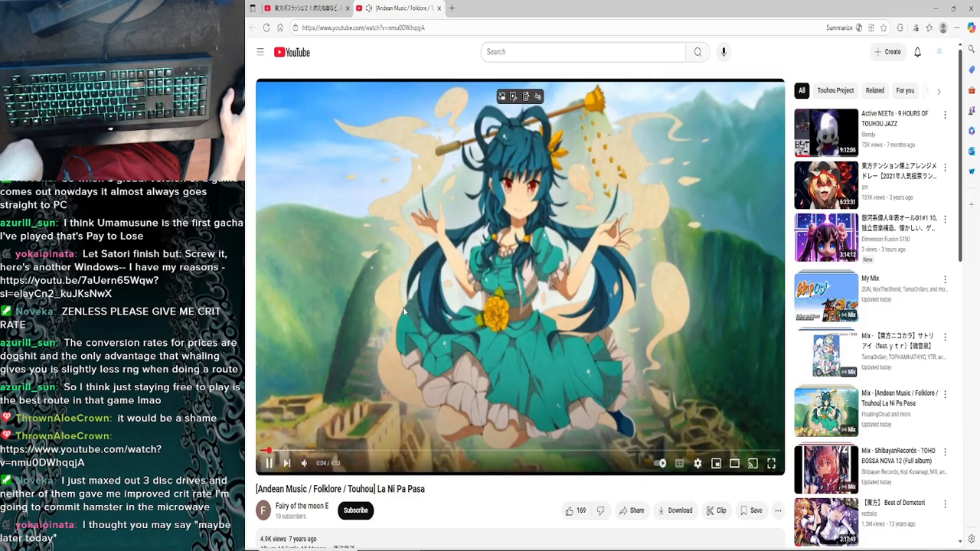
click(335, 9)
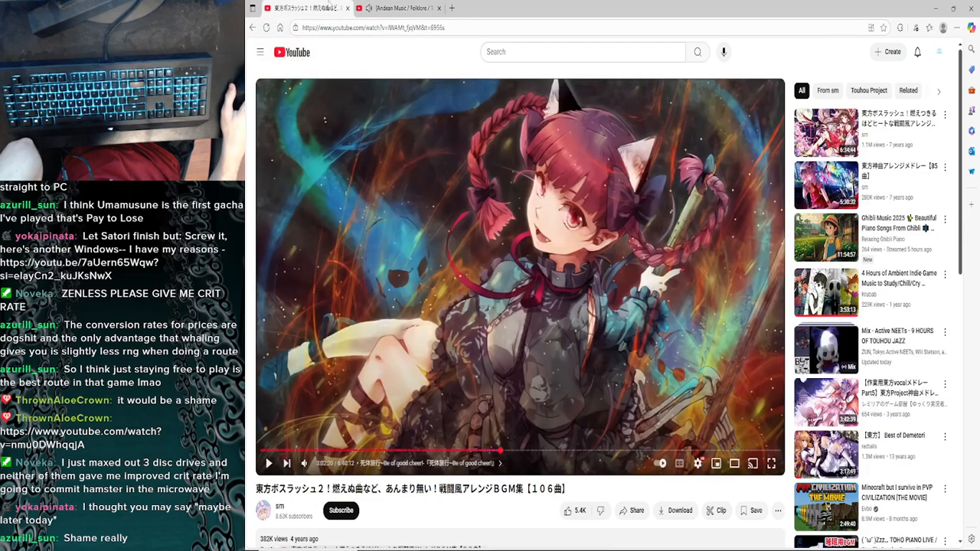
click(934, 9)
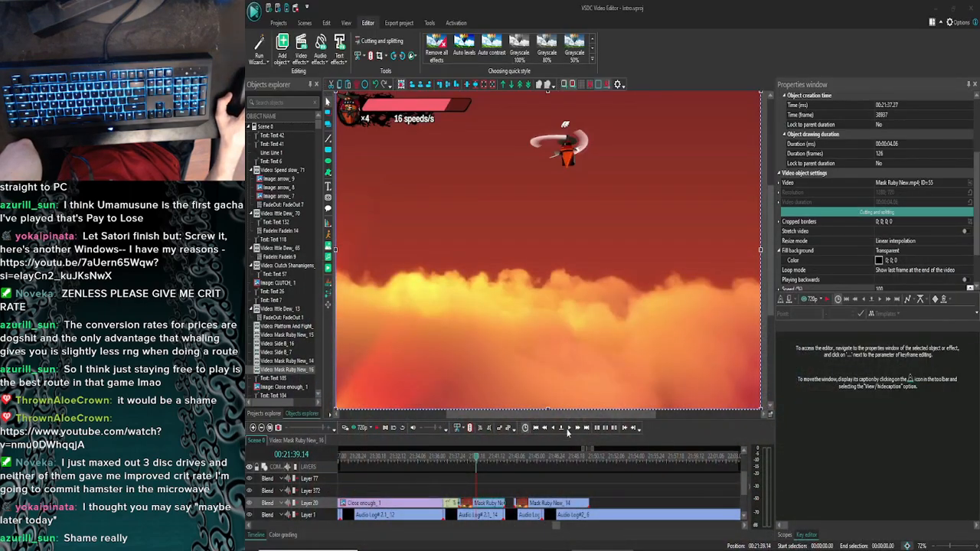
Step: Move the Mask Ruby New_14 clip on Layer 20 back to 00:21:42.03, directly after the first Mask Ruby New clip
click(567, 432)
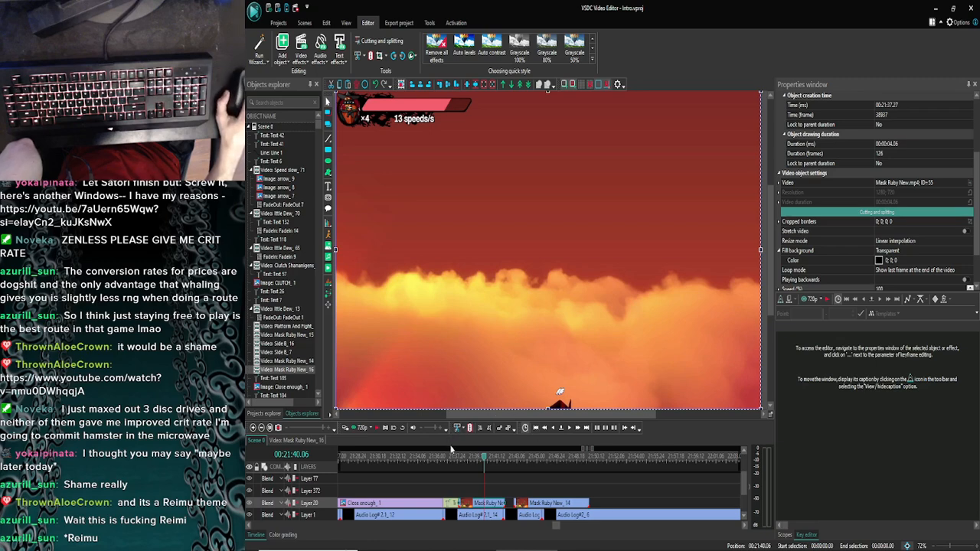
click(551, 430)
click(551, 431)
click(551, 430)
click(551, 430)
click(551, 430)
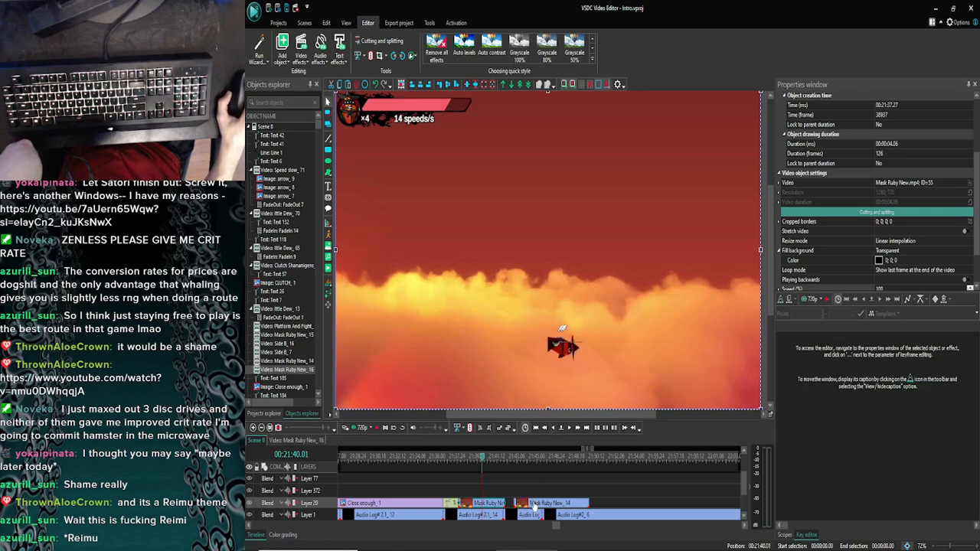
click(526, 505)
Step: Examine the second half of the first Mask Ruby New clip frame by frame, from about 00:21:40 onward
click(570, 429)
click(570, 428)
click(569, 429)
click(570, 428)
click(569, 429)
click(568, 429)
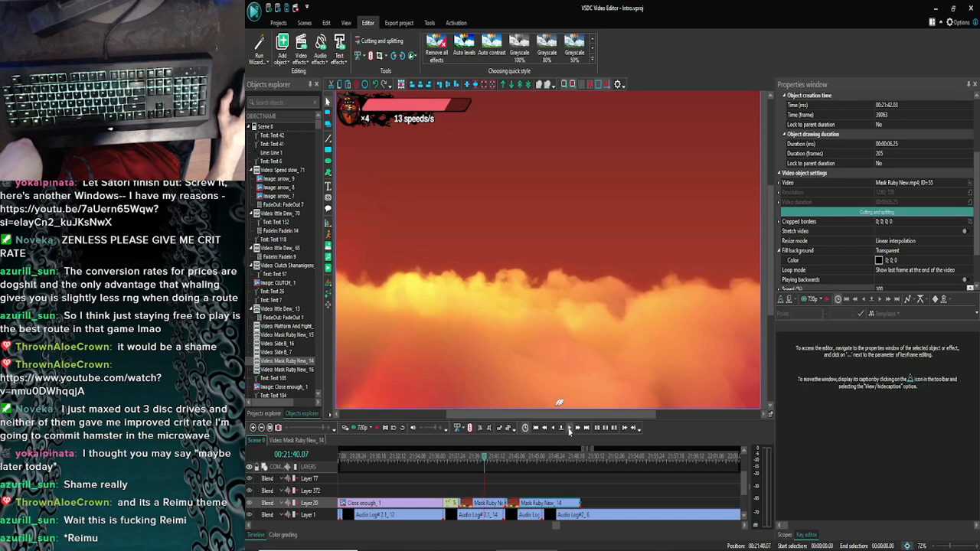
click(569, 430)
click(568, 430)
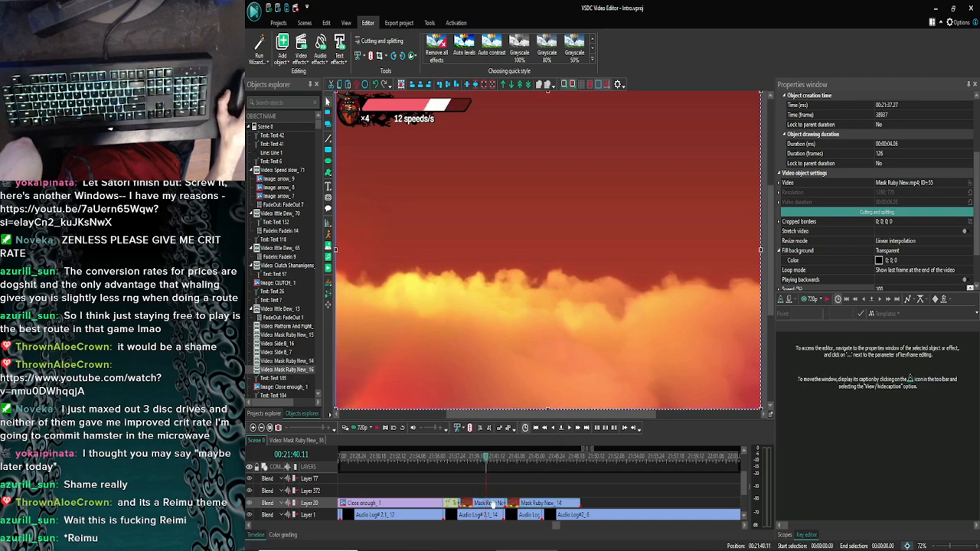
click(568, 429)
click(569, 430)
click(569, 429)
click(569, 429)
click(568, 430)
click(568, 430)
click(569, 430)
click(569, 430)
click(570, 430)
click(570, 431)
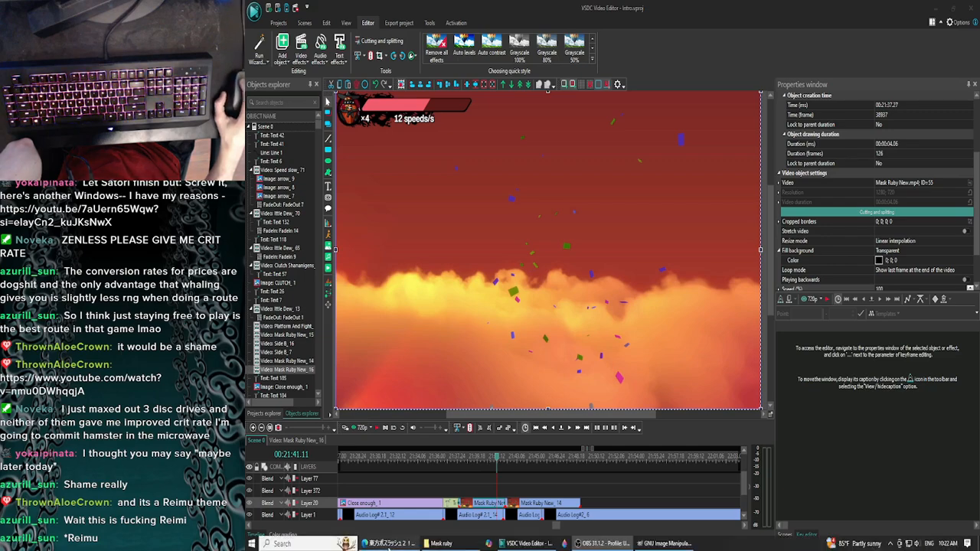
Step: Switch to the browser, look at the Touhou compilation and the La Ni Pa Pasa video, and return to VSDC
click(390, 543)
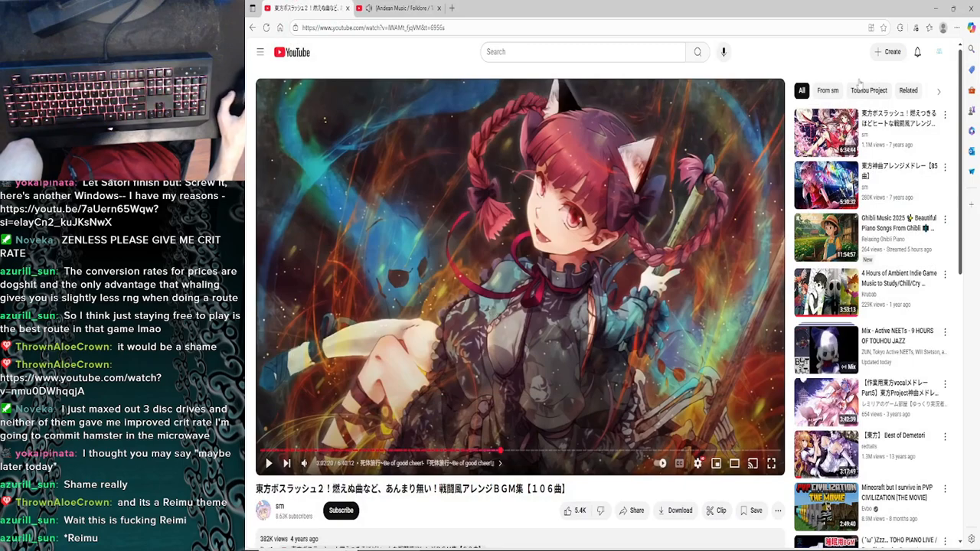
key(alt+Tab)
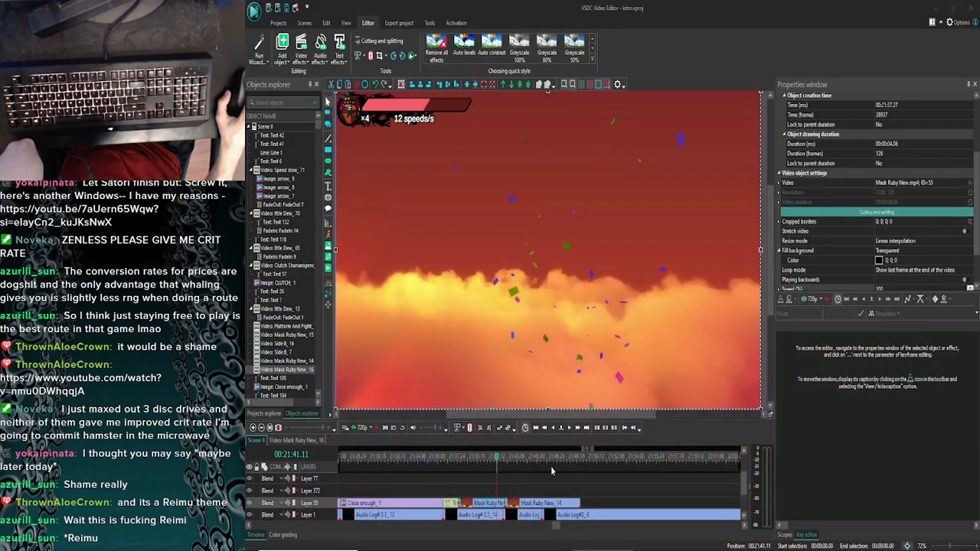
click(569, 429)
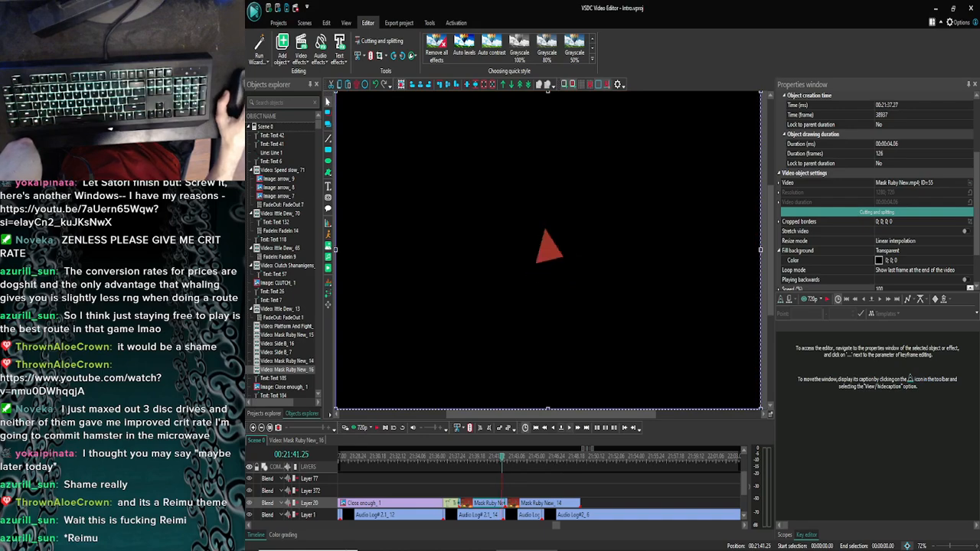
click(387, 545)
click(398, 8)
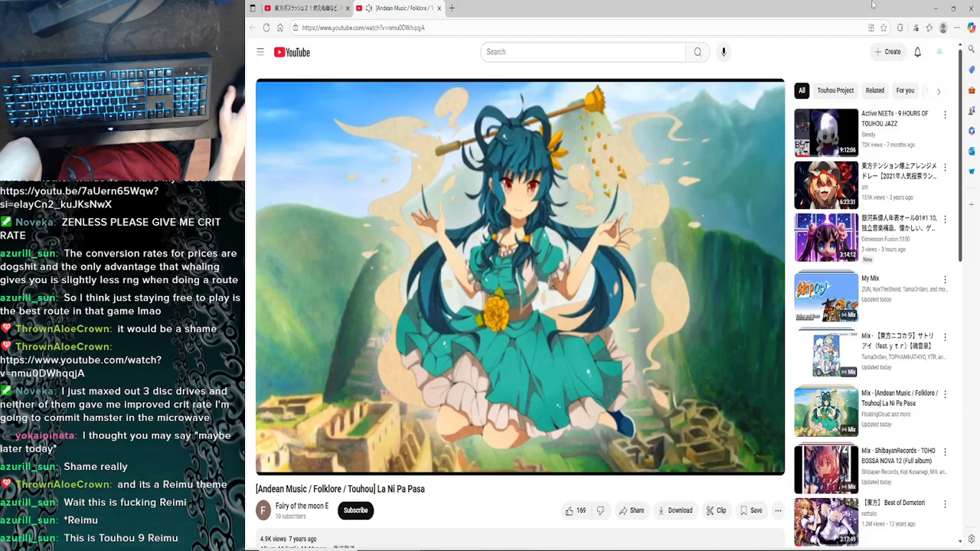
click(934, 7)
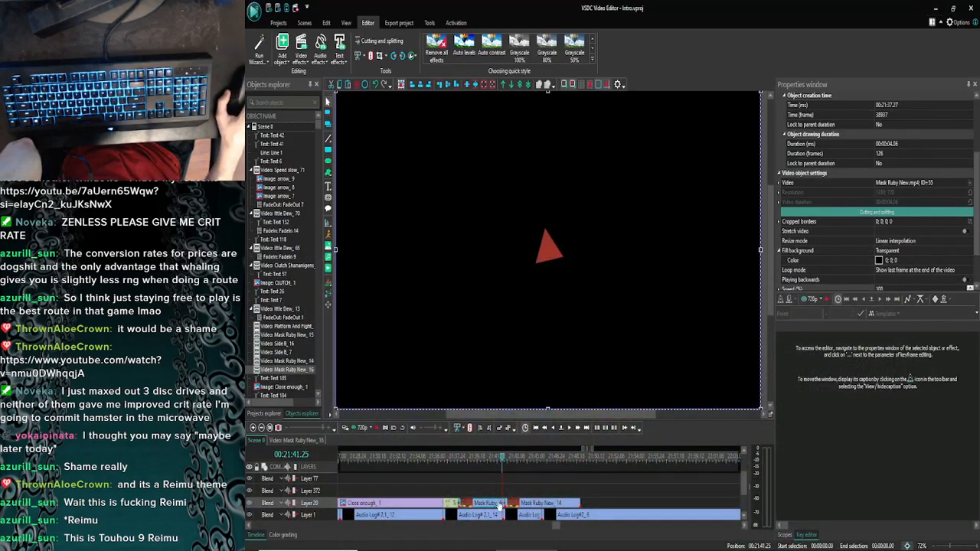
click(569, 428)
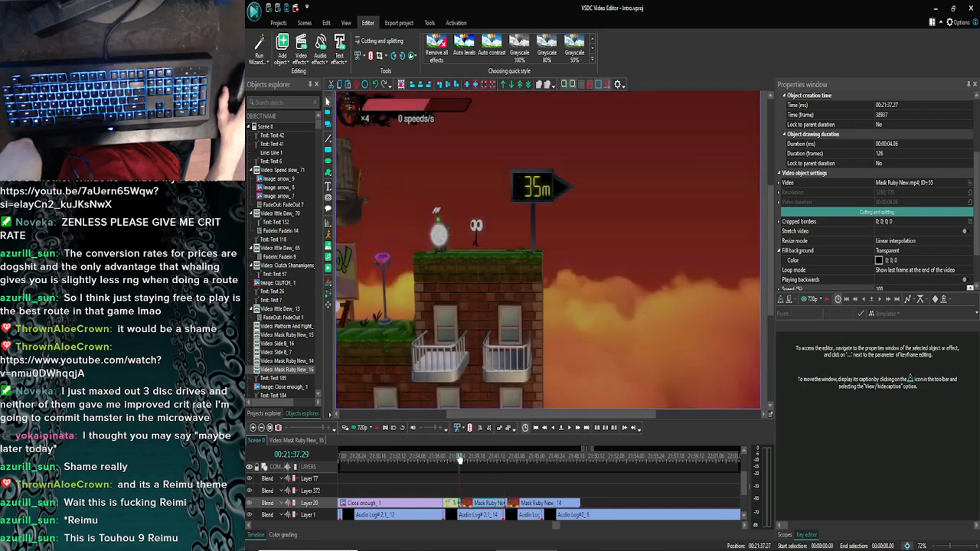
Step: Preview the scene twice, starting around the cut from the "Just know that if I say" text to the first Mask Ruby New clip
click(457, 459)
click(351, 428)
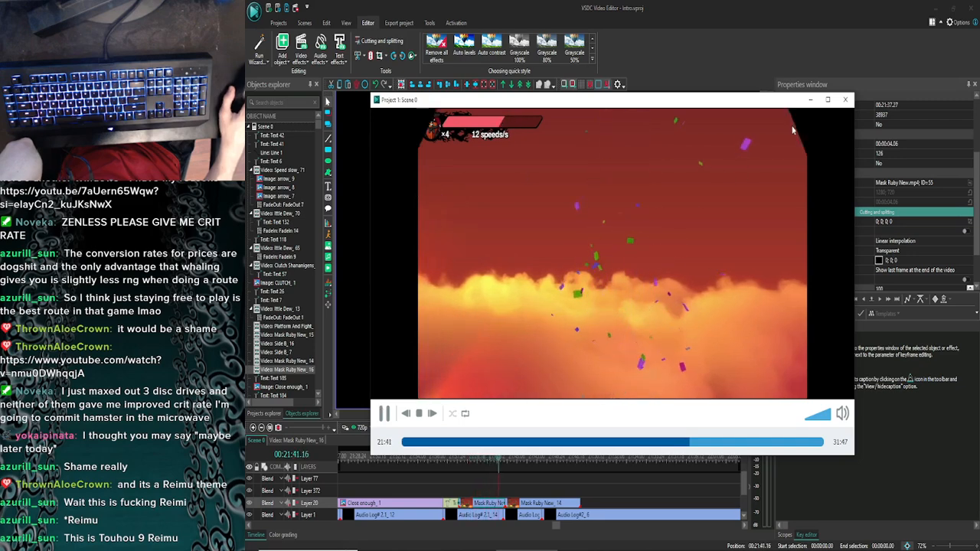
key(Escape)
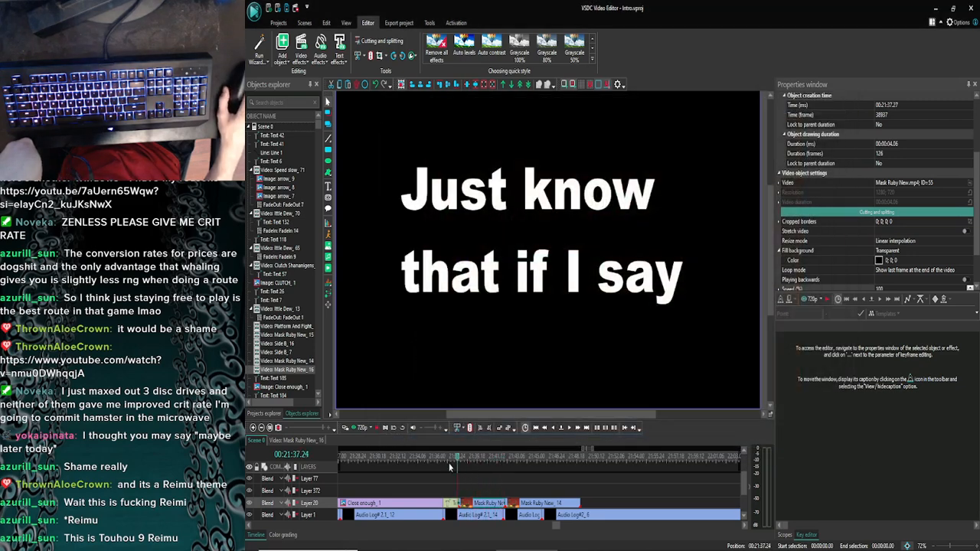
click(352, 428)
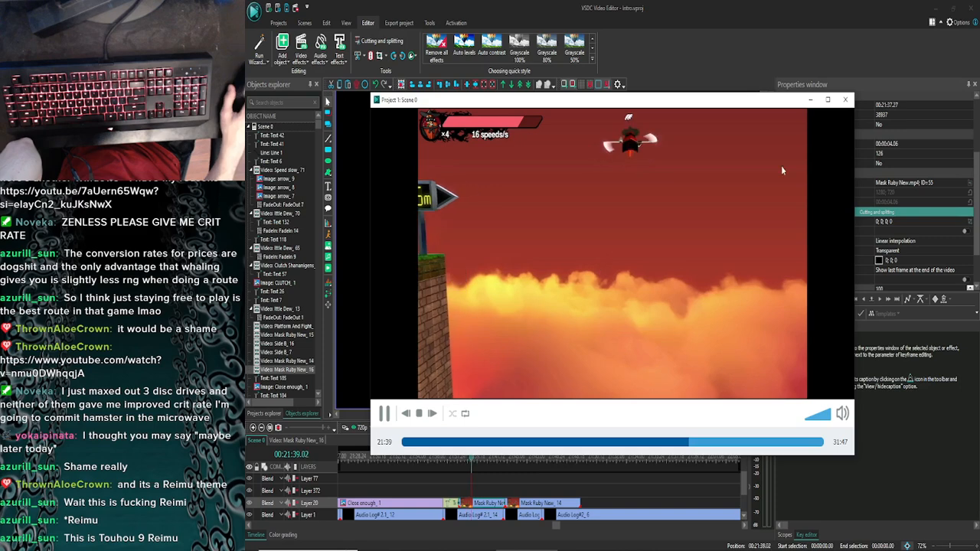
key(Escape)
click(451, 462)
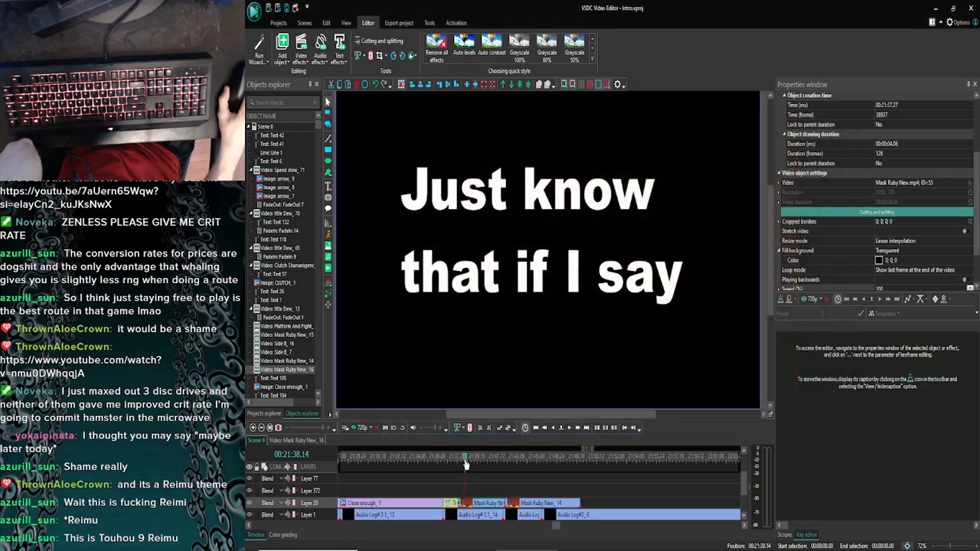
Step: Split the first Mask Ruby New clip at 00:21:38.07 and delete its opening part
click(555, 429)
click(555, 429)
click(555, 429)
click(556, 430)
click(556, 430)
click(557, 429)
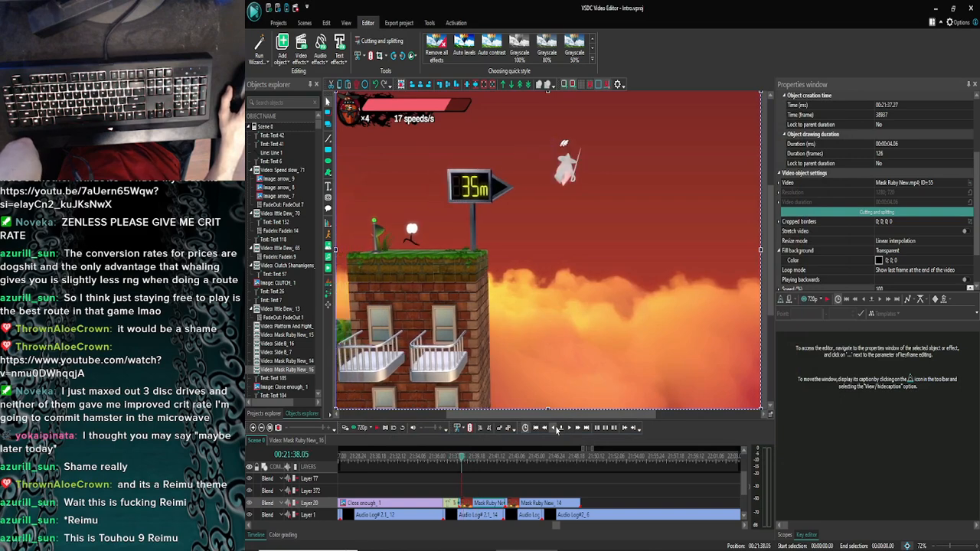
click(556, 430)
click(557, 430)
click(557, 429)
click(556, 430)
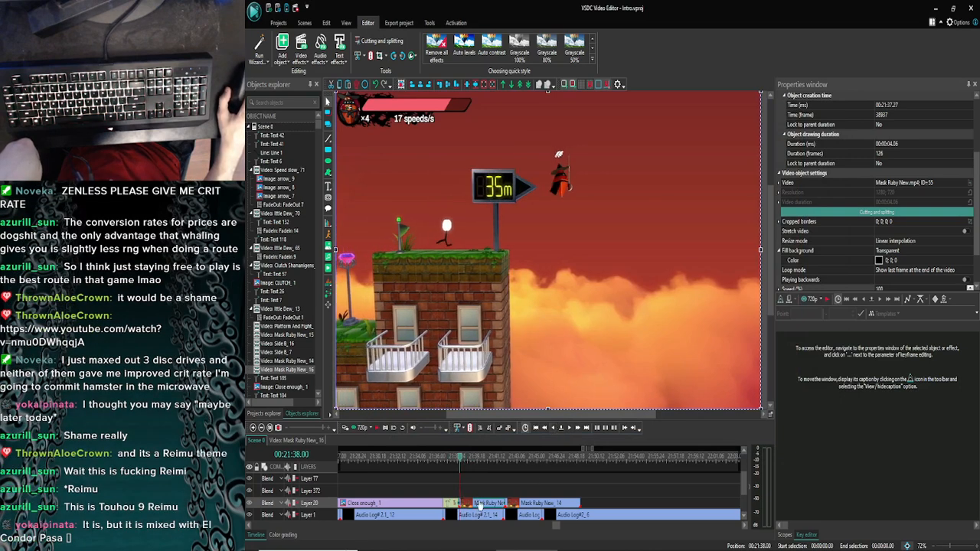
click(567, 429)
click(567, 430)
click(567, 429)
click(567, 429)
click(568, 430)
click(567, 429)
click(568, 430)
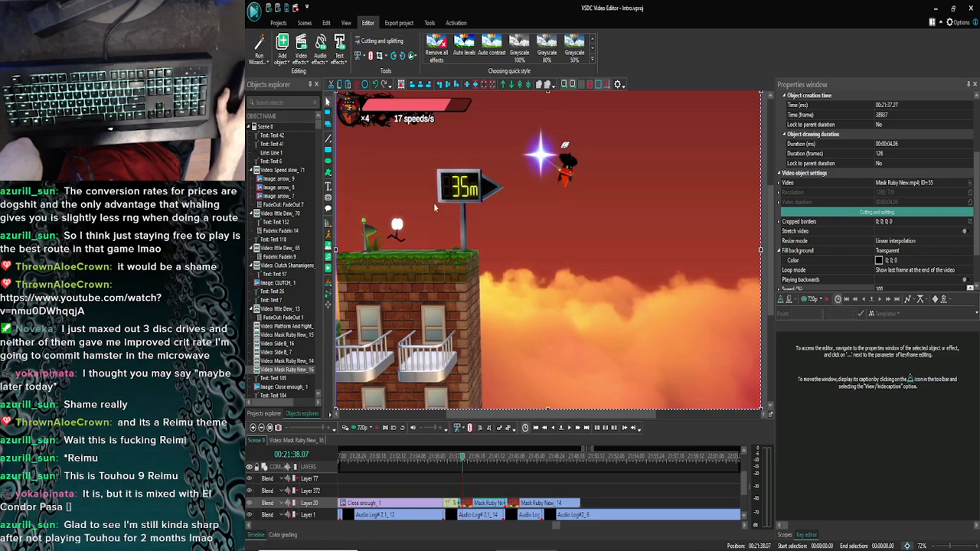
key(ctrl+k)
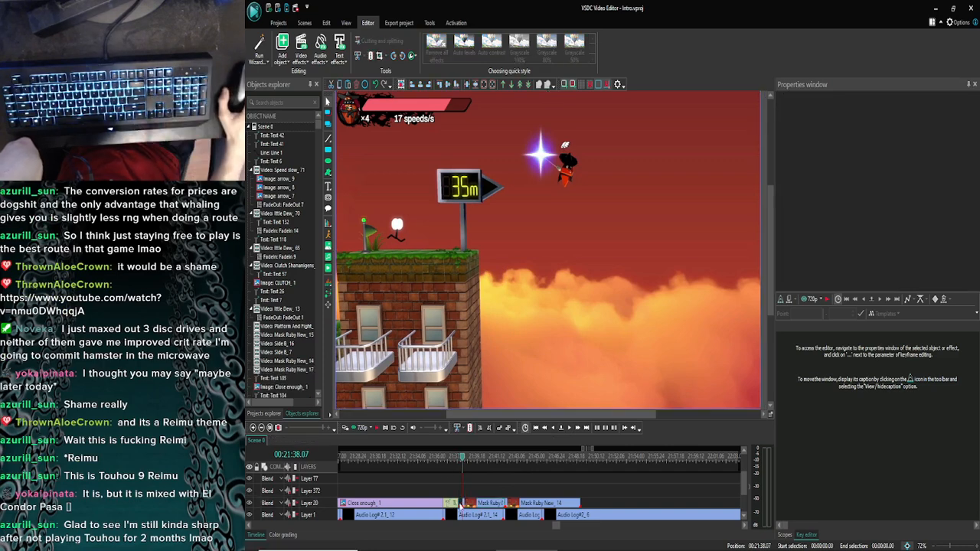
Step: Cut off the first Mask Ruby New clip after 00:21:40.13 and move the remaining piece back to 00:21:37.27
click(578, 429)
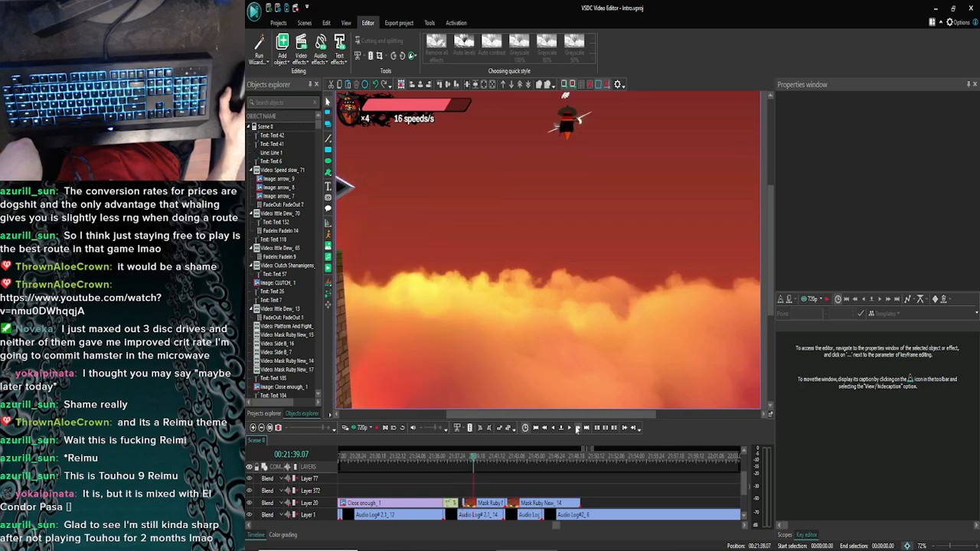
click(577, 428)
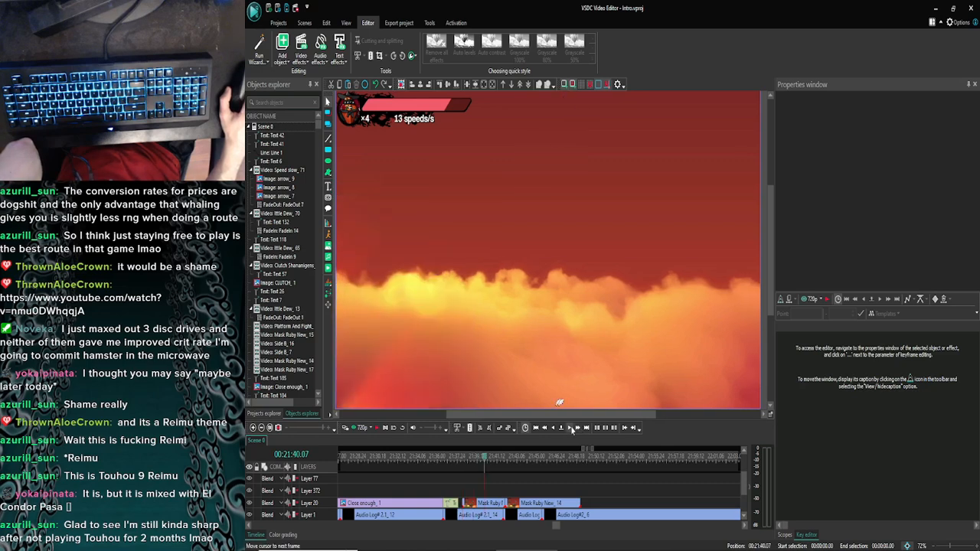
click(572, 429)
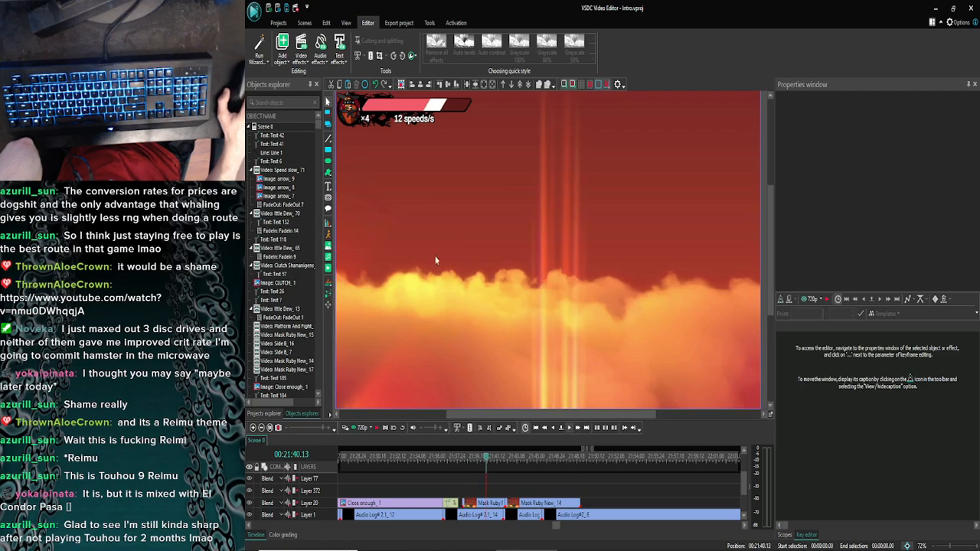
click(482, 505)
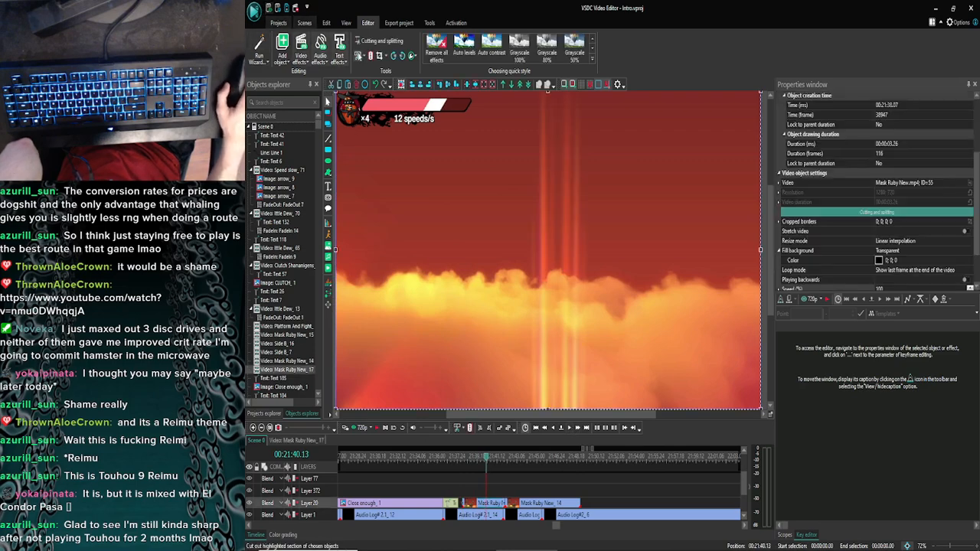
key(Delete)
click(478, 505)
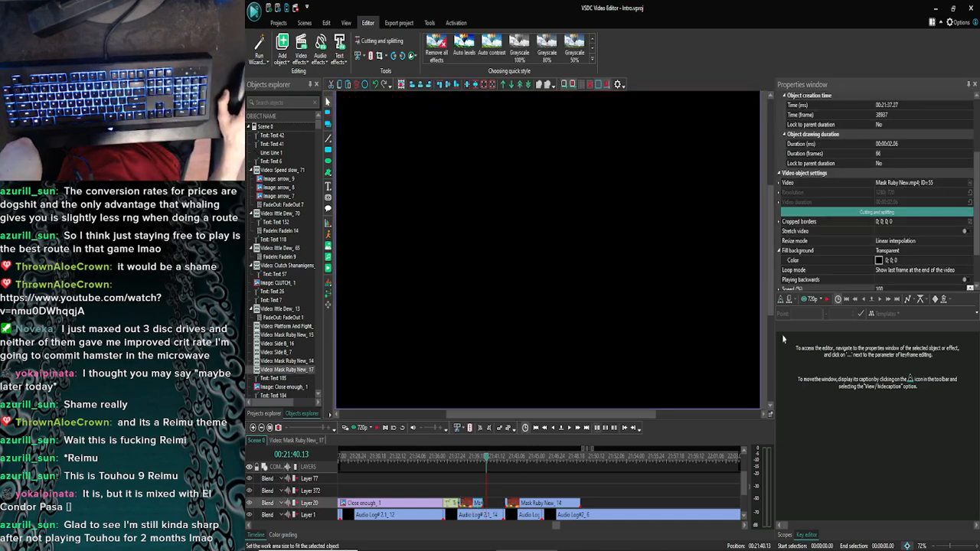
Step: Set the first Mask Ruby New clip's speed to 74% and move the Mask Ruby New_14 clip back to 00:21:40.27, directly after it
scroll(896, 268, down, 1)
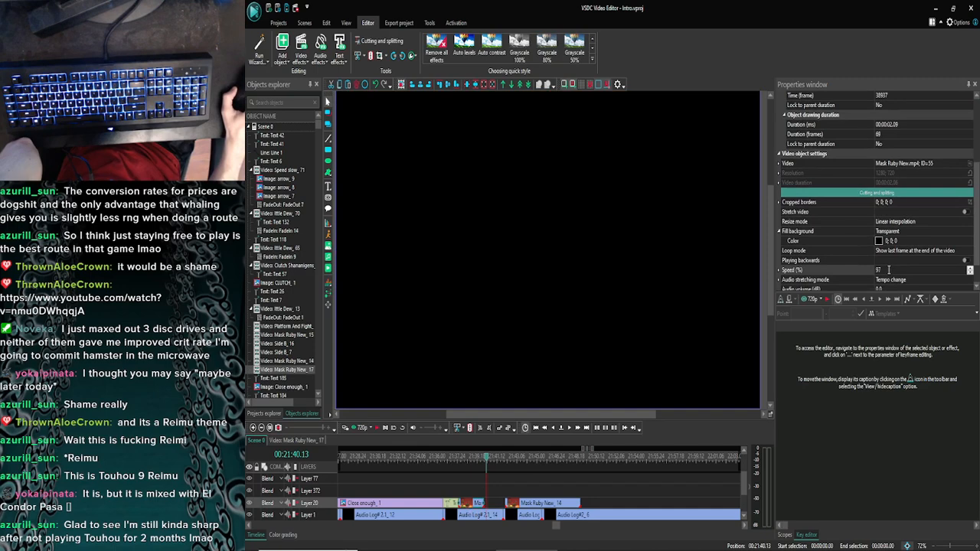
click(888, 269)
text(7)
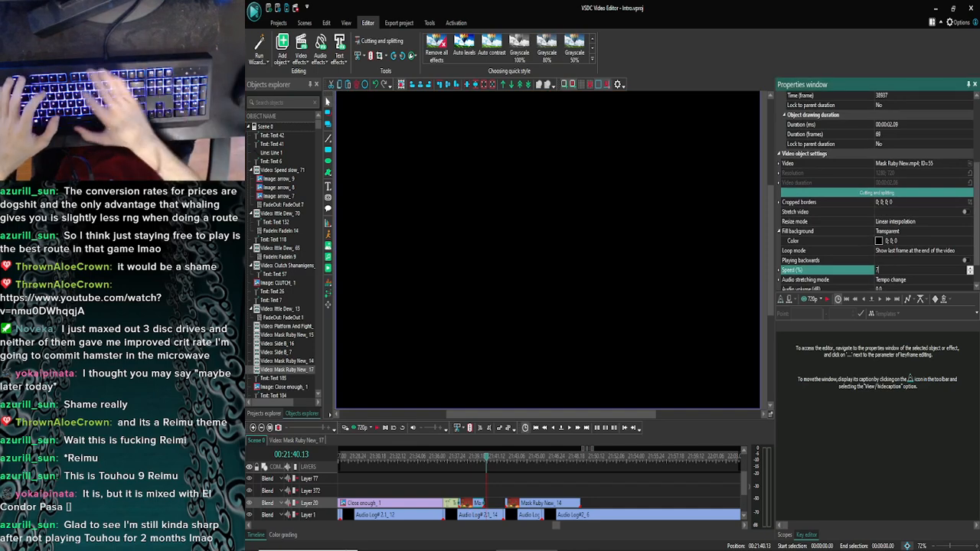
text(4)
key(Return)
drag(488, 460, 457, 459)
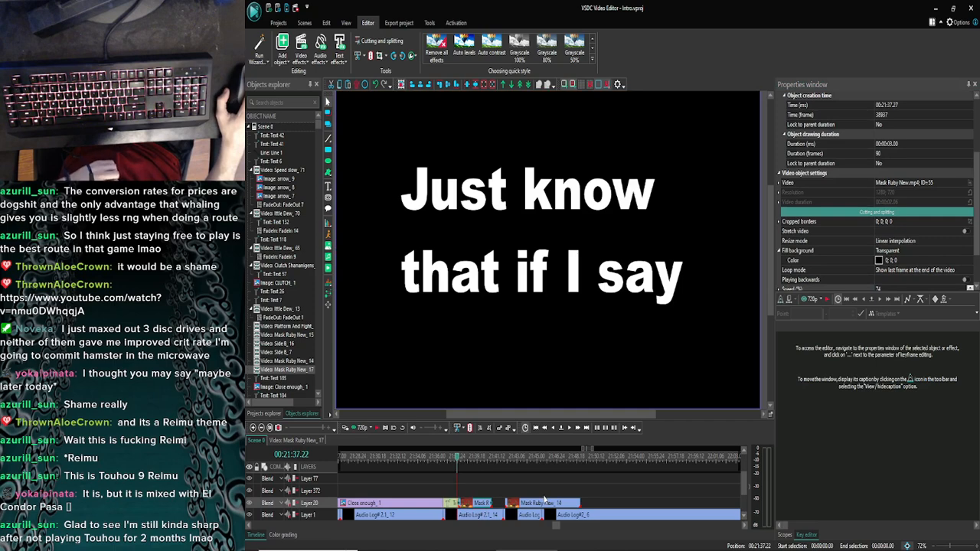
drag(541, 506, 518, 509)
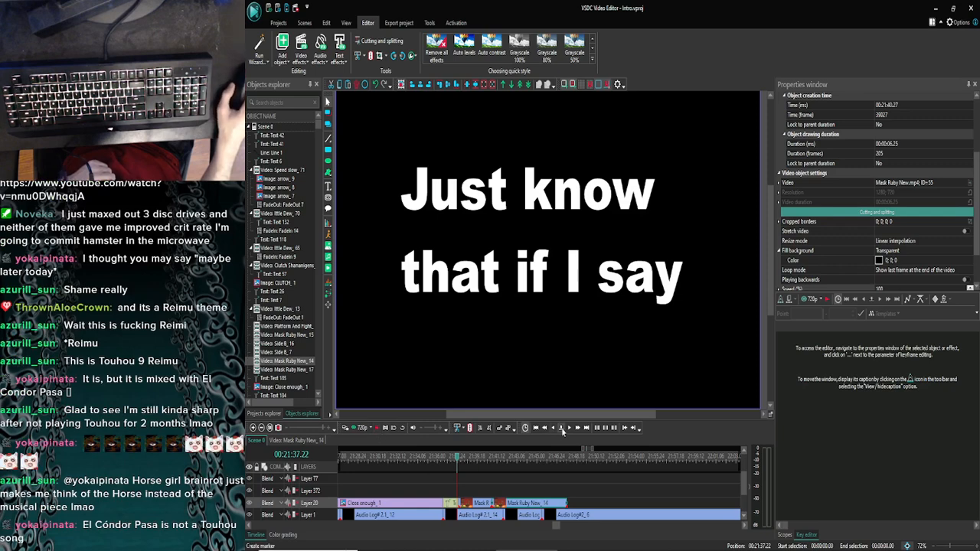
Step: Examine the last frames of the "Just know that if I say" text around 00:21:37.25, just before the first Mask Ruby New clip
click(569, 428)
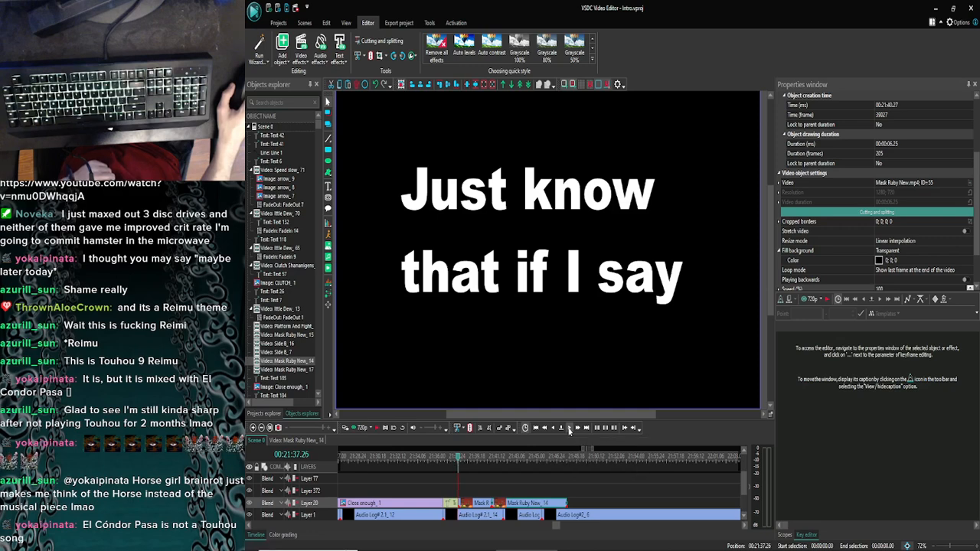
click(568, 429)
click(554, 428)
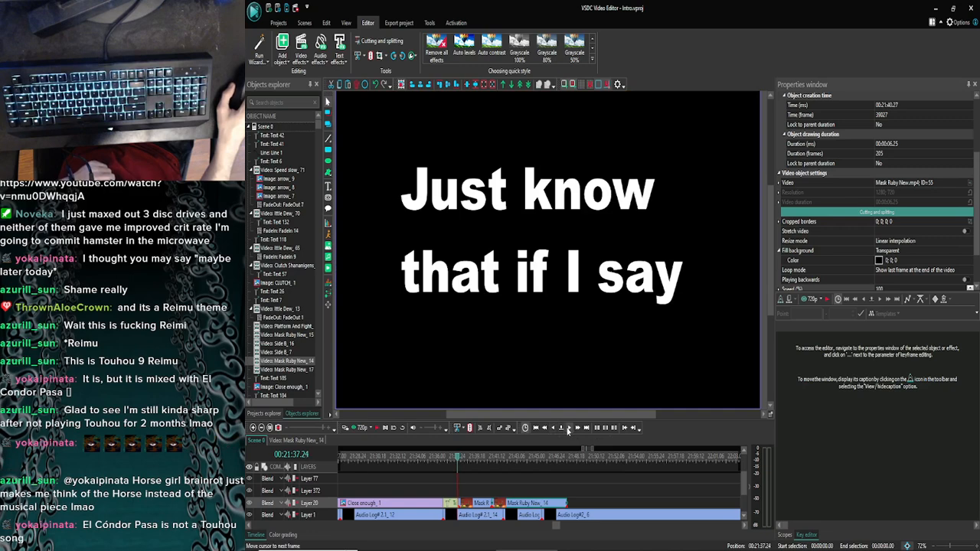
click(568, 429)
click(554, 429)
click(554, 429)
click(554, 429)
click(553, 428)
click(569, 429)
click(569, 429)
click(568, 429)
click(569, 428)
click(553, 429)
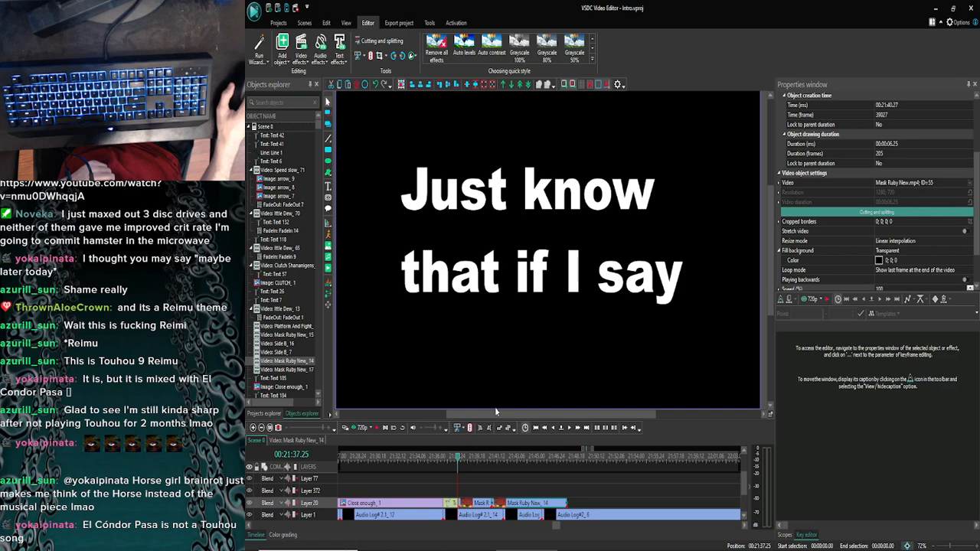
click(568, 428)
click(569, 429)
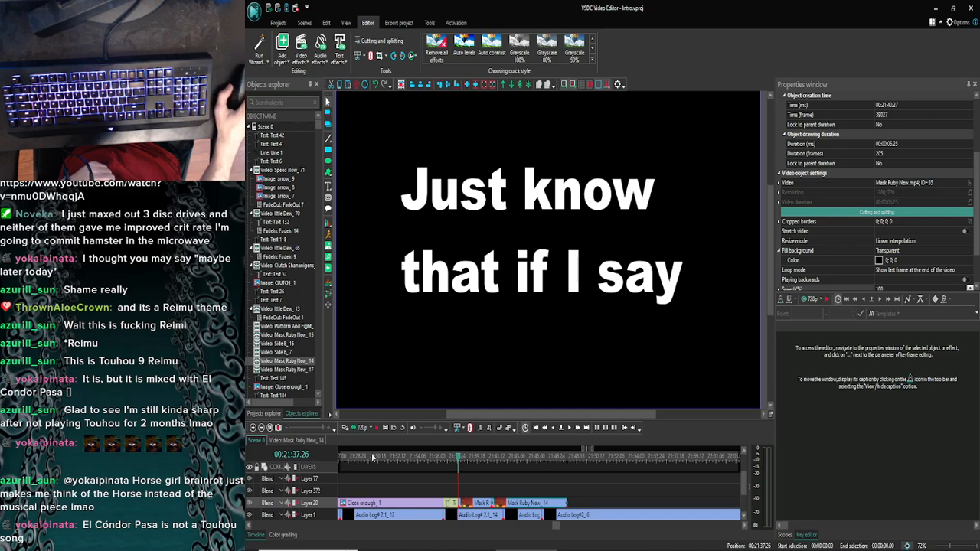
click(552, 431)
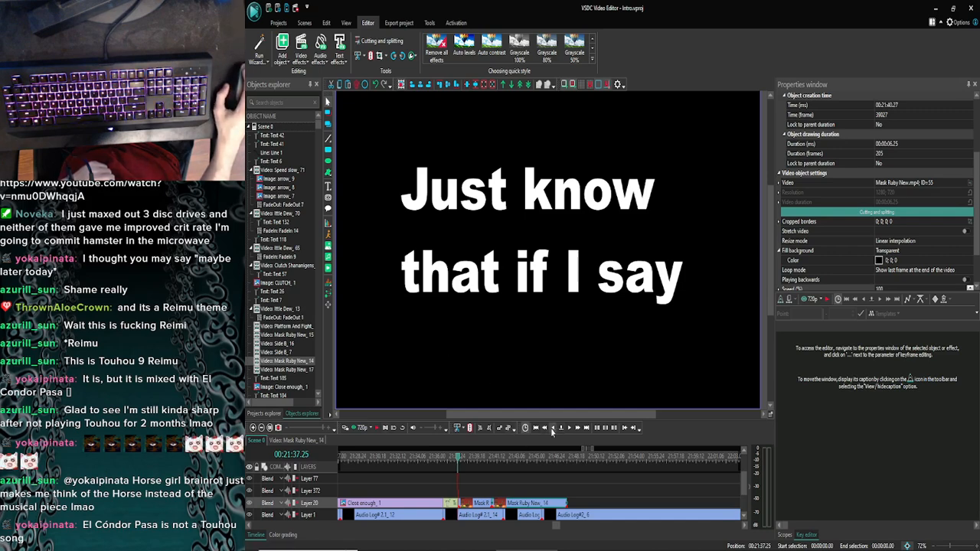
click(570, 431)
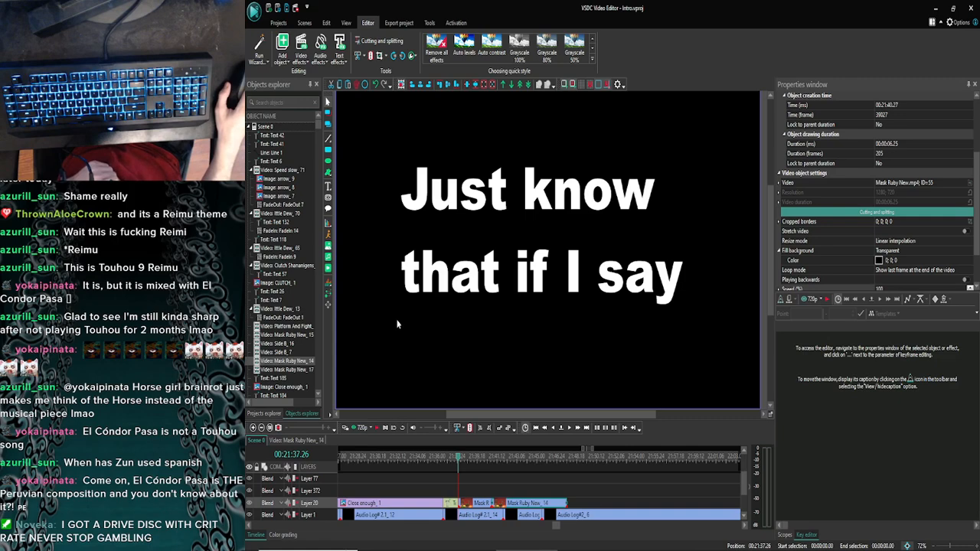
Step: Switch to Microsoft Edge, open Google's random number generator in a new tab, and change its maximum to 5
mouse_move(370, 546)
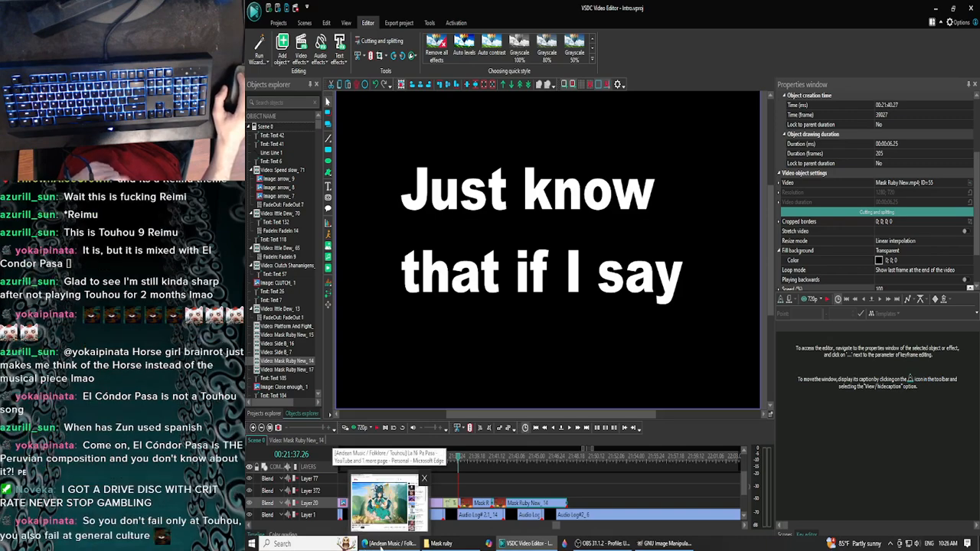
click(380, 545)
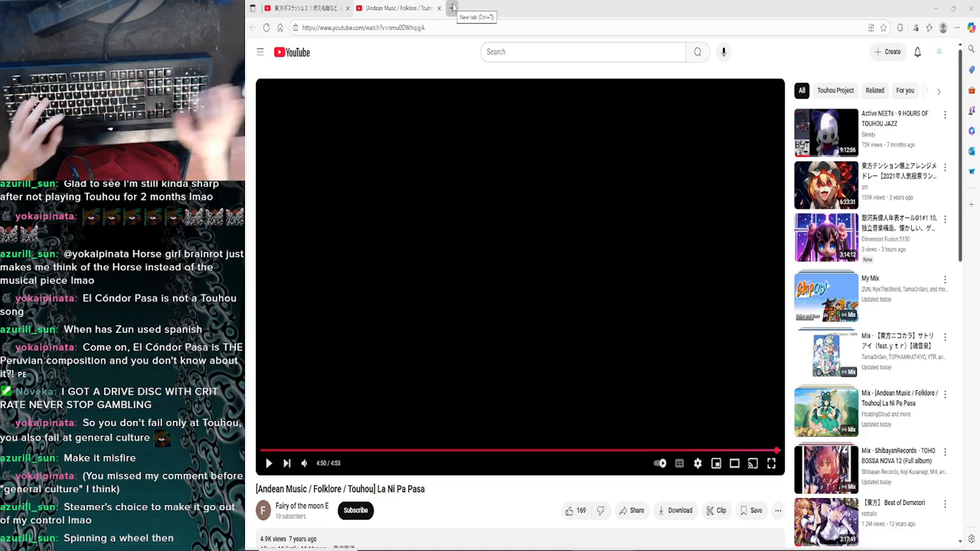
click(453, 8)
click(472, 100)
click(557, 247)
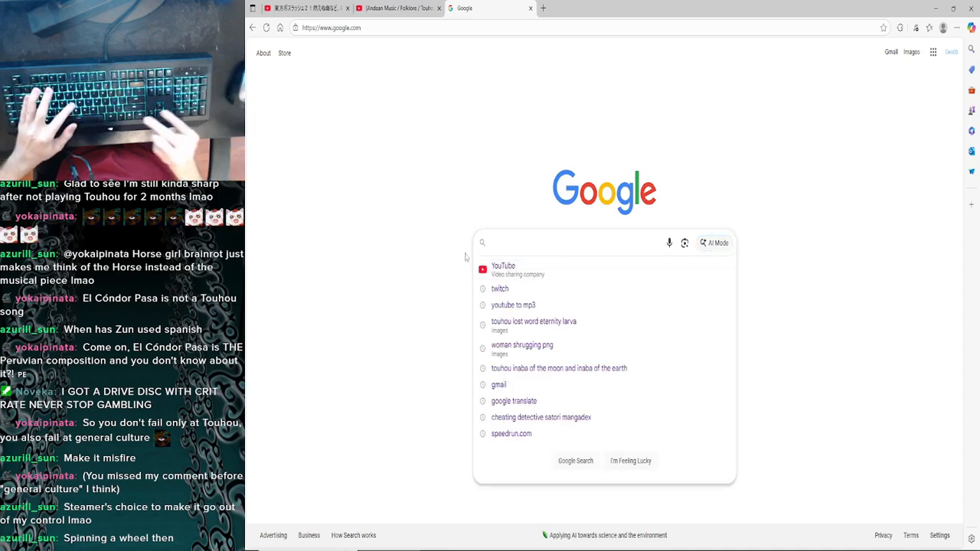
text(g)
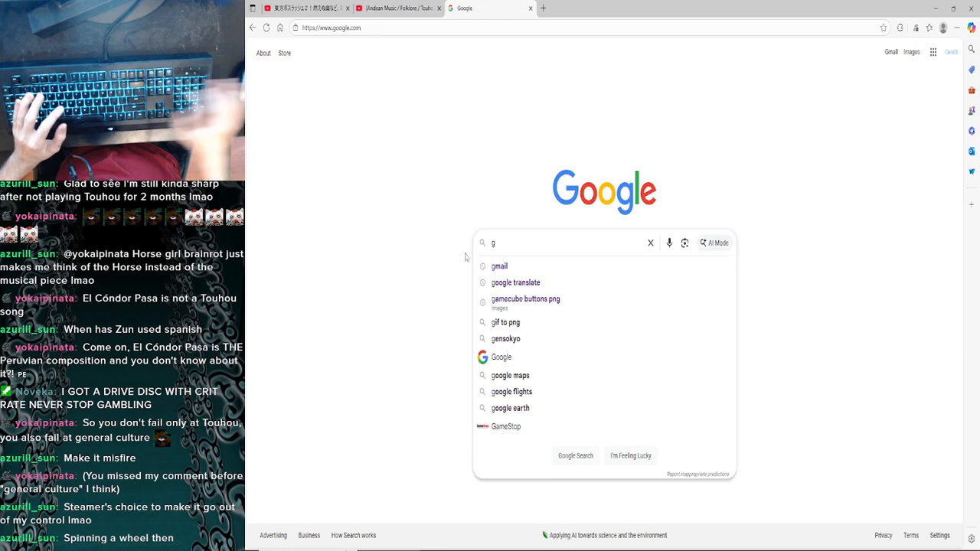
key(BackSpace)
text(random)
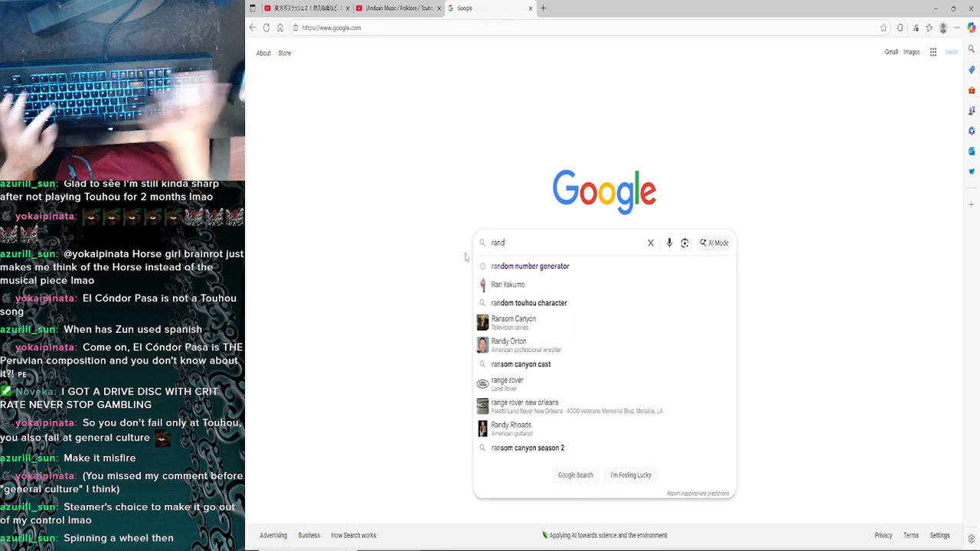
click(523, 268)
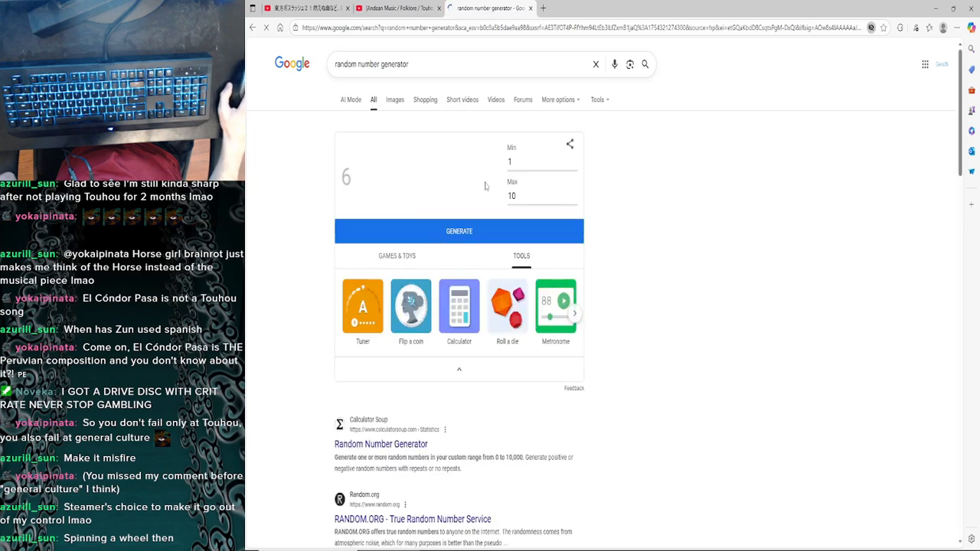
drag(528, 197, 506, 197)
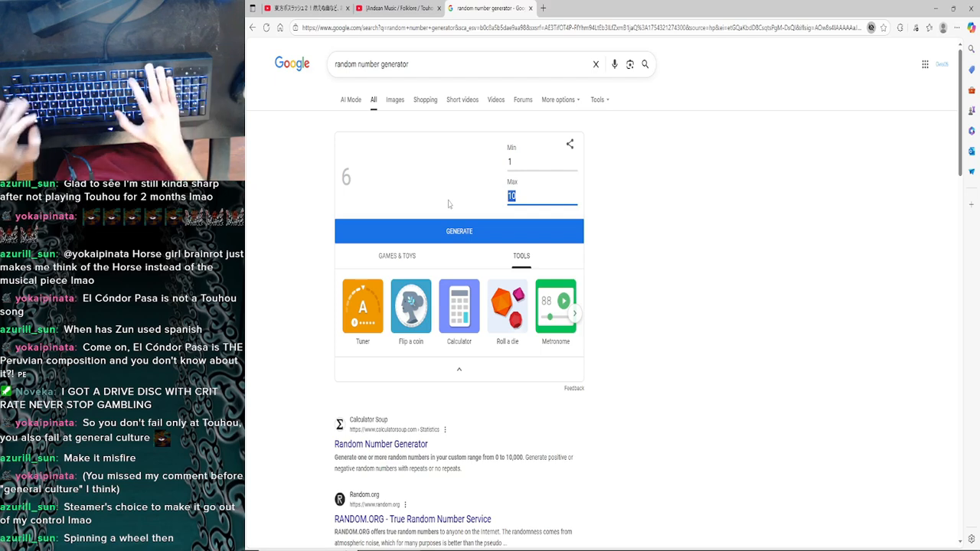
key(BackSpace)
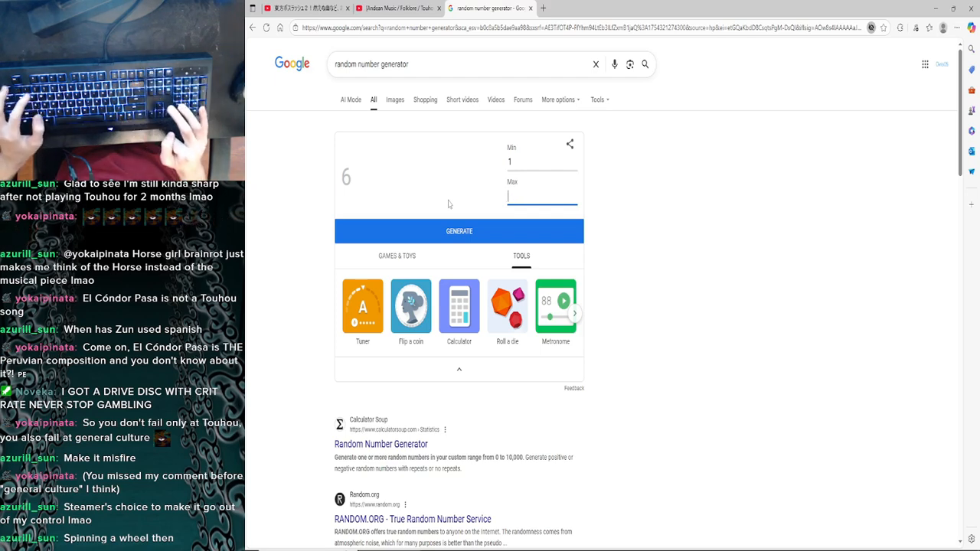
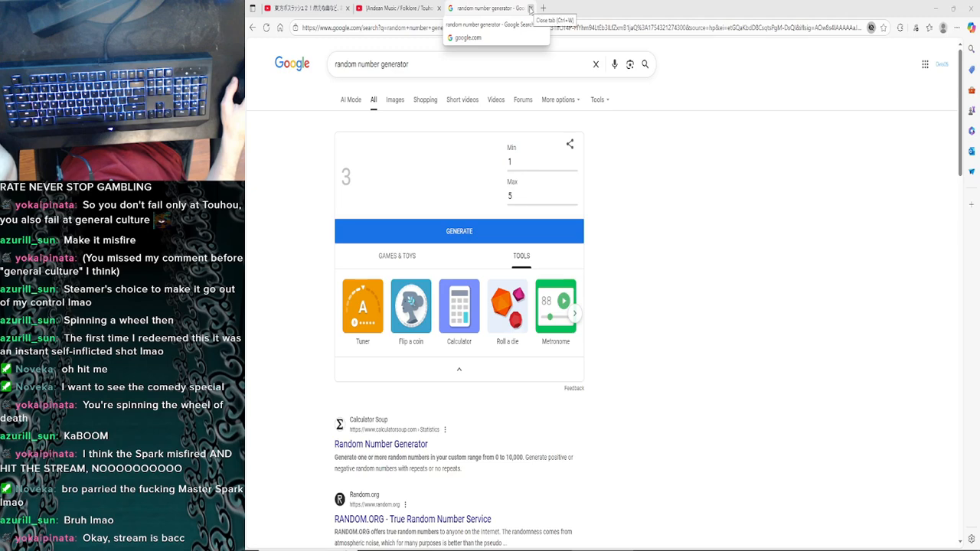
Step: Close the random number generator and La Ni Pa Pasa tabs and switch back to VSDC Video Editor
click(530, 9)
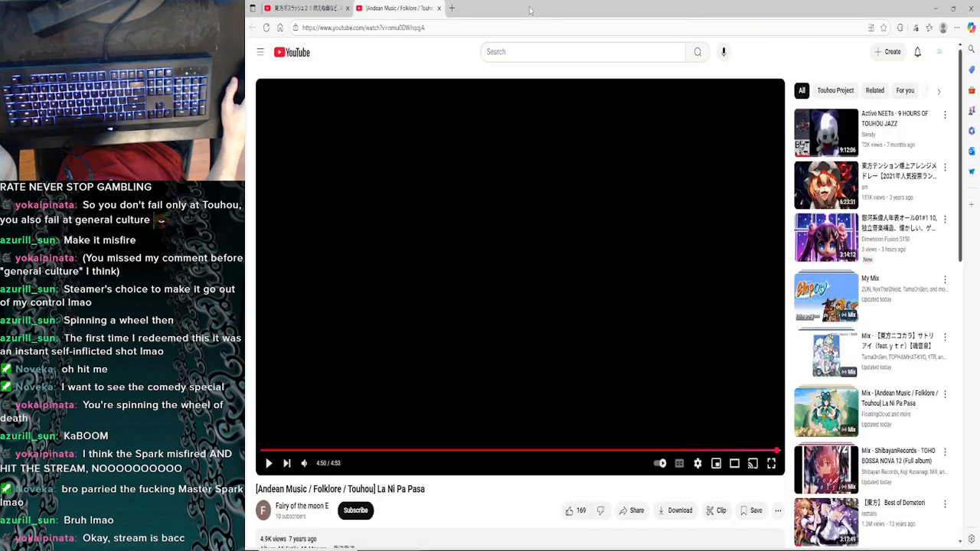
click(438, 8)
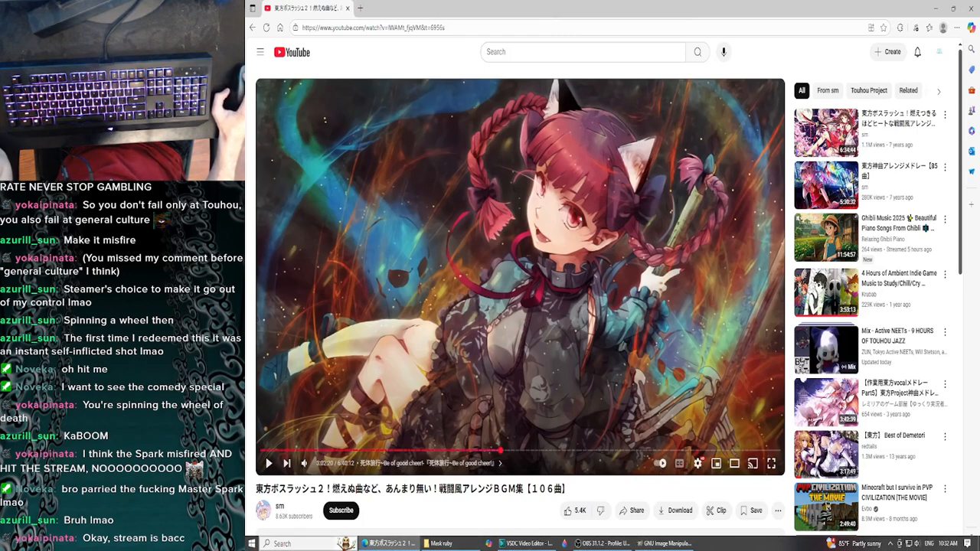
mouse_move(538, 546)
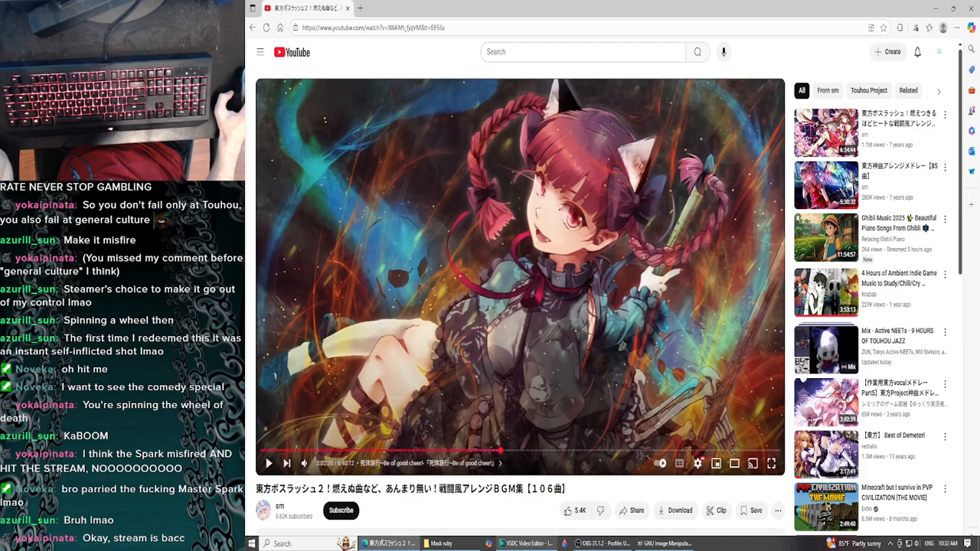
click(538, 544)
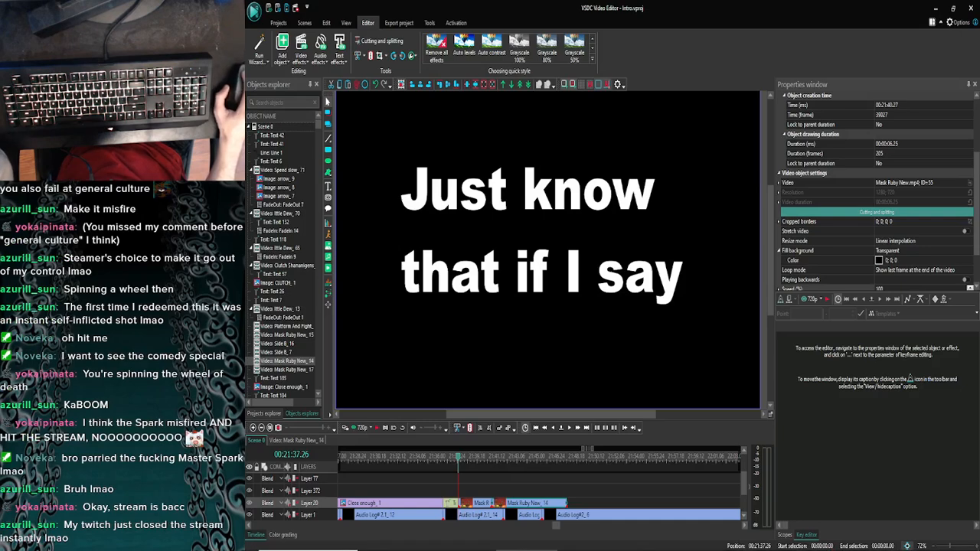
mouse_move(440, 548)
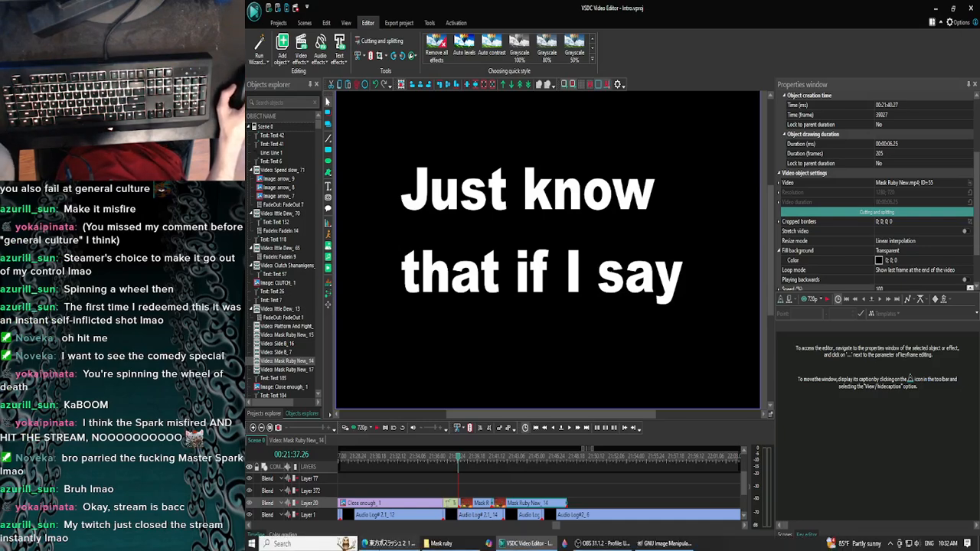
mouse_move(389, 544)
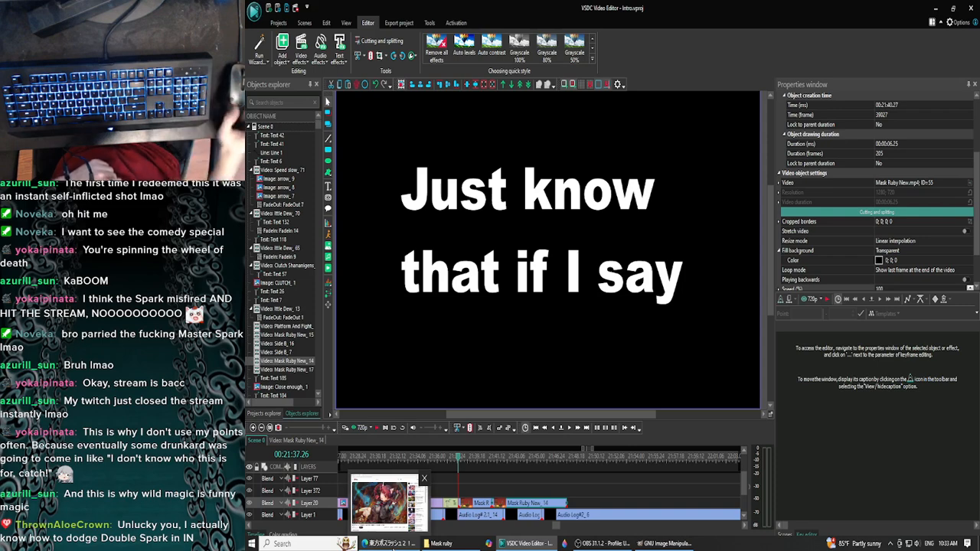
Step: Check the end of the Mask Ruby New_14 clip around 00:21:47.22 and preview the scene from 00:21:37.21
drag(460, 461, 564, 459)
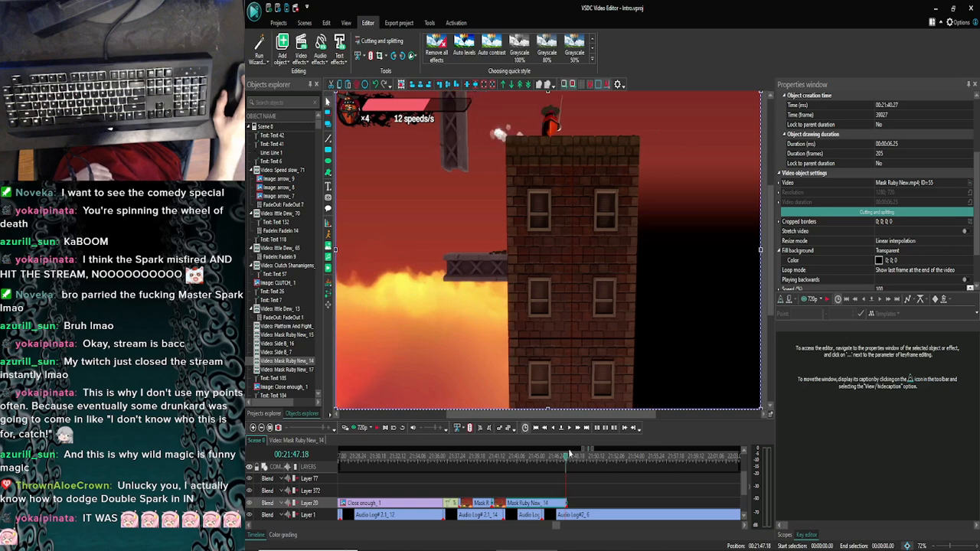
click(569, 434)
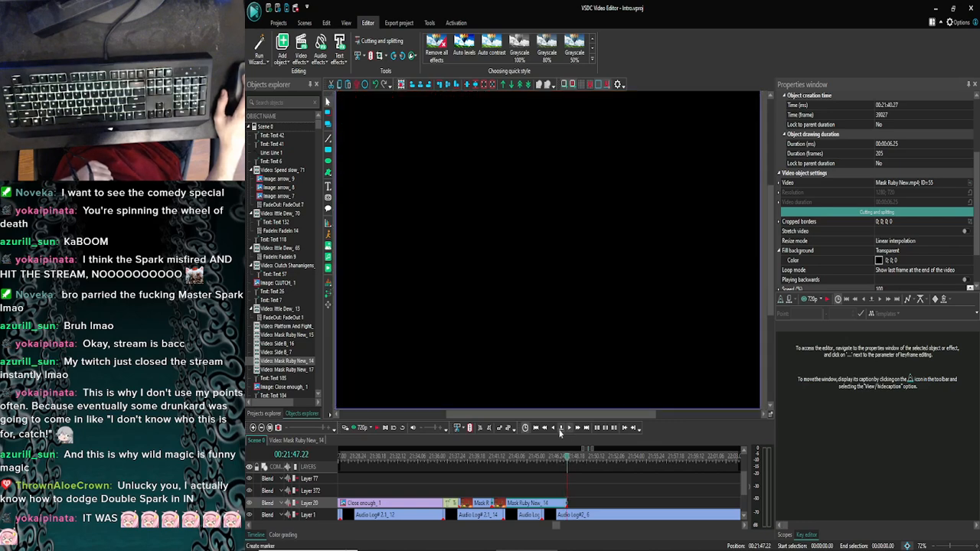
click(569, 431)
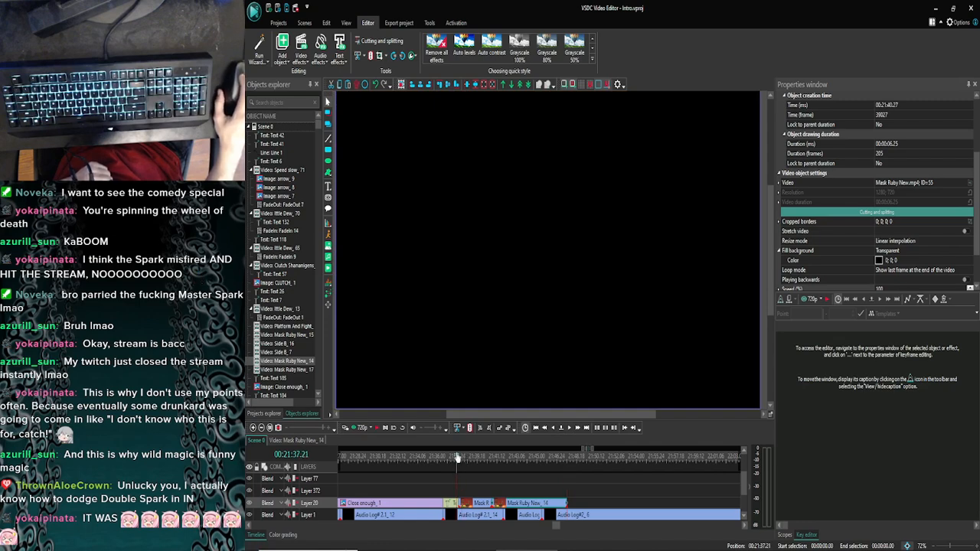
click(355, 428)
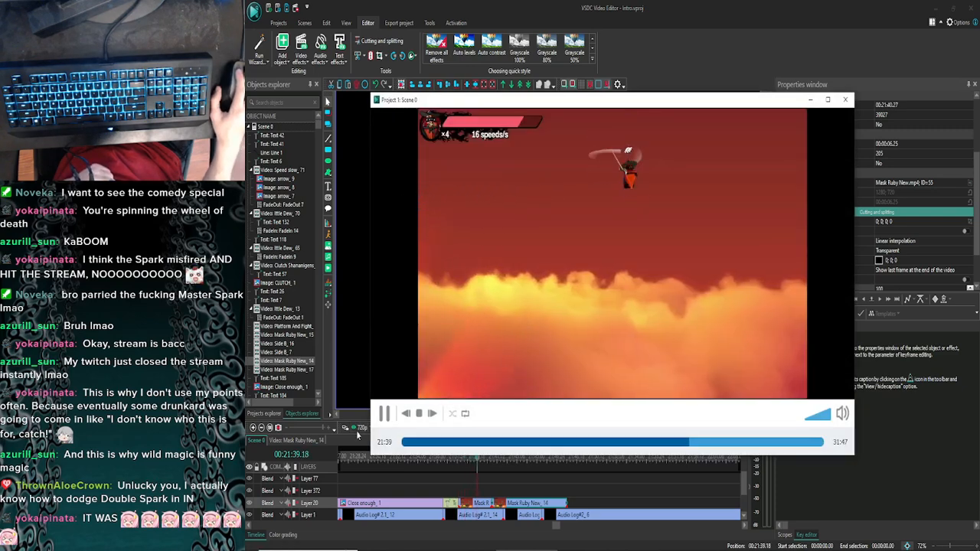
click(847, 99)
Step: Preview the first Mask Ruby New clip from 00:21:39.14, 00:21:39.19 and 00:21:39.22 to judge its timing
click(458, 461)
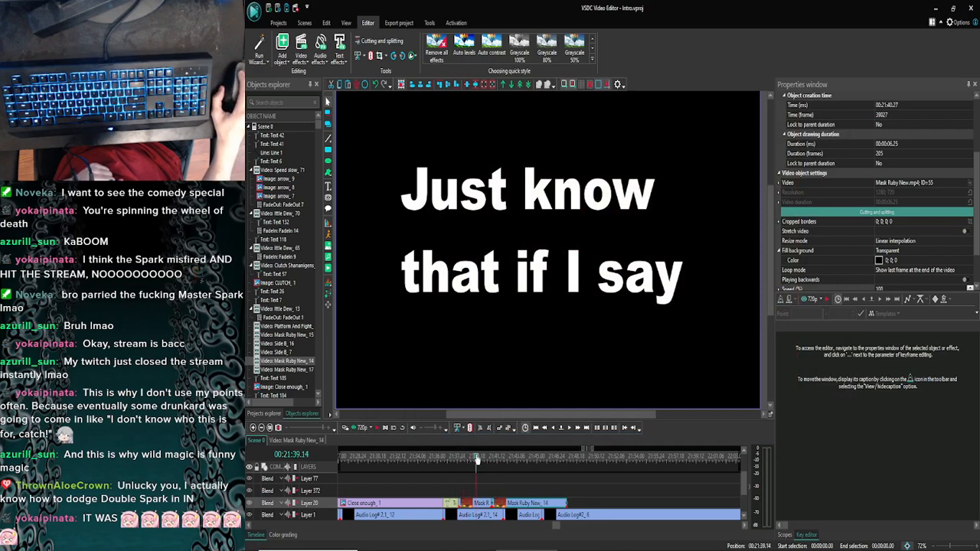
click(359, 428)
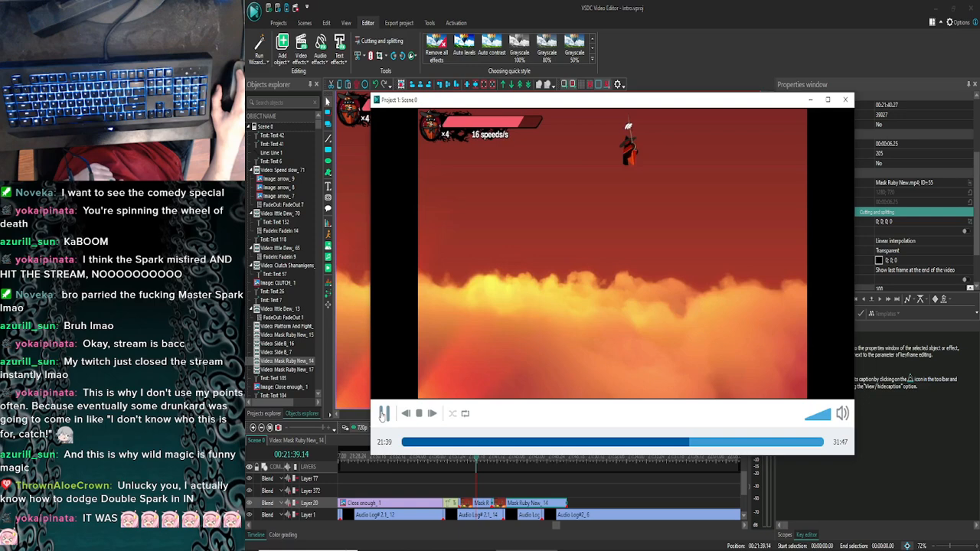
click(845, 99)
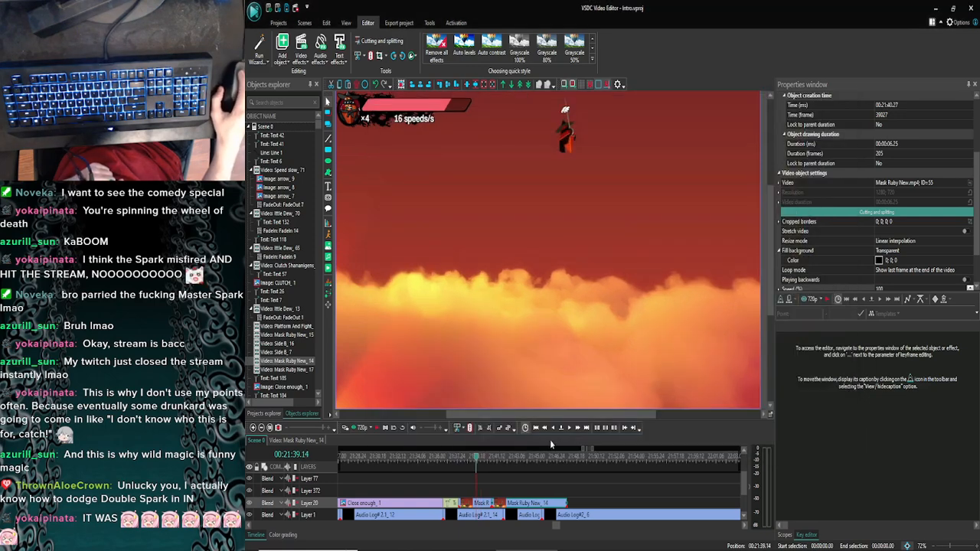
click(567, 432)
click(567, 431)
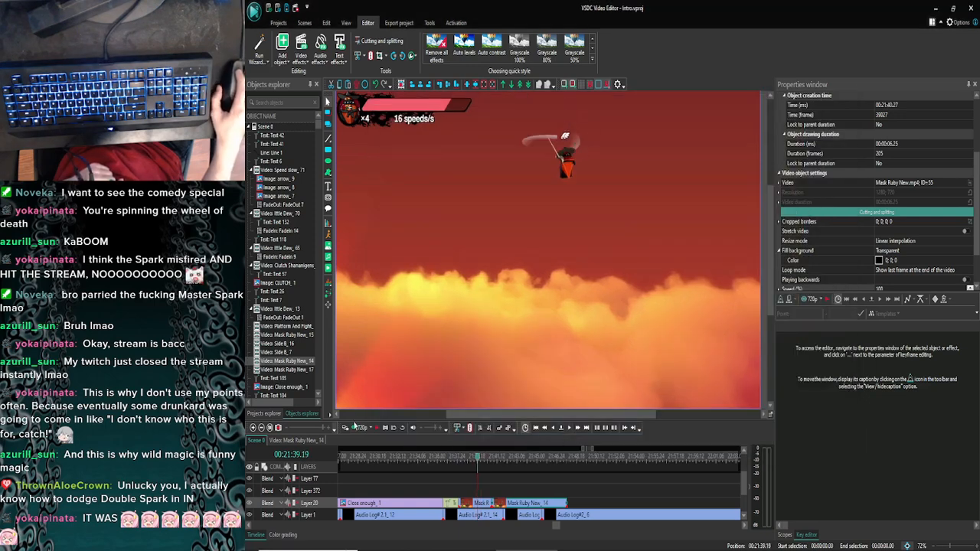
click(355, 425)
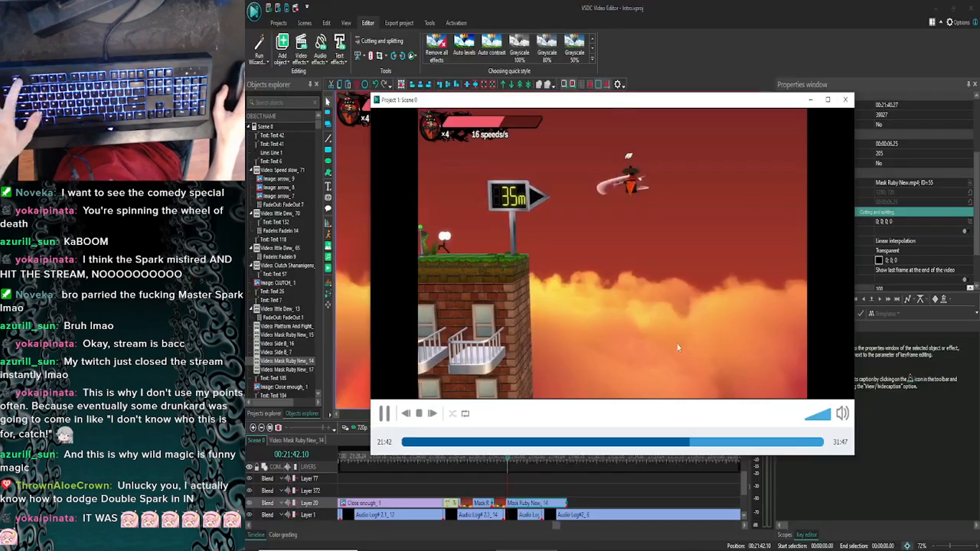
key(Escape)
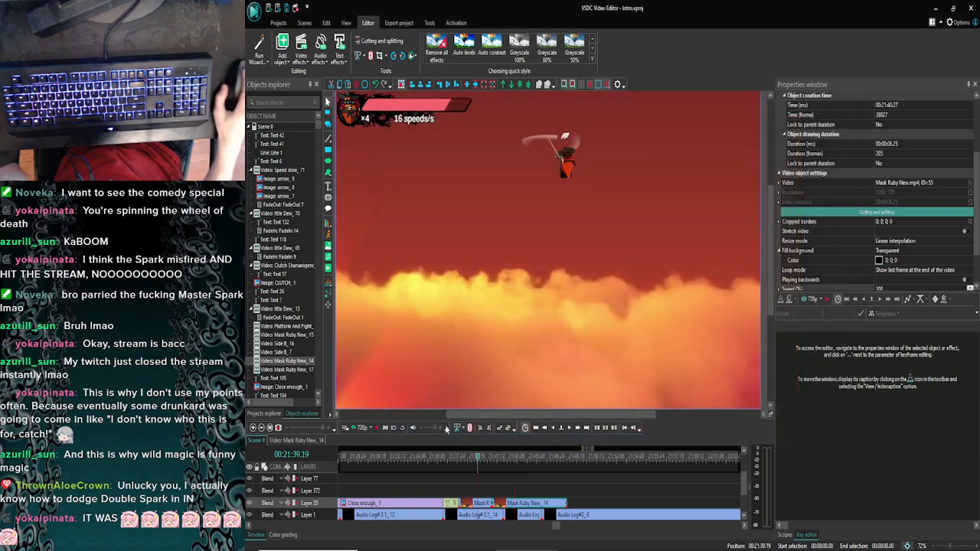
click(571, 428)
click(570, 428)
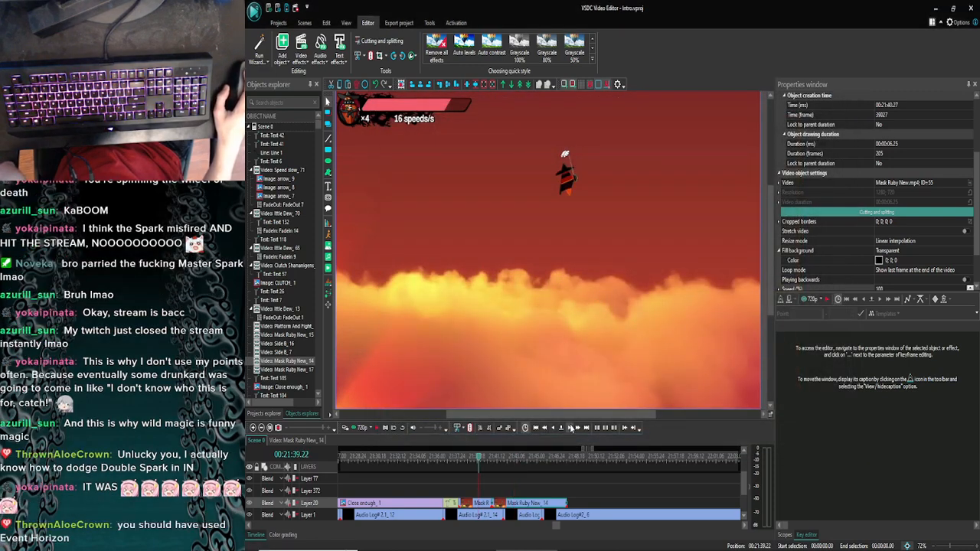
click(345, 428)
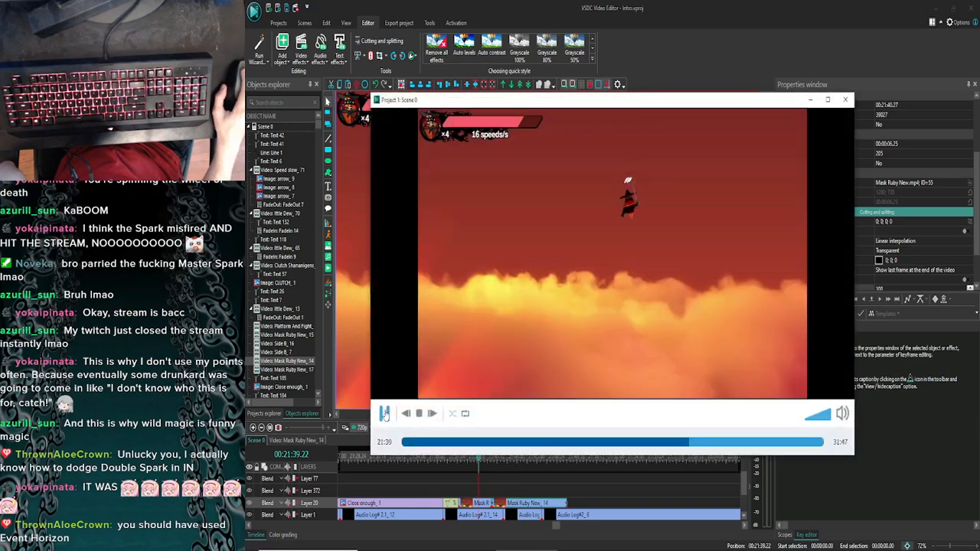
key(Escape)
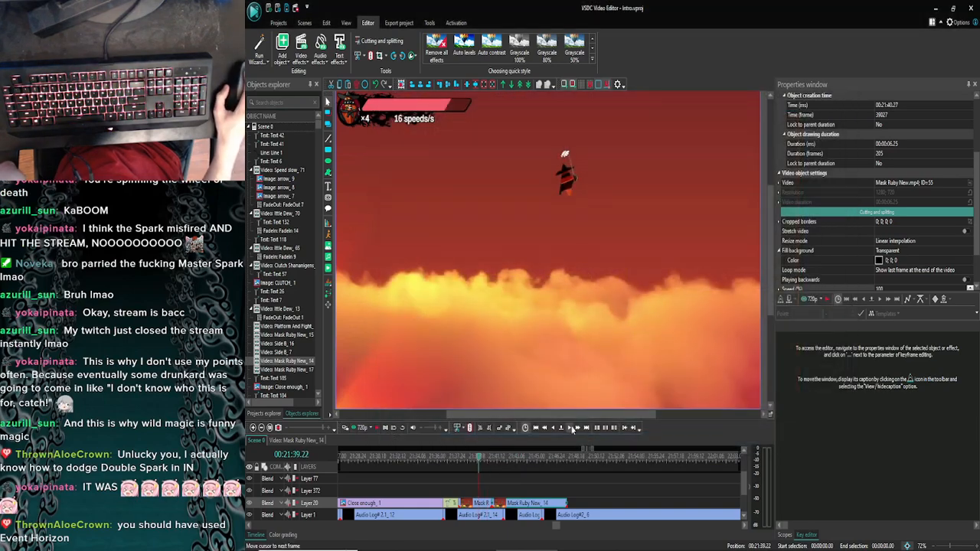
Step: Examine the first Mask Ruby New clip frame by frame from 00:21:39.22 to 00:21:40.17 and preview the scene from there
click(570, 428)
click(570, 429)
click(571, 428)
click(570, 429)
click(570, 428)
click(570, 429)
click(571, 429)
click(571, 429)
click(570, 429)
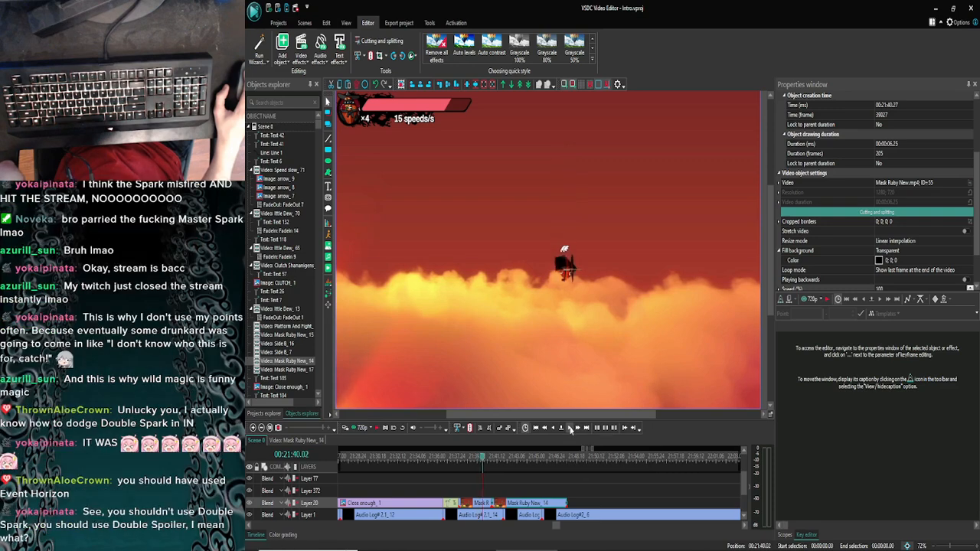
click(570, 429)
click(571, 429)
click(571, 429)
click(571, 428)
click(570, 429)
click(570, 428)
click(570, 428)
click(571, 429)
click(570, 429)
click(570, 428)
click(571, 429)
click(571, 428)
click(570, 429)
click(571, 429)
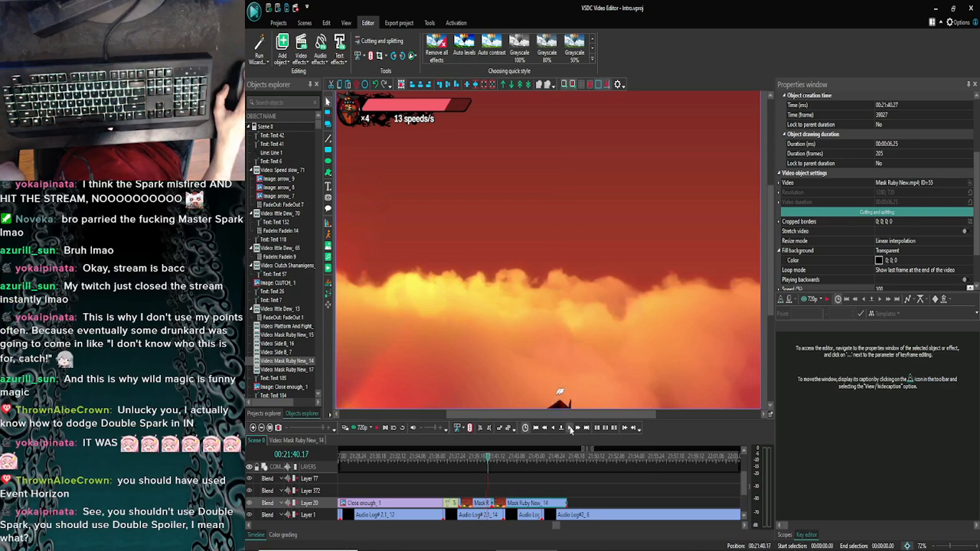
click(346, 427)
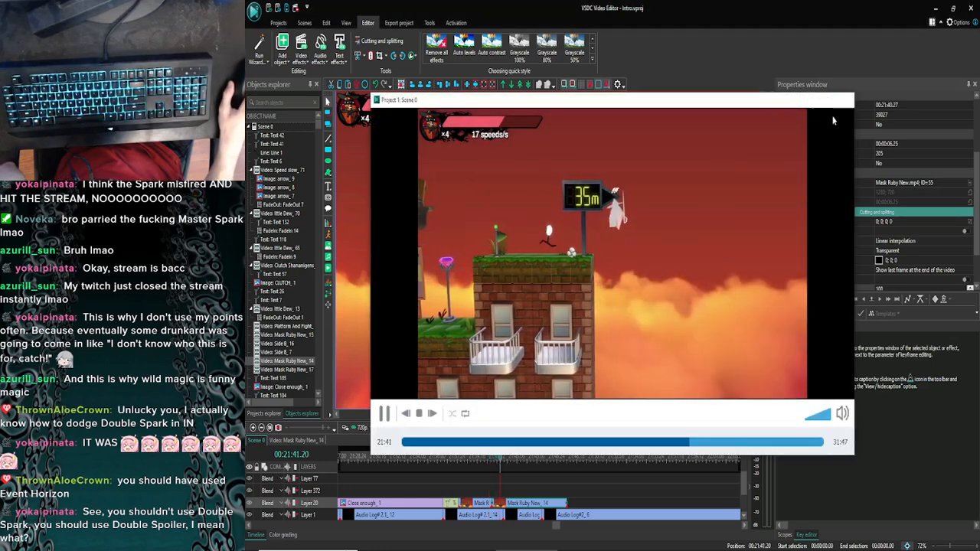
key(Escape)
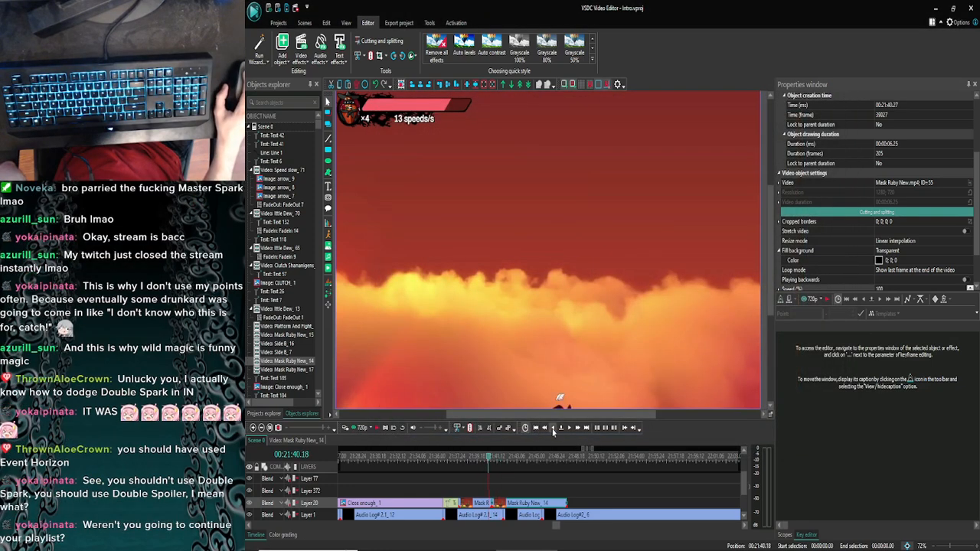
Step: Return to 00:21:40.15 in the first Mask Ruby New clip and preview the scene from that frame
click(554, 429)
click(554, 430)
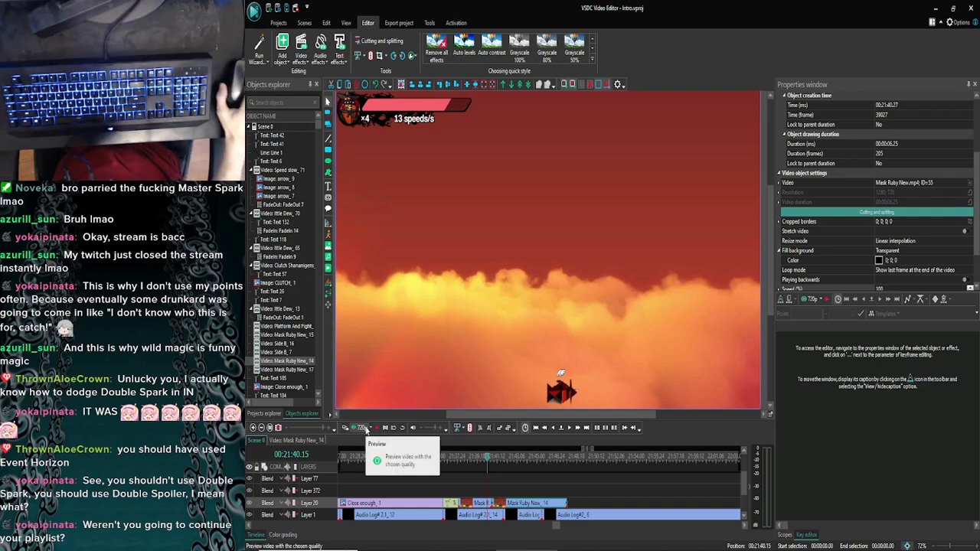
click(357, 428)
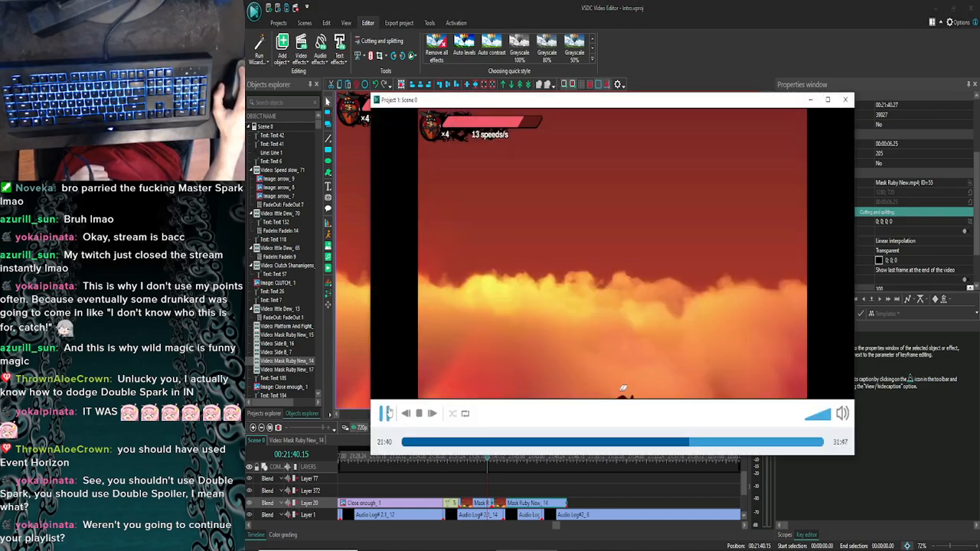
click(845, 100)
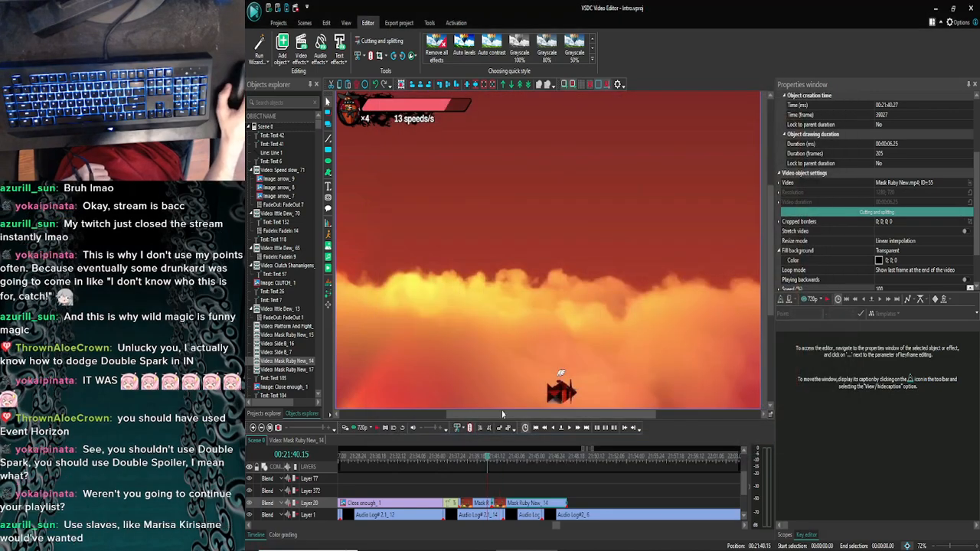
Step: Trim the end of the first Mask Ruby New clip at 00:21:40.15 and move Mask Ruby New_14 to start at that point
click(476, 505)
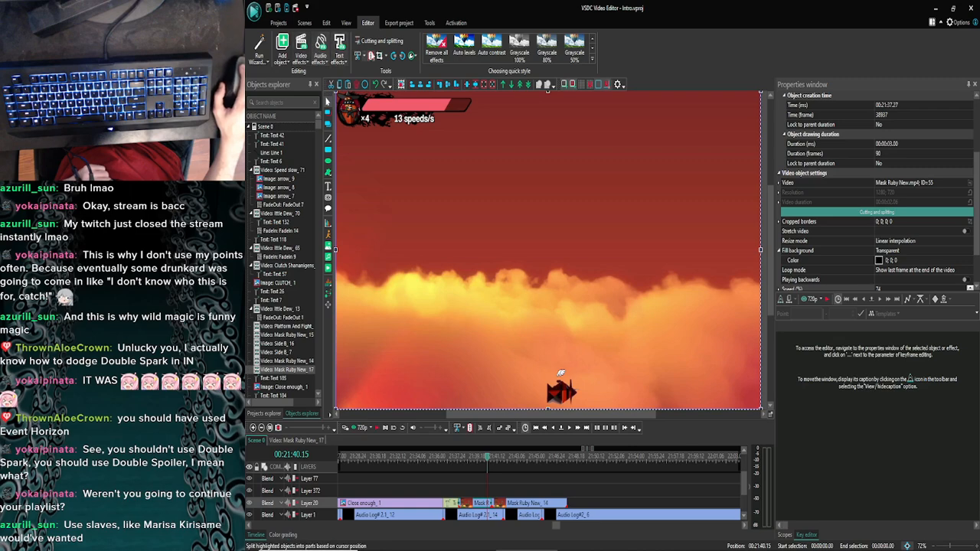
click(484, 500)
click(485, 502)
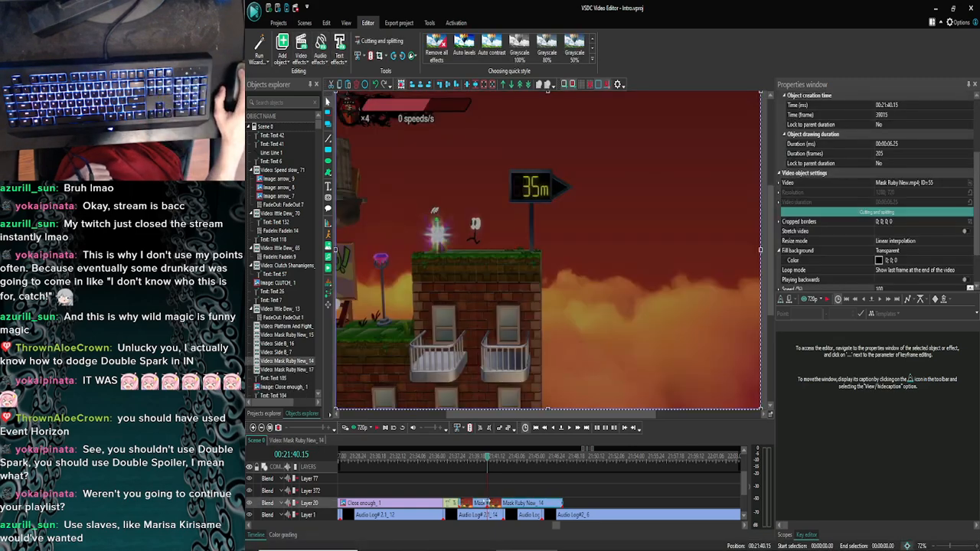
Step: Split Mask Ruby New_14 at 00:21:41.20, delete the part before the cut, and move the remaining part back to 00:21:40.15
click(570, 429)
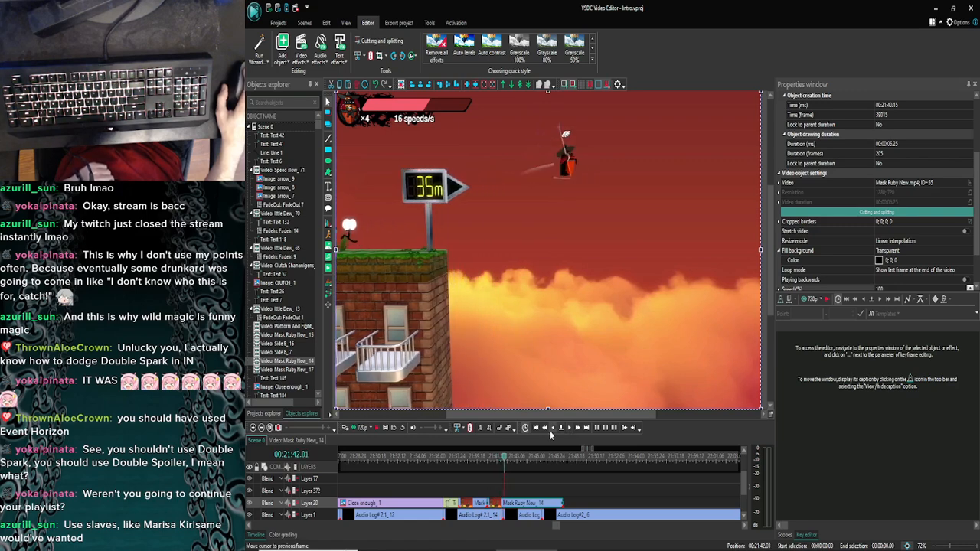
click(551, 429)
click(551, 429)
click(551, 428)
click(551, 428)
click(550, 429)
click(550, 430)
click(550, 429)
click(549, 430)
click(550, 431)
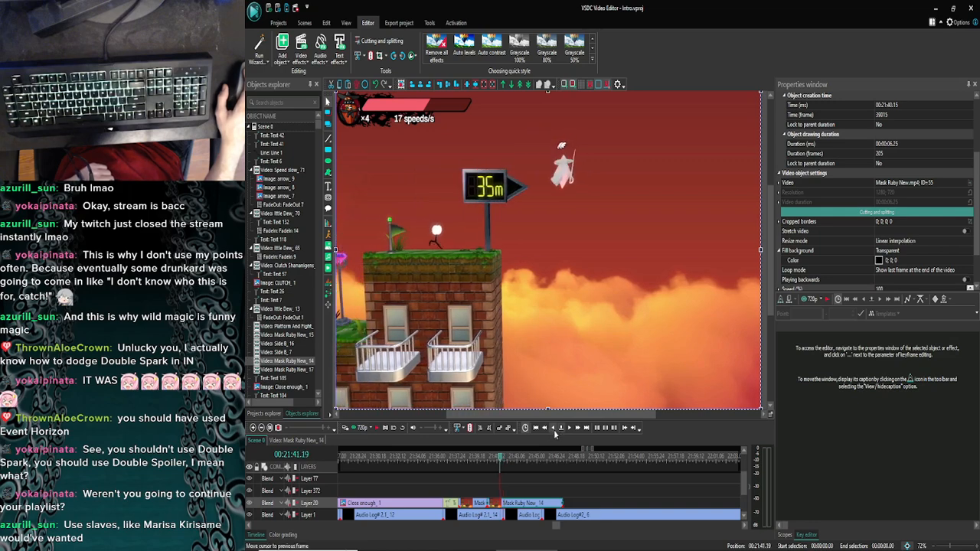
click(575, 431)
click(572, 430)
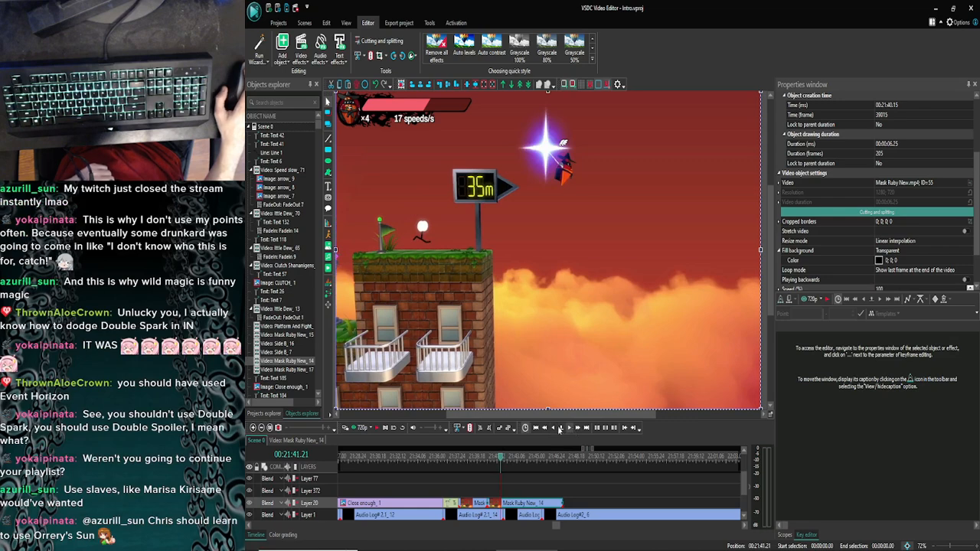
click(554, 430)
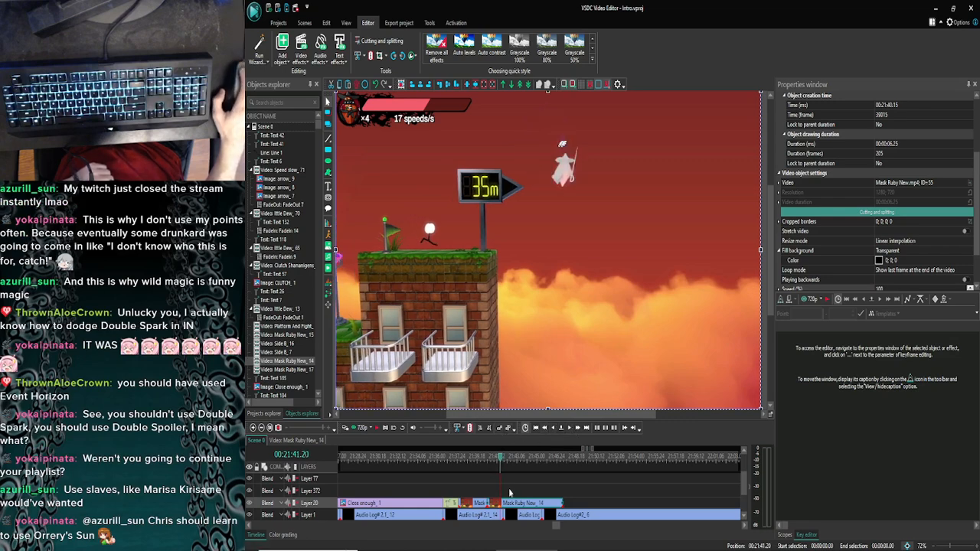
click(372, 56)
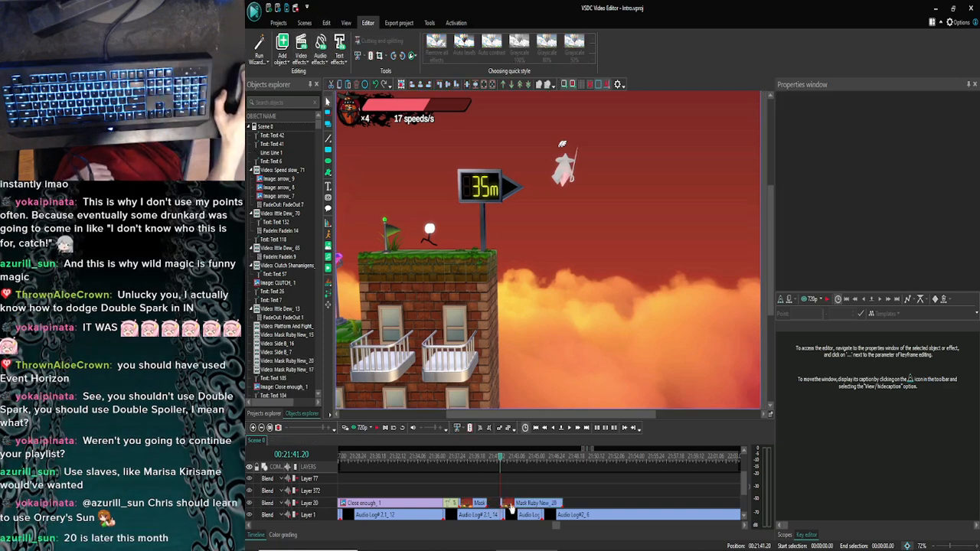
click(509, 503)
Step: Split the second Mask Ruby New clip at 00:21:44.21 and delete the part after the cut
click(570, 429)
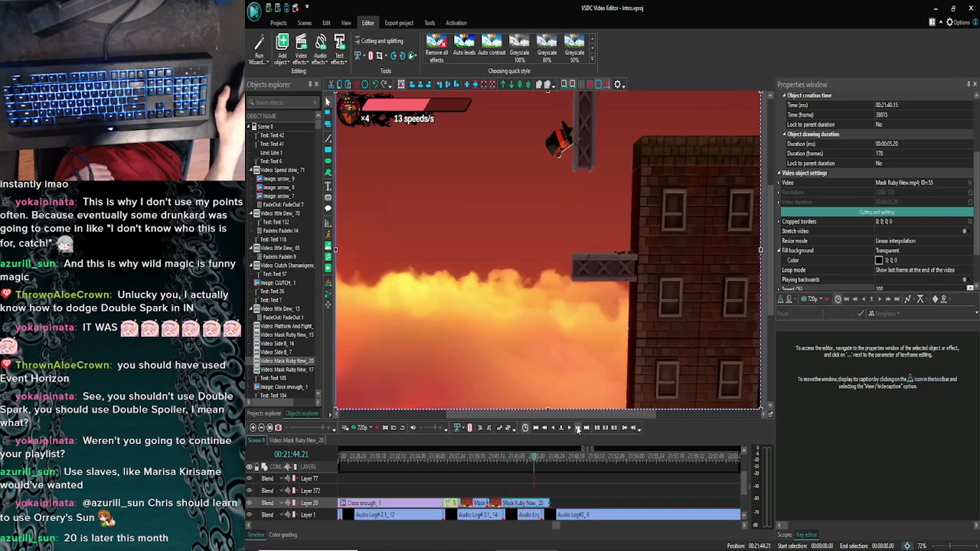
click(371, 55)
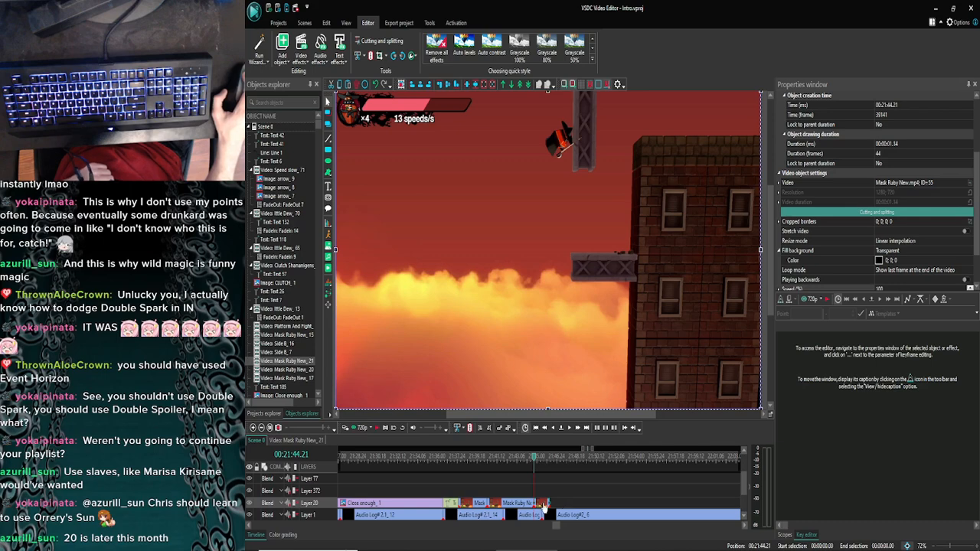
key(Delete)
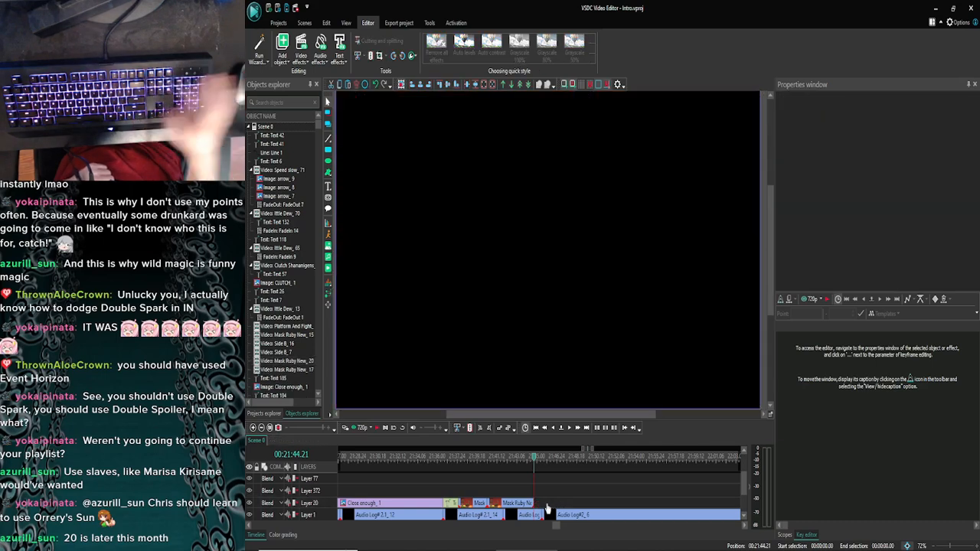
Step: Examine the end of the first Mask Ruby New clip frame by frame around 00:21:40.05 to 00:21:40.08
click(485, 462)
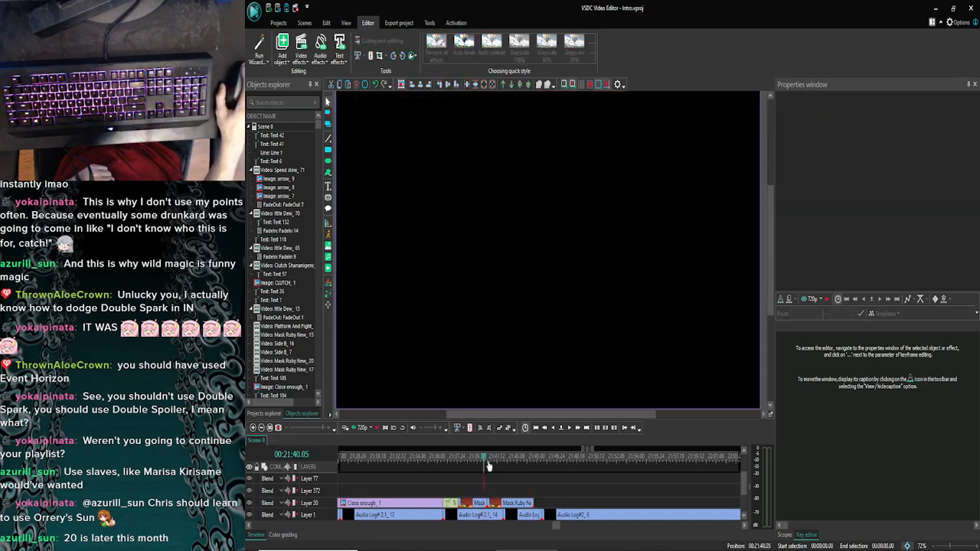
click(489, 462)
click(483, 461)
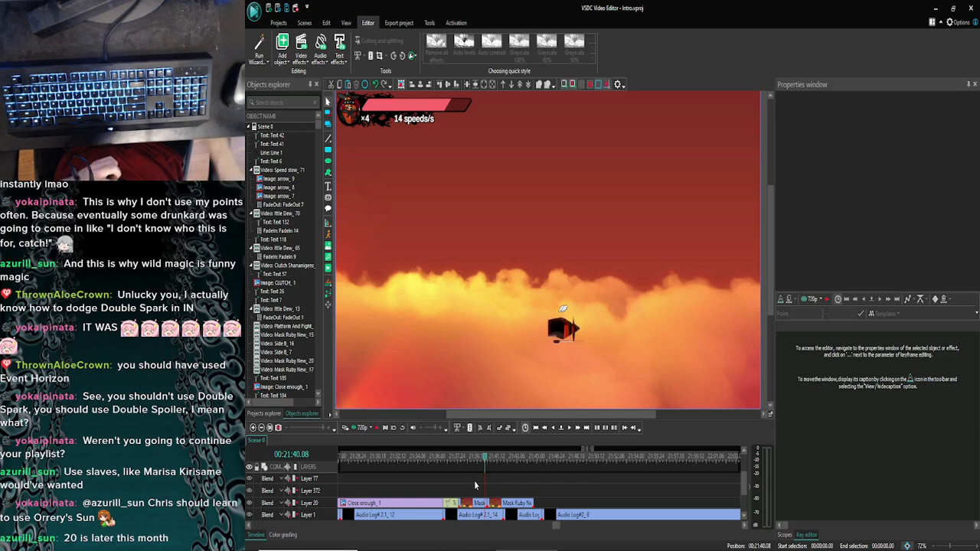
click(566, 435)
click(566, 434)
click(566, 434)
click(566, 434)
click(566, 434)
click(567, 434)
click(566, 434)
click(566, 433)
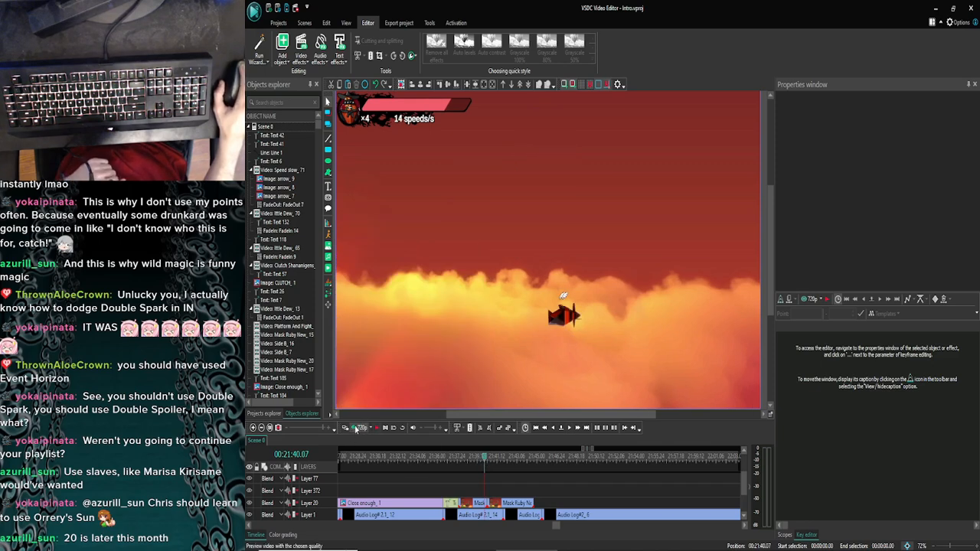
click(390, 544)
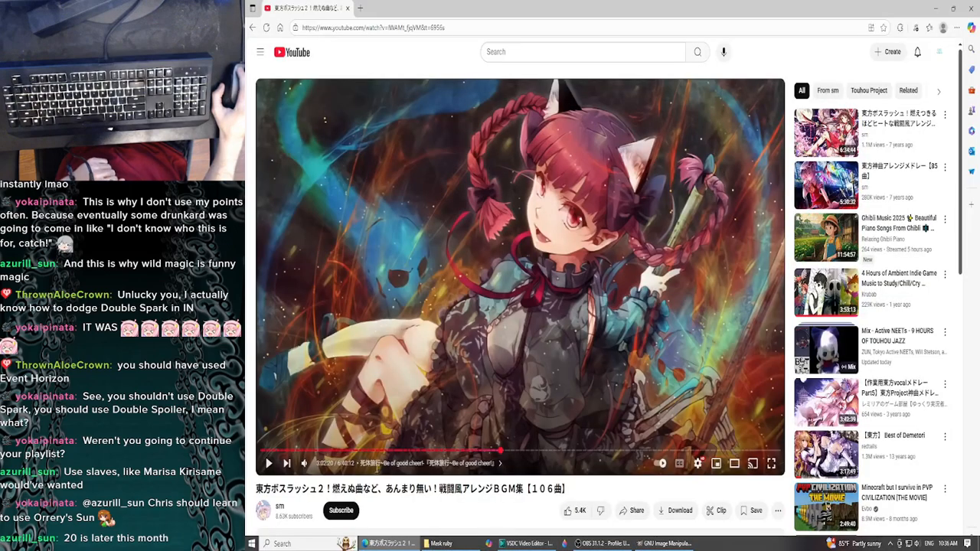
key(alt+Tab)
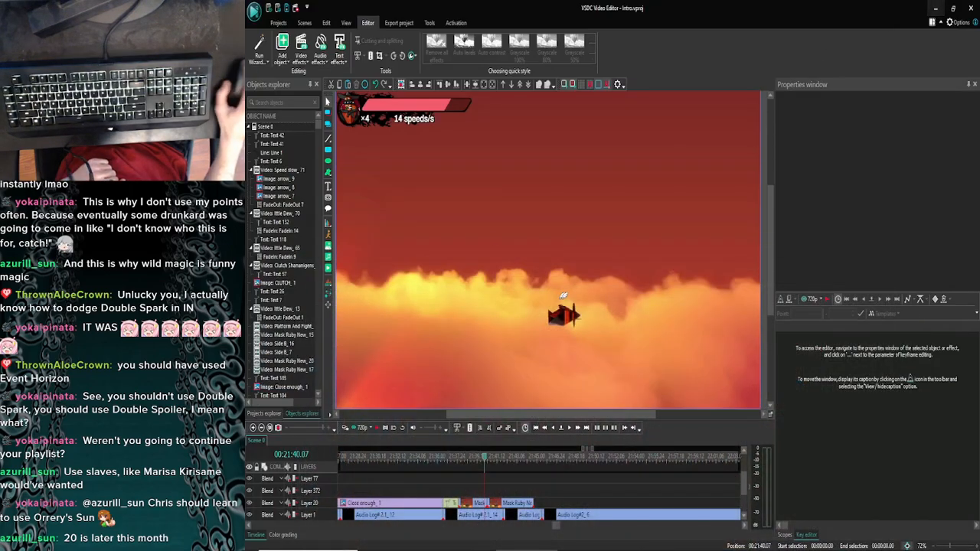
Step: Preview the scene through both trimmed Mask Ruby New clips up to about 00:21:44.06
double_click(568, 432)
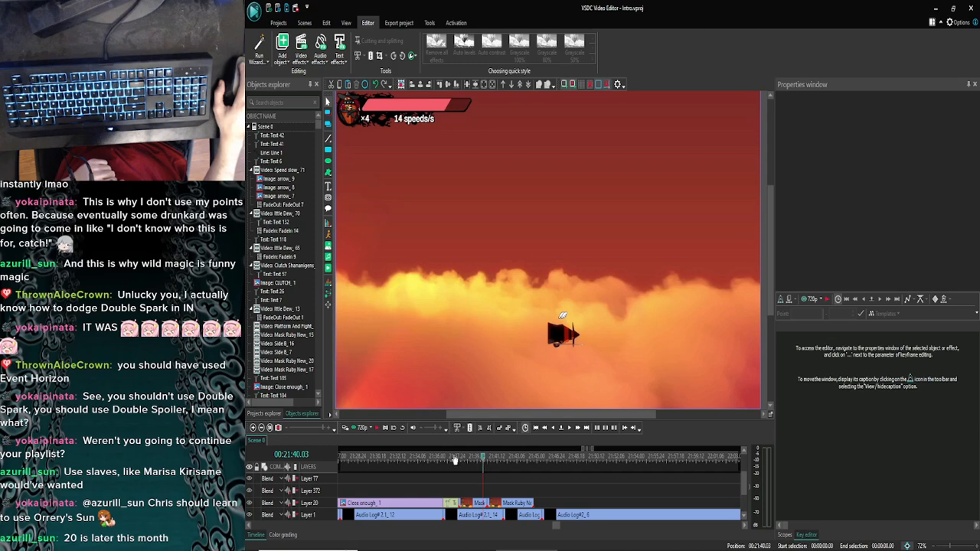
click(359, 427)
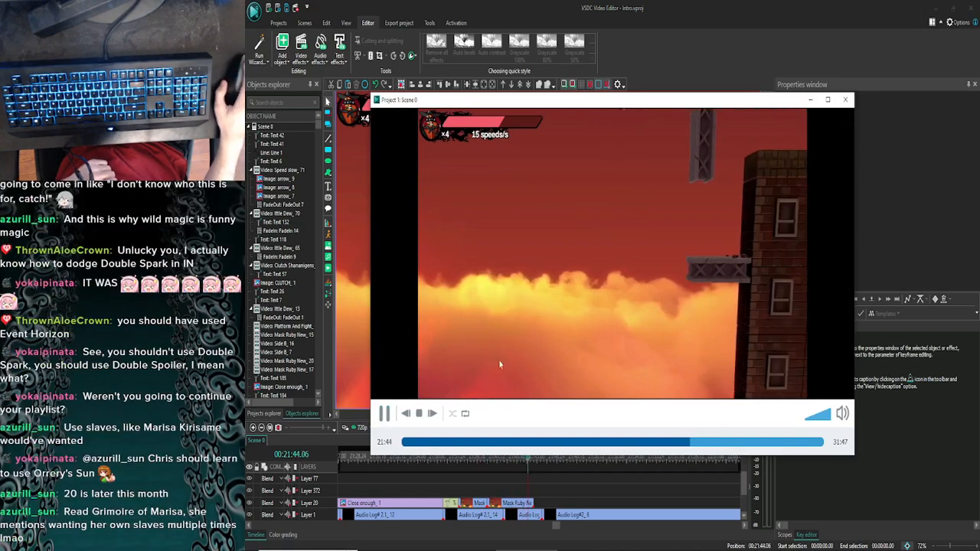
click(843, 100)
Step: Check the join between the two Mask Ruby New clips at 00:21:40.13, 00:21:40.17 and 00:21:40.25
click(482, 456)
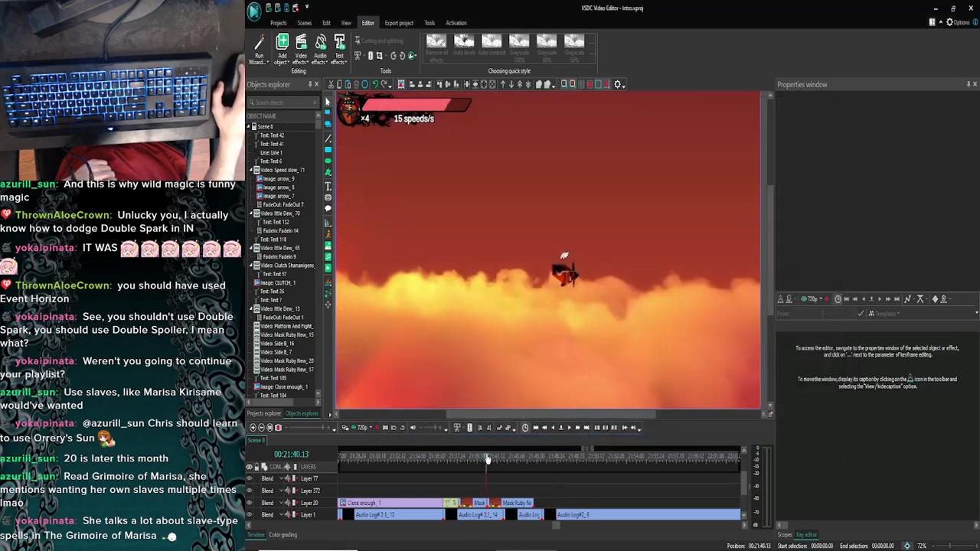
click(489, 457)
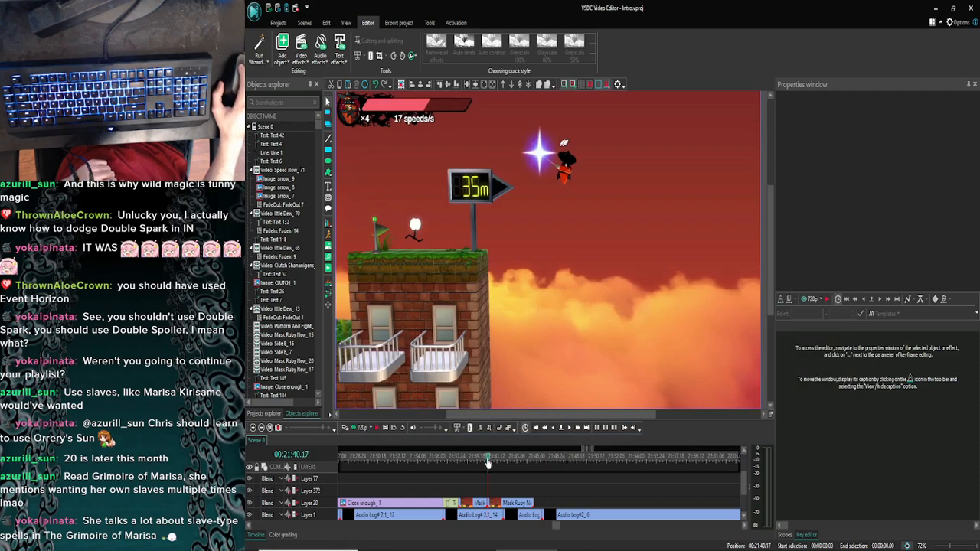
click(492, 462)
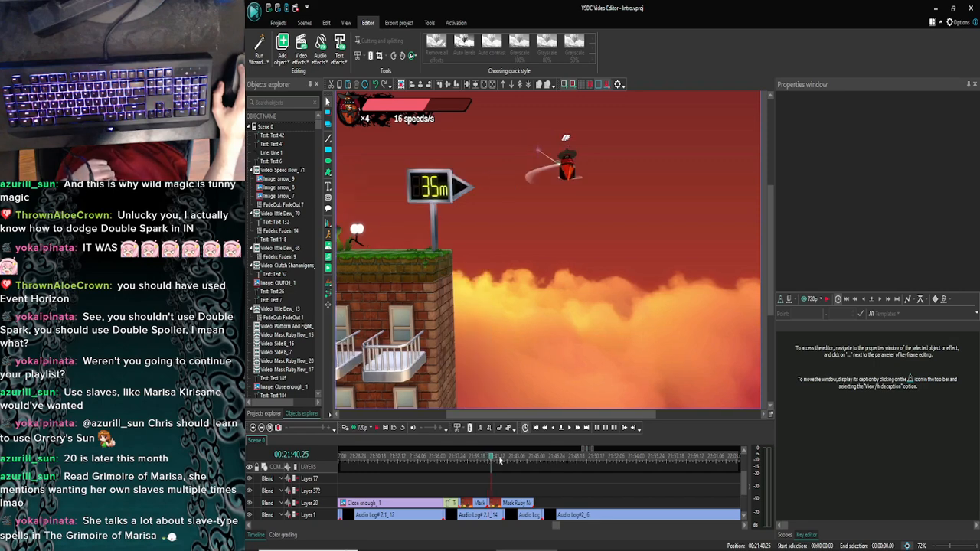
click(569, 428)
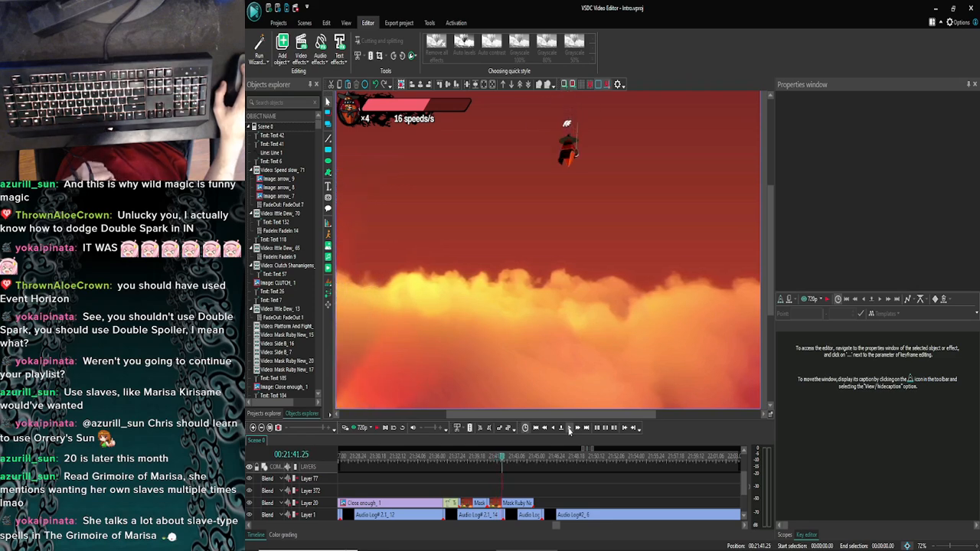
Step: Examine the second Mask Ruby New clip frame by frame up to 00:21:44.08
click(576, 429)
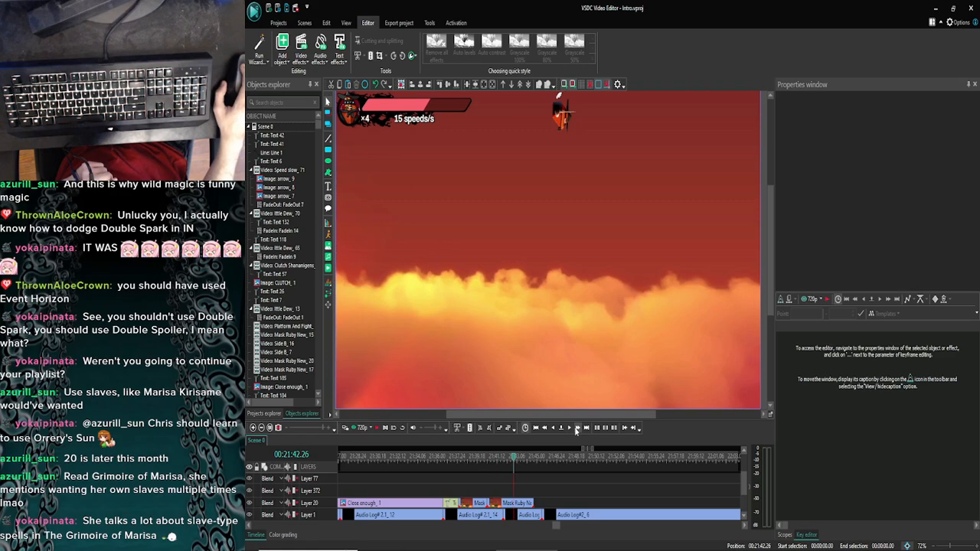
click(577, 430)
click(569, 430)
click(568, 429)
click(568, 429)
click(569, 429)
click(569, 430)
click(569, 429)
click(569, 429)
click(569, 429)
click(568, 430)
click(568, 429)
click(569, 430)
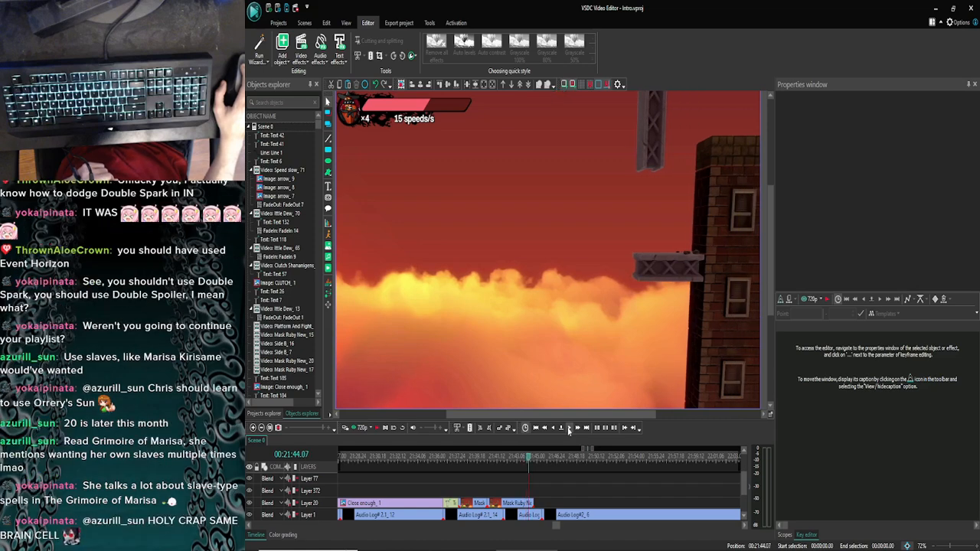
click(569, 428)
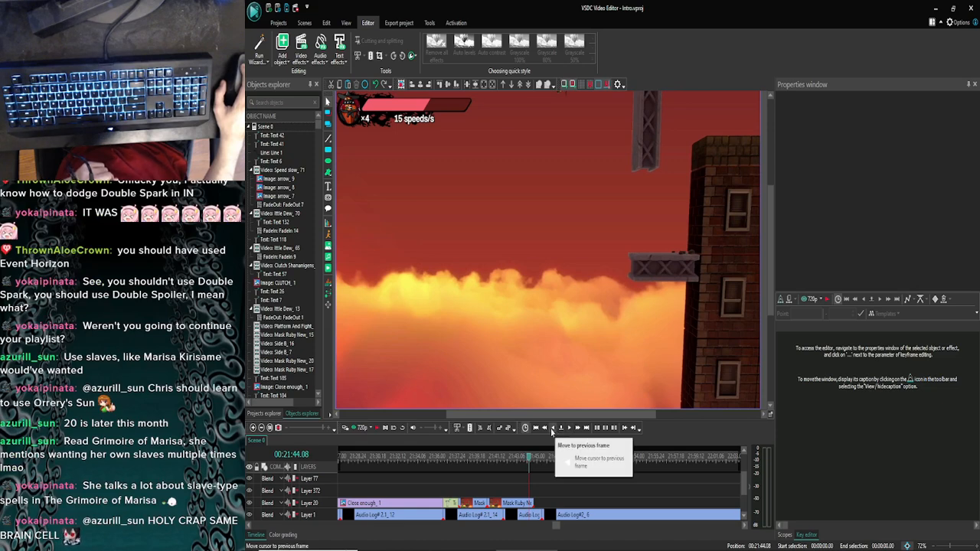
Step: Select the second Mask Ruby New clip and compare its frames between 00:21:44.08 and 00:21:44.04
click(552, 428)
click(550, 429)
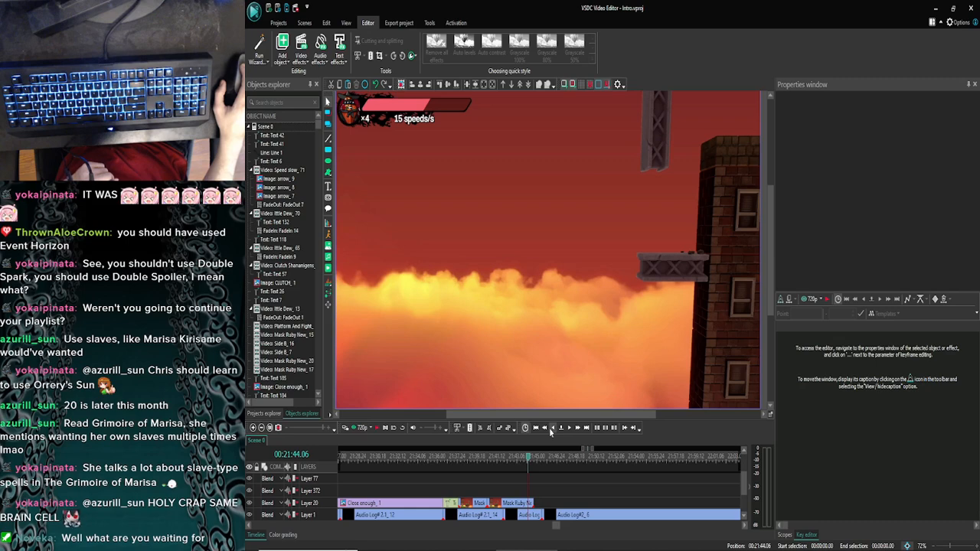
click(518, 504)
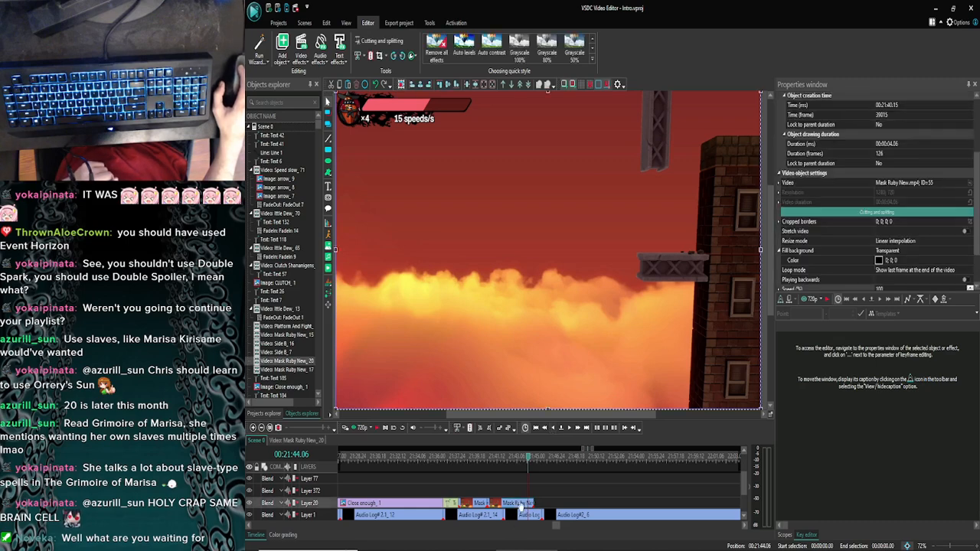
click(552, 429)
click(553, 428)
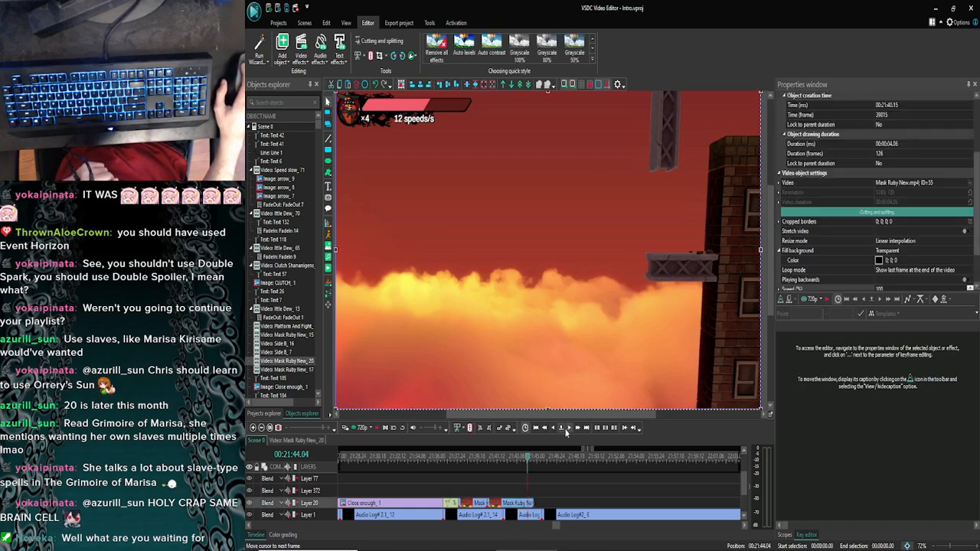
click(567, 429)
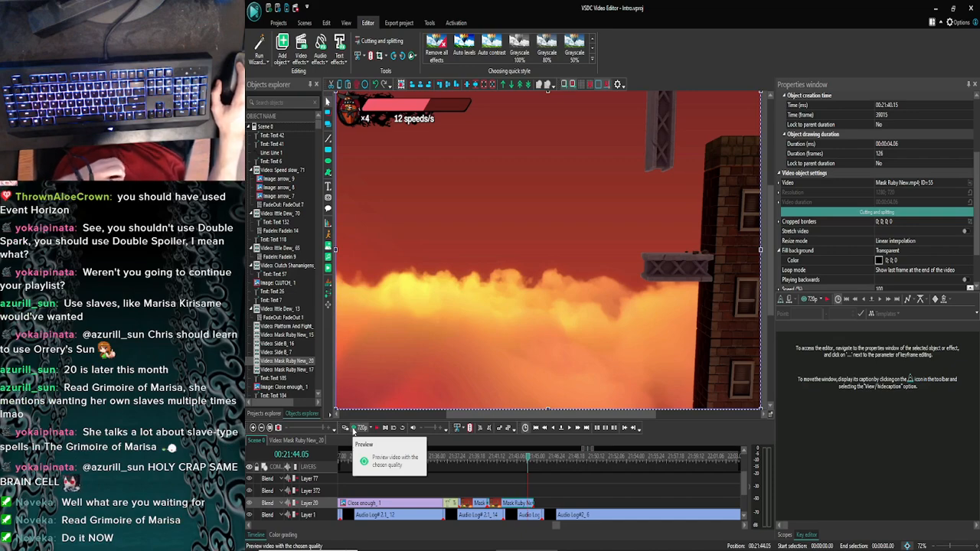
Step: Preview the end of the second Mask Ruby New clip from 00:21:44.05
click(354, 432)
key(Escape)
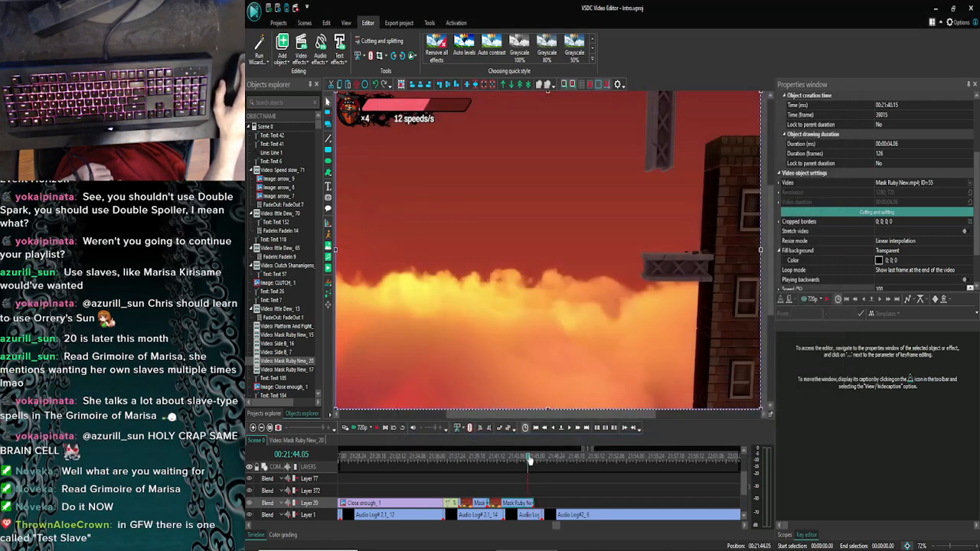
click(353, 432)
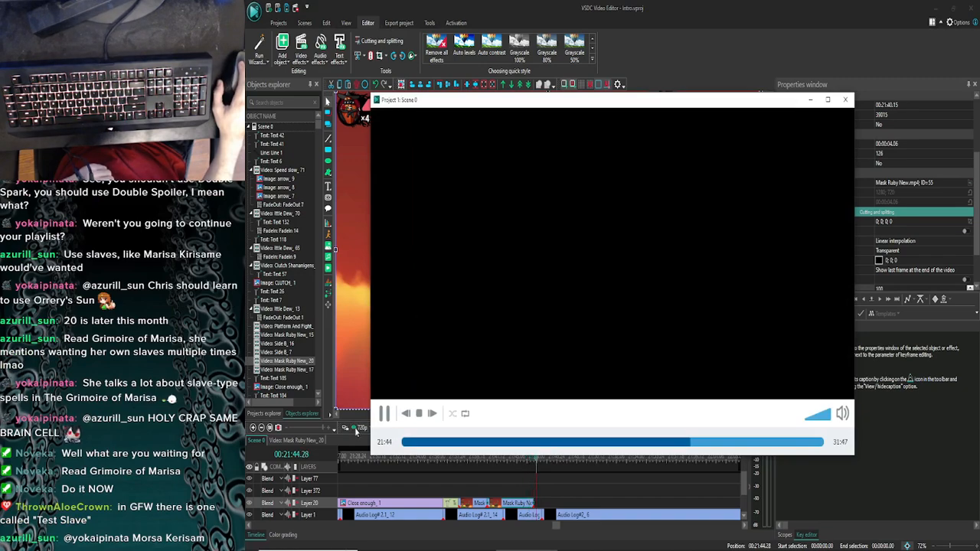
click(845, 100)
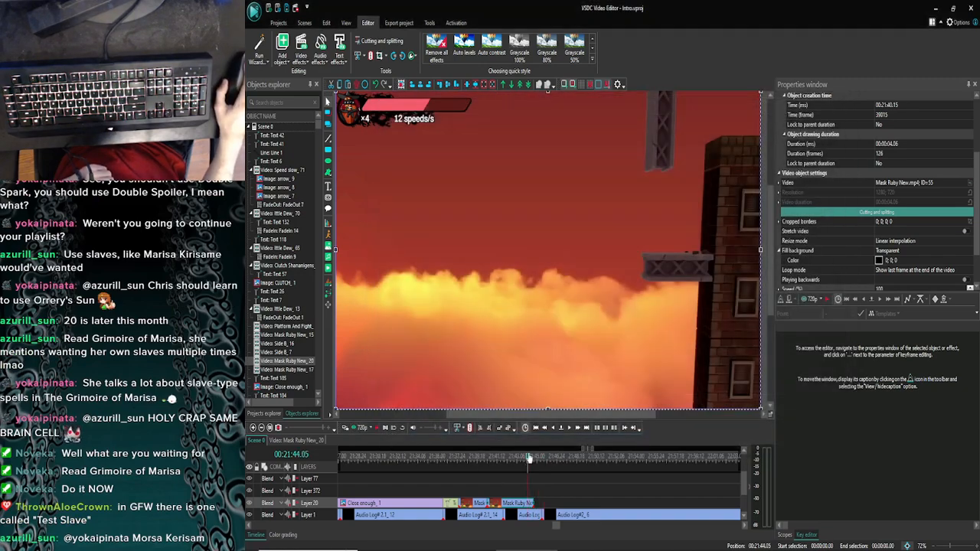
Step: Preview the end of the second Mask Ruby New clip from 00:21:44.08 and again from 00:21:44.09
click(569, 429)
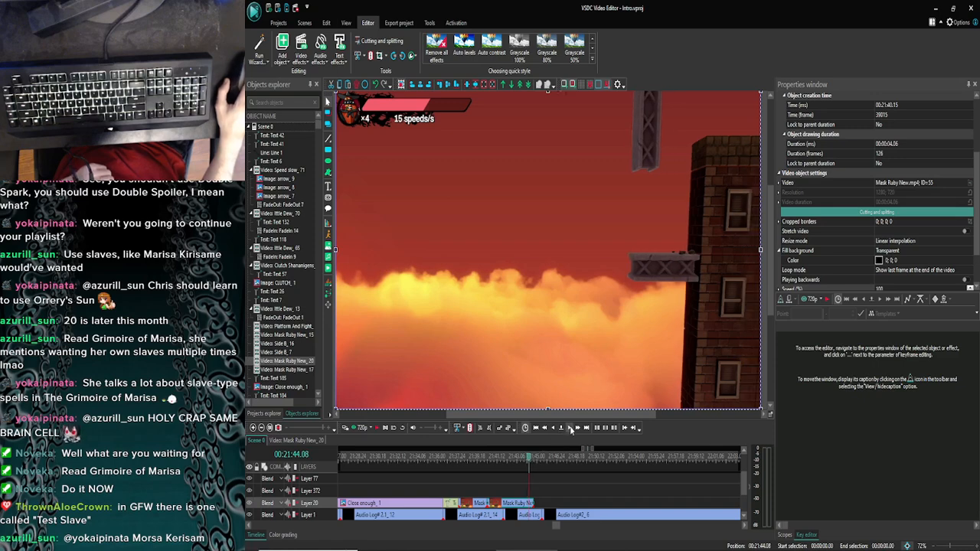
click(353, 430)
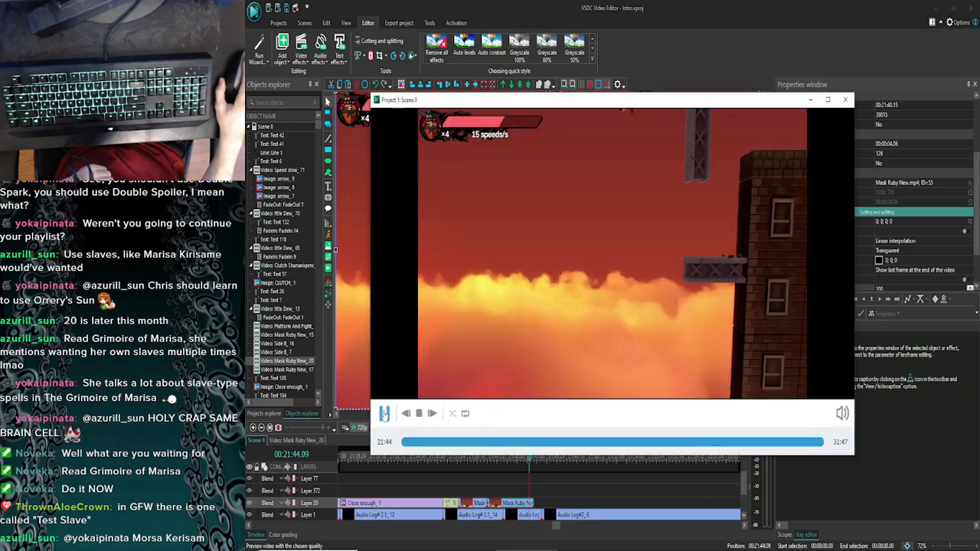
click(845, 99)
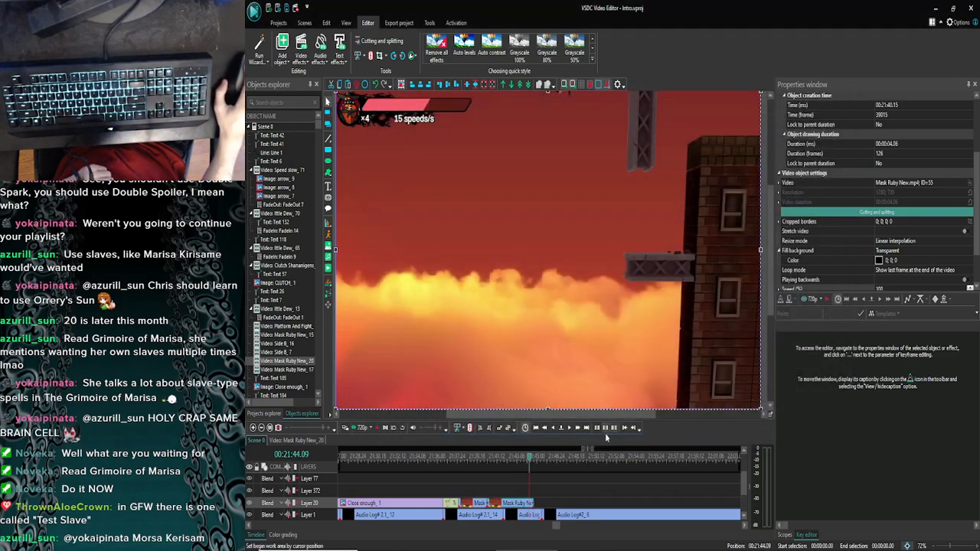
click(376, 428)
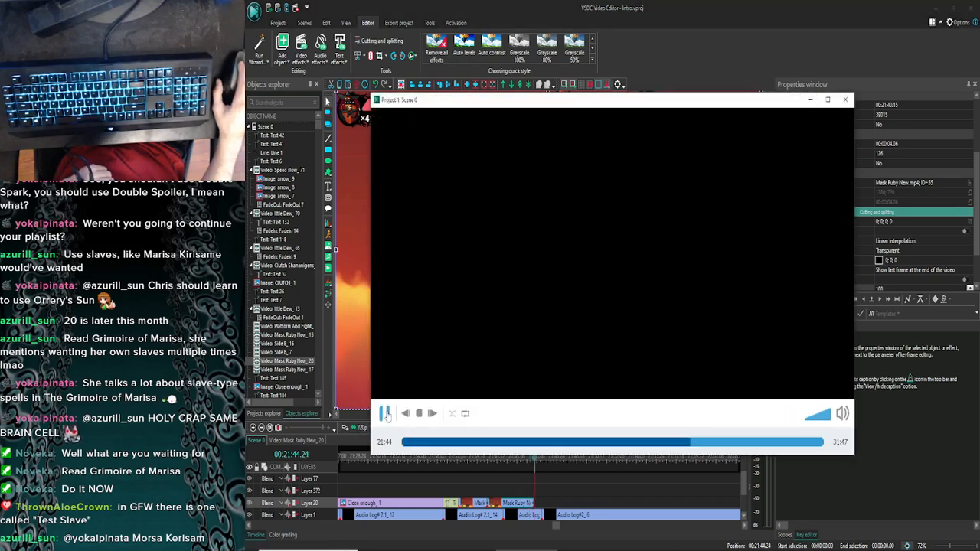
Step: Preview the two Mask Ruby New clips from 00:21:39.29 through the end of the second clip
click(845, 99)
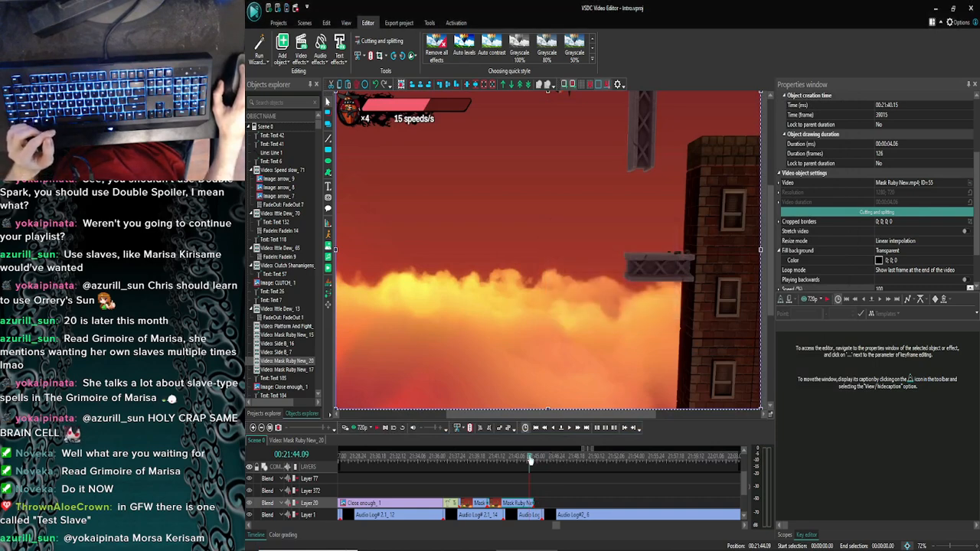
drag(530, 461, 482, 467)
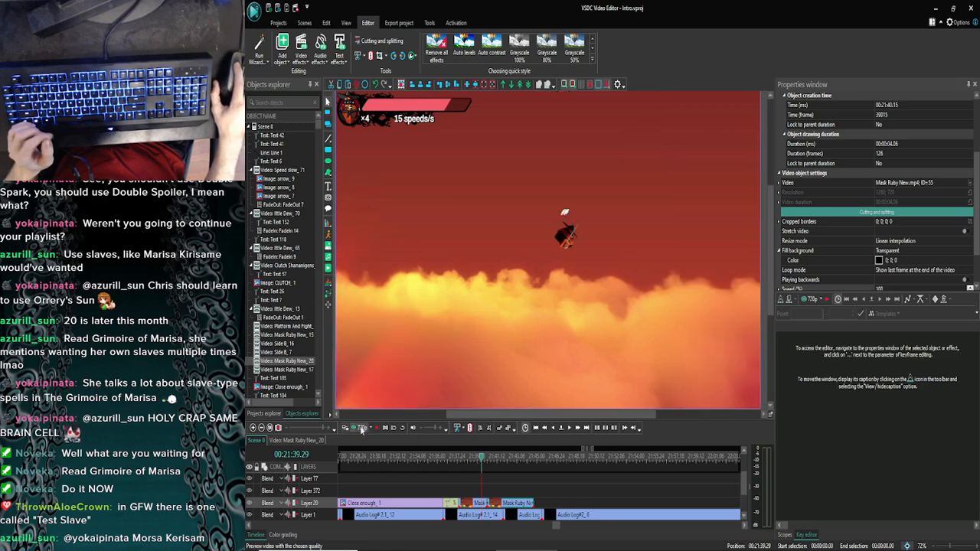
click(362, 427)
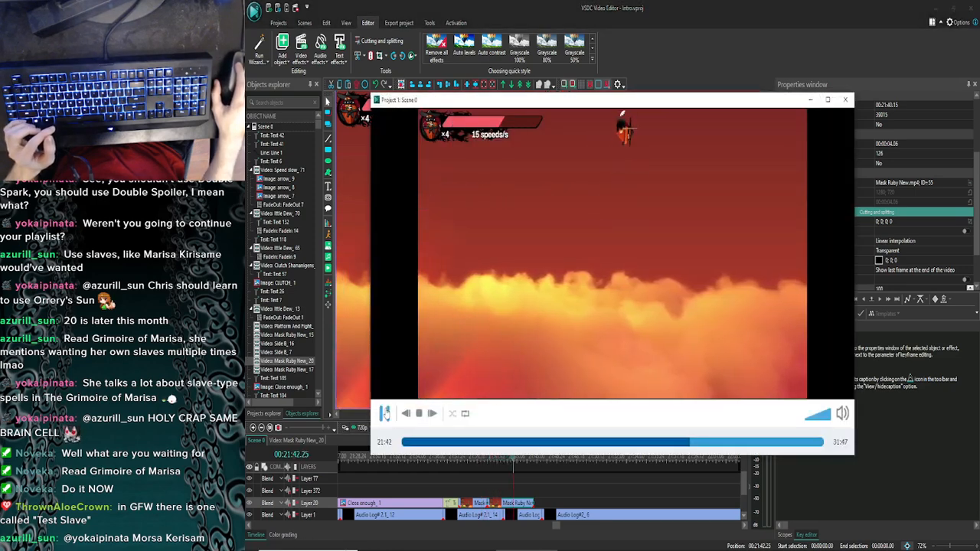
click(385, 413)
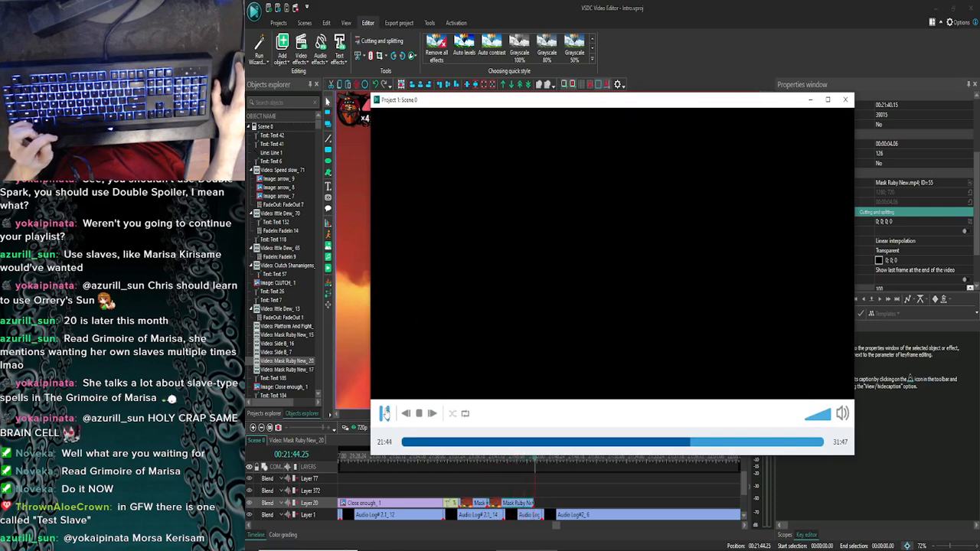
click(846, 99)
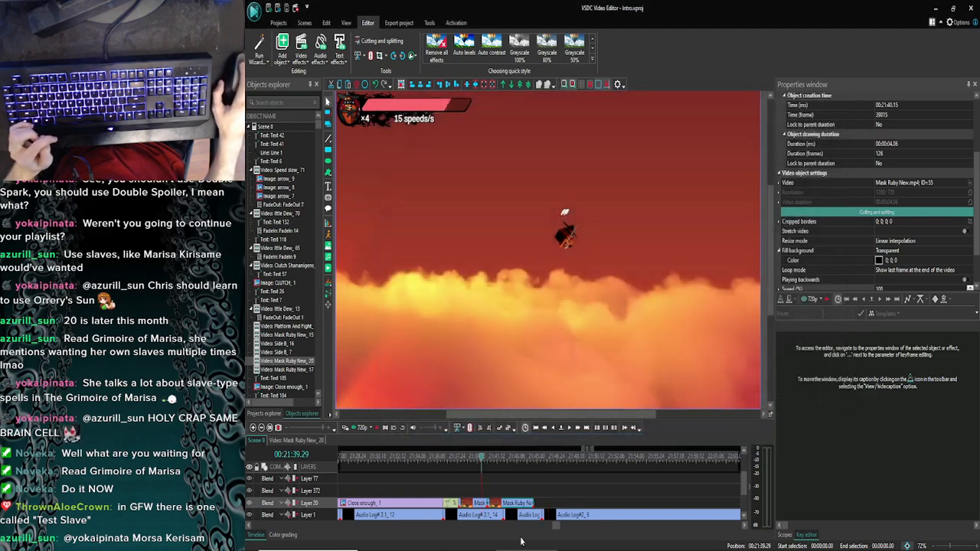
Step: Move the long Side B clip on Layer 20 earlier to 00:22:06.06 and delete the Mask Ruby New clip on Layer 372
scroll(557, 527, down, 5)
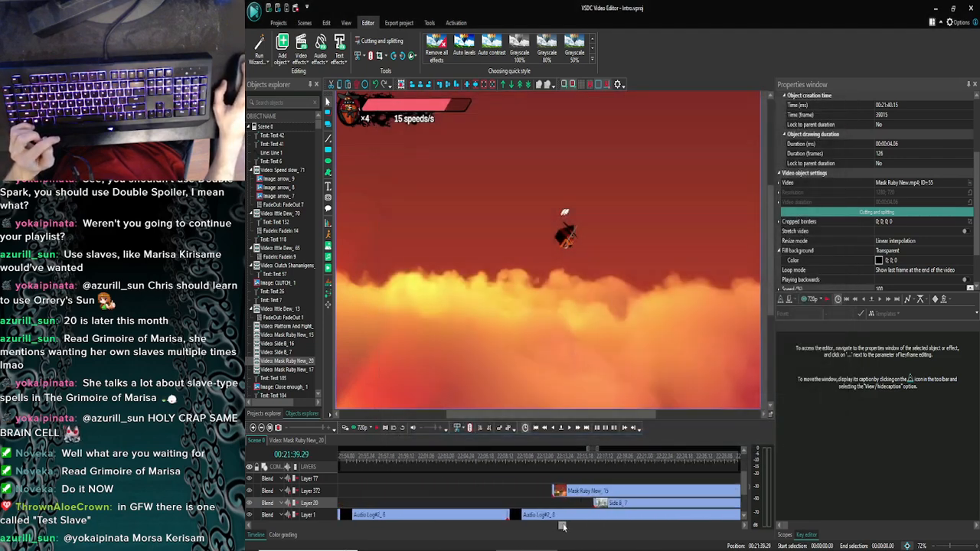
drag(598, 504, 480, 503)
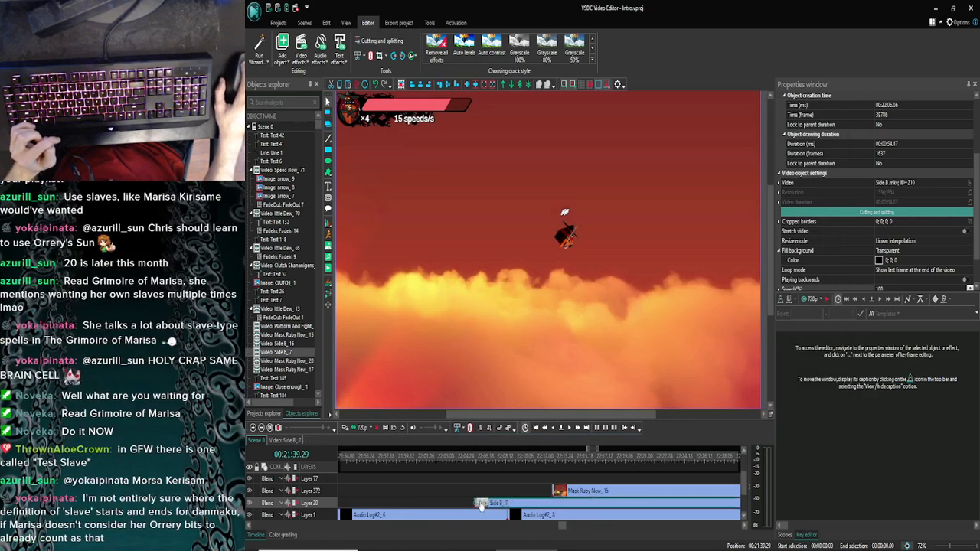
click(585, 494)
key(Delete)
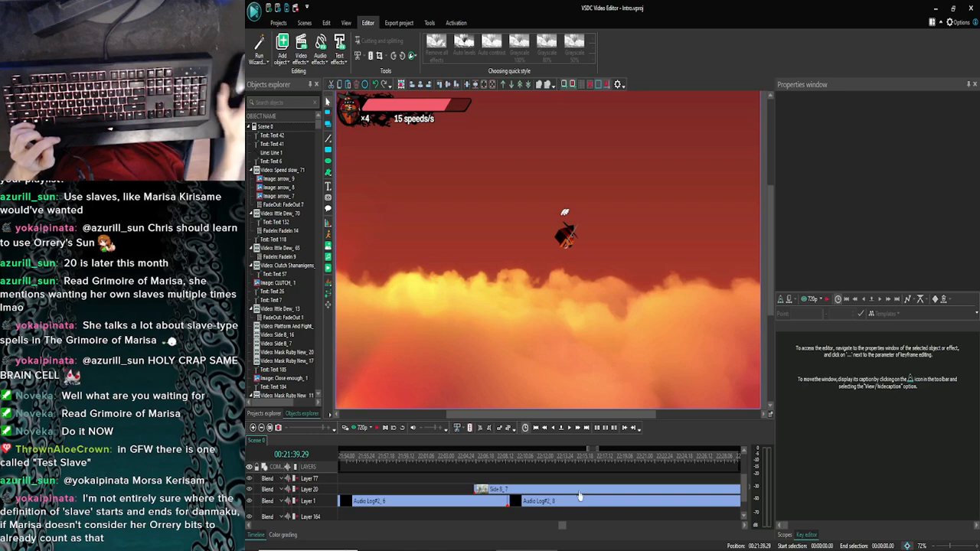
Step: Place the long Side B clip on Layer 20 after the second Mask Ruby New clip, starting at 00:21:45.09
scroll(564, 526, up, 3)
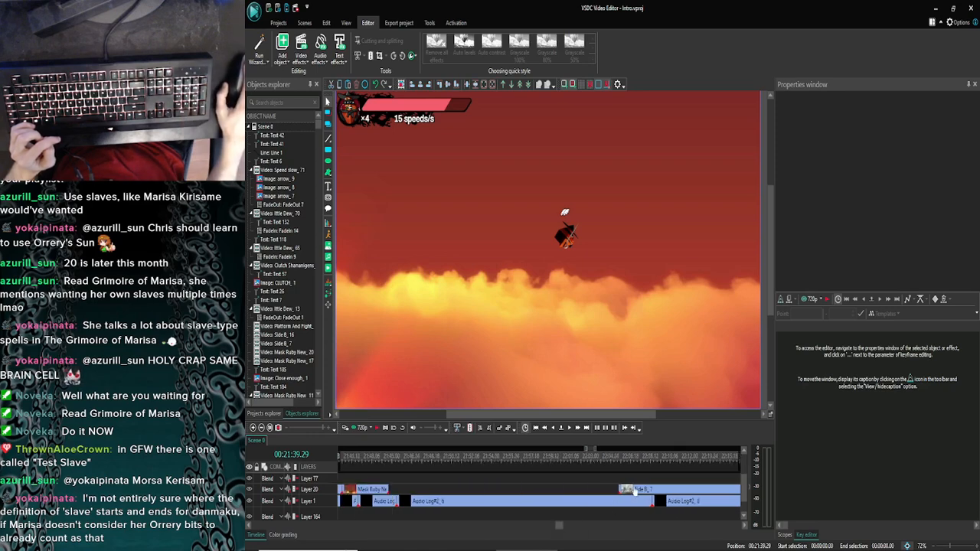
click(555, 494)
drag(555, 494, 419, 490)
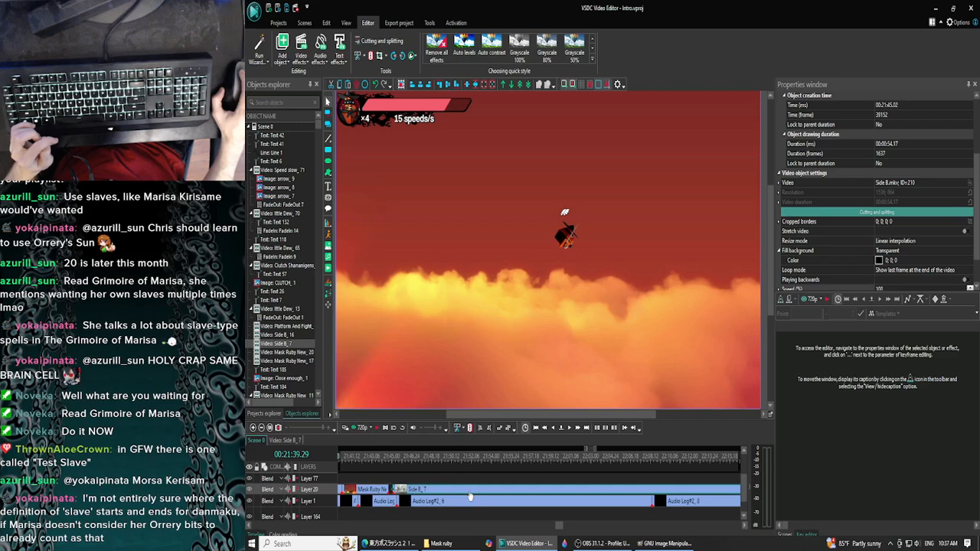
drag(400, 494, 404, 494)
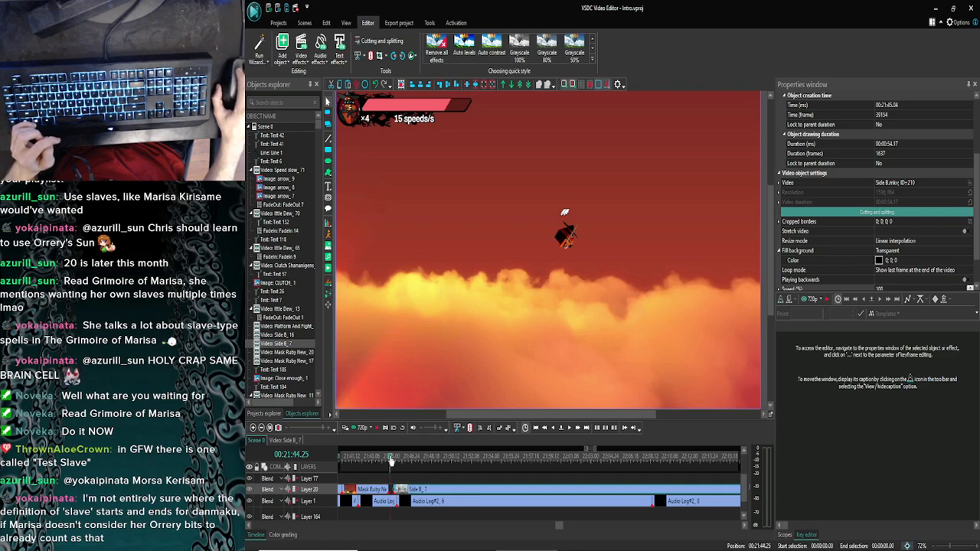
click(391, 458)
click(393, 459)
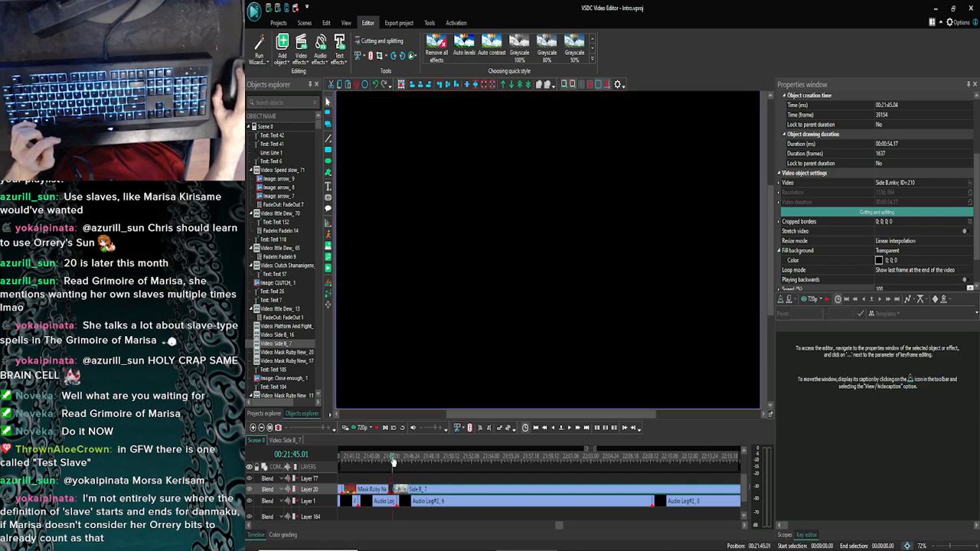
click(395, 458)
mouse_move(403, 491)
mouse_down()
mouse_move(412, 494)
mouse_move(396, 488)
mouse_up()
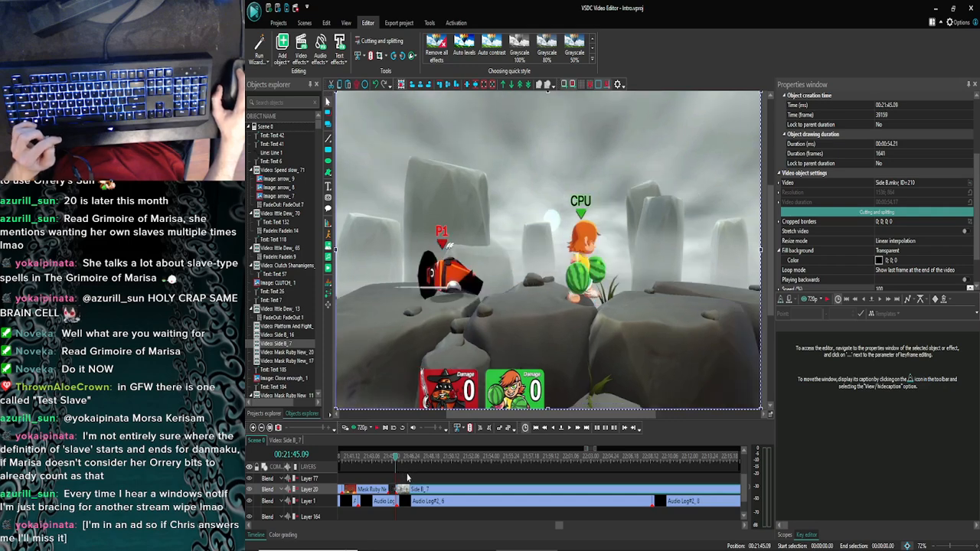
Step: Move the long Side B clip up to Layer 77 and place the slowed Side B clip on Layer 20 at 00:21:45.09
click(262, 428)
click(262, 428)
drag(486, 489, 517, 483)
drag(686, 490, 408, 493)
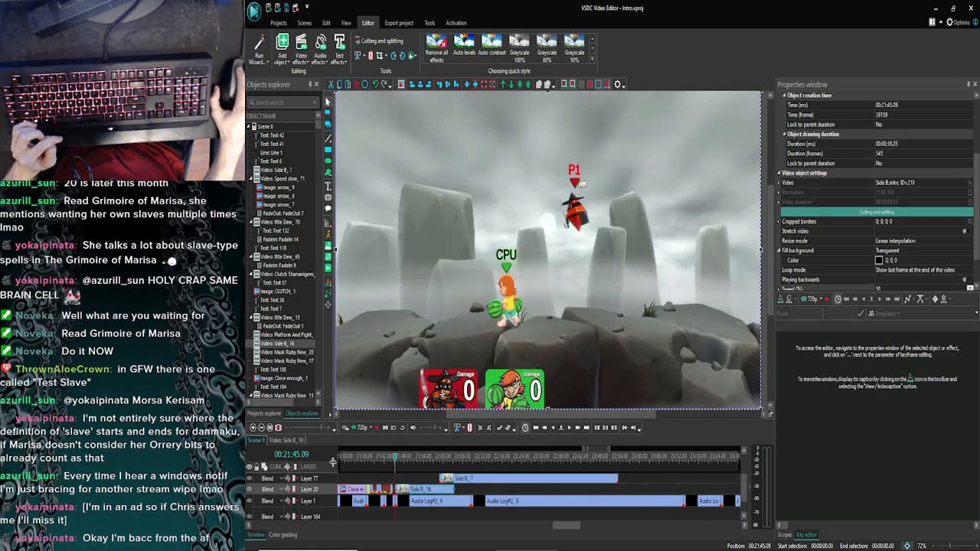
Step: Advance the playhead frame by frame to 00:21:45.14 and move the slowed Side B clip on Layer 20 to start there
click(255, 428)
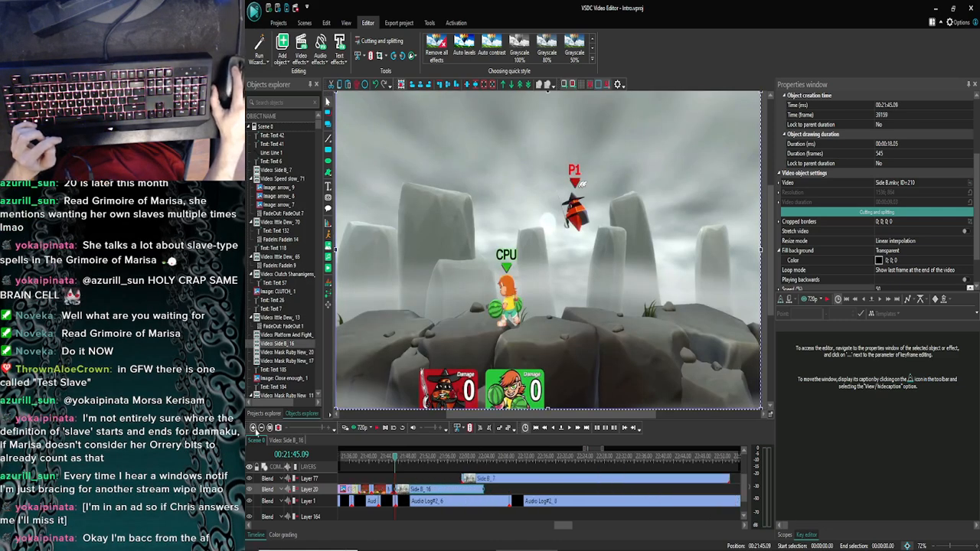
click(254, 427)
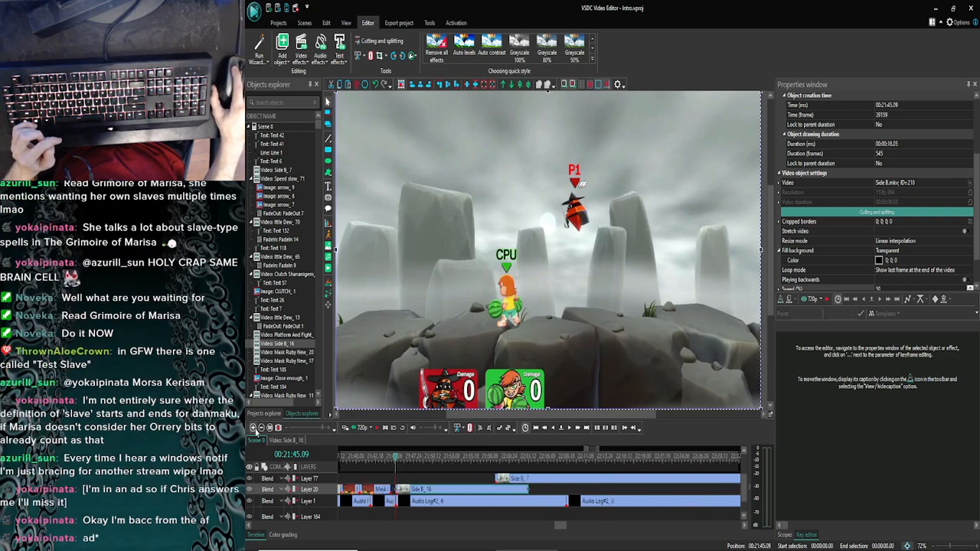
click(255, 428)
click(254, 428)
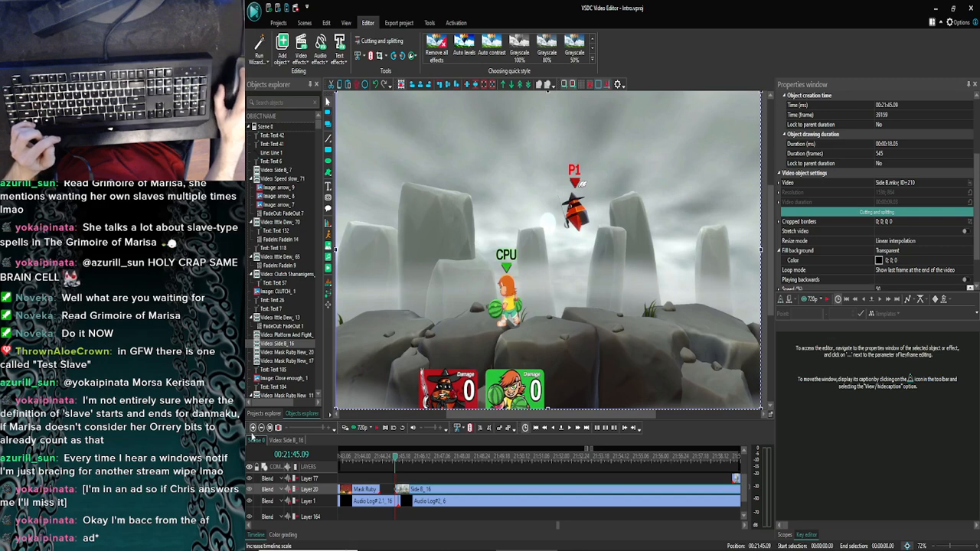
mouse_move(387, 543)
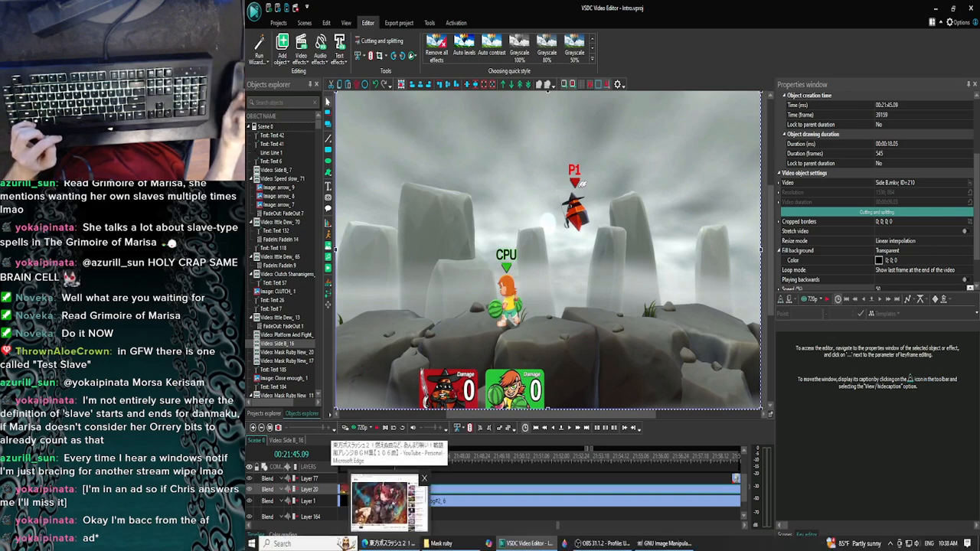
click(568, 432)
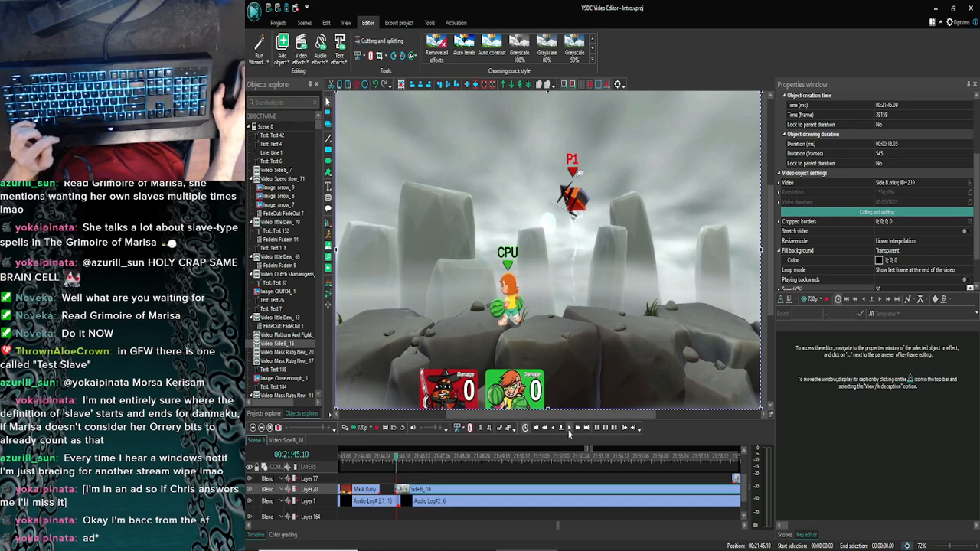
click(568, 432)
click(568, 432)
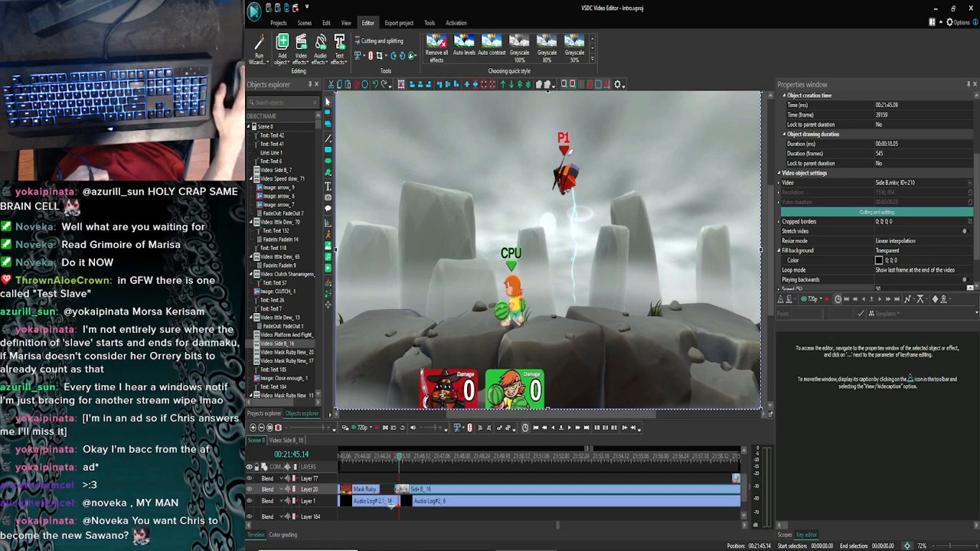
drag(409, 494, 414, 494)
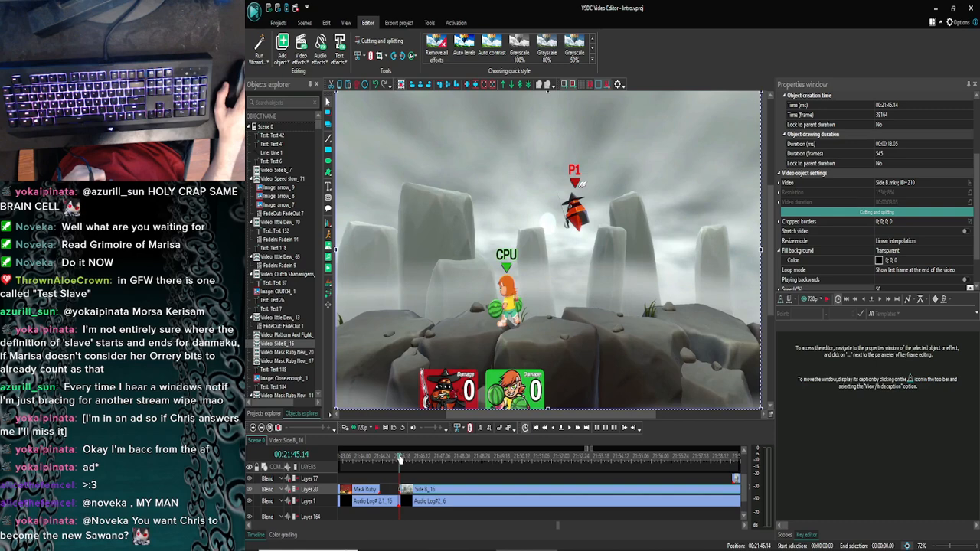
Step: Shift the slowed Side B clip to start at 00:21:45.13, in line with the audio log clip below, and check its first frame
click(399, 458)
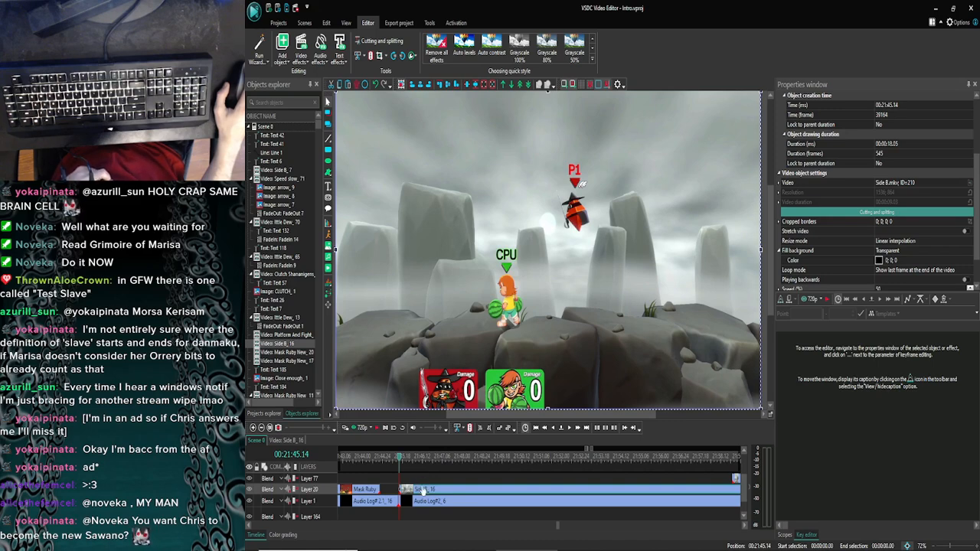
click(395, 462)
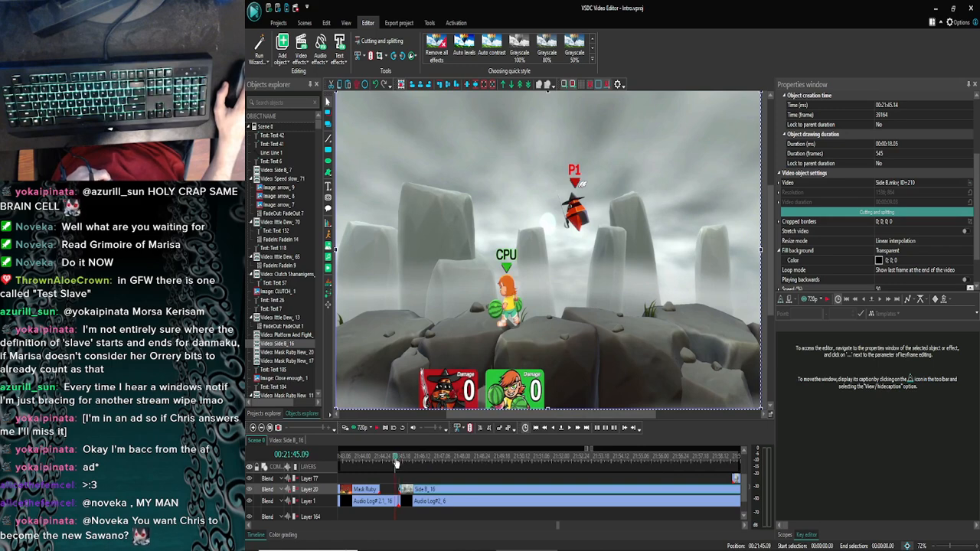
click(253, 427)
click(254, 428)
drag(430, 496, 427, 497)
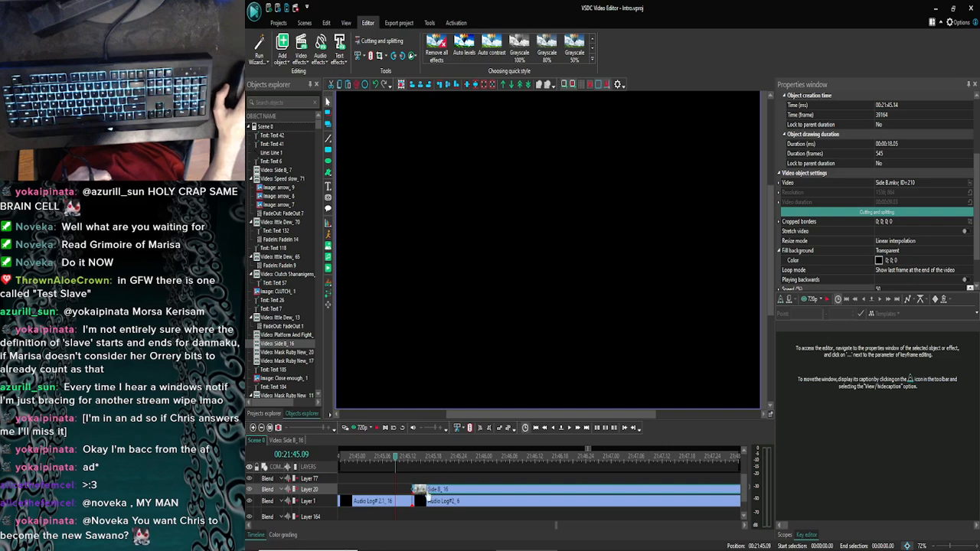
drag(398, 461, 415, 463)
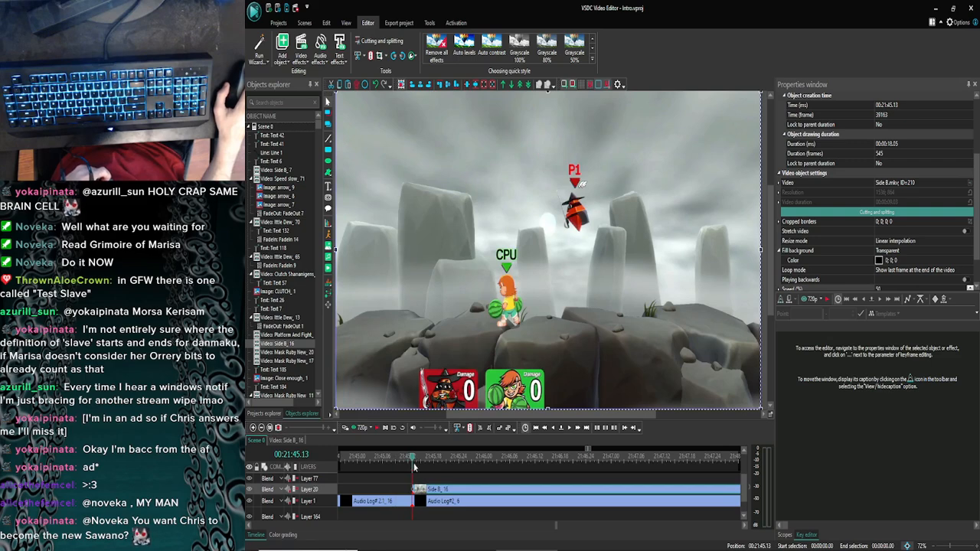
Step: Examine the slowed Side B clip's footage from its start up to 00:21:50.11
click(261, 428)
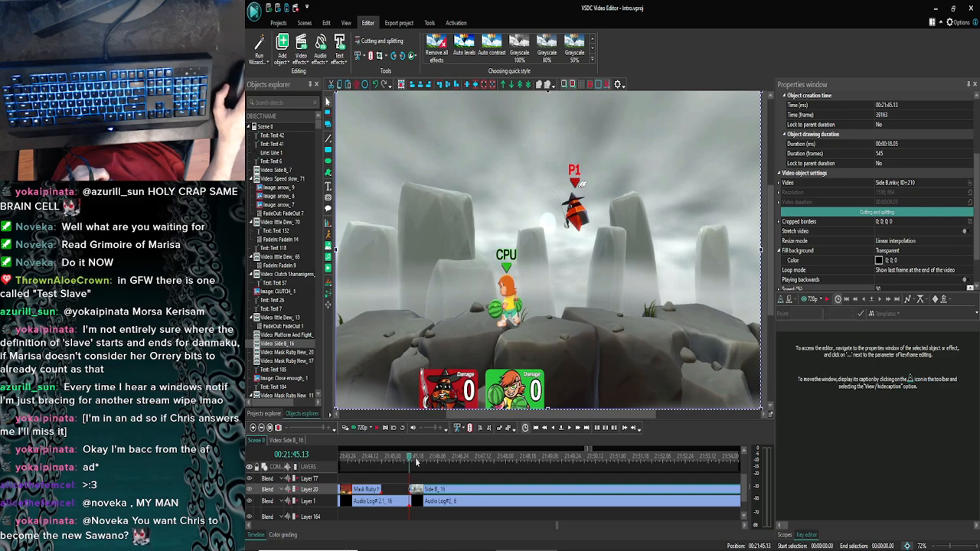
click(570, 429)
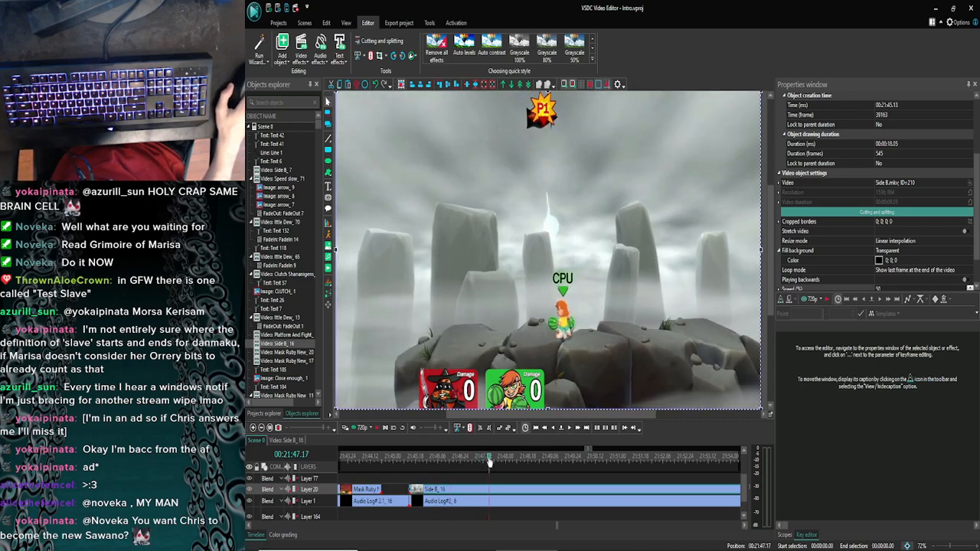
click(578, 428)
click(577, 428)
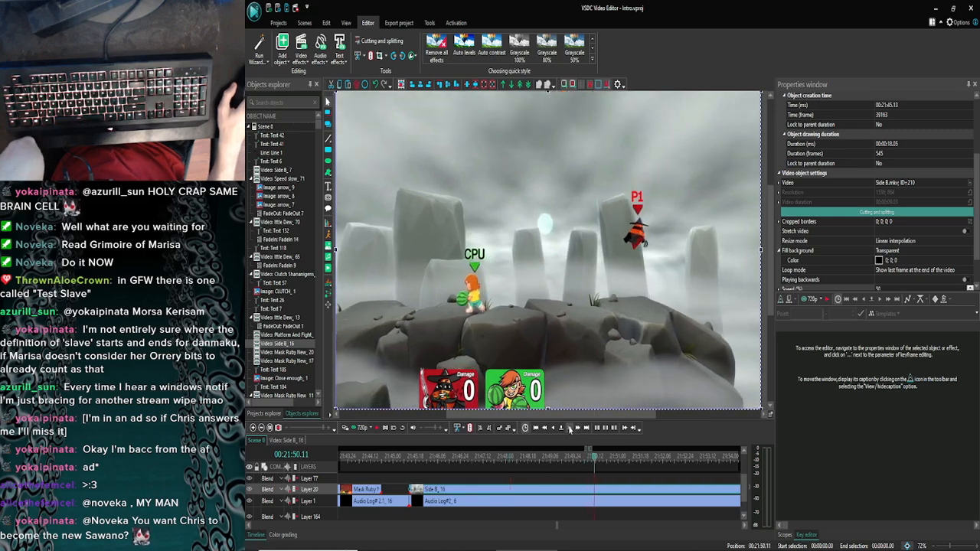
Step: Preview the slowed Side B clip in the scene from 00:21:45.11
drag(594, 465, 419, 469)
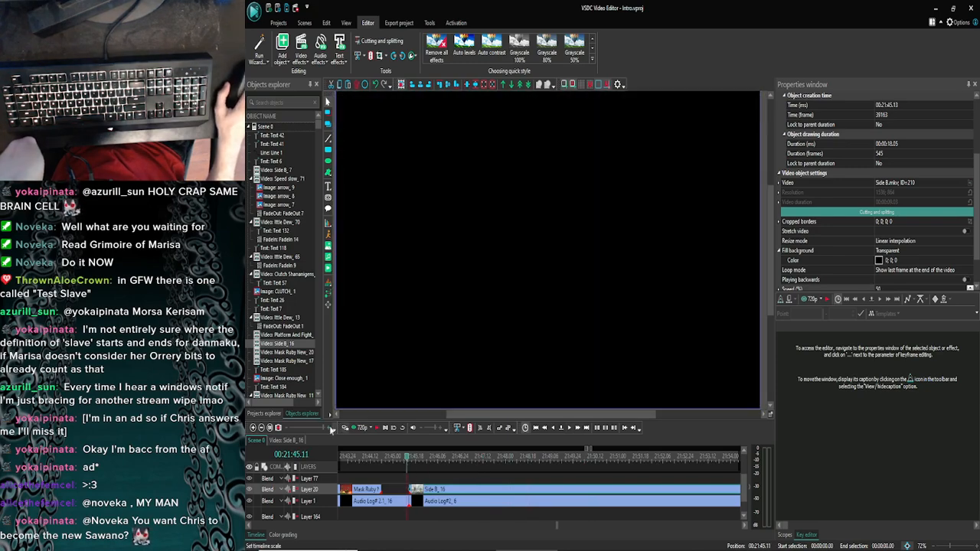
click(355, 428)
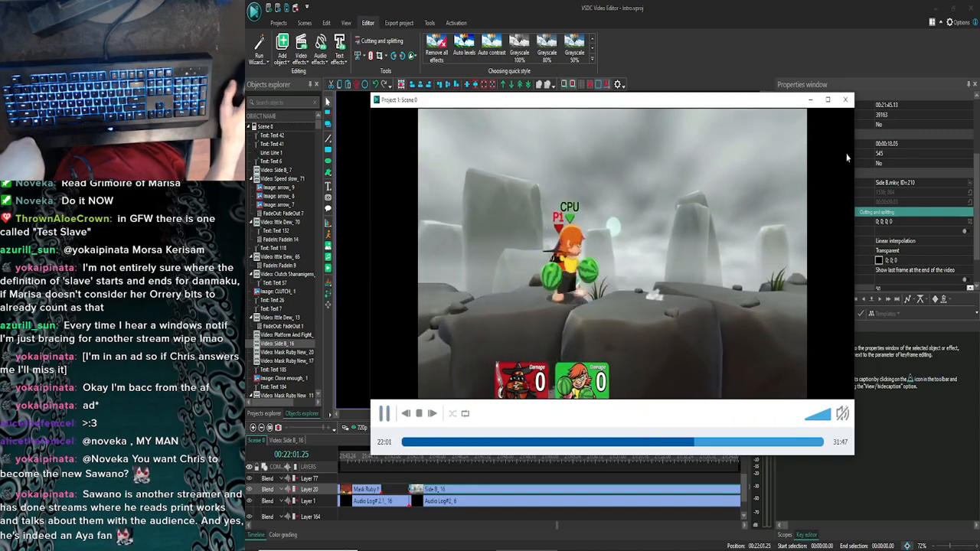
key(Escape)
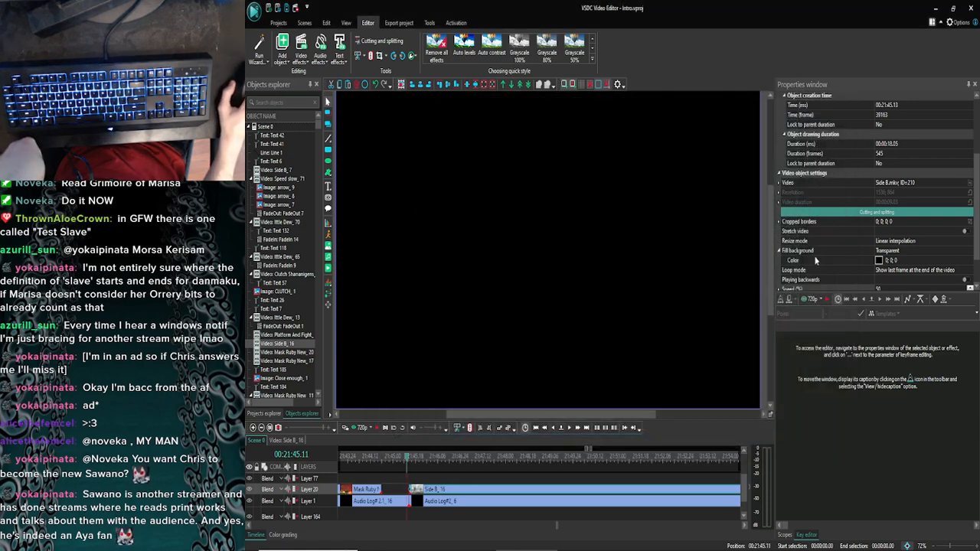
Step: Set the playback speed of the Side B clip on Layer 20 to 100%
scroll(971, 228, down, 2)
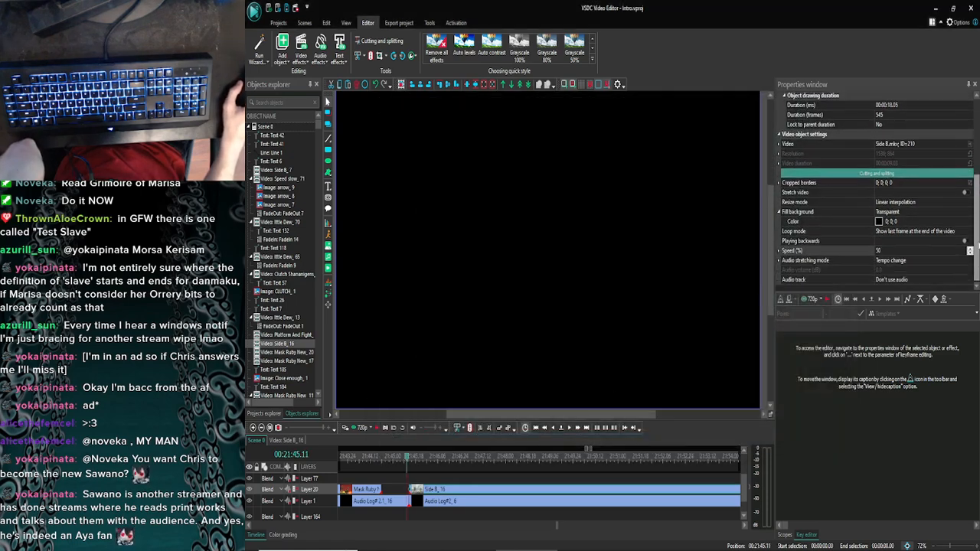
click(894, 249)
key(BackSpace)
key(BackSpace)
text(100)
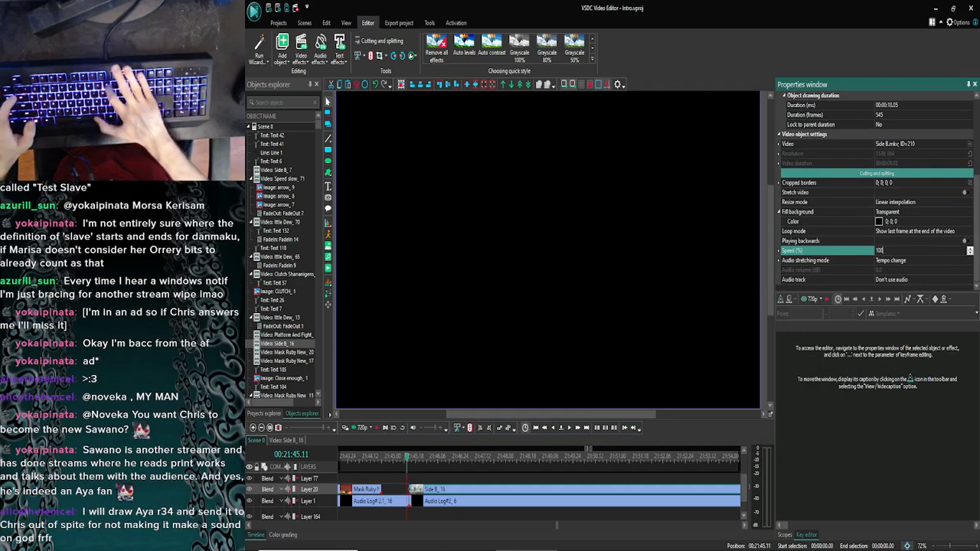
key(Return)
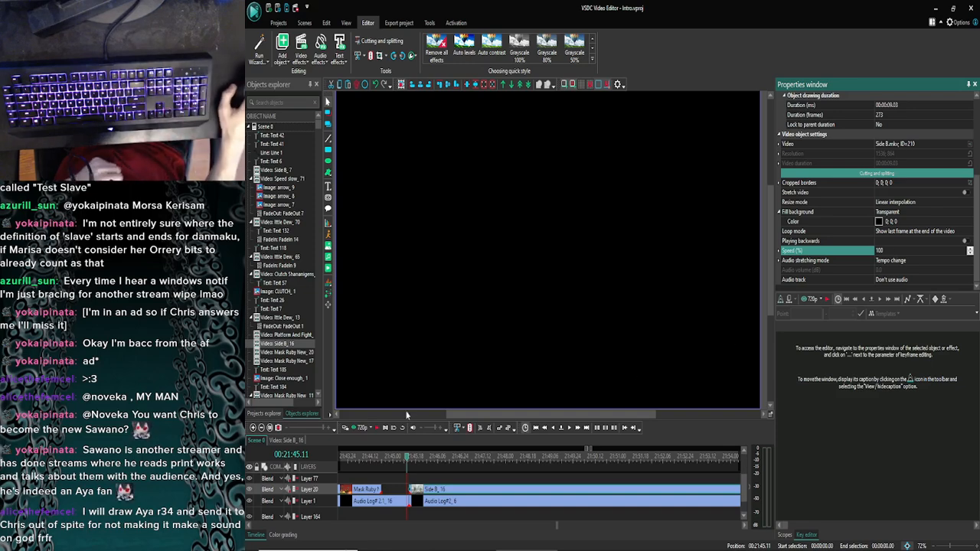
click(261, 428)
click(261, 428)
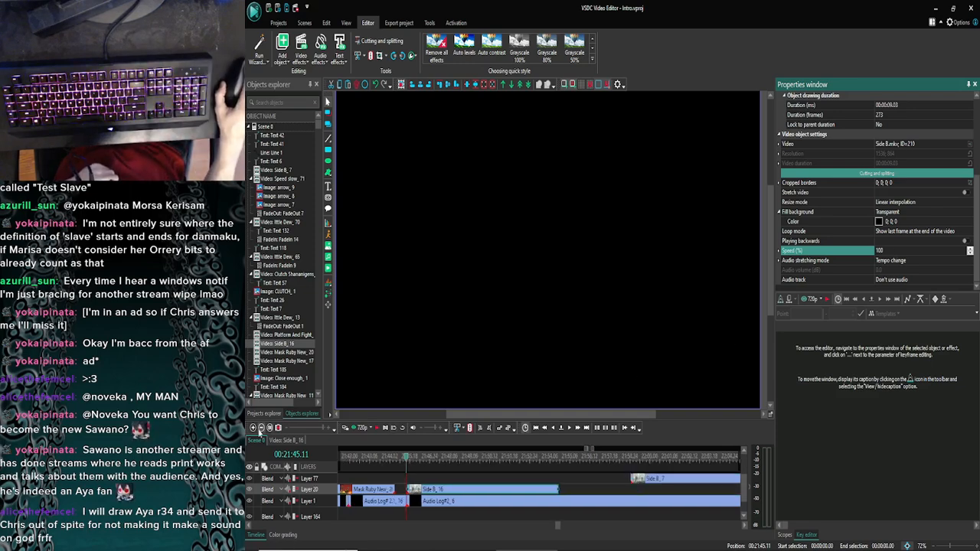
Step: Move the short Side B clip further along Layer 20 and place the long Side B clip from Layer 77 there, starting at 00:21:45.13
click(261, 428)
click(261, 429)
click(406, 459)
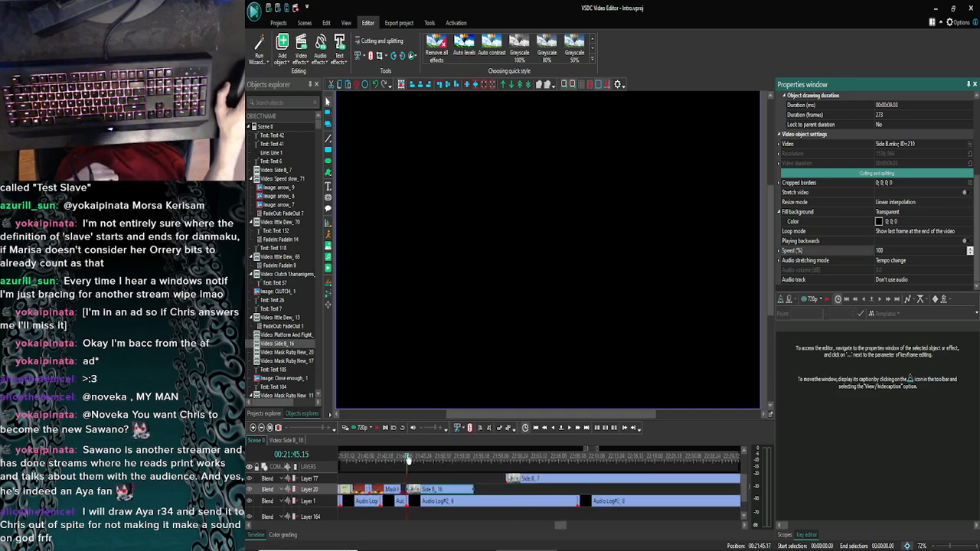
click(439, 460)
click(261, 429)
click(261, 428)
click(261, 429)
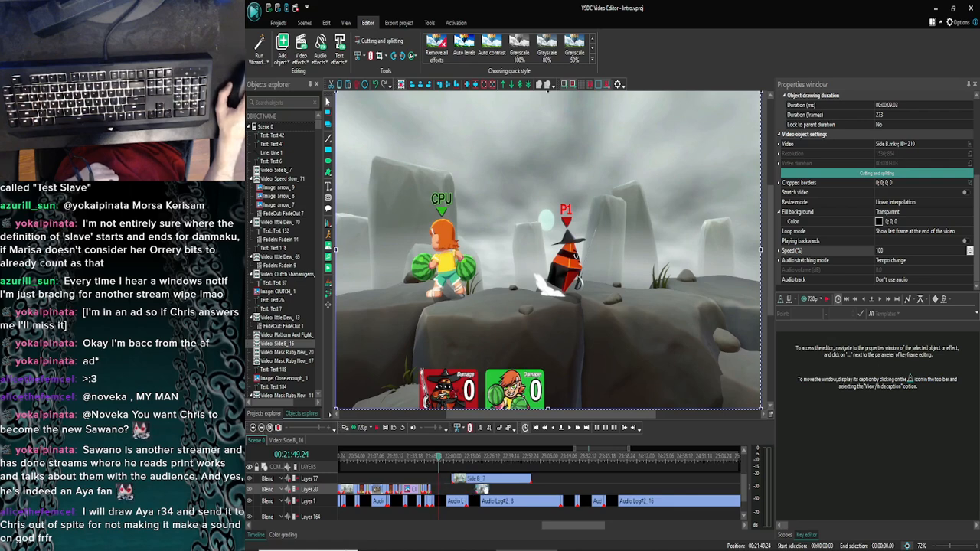
drag(498, 479, 483, 488)
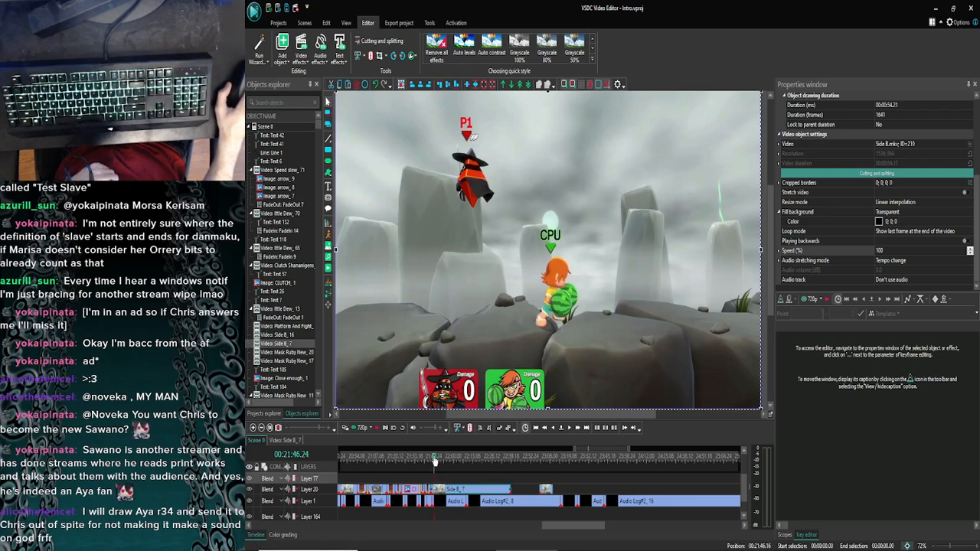
click(253, 429)
click(253, 429)
click(254, 428)
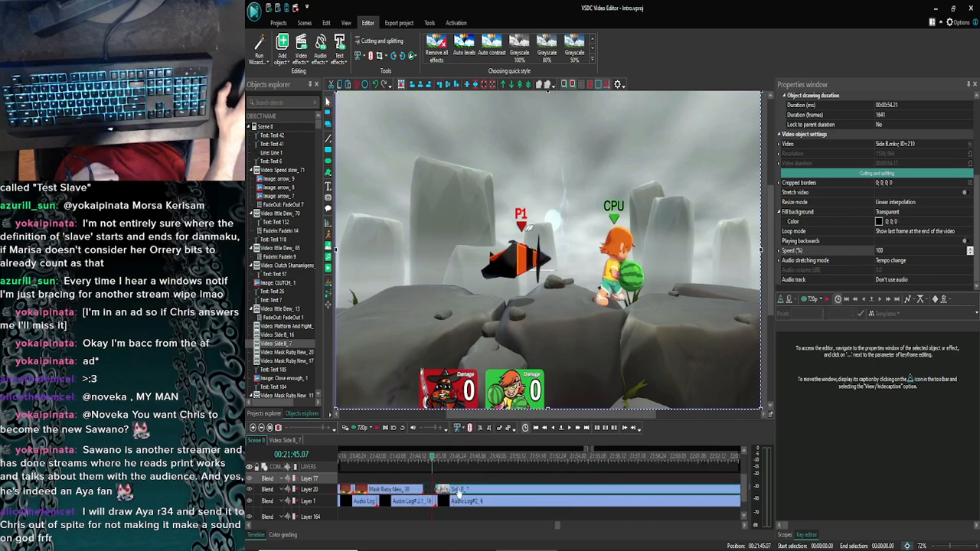
click(459, 543)
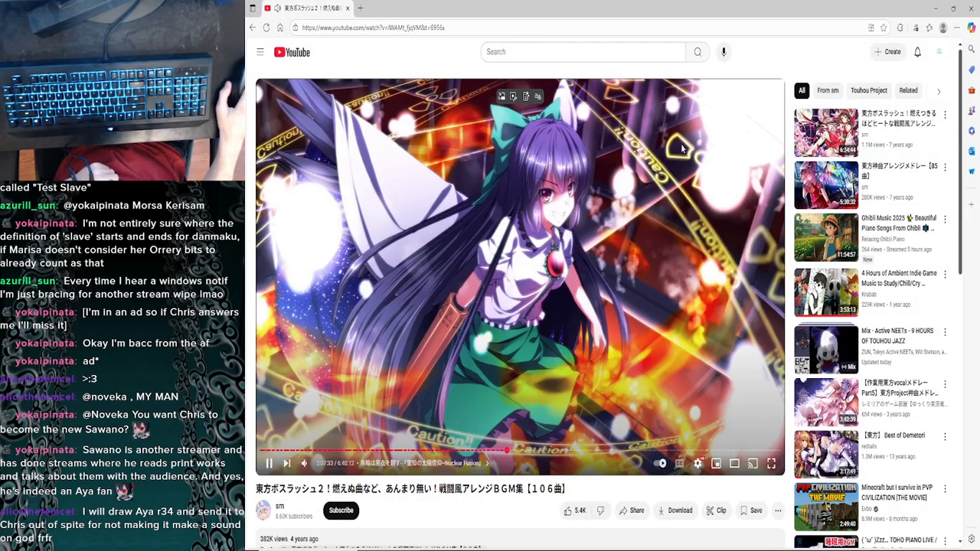
click(934, 8)
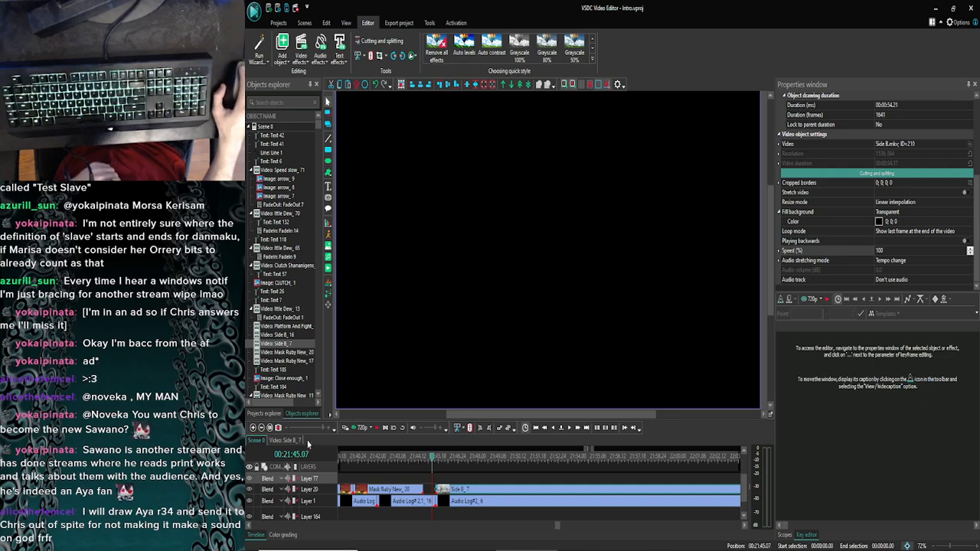
Step: Examine the long Side B clip's footage frame by frame from its start at 00:21:45.13 to just past 00:21:49.08
click(254, 428)
click(254, 428)
click(255, 428)
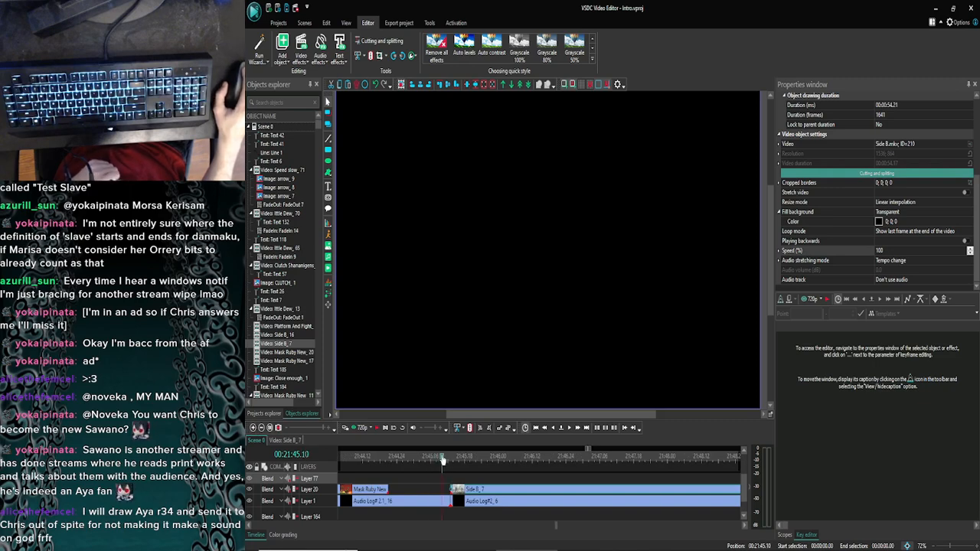
click(452, 459)
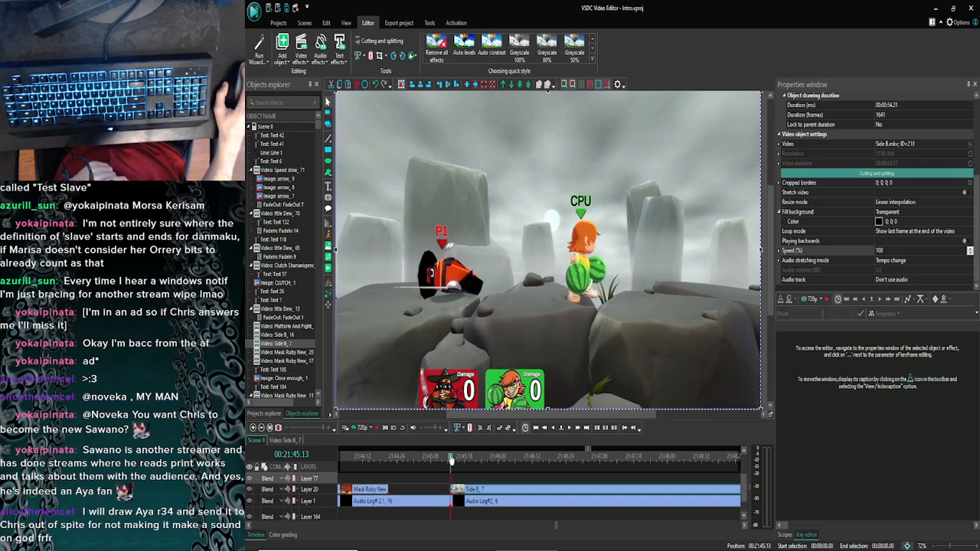
click(569, 432)
click(555, 429)
click(570, 428)
click(569, 429)
click(569, 428)
click(570, 429)
click(569, 429)
click(569, 429)
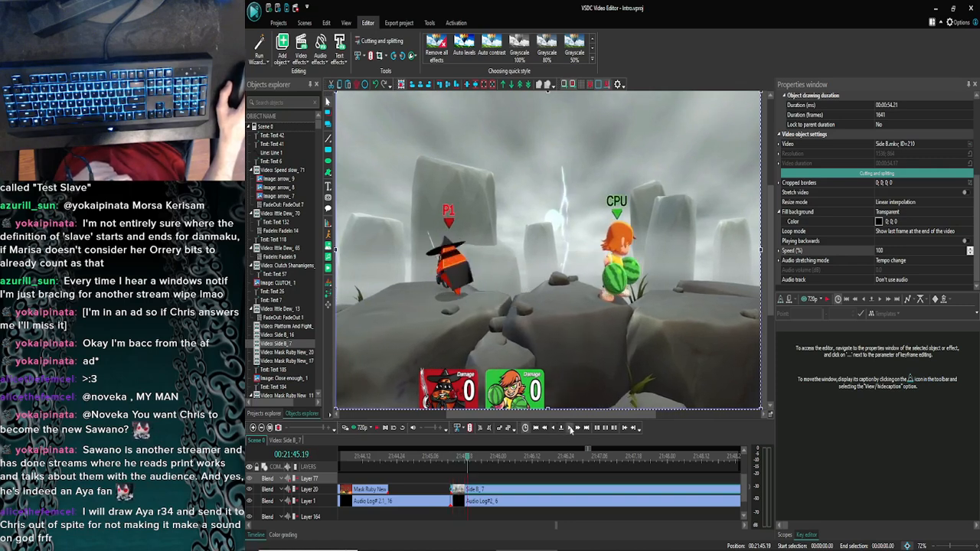
click(569, 428)
click(569, 429)
click(570, 428)
click(570, 428)
click(570, 428)
click(570, 429)
click(570, 429)
click(570, 429)
click(569, 429)
click(570, 428)
click(569, 428)
click(569, 428)
click(569, 428)
click(569, 429)
click(570, 428)
click(569, 429)
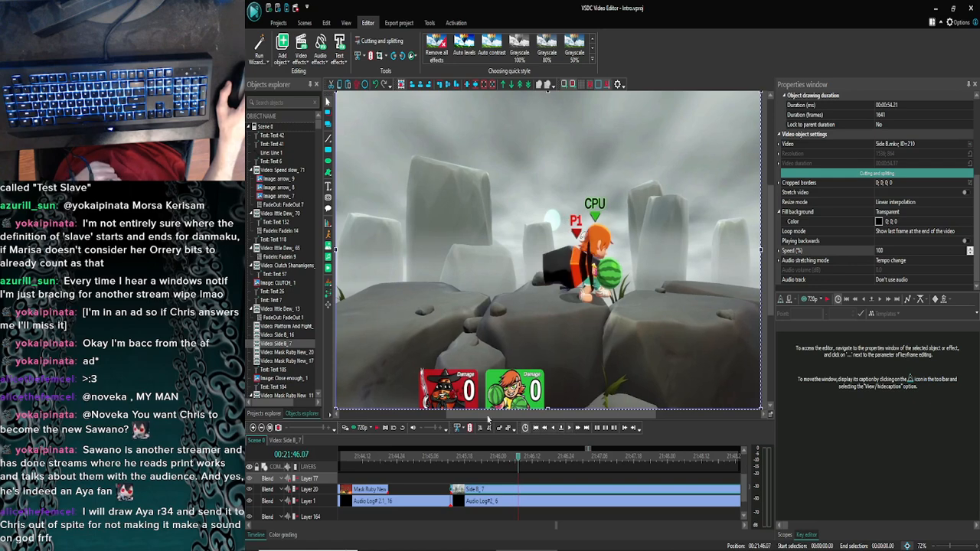
click(261, 428)
click(260, 427)
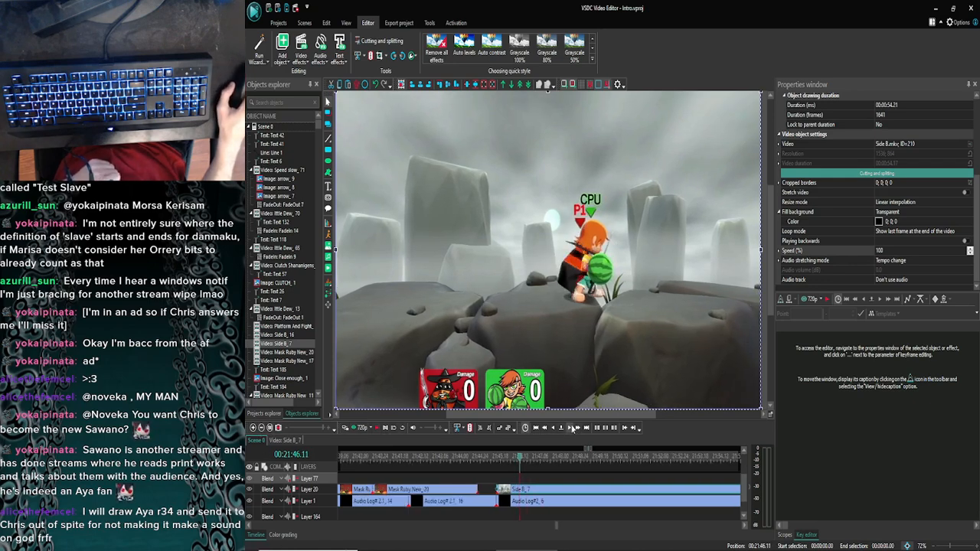
click(571, 428)
click(571, 429)
click(571, 428)
click(571, 429)
click(571, 429)
click(571, 429)
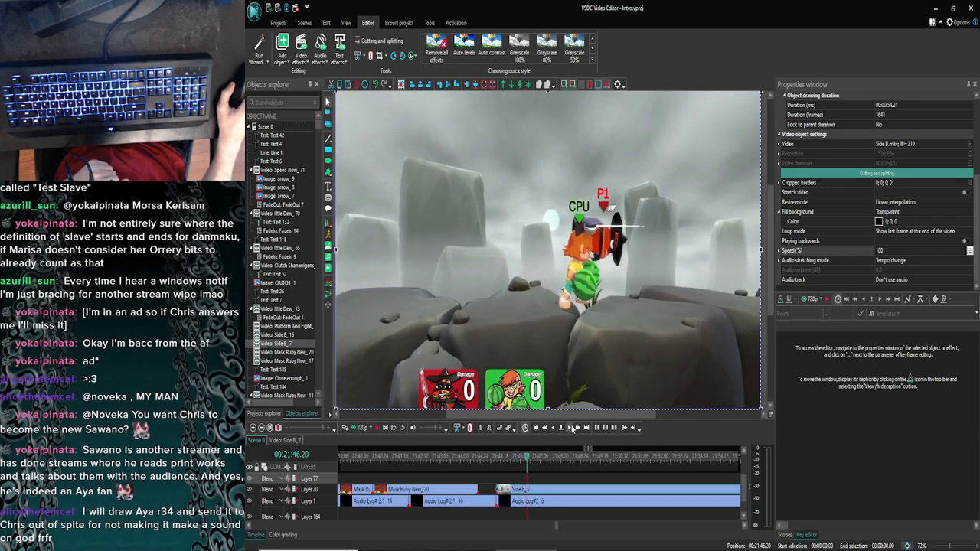
click(571, 428)
click(571, 429)
click(571, 429)
click(571, 428)
click(571, 428)
click(571, 429)
click(571, 428)
click(571, 429)
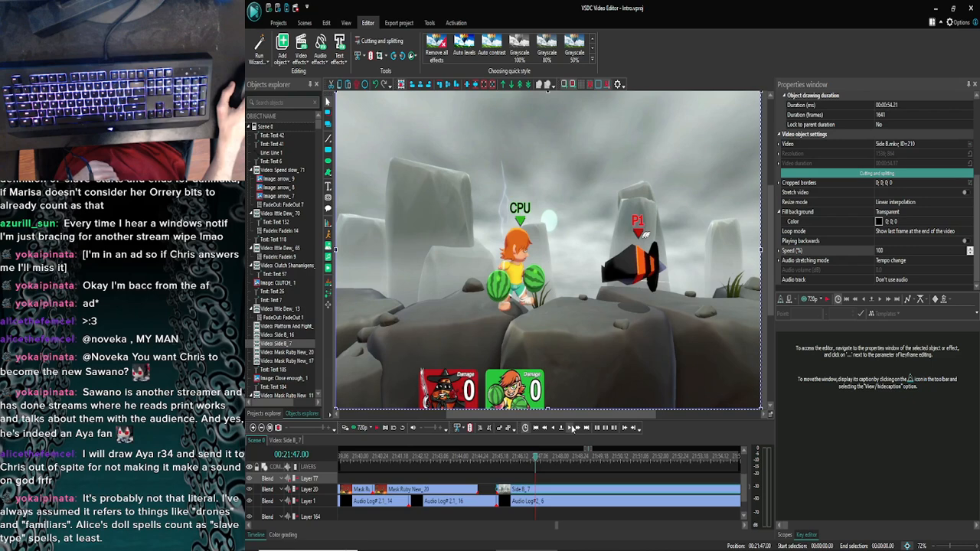
click(571, 429)
click(571, 428)
click(571, 429)
click(571, 429)
click(571, 429)
click(571, 429)
click(571, 429)
click(571, 428)
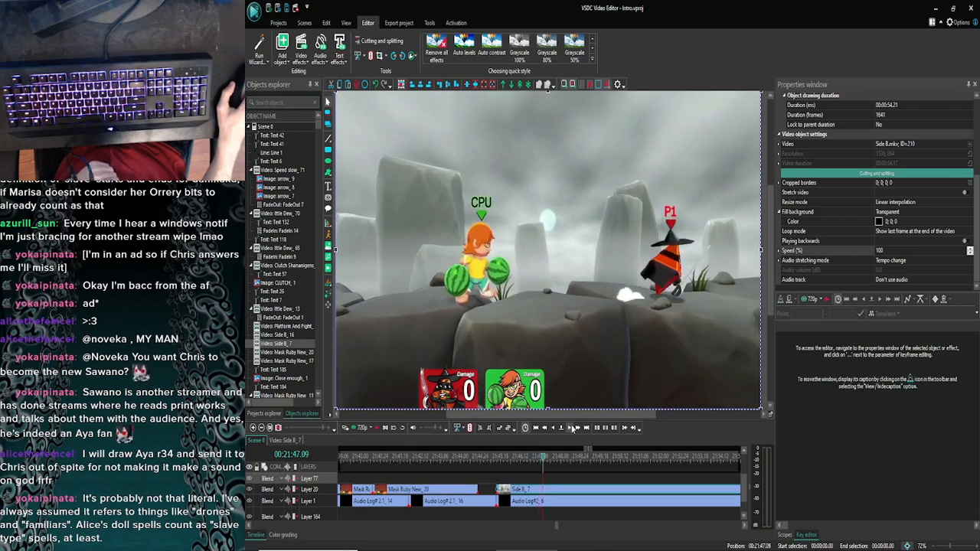
click(571, 429)
click(571, 428)
click(571, 429)
click(571, 428)
click(571, 429)
click(571, 428)
click(571, 429)
click(571, 429)
click(571, 429)
click(571, 429)
click(571, 429)
click(571, 429)
click(571, 429)
click(571, 428)
click(571, 428)
click(571, 429)
click(571, 429)
click(571, 429)
click(571, 429)
click(571, 429)
click(571, 429)
click(571, 428)
click(571, 428)
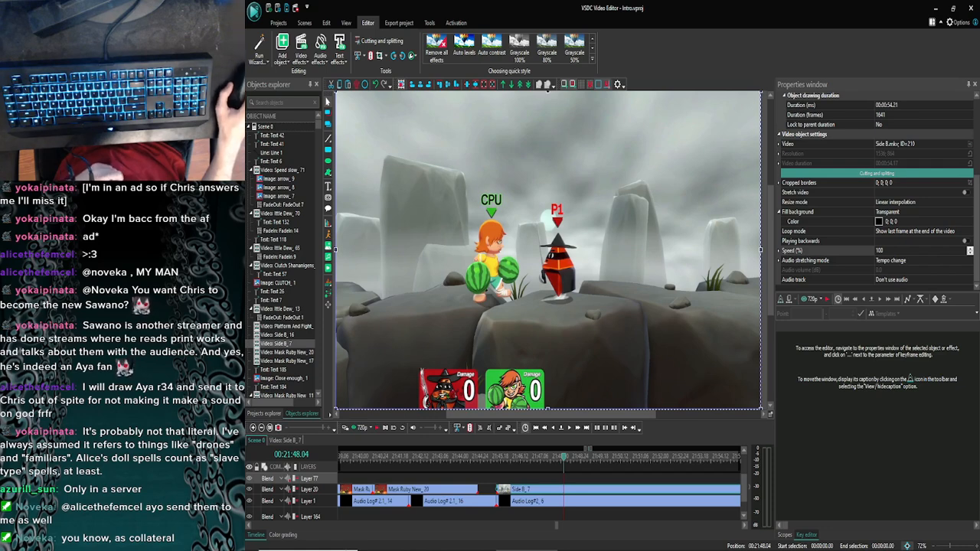
click(568, 432)
click(569, 432)
click(570, 432)
click(570, 432)
click(570, 433)
click(570, 433)
click(570, 433)
click(571, 433)
click(570, 433)
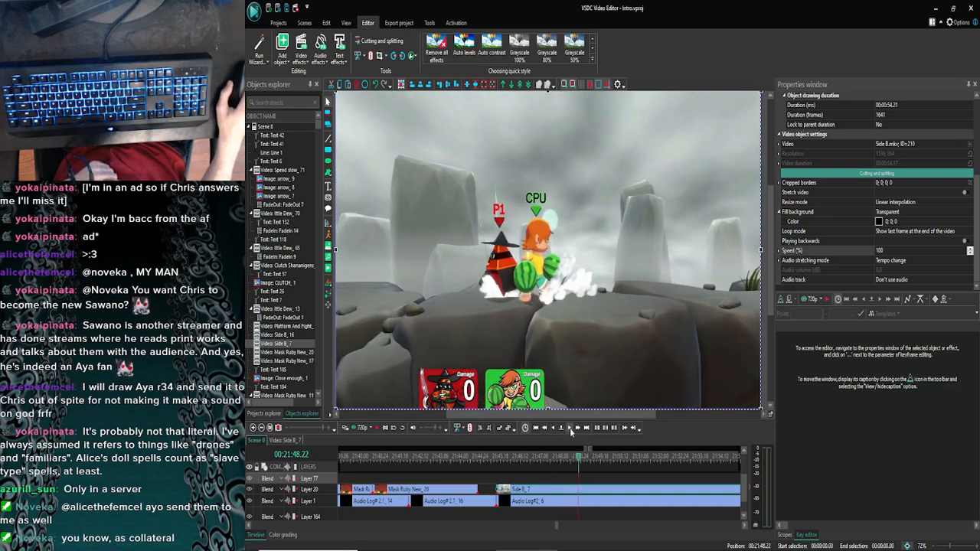
click(571, 433)
click(570, 432)
click(570, 433)
click(571, 433)
click(570, 432)
click(570, 432)
click(571, 432)
click(571, 432)
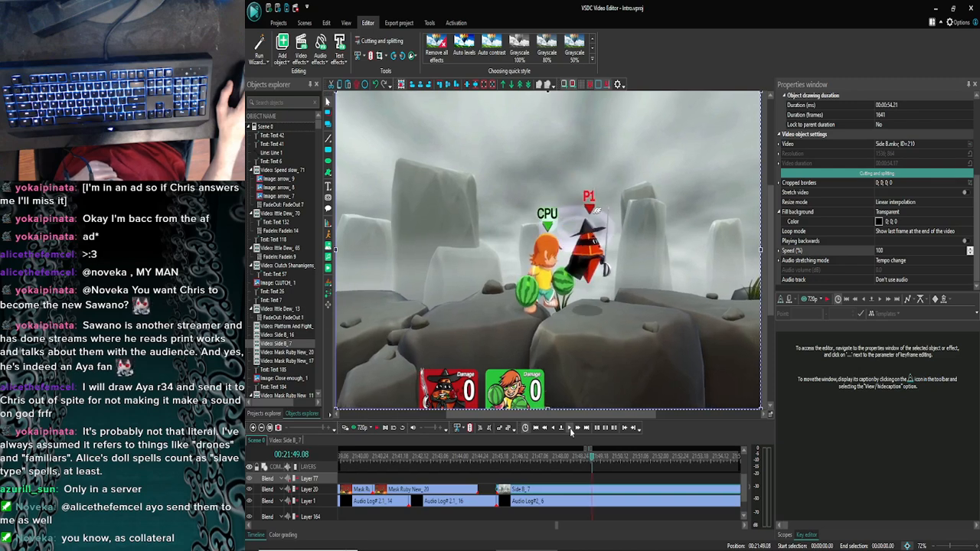
click(571, 433)
click(570, 432)
click(571, 432)
click(570, 432)
click(570, 433)
click(571, 433)
click(571, 432)
click(571, 433)
click(570, 432)
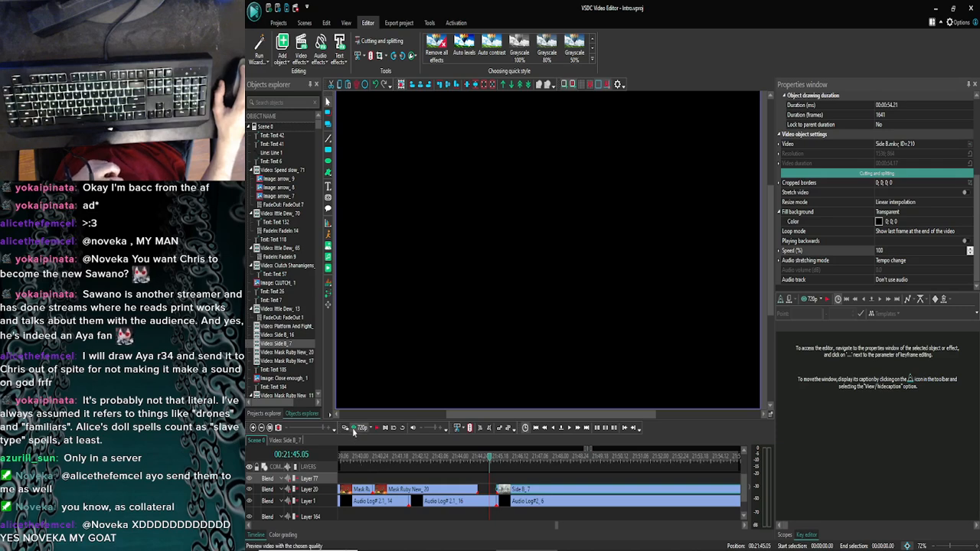
Step: Preview the scene from 00:21:45.05 through the long Side B clip, and close the preview
click(353, 428)
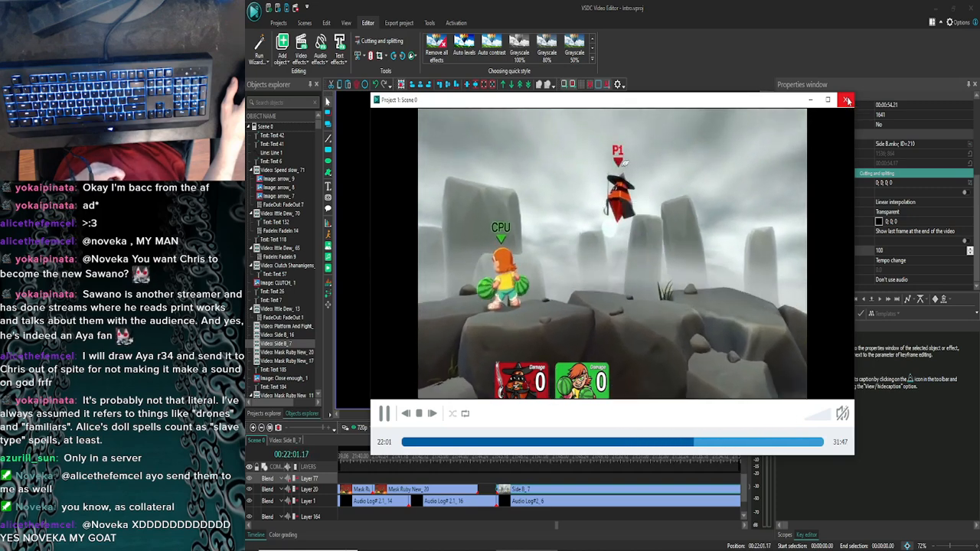
click(846, 100)
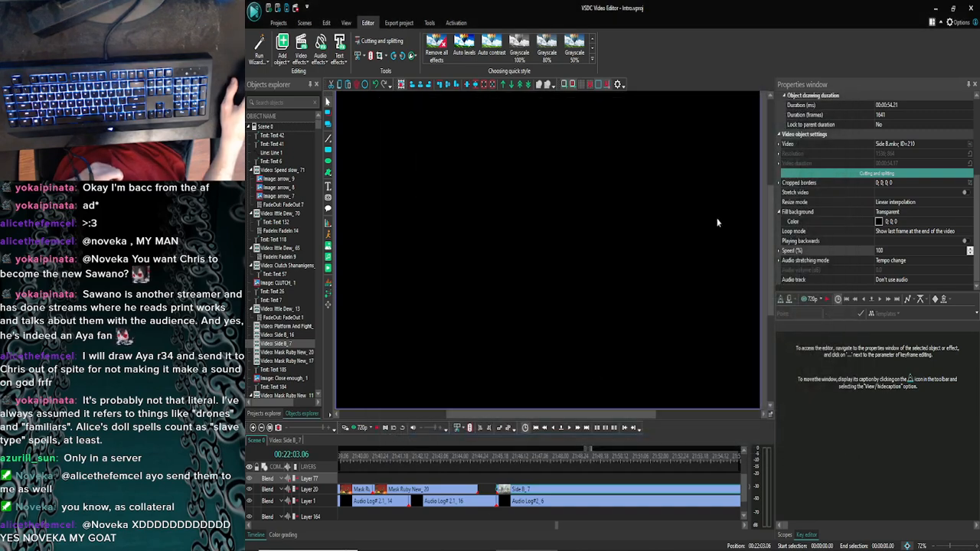
Step: Locate the frame at 00:21:50.03 in the long Side B clip and split the clip there
drag(490, 458, 498, 459)
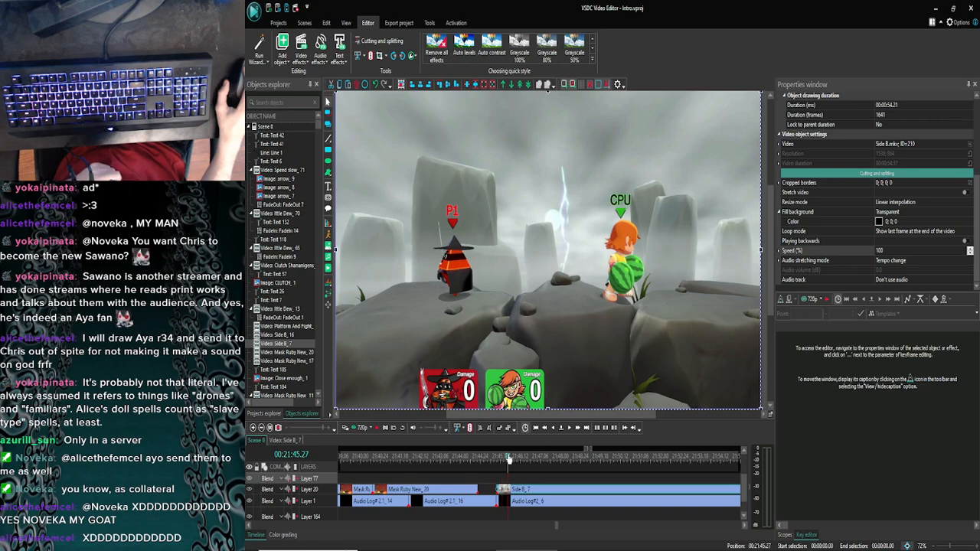
click(577, 428)
click(671, 164)
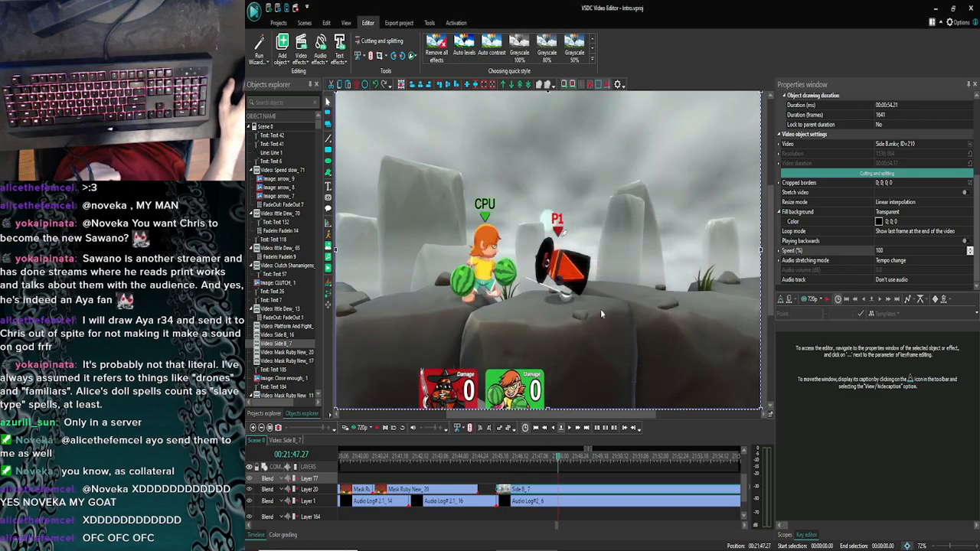
click(577, 428)
click(577, 429)
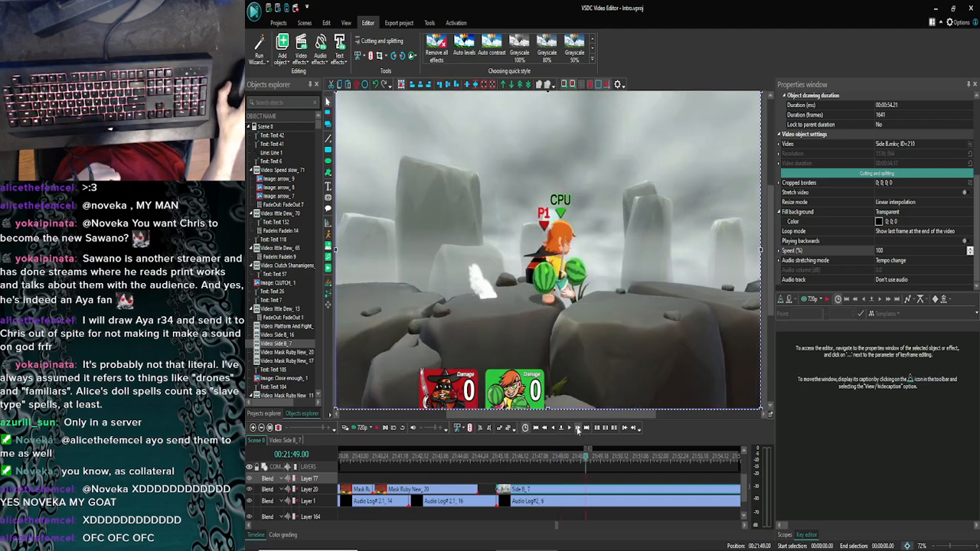
click(577, 428)
click(570, 429)
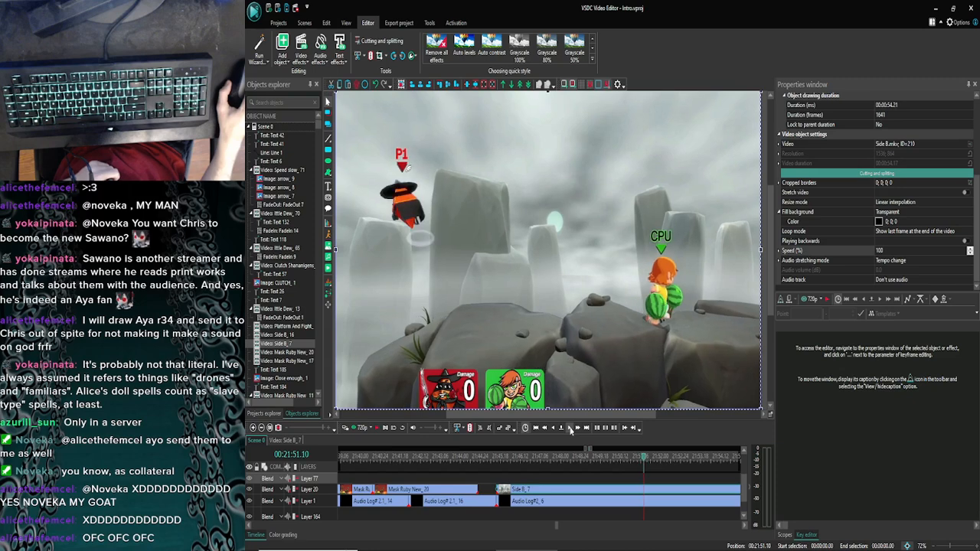
double_click(553, 431)
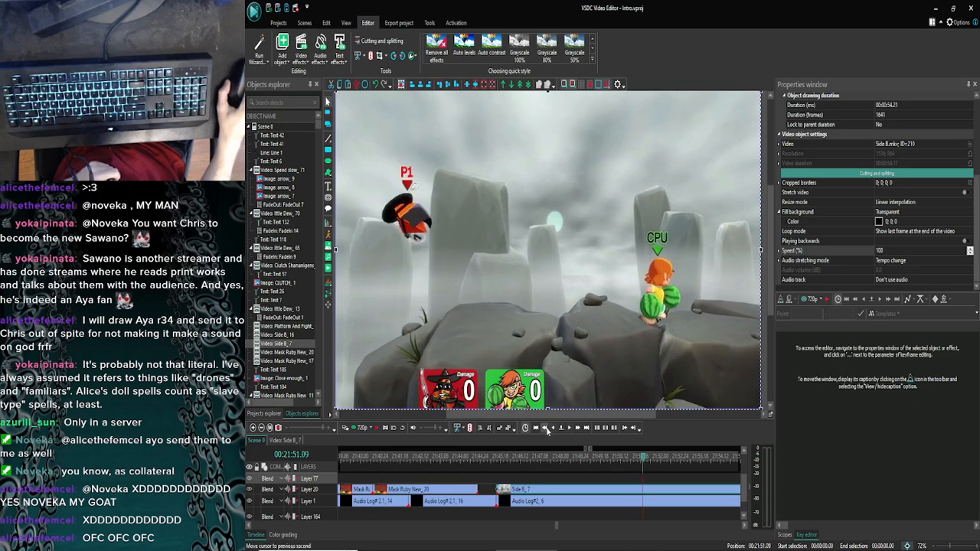
click(546, 430)
click(570, 429)
click(570, 430)
click(570, 429)
click(570, 429)
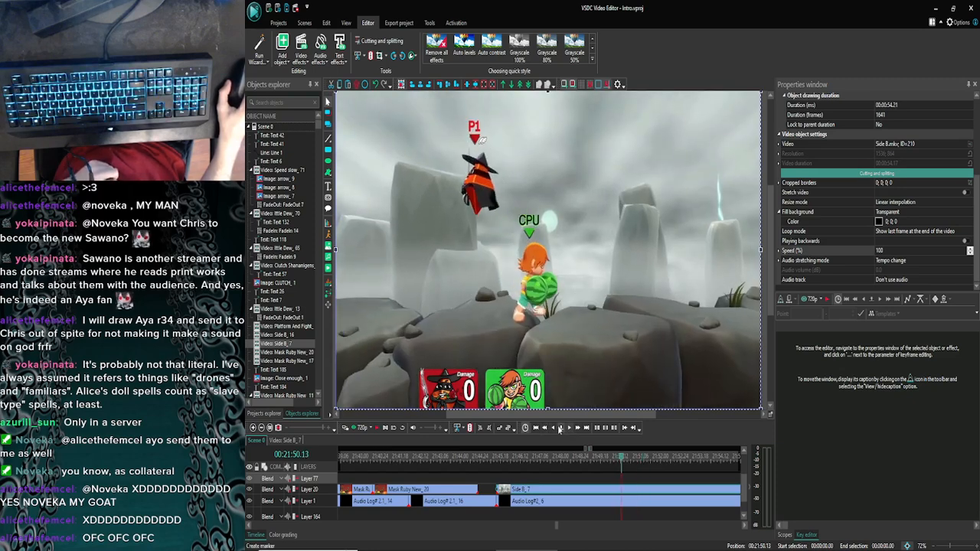
click(561, 429)
click(673, 170)
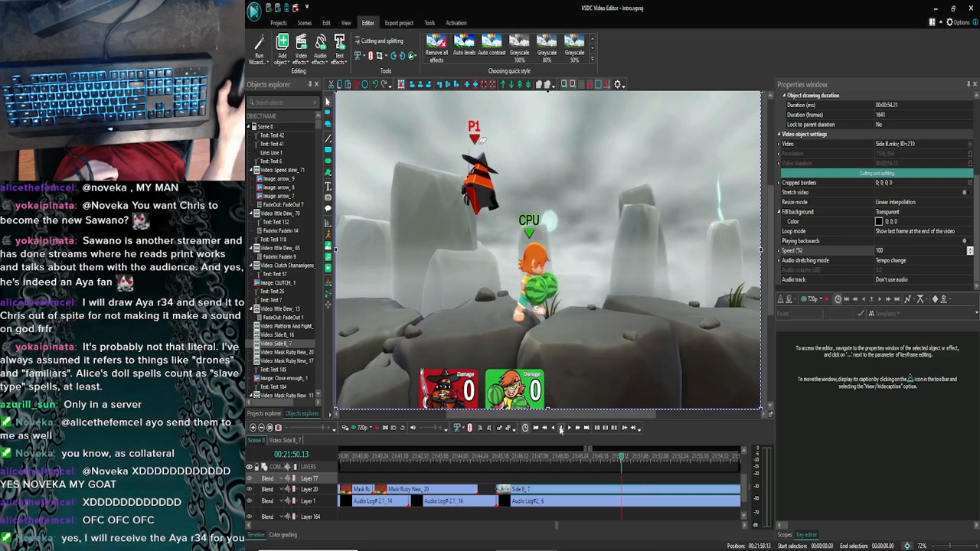
double_click(555, 429)
double_click(555, 429)
double_click(555, 429)
click(555, 429)
click(555, 429)
click(555, 429)
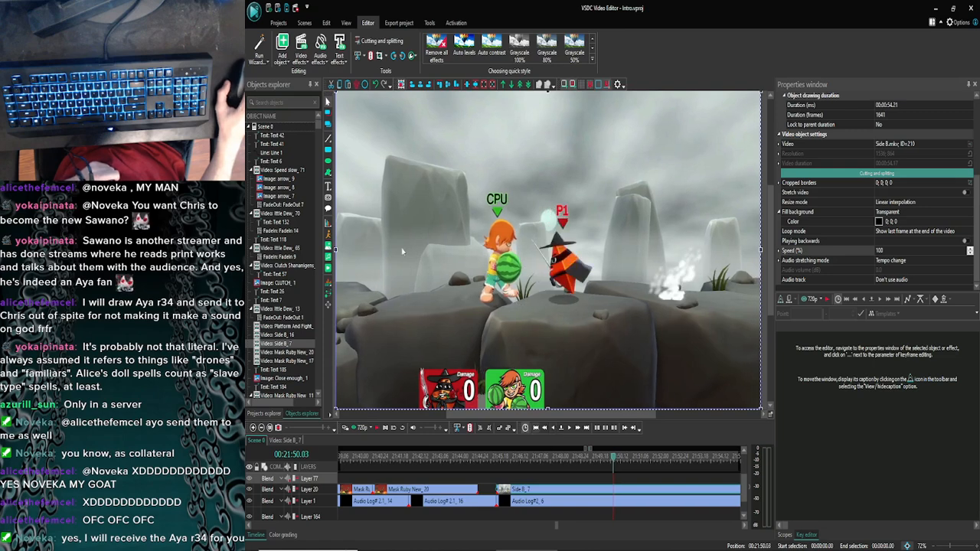
click(369, 57)
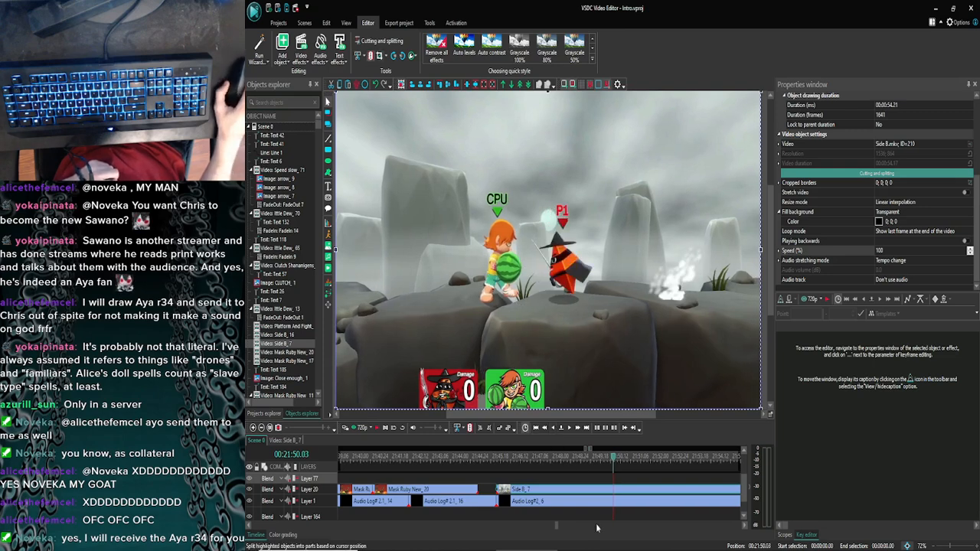
Step: Split the Side B clip again one frame further at 00:21:50.04 and delete the section before the one-frame piece
click(569, 429)
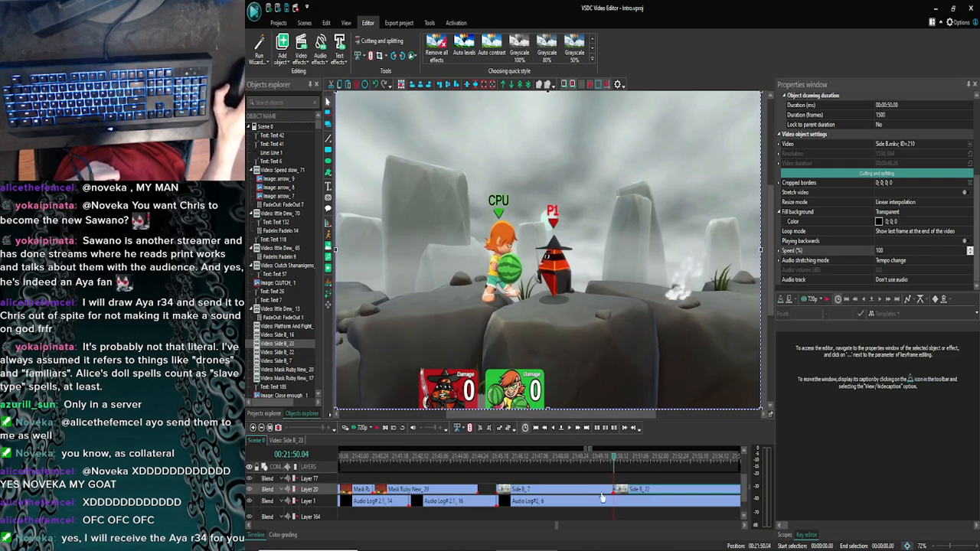
click(599, 493)
key(Delete)
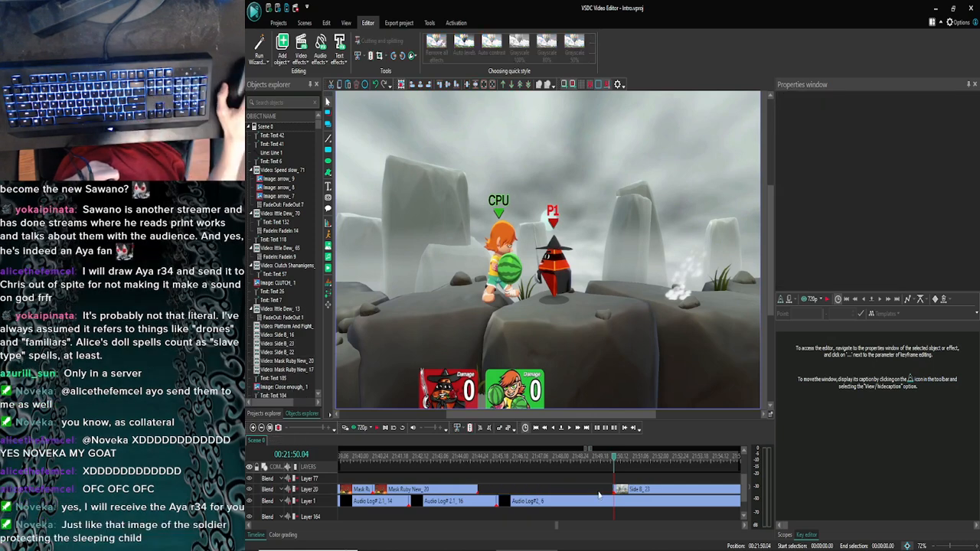
Step: Extend the one-frame Side B piece toward earlier time to a duration of 20 frames
scroll(551, 516, up, 4)
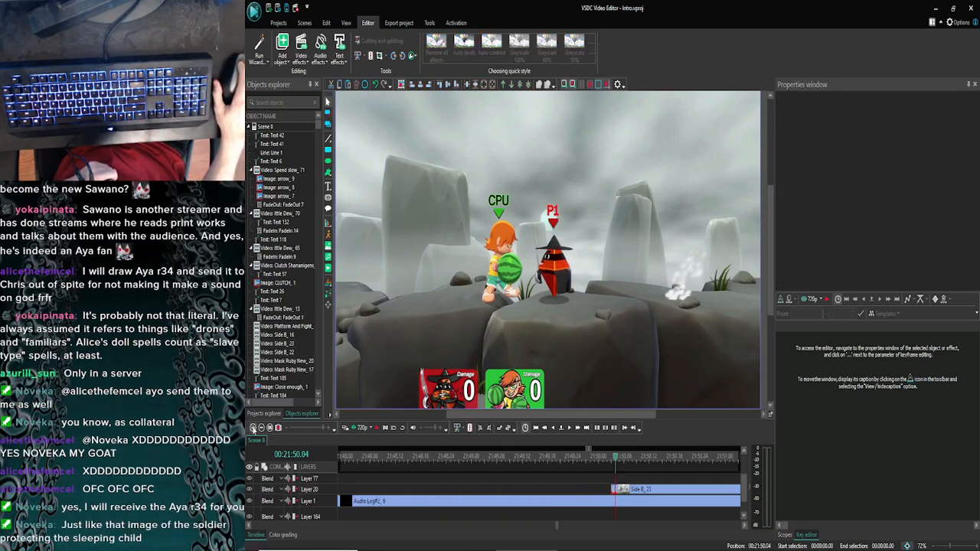
click(615, 489)
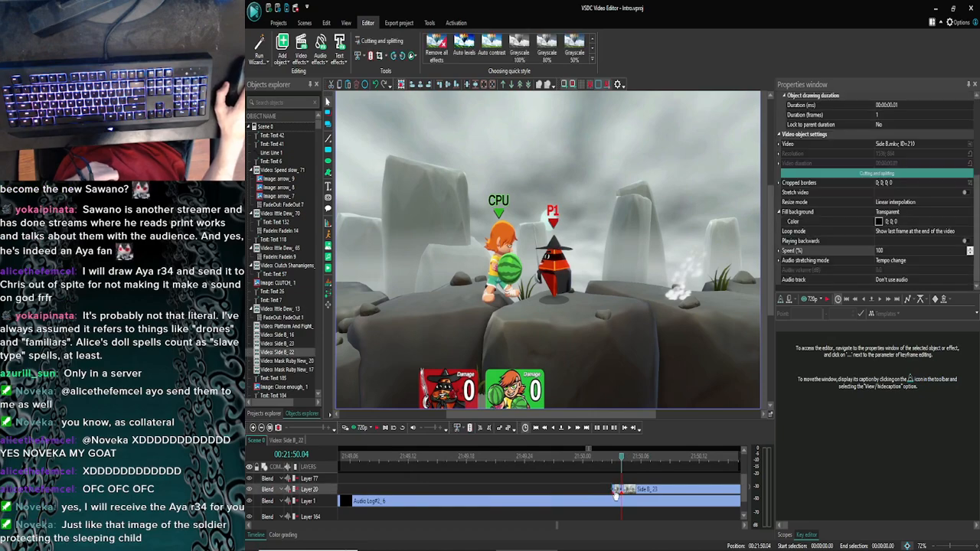
drag(612, 489, 427, 489)
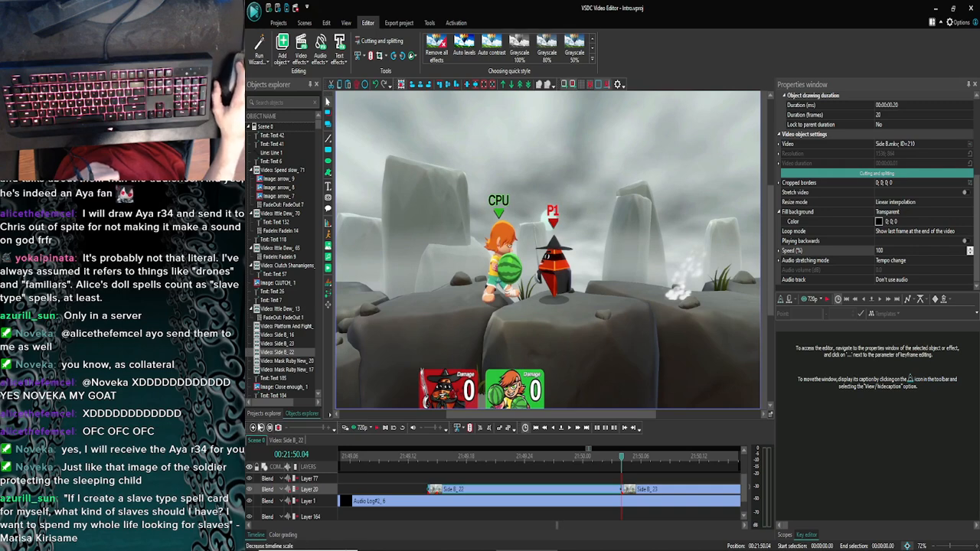
Step: Move the 20-frame Side B piece right behind the Mask Ruby New clip on Layer 20, followed directly by the remaining Side B clip
click(260, 427)
click(261, 427)
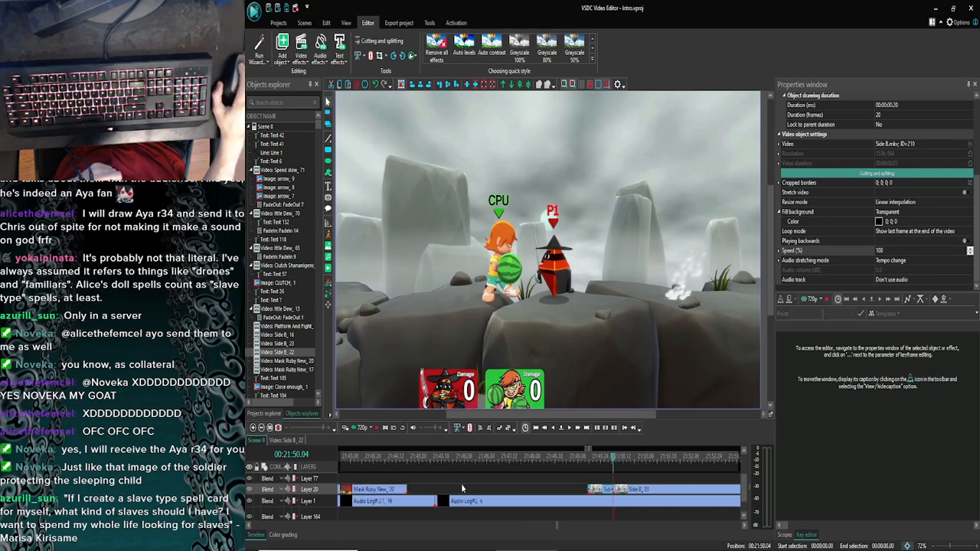
drag(603, 494, 427, 493)
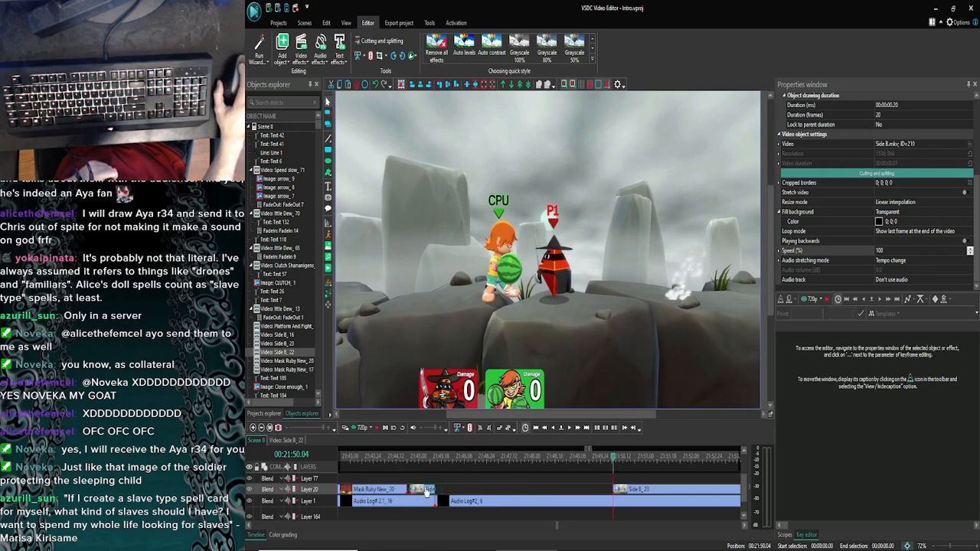
drag(637, 485, 456, 492)
drag(614, 460, 411, 462)
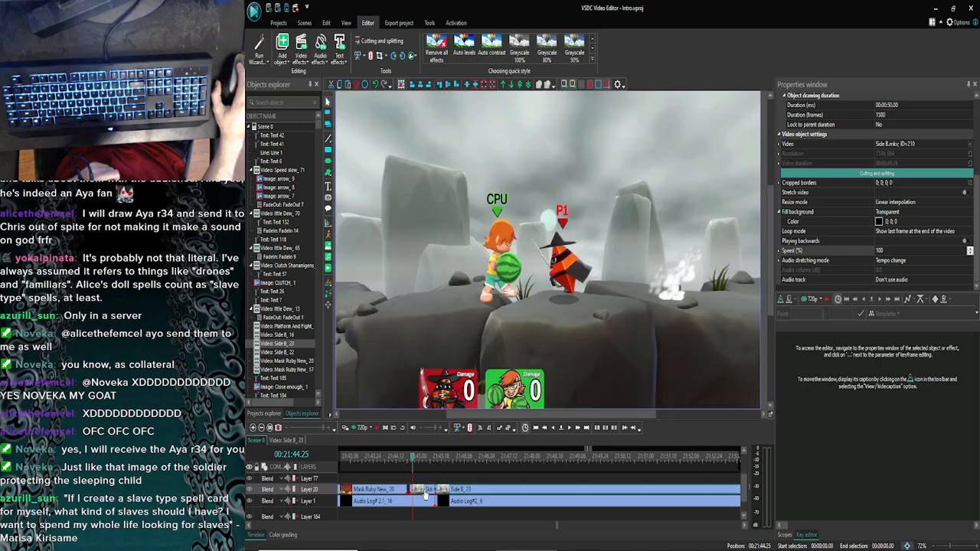
double_click(423, 489)
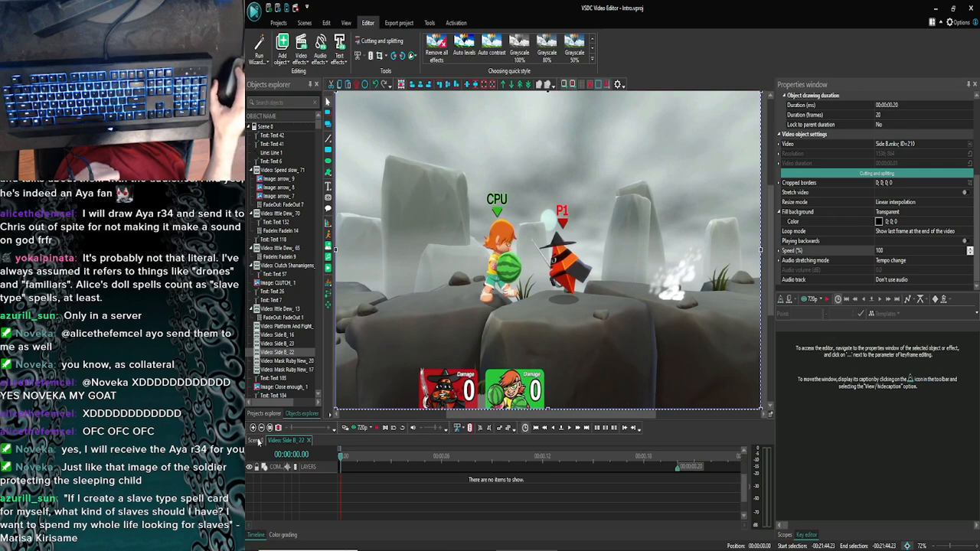
Step: Trim the start of the Side B_22 clip on Layer 20 to a duration of 12 frames and open the clip
click(255, 441)
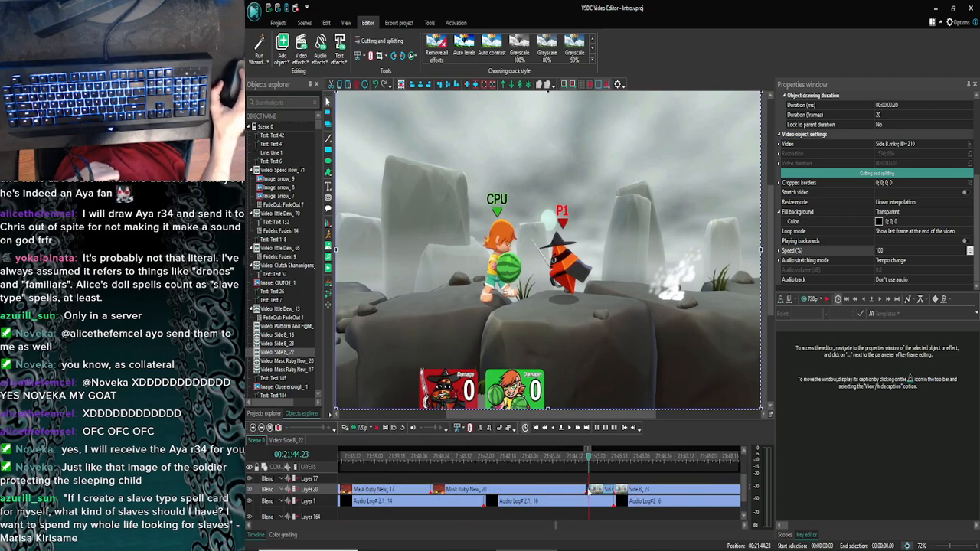
drag(597, 489, 597, 489)
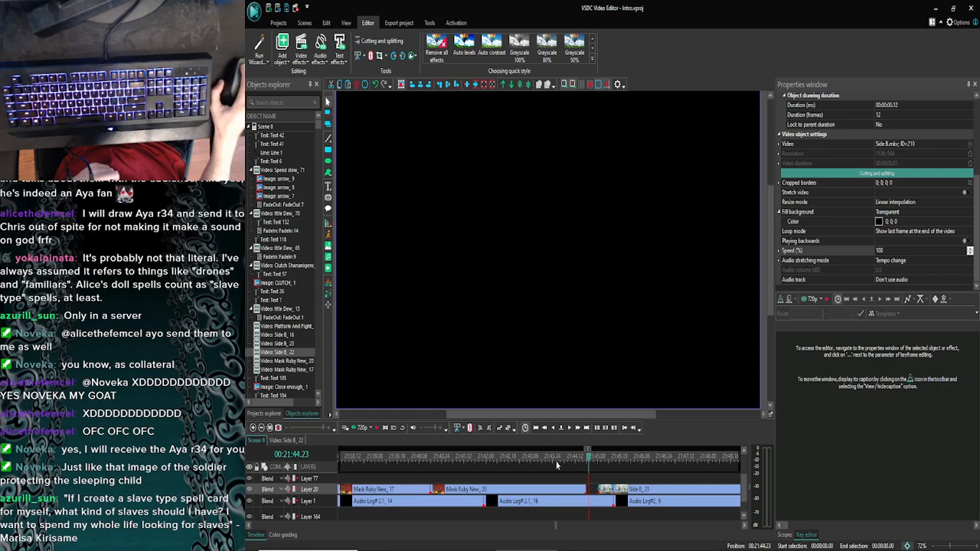
double_click(604, 489)
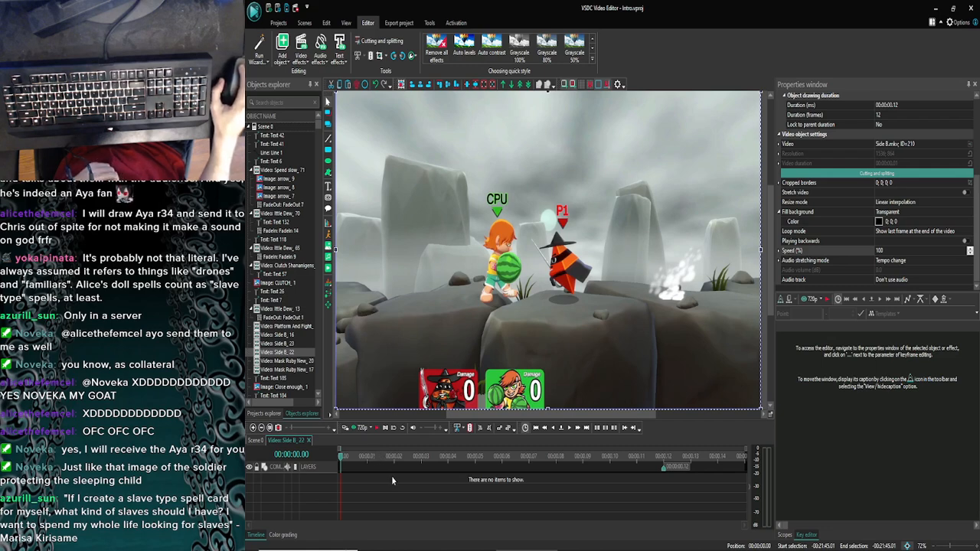
Step: Apply a Fade In transparency effect to the Side B_22 clip
click(569, 430)
click(563, 429)
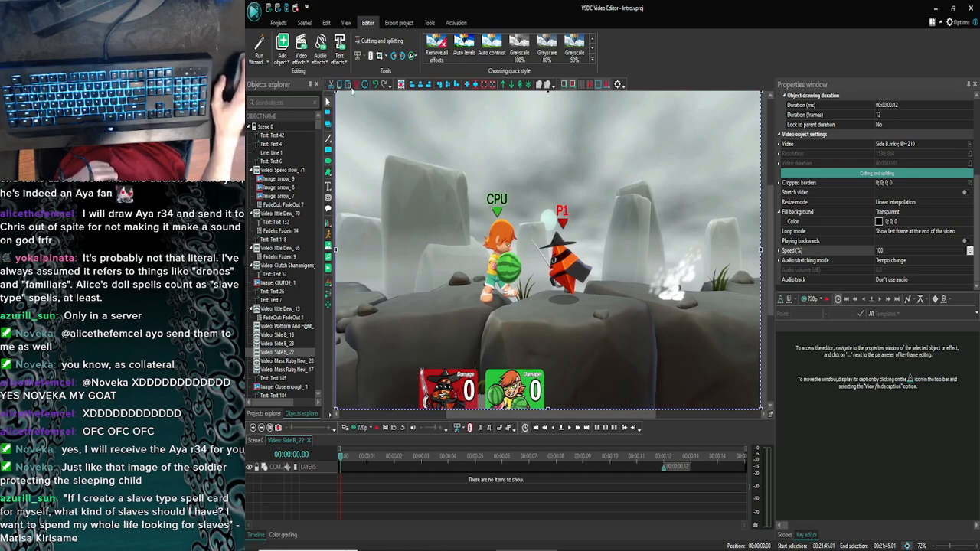
click(301, 52)
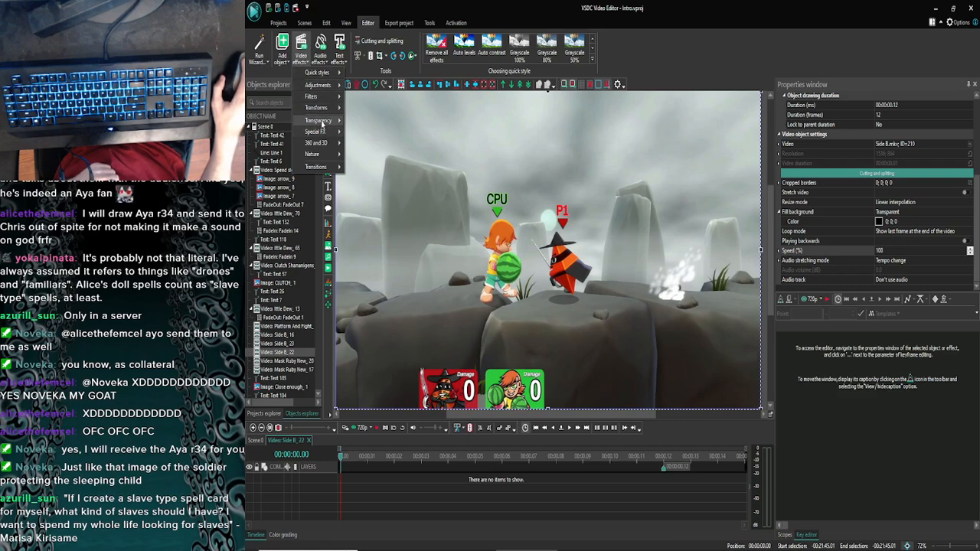
mouse_move(321, 124)
click(364, 122)
click(678, 331)
click(301, 52)
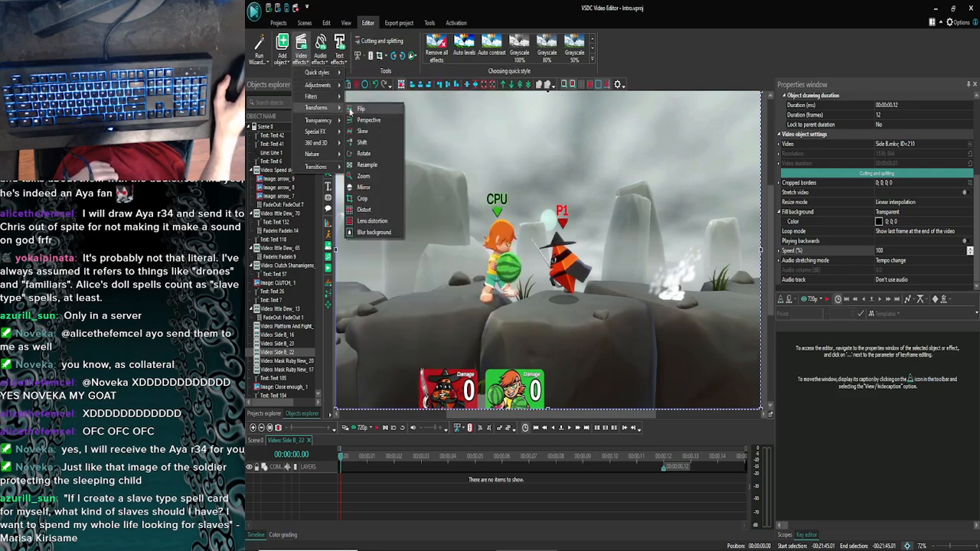
mouse_move(326, 87)
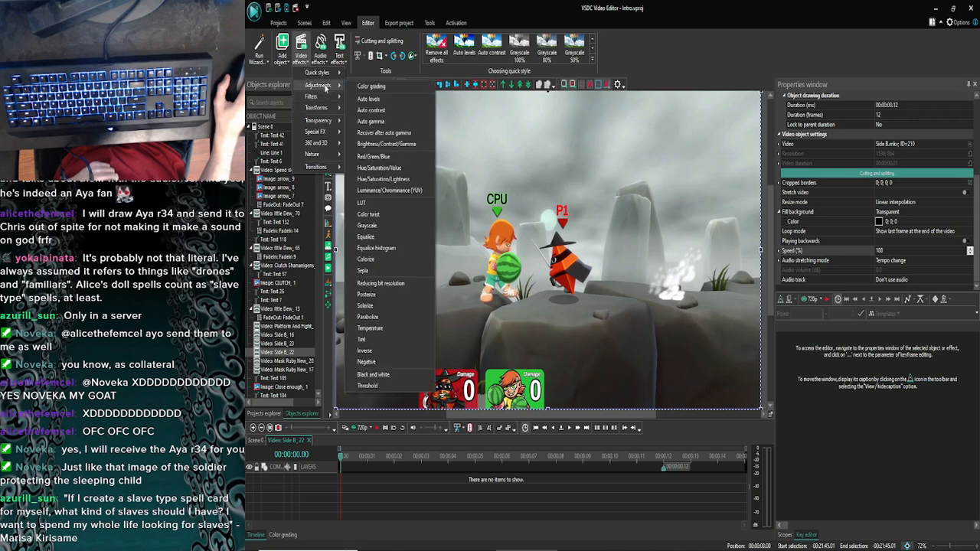
mouse_move(318, 120)
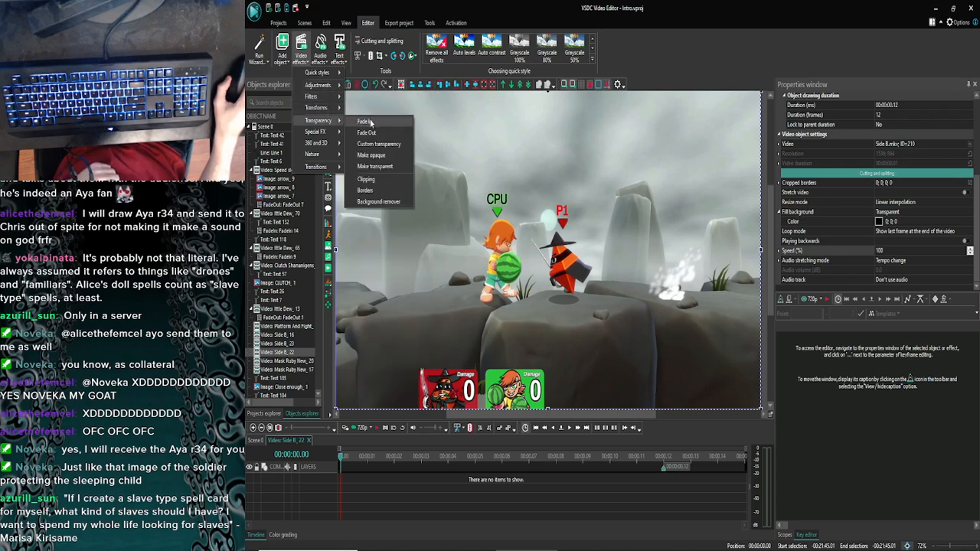
click(369, 122)
click(673, 330)
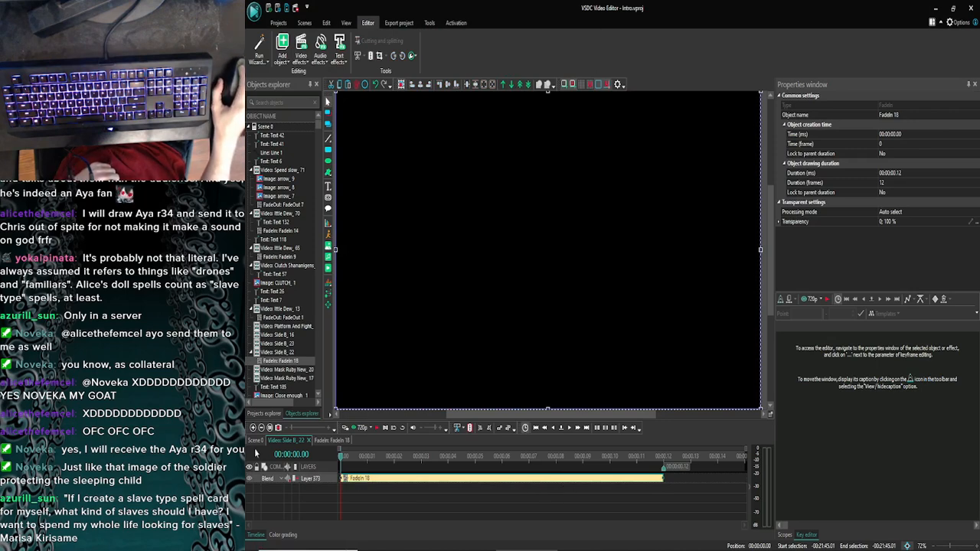
Step: Preview the main scene from 00:21:44.27 and raise the preview volume to 100% to check the fade-in
click(252, 428)
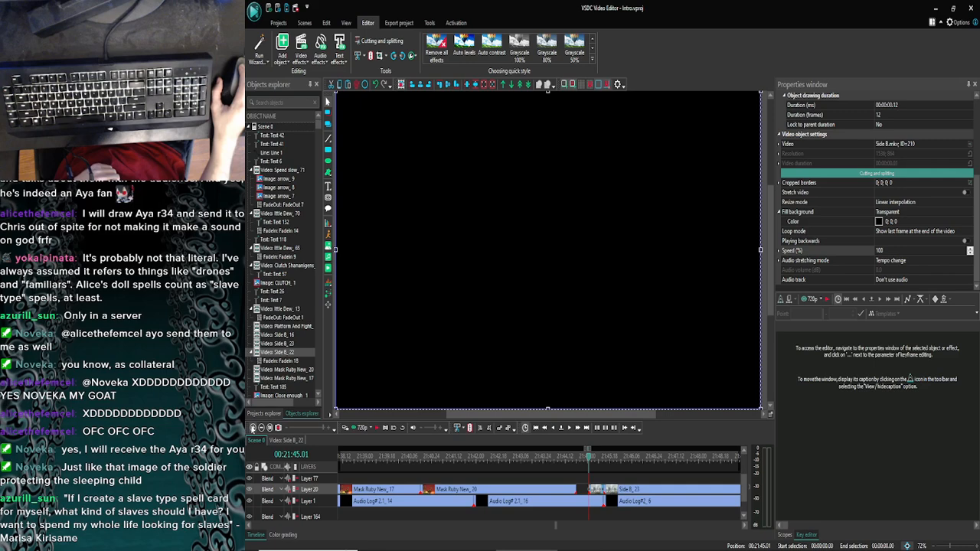
click(587, 462)
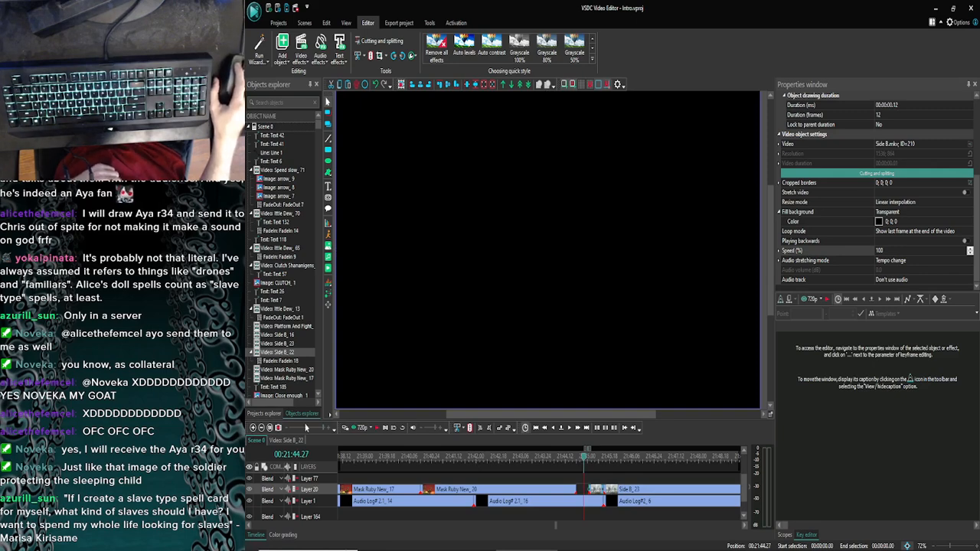
click(352, 428)
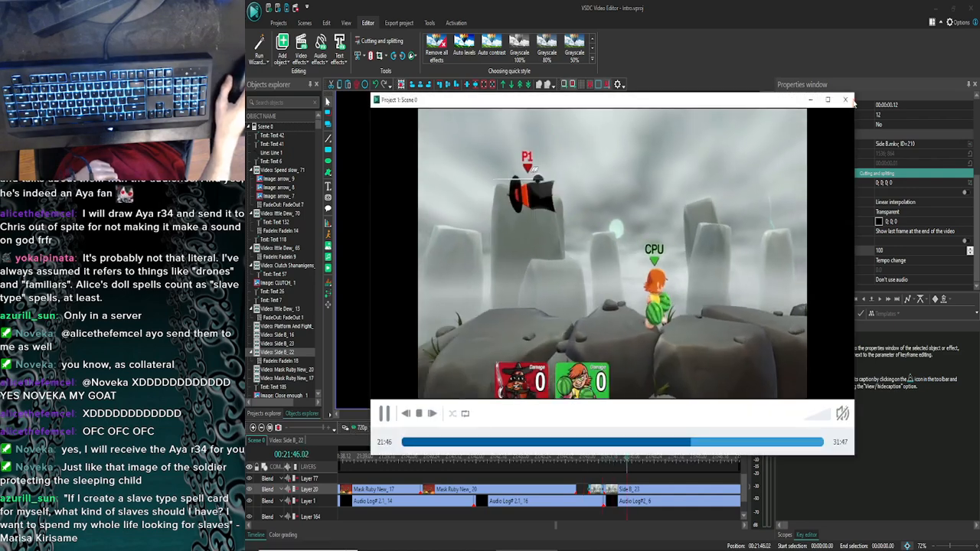
key(Escape)
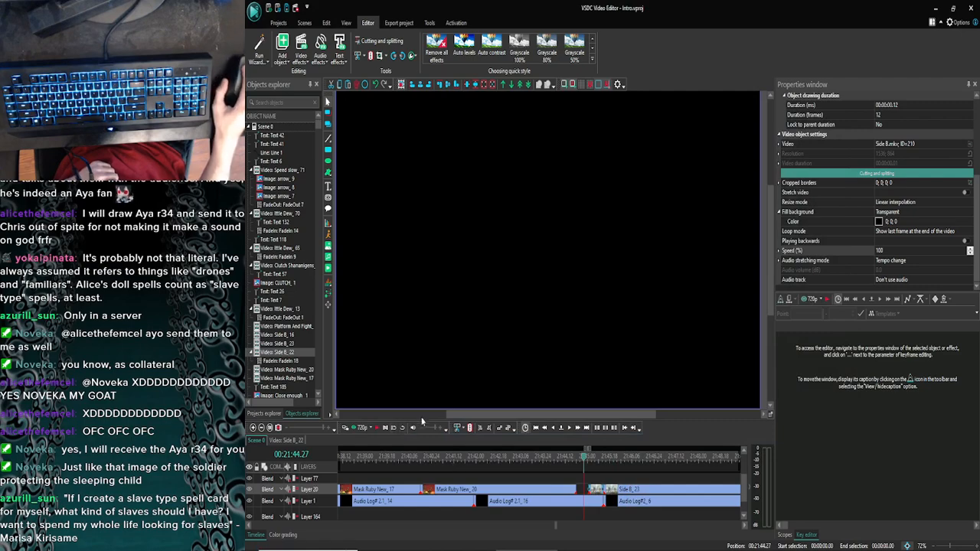
click(354, 427)
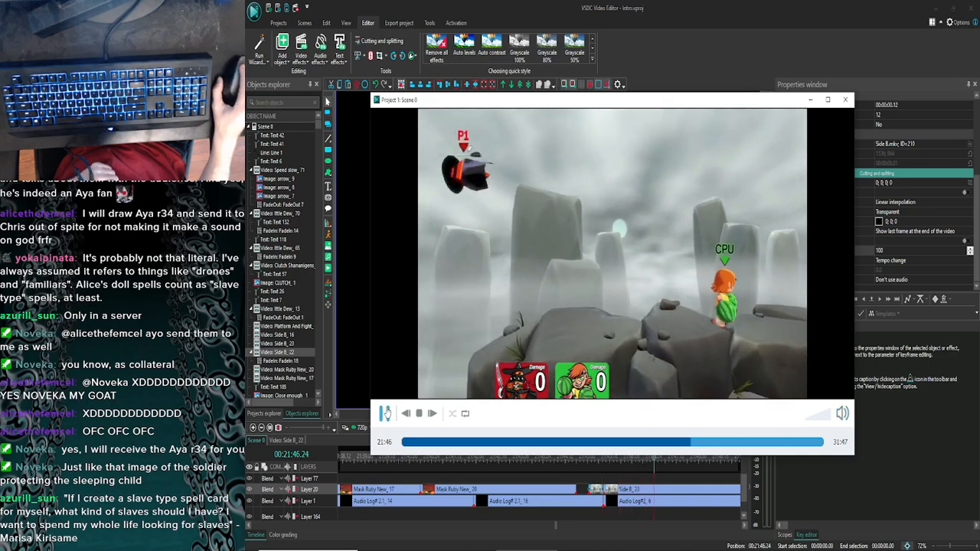
click(828, 418)
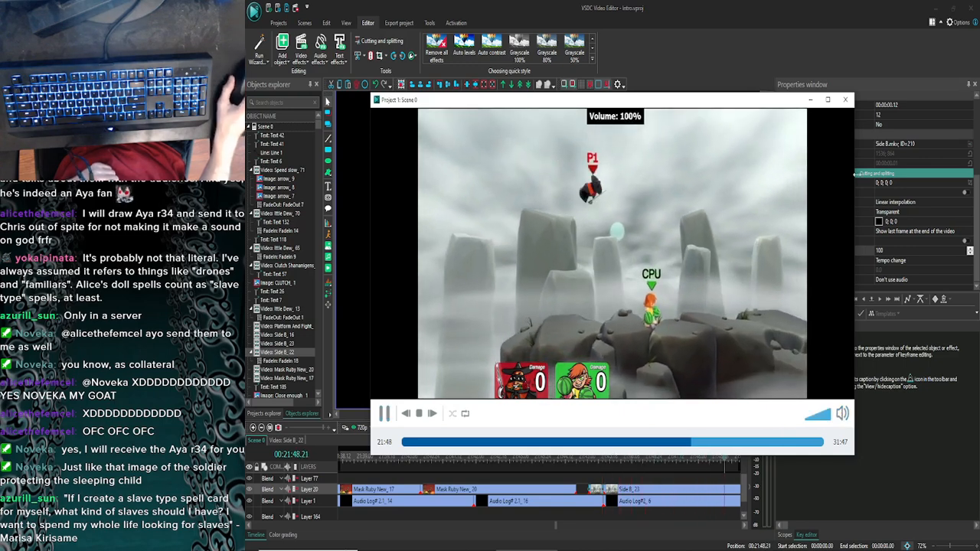
key(Escape)
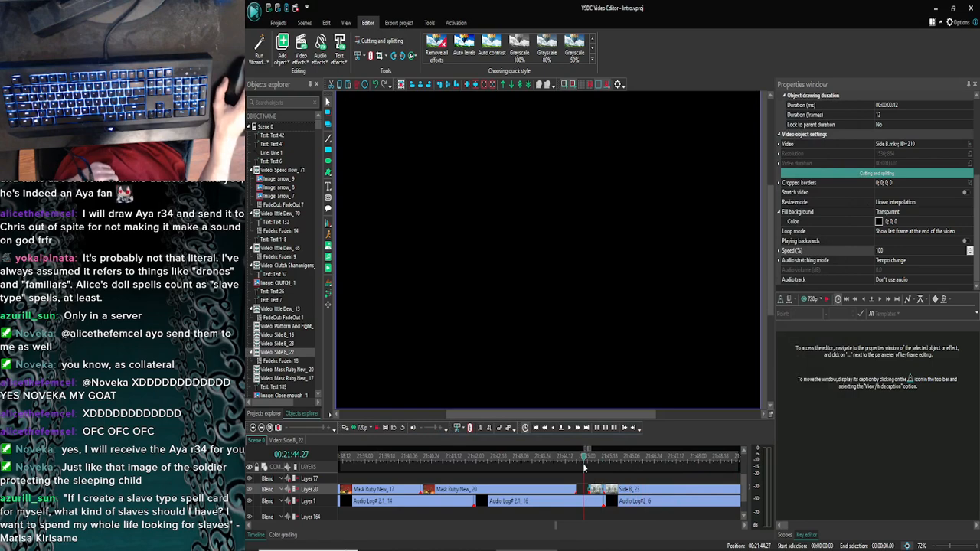
Step: Extend the start of the Side B_22 clip to 22 frames and stretch its fade-in effect to 22 frames
drag(582, 462, 559, 460)
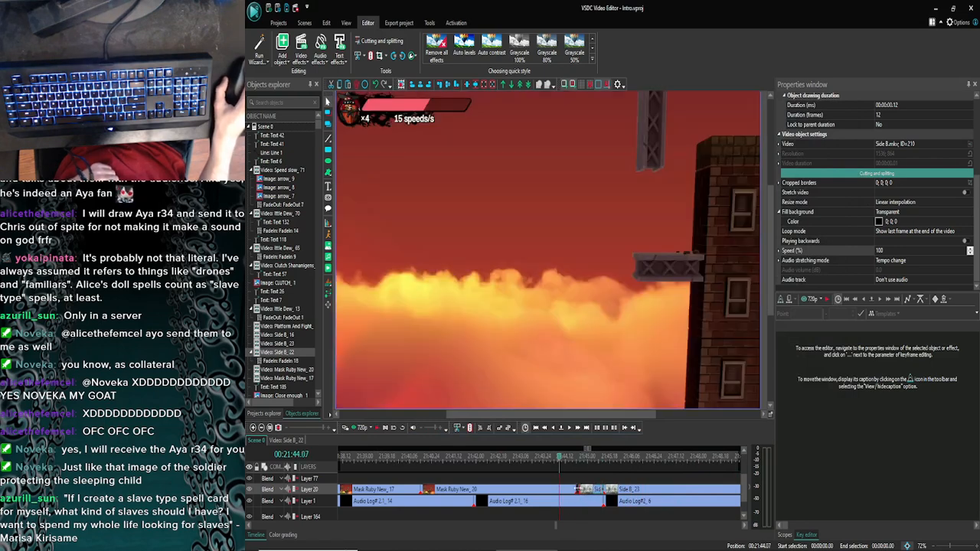
double_click(584, 490)
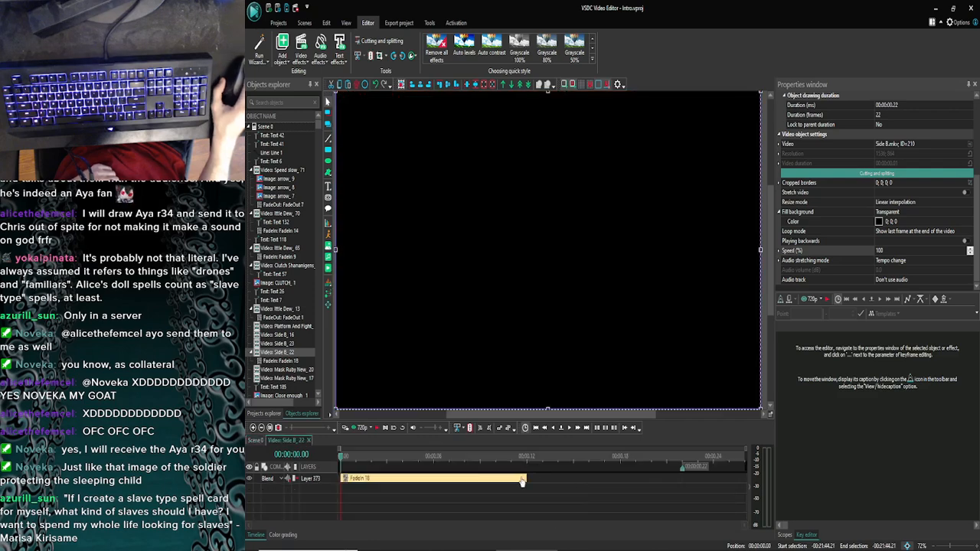
drag(573, 472, 678, 466)
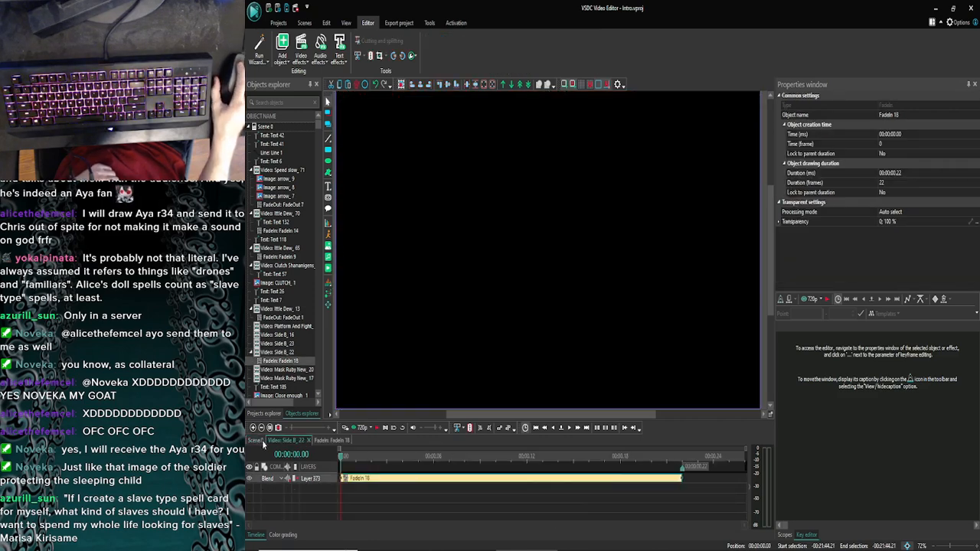
click(257, 441)
Step: Preview the transition from Mask Ruby New_20 into the Side B clips twice, starting at 00:21:44.17
scroll(587, 463, up, 5)
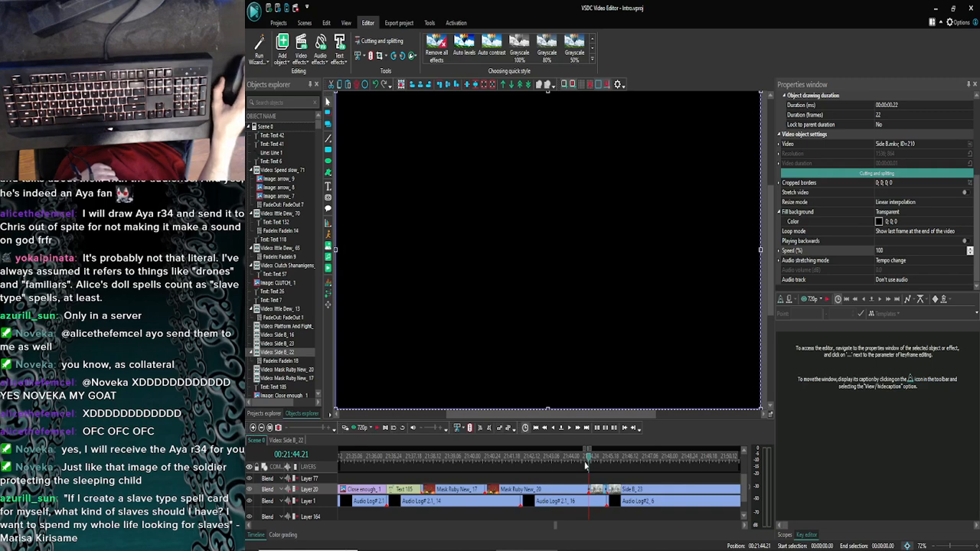
click(360, 428)
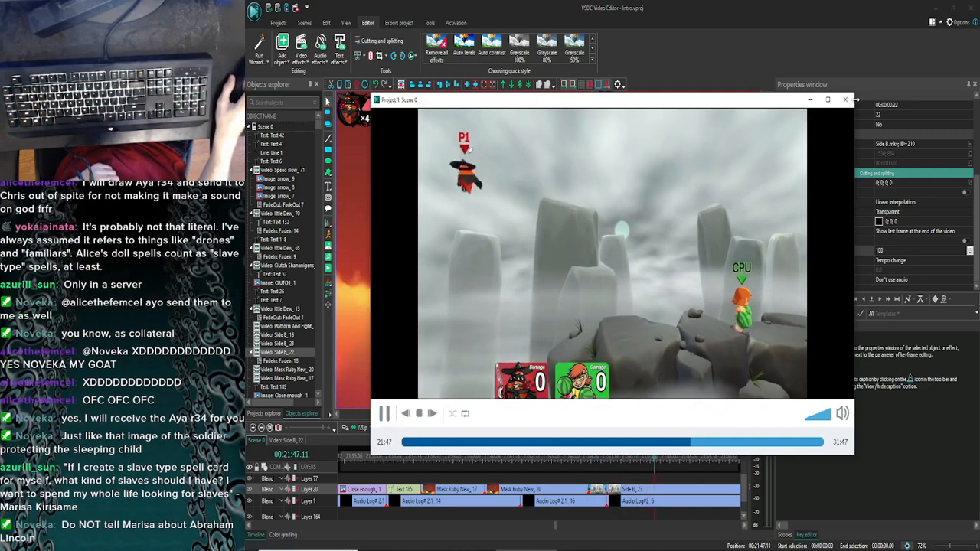
click(845, 99)
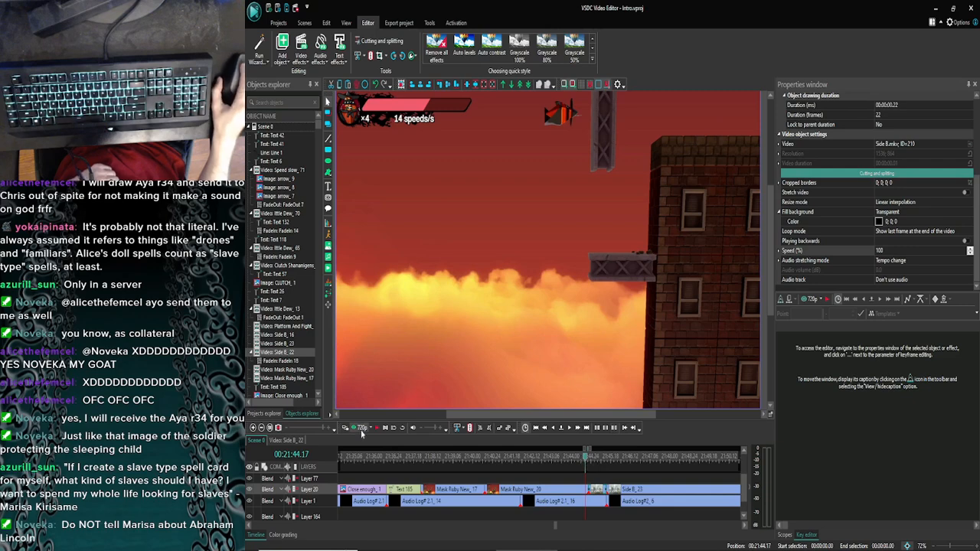
click(359, 428)
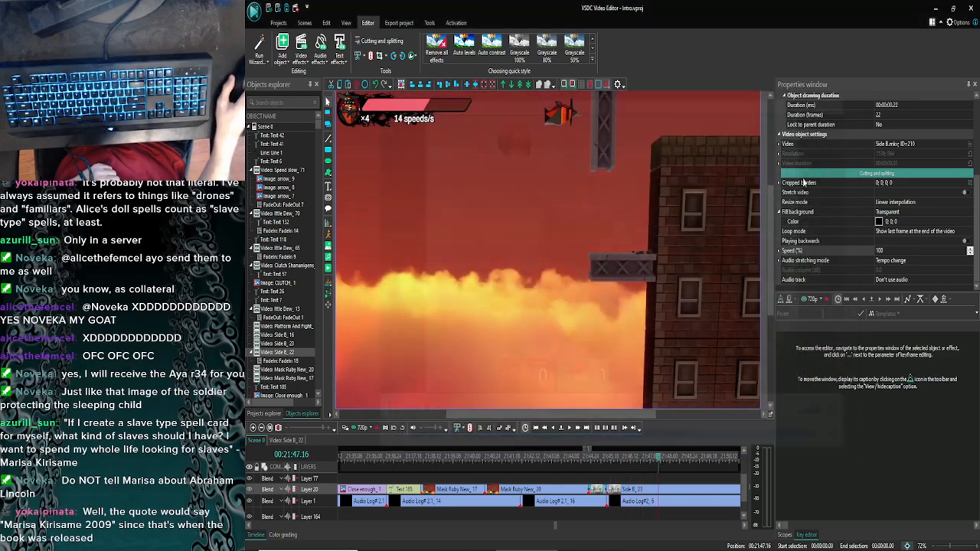
click(847, 100)
Step: Delete the Side B_22 clip between Mask Ruby New_20 and Side B_23 on Layer 20
click(597, 480)
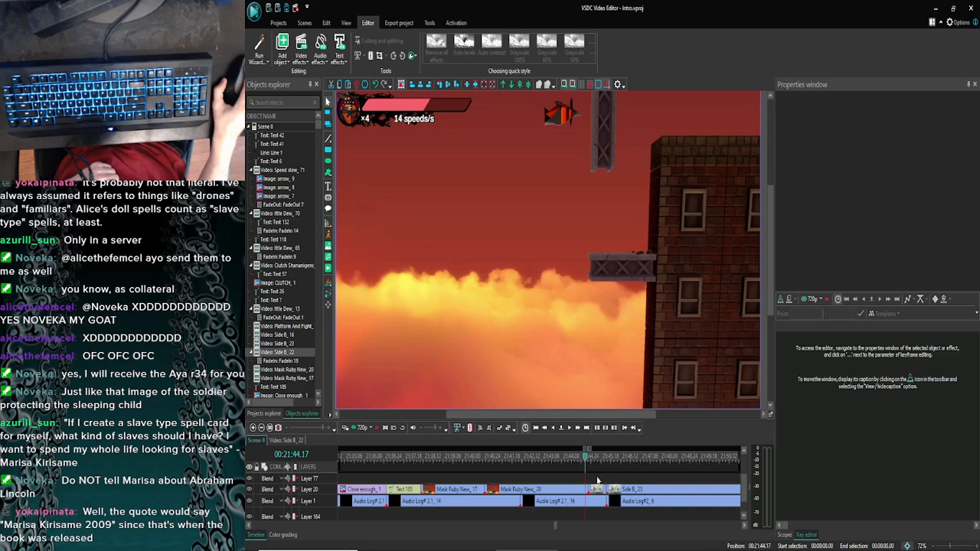
click(596, 490)
key(Delete)
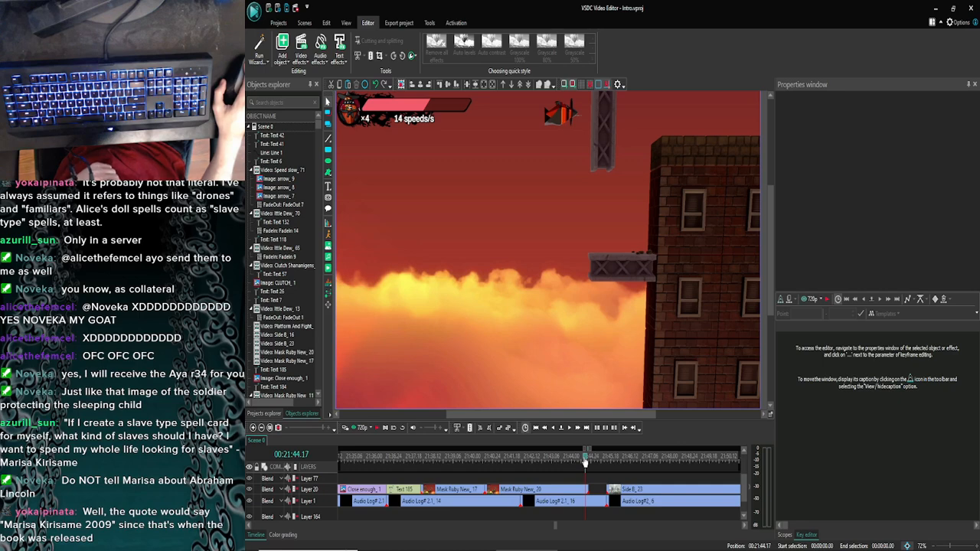
Step: Move the playhead to the start of Side B_23 and step frame by frame between the black gap and its first frame
drag(585, 461, 600, 460)
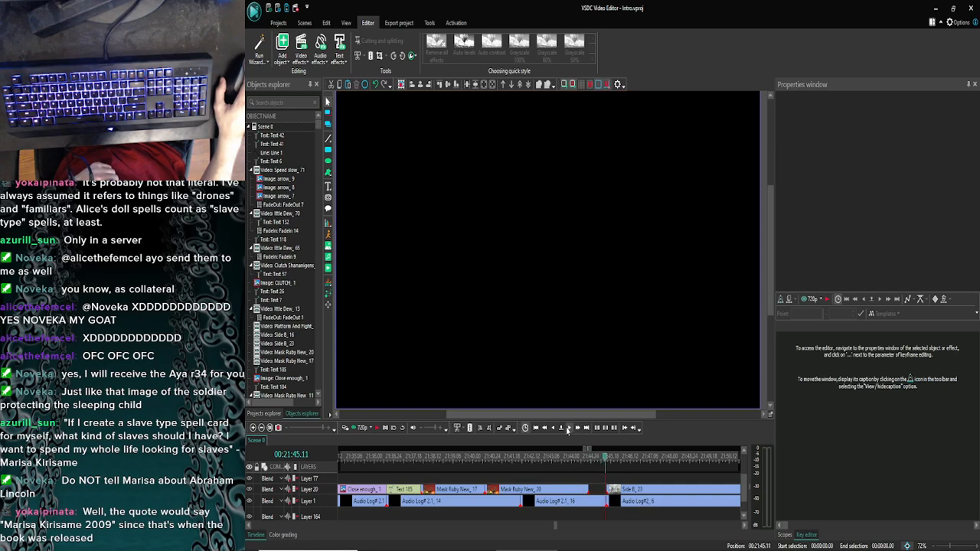
click(567, 430)
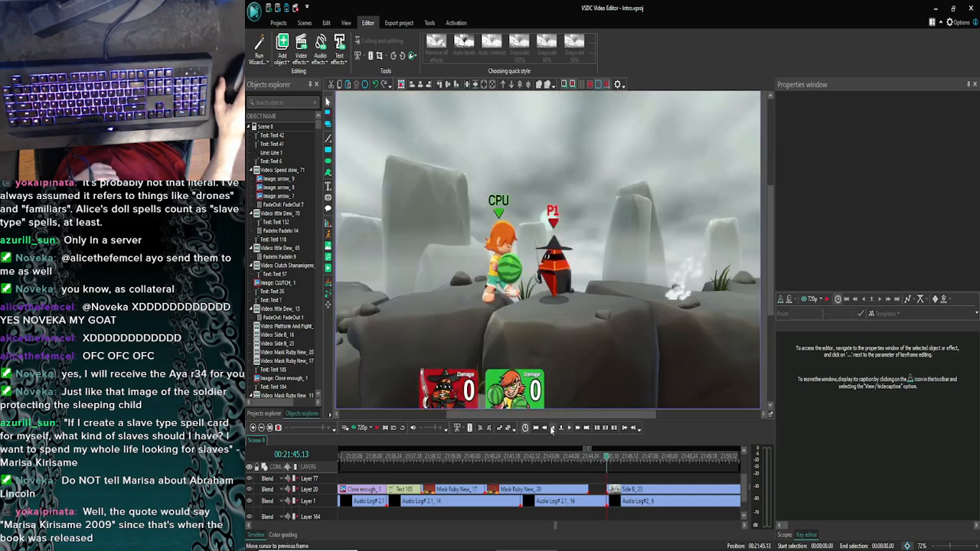
click(551, 430)
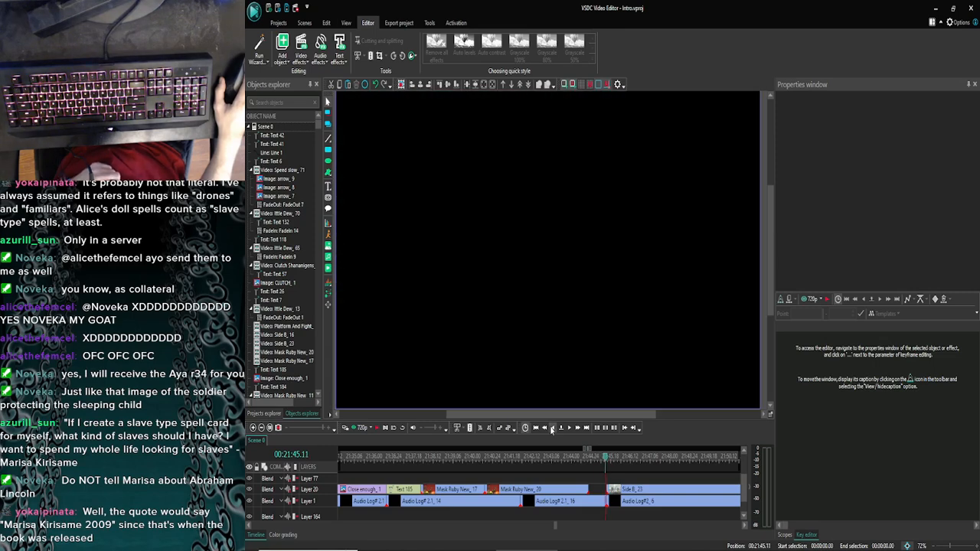
click(569, 430)
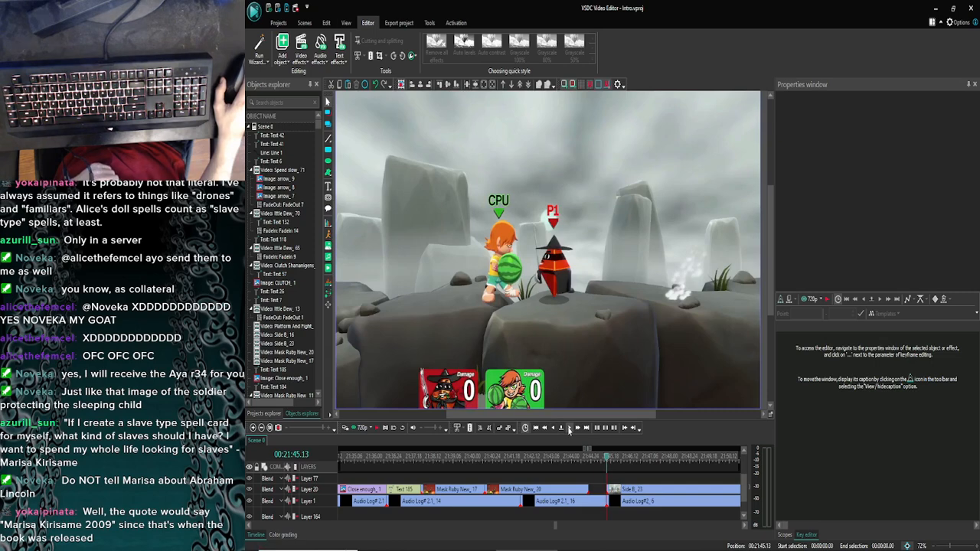
click(553, 430)
click(554, 430)
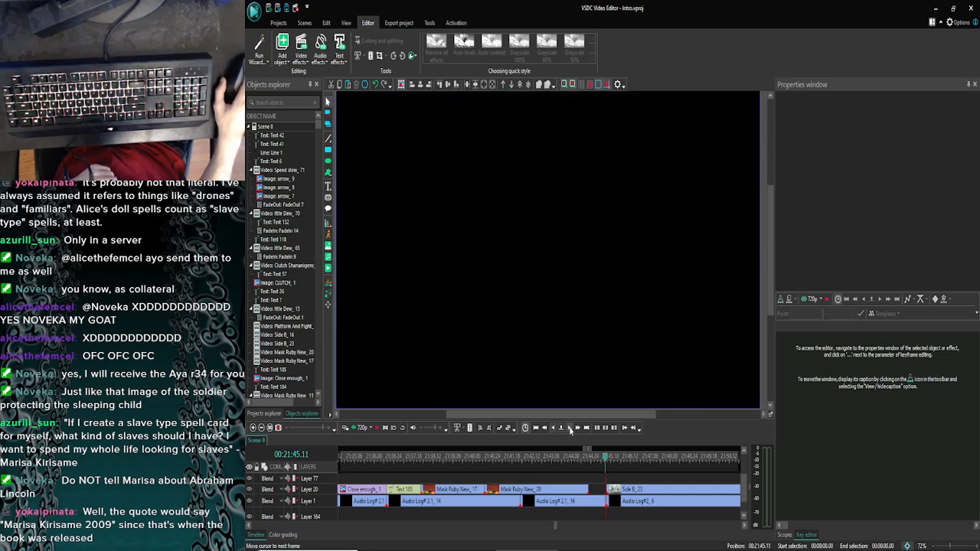
click(569, 431)
click(555, 431)
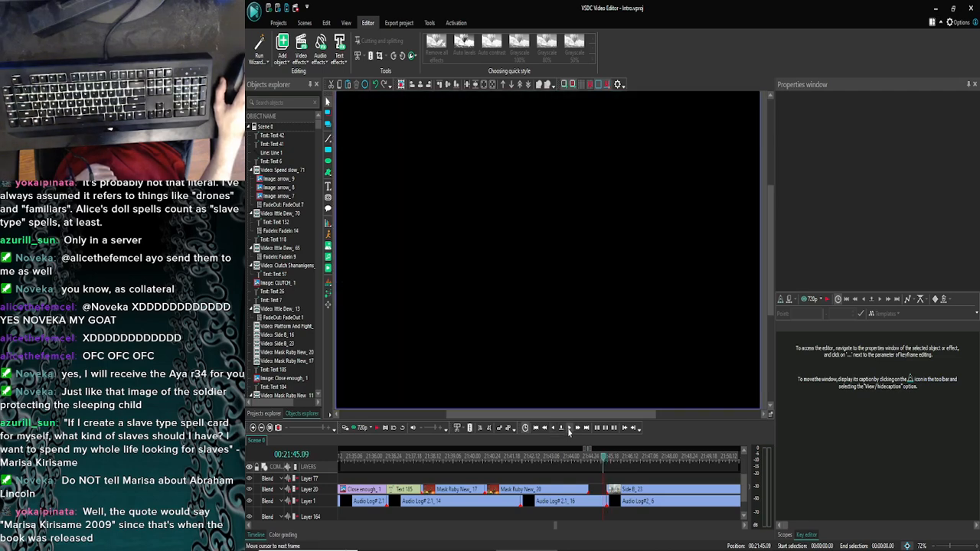
click(553, 429)
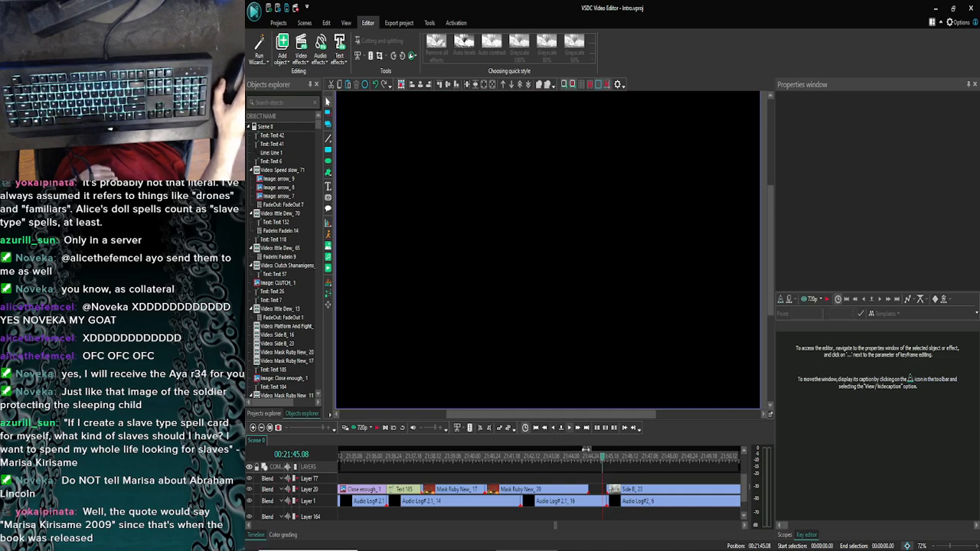
Step: Preview the scene from 00:21:44.11 through the black gap into the Side B_23 clip
drag(584, 464, 580, 463)
click(362, 429)
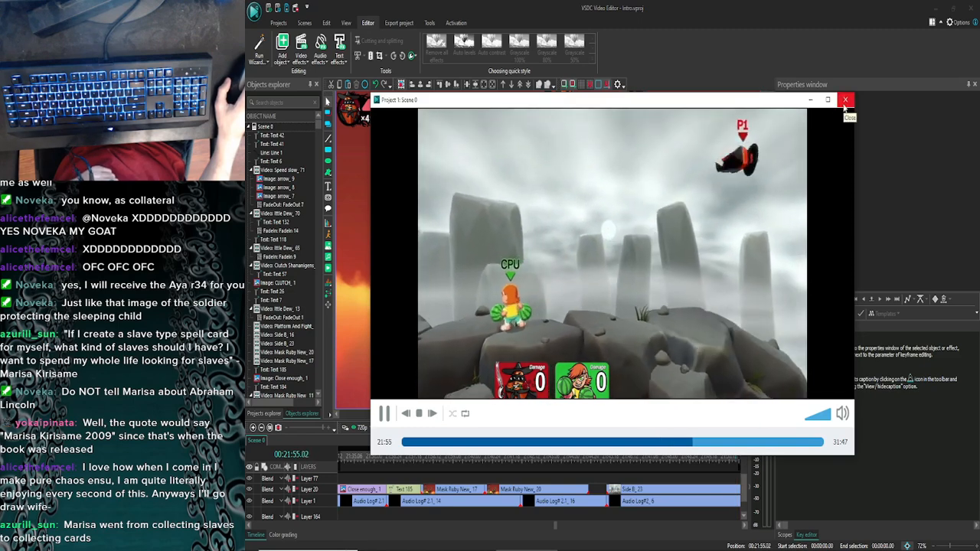
click(845, 100)
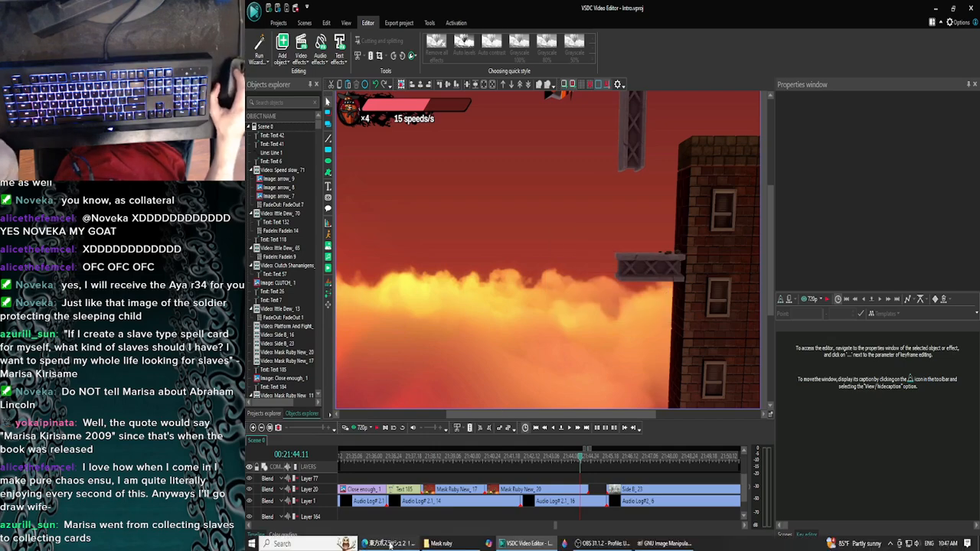
Step: Switch to the web browser and open the Touhou vocal video on YouTube
click(401, 544)
click(460, 290)
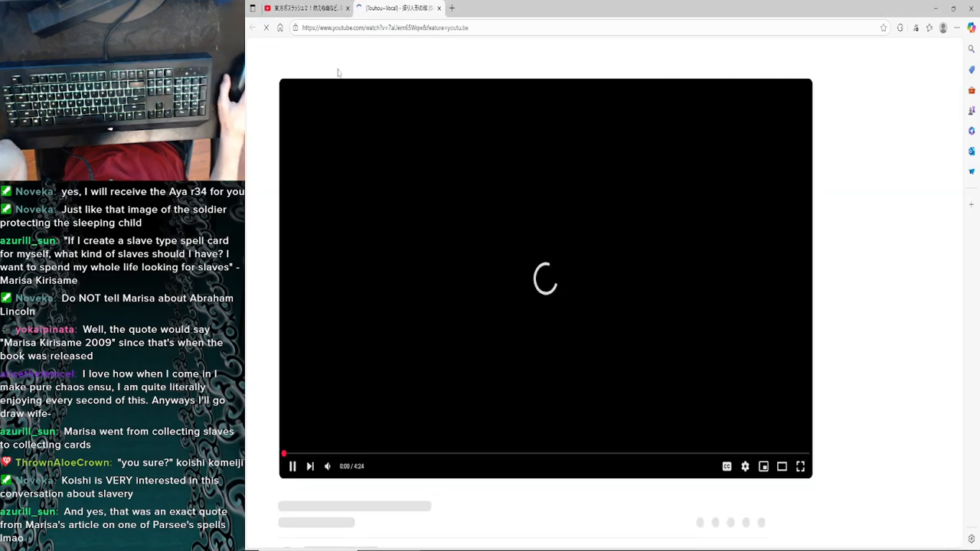
Step: Switch between the two open YouTube videos and examine the Touhou vocal video's title and description
click(321, 8)
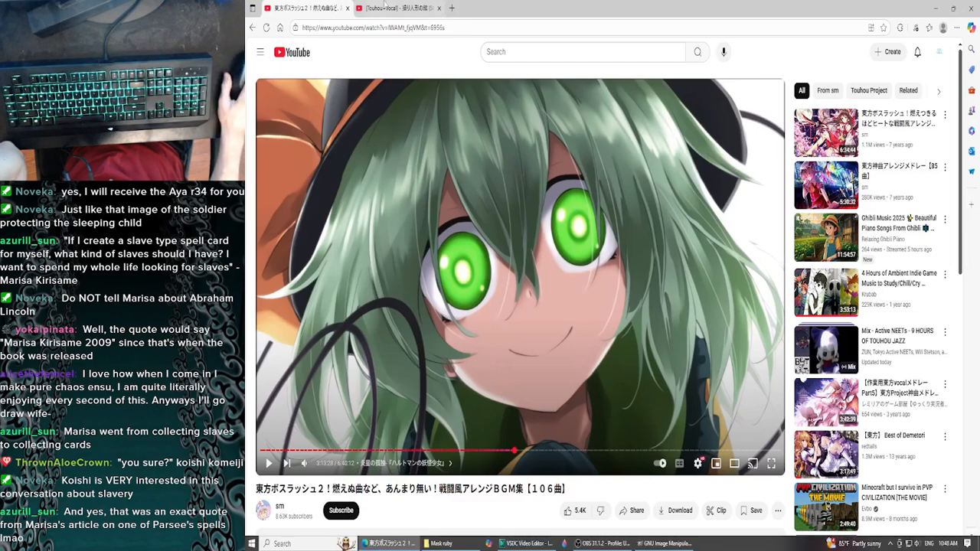
click(375, 12)
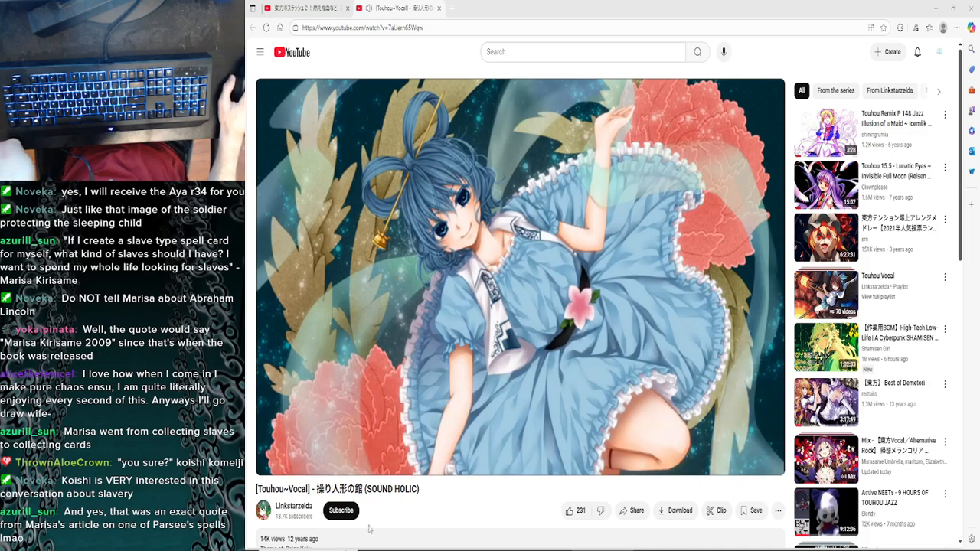
scroll(352, 537, down, 1)
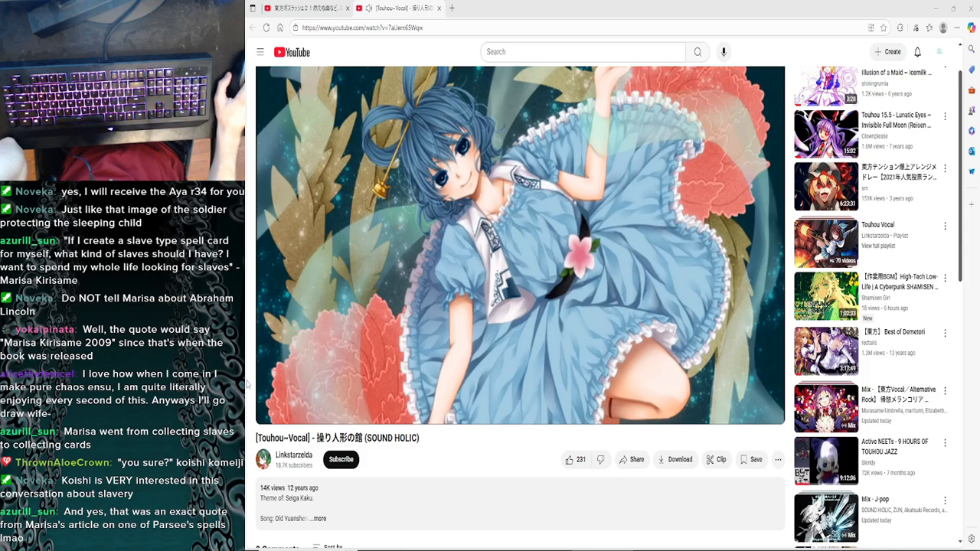
scroll(247, 387, up, 1)
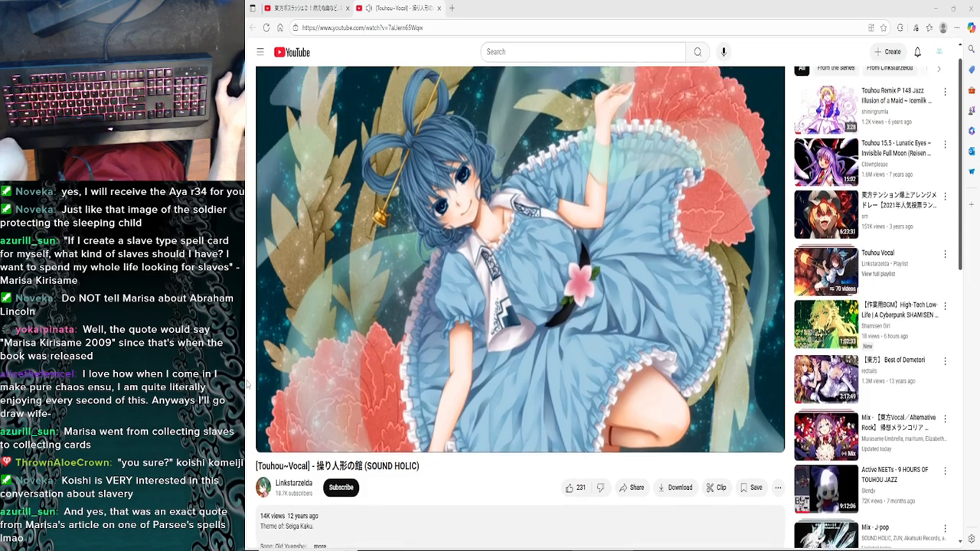
scroll(246, 386, down, 1)
scroll(246, 386, up, 1)
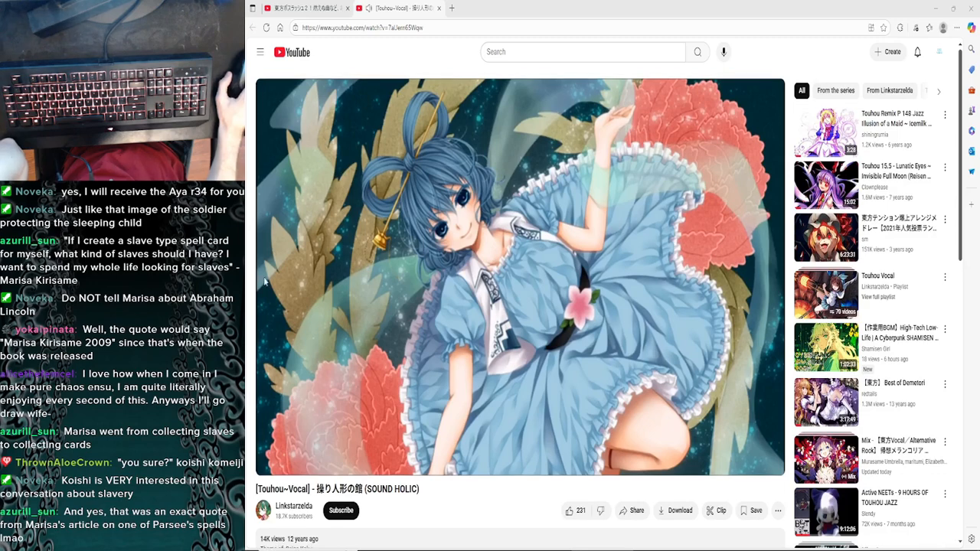
Step: Minimize the browser, then close the VSDC Video Editor with the Intro project and confirm the exit
click(935, 9)
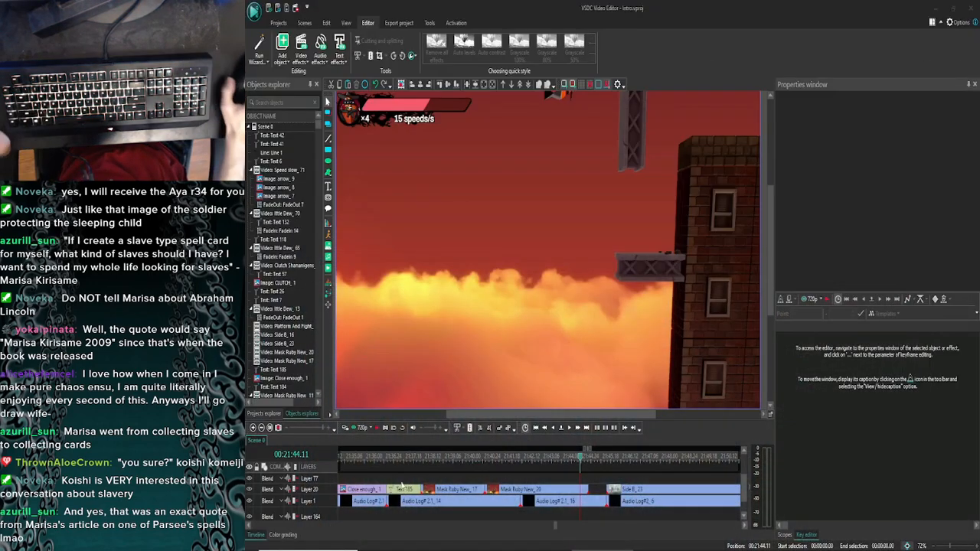
key(alt+F4)
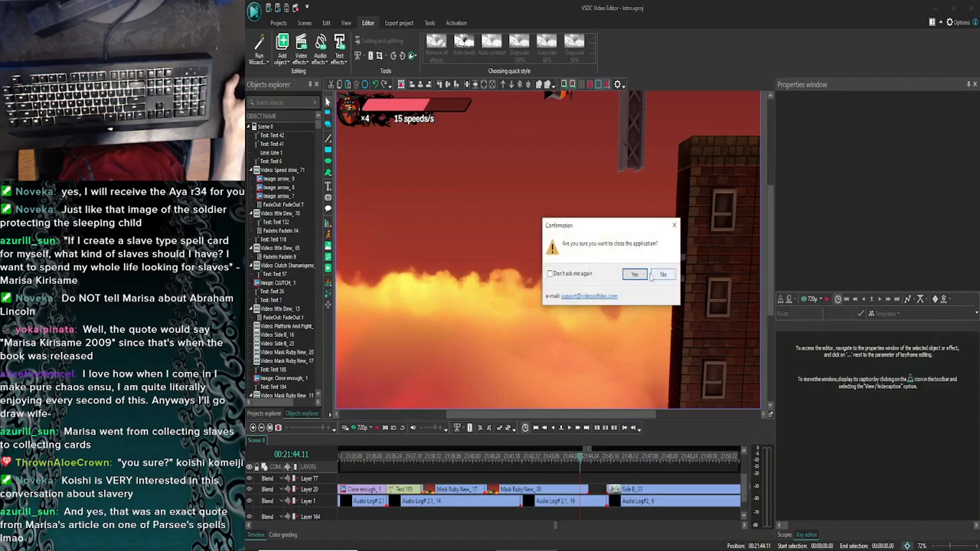
click(635, 274)
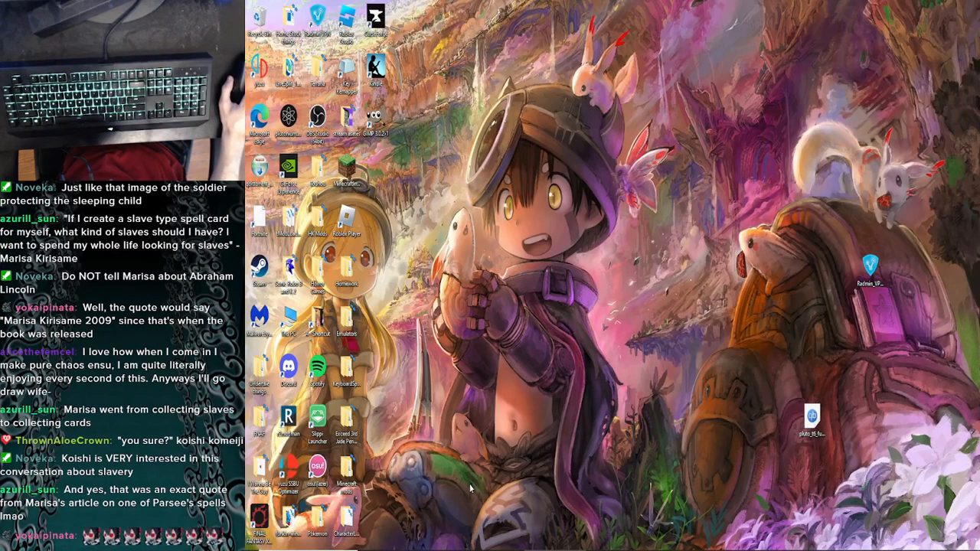
Step: Switch to GIMP and open the recent image marisa_stfu.png from the Pictures folder
mouse_move(442, 548)
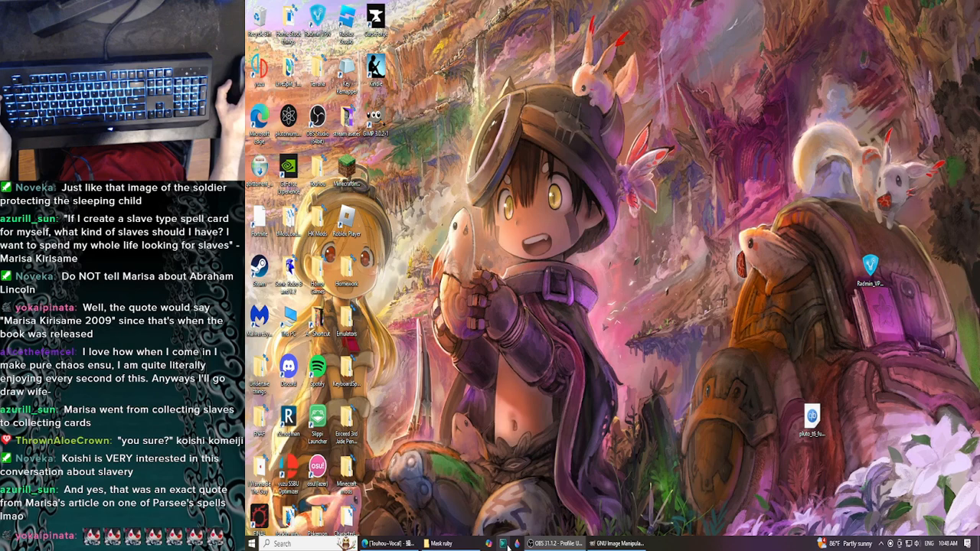
double_click(374, 120)
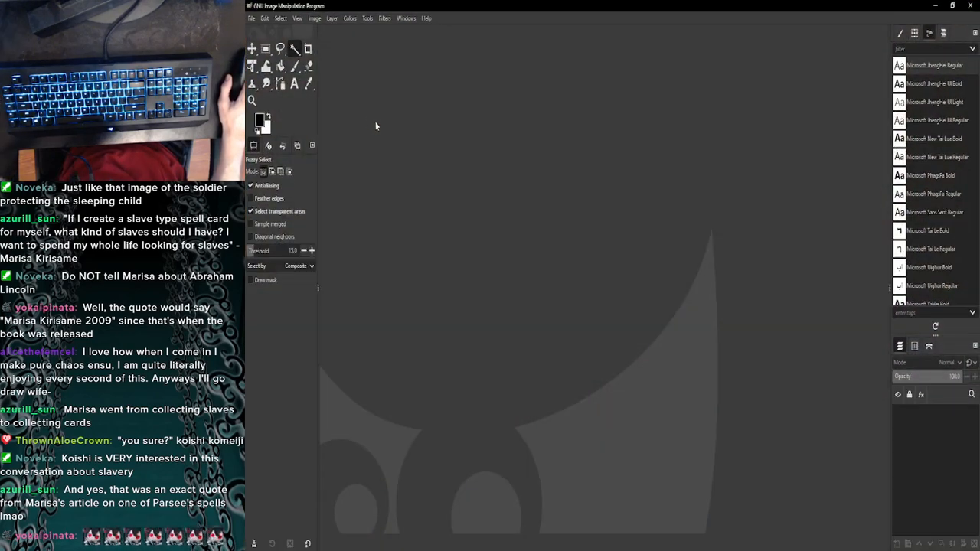
click(252, 18)
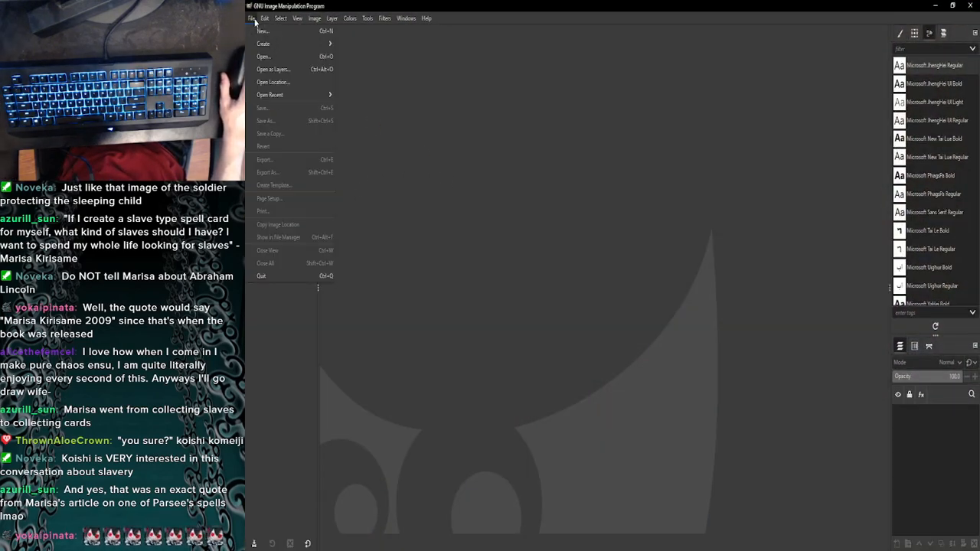
click(252, 19)
click(252, 19)
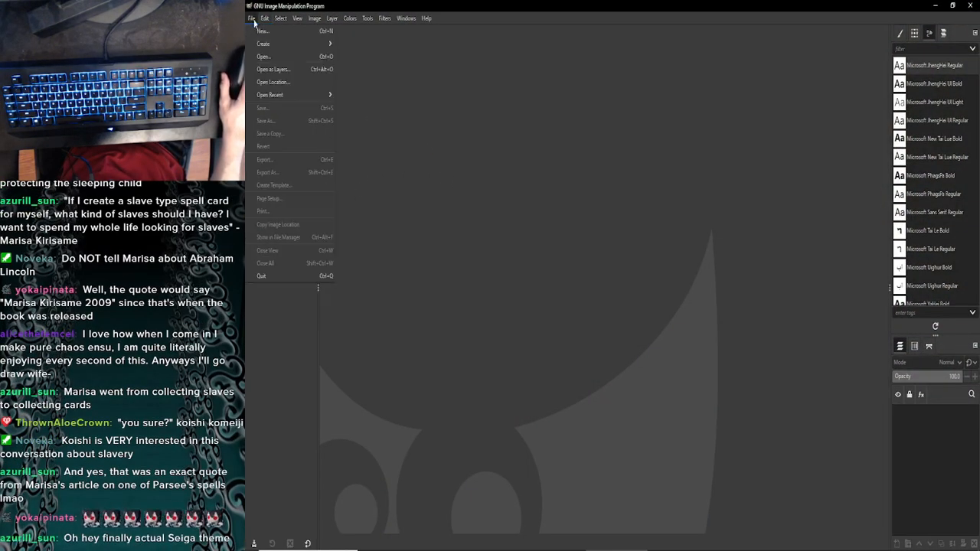
click(263, 56)
click(398, 80)
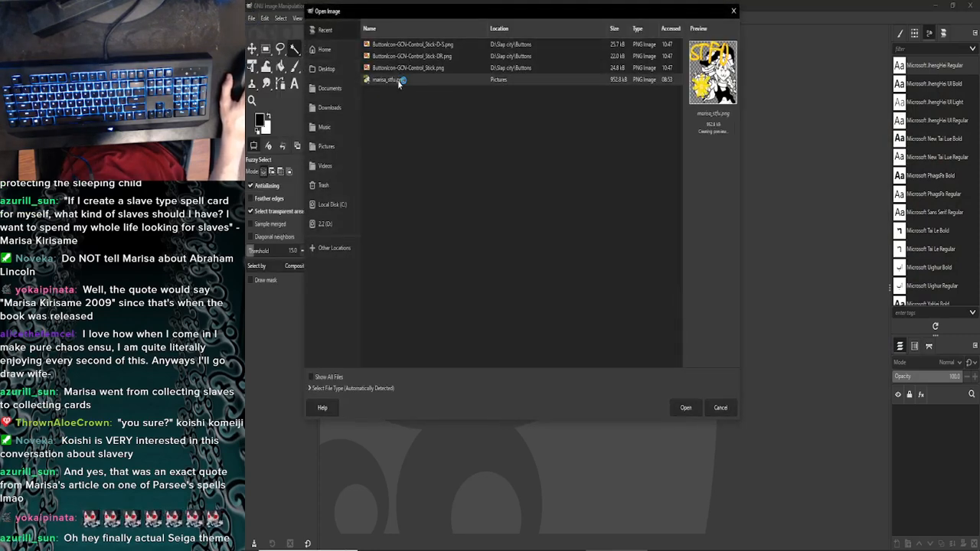
double_click(397, 79)
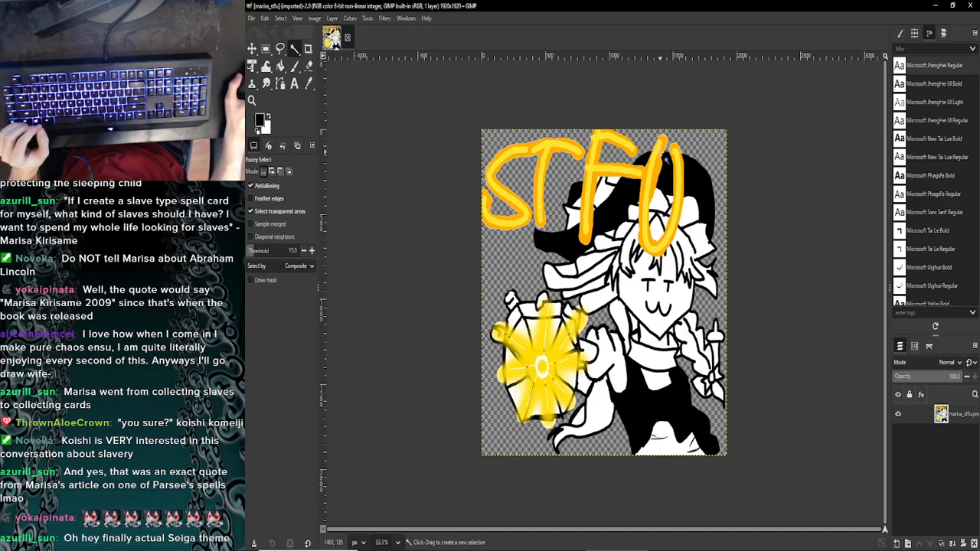
Step: Examine the marisa_stfu drawing, focusing on the black hat's edge where it meets the letter U
scroll(664, 163, up, 4)
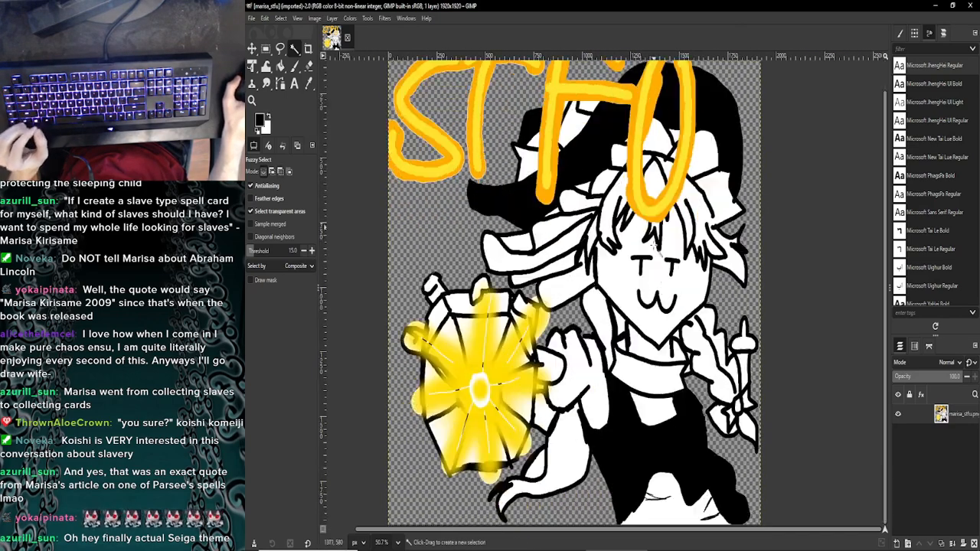
scroll(648, 268, up, 1)
scroll(698, 128, down, 1)
scroll(685, 243, up, 1)
scroll(678, 260, down, 1)
scroll(673, 273, up, 1)
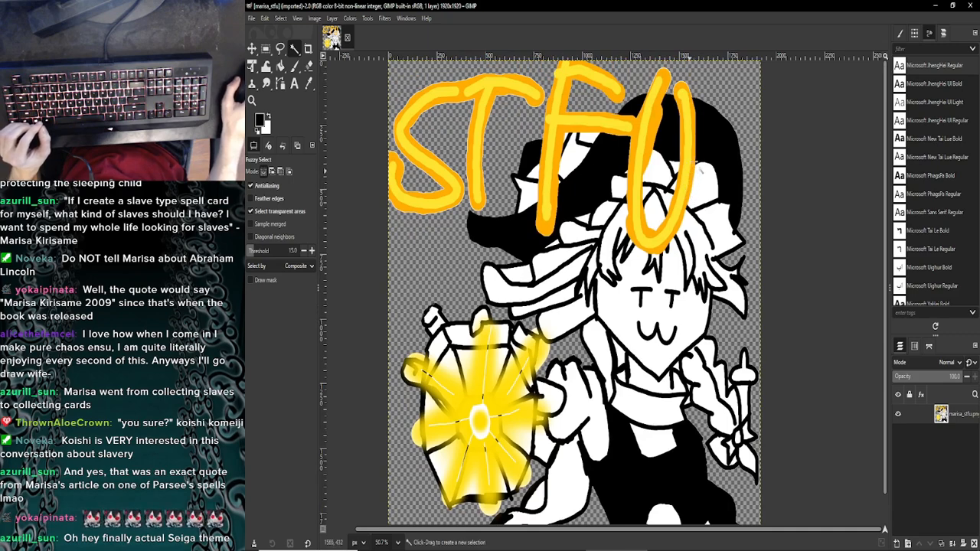
scroll(669, 200, down, 1)
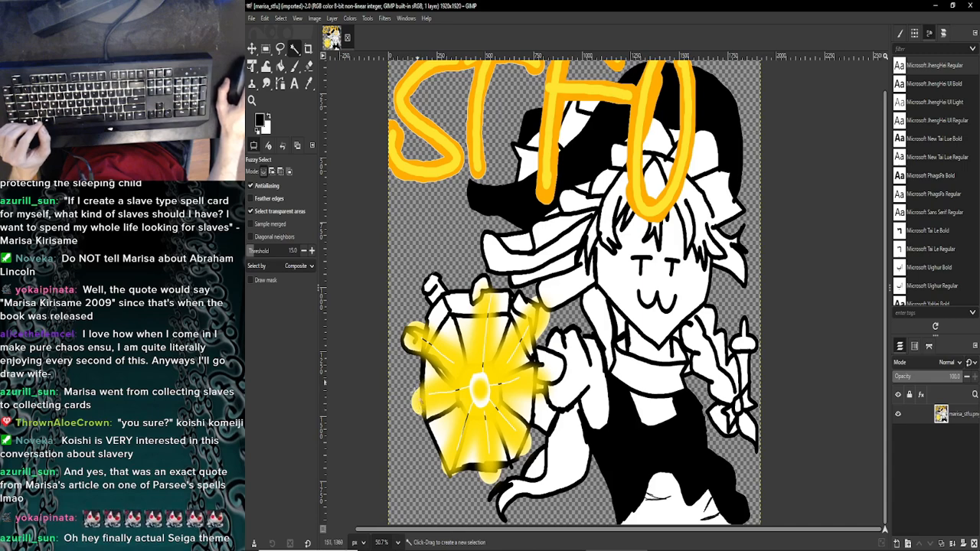
scroll(514, 390, up, 1)
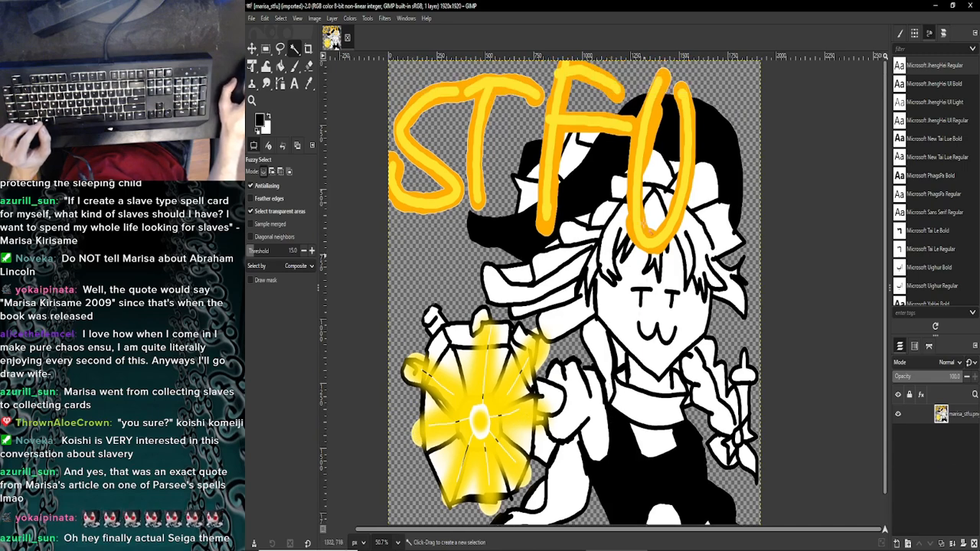
scroll(647, 80, up, 4)
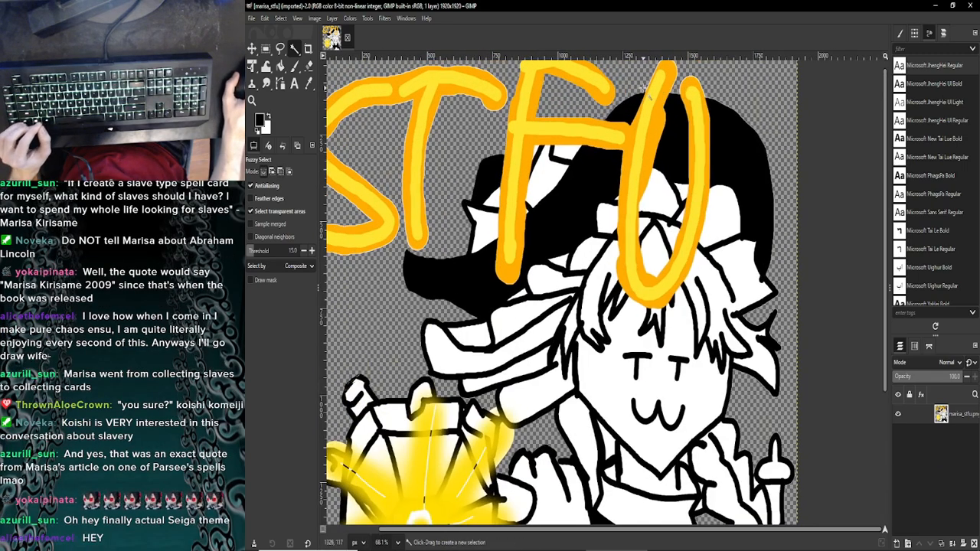
scroll(647, 82, up, 4)
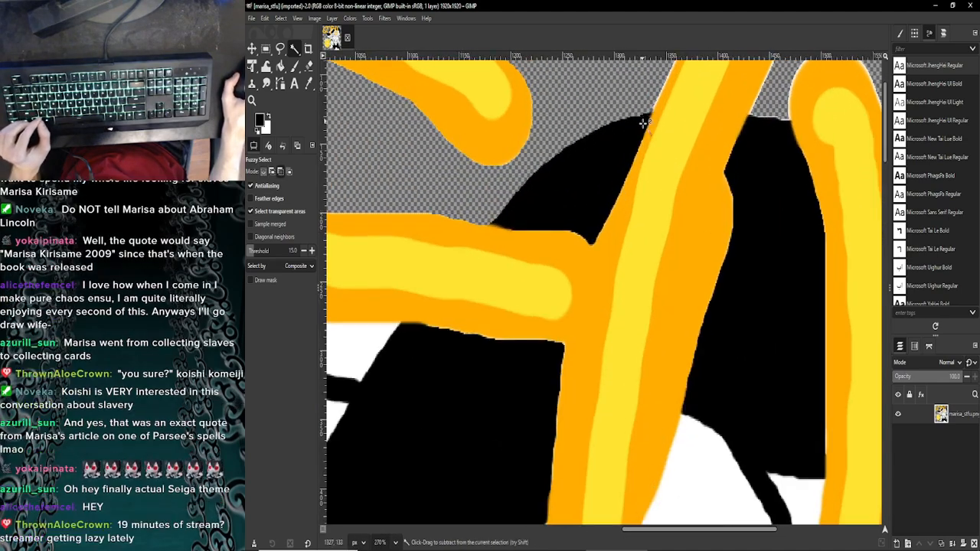
scroll(656, 168, up, 2)
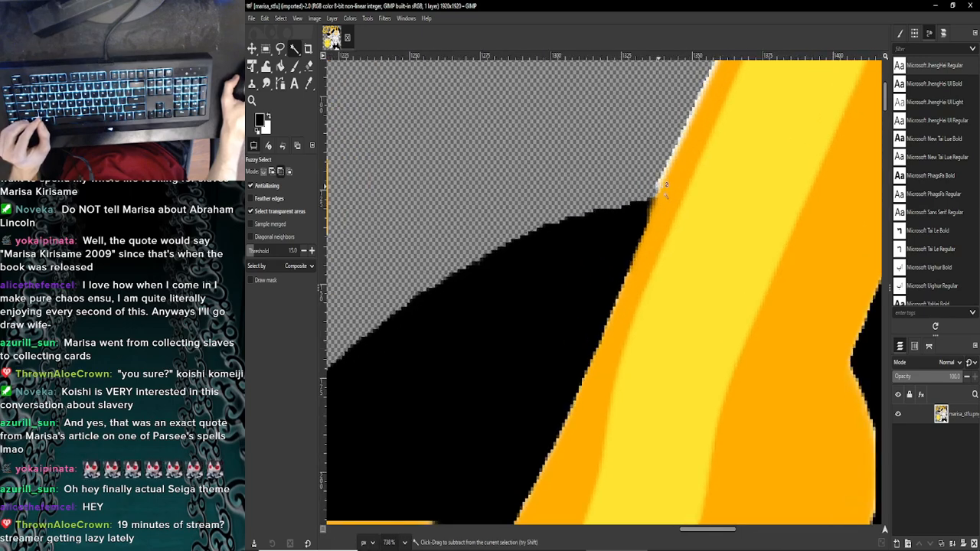
Step: Activate the Eraser tool for the hat's edge beside the letter U
click(308, 67)
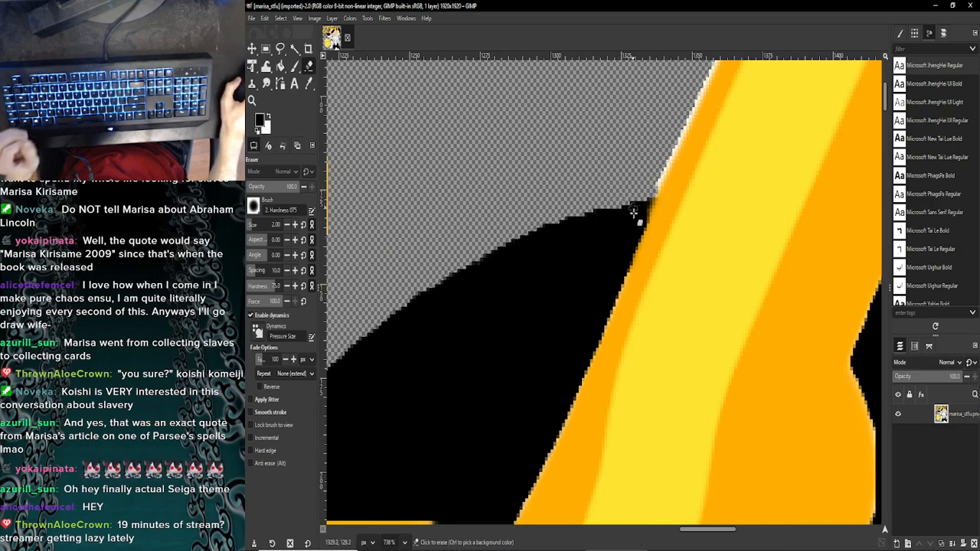
scroll(655, 190, up, 1)
scroll(654, 189, up, 3)
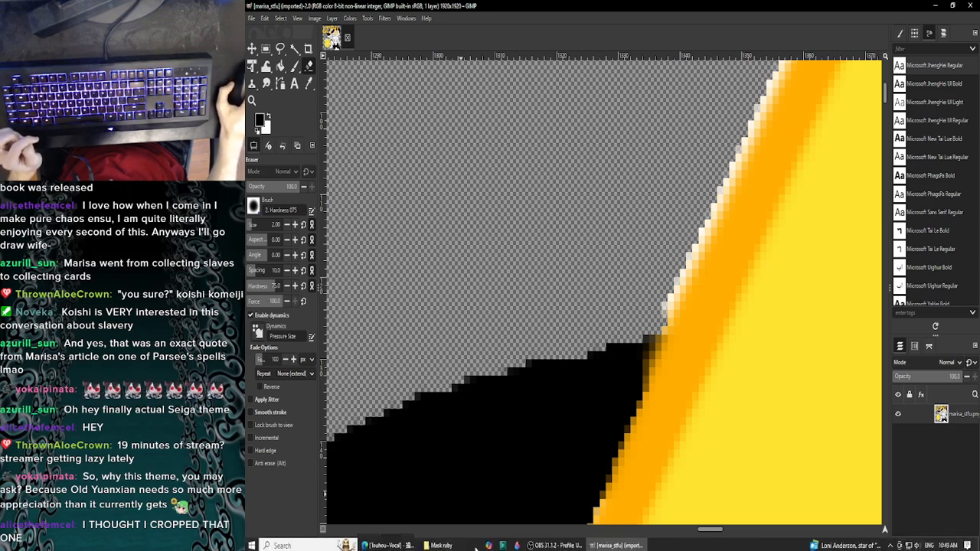
Step: Switch to File Explorer, view marisa_stfu2.png from the Pictures folder in a maximized viewer, and close it
mouse_move(390, 544)
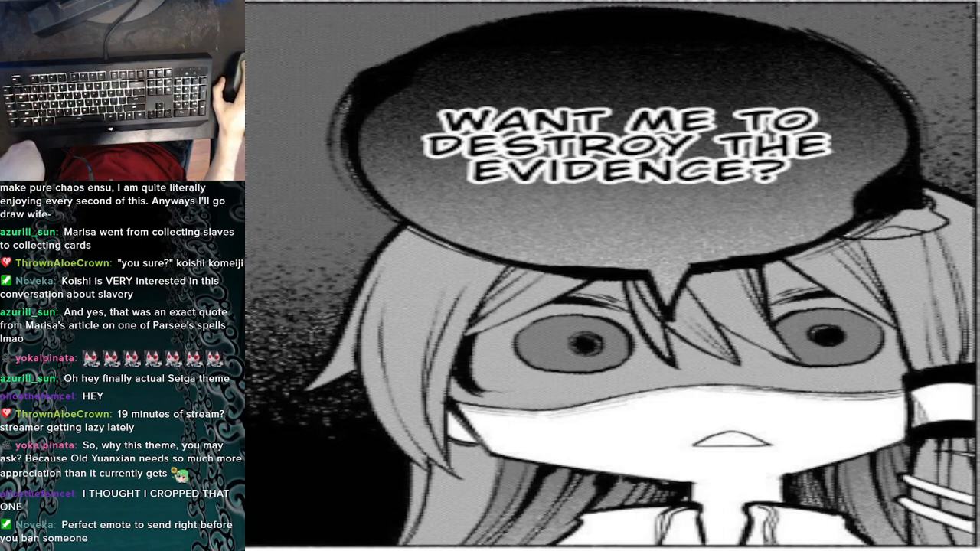
key(super)
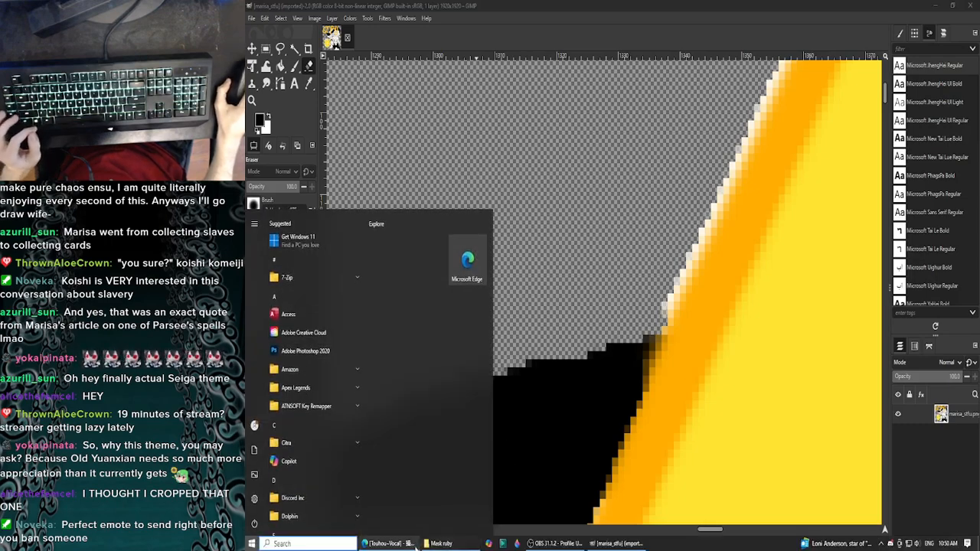
click(438, 543)
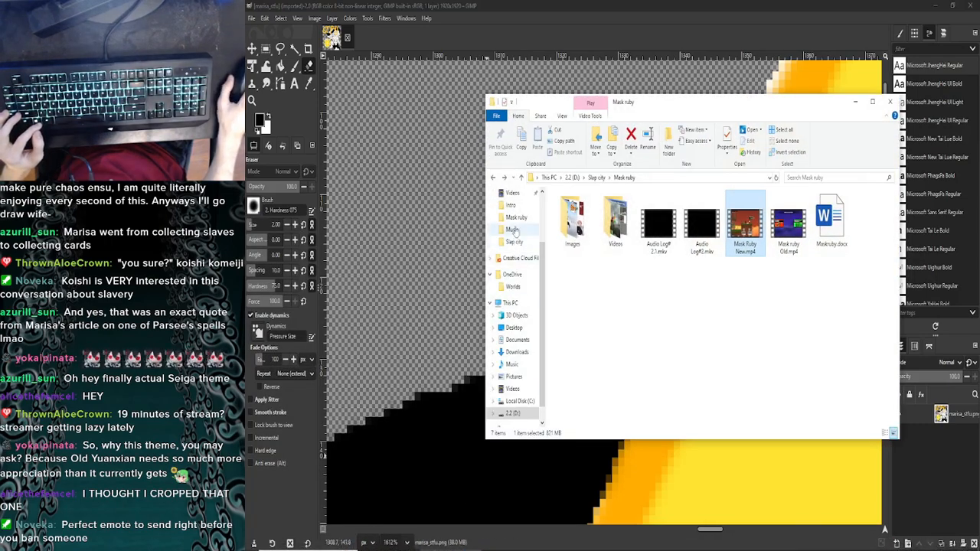
scroll(516, 240, up, 2)
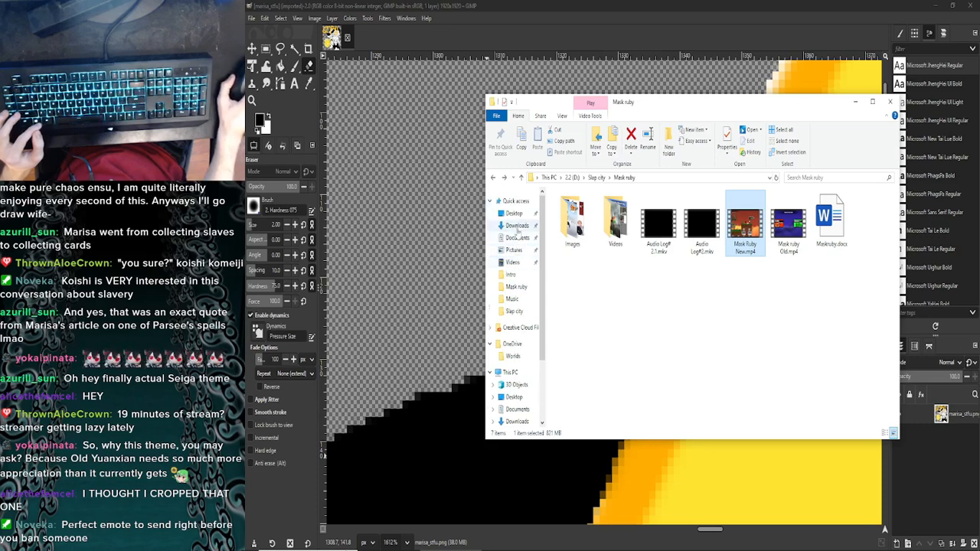
click(514, 250)
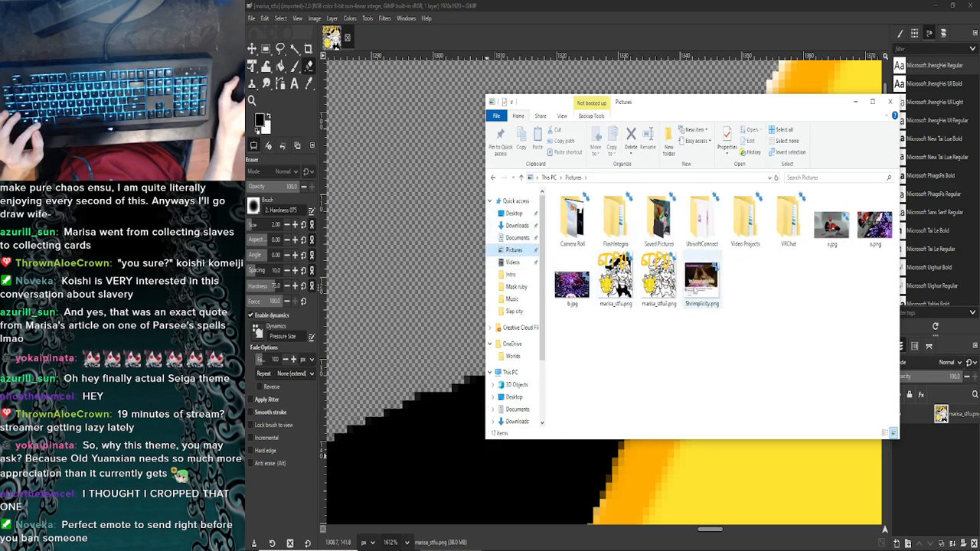
click(658, 282)
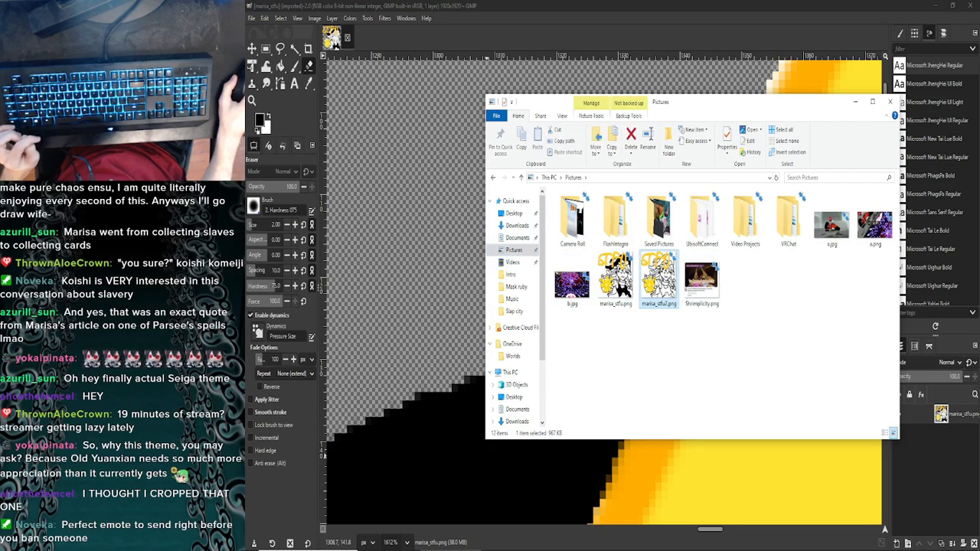
double_click(655, 279)
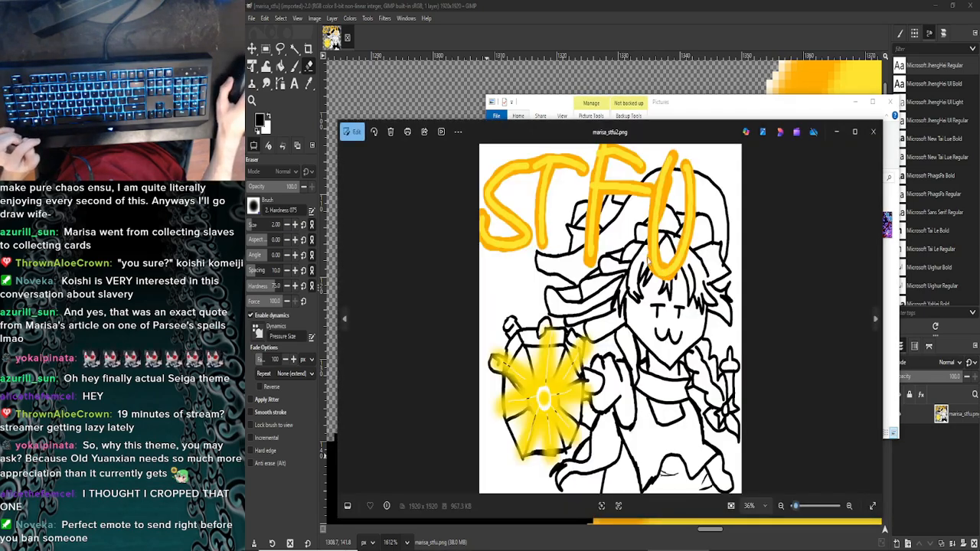
click(854, 132)
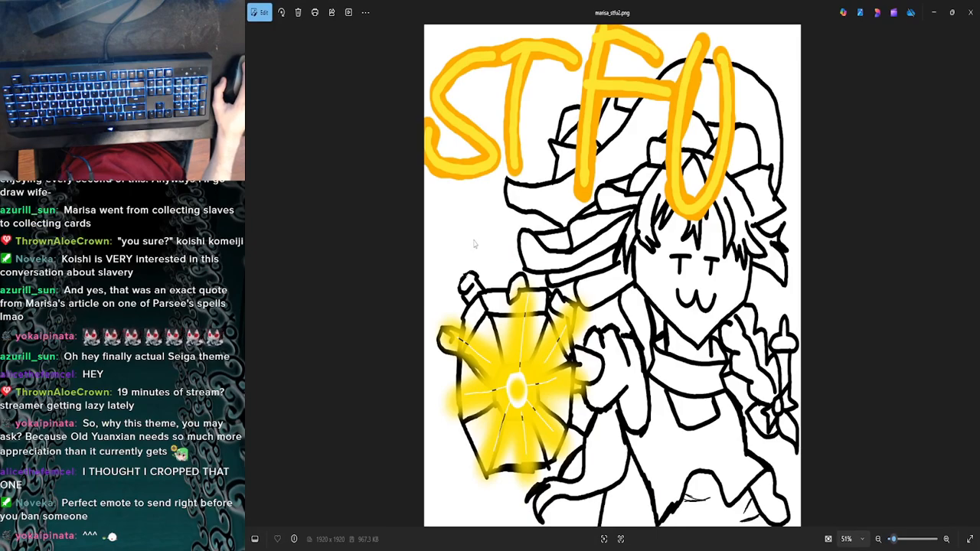
click(970, 11)
Step: Bring the marisa_stfu drawing in GIMP back to the front and open Task Manager
mouse_move(583, 547)
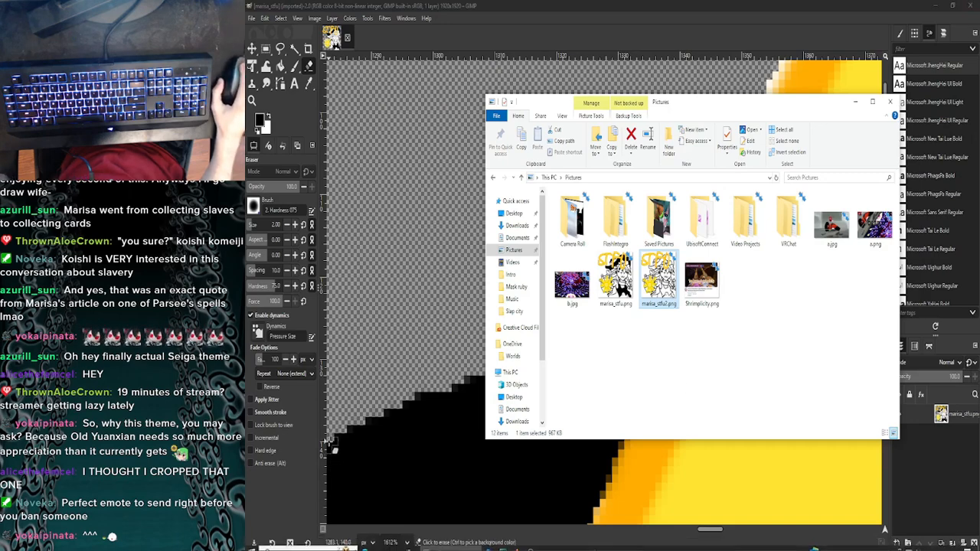
key(super)
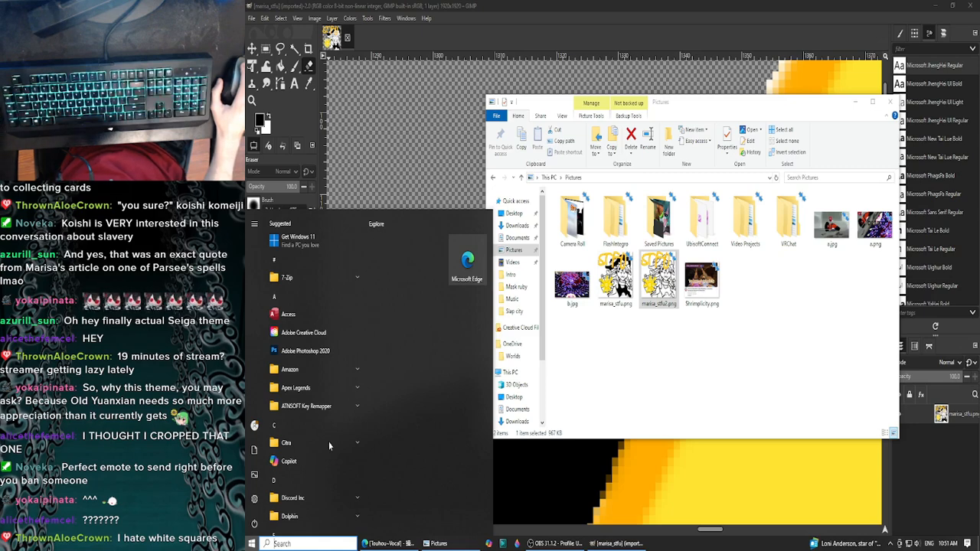
click(375, 35)
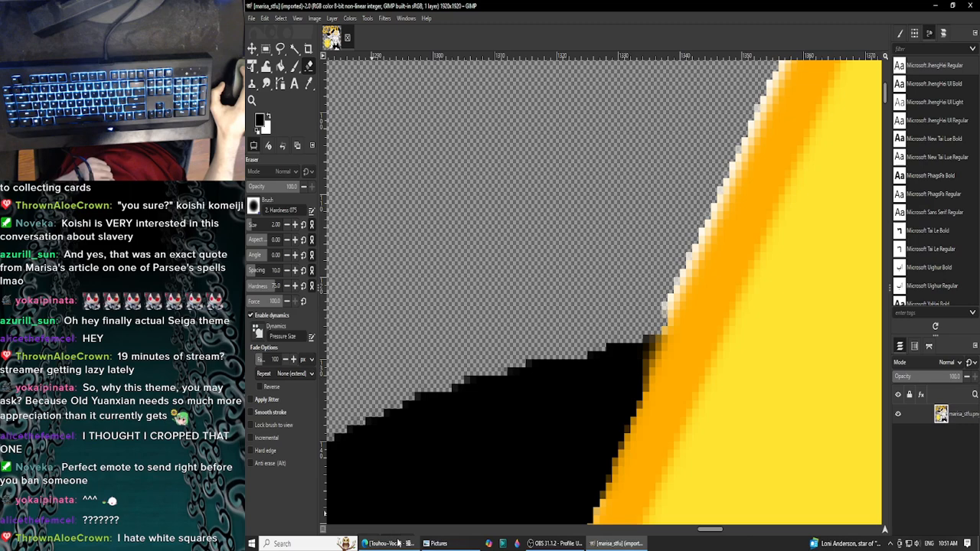
key(super)
text(task)
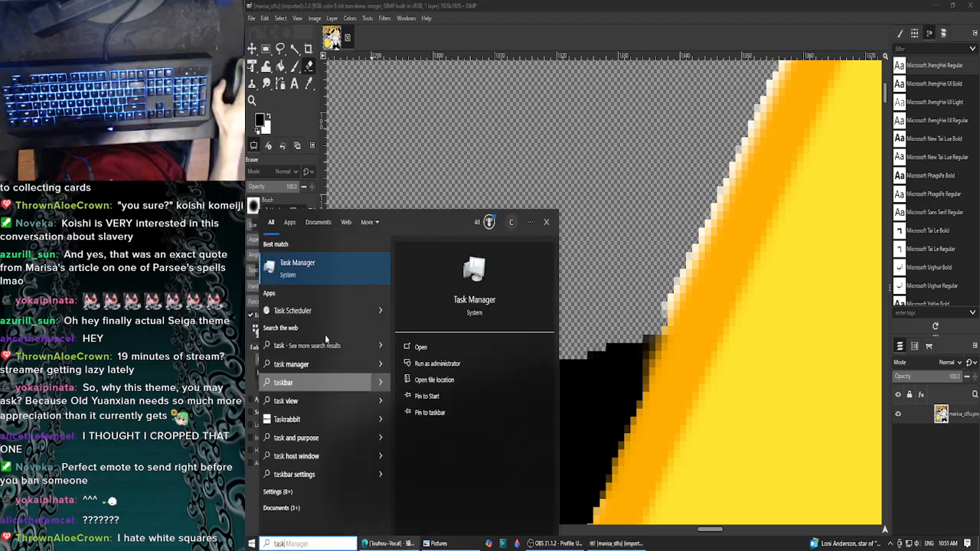
click(336, 269)
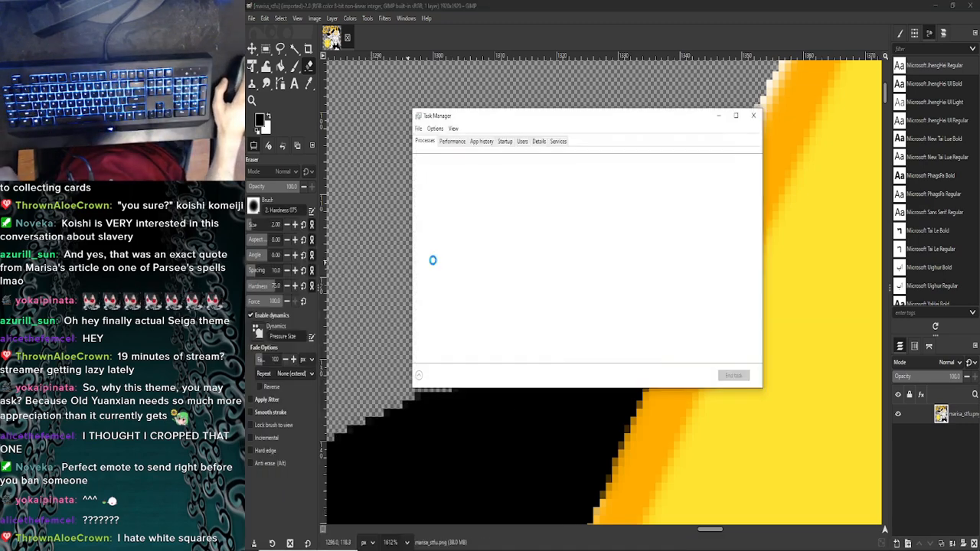
Step: End the last Discord process in the Task Manager process list and close Task Manager
scroll(472, 303, down, 3)
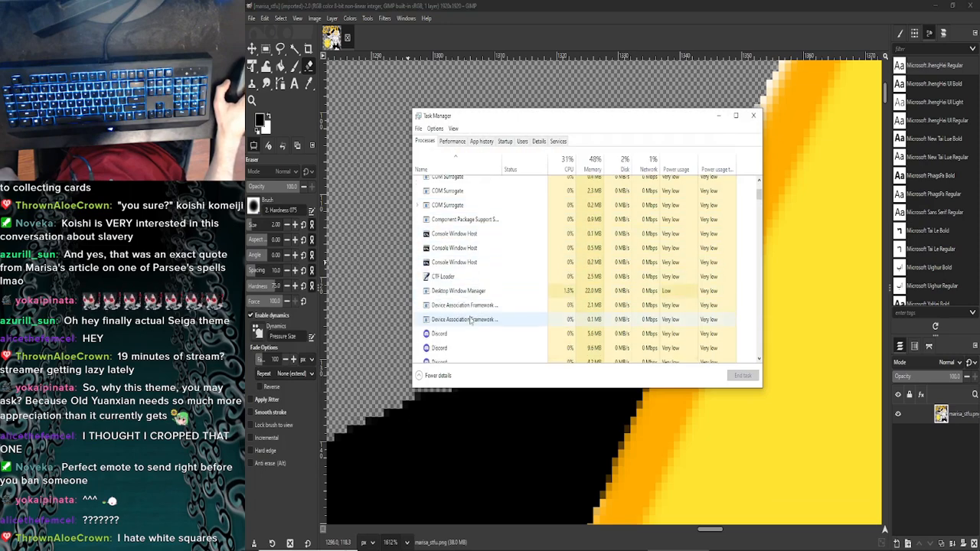
click(459, 343)
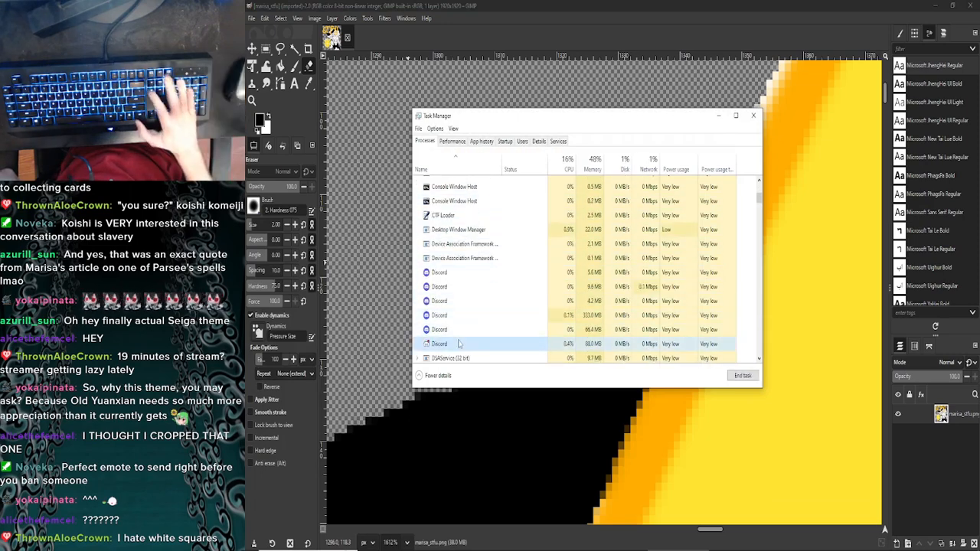
click(742, 375)
click(754, 116)
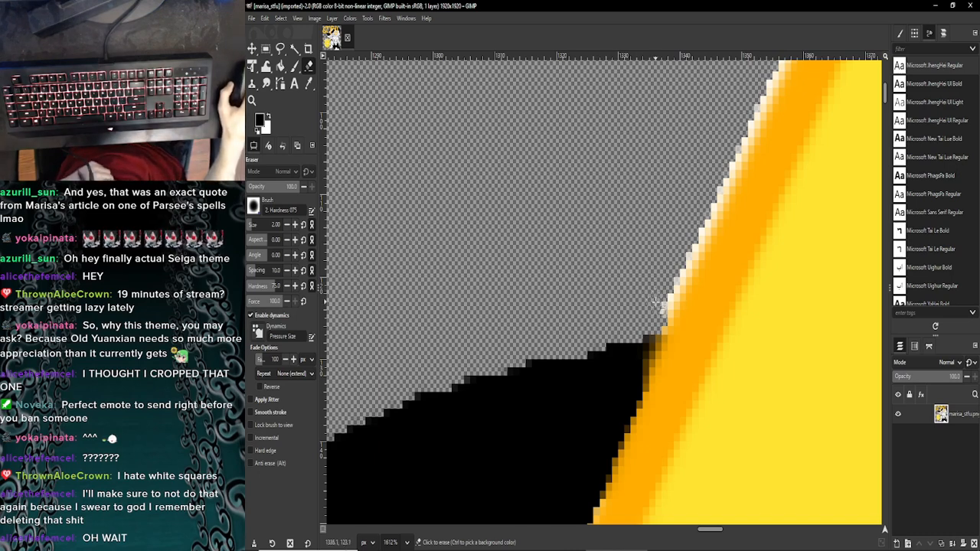
Step: Erase a short piece of white fringe beside the U above the hat and set the Eraser hardness to 100
drag(660, 306, 674, 282)
text(100)
key(Return)
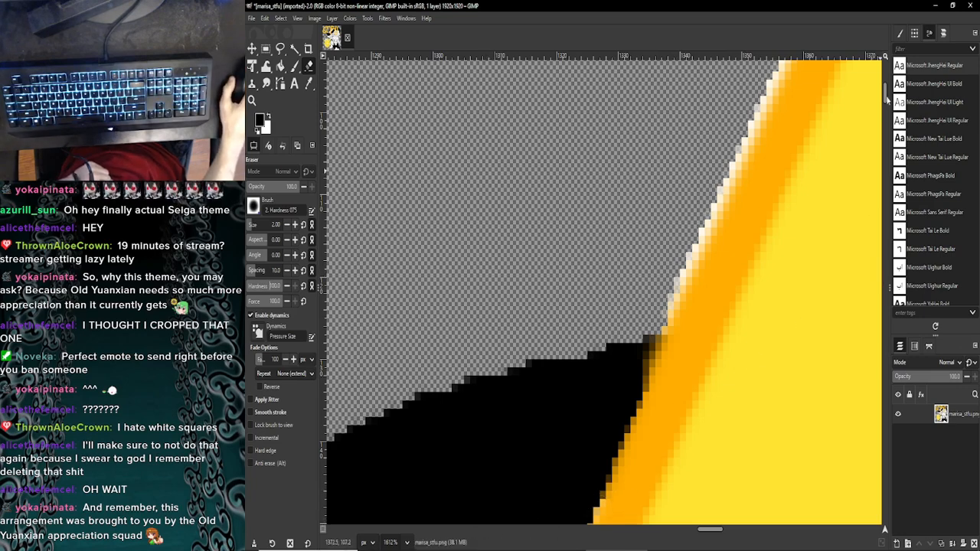
Step: Examine the whole marisa_stfu drawing, including the STFU lettering and the hat, for leftover white edges
scroll(887, 96, down, 2)
scroll(887, 95, up, 2)
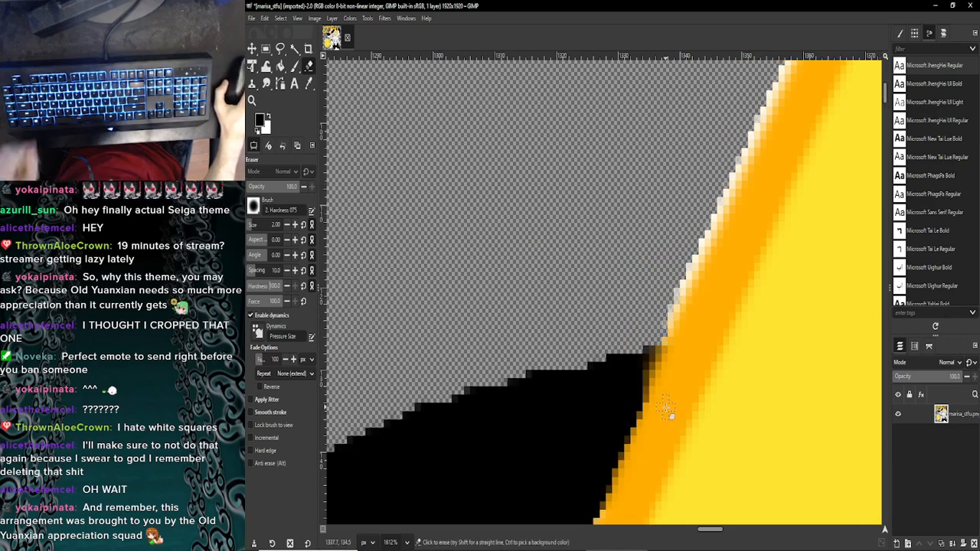
scroll(667, 314, down, 5)
scroll(670, 417, down, 5)
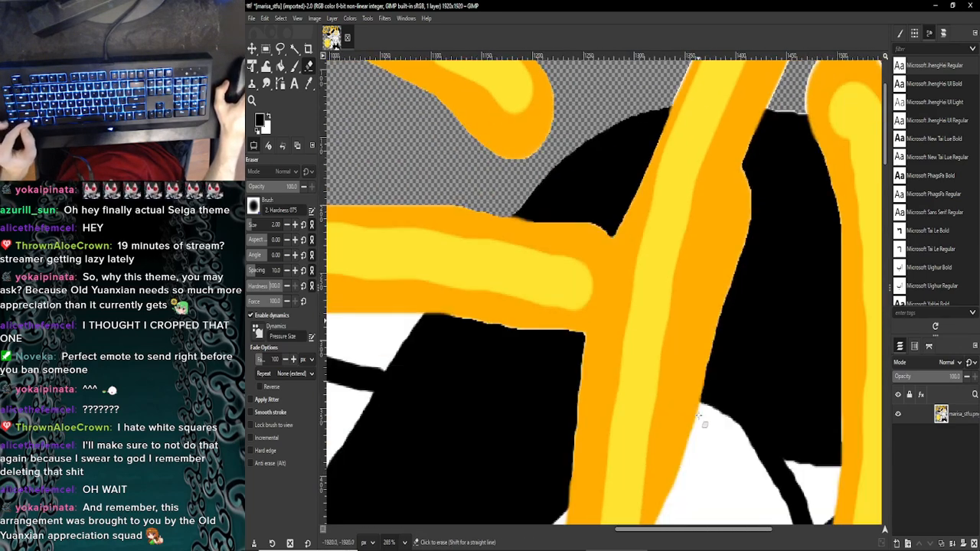
scroll(699, 420, up, 2)
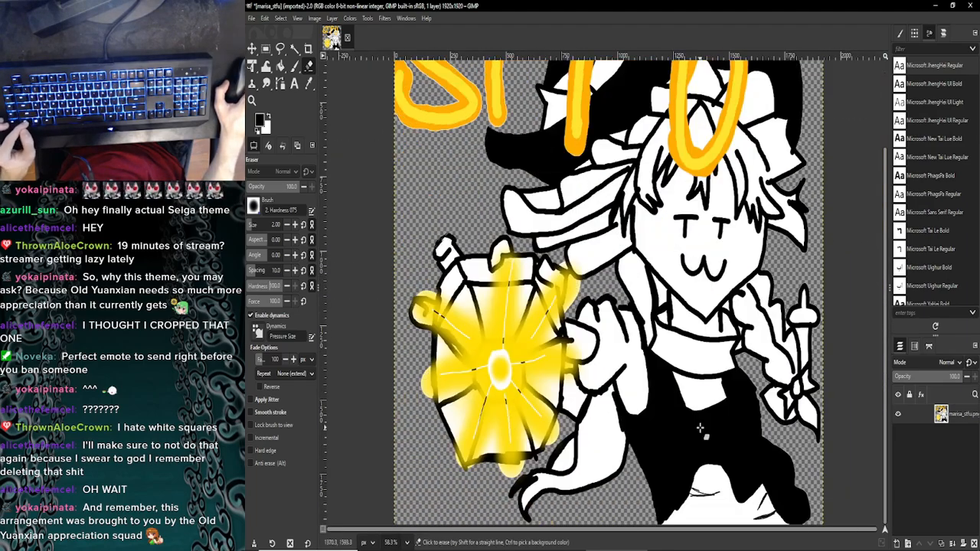
scroll(678, 429, down, 2)
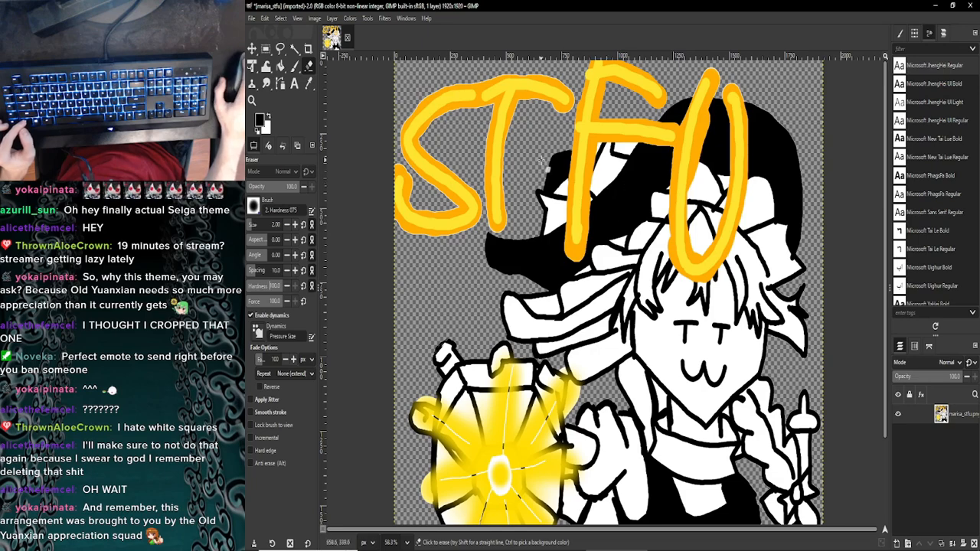
scroll(645, 297, up, 1)
scroll(674, 413, down, 1)
scroll(653, 329, up, 1)
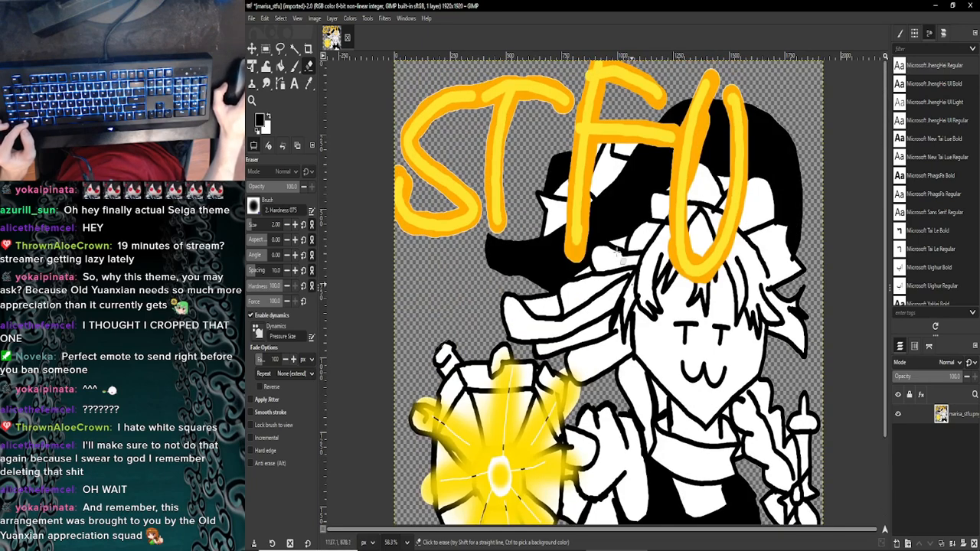
Step: Erase the white fringe along the outer edge of the U's left stroke, starting just above the black hat
scroll(699, 95, up, 3)
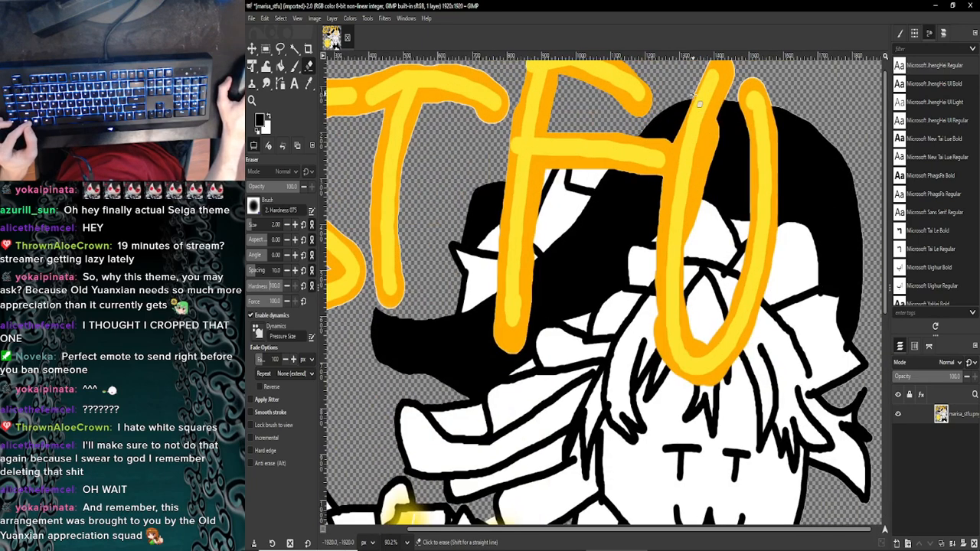
scroll(698, 104, up, 8)
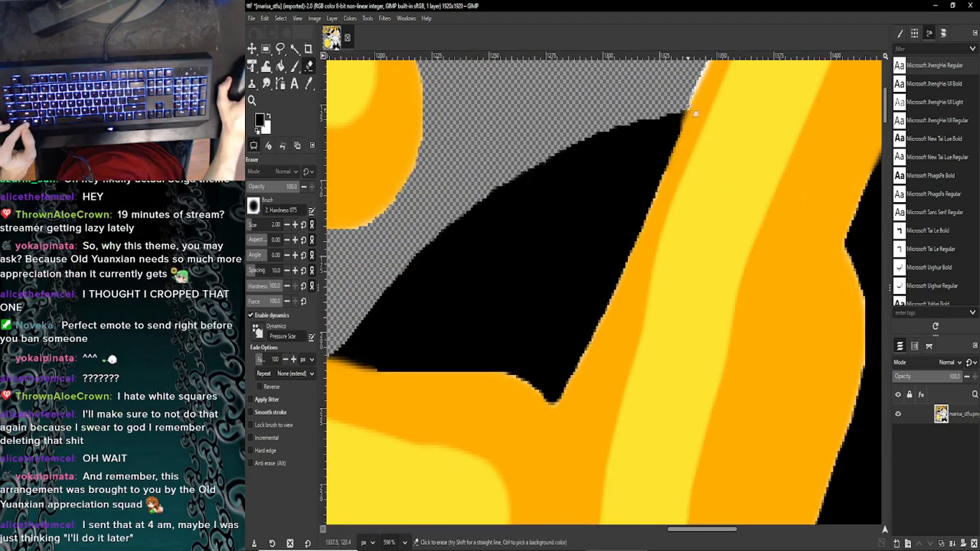
scroll(693, 111, up, 4)
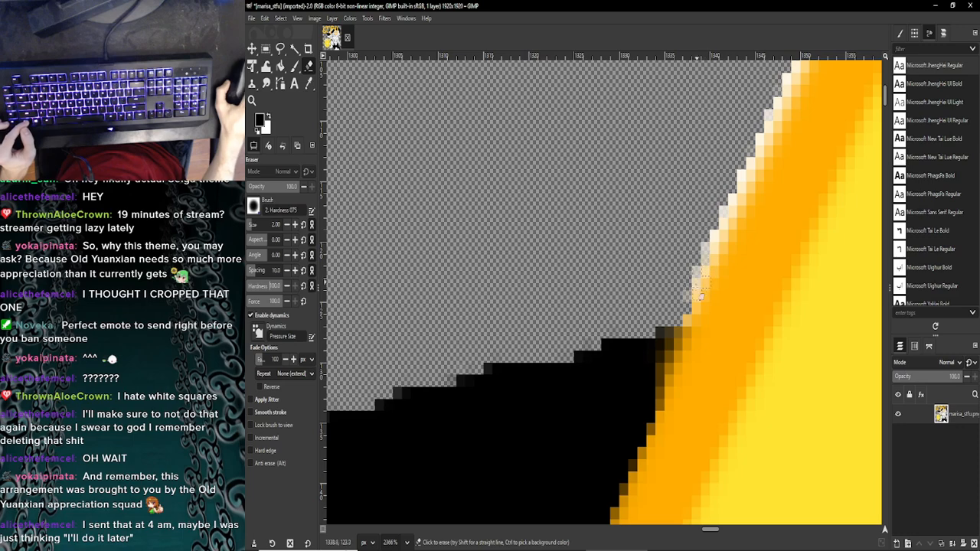
mouse_move(683, 298)
mouse_down()
mouse_move(709, 230)
mouse_move(687, 296)
mouse_up()
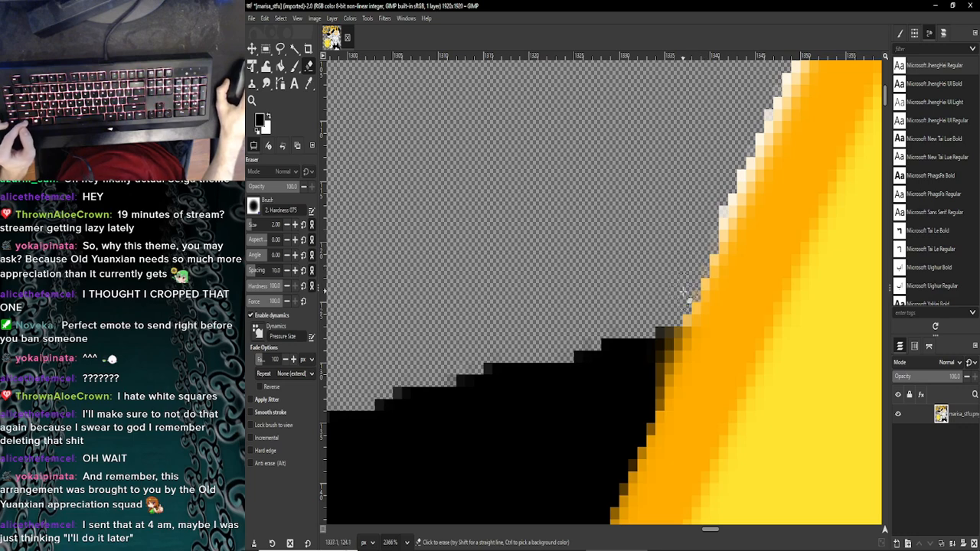
scroll(684, 296, down, 5)
scroll(688, 306, up, 6)
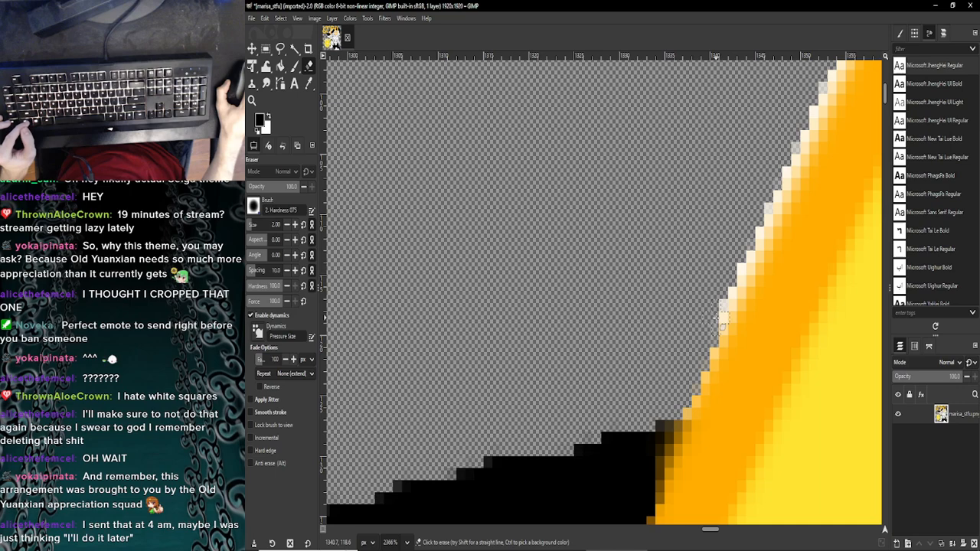
drag(716, 316, 725, 296)
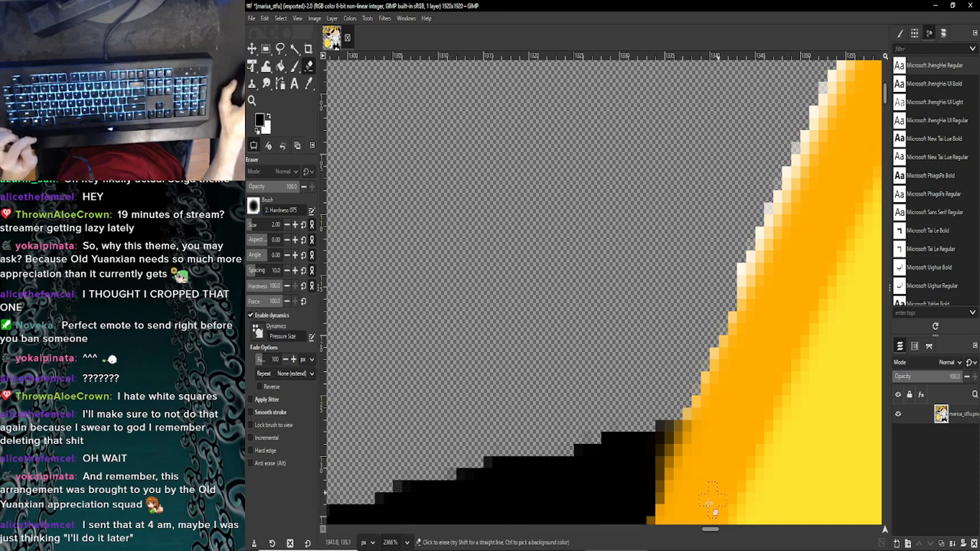
drag(708, 532, 714, 532)
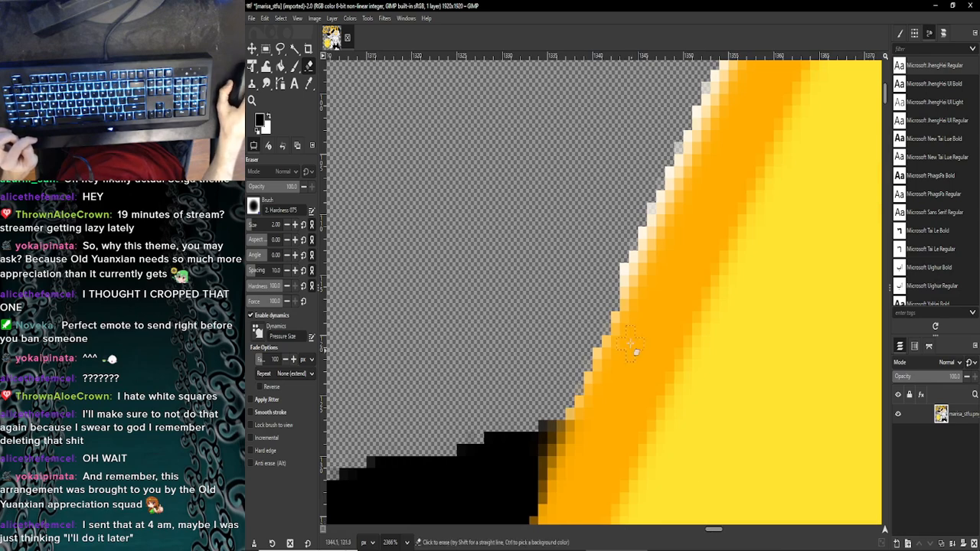
drag(613, 284, 615, 270)
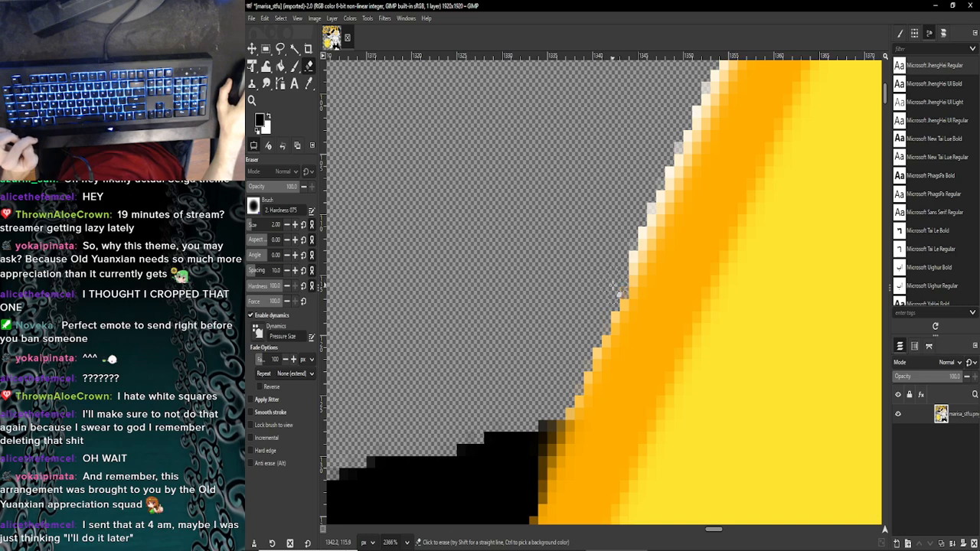
mouse_move(622, 269)
mouse_down()
mouse_move(634, 227)
mouse_move(648, 230)
mouse_move(657, 198)
mouse_move(649, 185)
mouse_move(646, 229)
mouse_up()
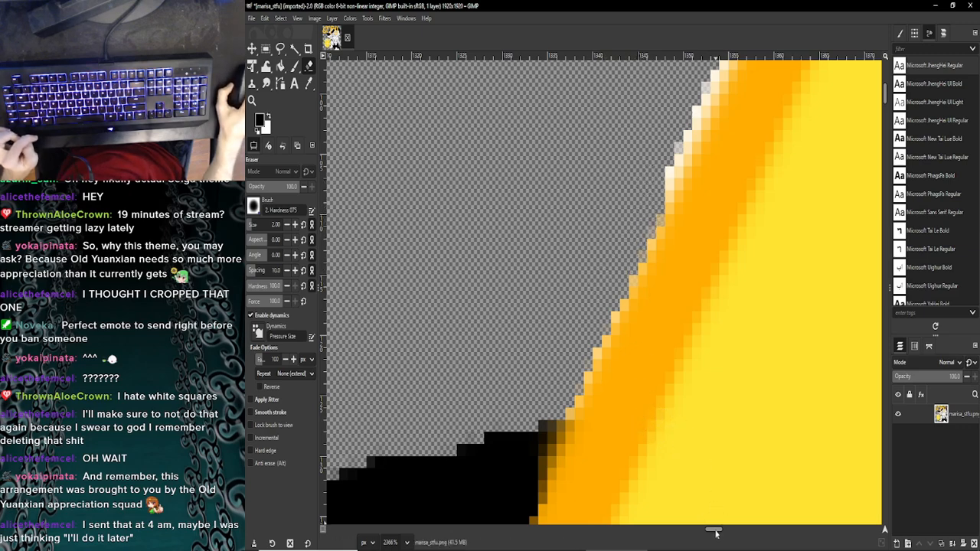
Step: Continue erasing the white fringe farther up the U's left stroke, going back over the leftover pale pixels
scroll(716, 505, right, 3)
scroll(595, 367, up, 4)
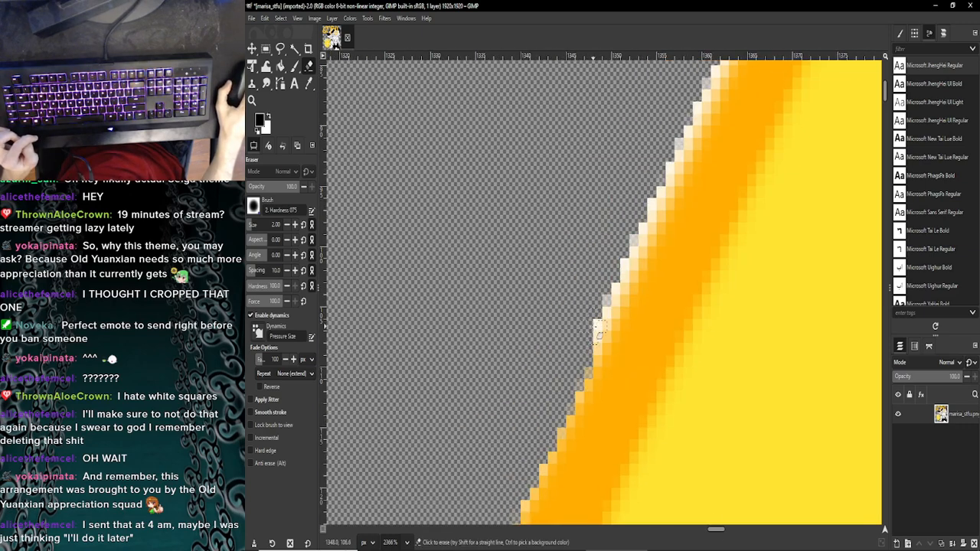
drag(600, 330, 670, 155)
drag(631, 252, 586, 339)
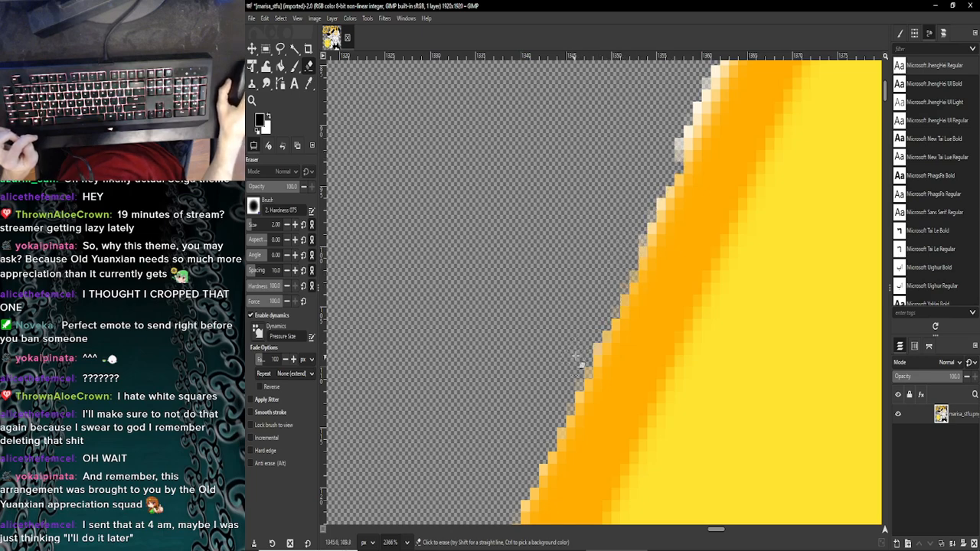
drag(626, 267, 609, 300)
mouse_move(591, 332)
mouse_down()
mouse_move(579, 352)
mouse_move(601, 329)
mouse_move(564, 420)
mouse_up()
scroll(613, 349, up, 2)
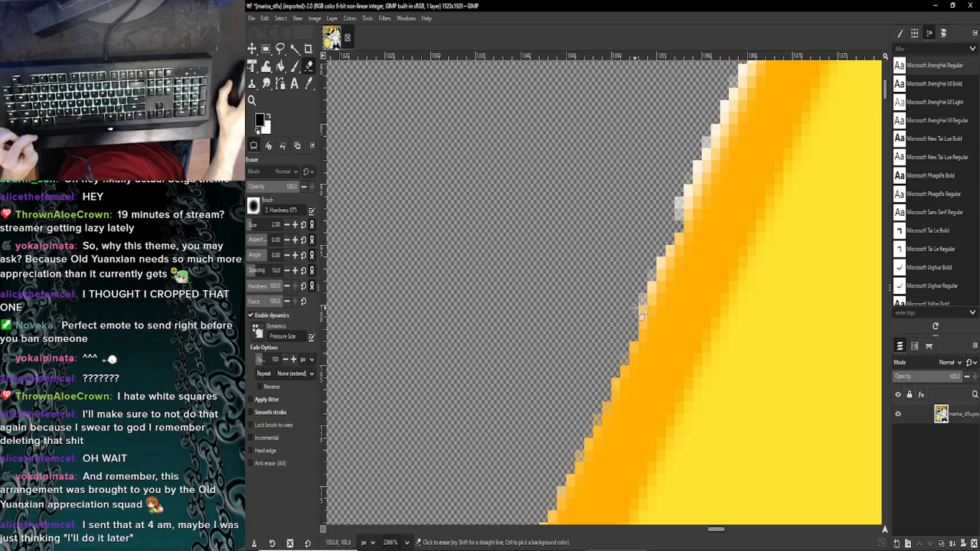
drag(670, 236, 635, 300)
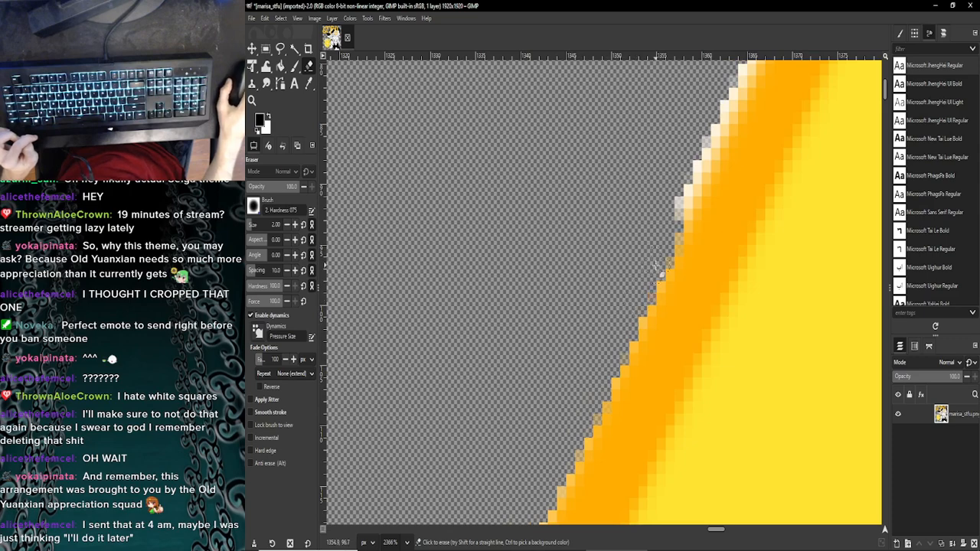
Step: Erase the next stretch of white fringe on the outer edge of the U's left stroke and go over its leftover pale pixels
scroll(659, 276, down, 10)
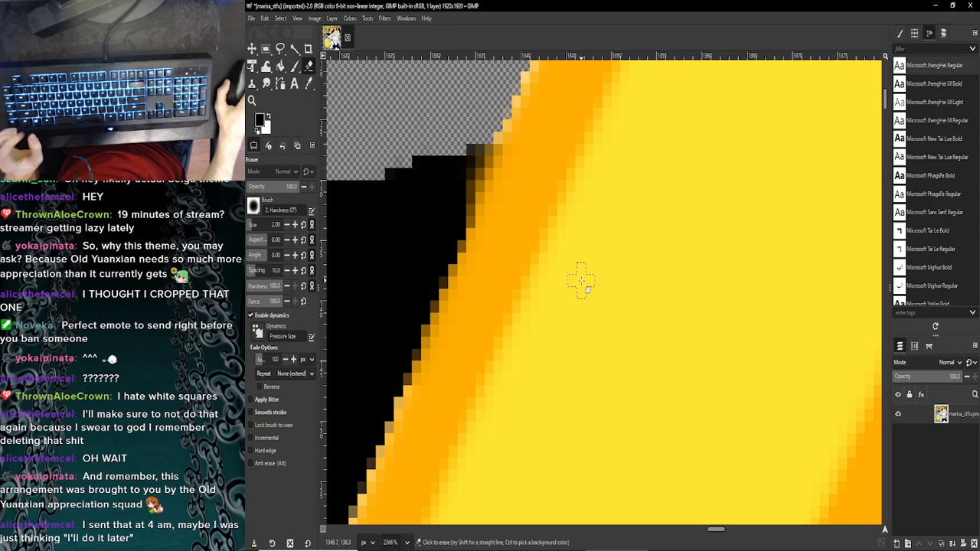
scroll(582, 283, down, 10)
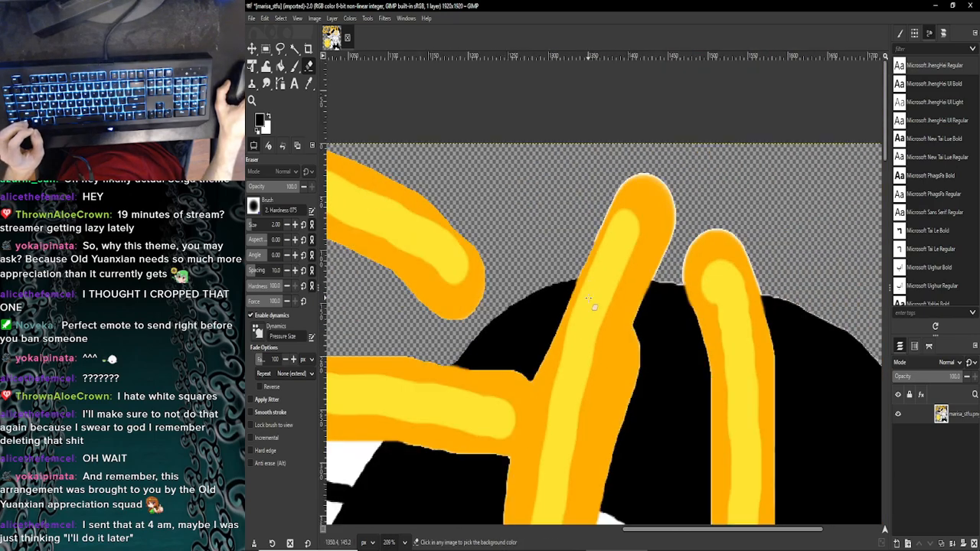
scroll(611, 234, up, 5)
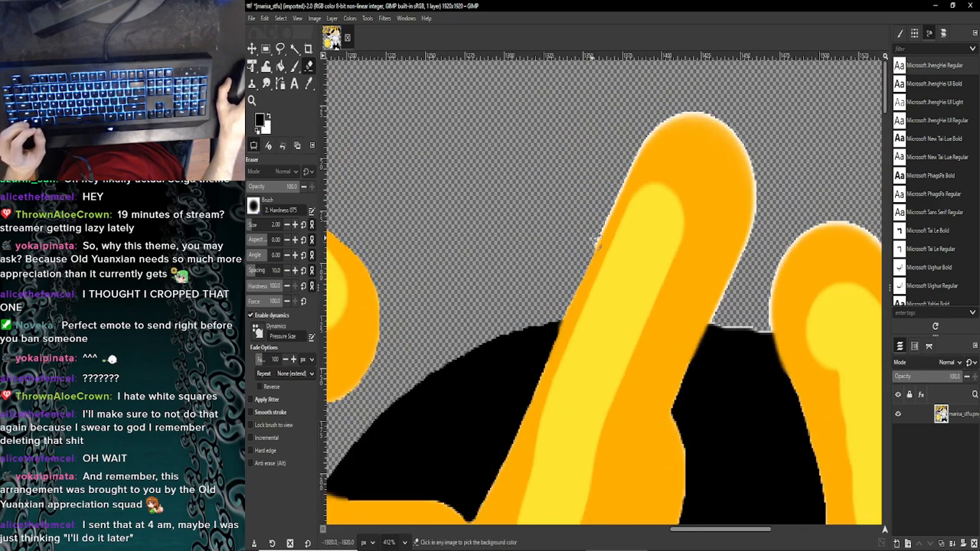
scroll(593, 248, up, 1)
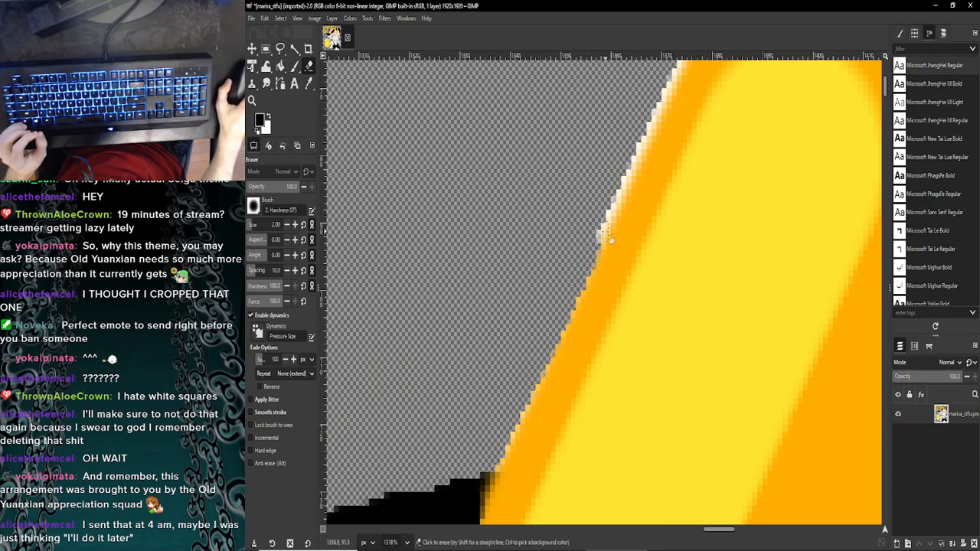
scroll(605, 236, up, 3)
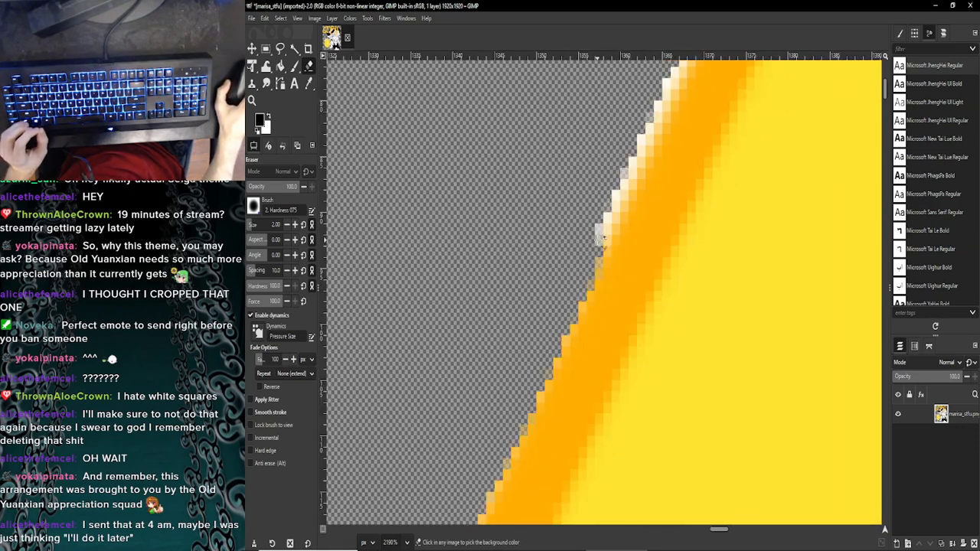
drag(597, 241, 635, 145)
scroll(642, 268, up, 3)
mouse_move(629, 312)
mouse_down()
mouse_move(673, 210)
mouse_move(639, 300)
mouse_up()
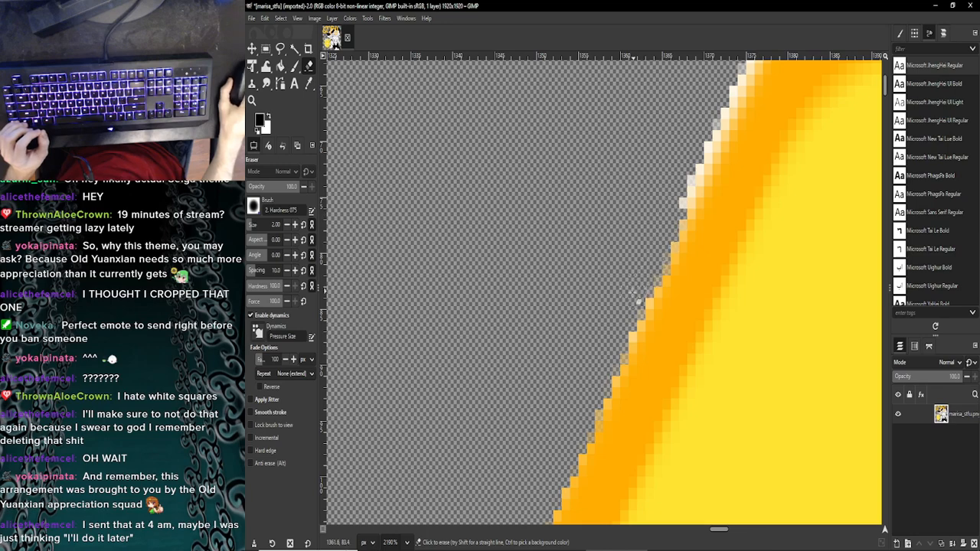
scroll(643, 287, up, 3)
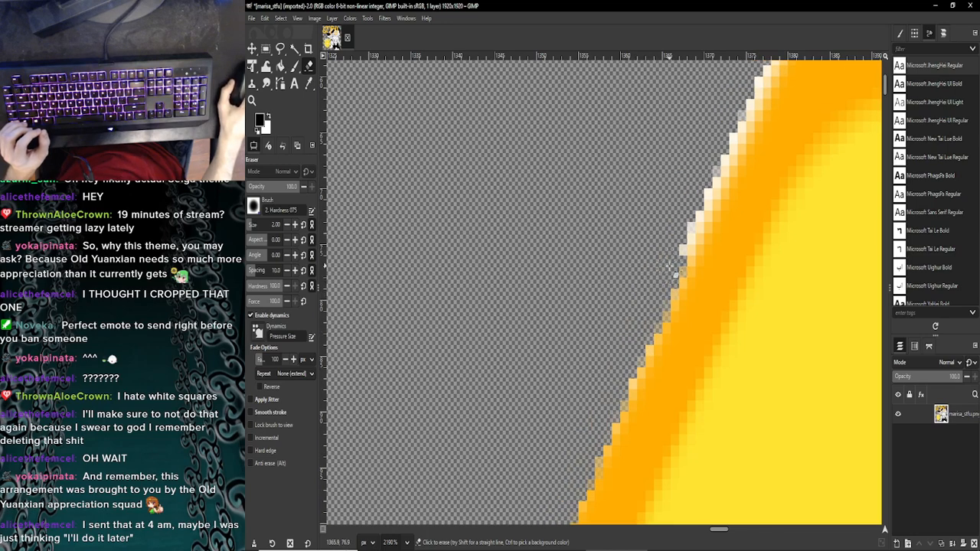
drag(656, 305, 667, 285)
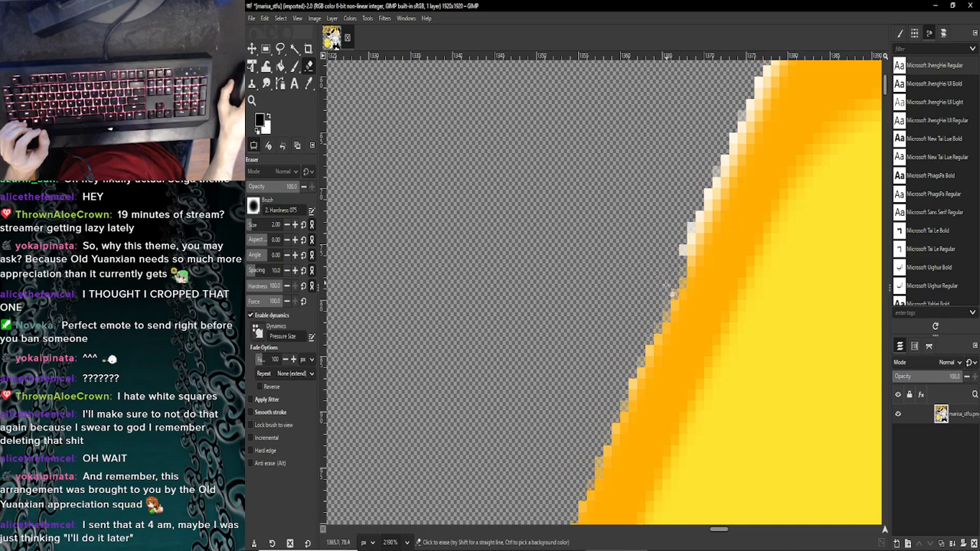
drag(641, 354, 611, 395)
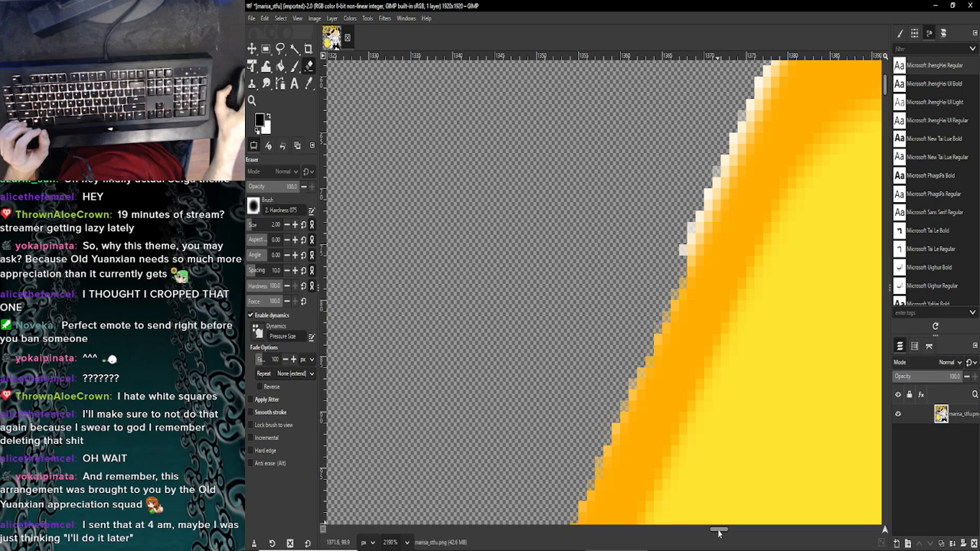
Step: Erase the white fringe on the outer edge of the U's left stroke up to just below its rounded tip
scroll(710, 501, right, 4)
scroll(657, 366, up, 5)
mouse_move(588, 383)
mouse_down()
mouse_move(653, 224)
mouse_move(600, 345)
mouse_up()
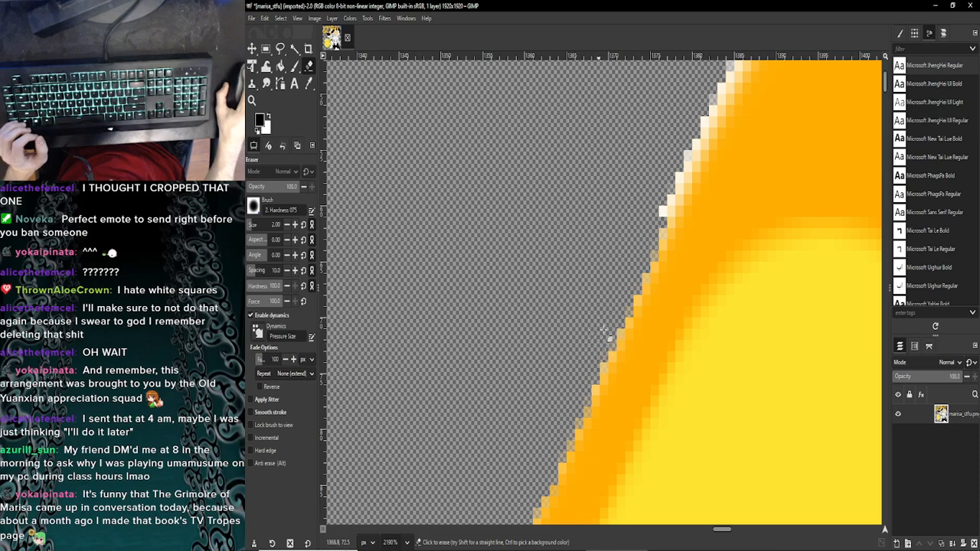
scroll(649, 271, up, 2)
mouse_move(656, 281)
mouse_down()
mouse_move(730, 106)
mouse_move(645, 302)
mouse_up()
Step: Switch to YouTube in the browser, close the Septette for the Dead Princess tab and resume the 東方ボスラッシュ２ music compilation
key(alt+Tab)
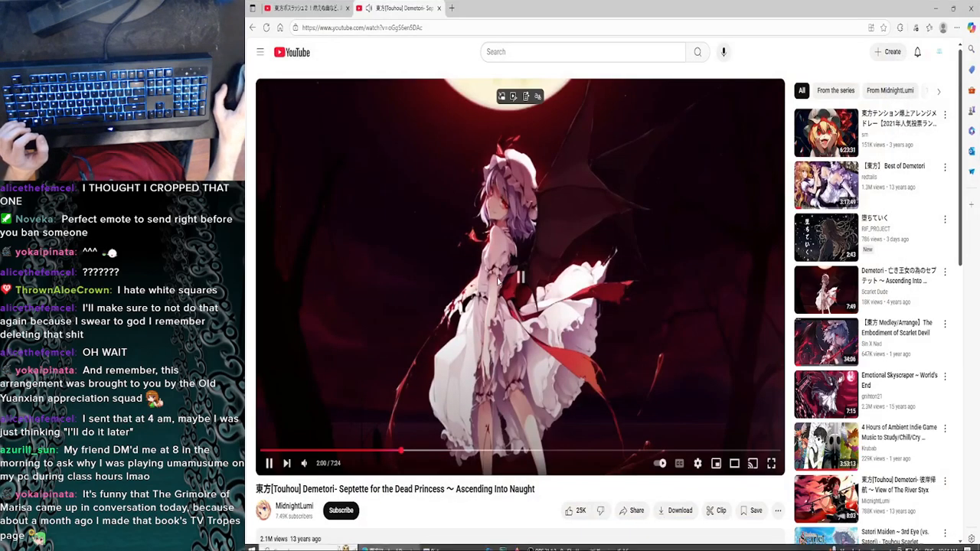
key(ctrl+w)
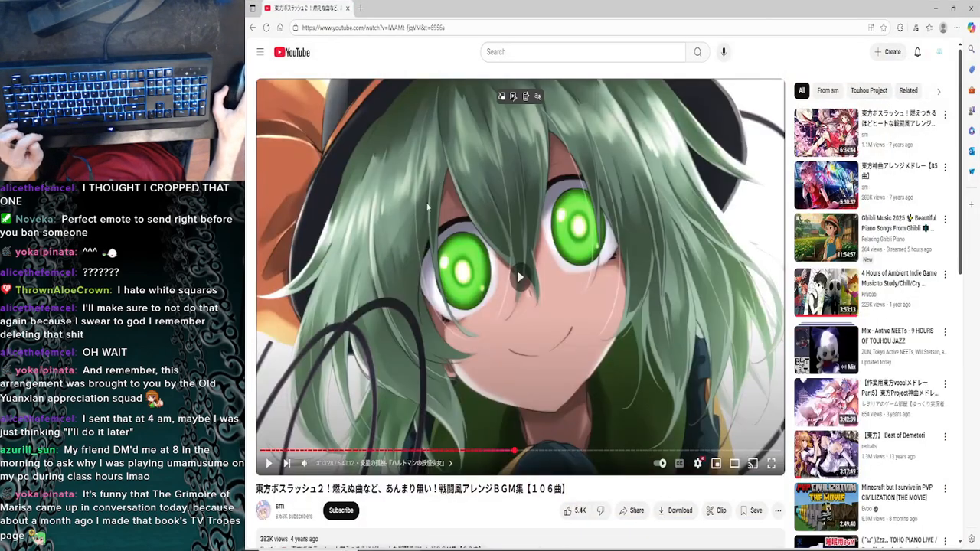
click(427, 207)
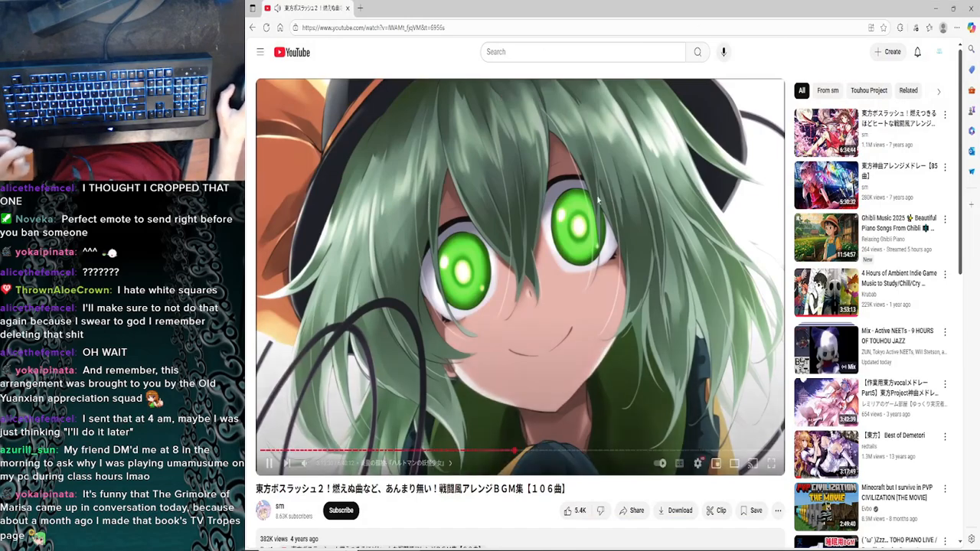
Step: Return to GIMP and erase the white fringe around the left side of the U's rounded upper-left tip
key(alt+Tab)
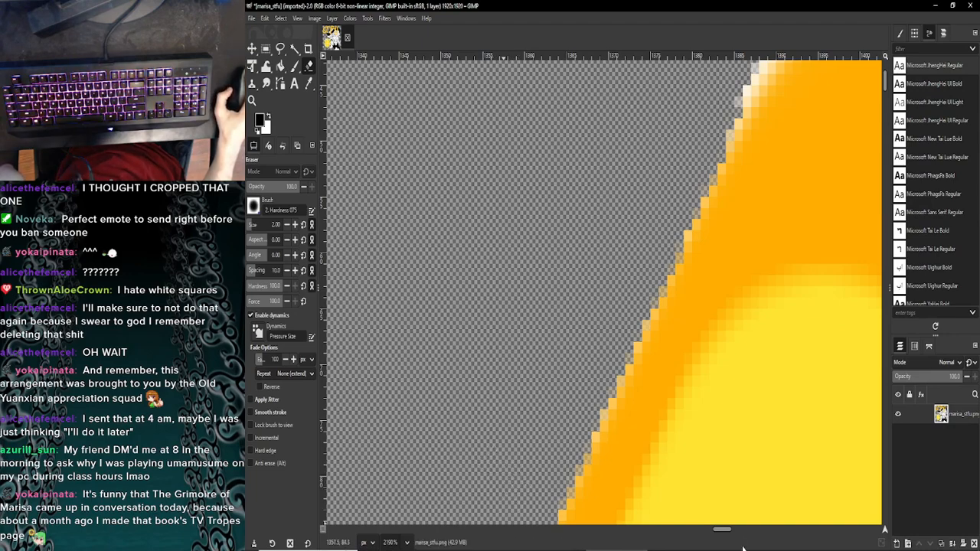
drag(727, 530, 731, 531)
scroll(712, 459, up, 5)
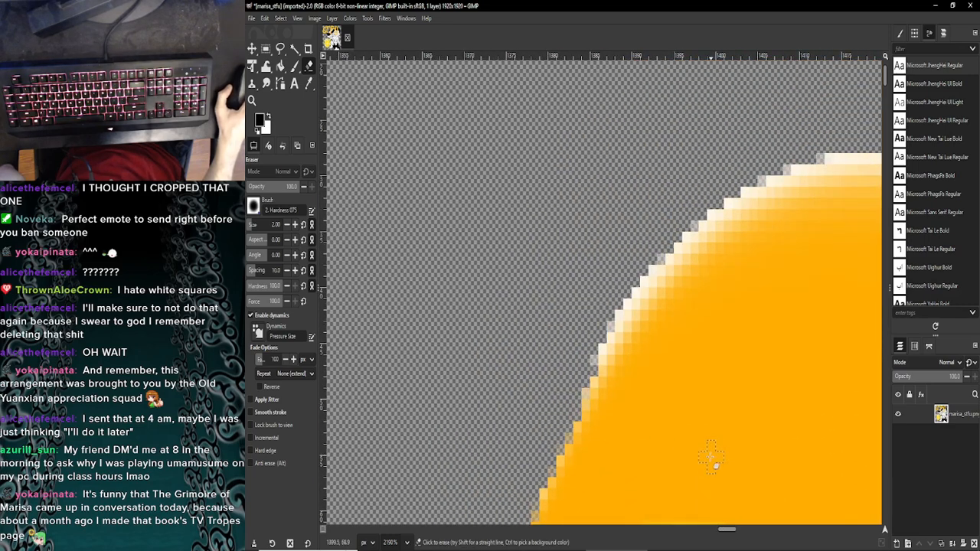
mouse_move(594, 366)
mouse_down()
mouse_move(647, 277)
mouse_move(760, 169)
mouse_move(651, 271)
mouse_up()
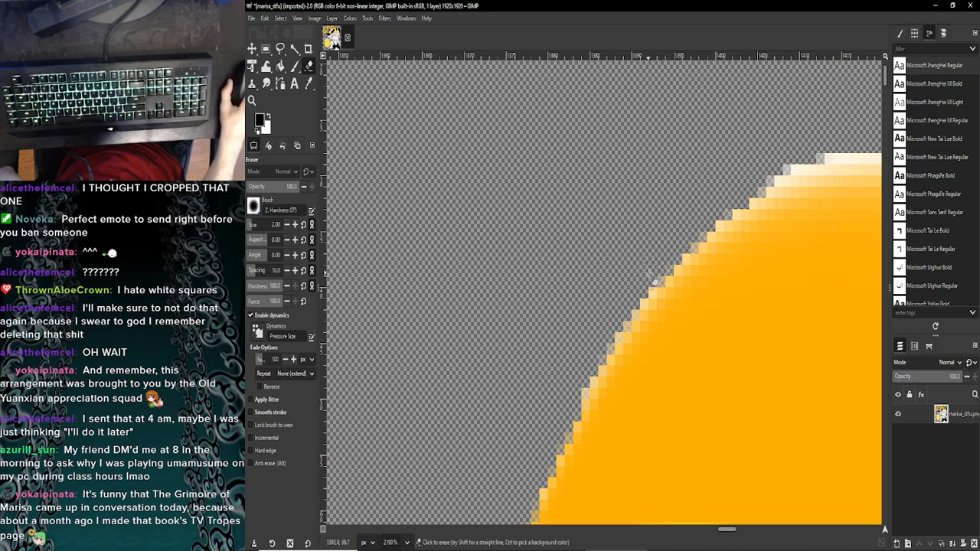
drag(590, 367, 579, 399)
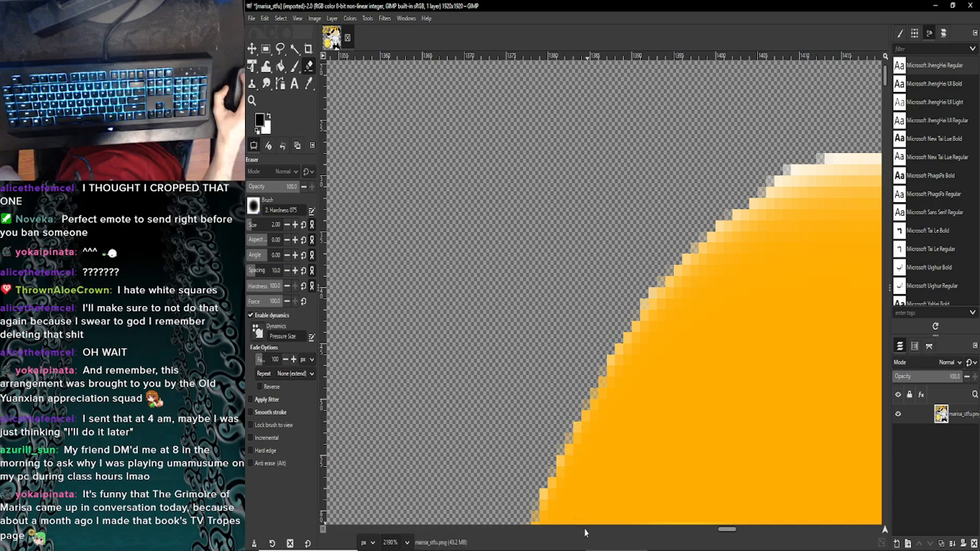
Step: Erase the white fringe straight across the top of the U's rounded upper-left tip, including the pale pixels at both ends
drag(722, 533, 728, 533)
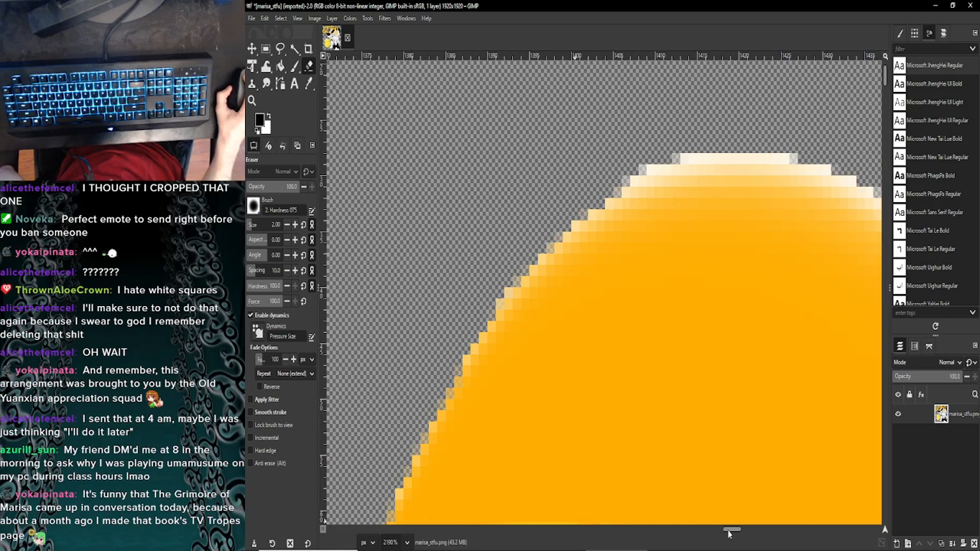
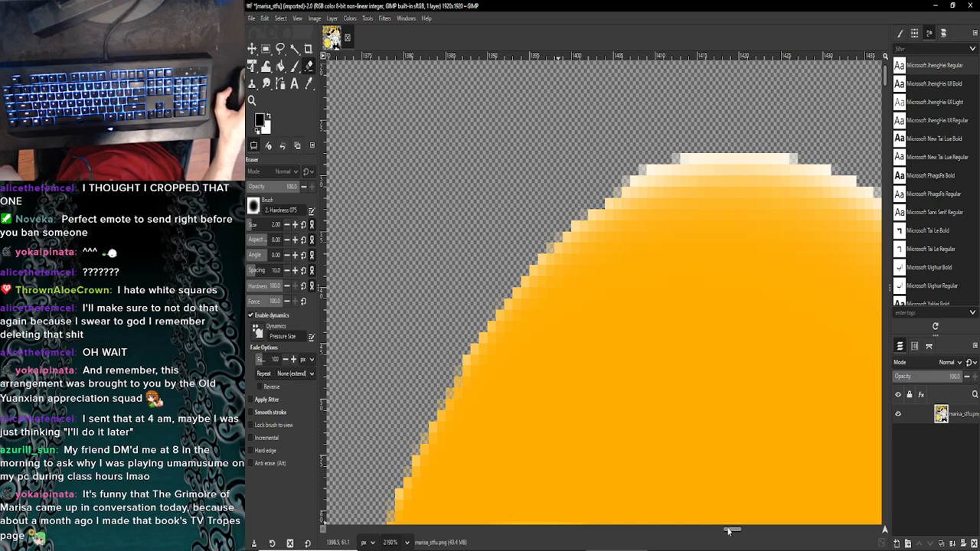
drag(727, 532, 734, 532)
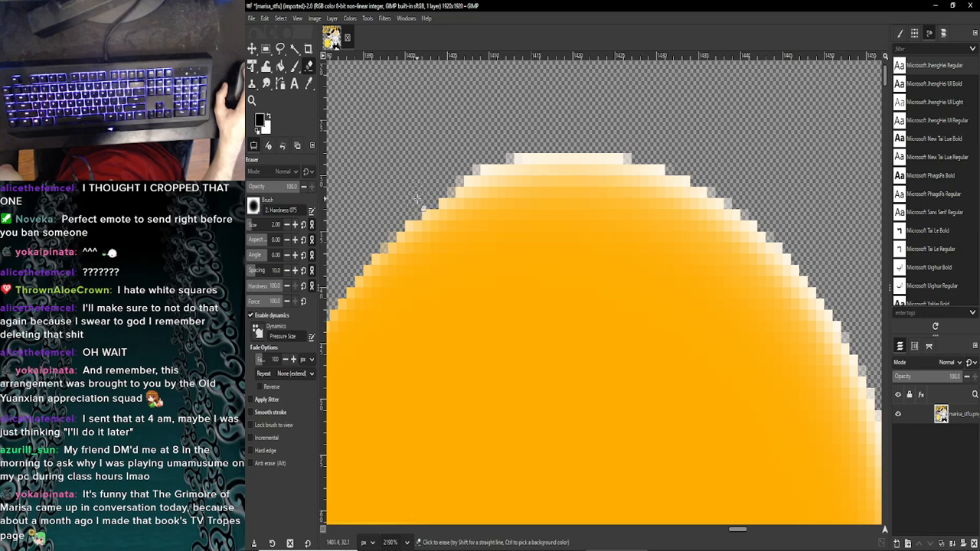
click(486, 168)
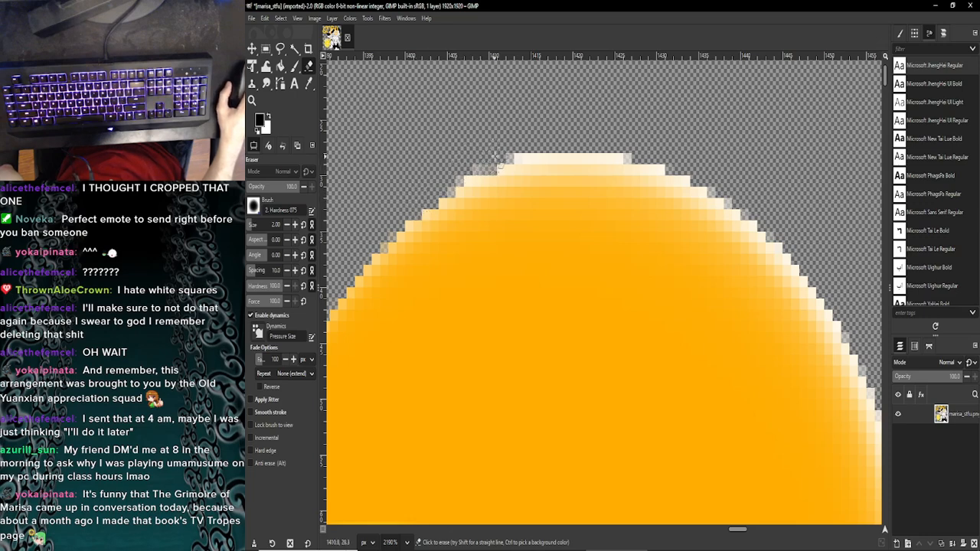
shift+click(664, 159)
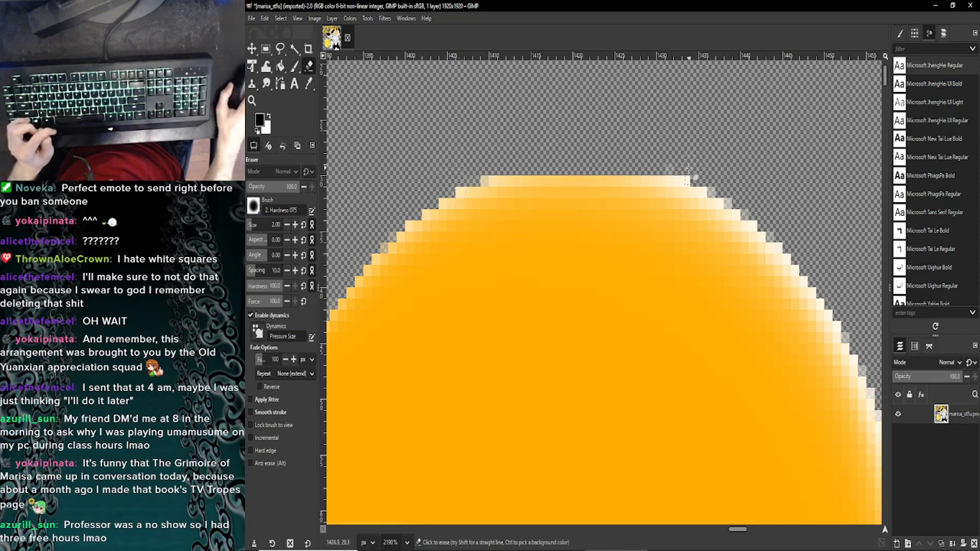
drag(688, 172, 652, 169)
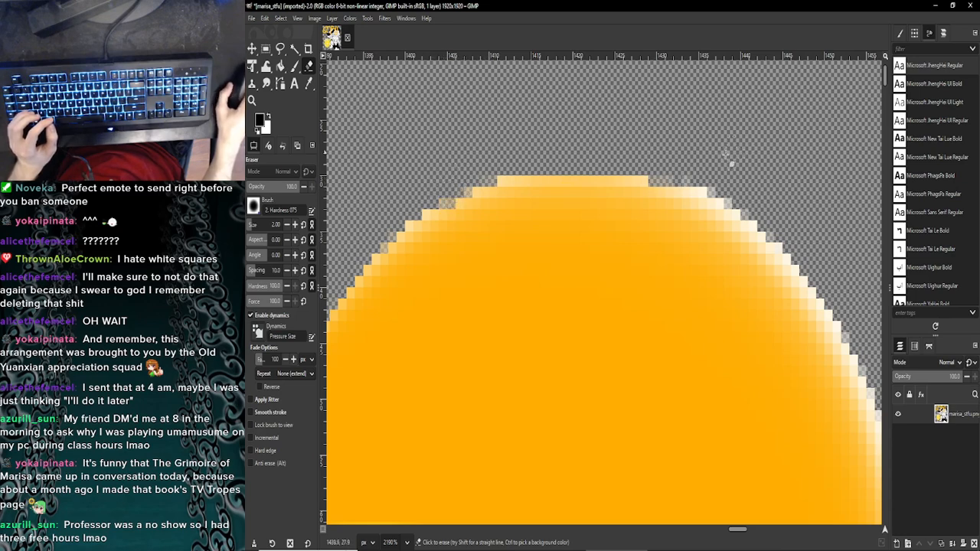
Step: Erase the white fringe down the right-hand curve of the U's rounded upper-left tip, going back over the remaining pale pixels
scroll(481, 285, right, 5)
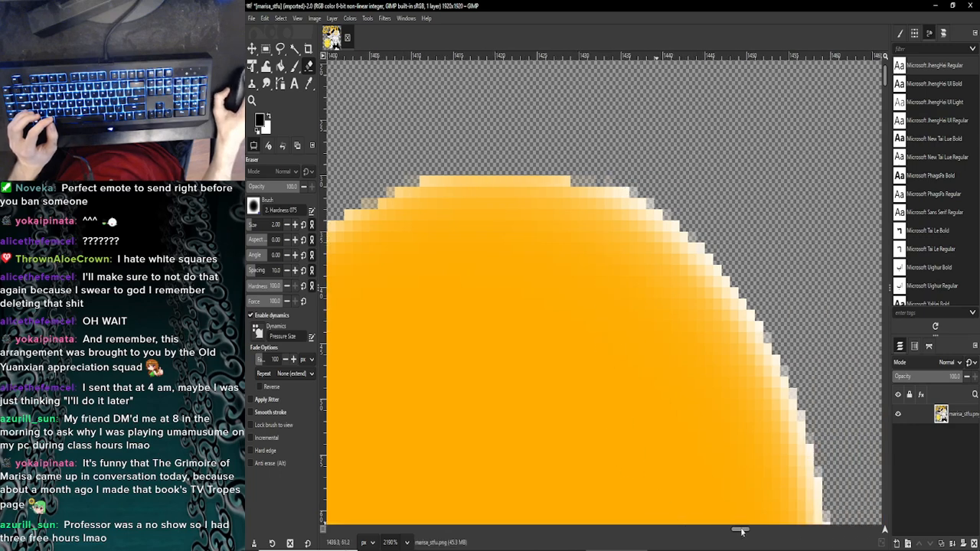
scroll(480, 295, down, 4)
scroll(490, 308, up, 3)
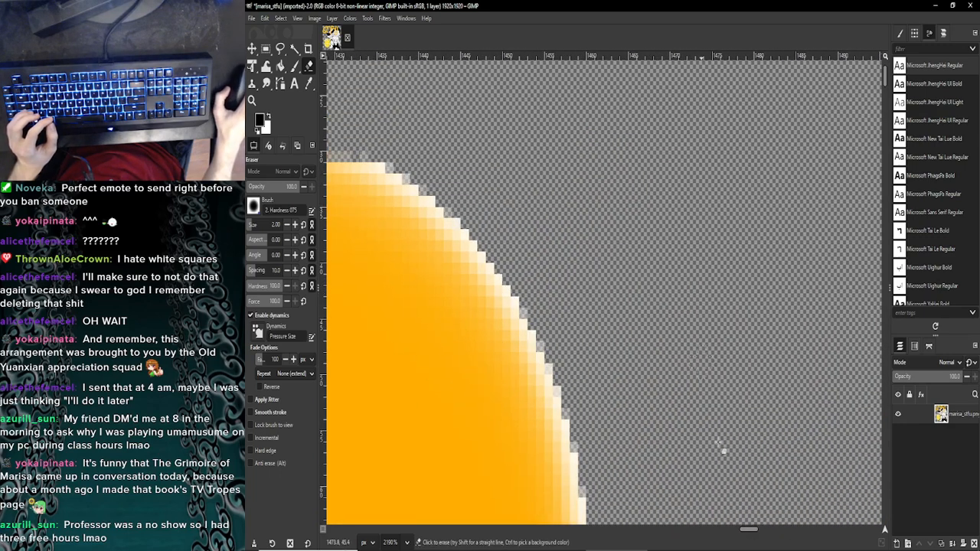
drag(753, 530, 750, 531)
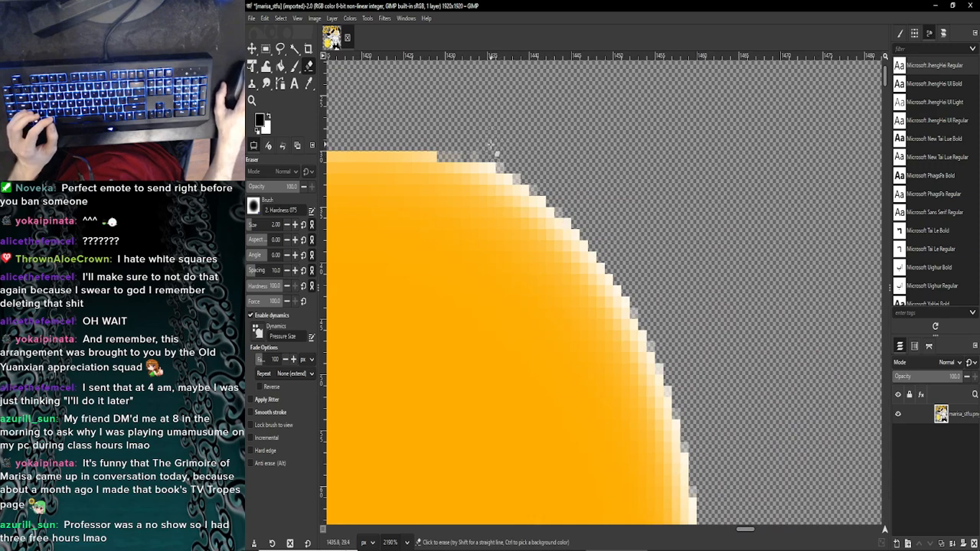
mouse_move(487, 153)
mouse_down()
mouse_move(594, 249)
mouse_move(678, 398)
mouse_up()
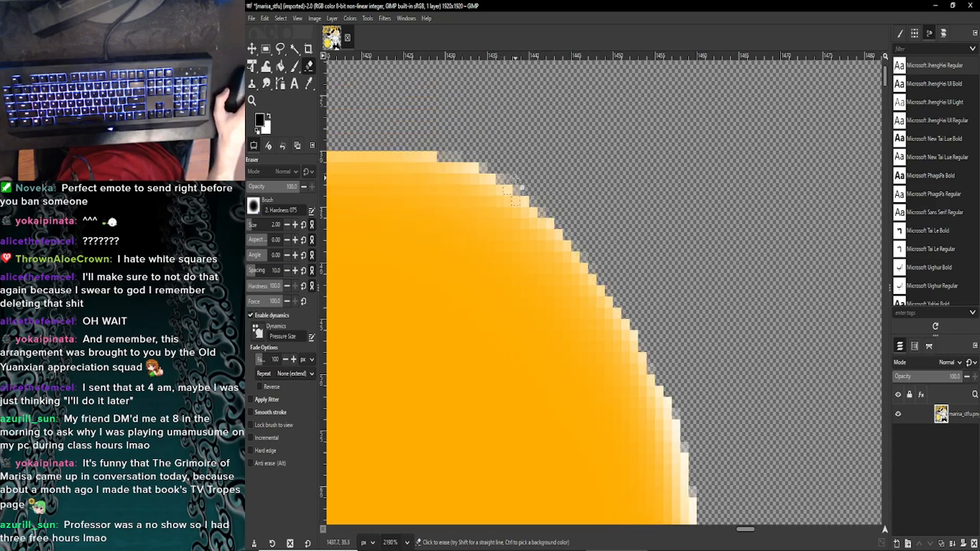
drag(480, 161, 589, 253)
drag(616, 293, 667, 383)
scroll(596, 263, down, 2)
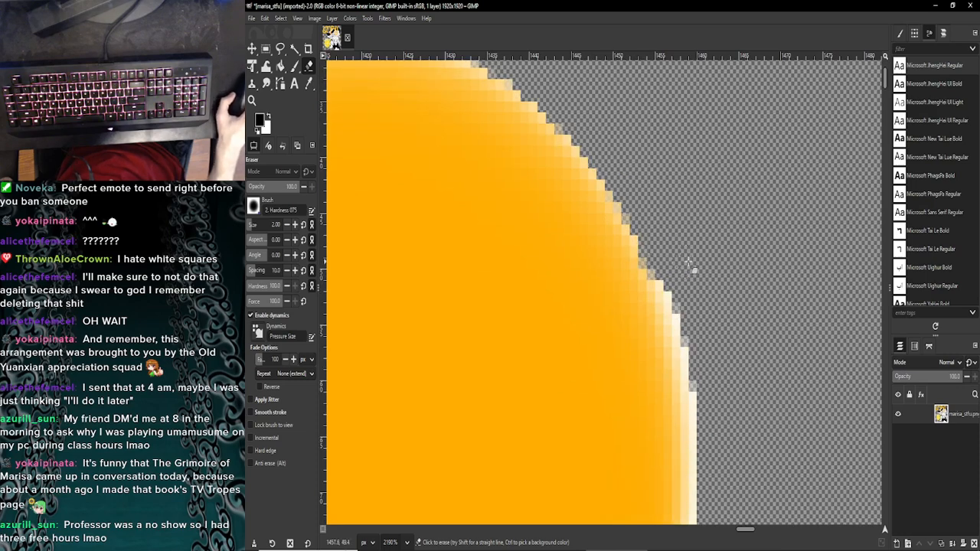
scroll(700, 271, down, 2)
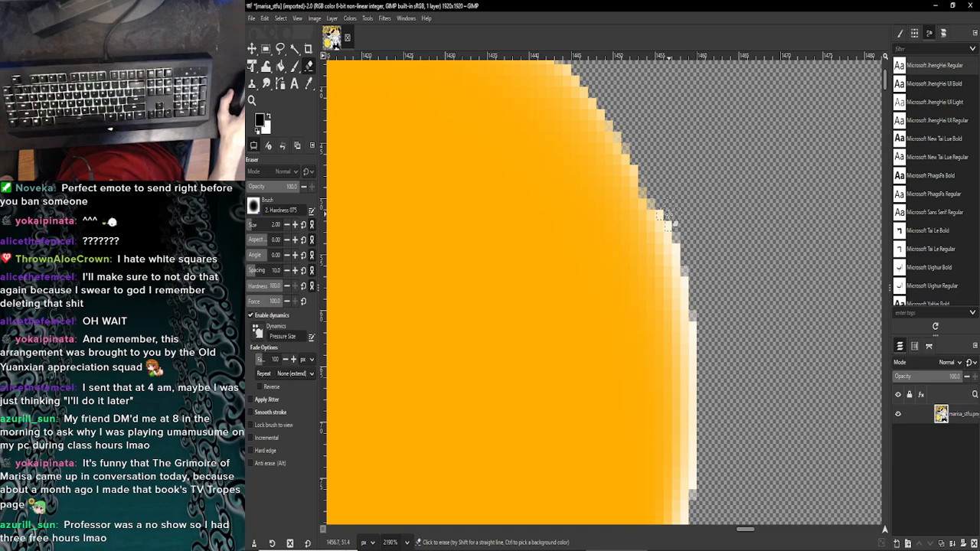
scroll(676, 218, down, 1)
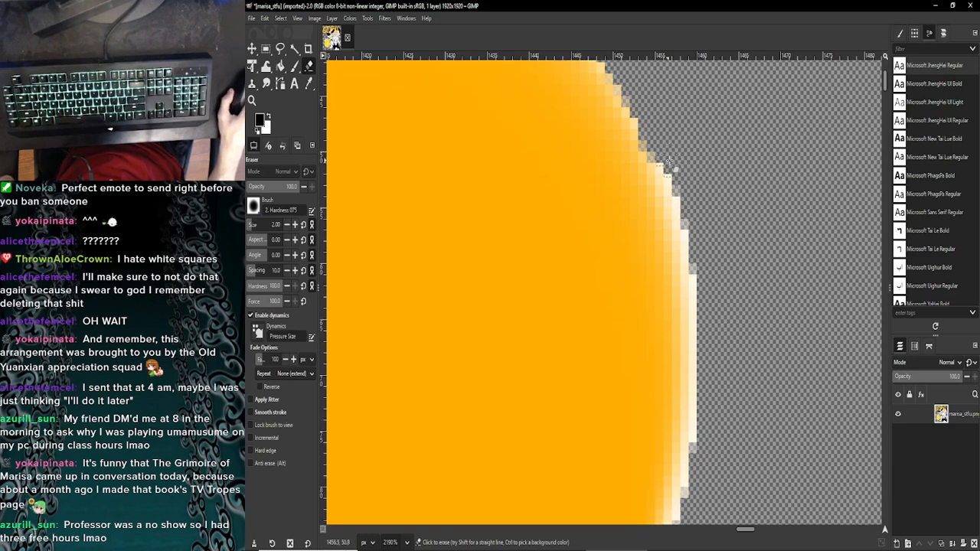
Step: Check which track is playing in the YouTube compilation, and return to the curved edge of the U in GIMP
click(391, 542)
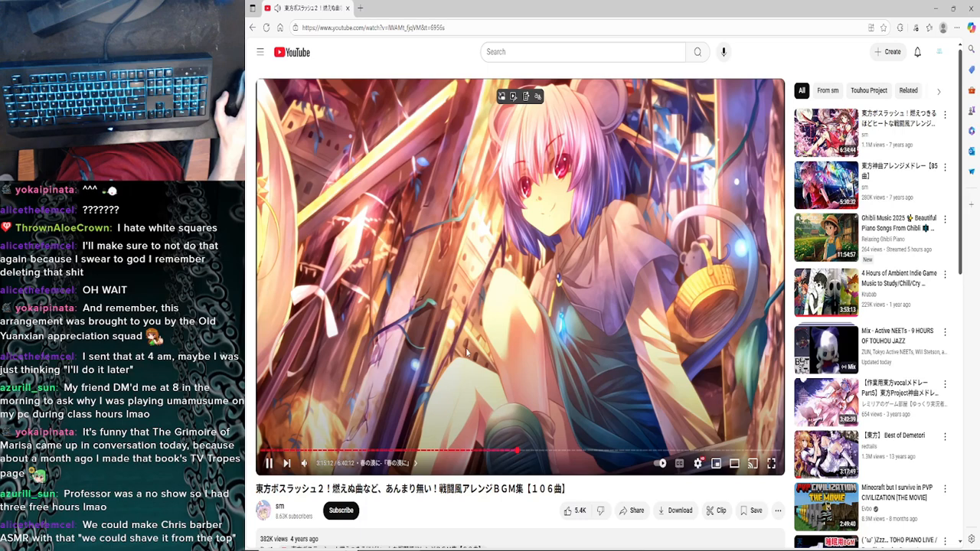
click(934, 9)
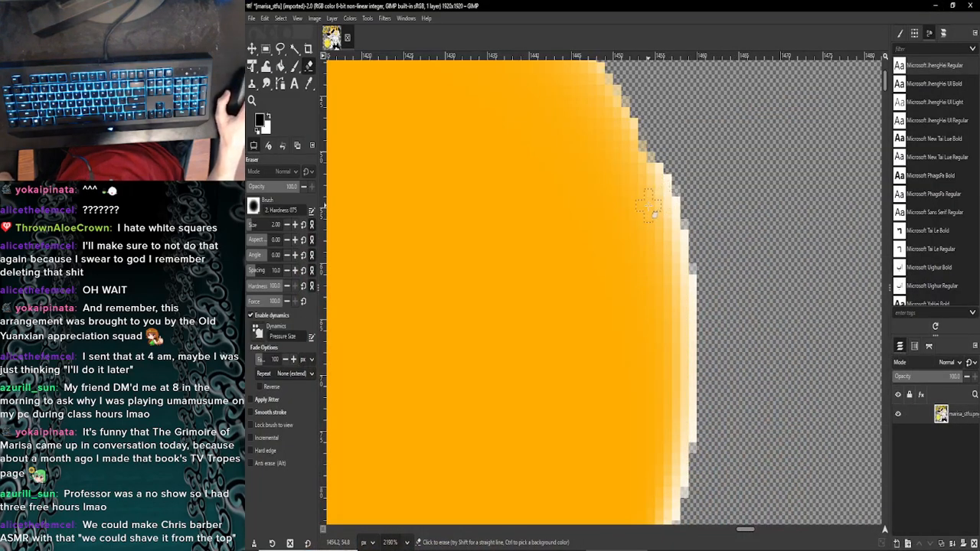
scroll(649, 229, down, 1)
scroll(656, 231, up, 1)
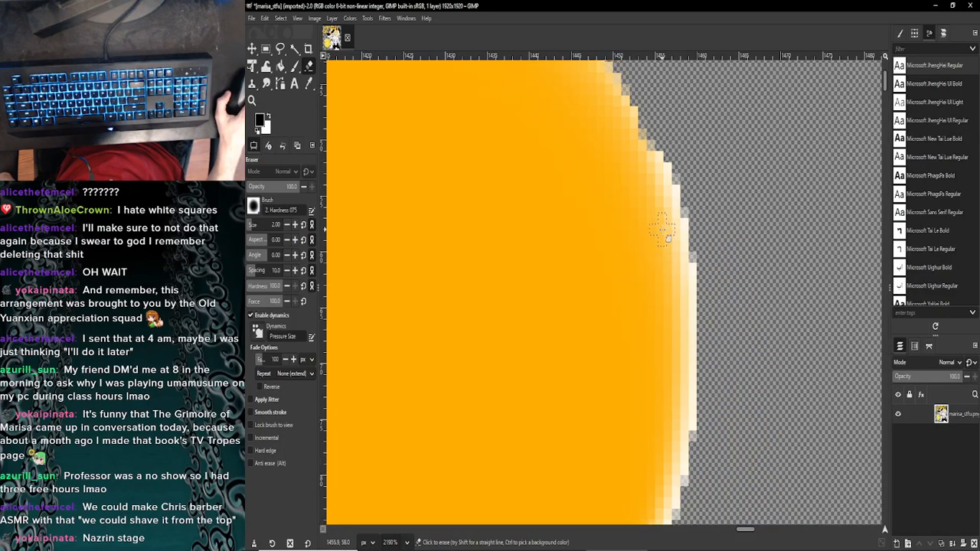
scroll(663, 230, down, 1)
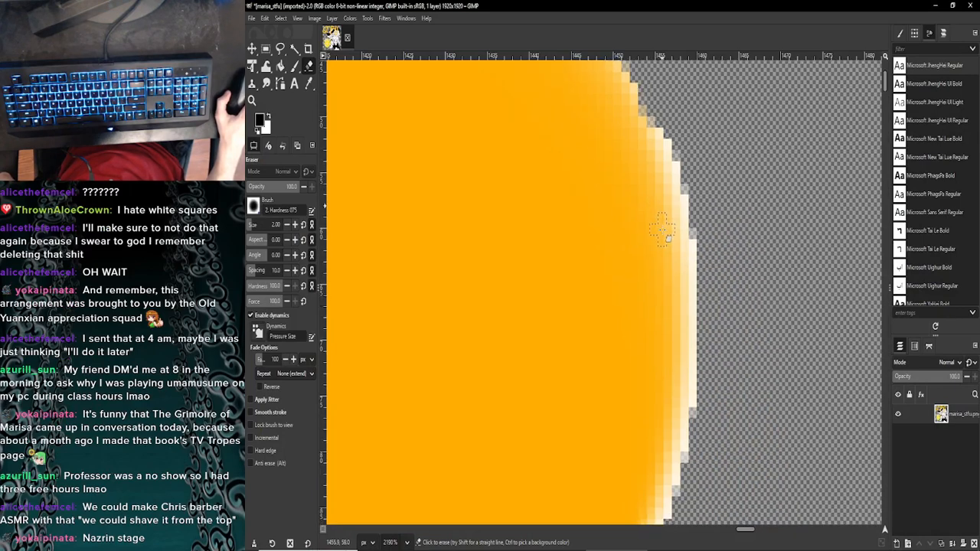
scroll(670, 230, up, 1)
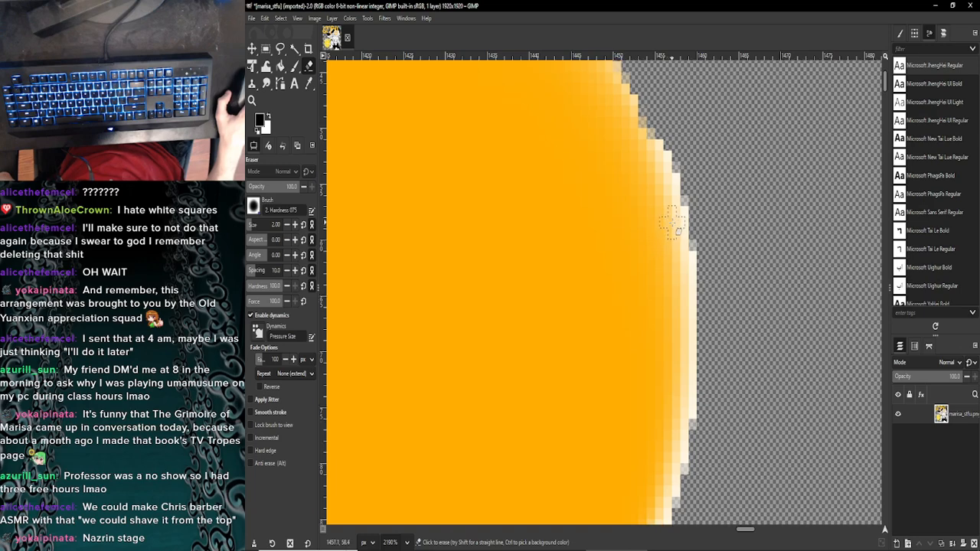
Step: Erase the white fringe down the right-hand bulge of the U's left stroke, including a straight pass along its vertical edge
scroll(677, 228, up, 1)
scroll(672, 222, up, 1)
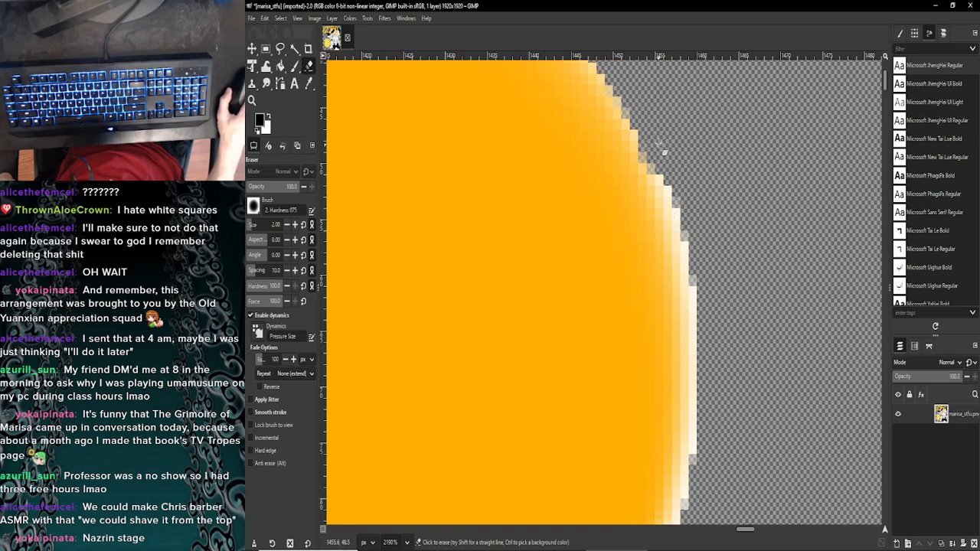
drag(633, 111, 641, 127)
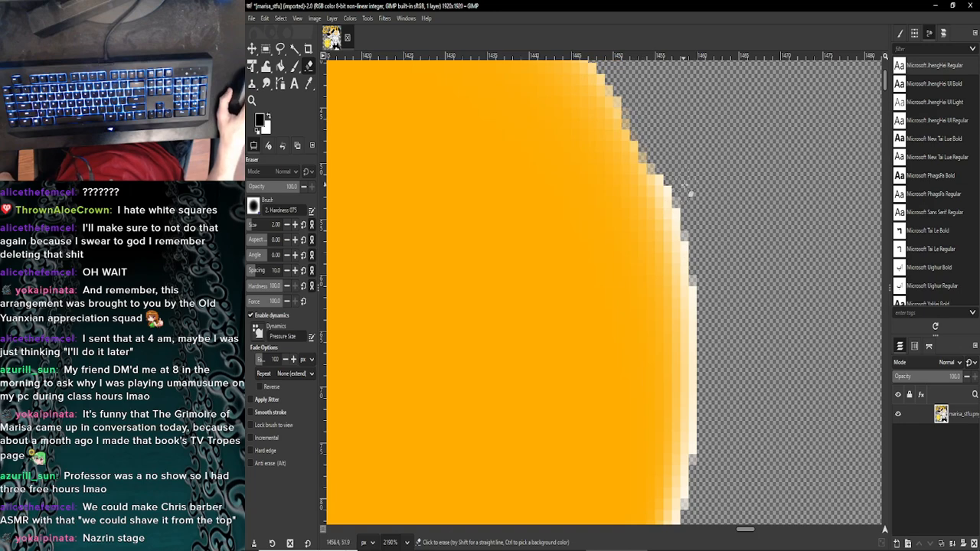
scroll(690, 195, down, 3)
drag(675, 138, 693, 173)
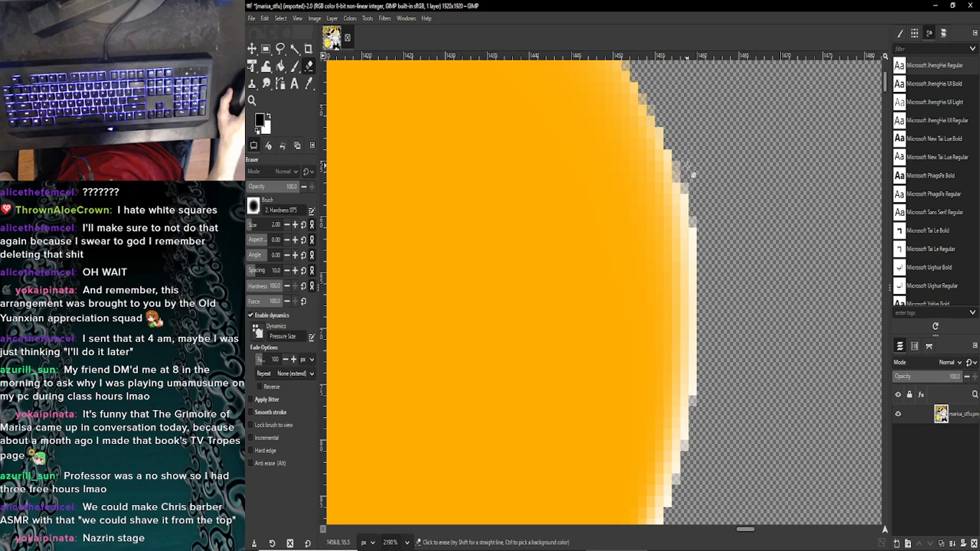
scroll(693, 174, down, 1)
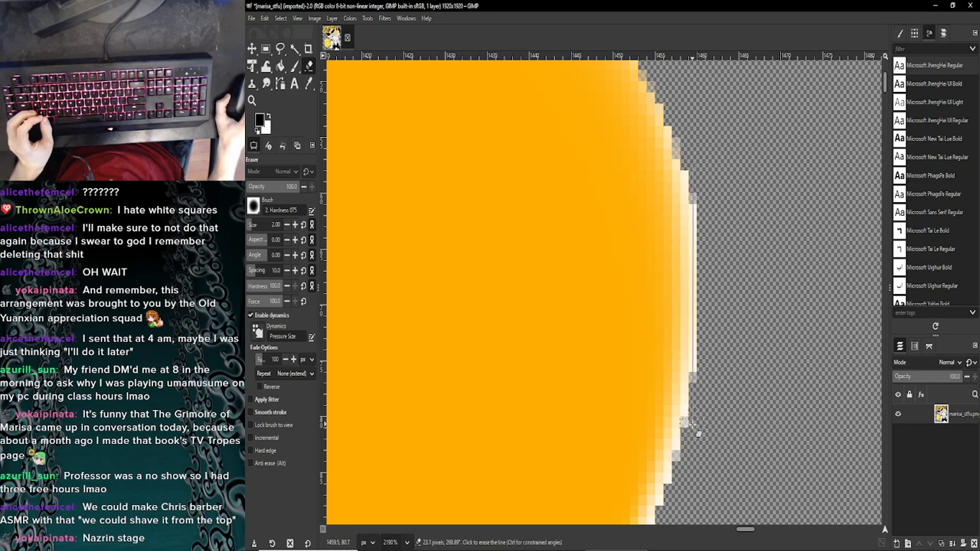
shift+click(693, 412)
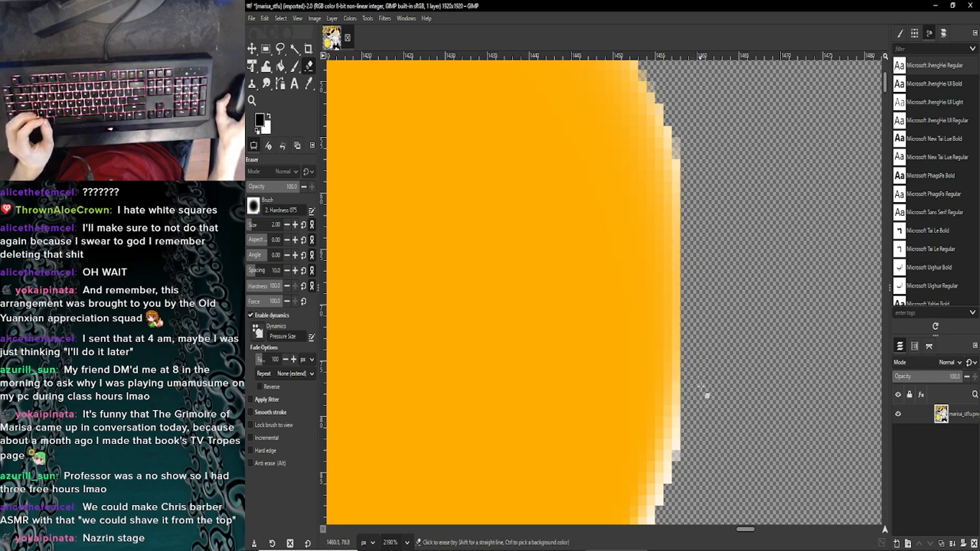
Step: Erase the leftover pale pixels where the U's upper-left curve joins its straightened vertical edge, and check the curve above
scroll(707, 321, down, 3)
scroll(694, 264, up, 6)
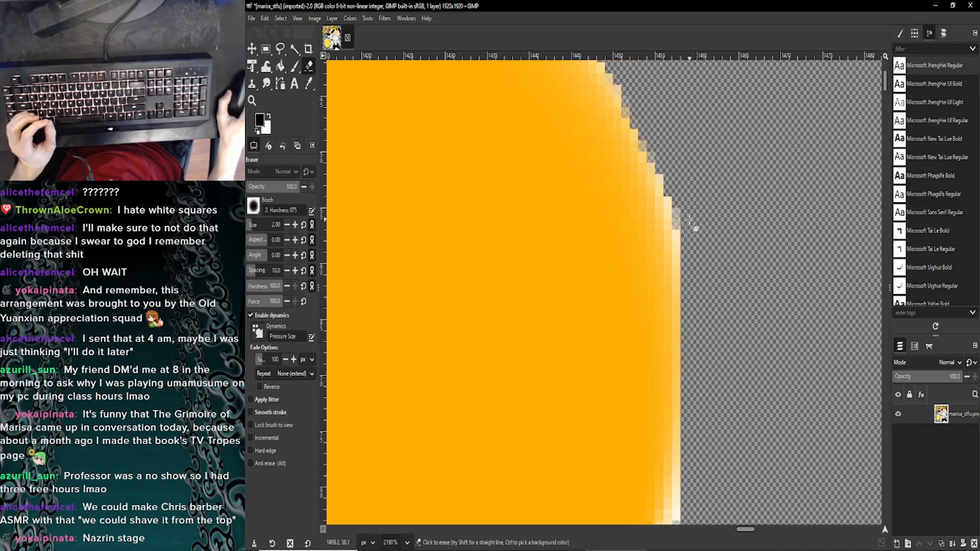
drag(686, 221, 683, 205)
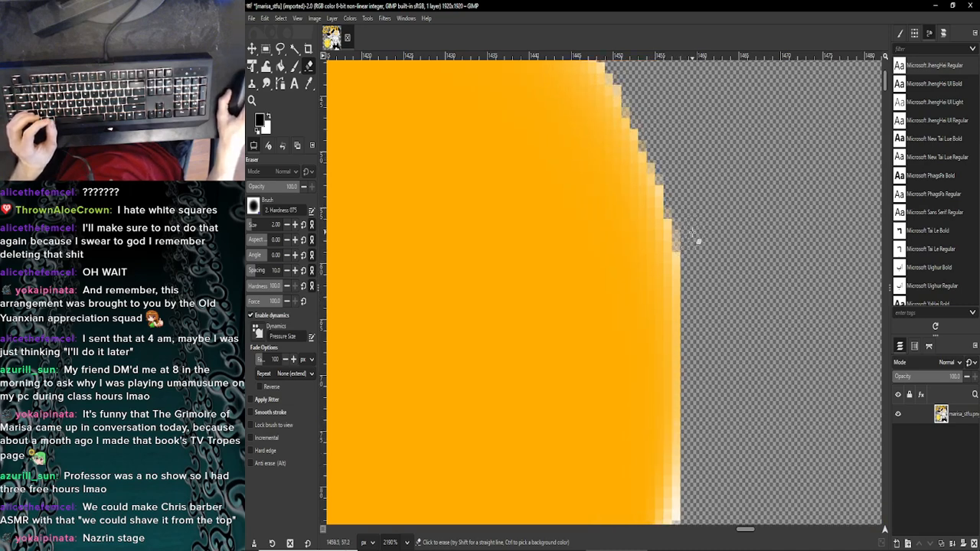
scroll(673, 222, up, 4)
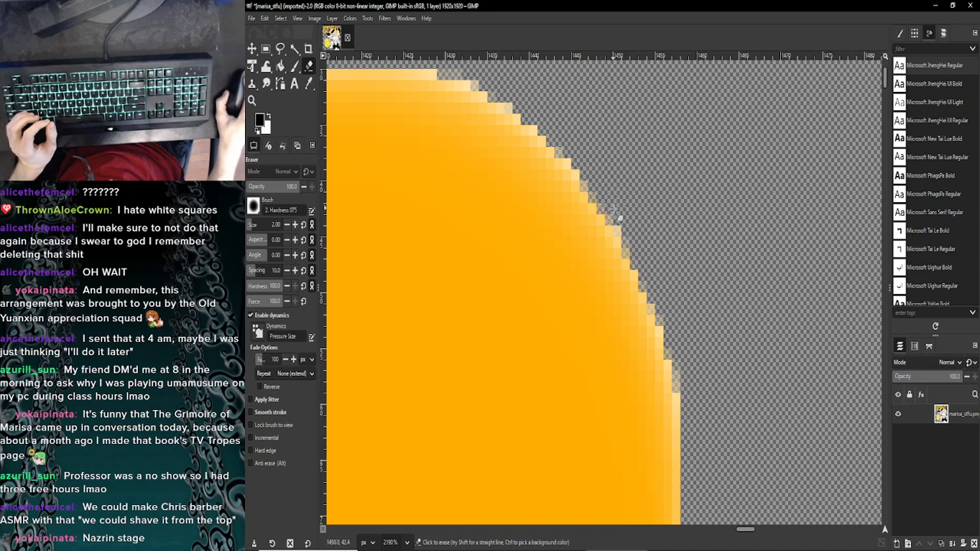
scroll(568, 146, up, 2)
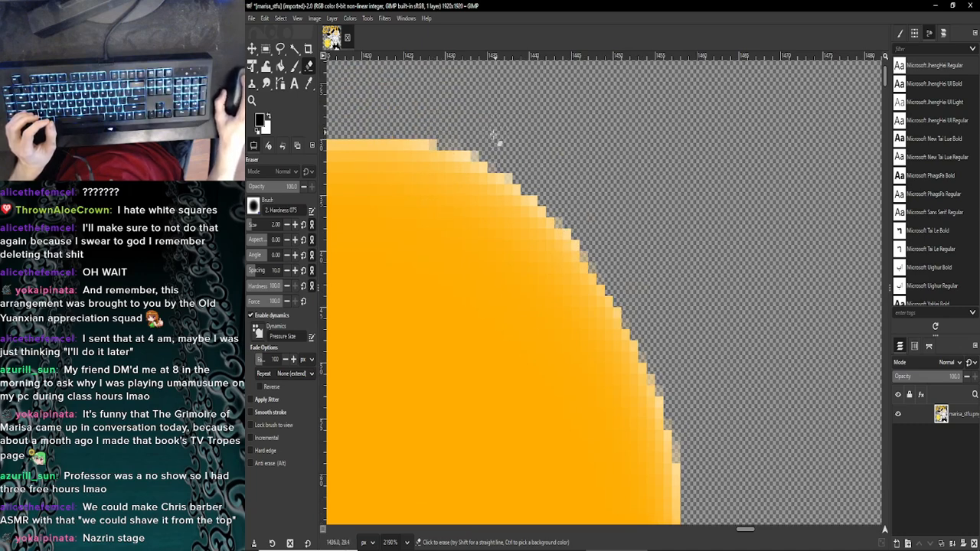
scroll(525, 169, down, 6)
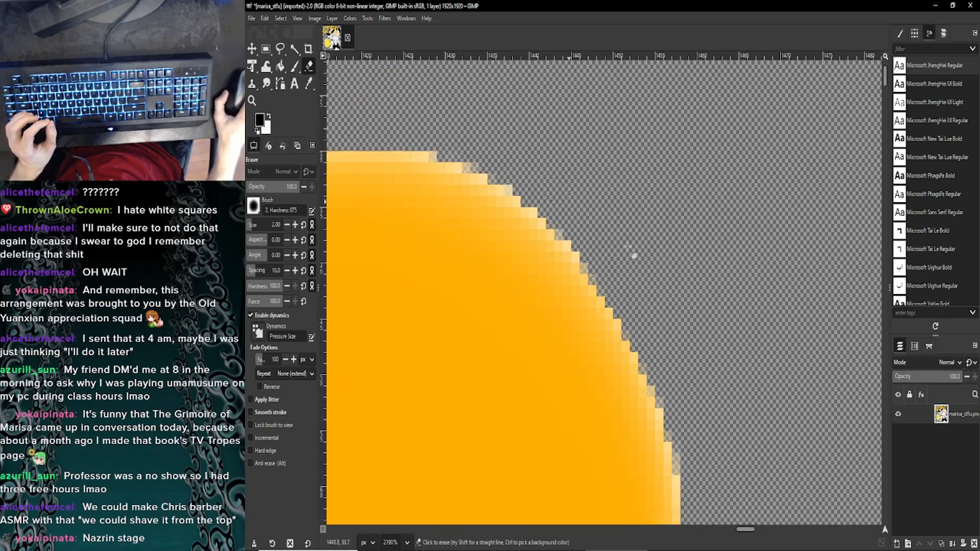
Step: Erase the white fringe down the upper part of the left stroke's slanted right edge, going back over the pale pixels
scroll(680, 317, down, 4)
mouse_move(692, 245)
mouse_down()
mouse_move(678, 237)
mouse_move(683, 264)
mouse_move(637, 395)
mouse_up()
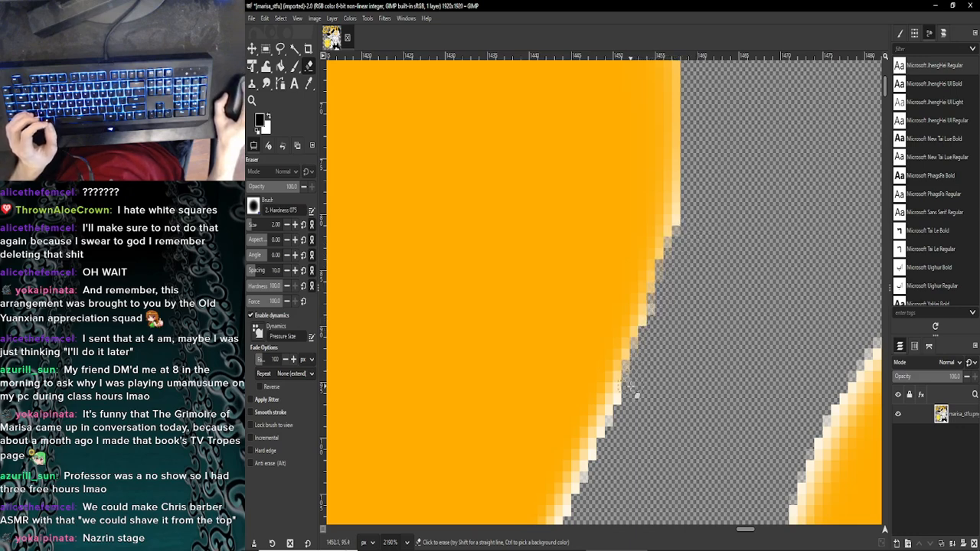
drag(687, 250, 671, 308)
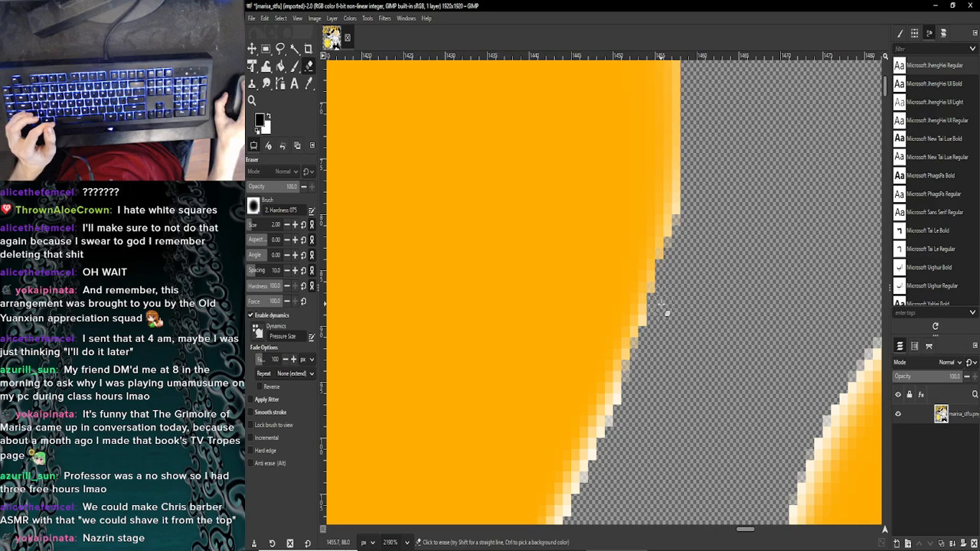
scroll(666, 313, down, 2)
mouse_move(646, 207)
mouse_down()
mouse_move(645, 232)
mouse_move(611, 277)
mouse_move(594, 335)
mouse_move(545, 391)
mouse_up()
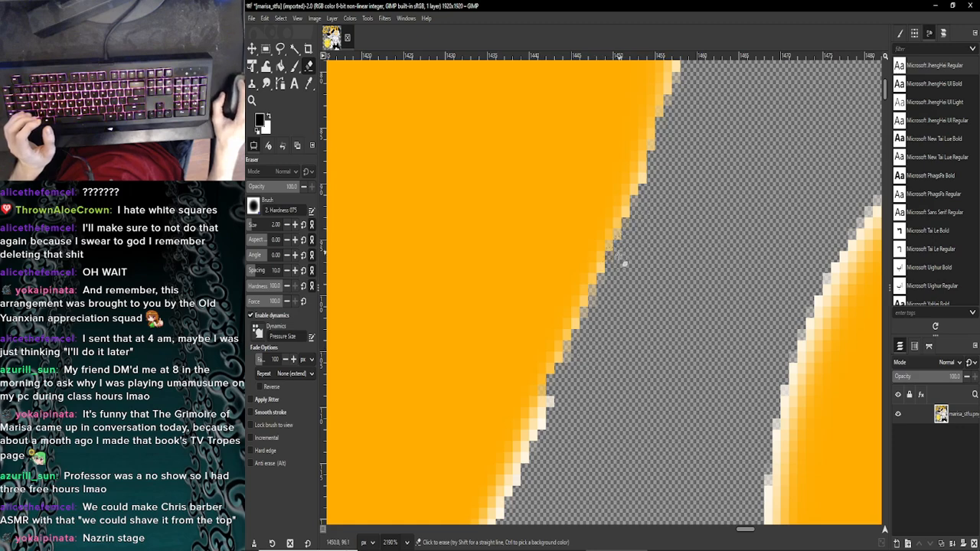
drag(606, 286, 564, 372)
Step: Erase the rest of the white fringe on the left stroke's slanted right edge, down to the black hat
scroll(571, 356, down, 2)
scroll(585, 343, up, 3)
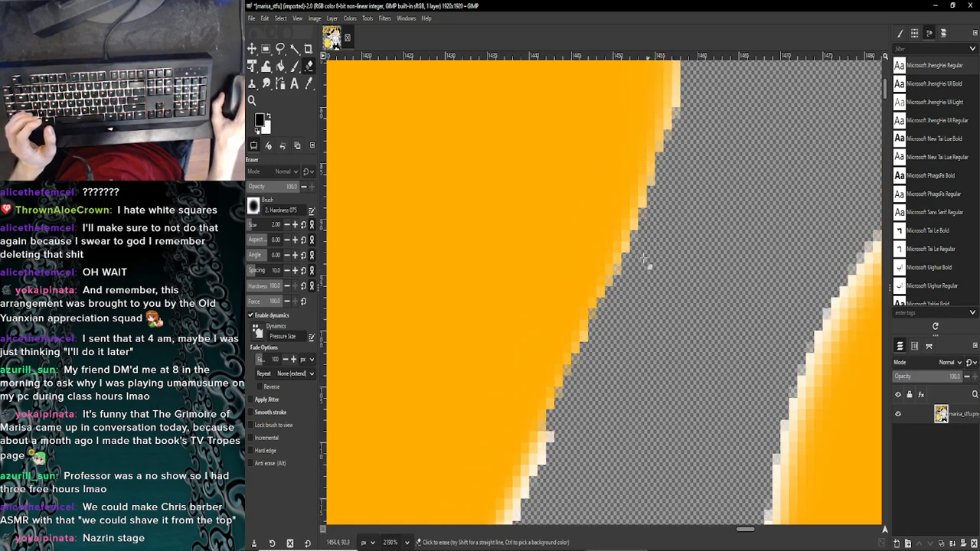
scroll(649, 253, down, 10)
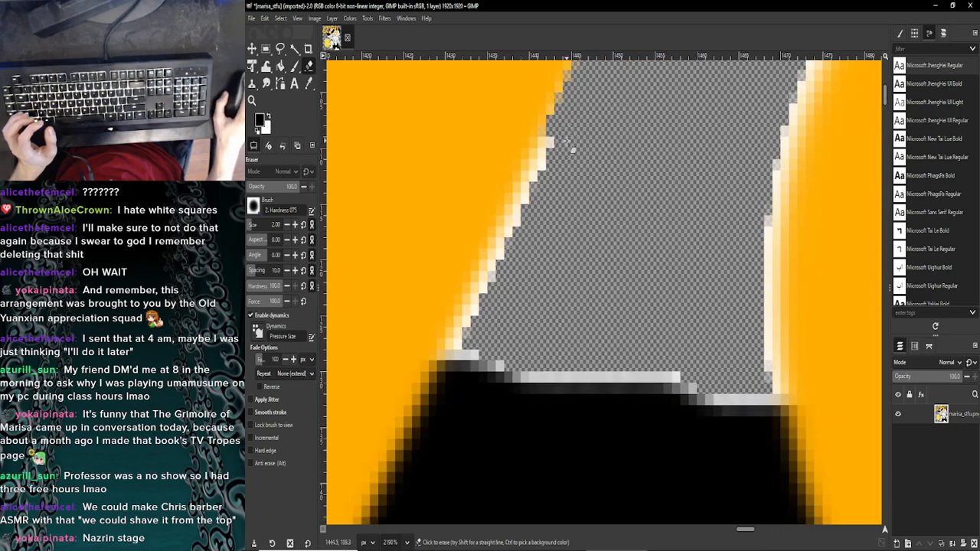
mouse_move(561, 145)
mouse_down()
mouse_move(532, 220)
mouse_move(464, 329)
mouse_move(465, 351)
mouse_move(459, 336)
mouse_move(482, 351)
mouse_up()
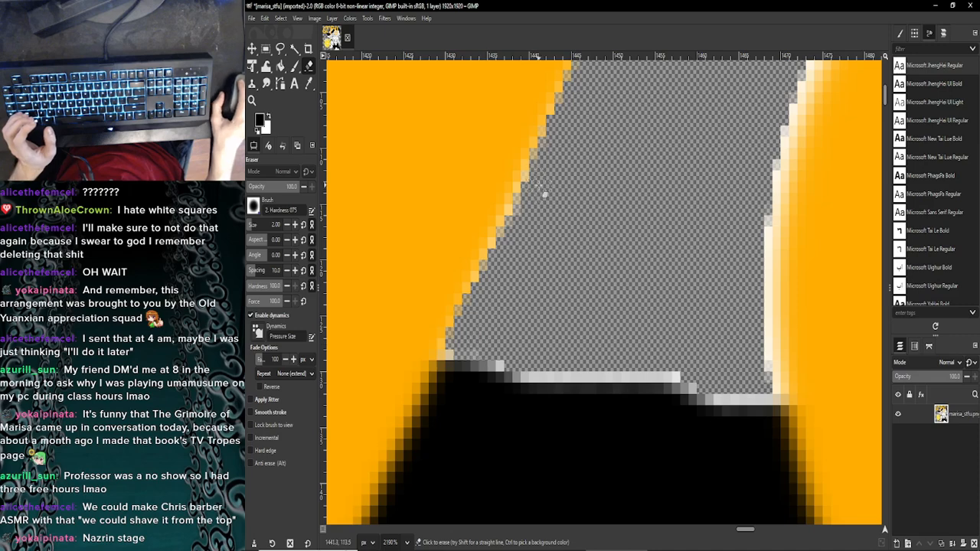
mouse_move(542, 186)
mouse_down()
mouse_move(528, 193)
mouse_move(498, 273)
mouse_move(458, 314)
mouse_move(464, 342)
mouse_up()
Step: Set the eraser size to 1 and erase the pale pixels in the corner where the U's left stroke meets the black hat
scroll(546, 284, down, 6)
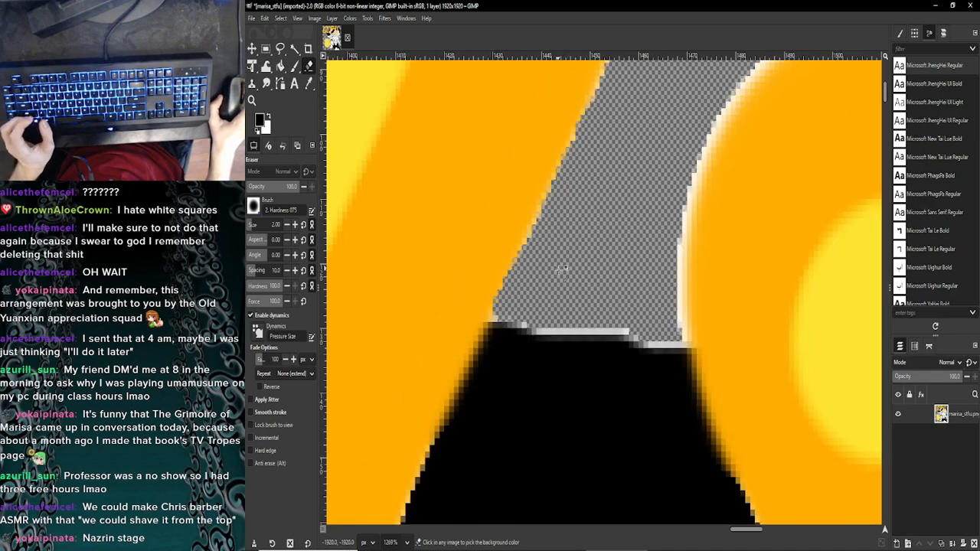
scroll(561, 275, down, 1)
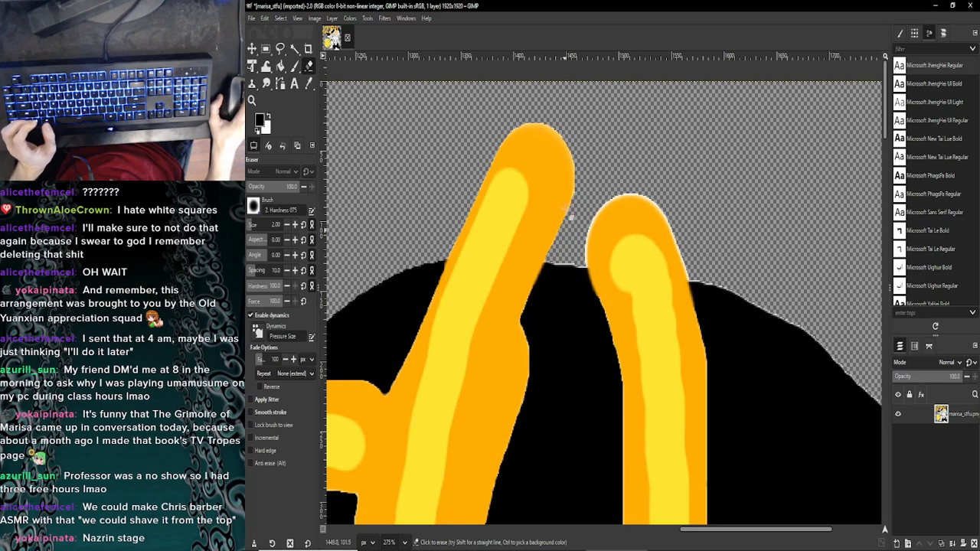
scroll(570, 228, down, 3)
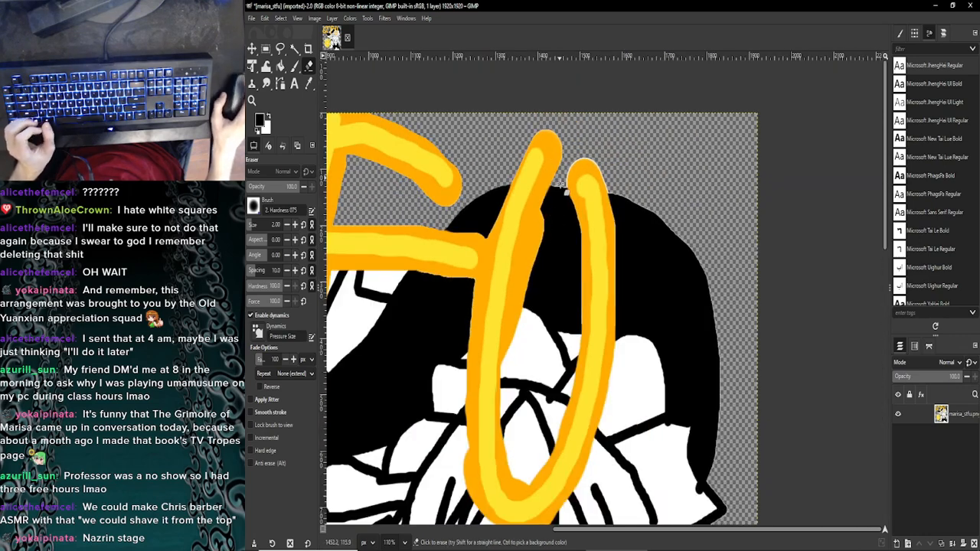
scroll(559, 185, up, 6)
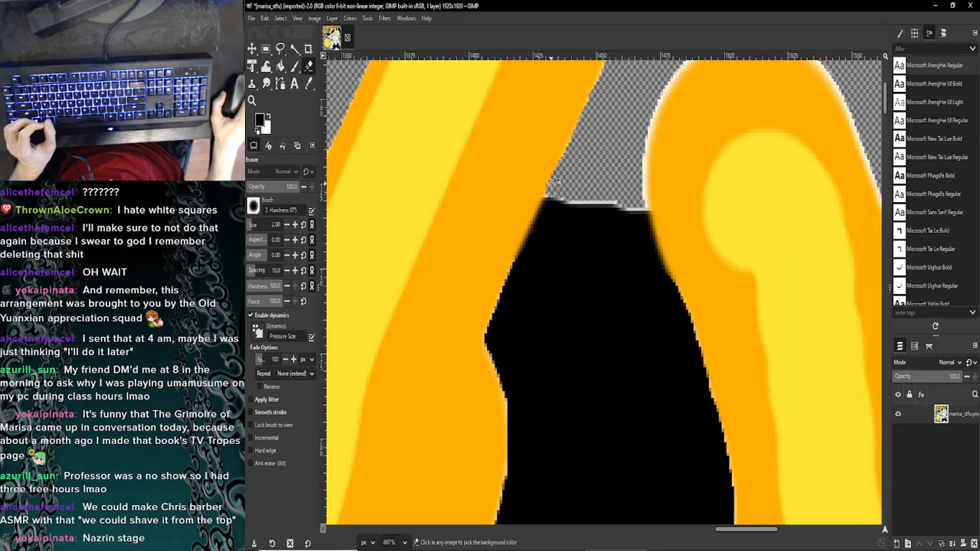
scroll(551, 182, up, 3)
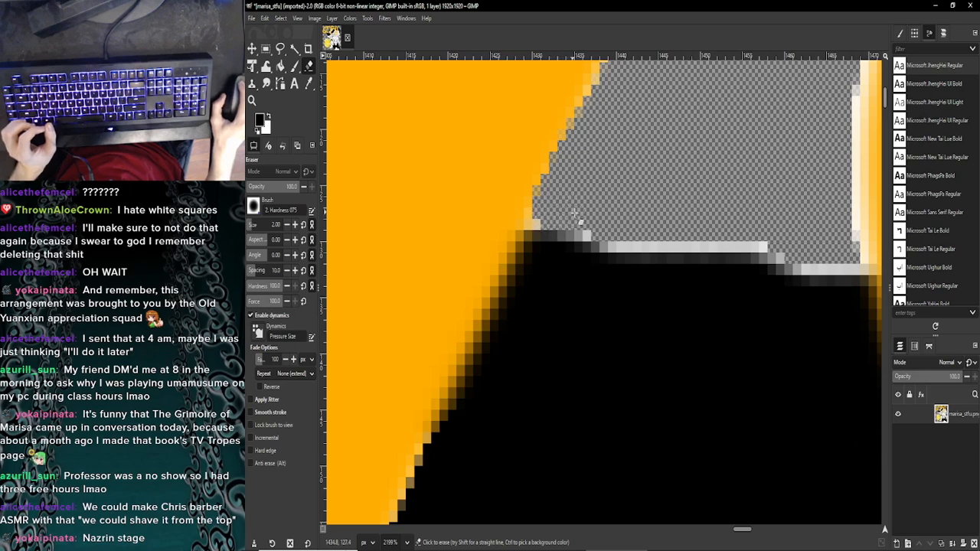
key(bracketleft)
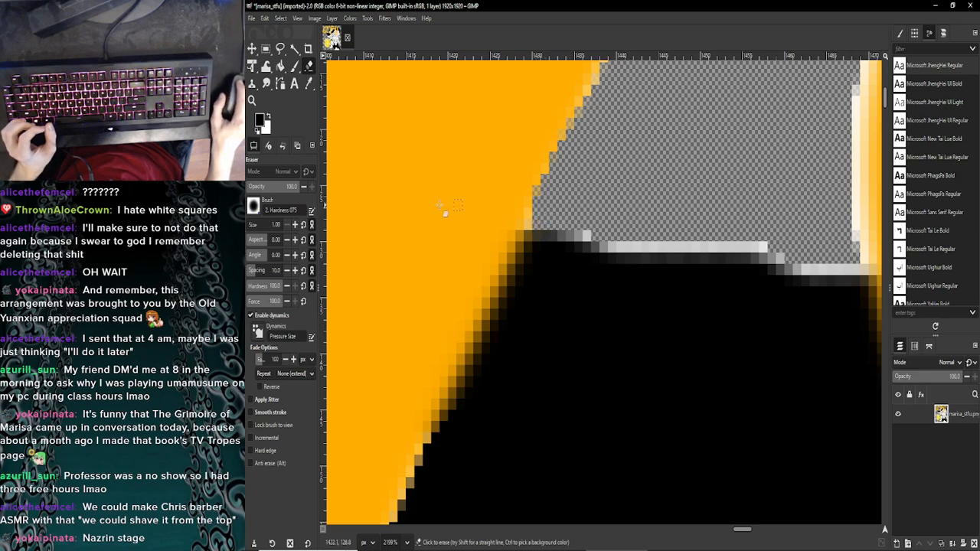
Step: Set the eraser size to 2 and erase the white fringe along the black hat's top edge between the U's two strokes
key(bracketright)
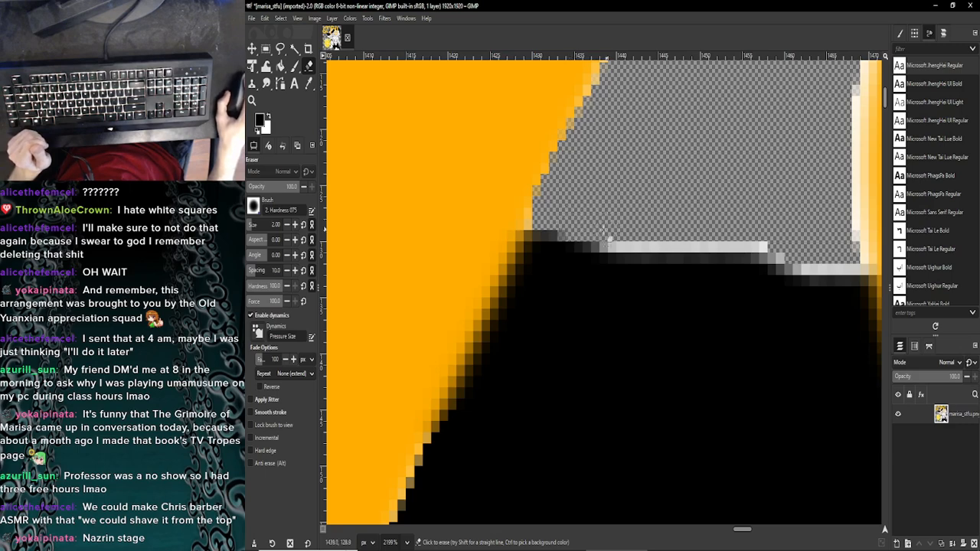
shift+click(767, 245)
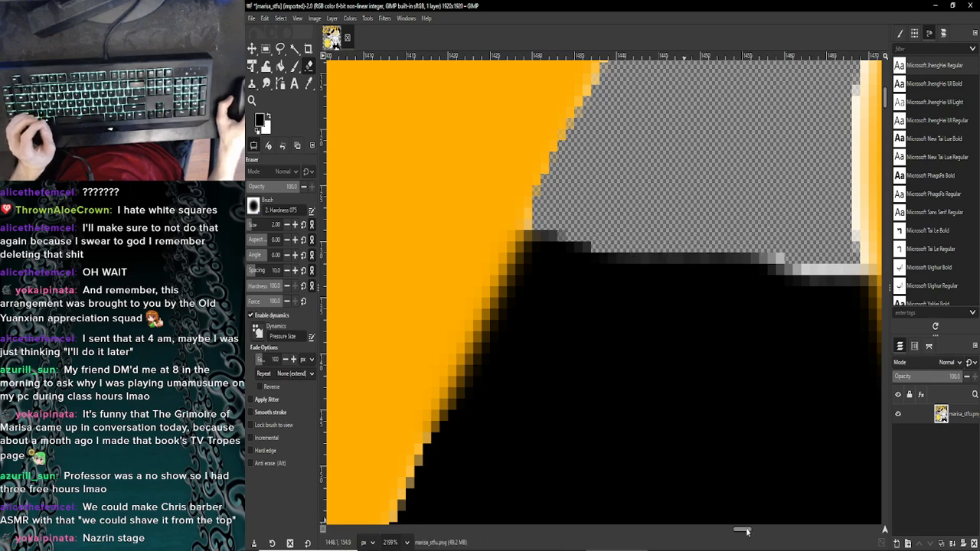
drag(749, 529, 755, 529)
scroll(643, 288, down, 1)
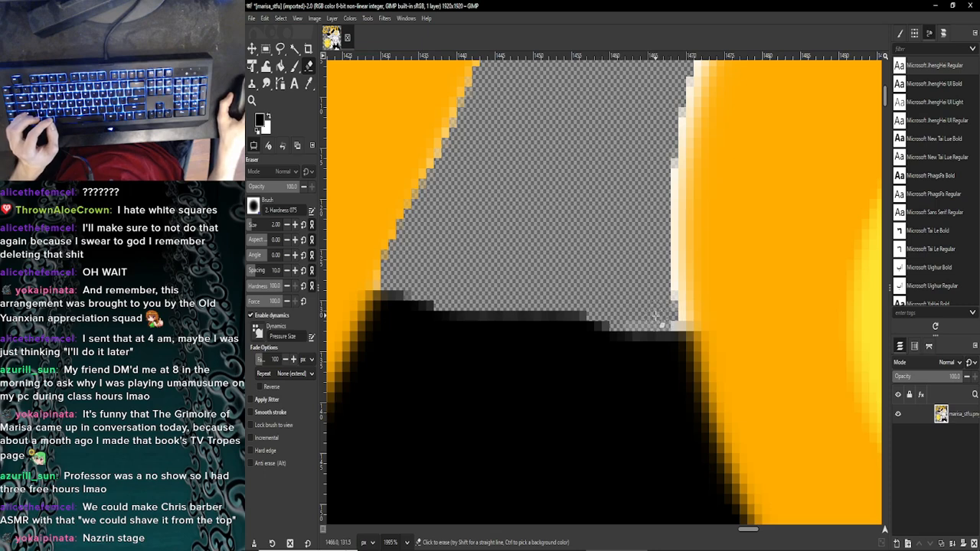
Step: Erase the fringe straight down the right stroke's vertical left edge, and clear the pixels above the hat with eraser size 1
scroll(657, 312, up, 1)
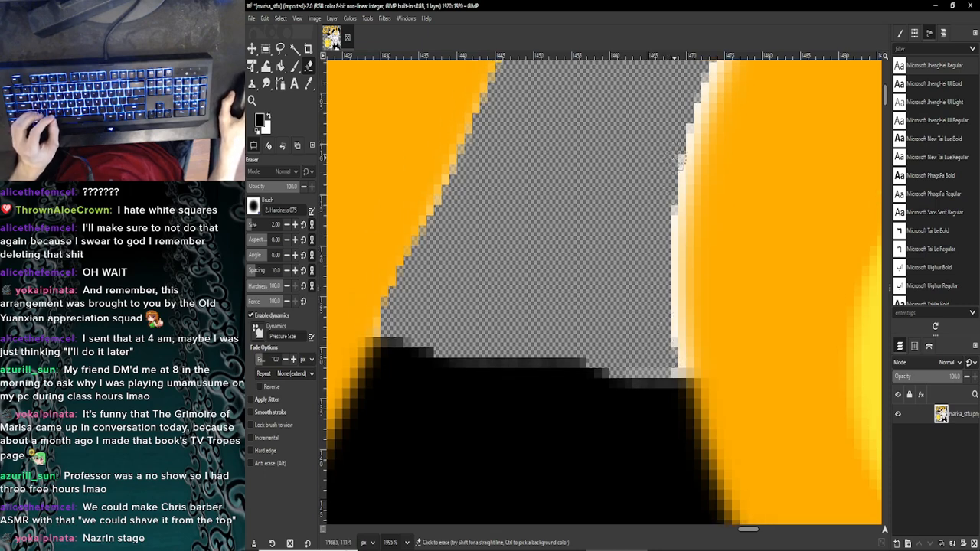
shift+click(676, 366)
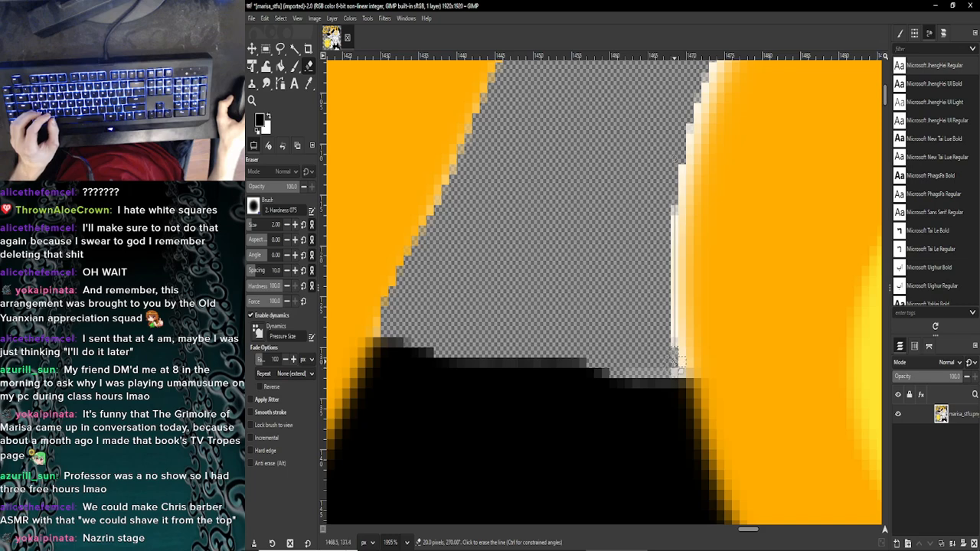
shift+click(679, 367)
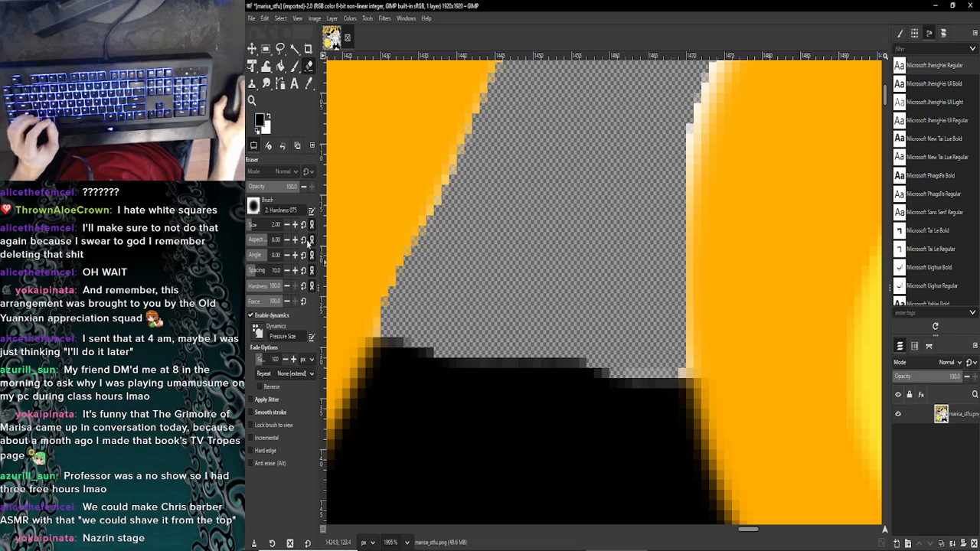
click(288, 225)
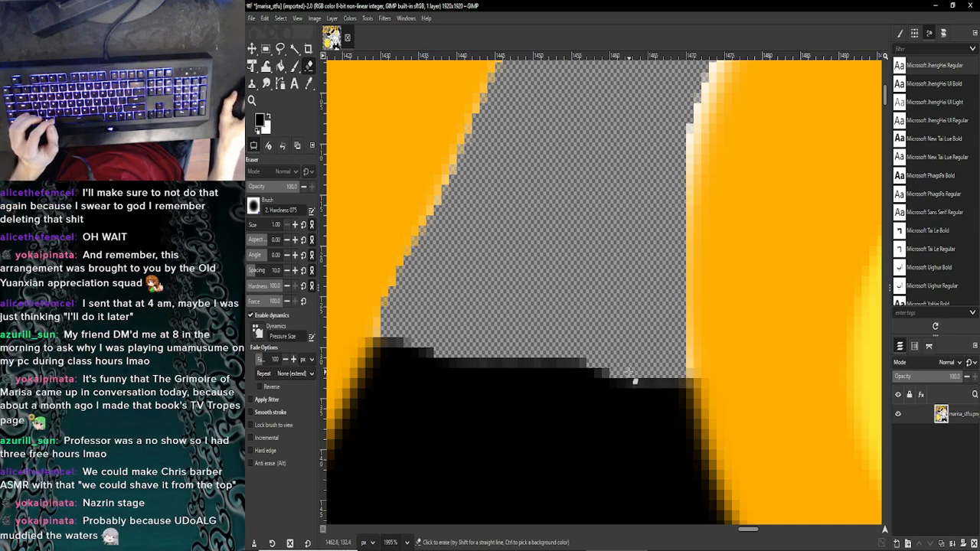
scroll(684, 398, up, 3)
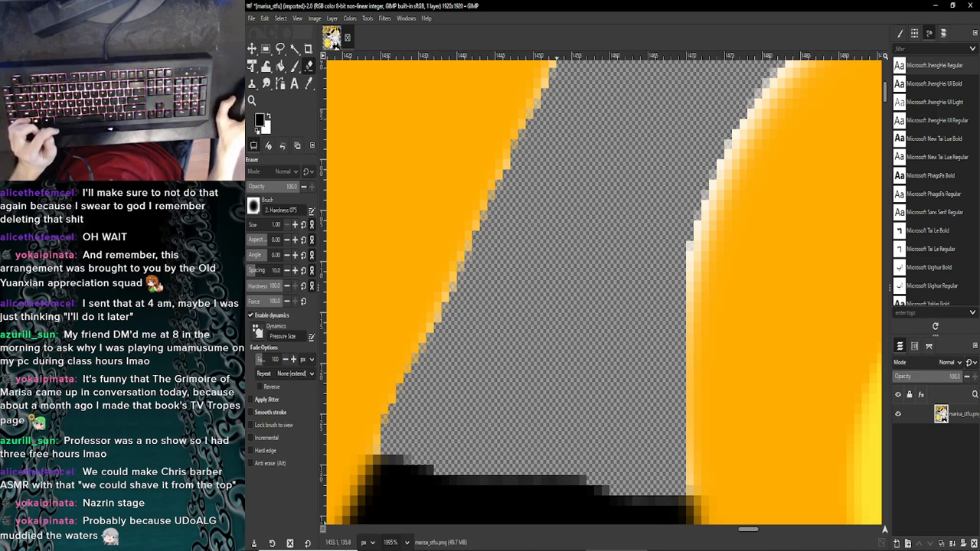
Step: Switch to the YouTube compilation, pause it to look at the picture shown, resume playback, and return to GIMP
click(390, 543)
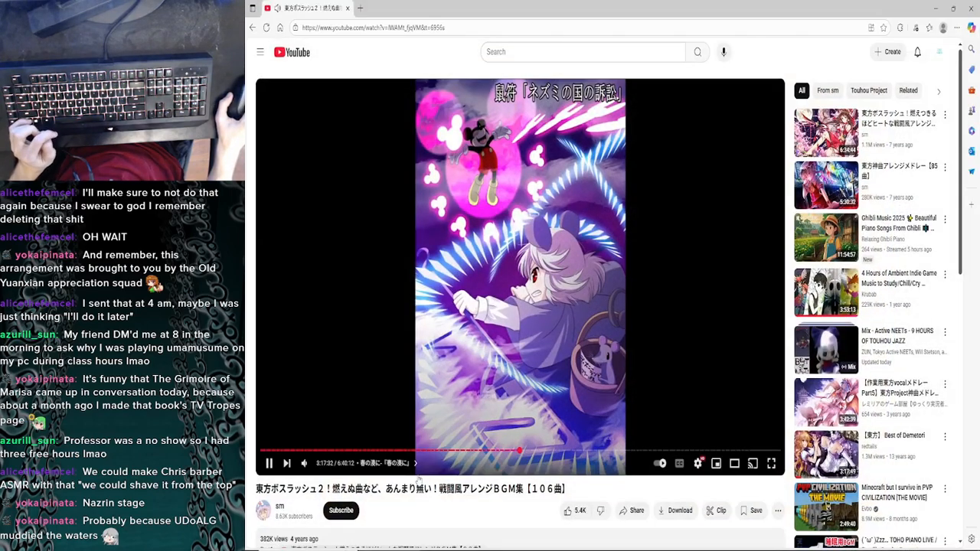
click(467, 302)
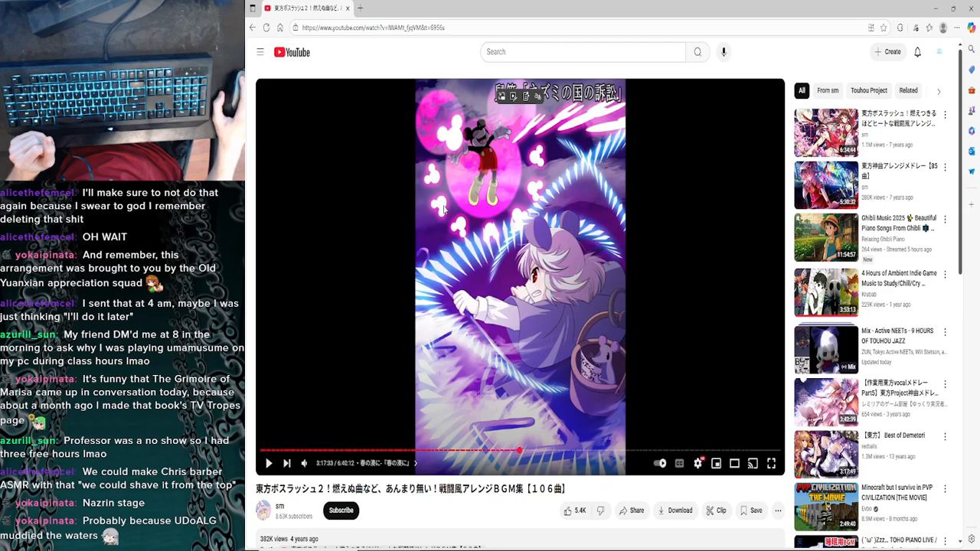
click(436, 265)
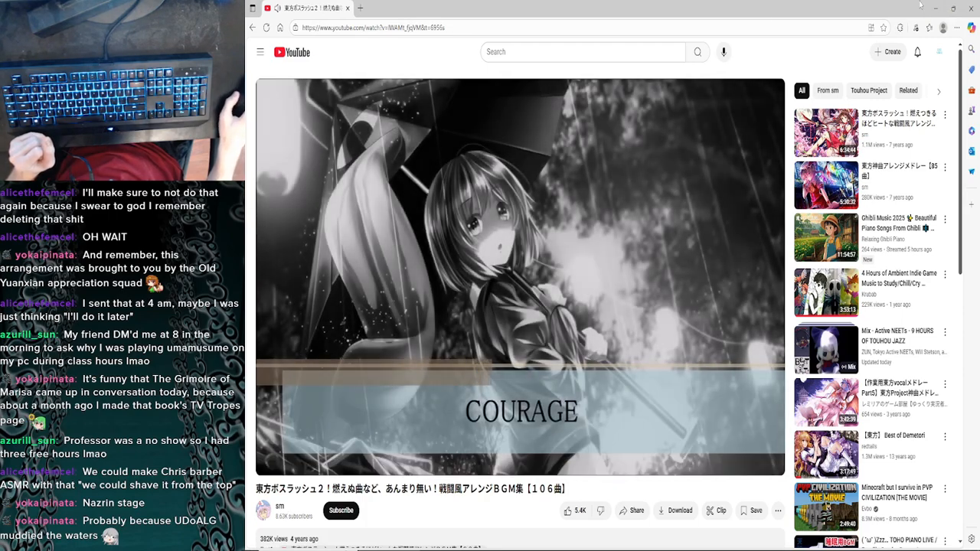
click(935, 7)
Step: Erase the white fringe up the curved left edge of the U's right stroke with the size 2 eraser
click(296, 225)
scroll(680, 336, up, 2)
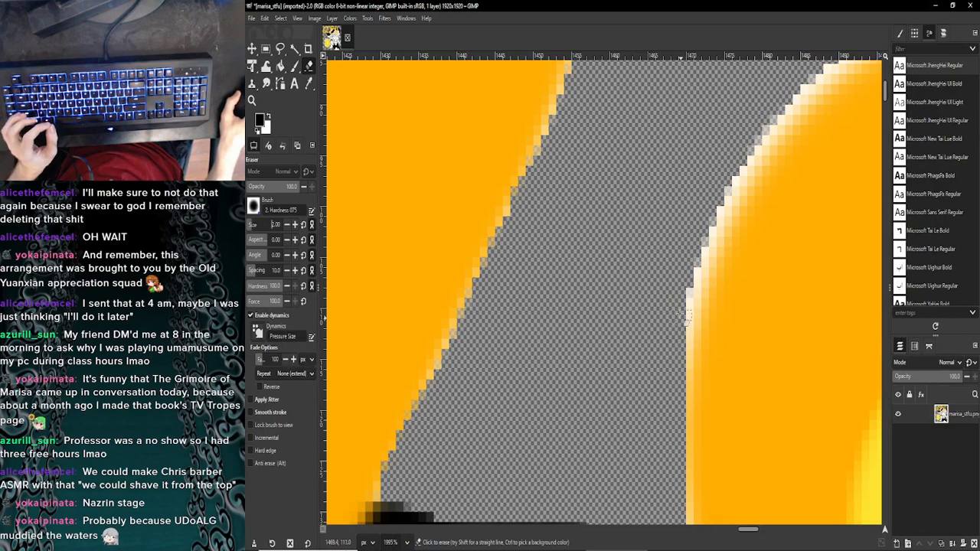
mouse_move(686, 310)
mouse_down()
mouse_move(691, 256)
mouse_move(679, 337)
mouse_up()
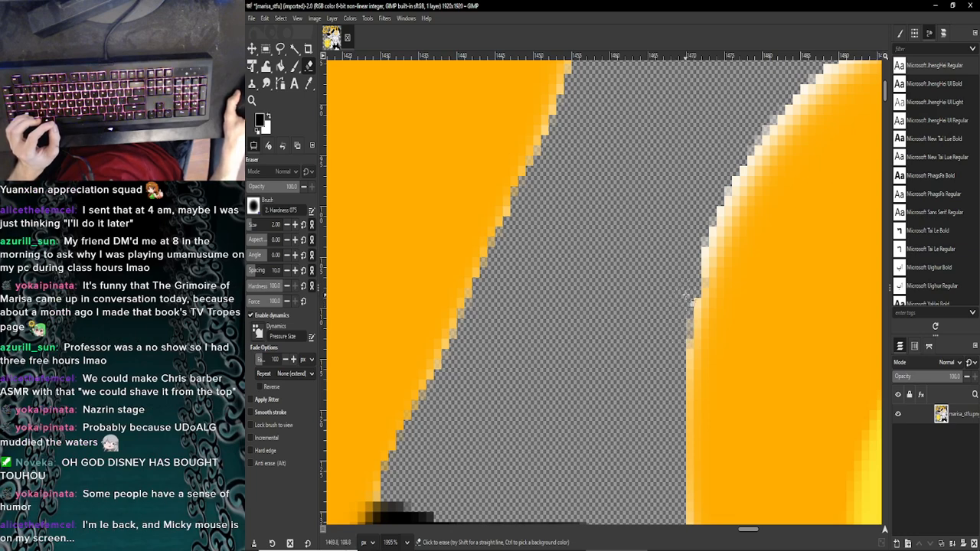
scroll(686, 295, up, 1)
mouse_move(702, 307)
mouse_down()
mouse_move(772, 177)
mouse_move(728, 257)
mouse_up()
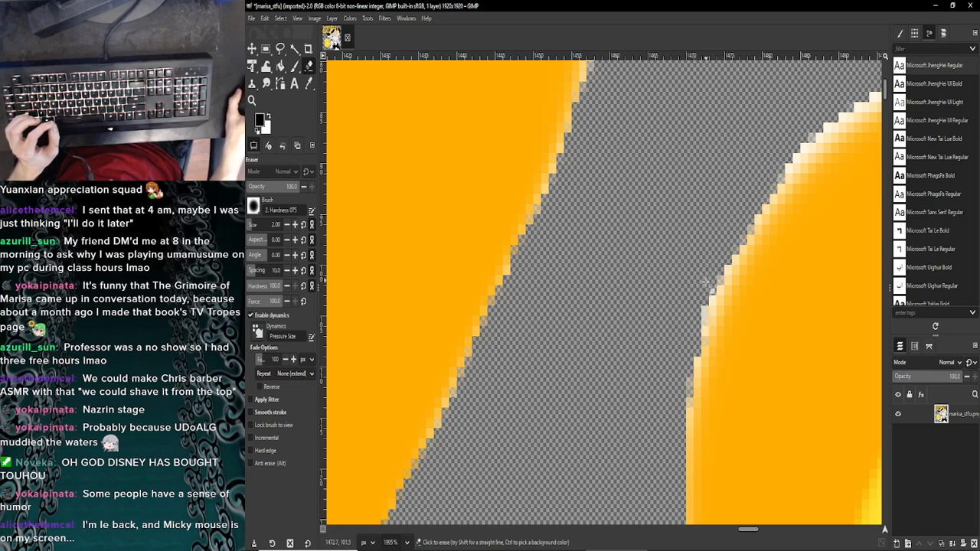
mouse_move(699, 303)
mouse_down()
mouse_move(734, 241)
mouse_move(729, 266)
mouse_up()
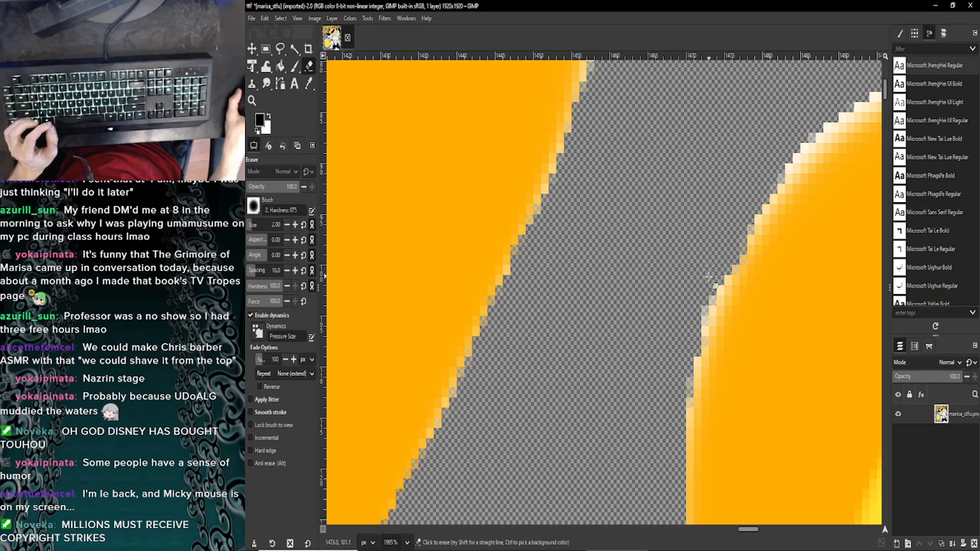
key(ctrl+z)
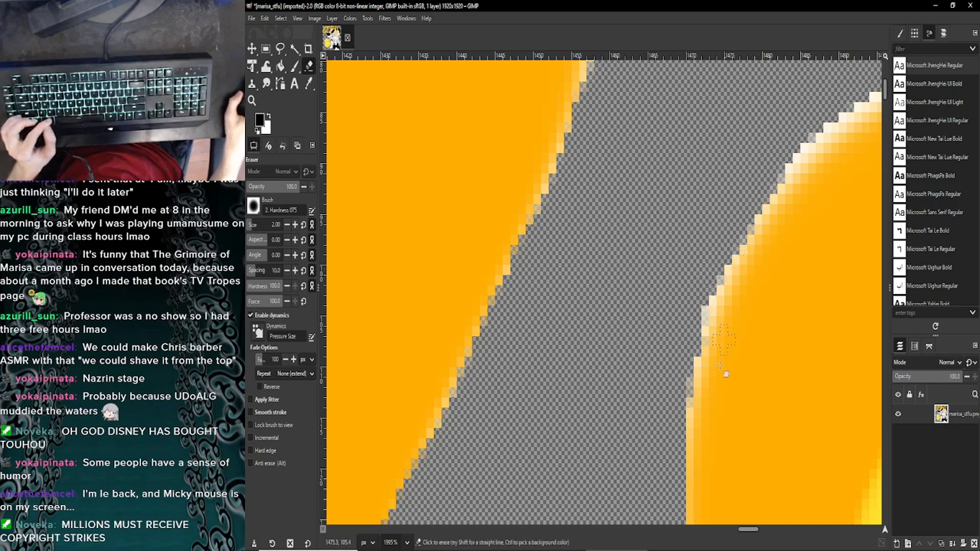
mouse_move(698, 325)
mouse_down()
mouse_move(798, 141)
mouse_move(822, 127)
mouse_up()
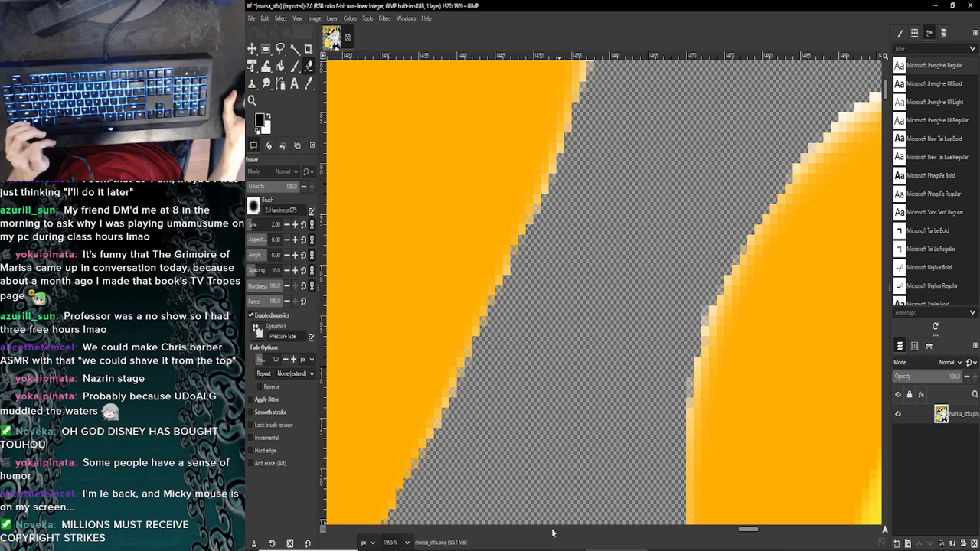
Step: Erase the fringe over the upper-left curve of the right stroke and along its flat top with a straight eraser line
drag(746, 530, 758, 530)
scroll(542, 443, up, 5)
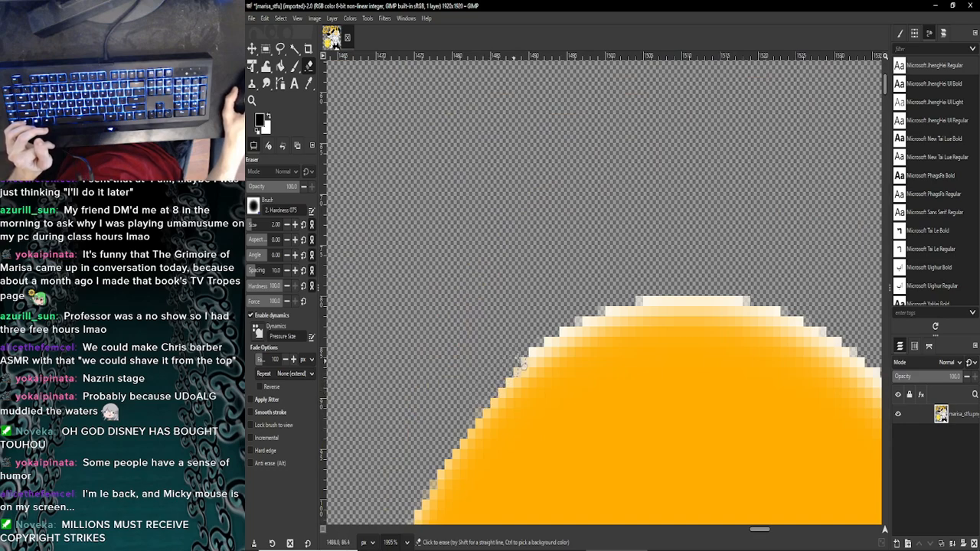
drag(562, 322, 616, 308)
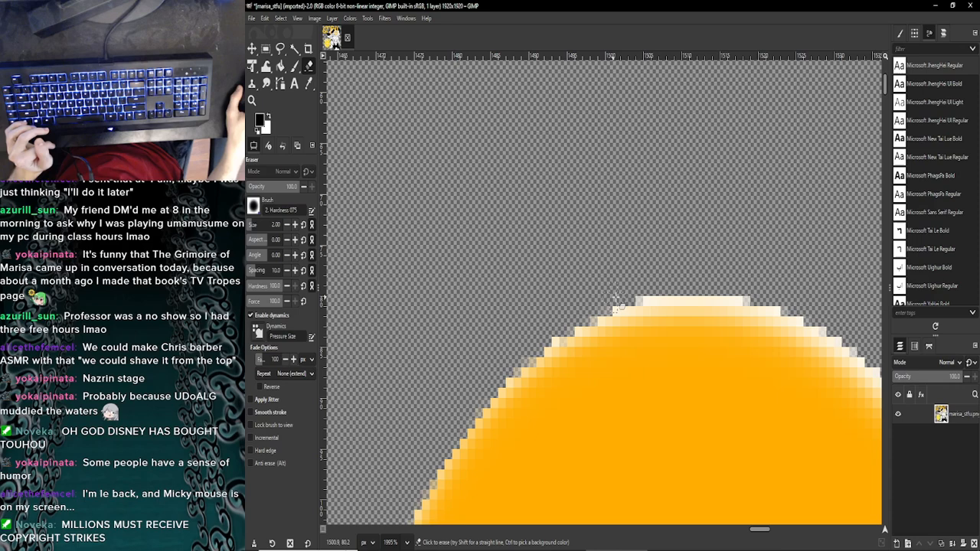
shift+click(746, 292)
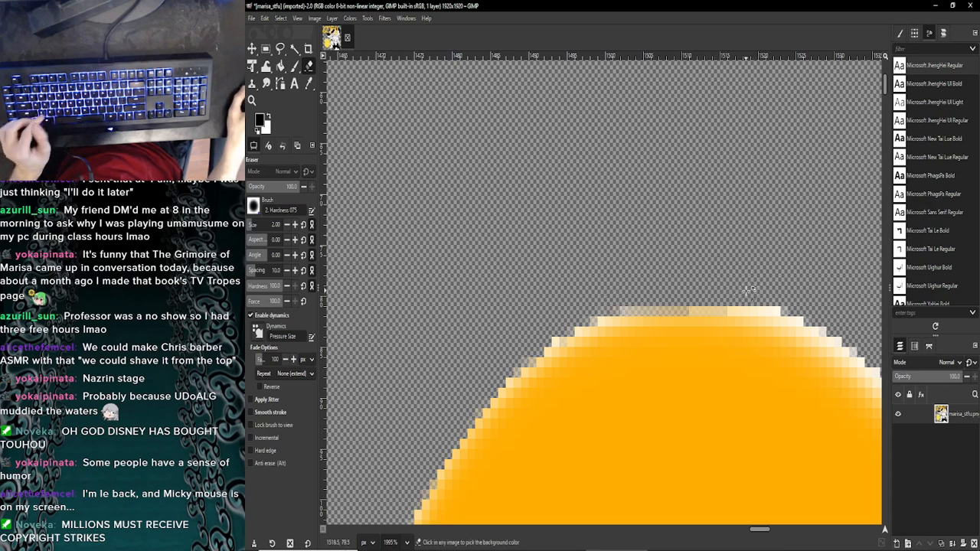
key(ctrl+z)
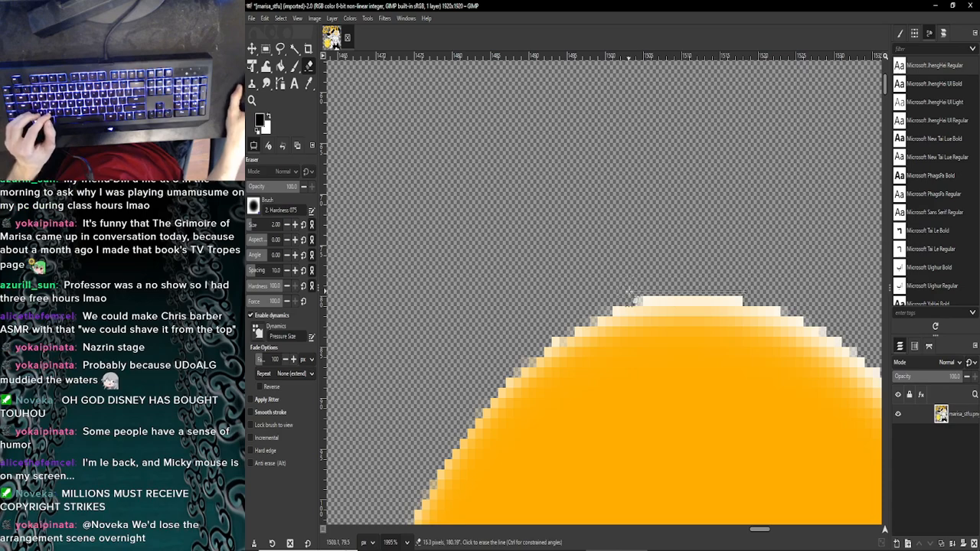
shift+click(634, 298)
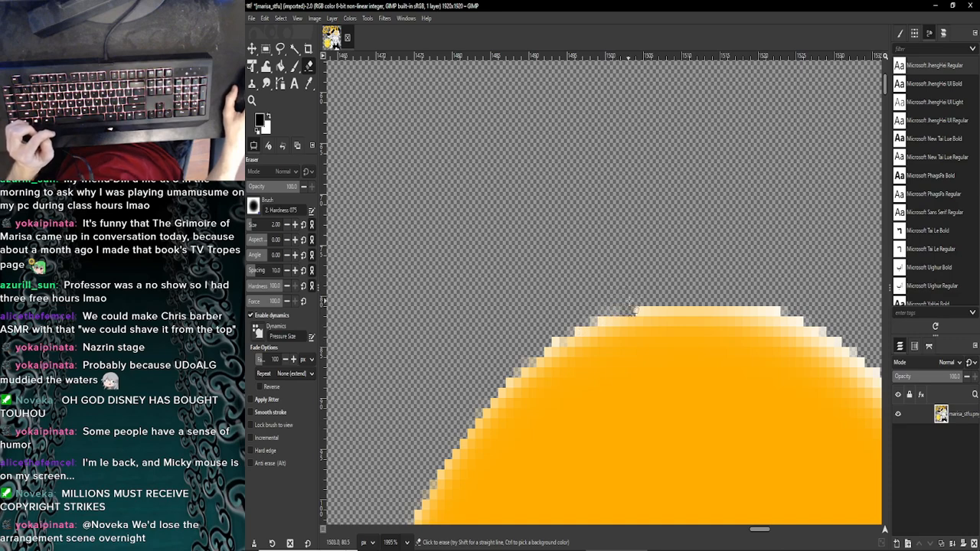
drag(637, 310, 602, 307)
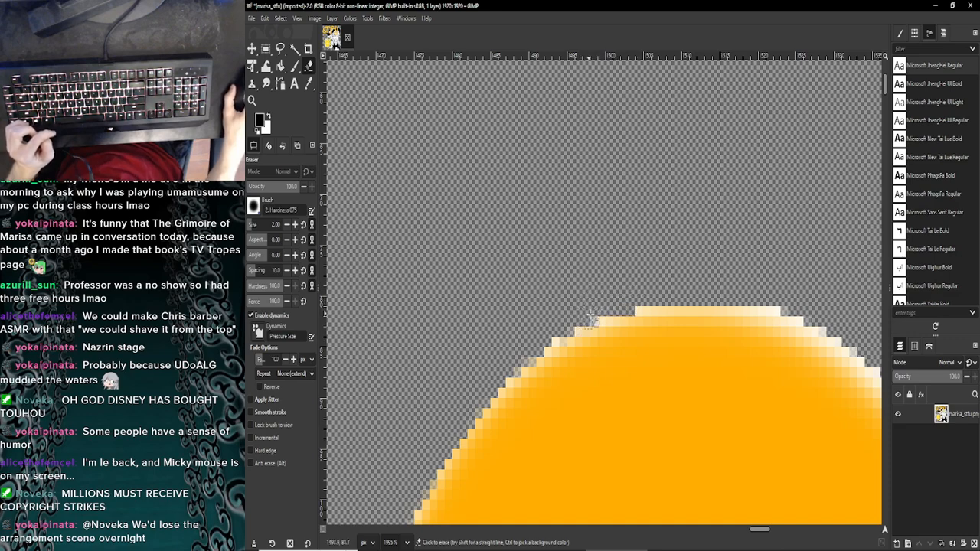
key(ctrl+z)
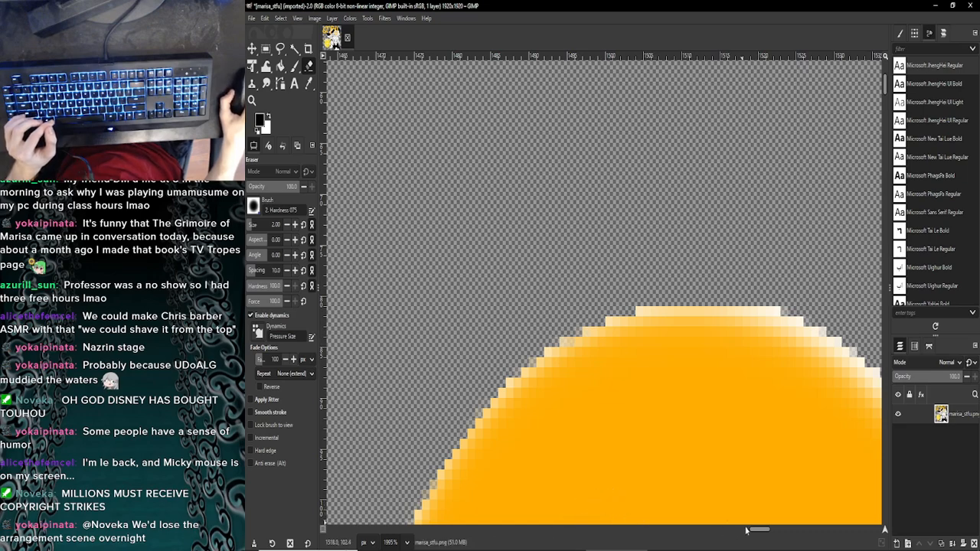
Step: Erase the white fringe from the right end of the stroke's flat top around its rounded right shoulder
drag(756, 529, 767, 531)
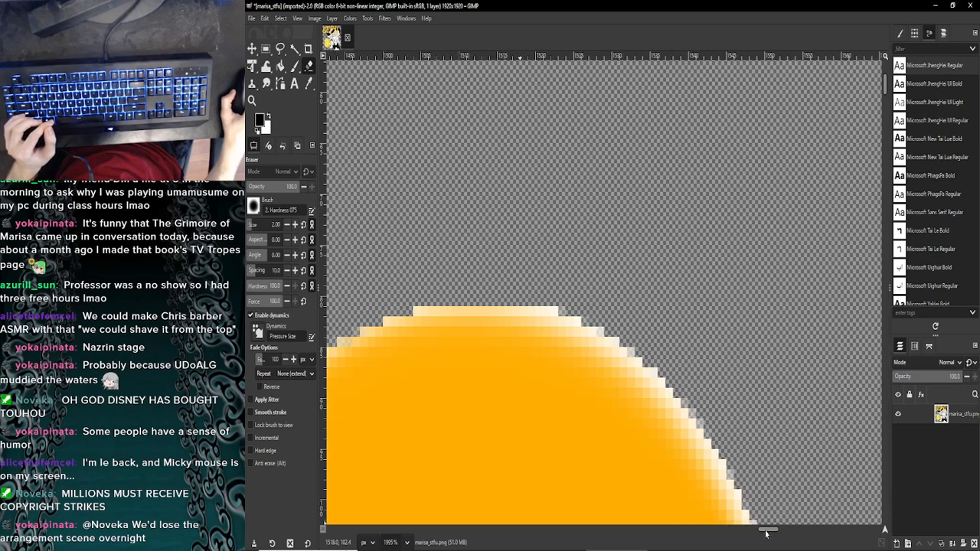
click(530, 309)
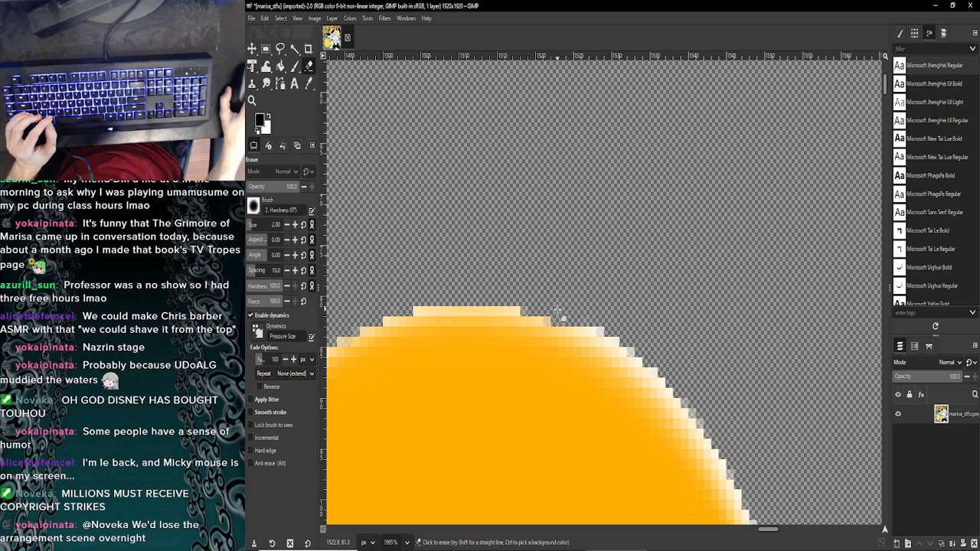
drag(570, 325, 591, 319)
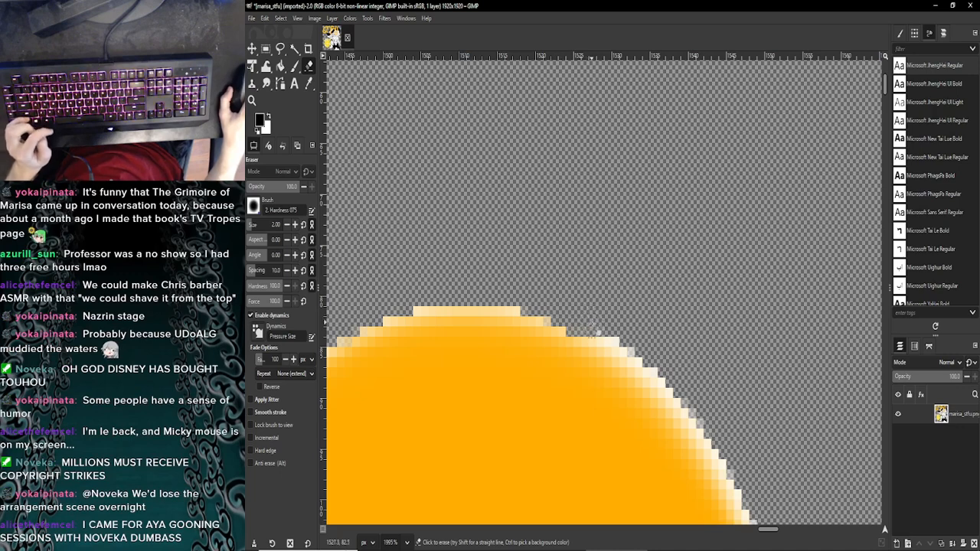
scroll(647, 367, down, 1)
scroll(645, 360, down, 1)
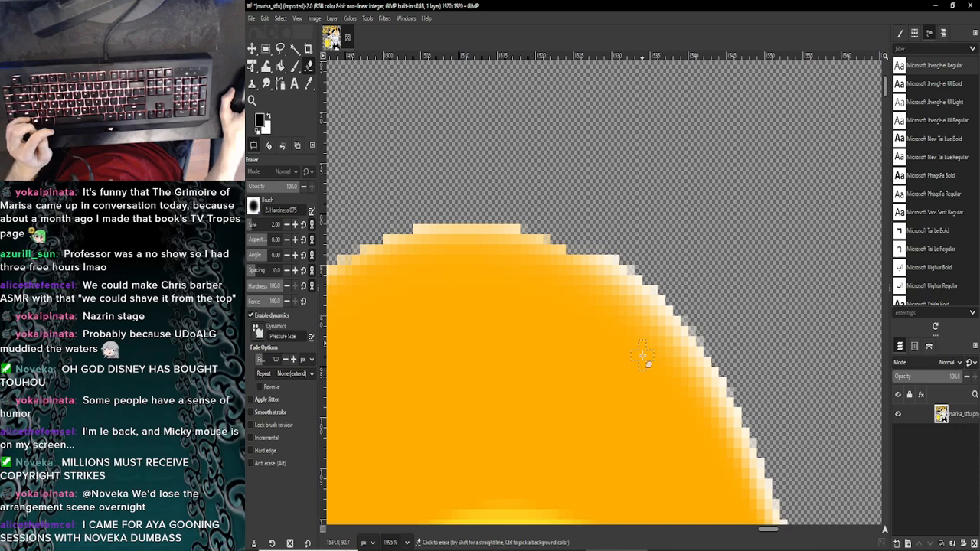
scroll(643, 356, up, 1)
mouse_move(603, 260)
mouse_down()
mouse_move(665, 300)
mouse_move(723, 375)
mouse_move(777, 487)
mouse_up()
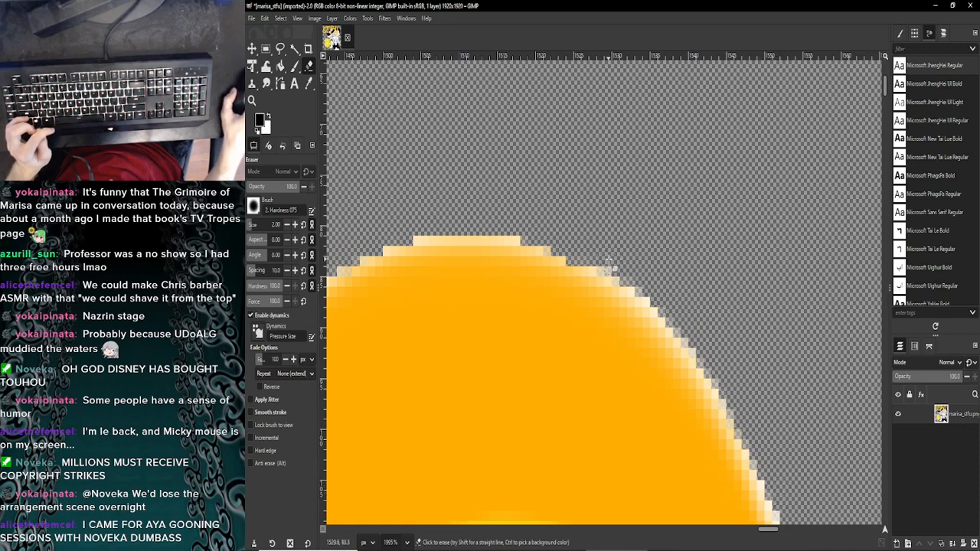
Step: Go over the right stroke's shoulder again, erasing the pale pixels left on its steps and down the upper right edge
scroll(616, 256, down, 5)
drag(602, 157, 632, 164)
drag(666, 209, 779, 387)
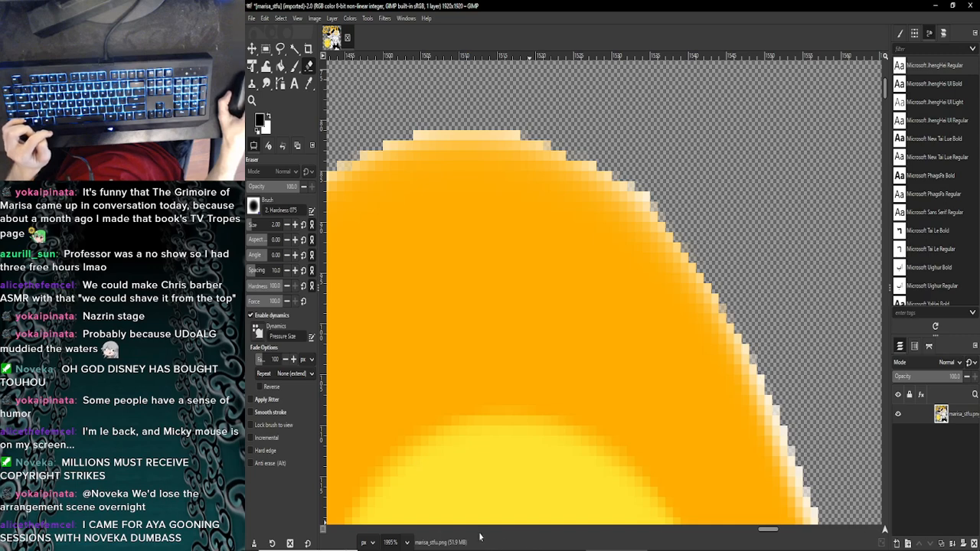
drag(768, 528, 770, 528)
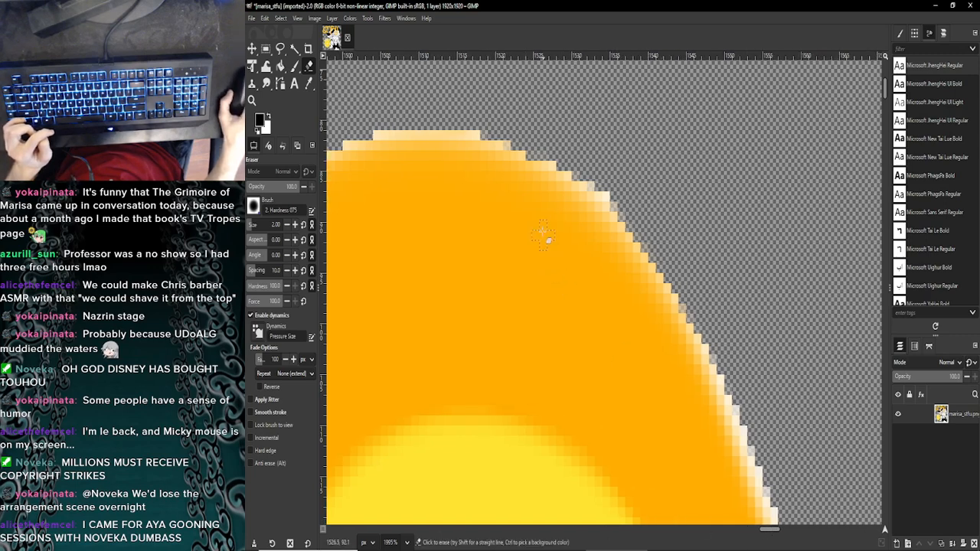
drag(593, 182, 691, 311)
drag(579, 166, 500, 128)
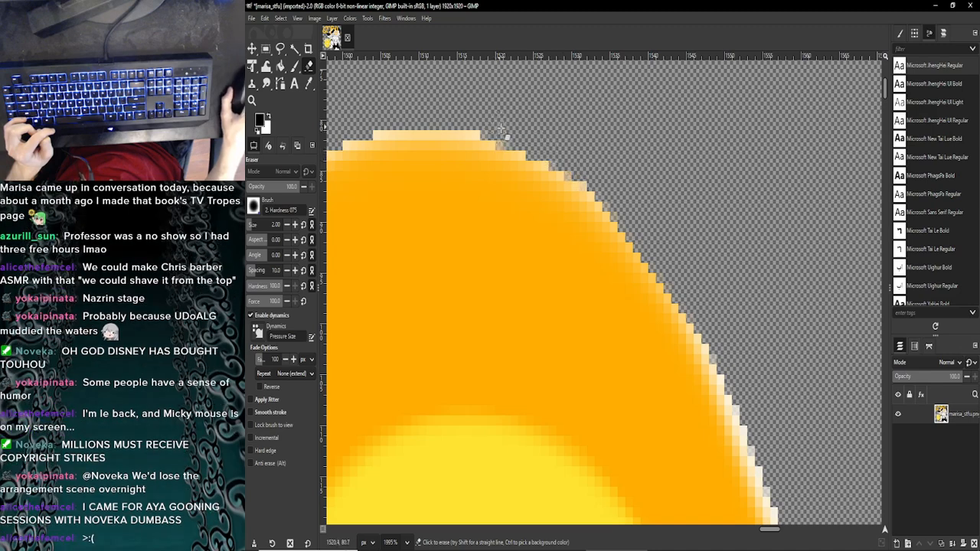
Step: Erase the white fringe down the middle section of the right stroke's slanted outer edge, towards the black hat
scroll(679, 274, down, 3)
scroll(693, 247, up, 2)
scroll(709, 285, down, 3)
drag(706, 164, 766, 308)
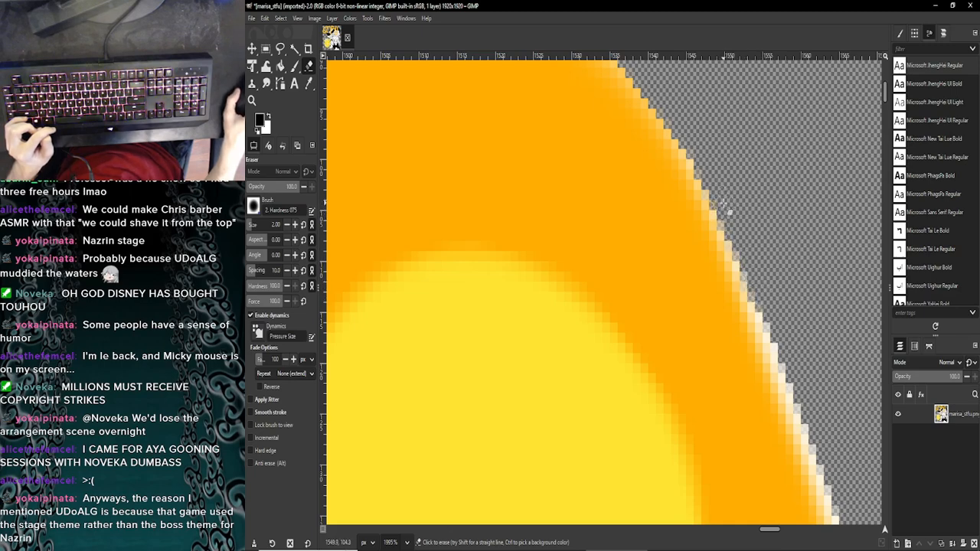
drag(735, 235, 764, 299)
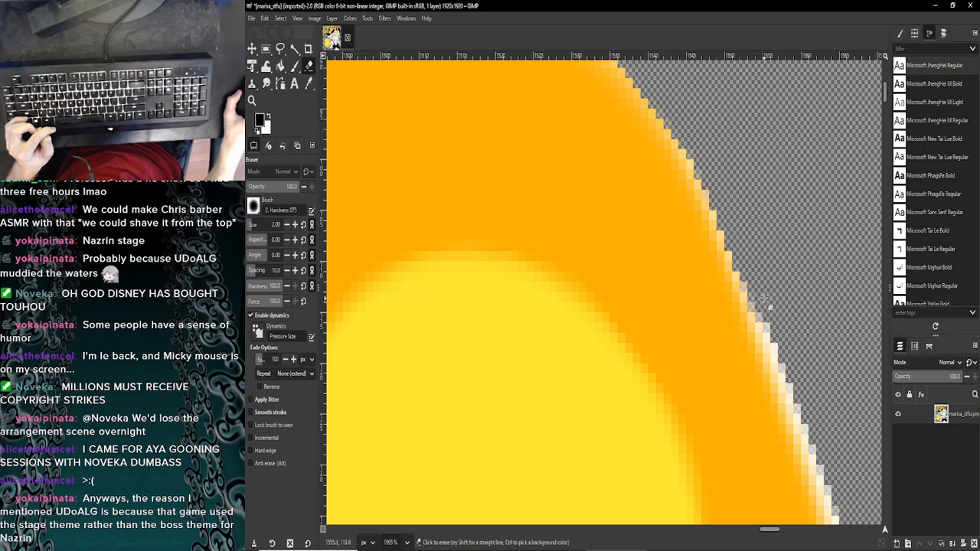
scroll(757, 285, down, 3)
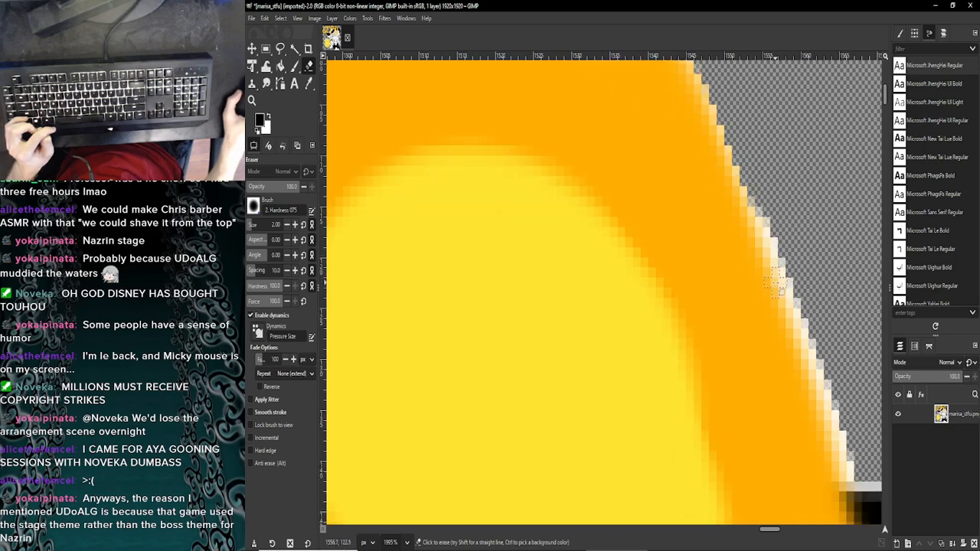
drag(771, 530, 780, 530)
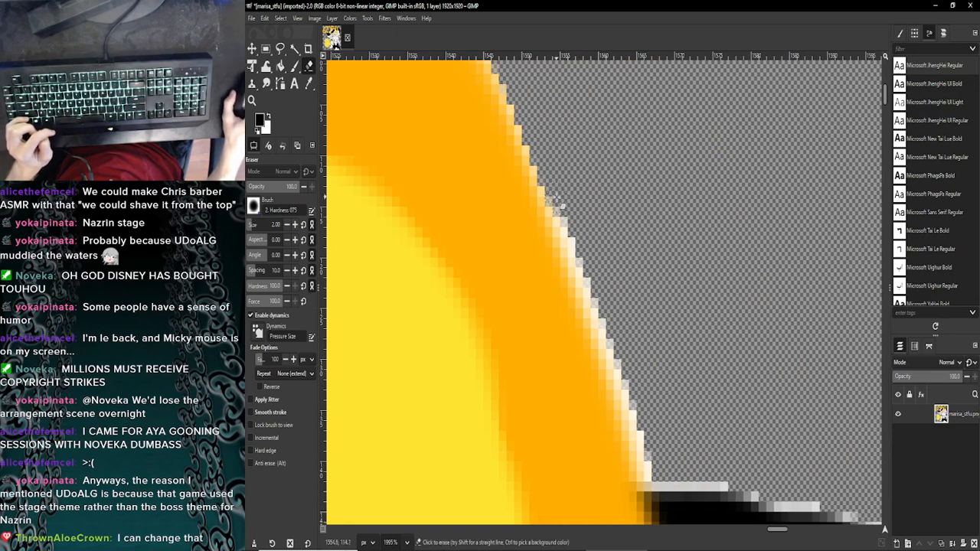
drag(564, 224, 610, 325)
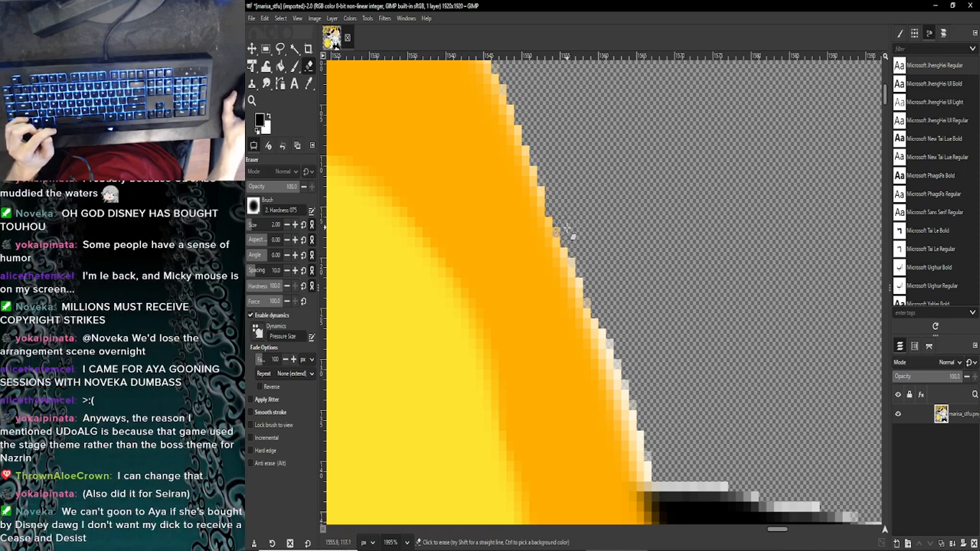
scroll(629, 247, down, 3)
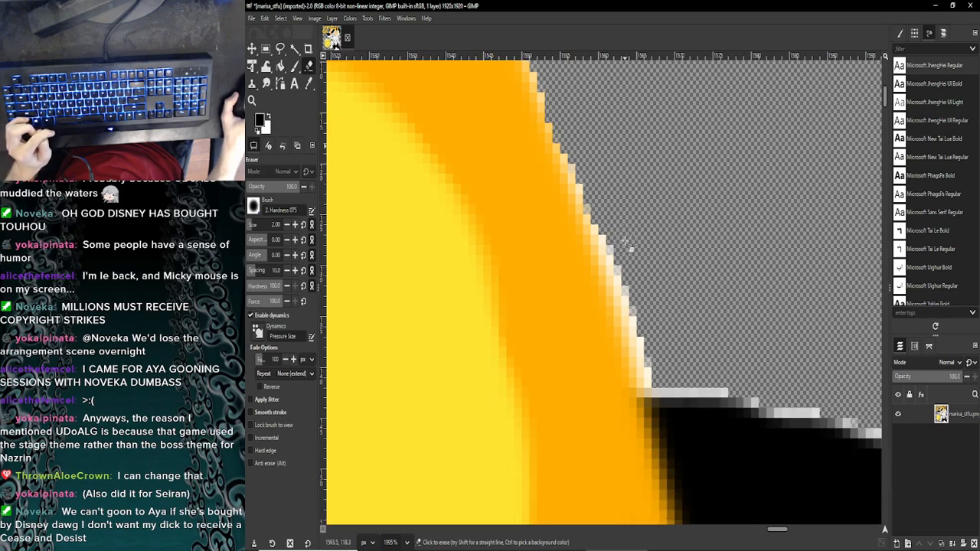
Step: Switch to YouTube, pause the music compilation, and return to GIMP
click(406, 545)
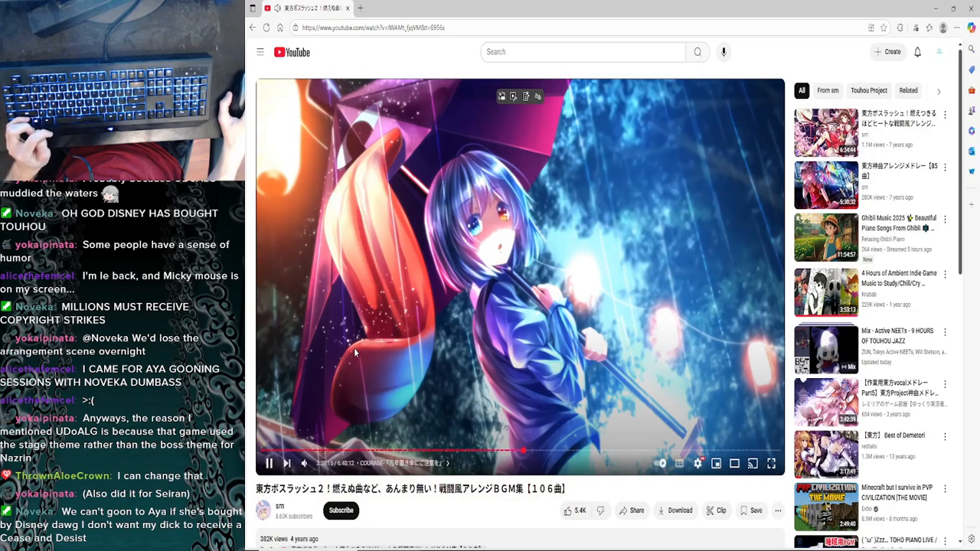
click(371, 323)
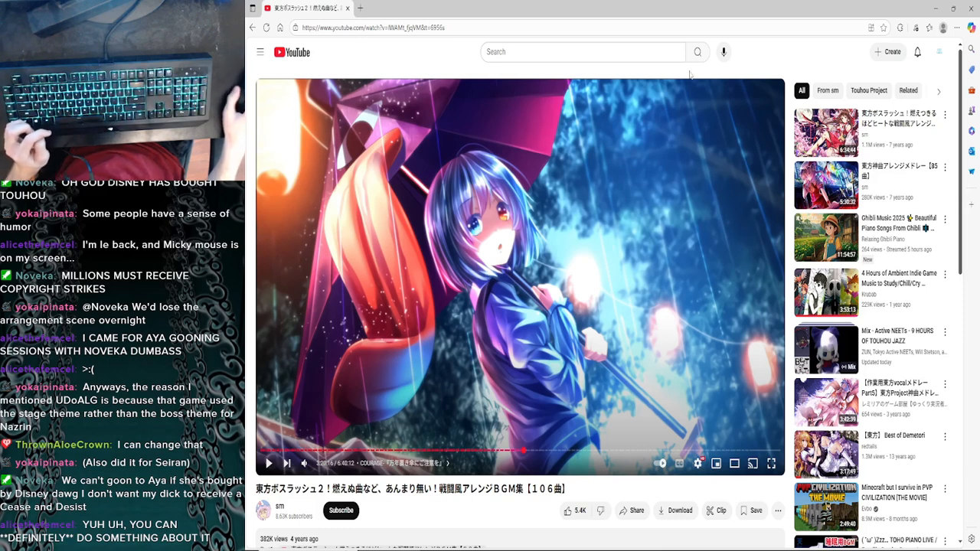
click(935, 7)
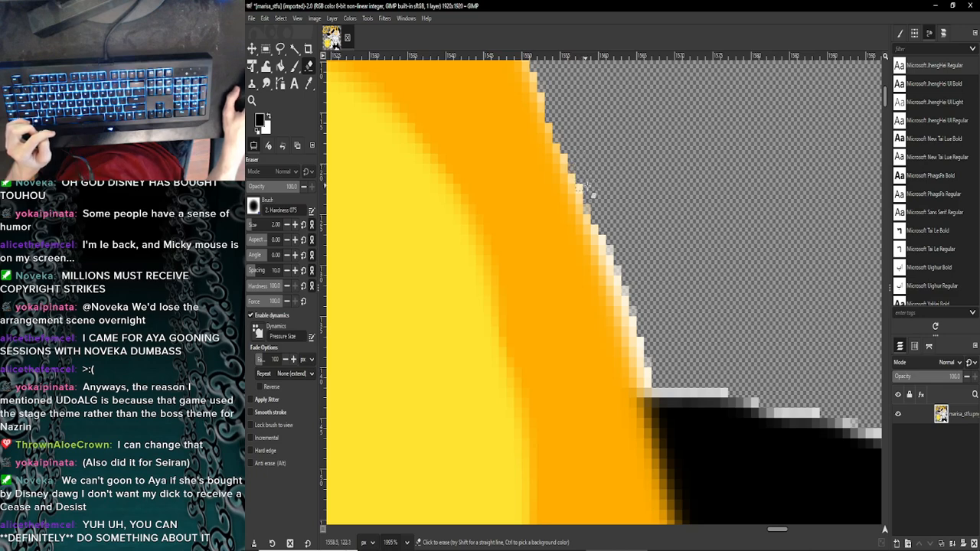
Step: Erase the remaining white fringe down the lower part of the right stroke's outer edge to the black hat
drag(590, 190, 655, 388)
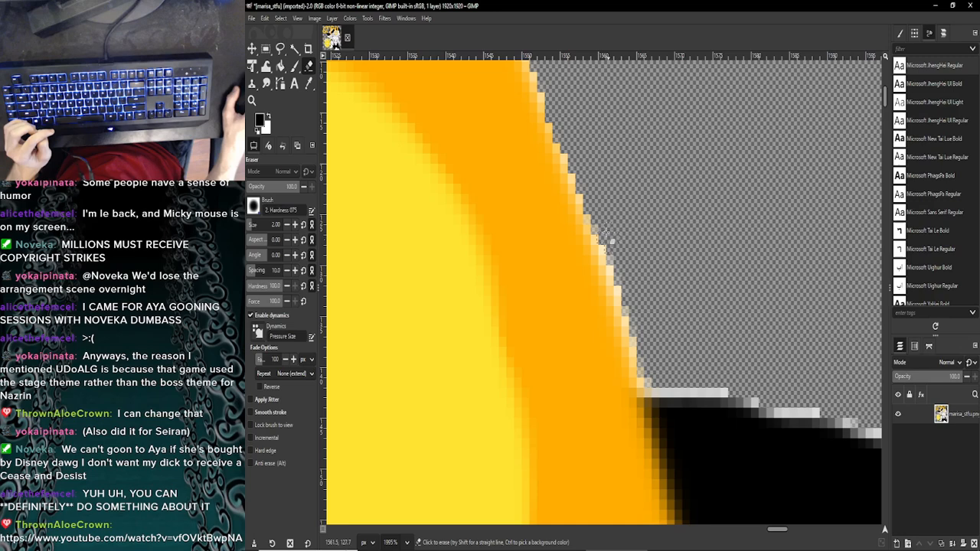
drag(608, 241, 655, 369)
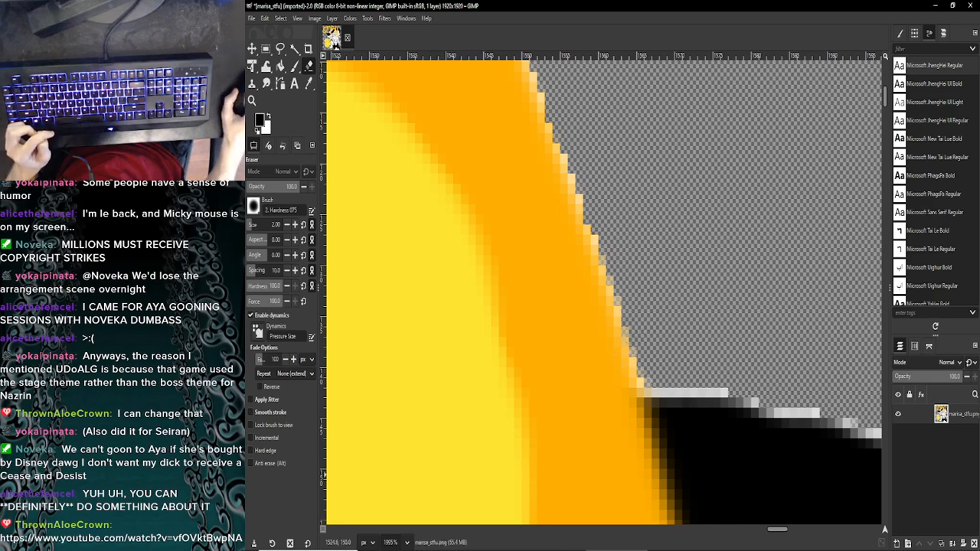
Step: Start the linked 東方 Vocal video on YouTube, return to GIMP, and erase pale pixels higher up the right stroke's outer edge
key(alt+Tab)
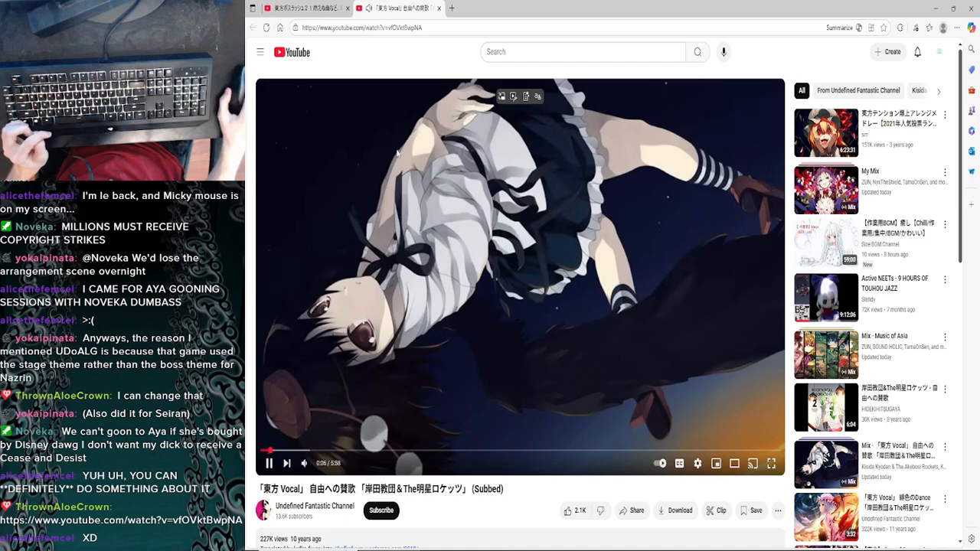
click(937, 7)
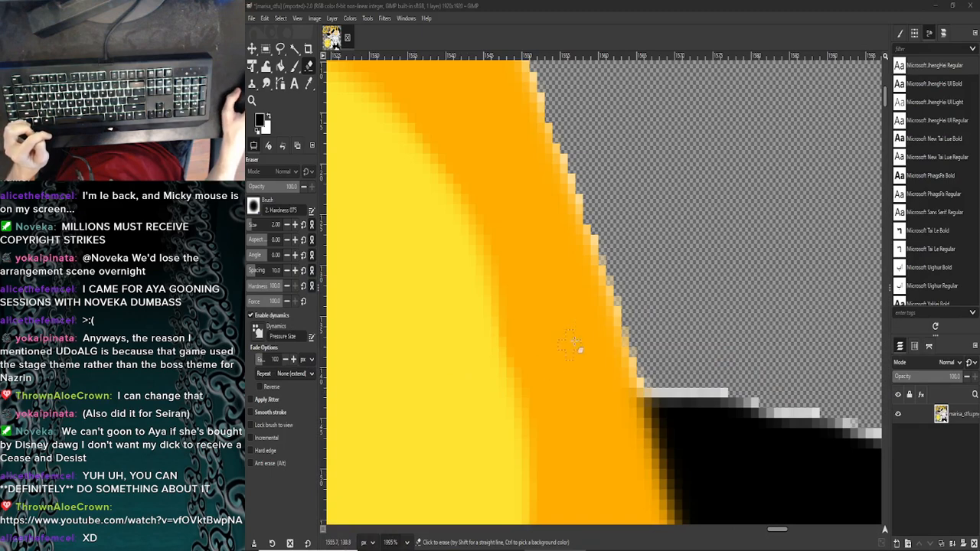
click(549, 89)
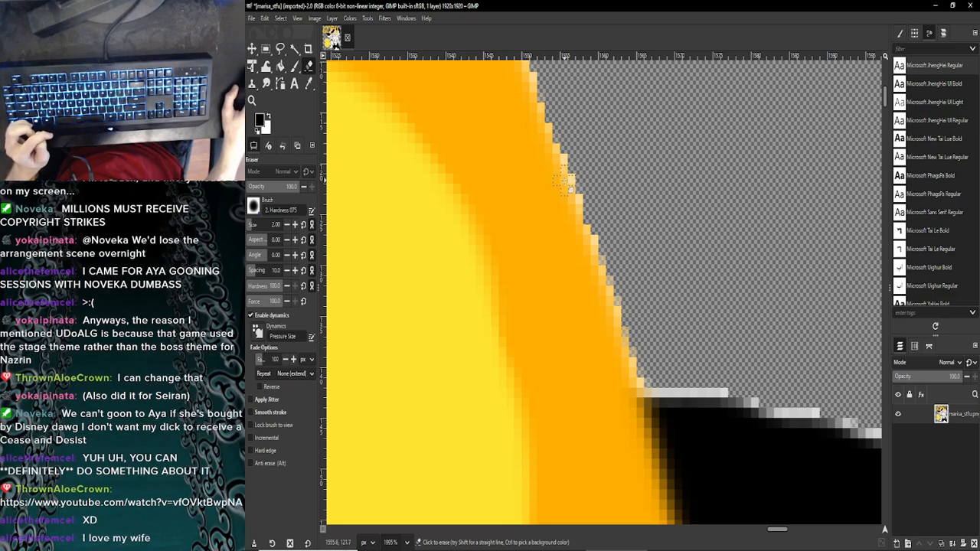
Step: Erase the leftover pale pixels along the U right stroke's slanted outer edge, up towards its rounded top
scroll(570, 207, up, 1)
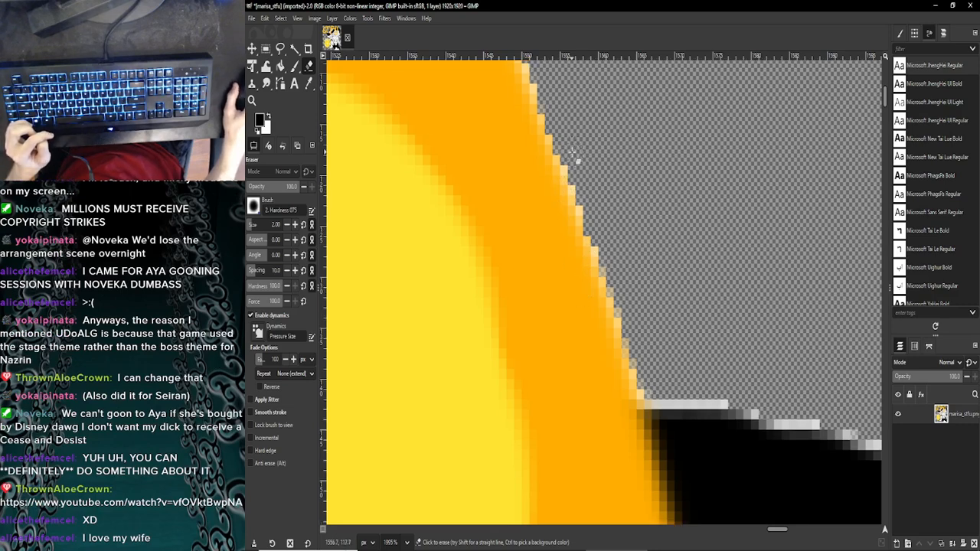
drag(572, 168, 620, 295)
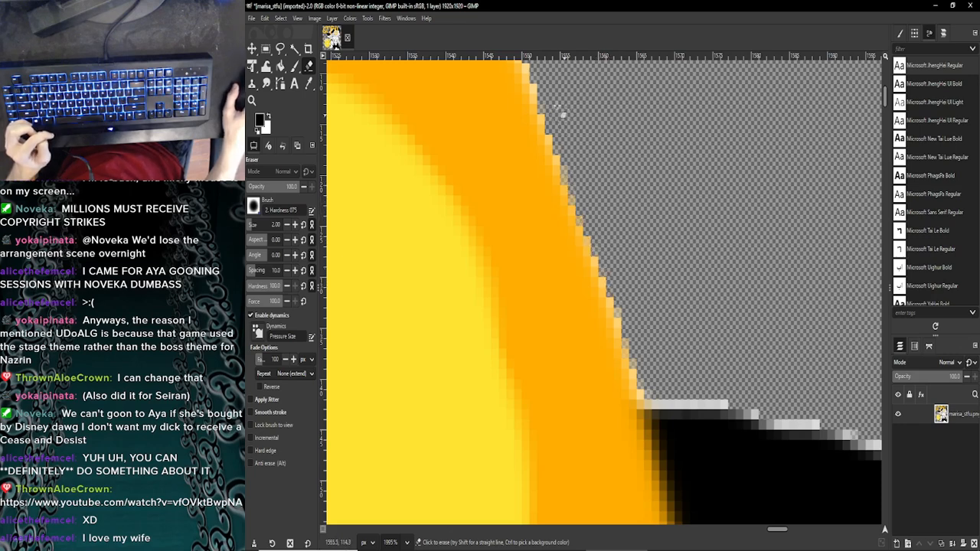
scroll(626, 258, up, 2)
scroll(583, 261, up, 2)
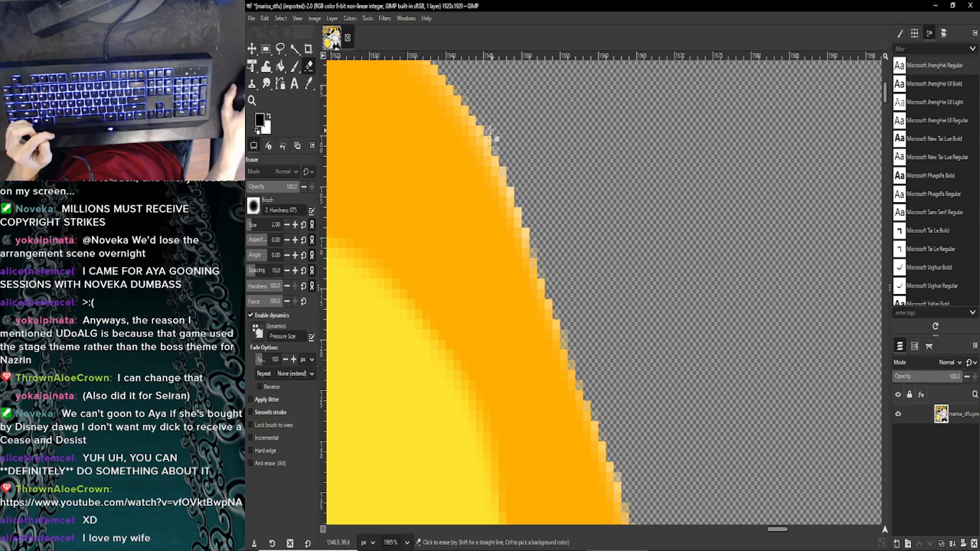
drag(496, 140, 538, 230)
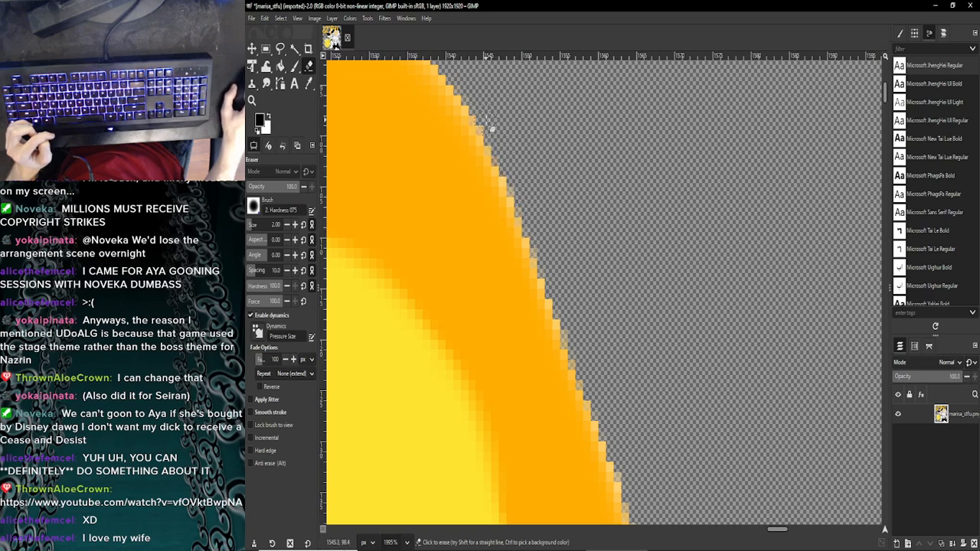
scroll(601, 223, down, 4)
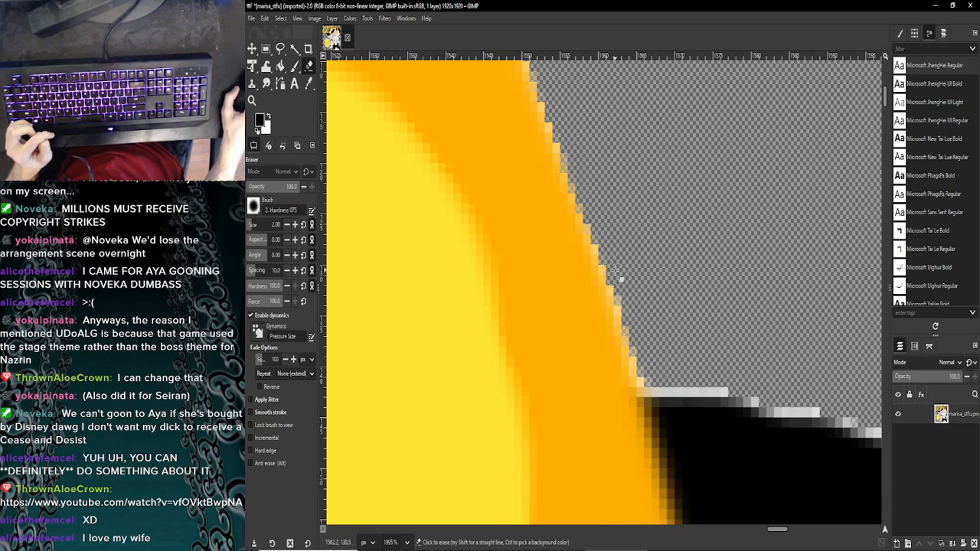
Step: Erase the white fringe along the flat top edge of the black hat directly beside the U's right stroke
scroll(621, 285, down, 3)
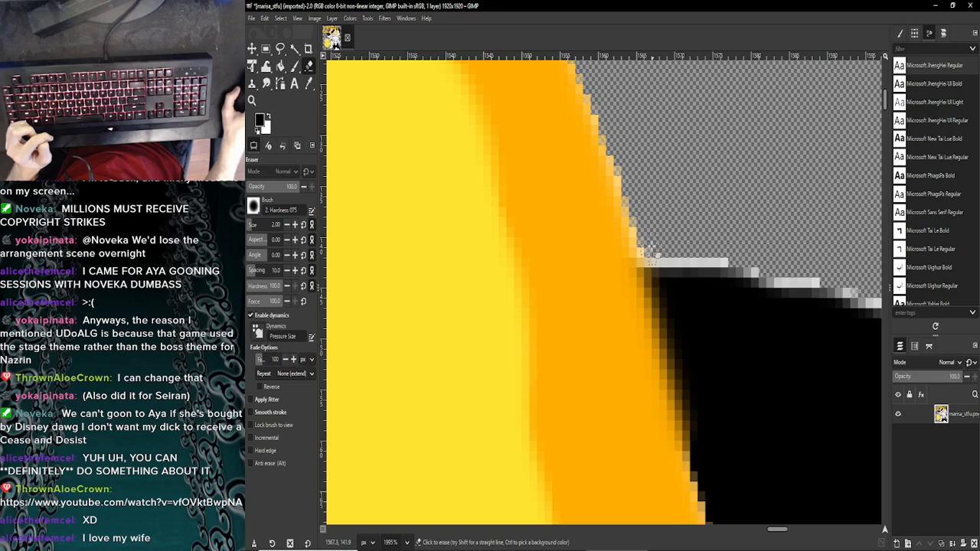
drag(646, 256, 729, 259)
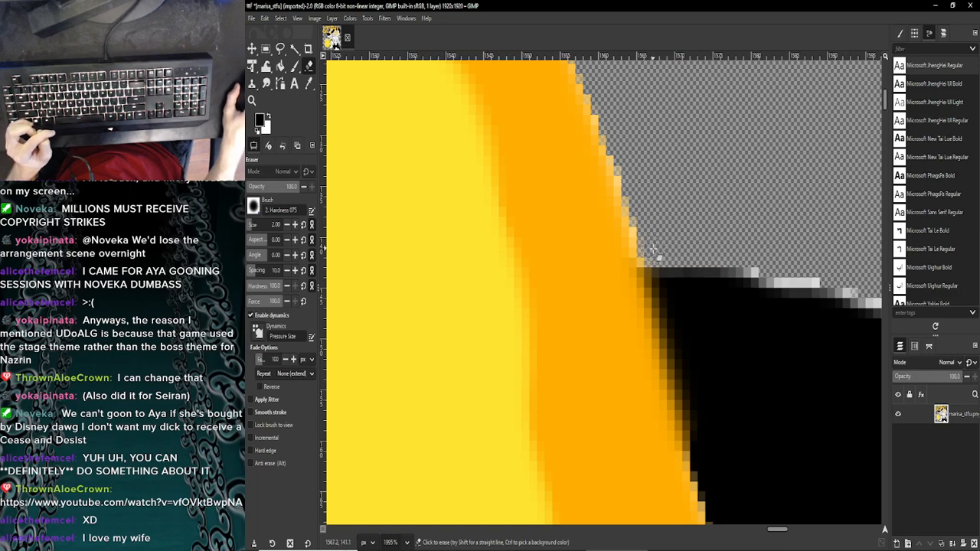
drag(771, 534, 782, 533)
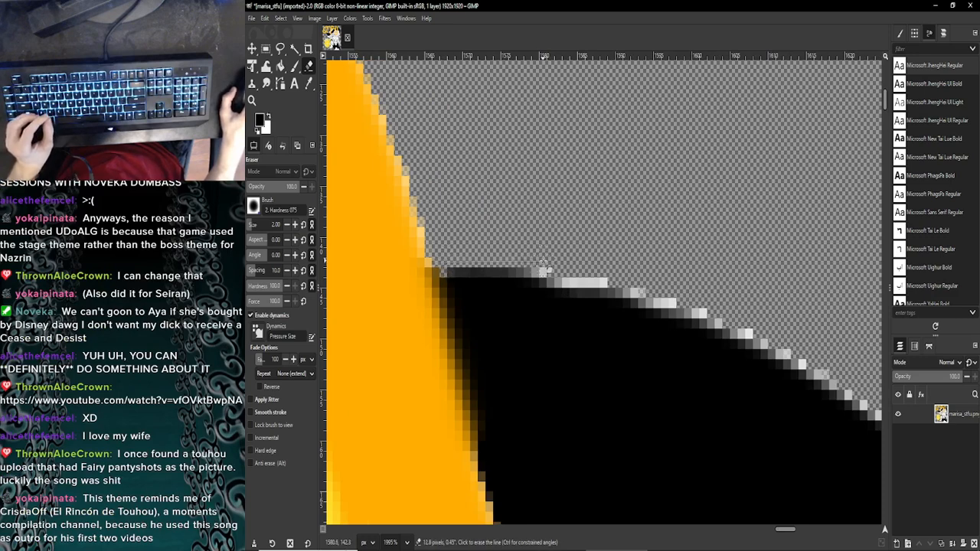
shift+click(544, 267)
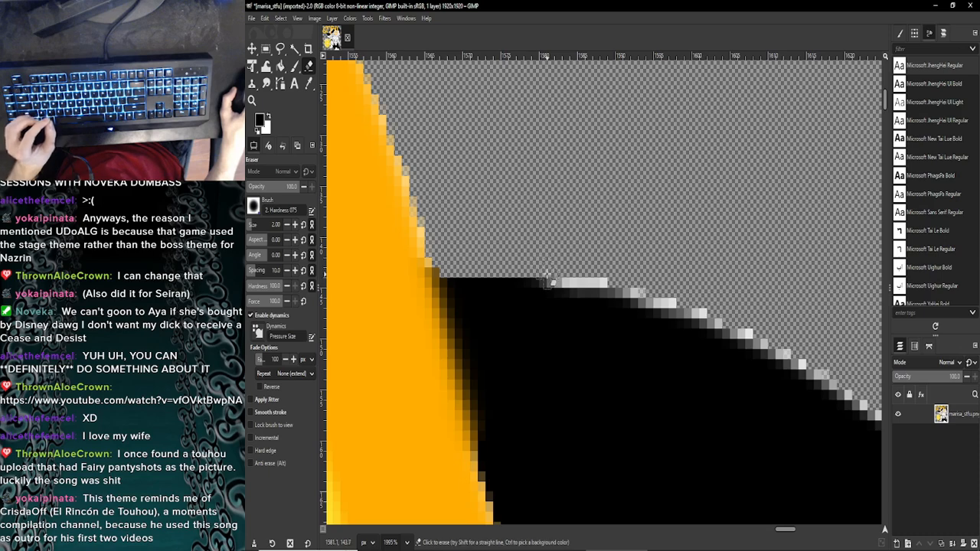
shift+click(607, 273)
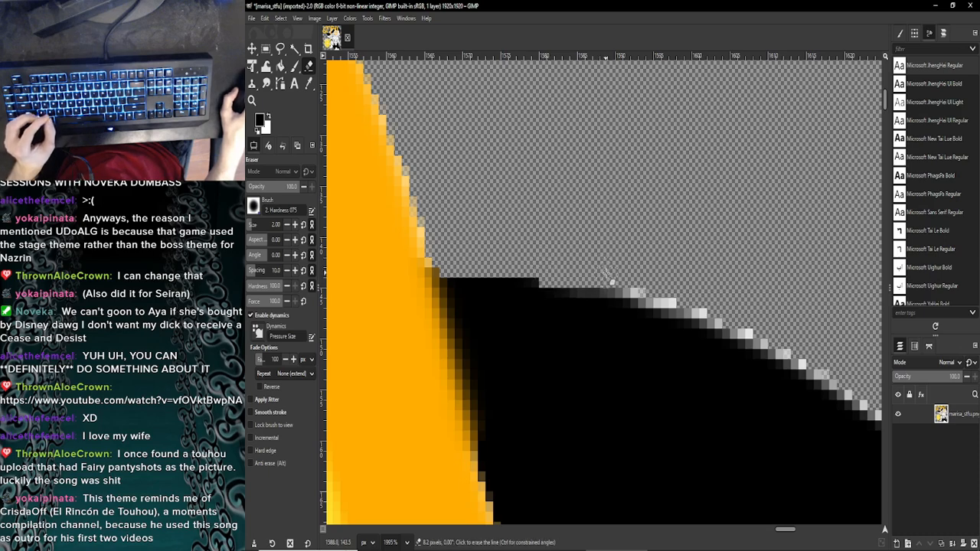
Step: Check the whole drawing, and erase the white fringe down the first gentle slope of the hat's upper edge beyond the U
scroll(579, 355, down, 5)
scroll(579, 355, down, 4)
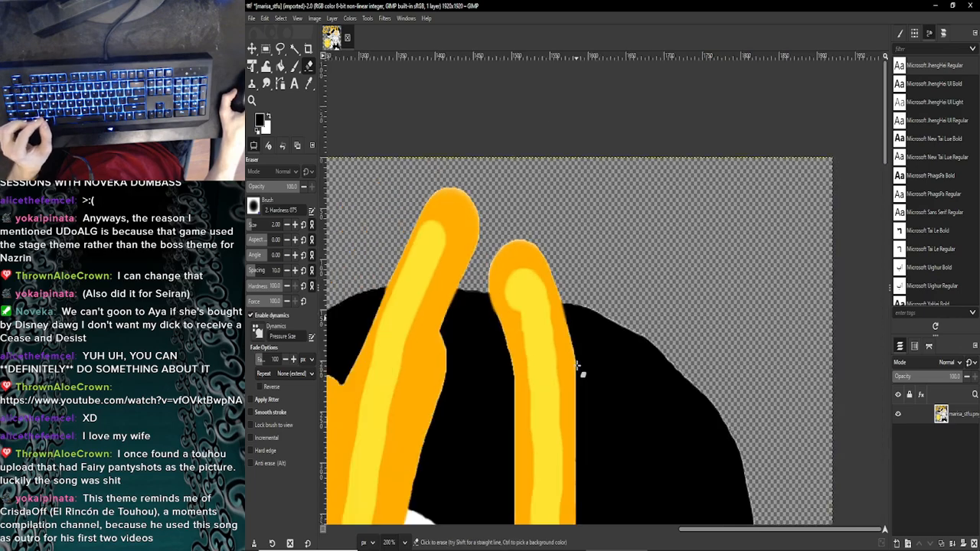
scroll(577, 358, down, 4)
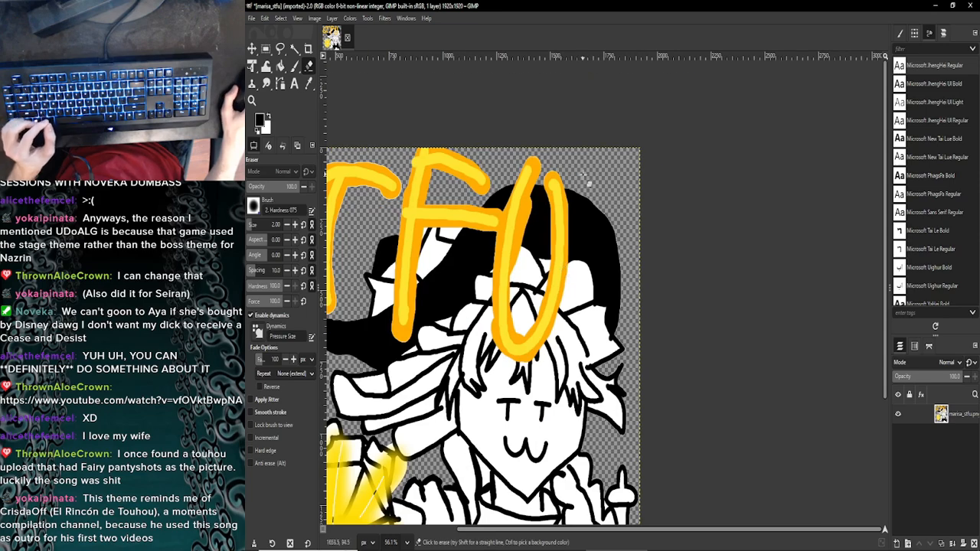
key(ctrl)
scroll(570, 188, up, 8)
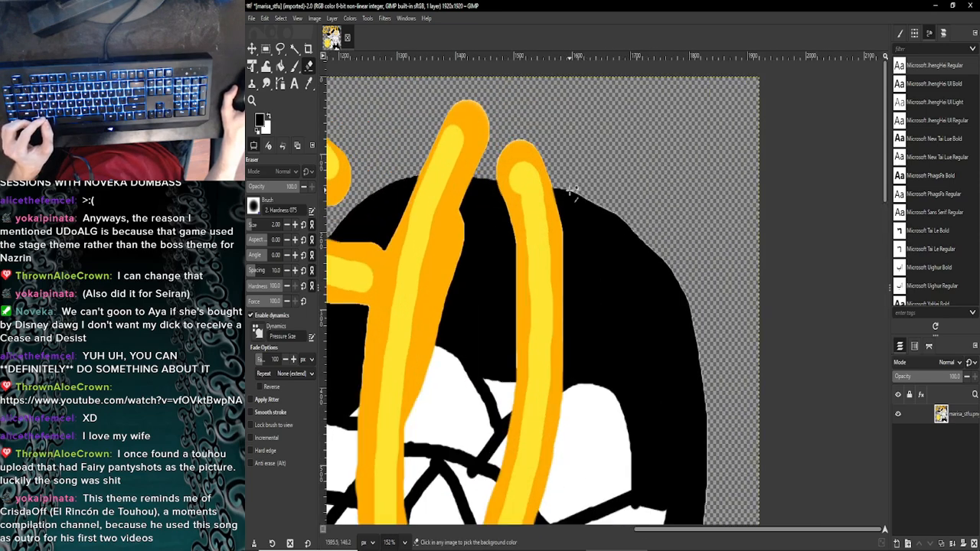
scroll(559, 175, up, 1)
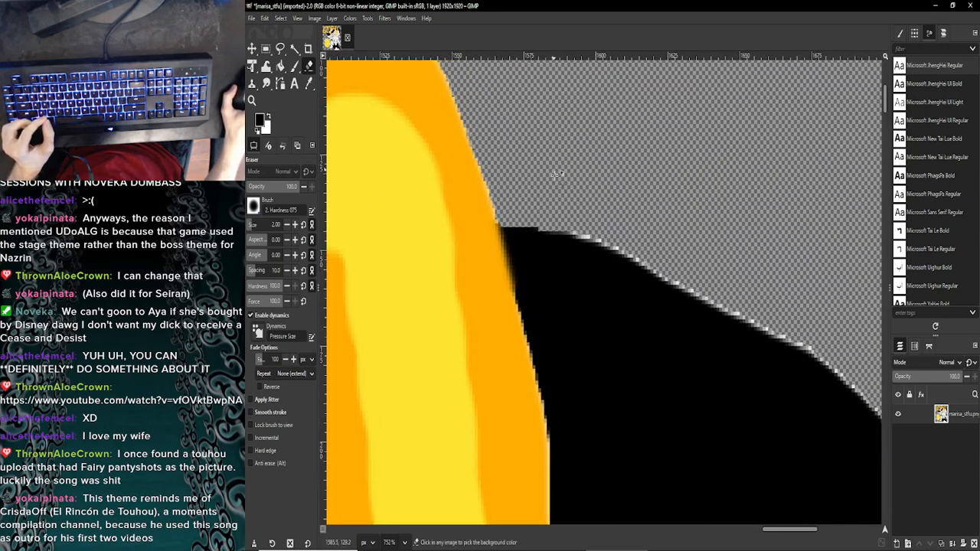
scroll(567, 229, up, 3)
scroll(565, 237, down, 1)
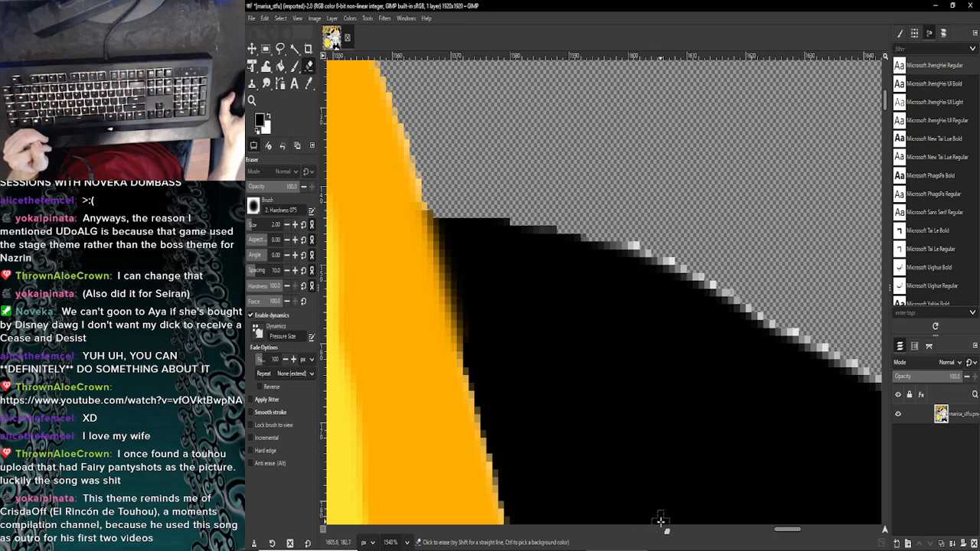
drag(786, 531, 789, 533)
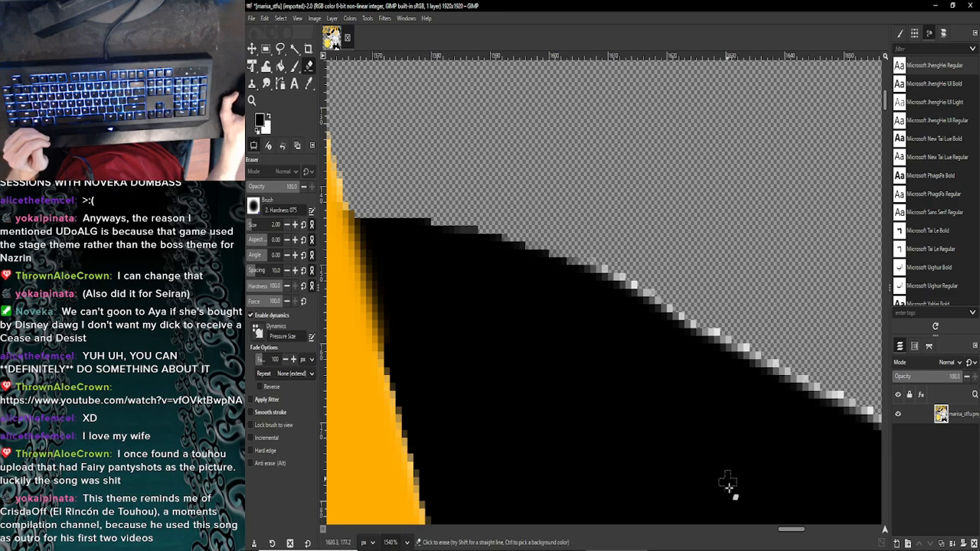
scroll(802, 536, right, 1)
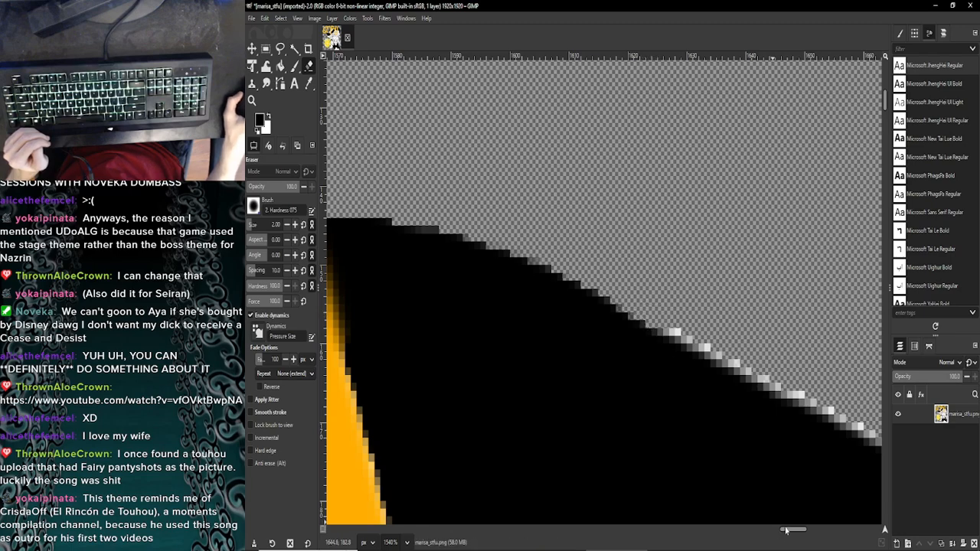
Step: Erase the white fringe along the straight middle slope of the hat's upper edge, up to the small bump
drag(786, 529, 788, 531)
scroll(604, 245, down, 3)
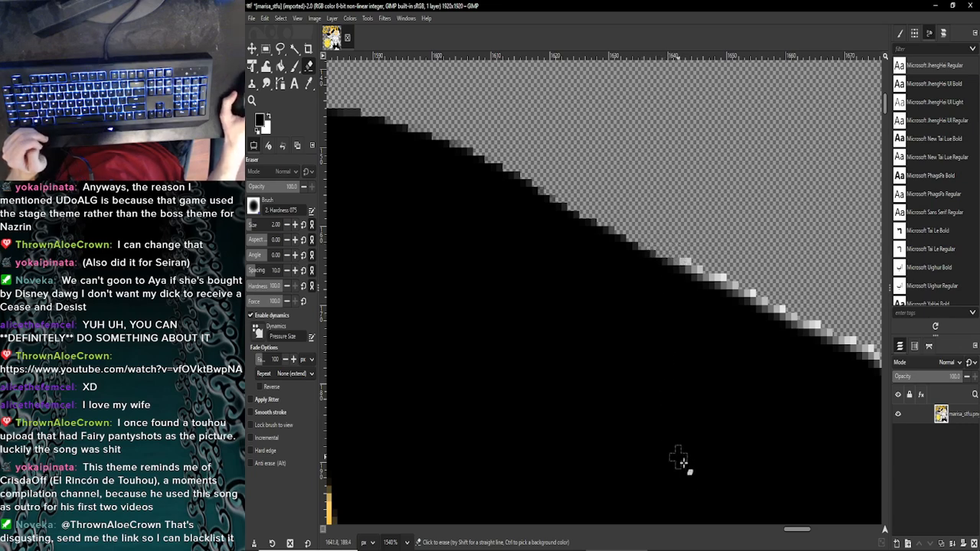
scroll(797, 532, right, 3)
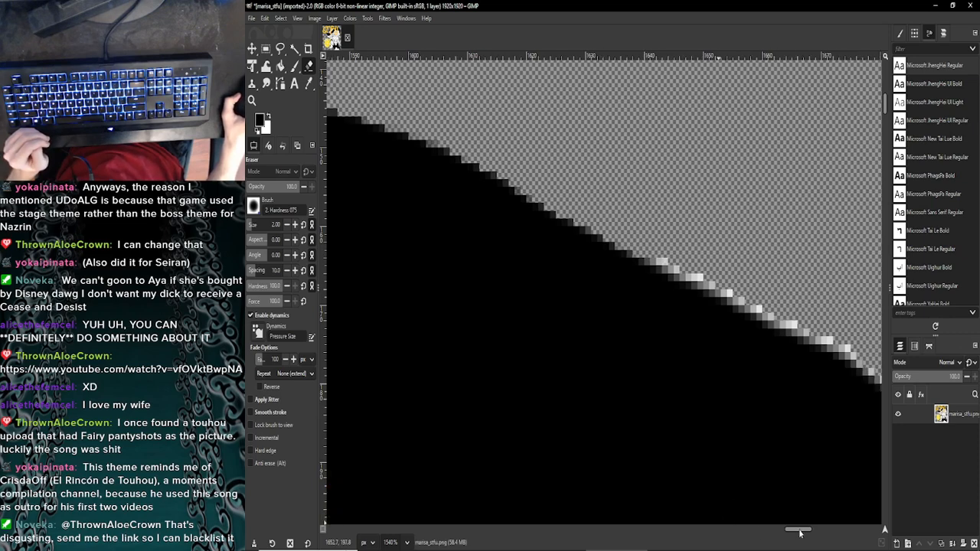
scroll(529, 243, down, 1)
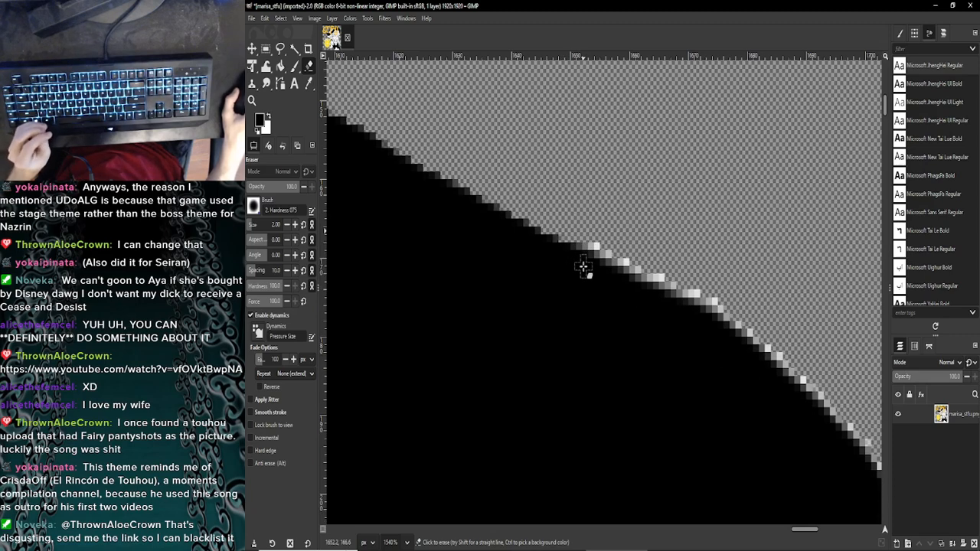
scroll(583, 265, down, 1)
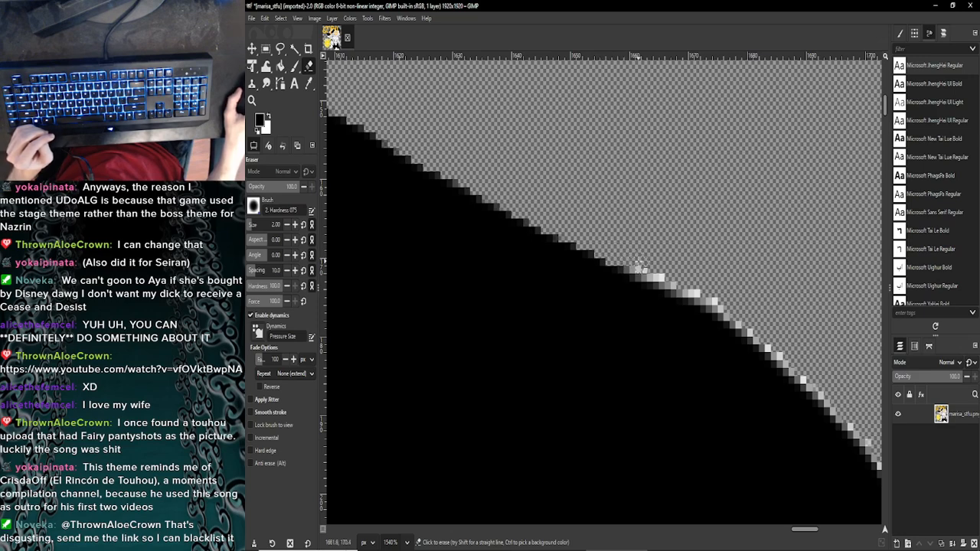
drag(622, 262, 664, 269)
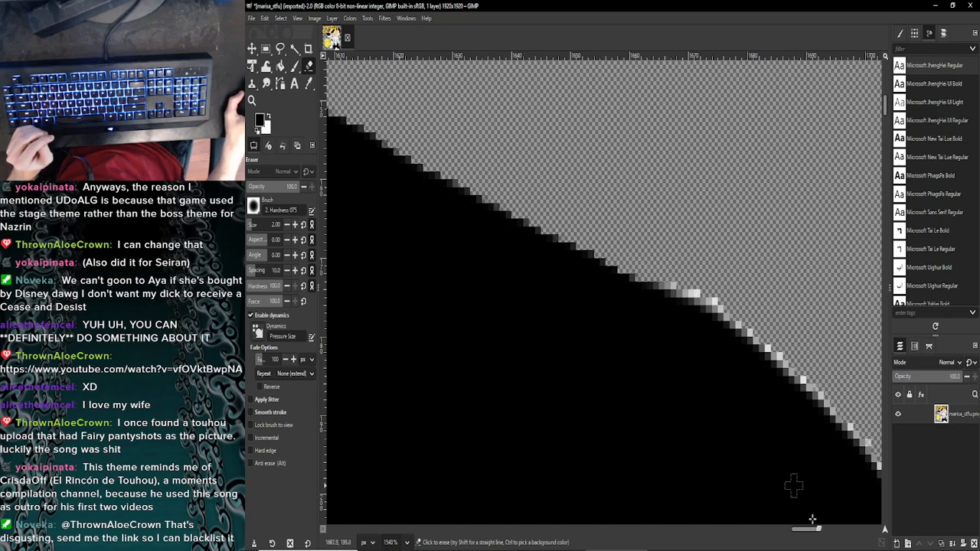
Step: Erase the white fringe over the small bump on the hat's edge and the start of the steeper slope below it
drag(806, 529, 816, 529)
scroll(551, 261, down, 1)
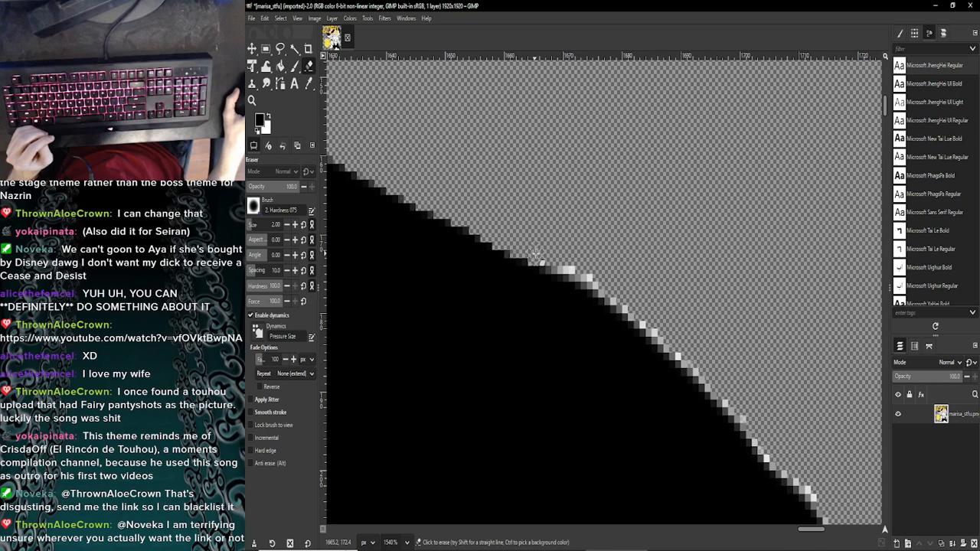
scroll(585, 277, down, 1)
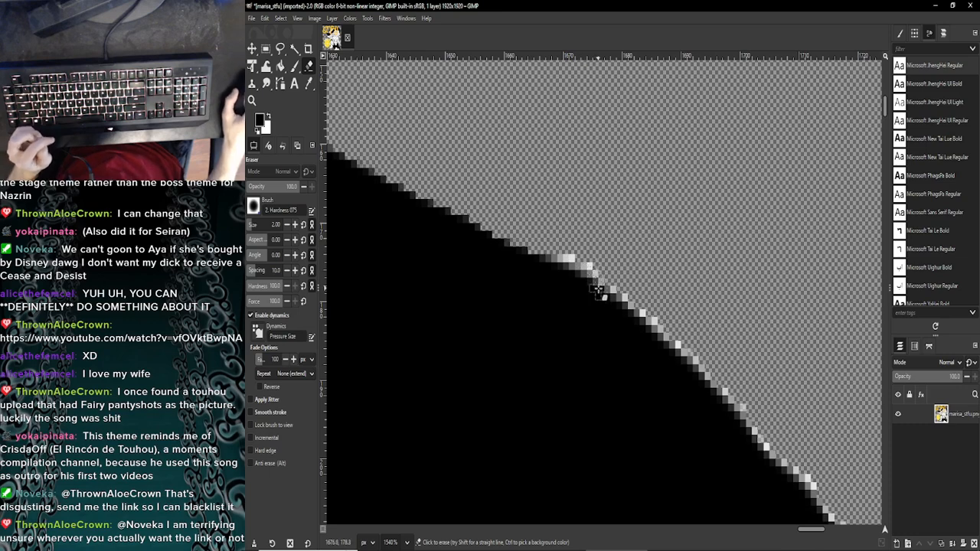
scroll(600, 292, up, 1)
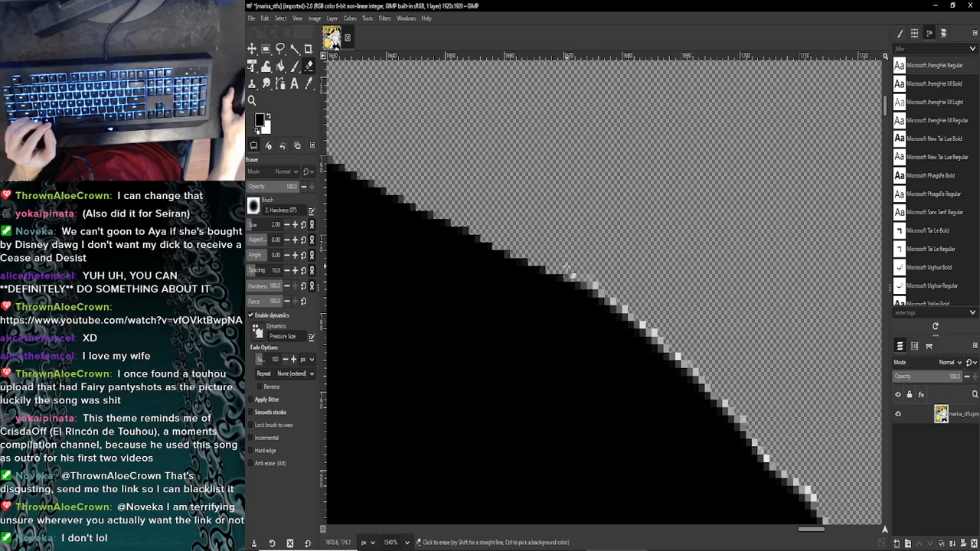
scroll(594, 272, down, 1)
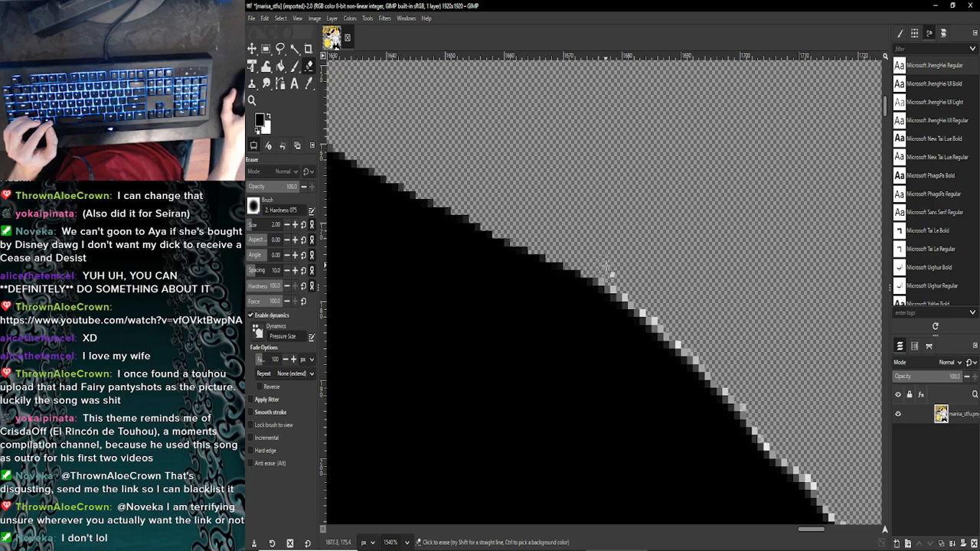
scroll(616, 272, down, 2)
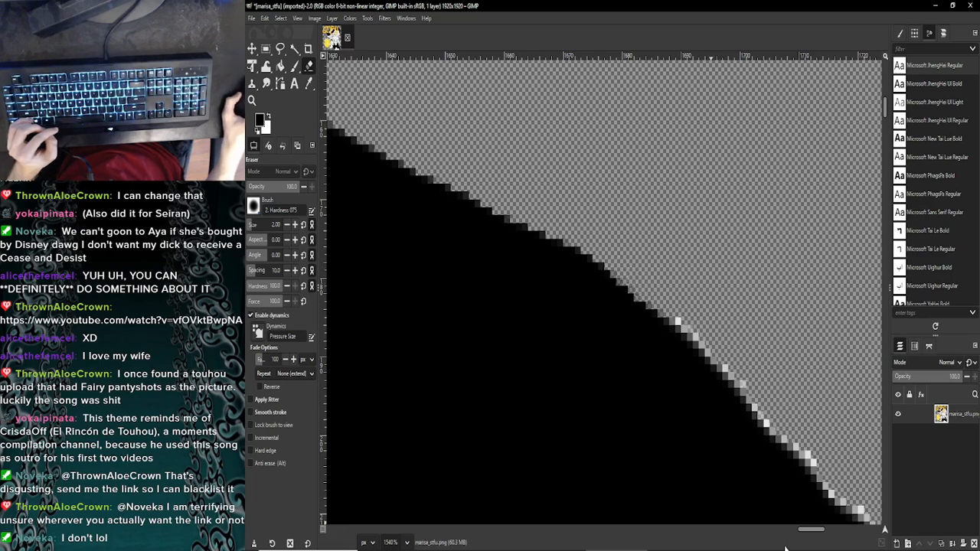
Step: Erase the next stretch of white fringe down the steeper part of the hat's outer edge below the bump
scroll(808, 532, right, 3)
scroll(607, 204, down, 2)
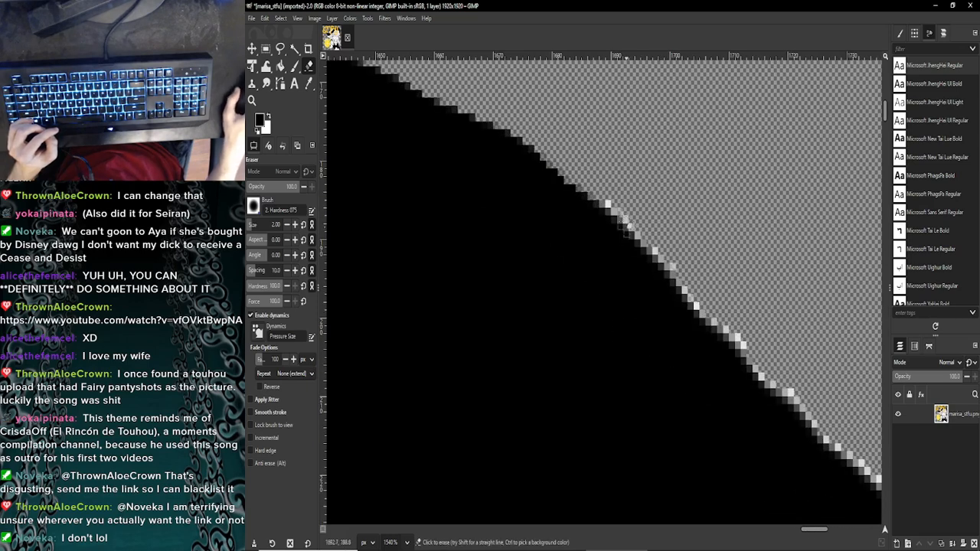
drag(607, 204, 688, 277)
scroll(659, 263, down, 2)
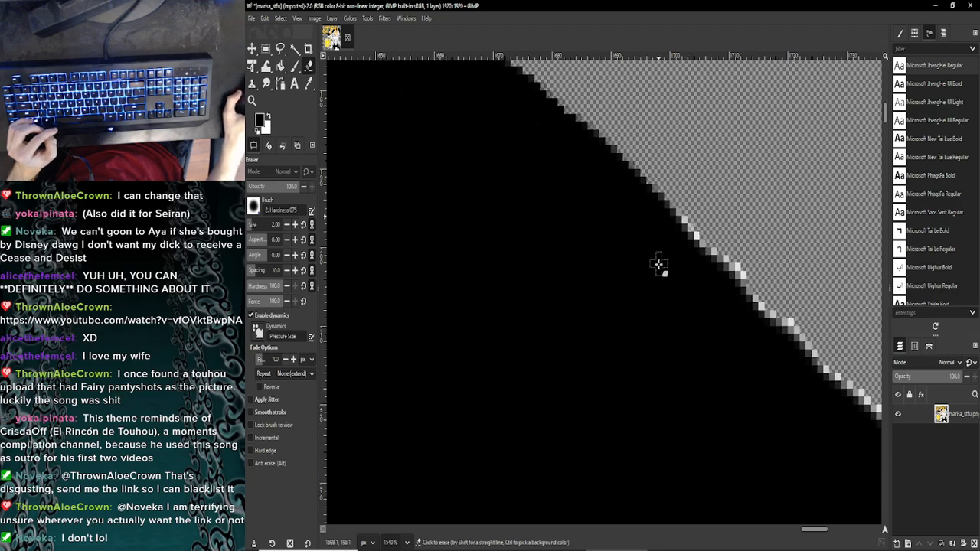
scroll(665, 248, up, 1)
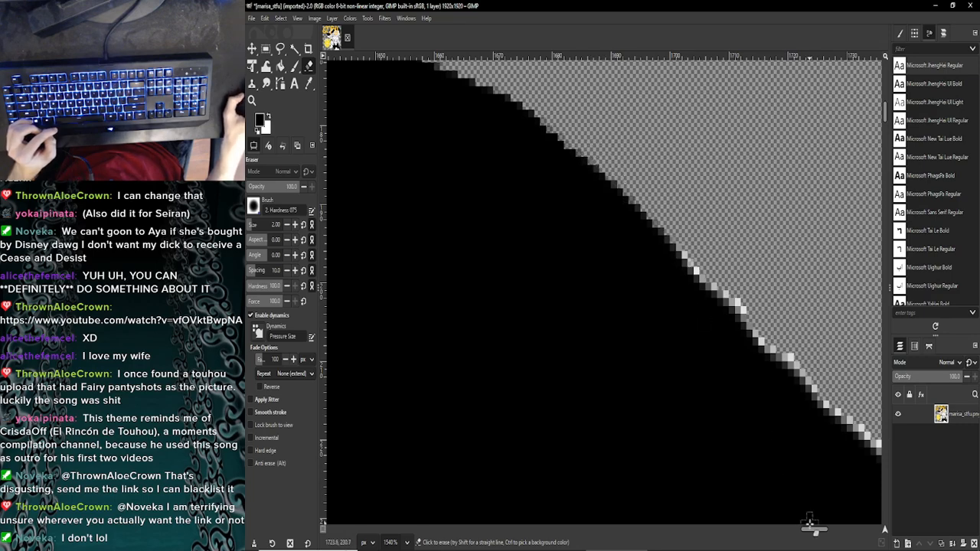
Step: Erase the white fringe farther down the hat's long diagonal outer edge, including the notch where the slope briefly flattens
drag(811, 531, 822, 531)
scroll(498, 231, down, 1)
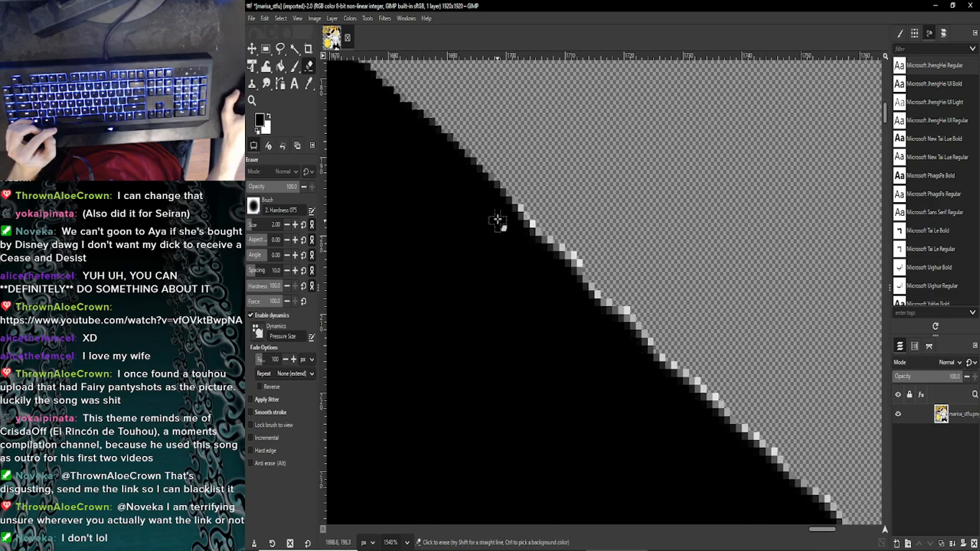
drag(508, 189, 612, 294)
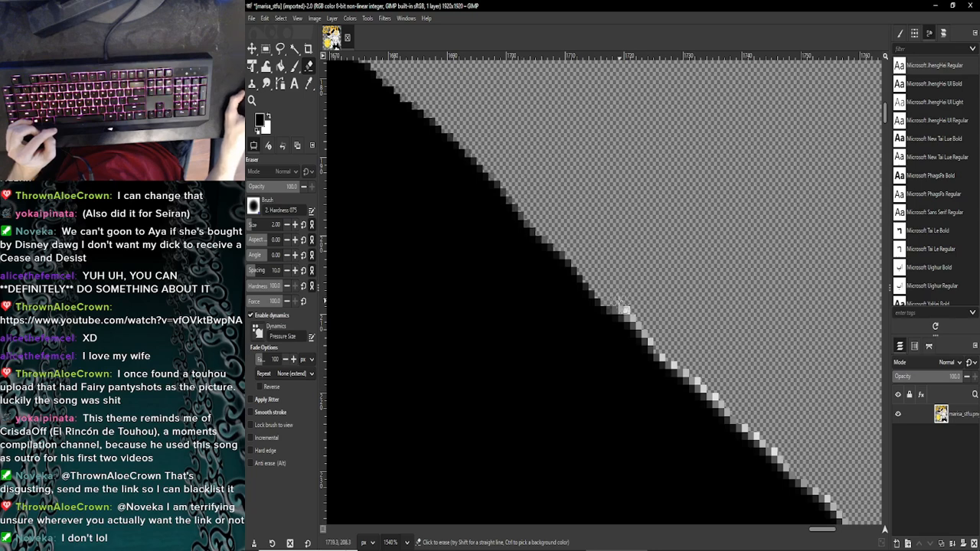
drag(612, 302, 627, 301)
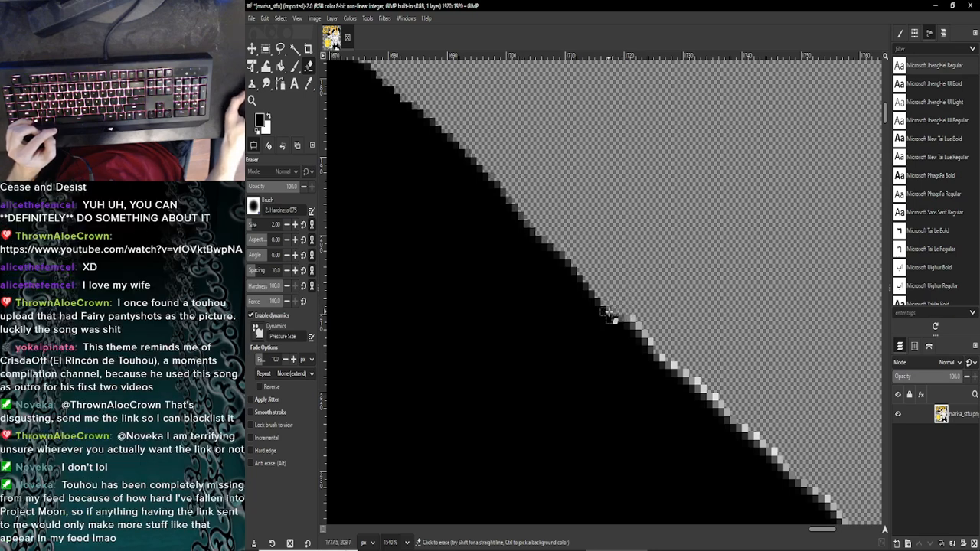
scroll(622, 325, down, 1)
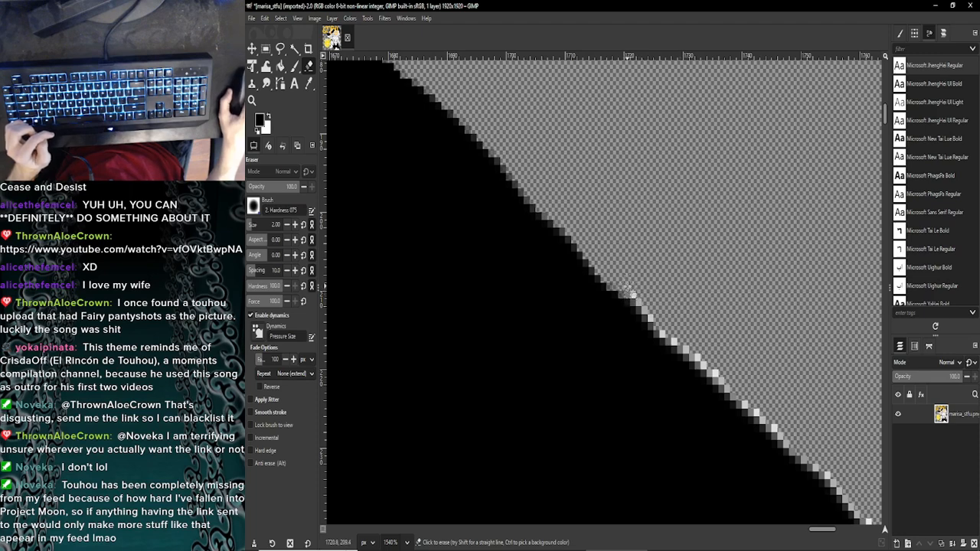
drag(635, 295, 740, 395)
scroll(570, 241, up, 10)
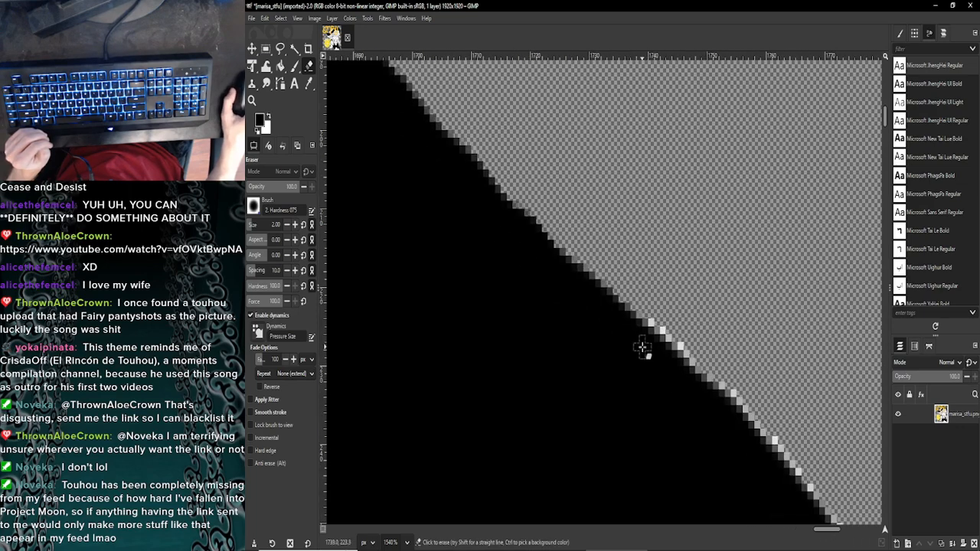
Step: Erase the white fringe farther down the hat's diagonal outer edge, over the small ledge and along the slope just below it
drag(566, 244, 611, 283)
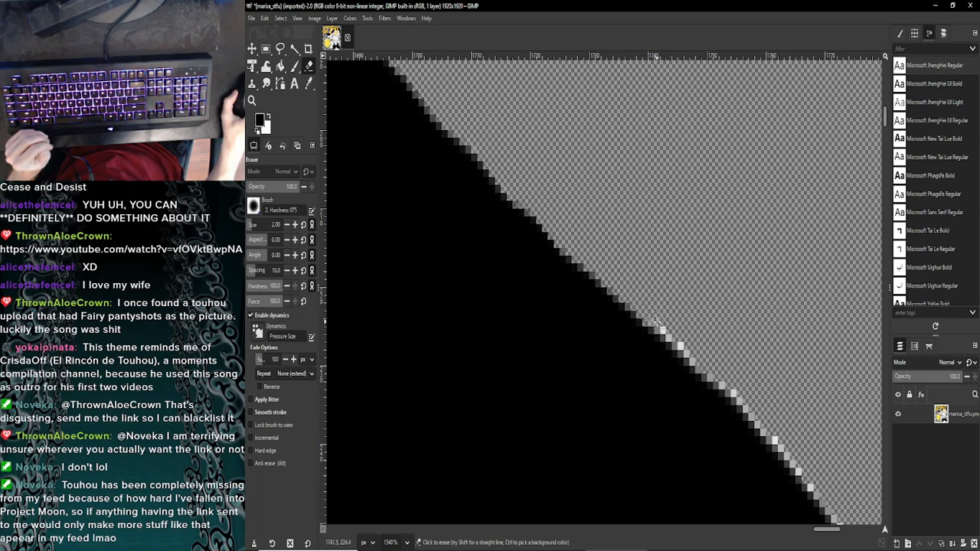
drag(827, 529, 832, 529)
scroll(735, 387, down, 3)
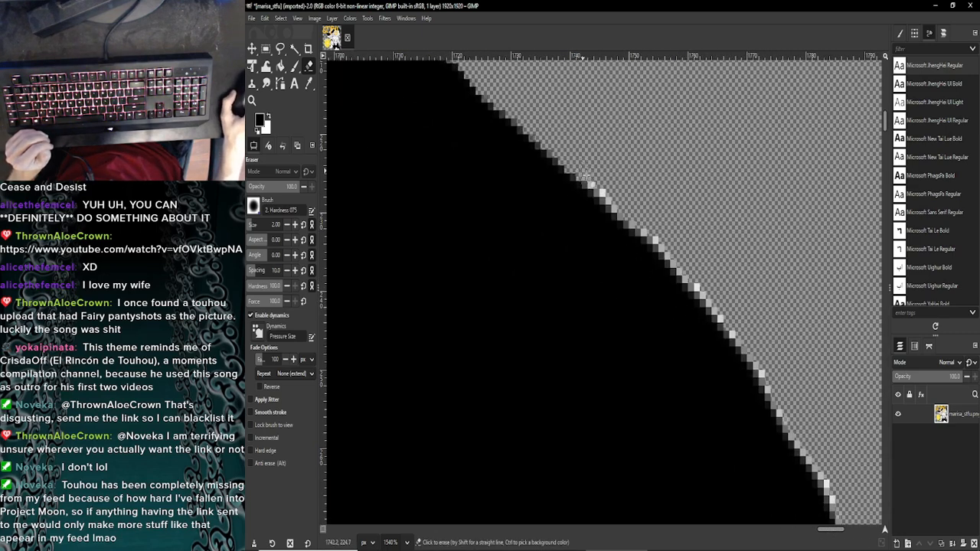
drag(586, 182, 630, 217)
drag(598, 188, 647, 224)
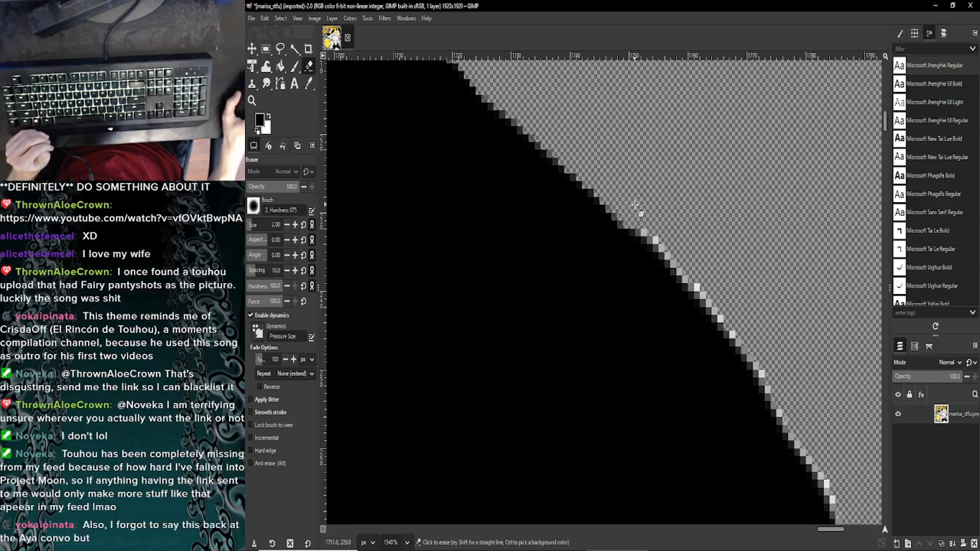
scroll(637, 216, down, 1)
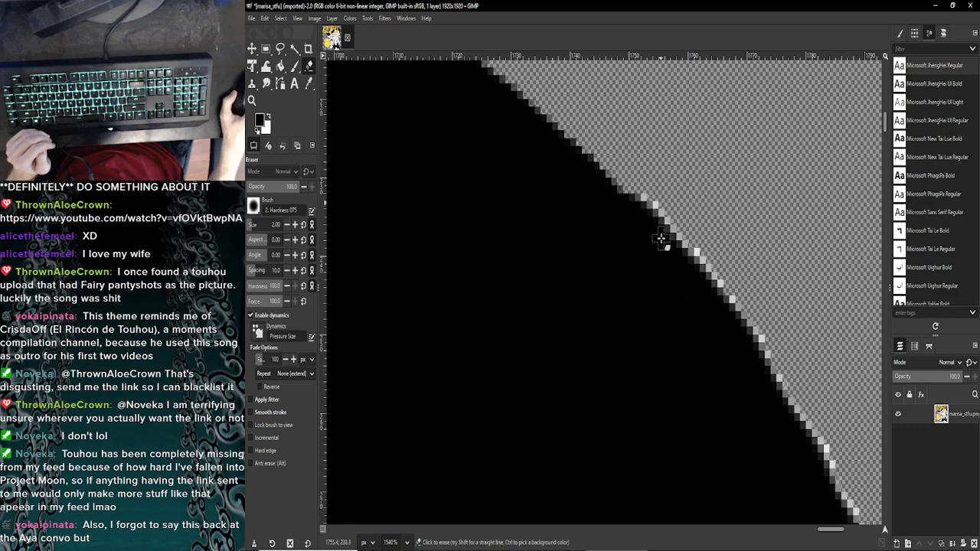
drag(639, 191, 769, 343)
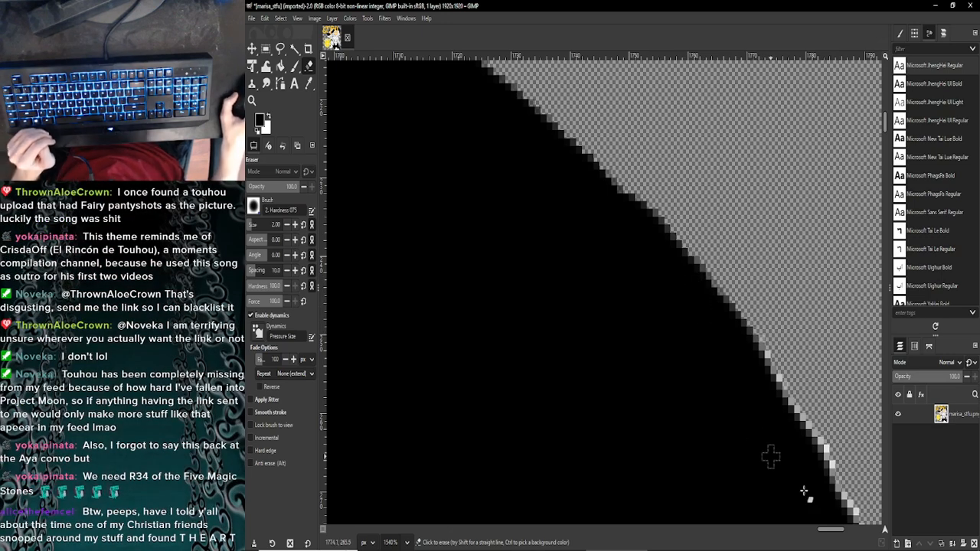
Step: Erase the next stretch of white fringe where the hat's diagonal outer edge gets steeper below the ledge
drag(833, 530, 838, 530)
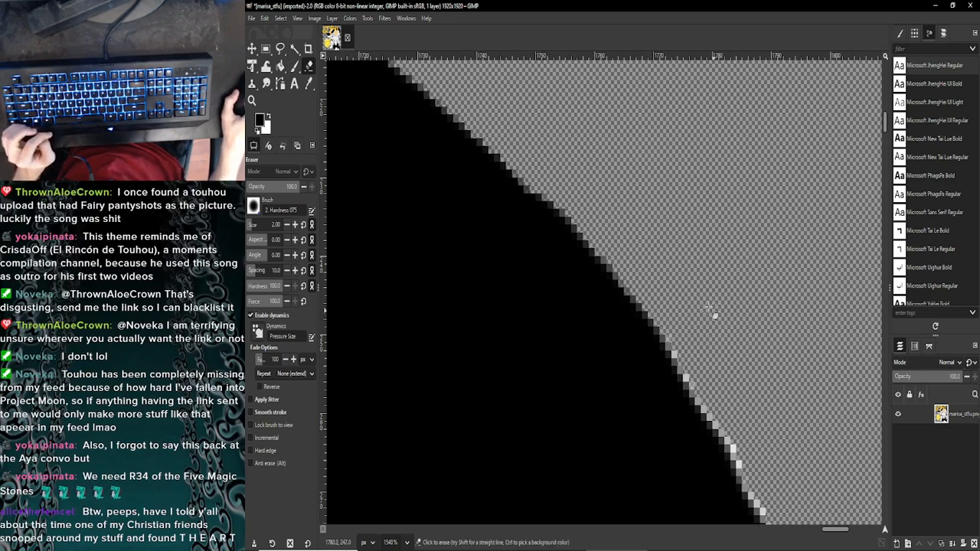
scroll(712, 311, down, 2)
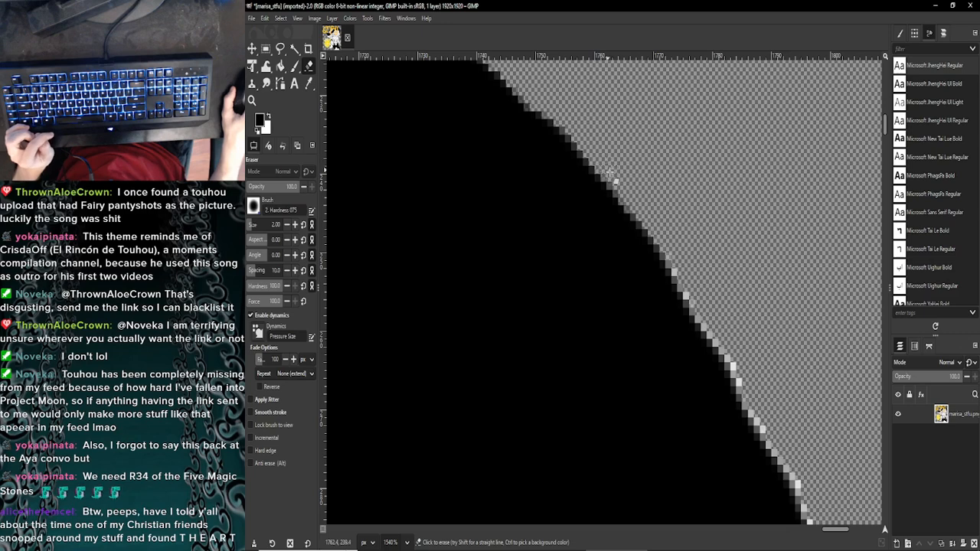
key(ctrl+s)
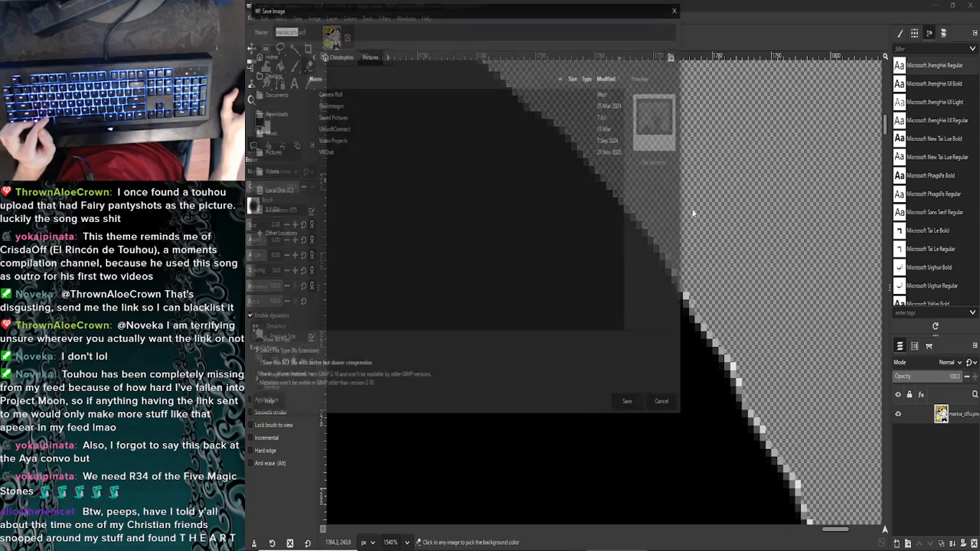
click(678, 5)
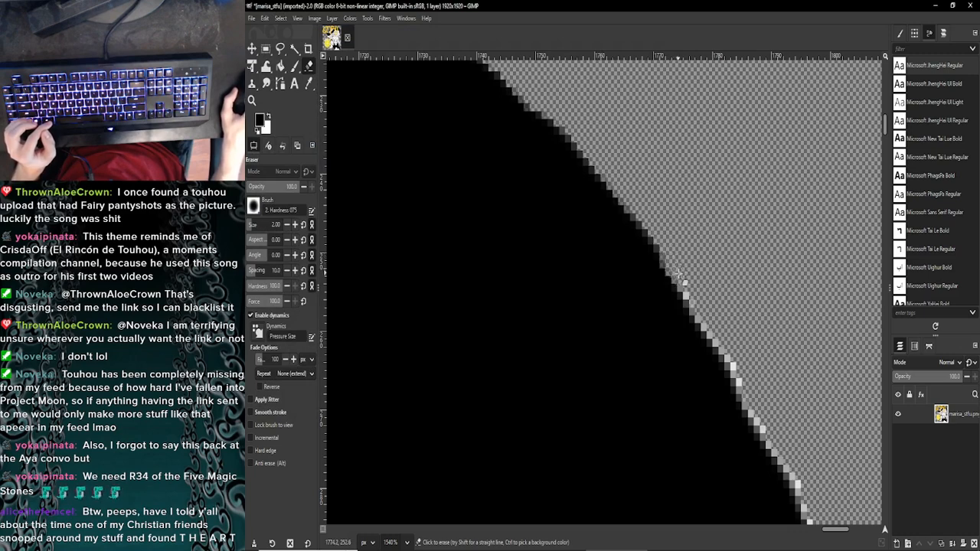
drag(725, 349, 756, 394)
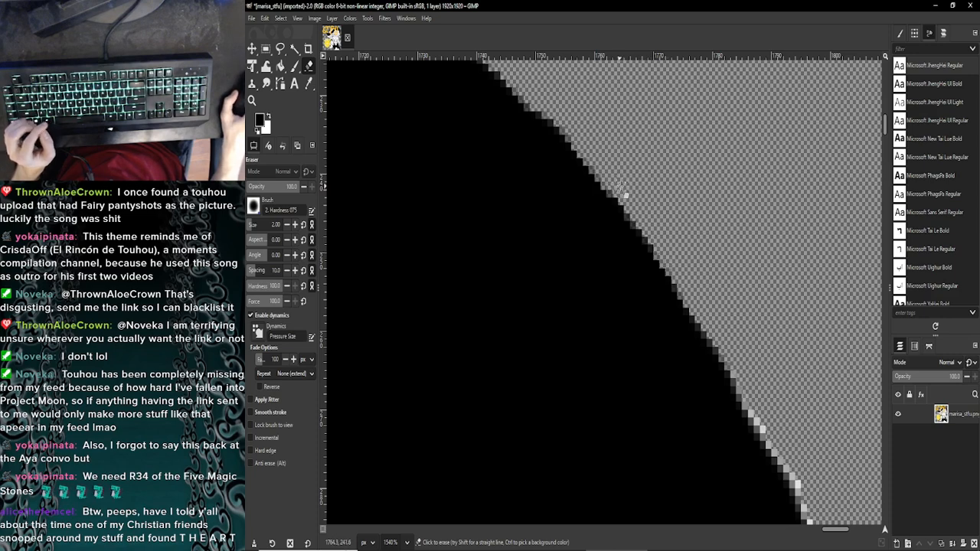
scroll(624, 191, down, 1)
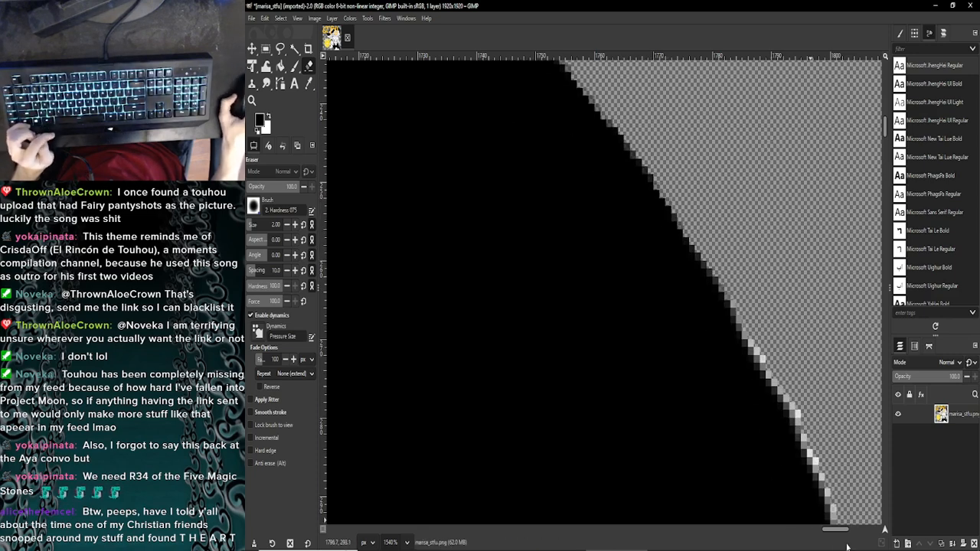
scroll(840, 532, right, 2)
scroll(841, 532, right, 2)
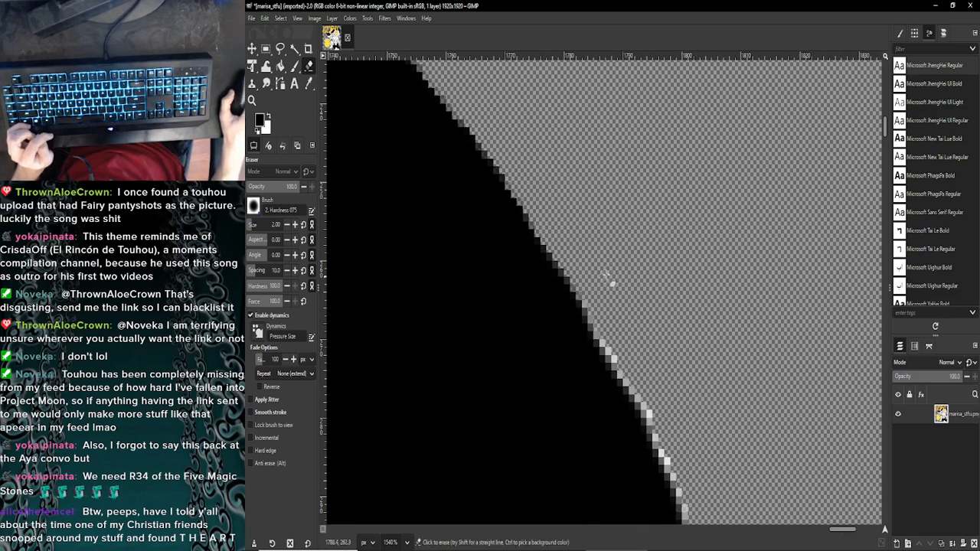
scroll(605, 222, down, 3)
scroll(605, 222, down, 2)
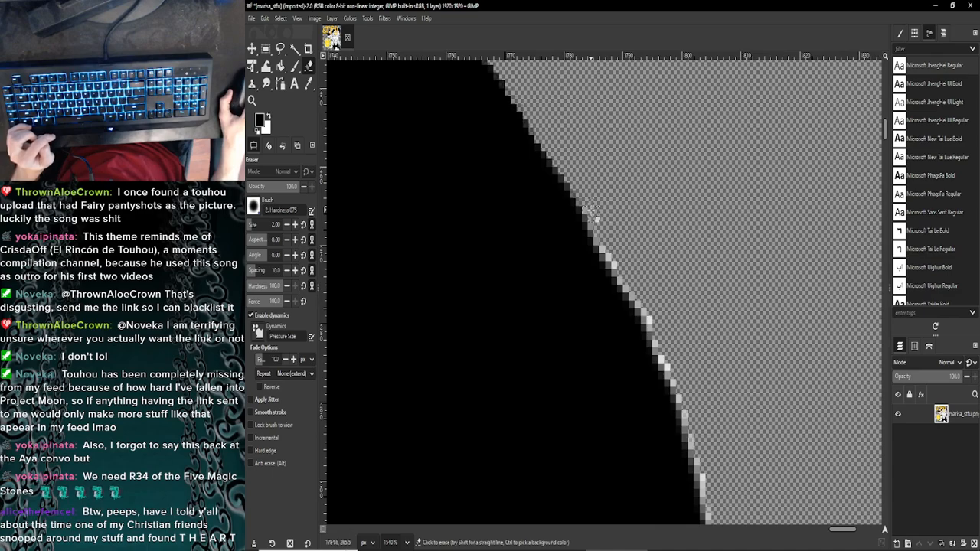
Step: Switch to the browser, close the Tiny Little Adiantum tab, resume the remaining music video, and return to GIMP
click(398, 544)
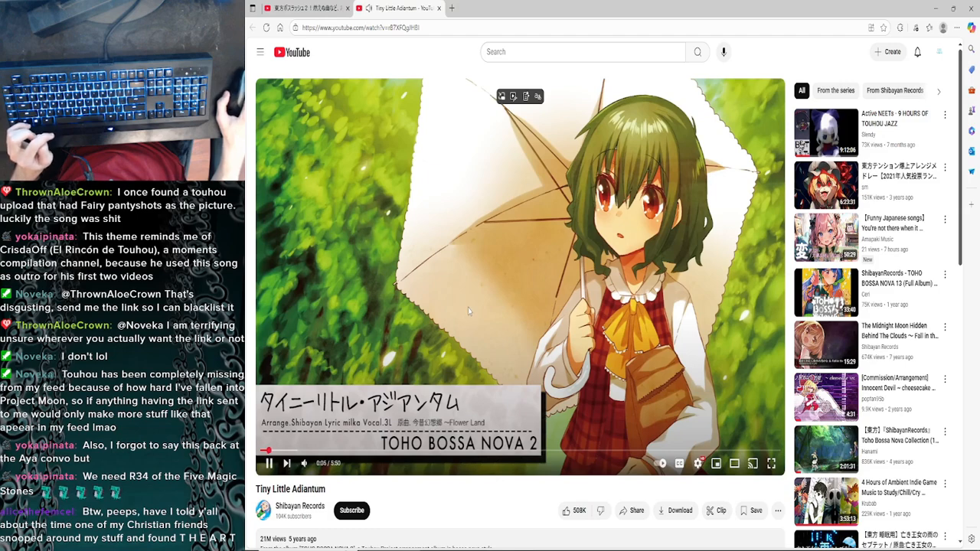
click(438, 7)
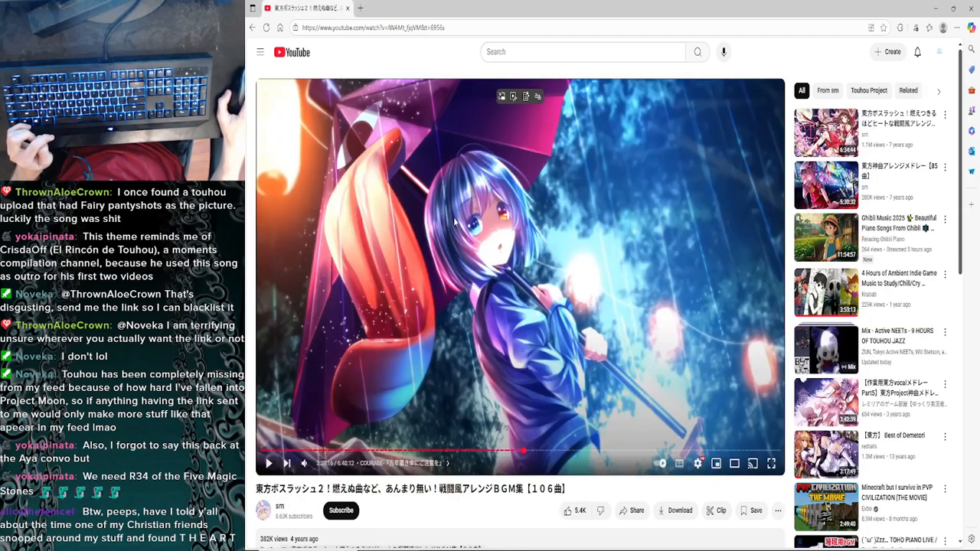
click(934, 9)
Step: Erase the white fringe around the curve where the hat's outer edge turns from the diagonal slope to nearly vertical
scroll(593, 249, up, 3)
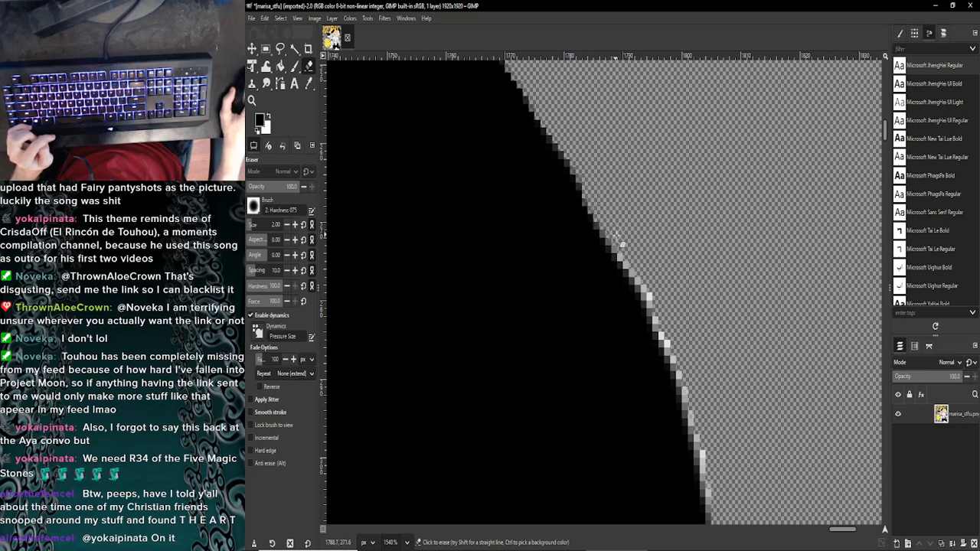
scroll(633, 260, down, 1)
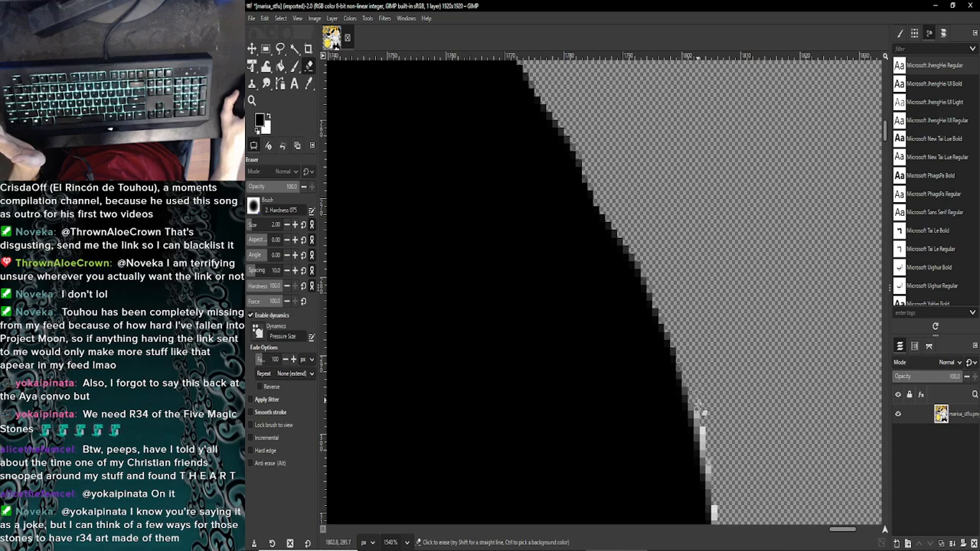
scroll(700, 398, down, 2)
scroll(695, 368, down, 2)
scroll(692, 343, up, 3)
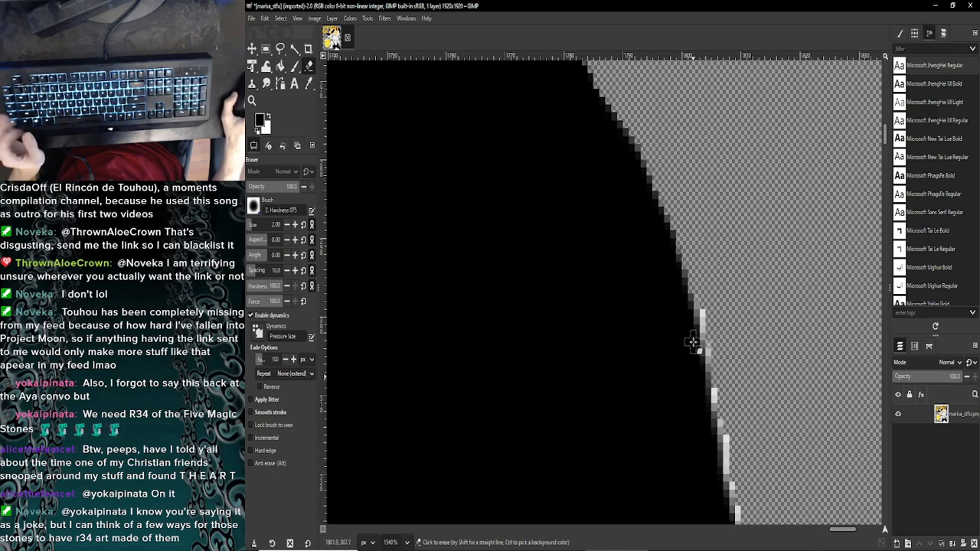
scroll(695, 346, down, 2)
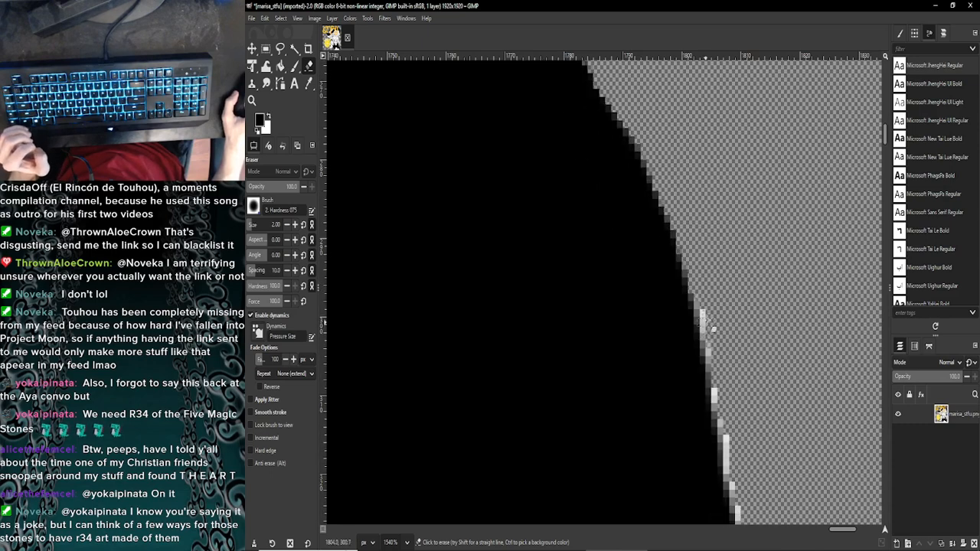
scroll(712, 310, down, 1)
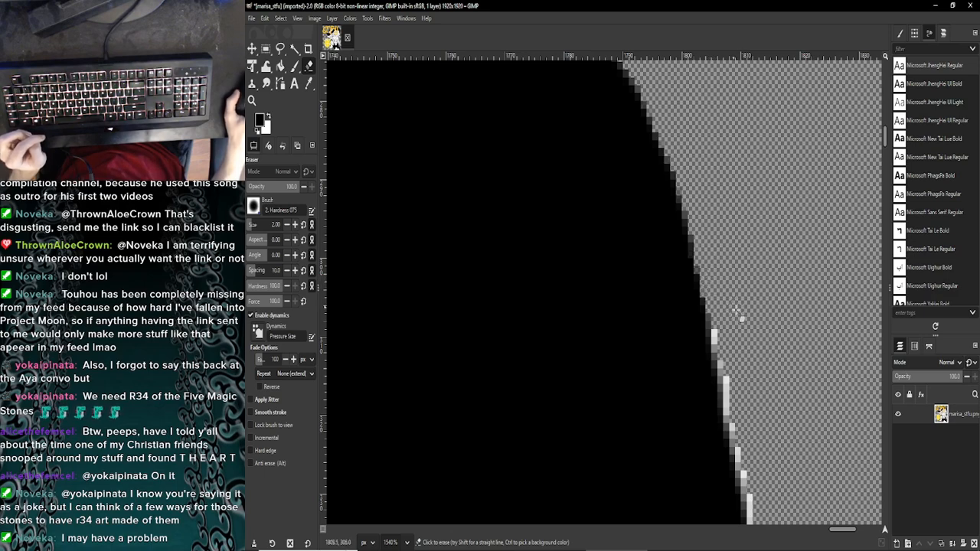
Step: Erase the short white fringe segments at the start of the hat's nearly vertical outer edge, just below the curve
scroll(712, 291, down, 3)
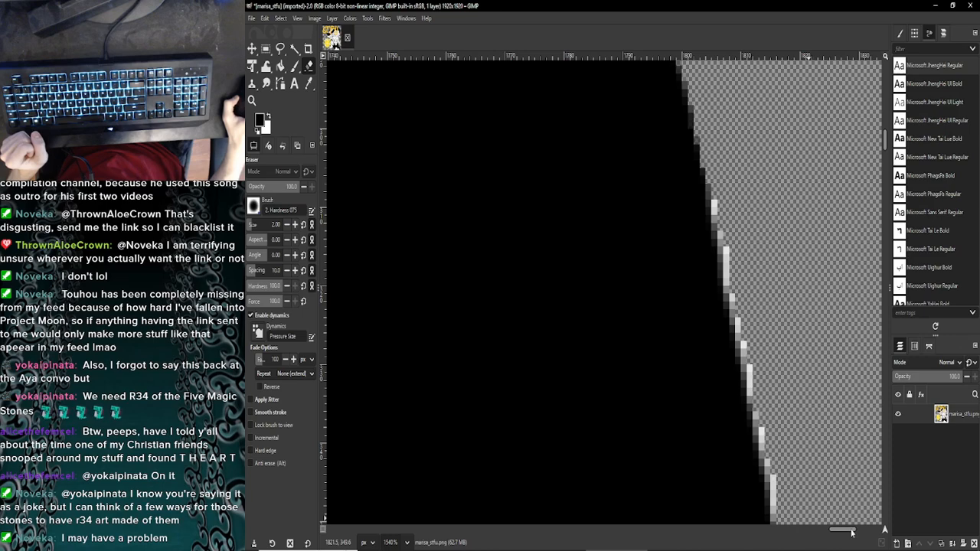
scroll(636, 176, right, 4)
scroll(635, 175, down, 1)
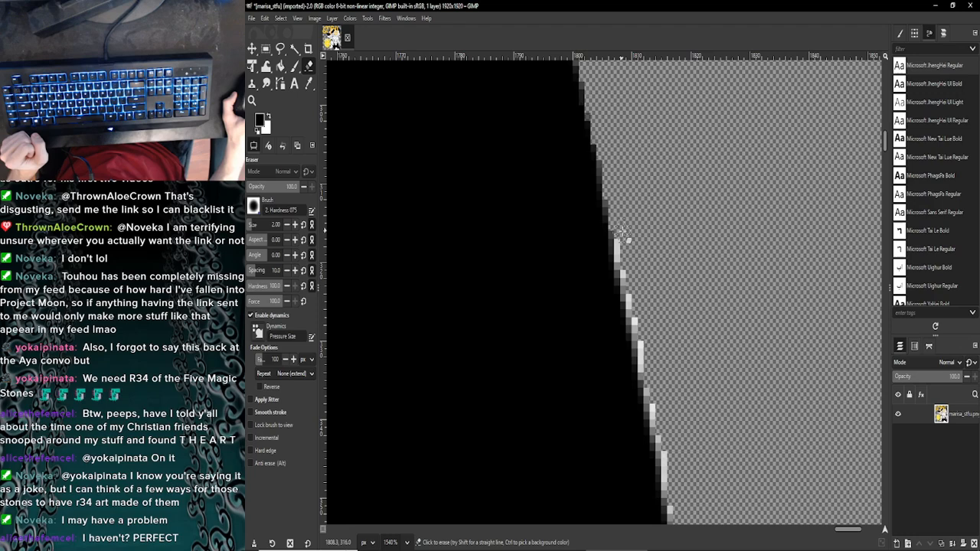
scroll(627, 234, up, 1)
scroll(628, 238, down, 4)
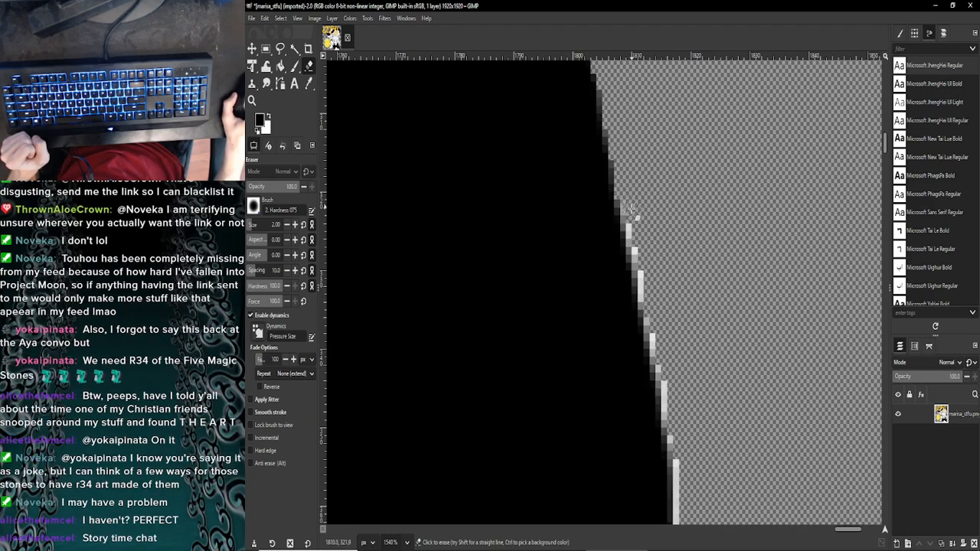
Step: Erase the next white segments down the stepped, nearly vertical edge, stopping above the long unbroken white strip
scroll(631, 218, down, 2)
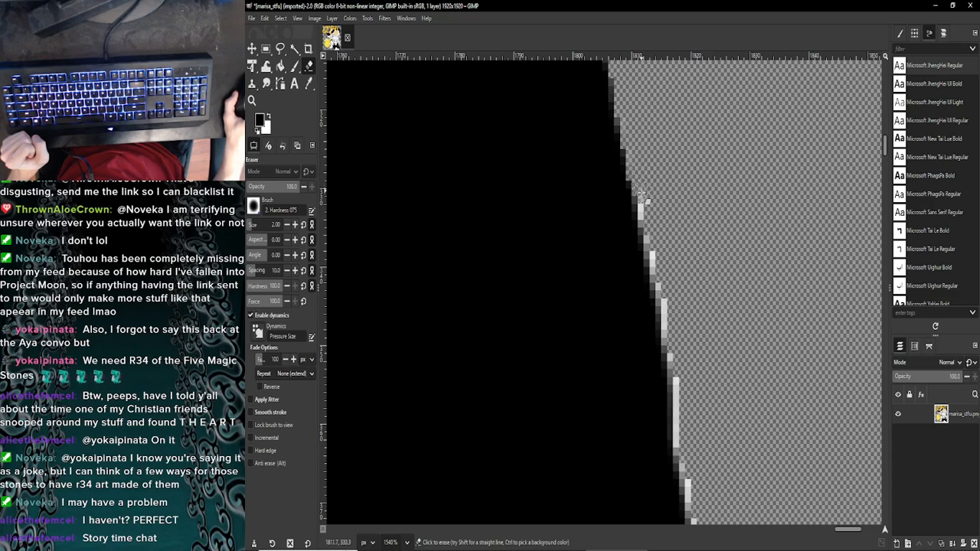
click(642, 194)
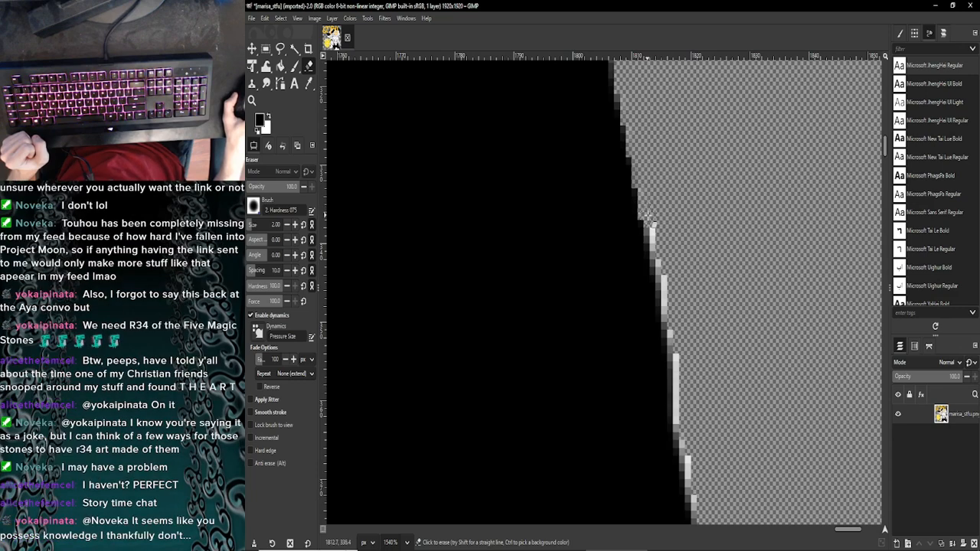
scroll(651, 191, down, 2)
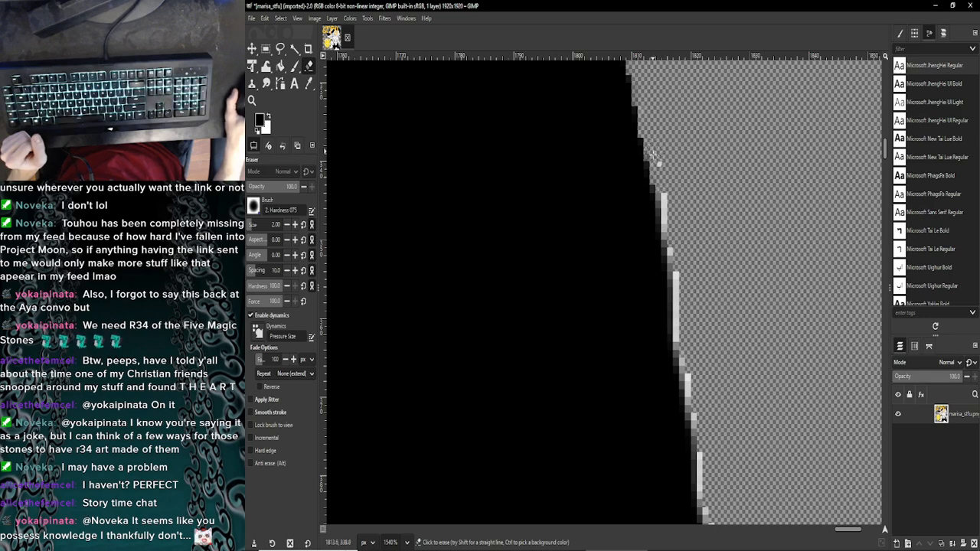
scroll(680, 186, down, 1)
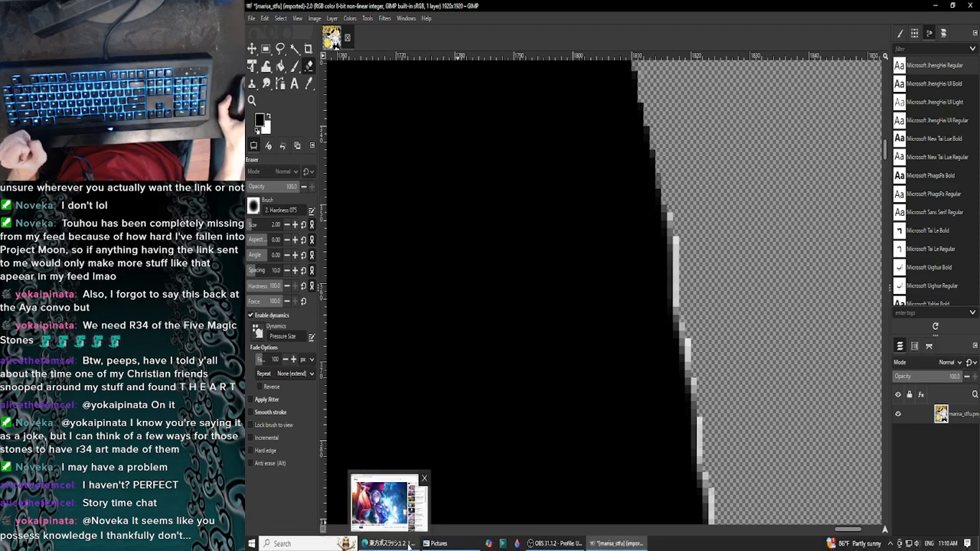
Step: Switch to the browser to check the music video that is playing, and return to GIMP
click(410, 545)
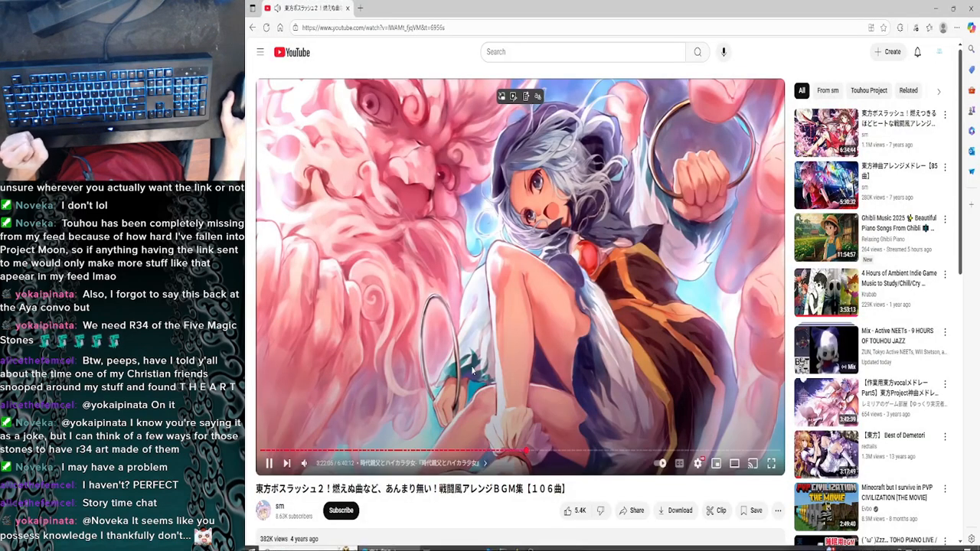
click(933, 7)
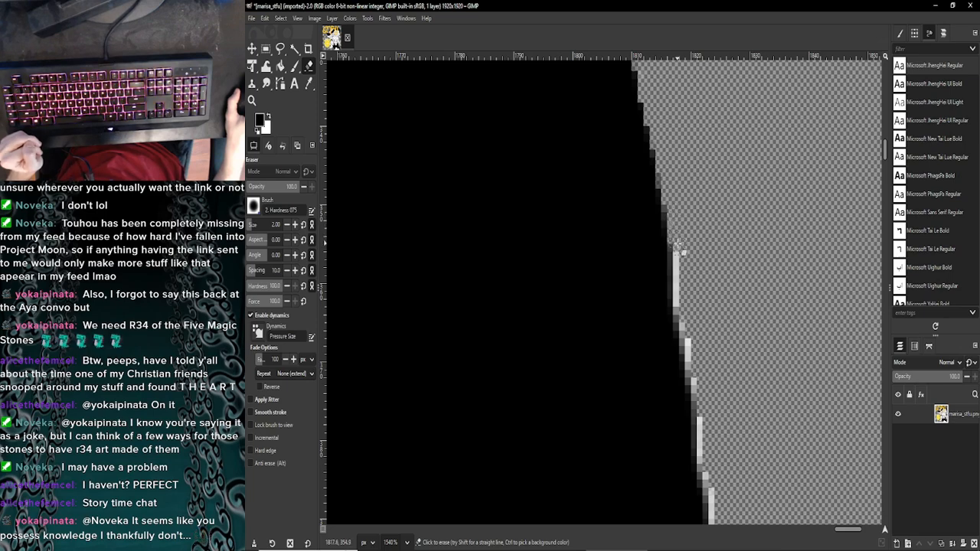
Step: Erase the long white strip and the shorter fringe segments below it along the hat's nearly vertical outer edge
scroll(680, 264, down, 2)
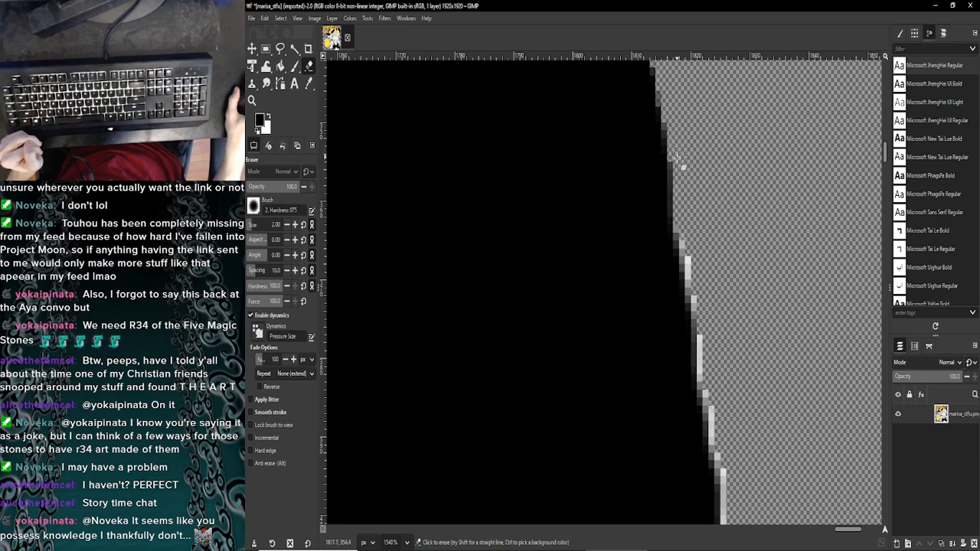
scroll(699, 225, down, 1)
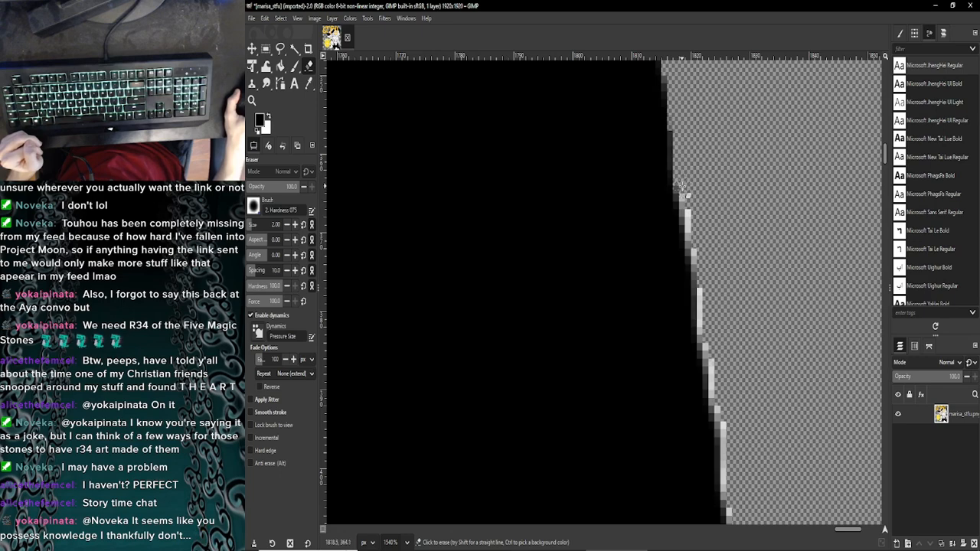
scroll(696, 224, down, 1)
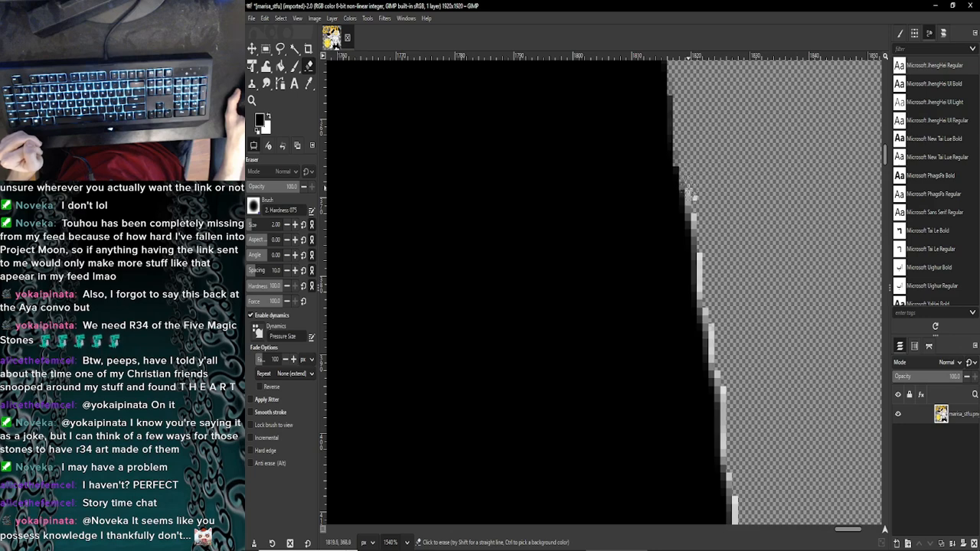
scroll(692, 187, down, 1)
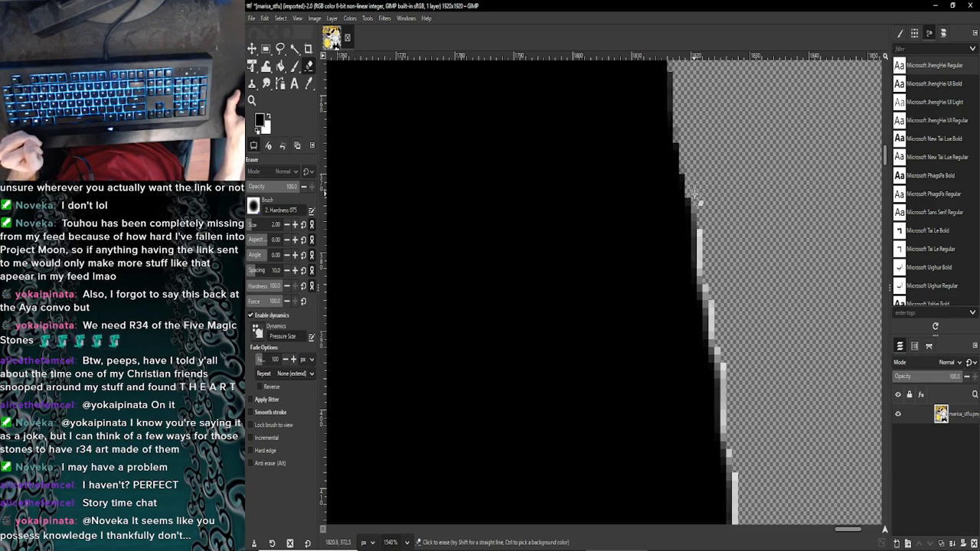
scroll(697, 199, down, 1)
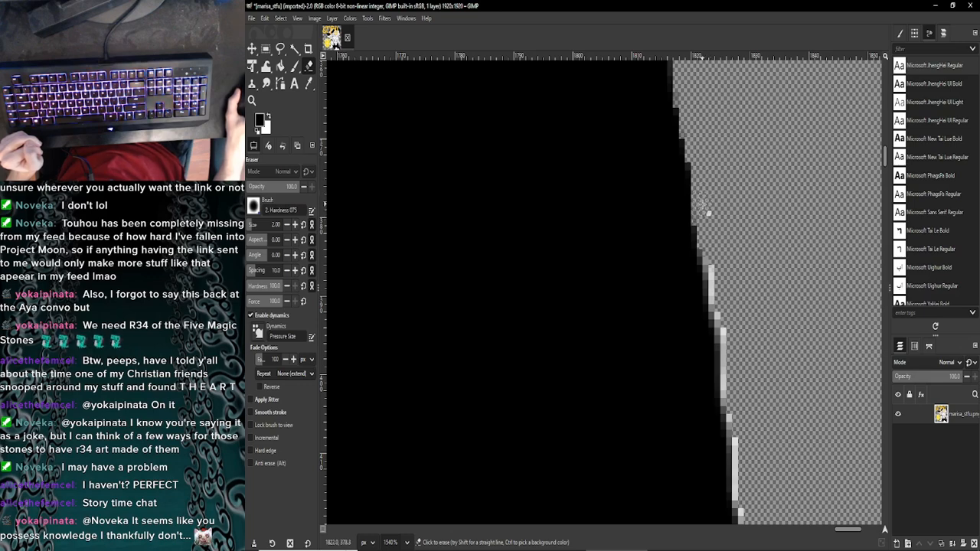
scroll(706, 208, down, 2)
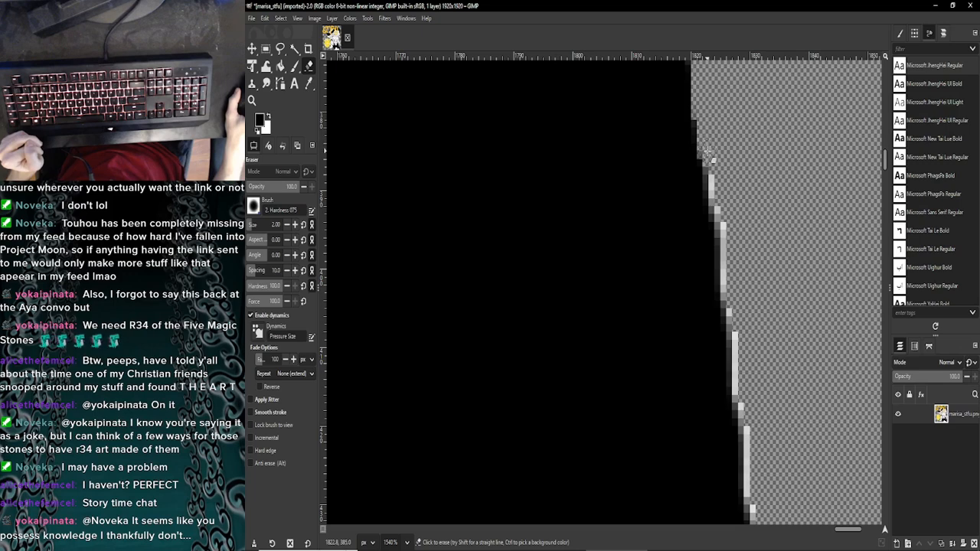
Step: Erase the next white fringe segments down the stepped upper part of the hat's outer edge
scroll(711, 151, down, 1)
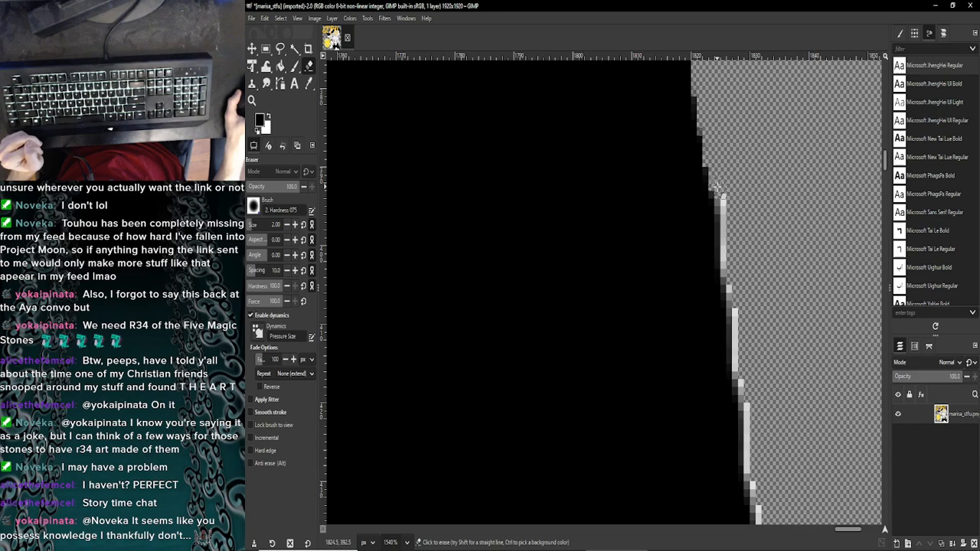
scroll(743, 208, down, 3)
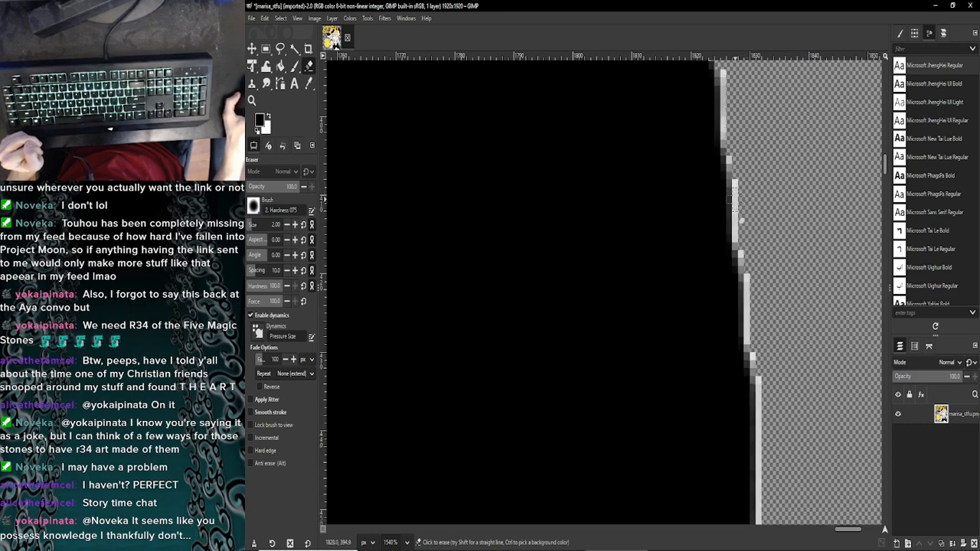
scroll(739, 191, up, 2)
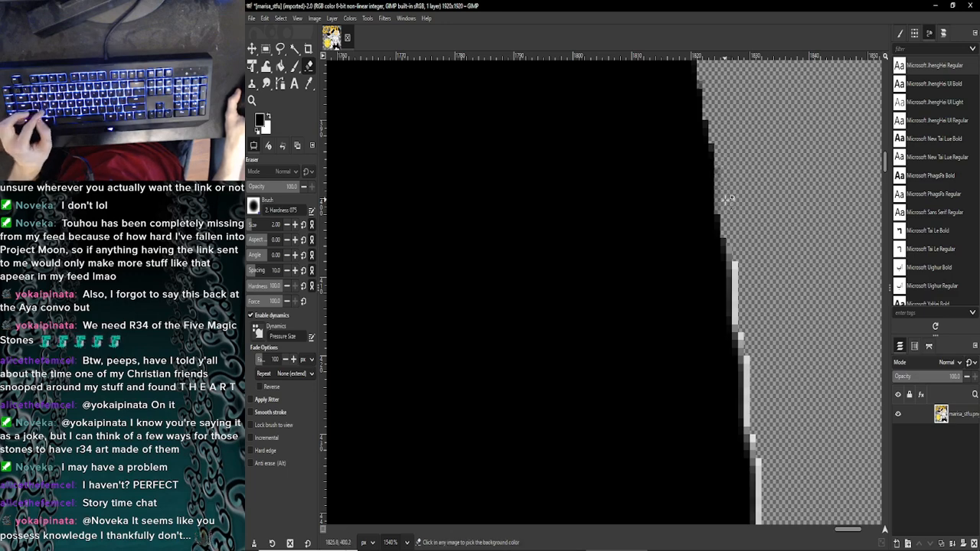
Step: Erase the remaining short white segments above the long straight strip at the hat's widest point
scroll(758, 221, down, 3)
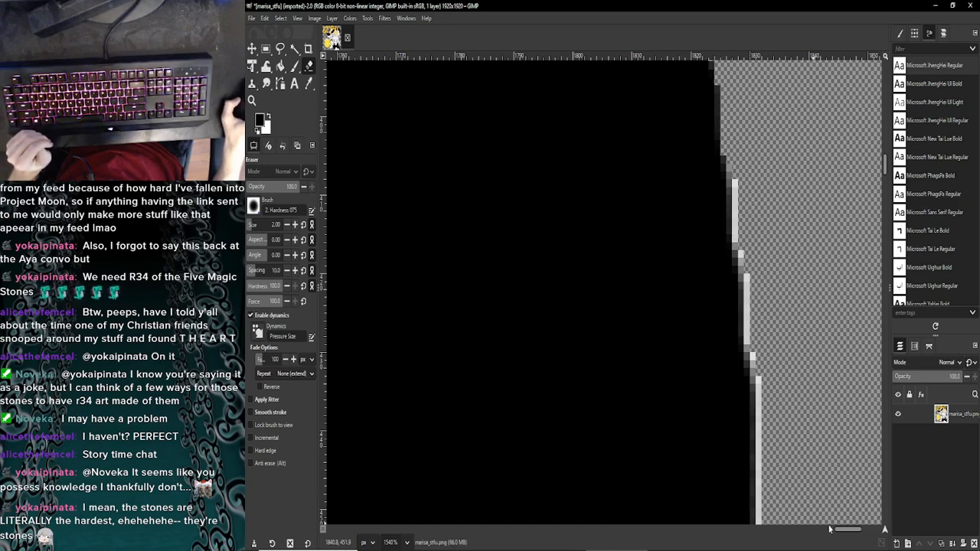
drag(848, 529, 854, 530)
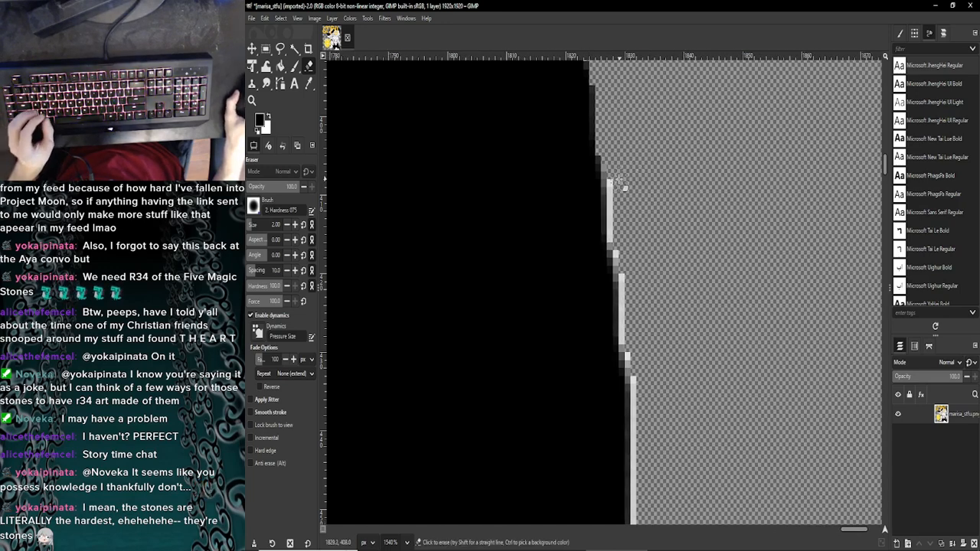
key(shift)
shift+click(616, 241)
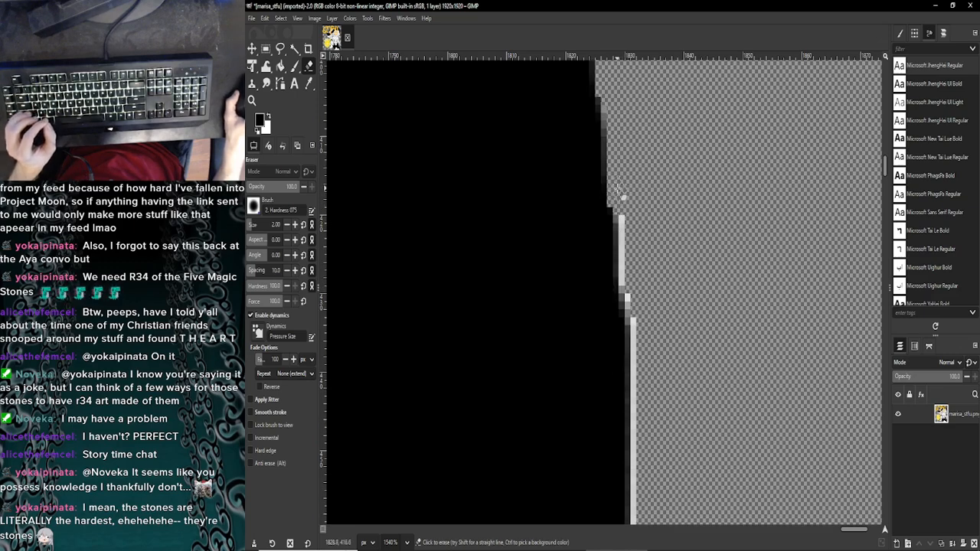
key(ctrl+z)
scroll(617, 190, down, 1)
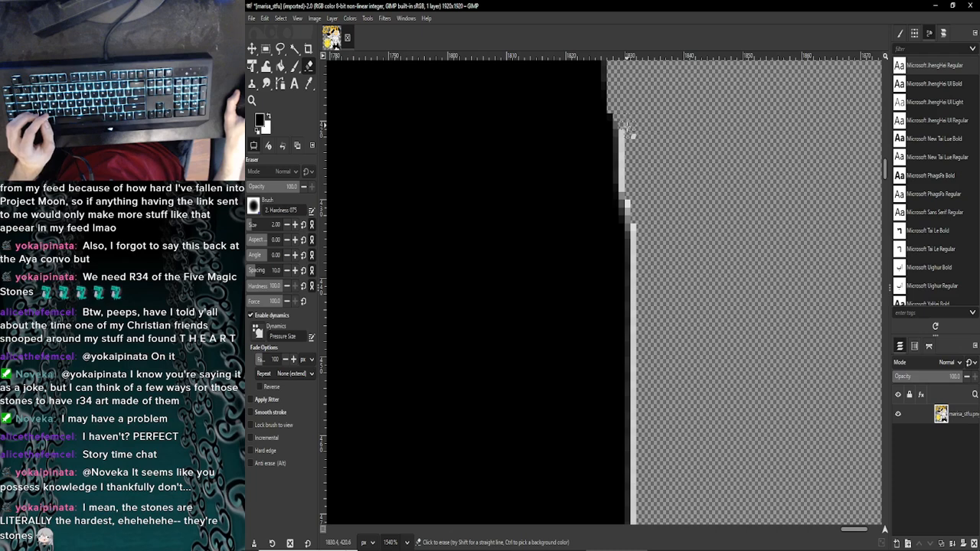
shift+click(626, 202)
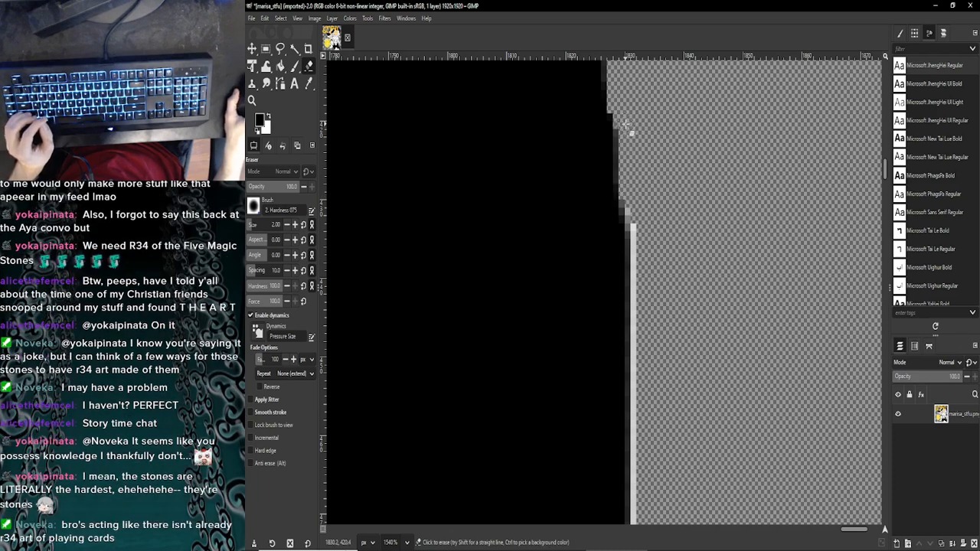
Step: Erase the white pixels at the last step and the long unbroken white strip along the hat's vertical edge
scroll(642, 176, down, 3)
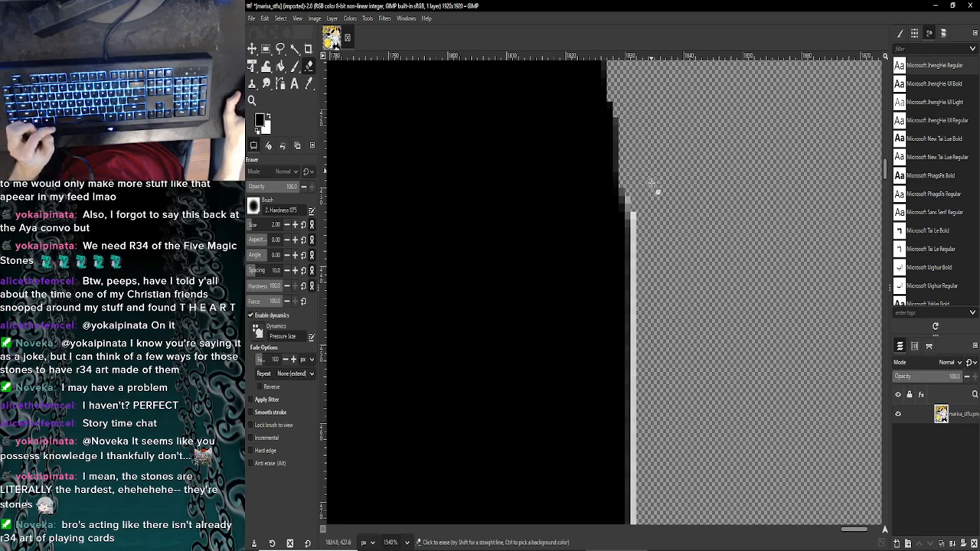
scroll(651, 185, up, 3)
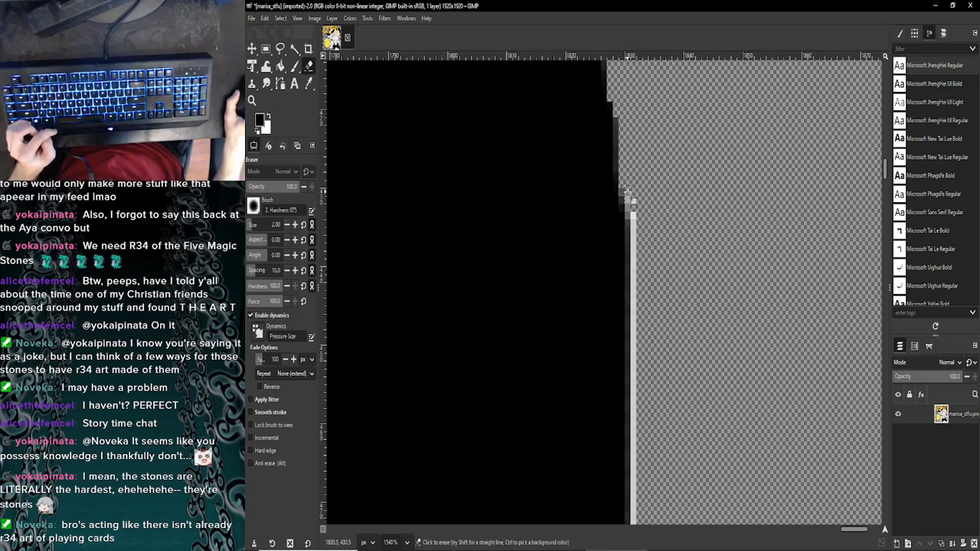
scroll(627, 194, down, 3)
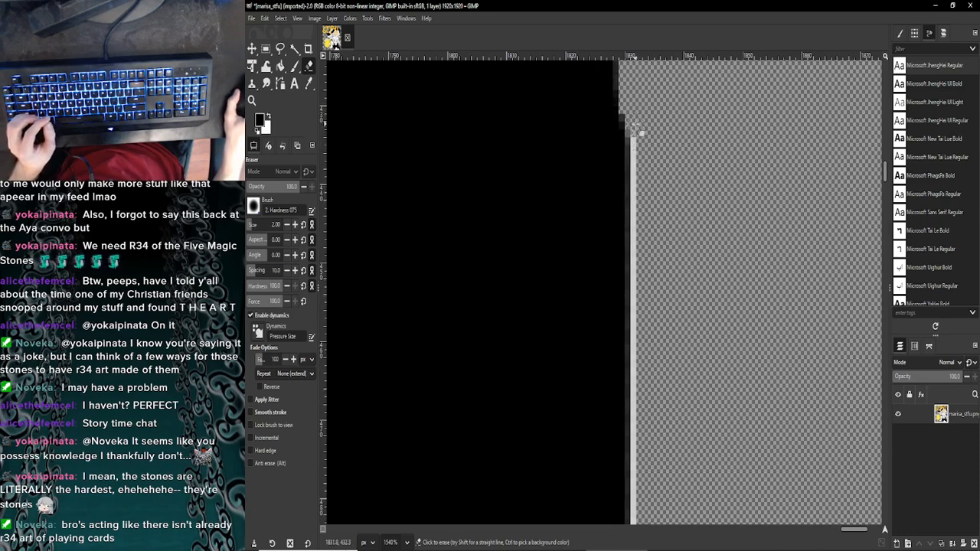
scroll(639, 137, down, 2)
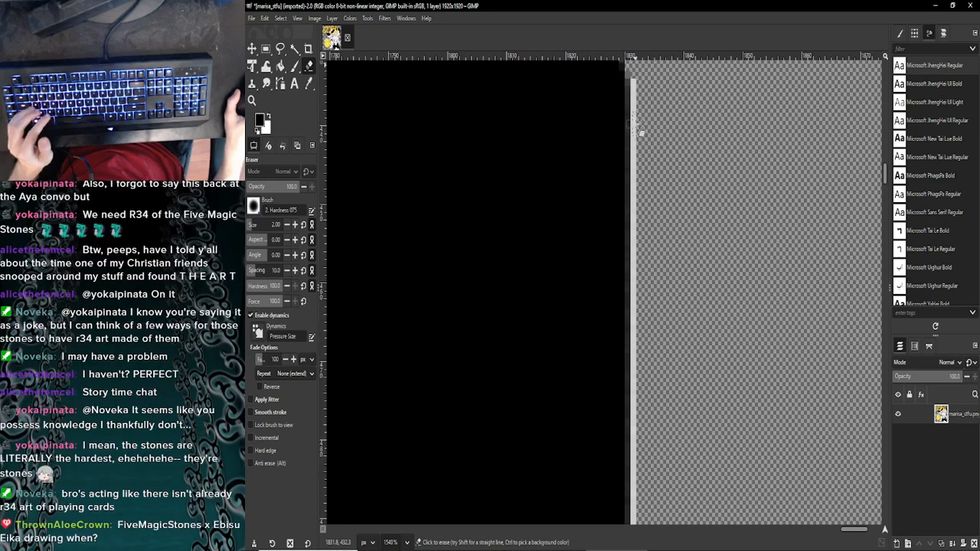
scroll(653, 146, up, 2)
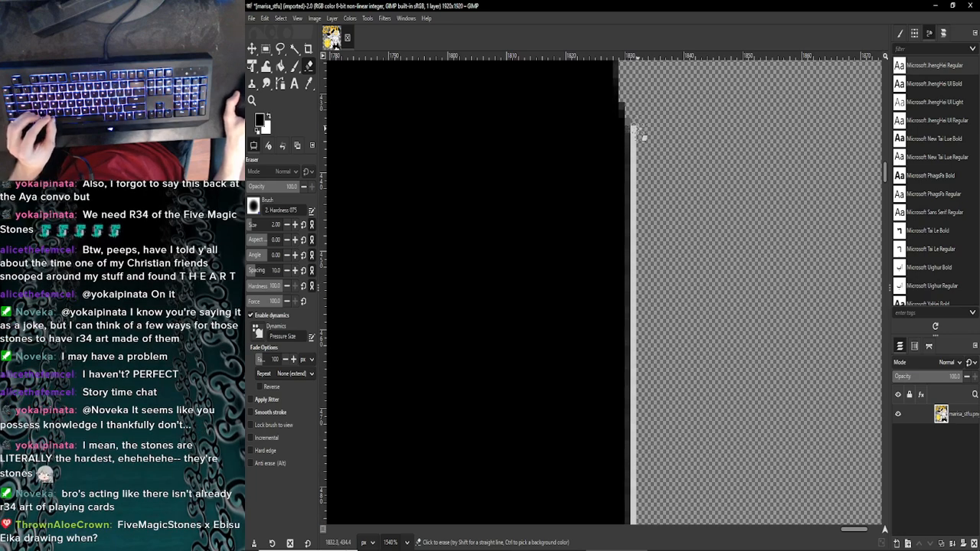
scroll(645, 184, down, 2)
scroll(645, 211, down, 5)
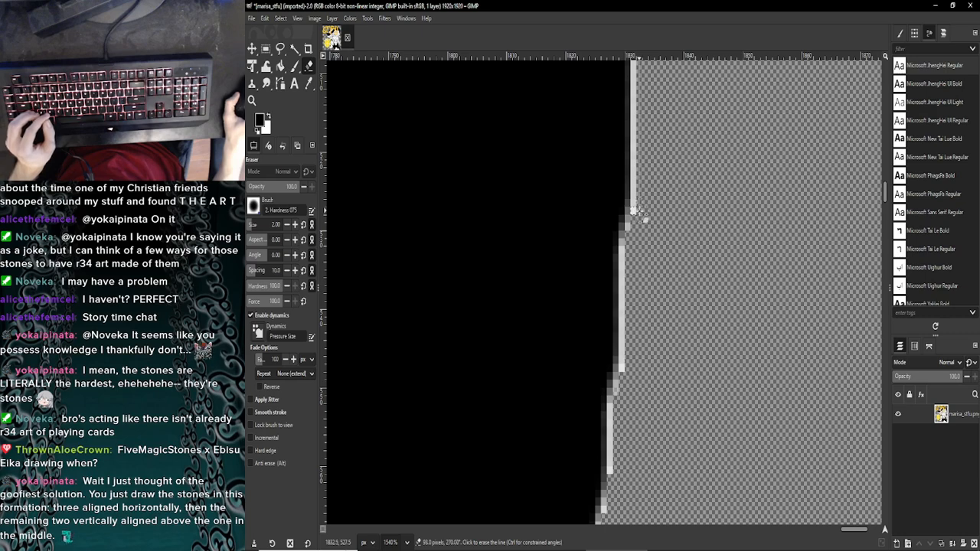
shift+click(650, 232)
scroll(648, 264, up, 14)
scroll(650, 286, down, 7)
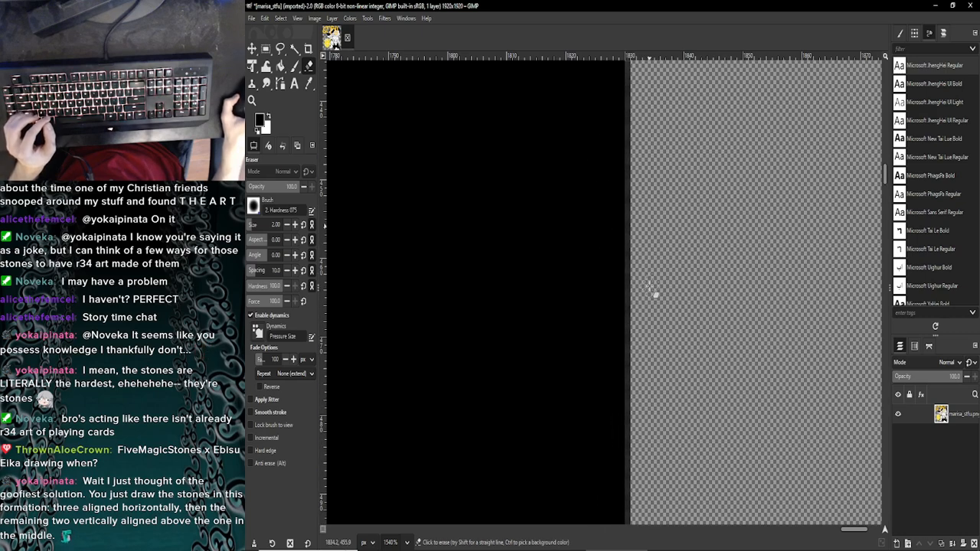
Step: Erase the first white strip and the grey edge pixels beside it where the hat's edge starts stepping inward
scroll(649, 287, down, 6)
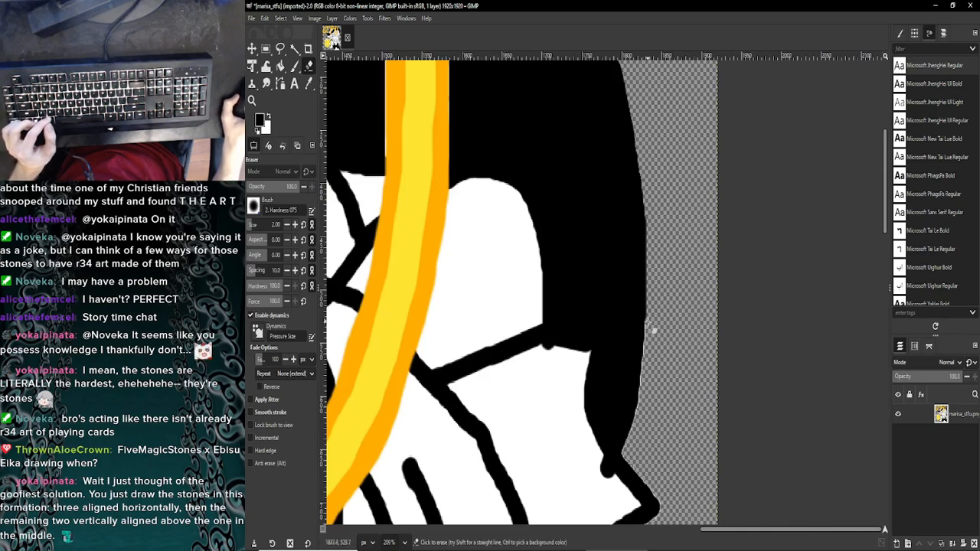
scroll(649, 323, up, 6)
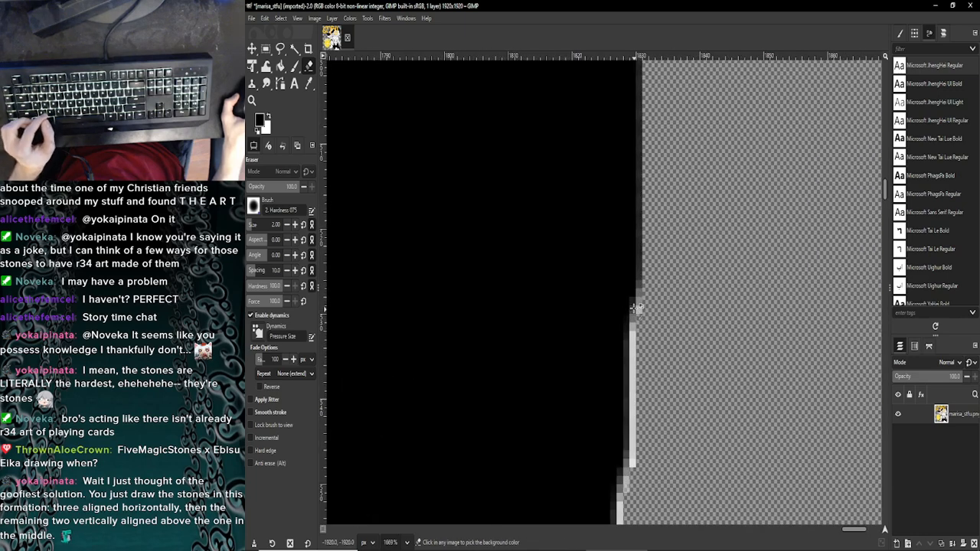
scroll(637, 308, up, 1)
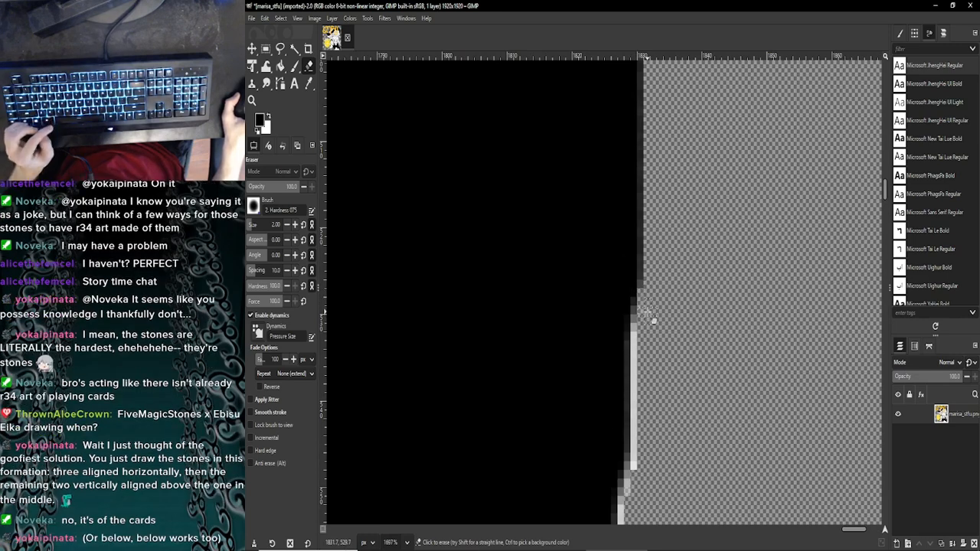
scroll(651, 318, down, 1)
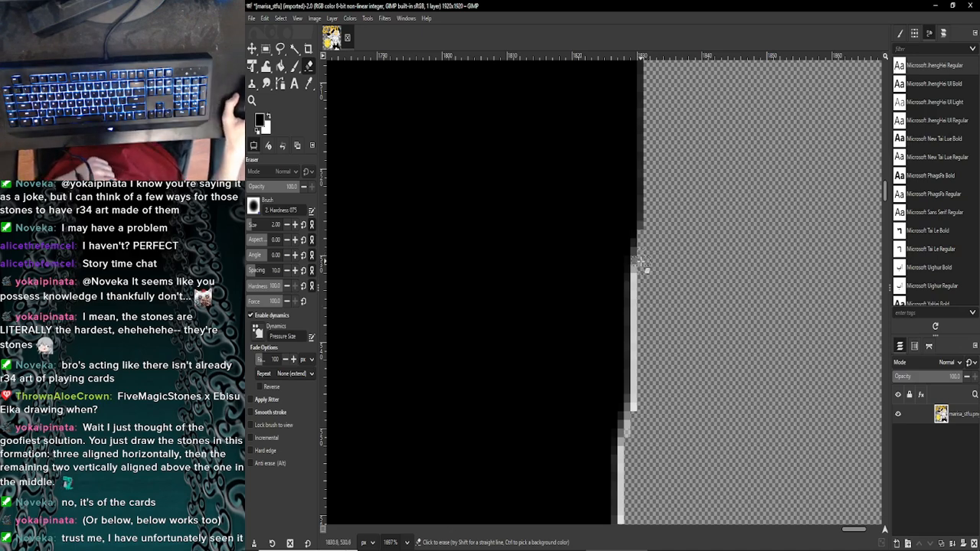
drag(640, 262, 644, 427)
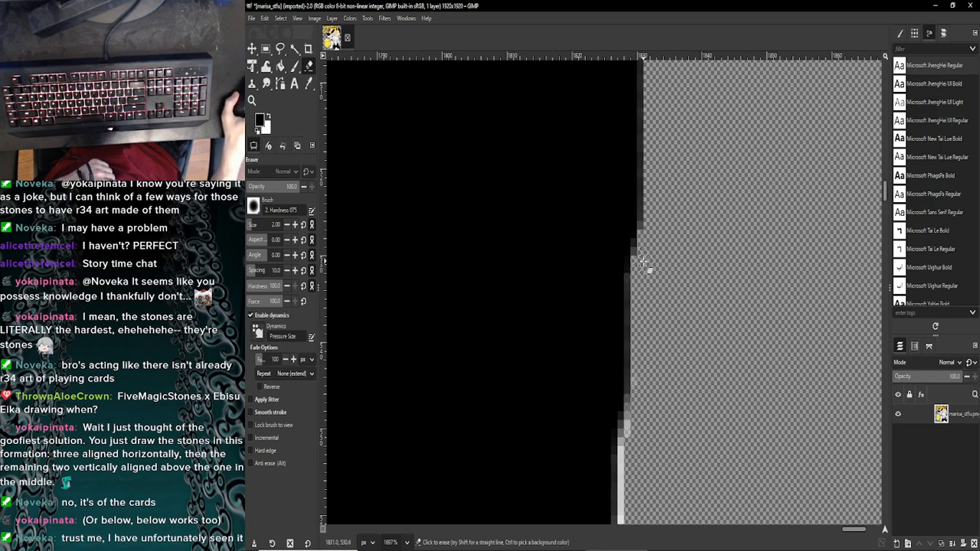
scroll(642, 268, down, 1)
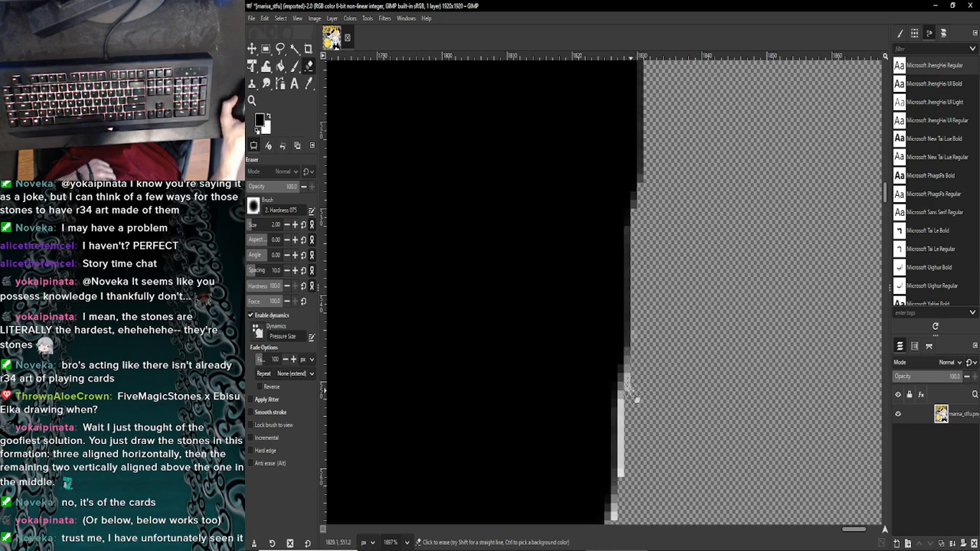
mouse_move(636, 385)
mouse_down()
mouse_move(634, 231)
mouse_move(636, 337)
mouse_move(635, 237)
mouse_up()
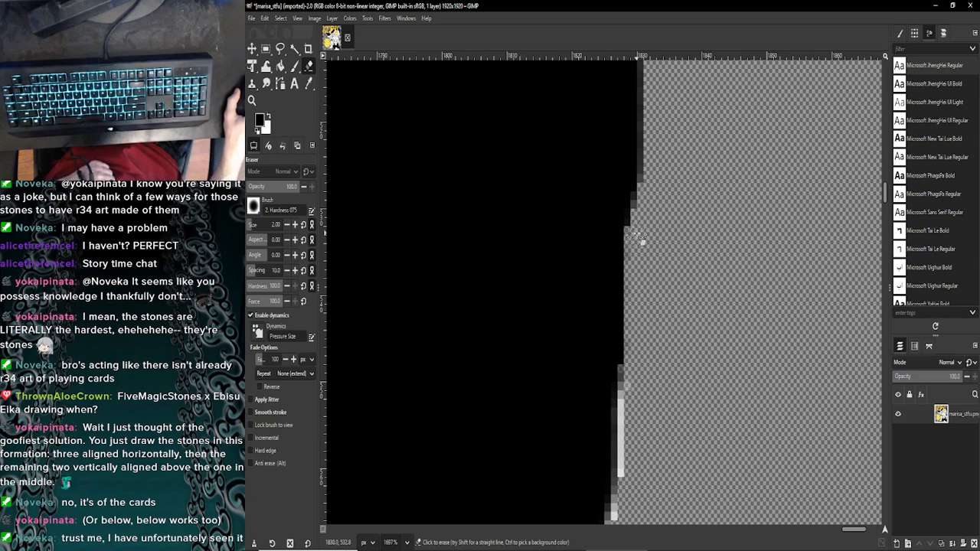
Step: Erase the second white strip below the widest point, plus the grey edge column and white pixel beneath it
scroll(641, 244, down, 3)
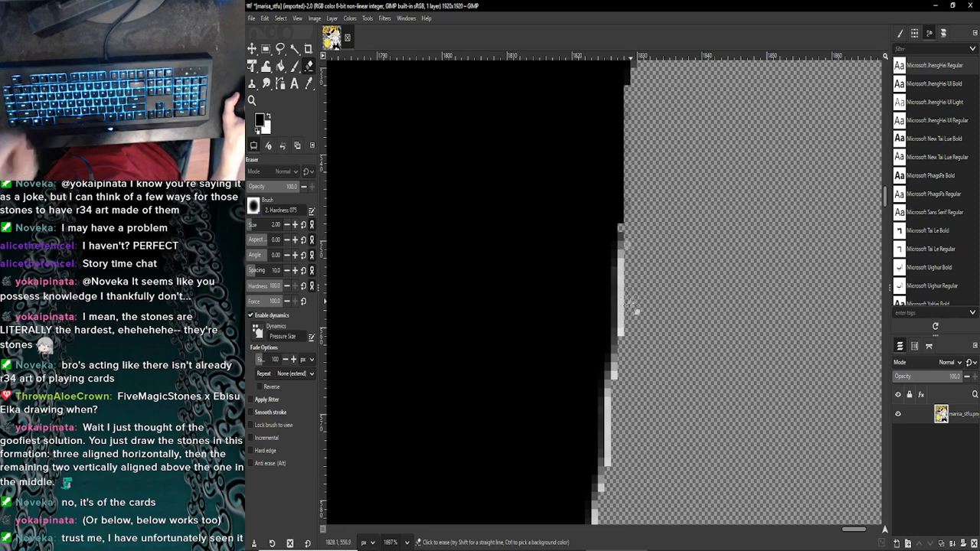
shift+click(625, 334)
scroll(625, 335, down, 1)
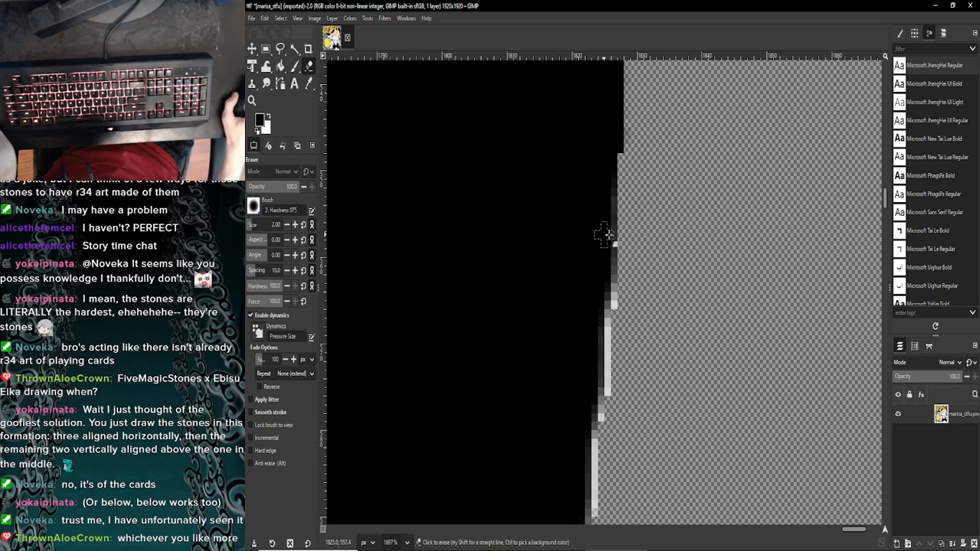
scroll(649, 243, down, 2)
scroll(649, 243, up, 1)
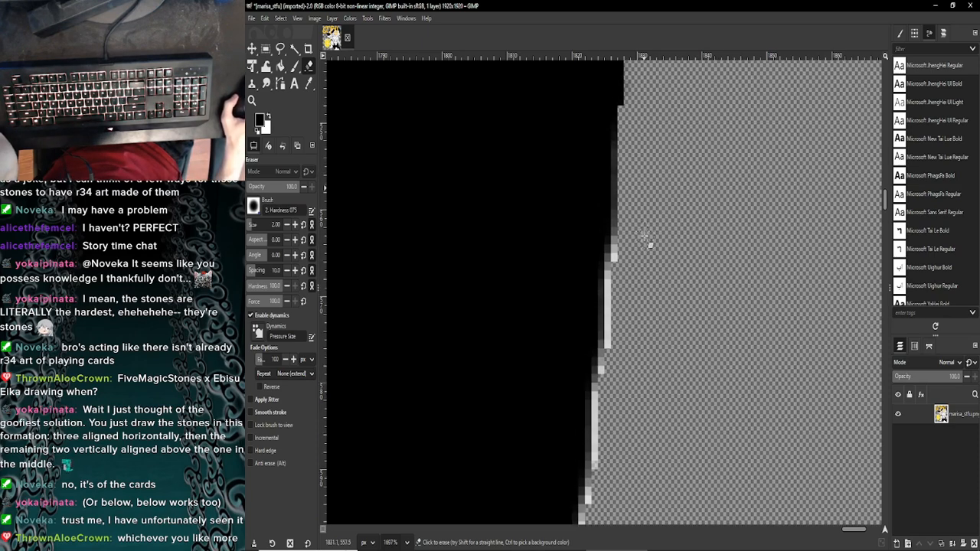
click(620, 155)
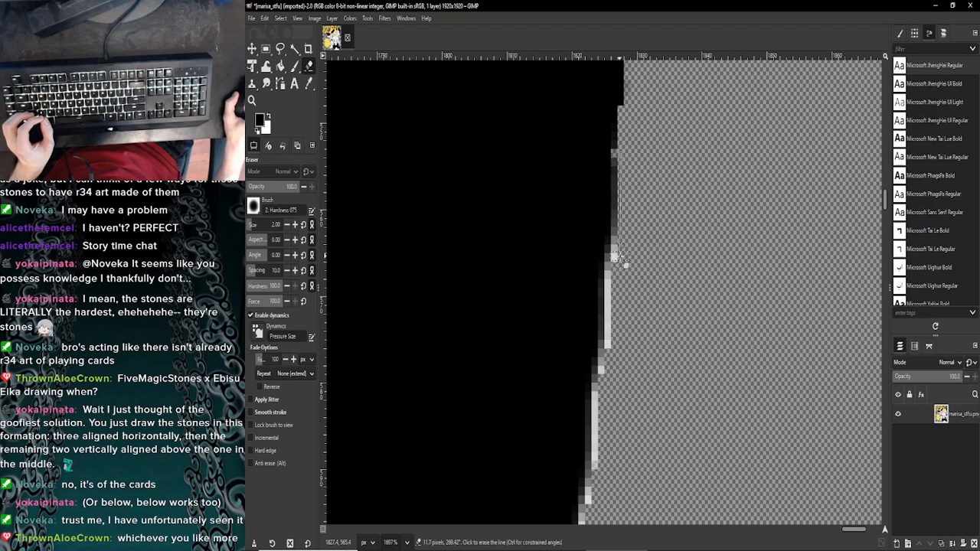
shift+click(622, 261)
scroll(620, 257, down, 1)
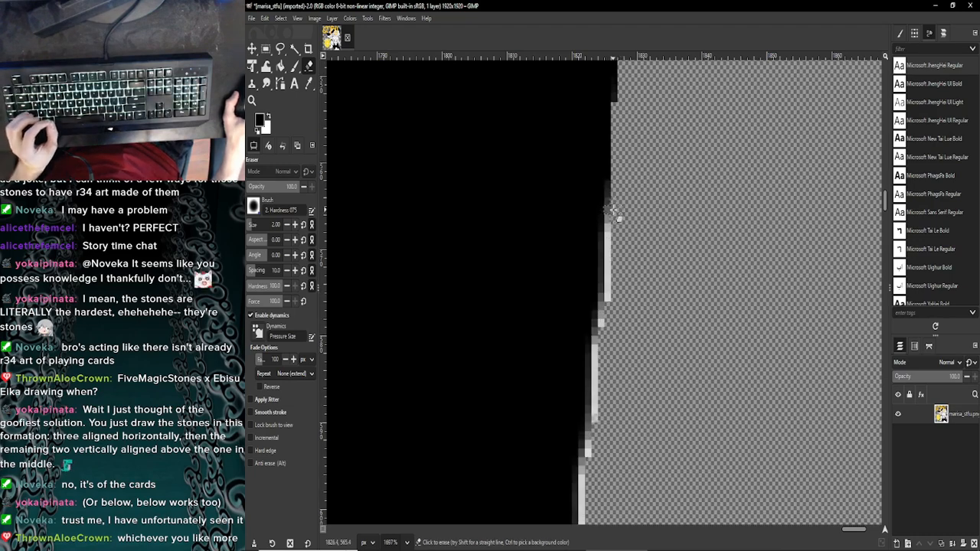
Step: Erase the next two white strips and the fringe pixels between them down the inward-stepping edge
shift+click(615, 300)
scroll(616, 302, down, 1)
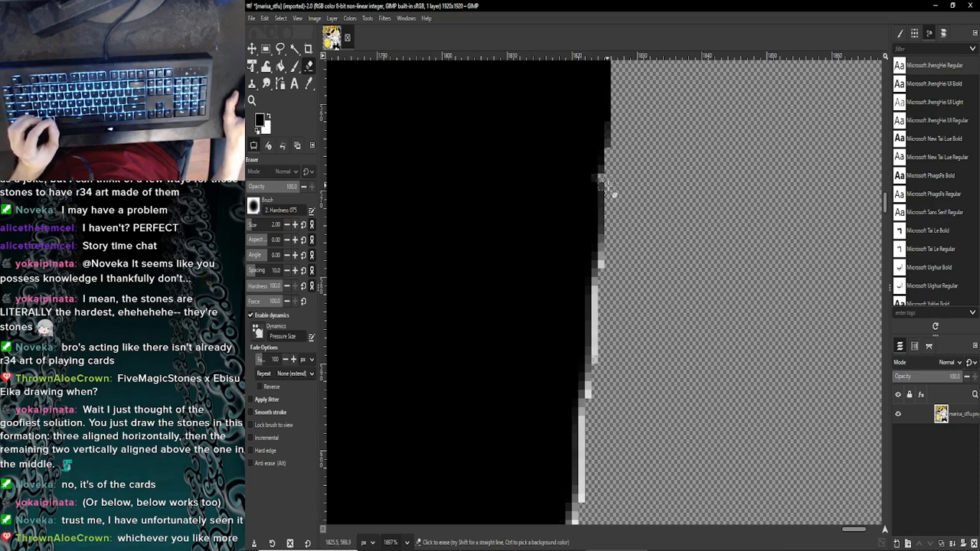
click(602, 177)
shift+click(603, 265)
scroll(603, 265, down, 1)
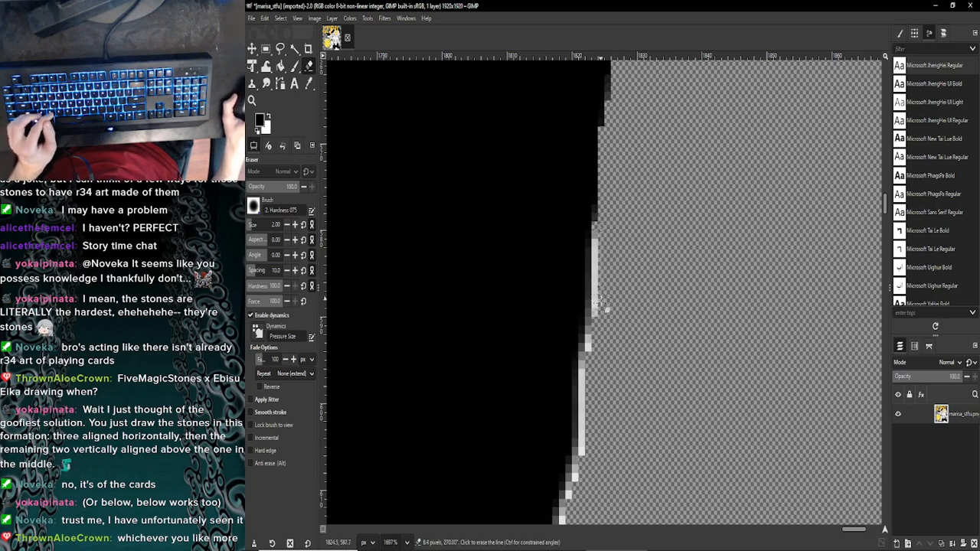
shift+click(600, 312)
scroll(601, 313, down, 1)
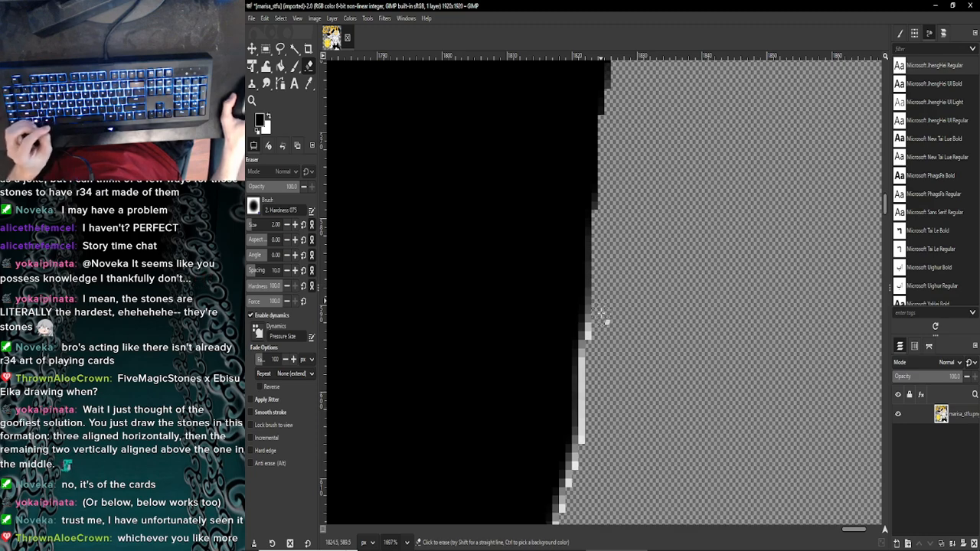
Step: Erase the last long white strip and adjoining grey edge pixels above the short diagonal fringe steps
scroll(601, 314, down, 3)
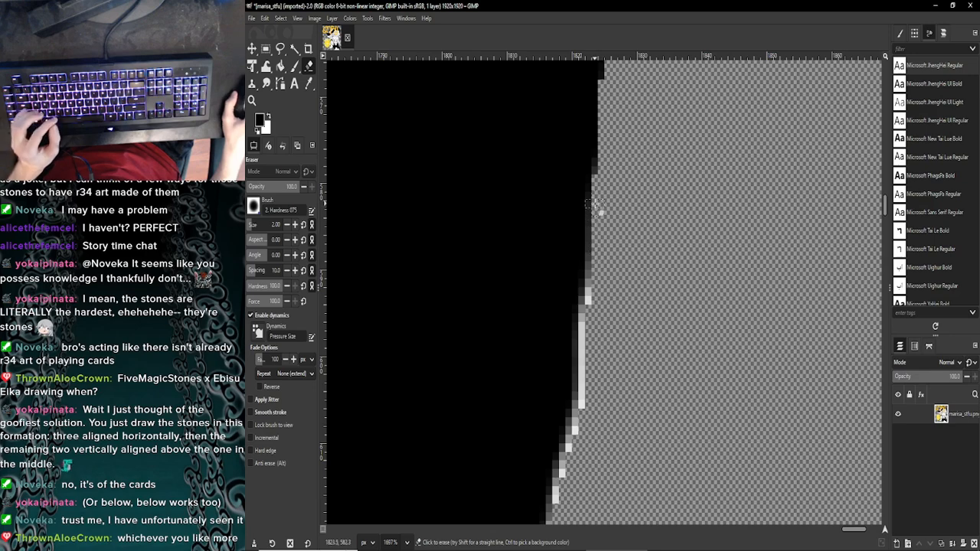
click(591, 205)
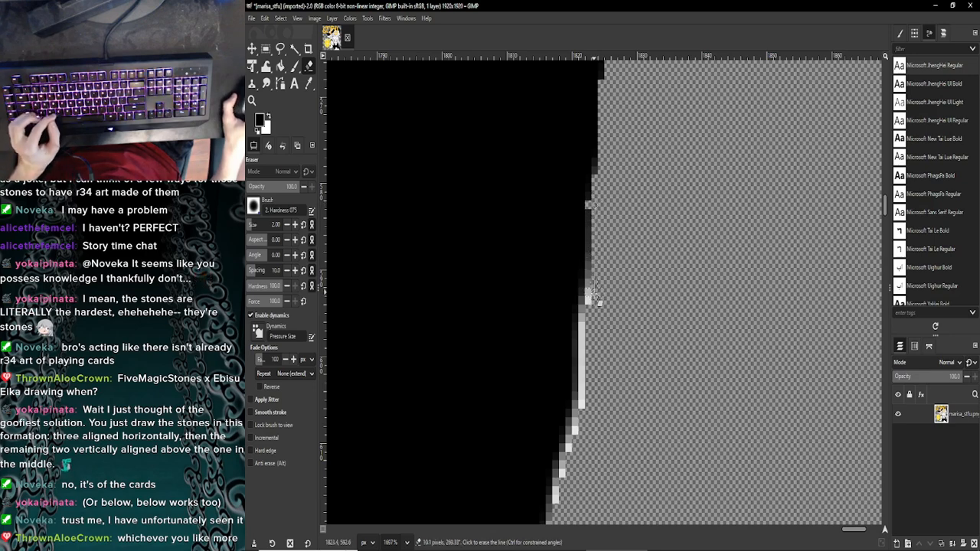
shift+click(593, 300)
scroll(589, 295, down, 1)
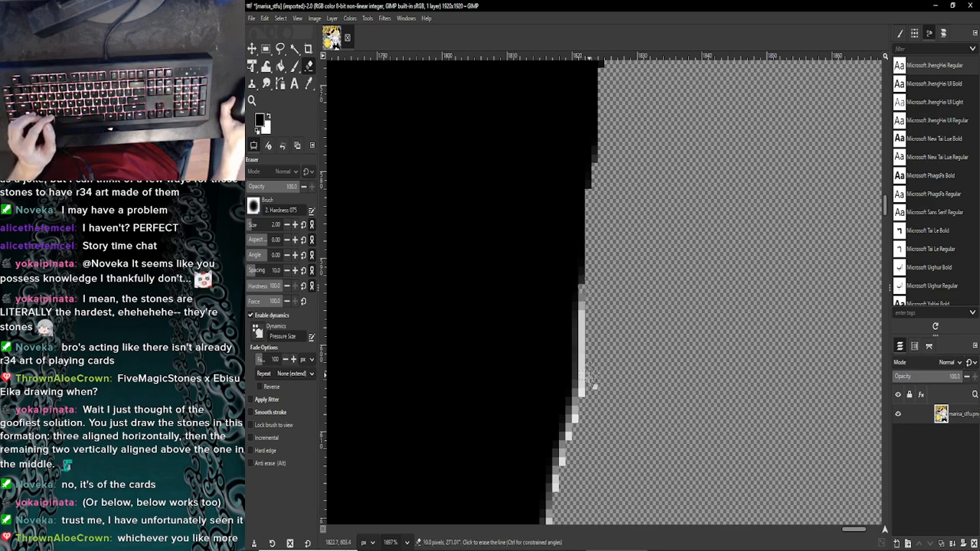
shift+click(593, 398)
scroll(593, 399, down, 5)
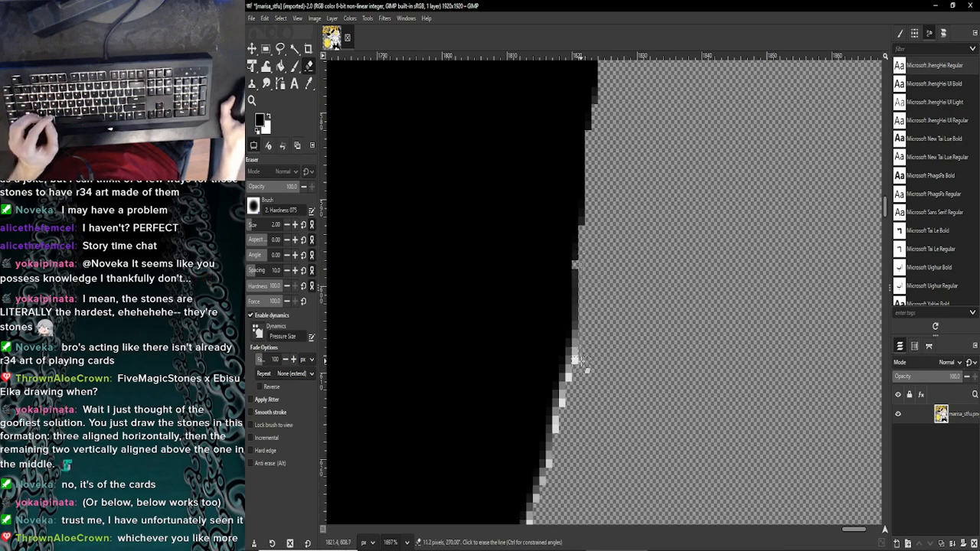
shift+click(580, 359)
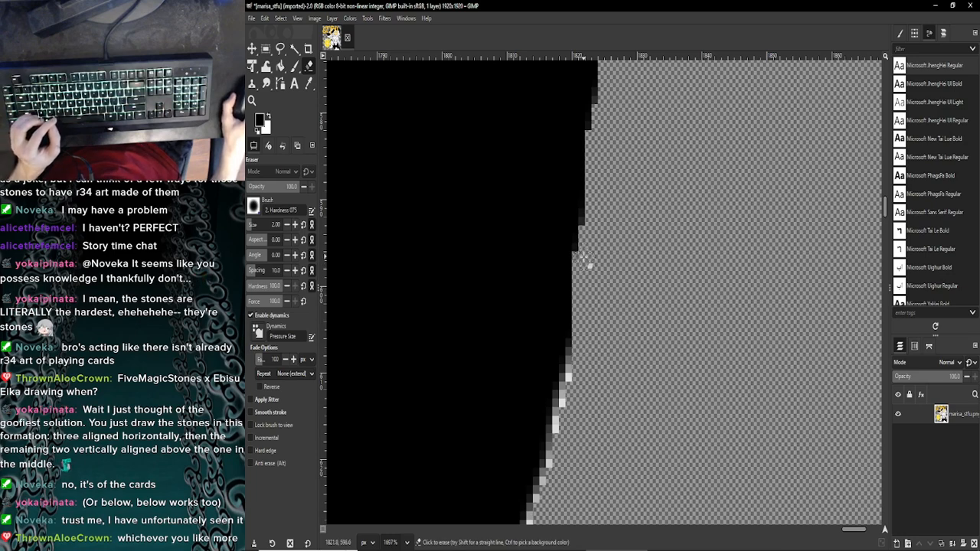
Step: Erase the white and grey fringe pixels along the first short diagonal steps of the hat's inward-sloping outer edge
scroll(589, 266, down, 2)
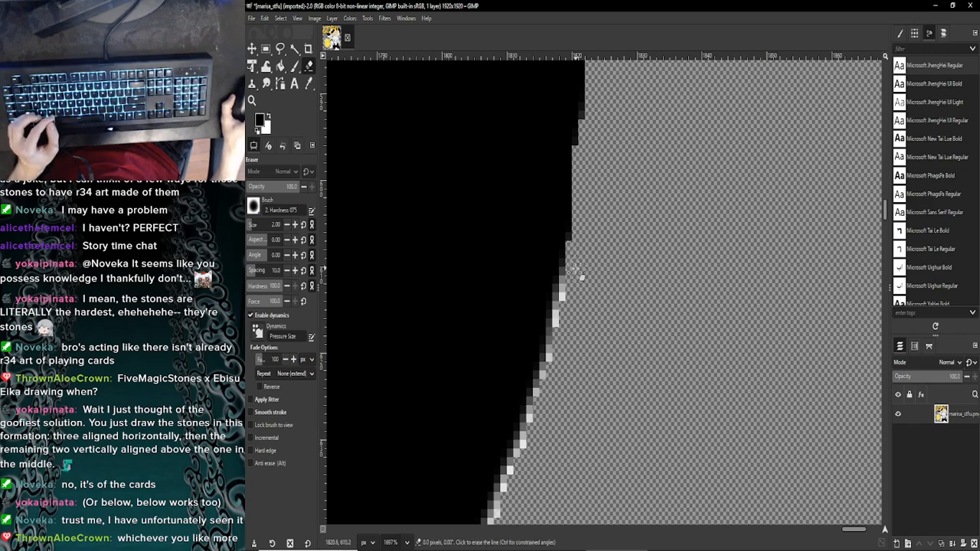
scroll(570, 261, down, 1)
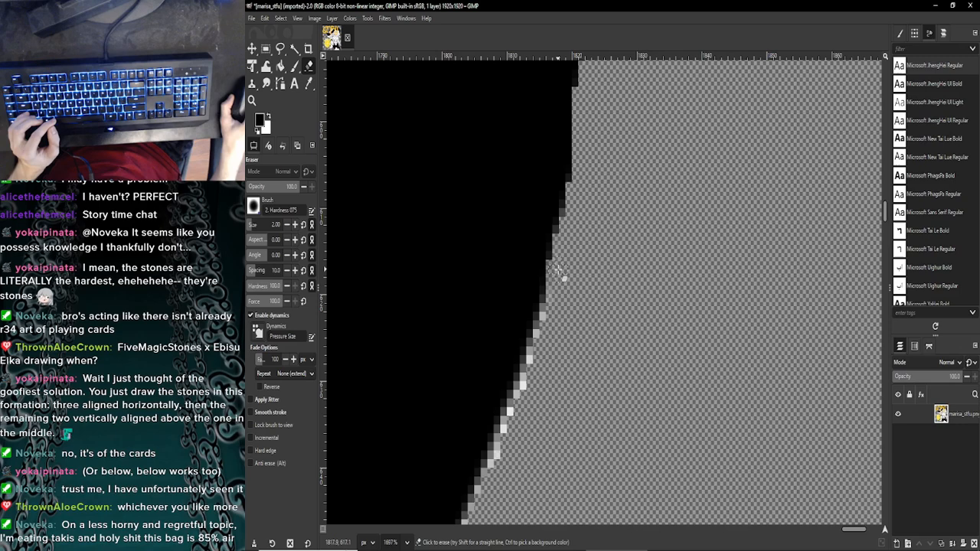
scroll(576, 246, down, 5)
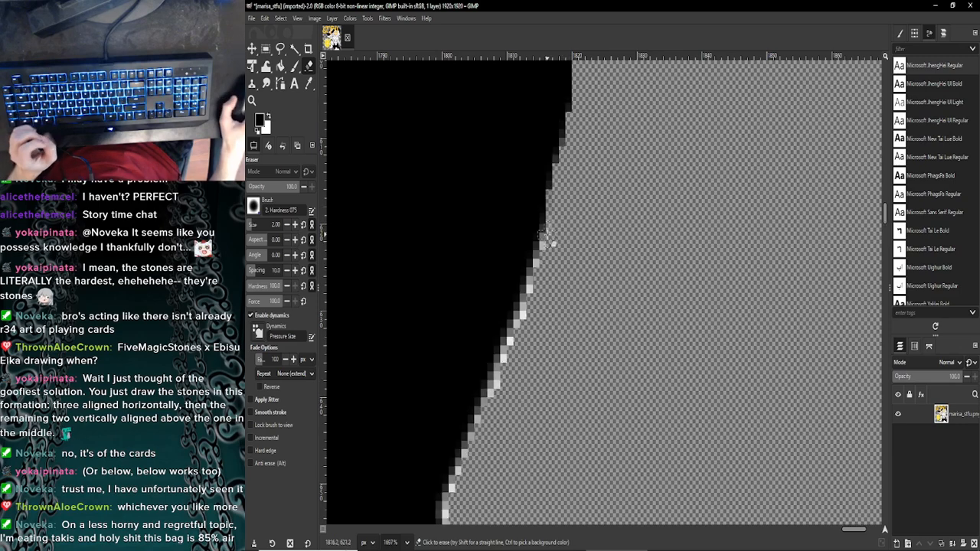
scroll(568, 283, up, 4)
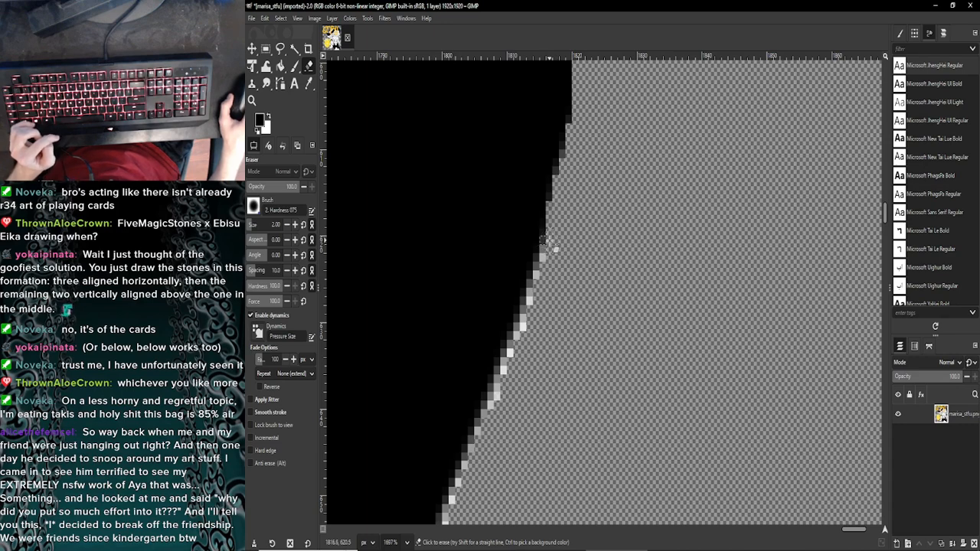
Step: Erase the fringe down the remaining inward slope to just above the notch, undoing the first stroke and redoing it
drag(546, 255, 460, 490)
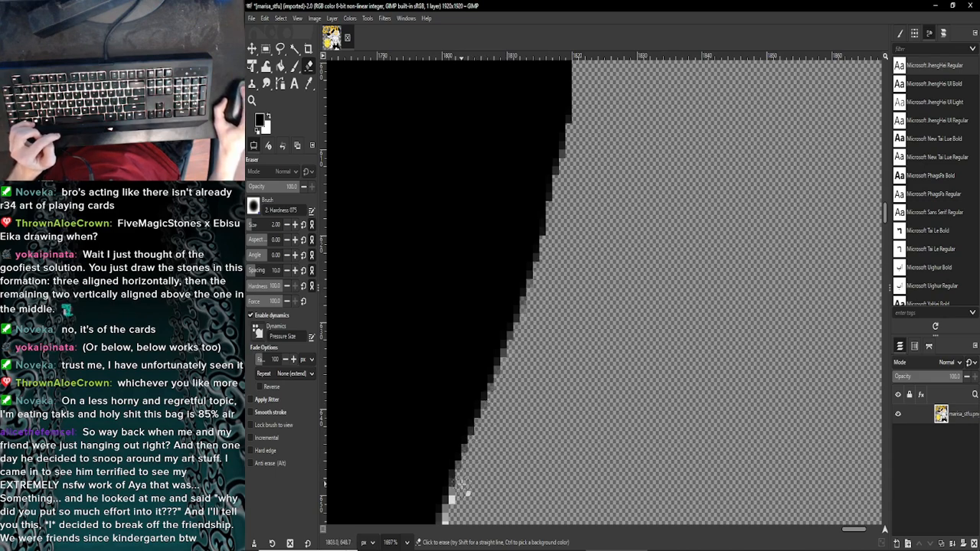
key(ctrl+z)
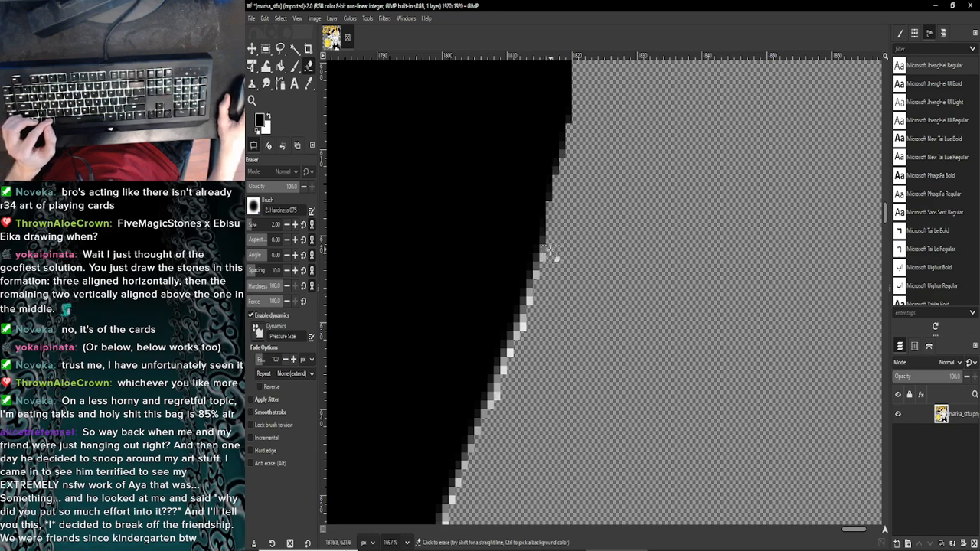
mouse_move(545, 254)
mouse_down()
mouse_move(518, 370)
mouse_move(459, 487)
mouse_up()
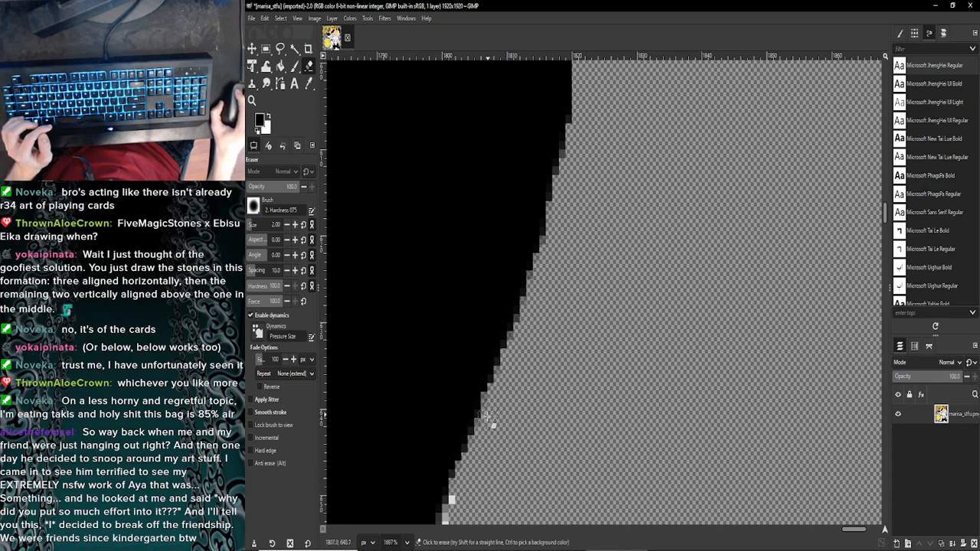
Step: Erase the white and grey pixels in the notch of the outline and along the first part of the outward diagonal below it
scroll(486, 429, down, 4)
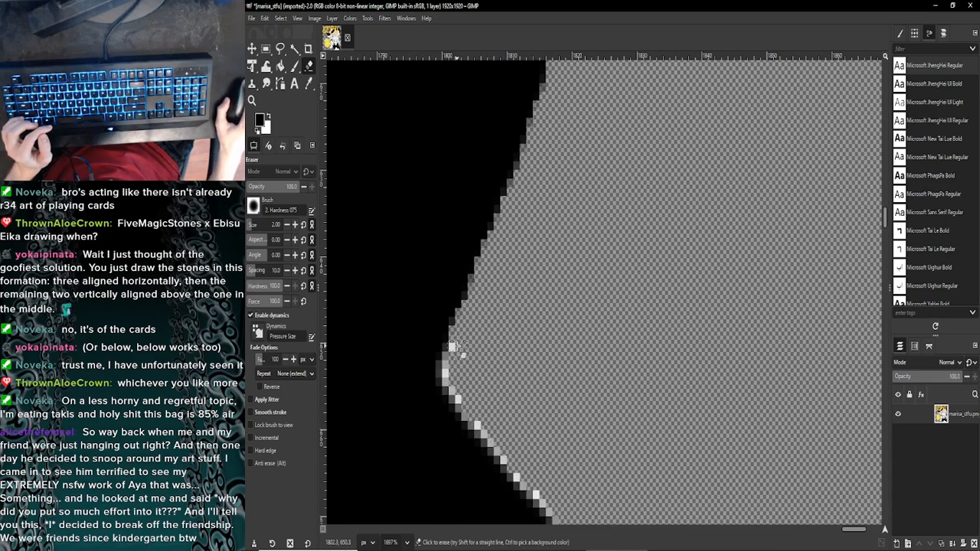
scroll(459, 352, down, 1)
drag(462, 310, 455, 333)
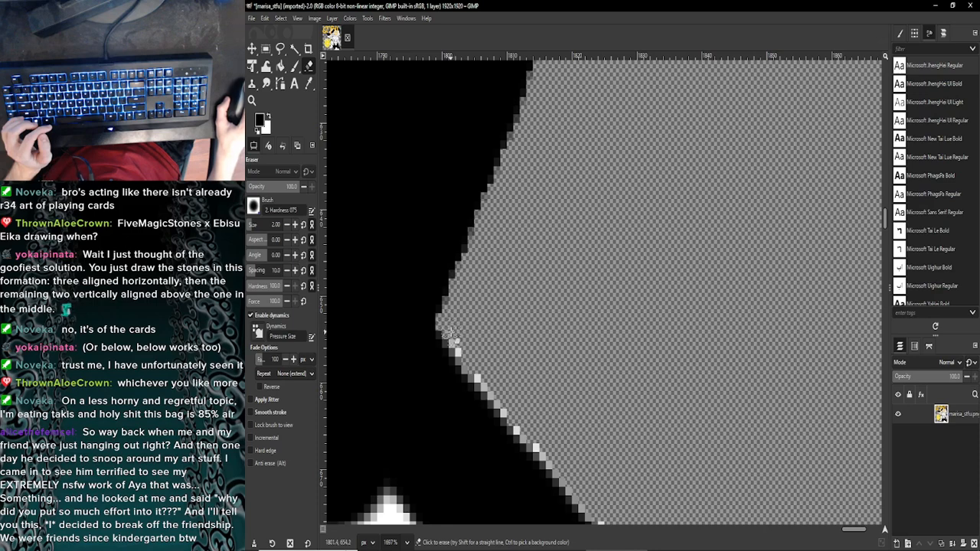
drag(449, 330, 507, 408)
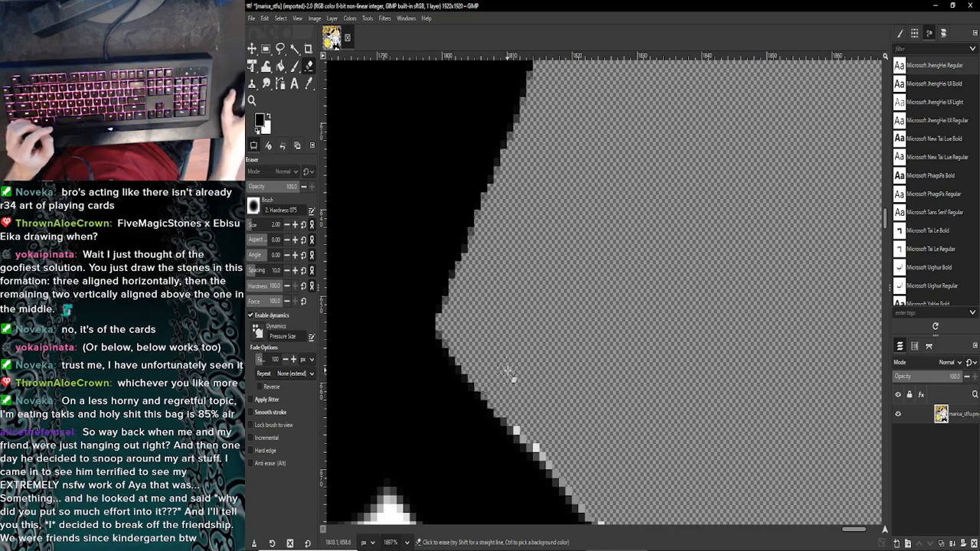
Step: Erase the remaining fringe down the outward diagonal edge to just above the rounded corner
scroll(509, 373, down, 2)
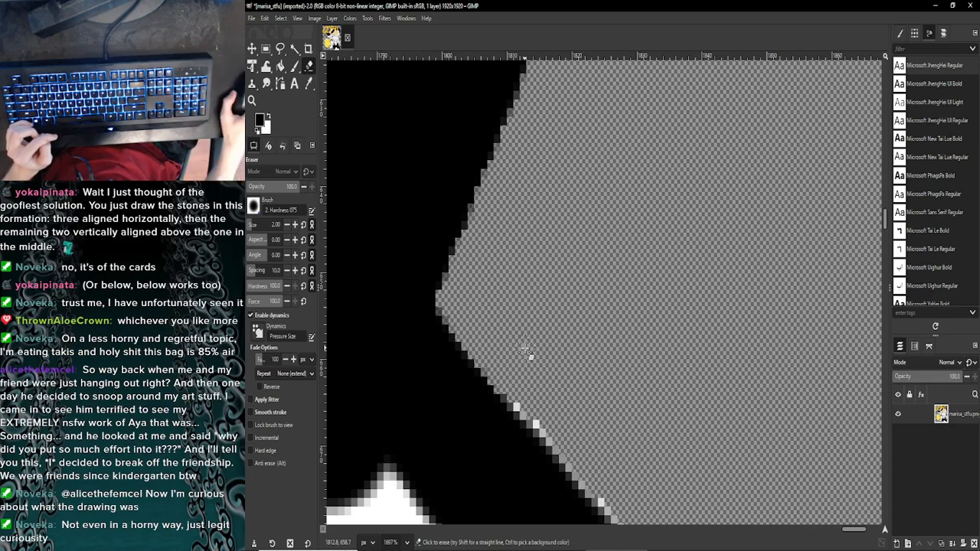
scroll(527, 351, down, 3)
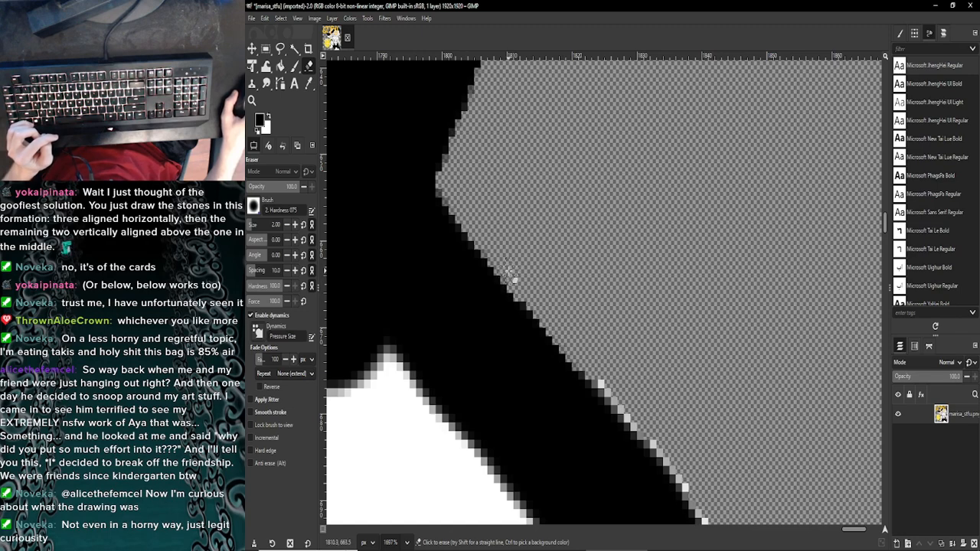
scroll(551, 283, down, 2)
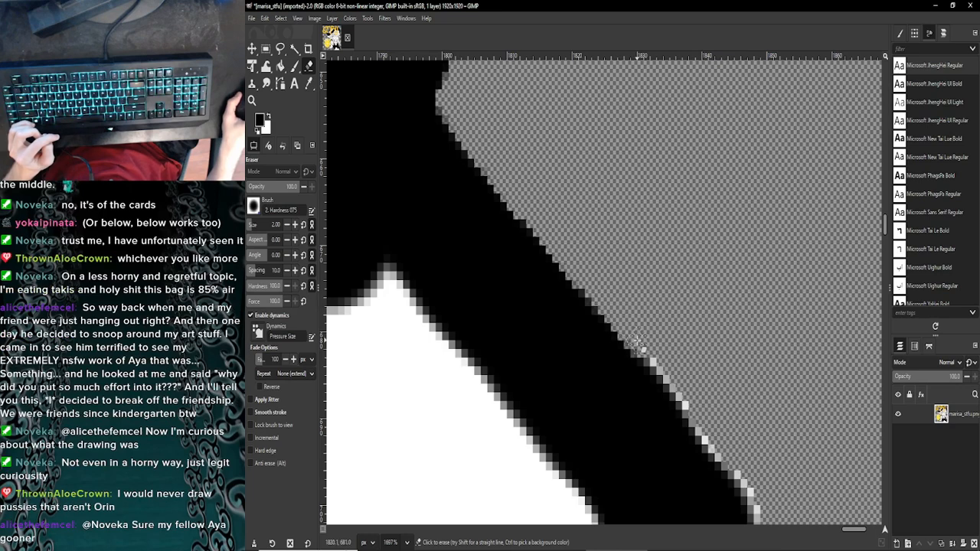
scroll(634, 329, down, 3)
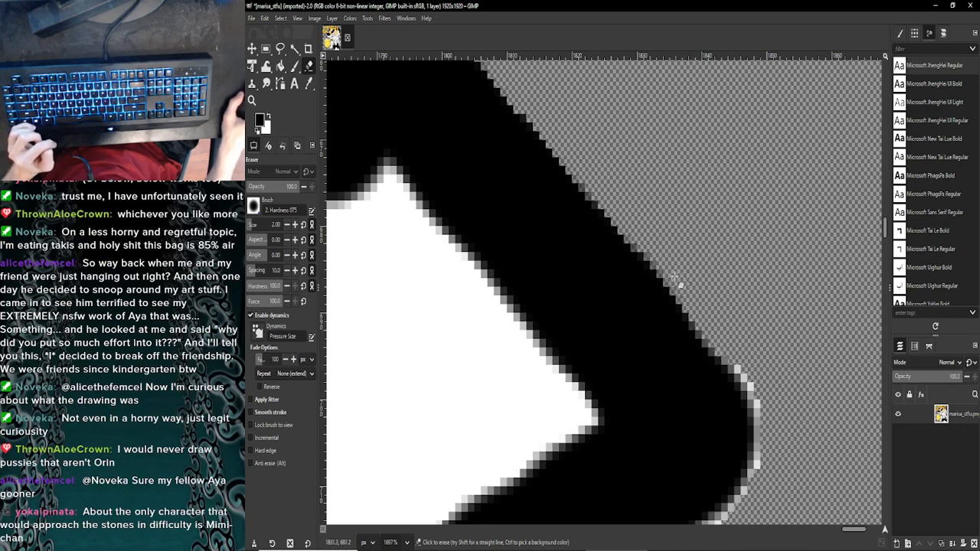
Step: Erase the fringe around the rounded outer corner and along the start of its underside
scroll(712, 348, down, 1)
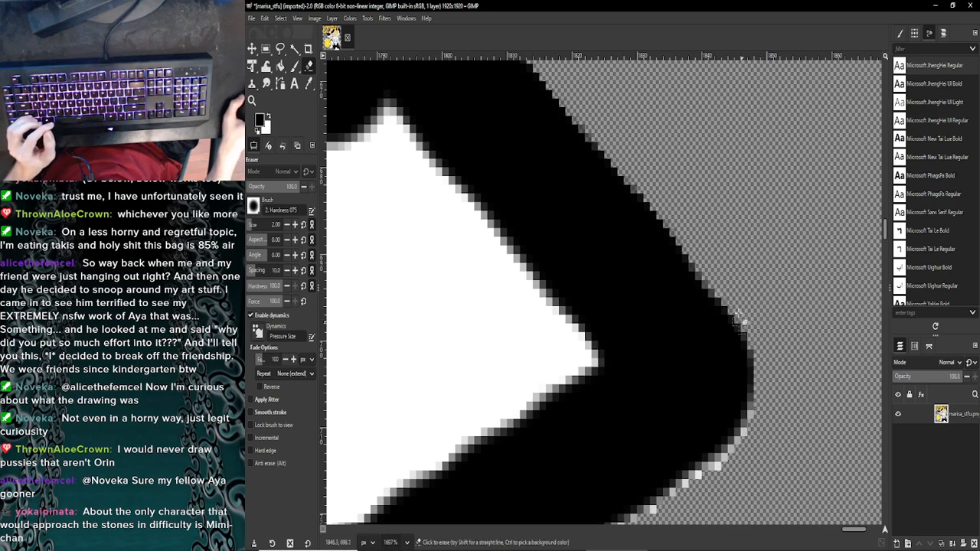
scroll(691, 268, up, 3)
scroll(674, 264, down, 1)
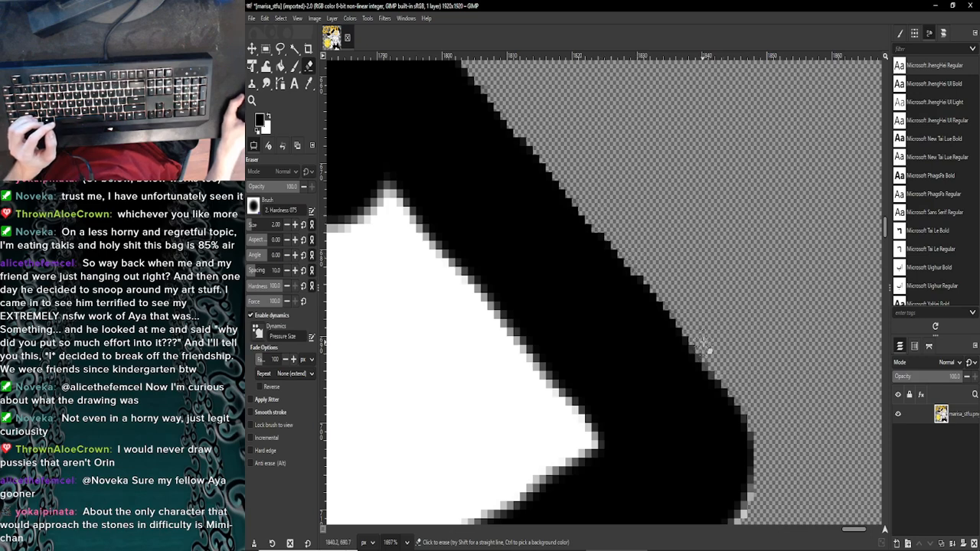
scroll(708, 350, down, 3)
scroll(758, 354, down, 2)
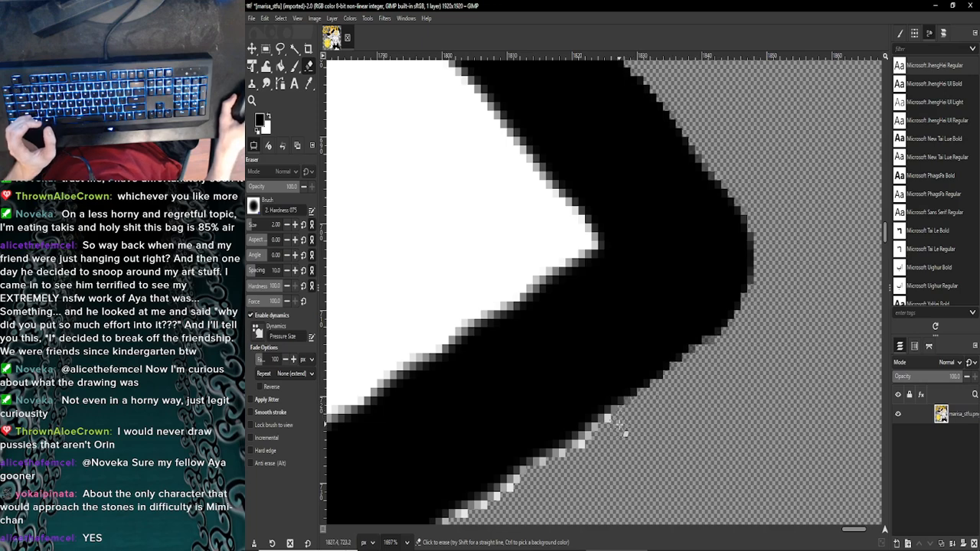
Step: Erase the next run of white fringe pixels along the underside of the black outline, moving away from the rounded corner
scroll(624, 428, down, 3)
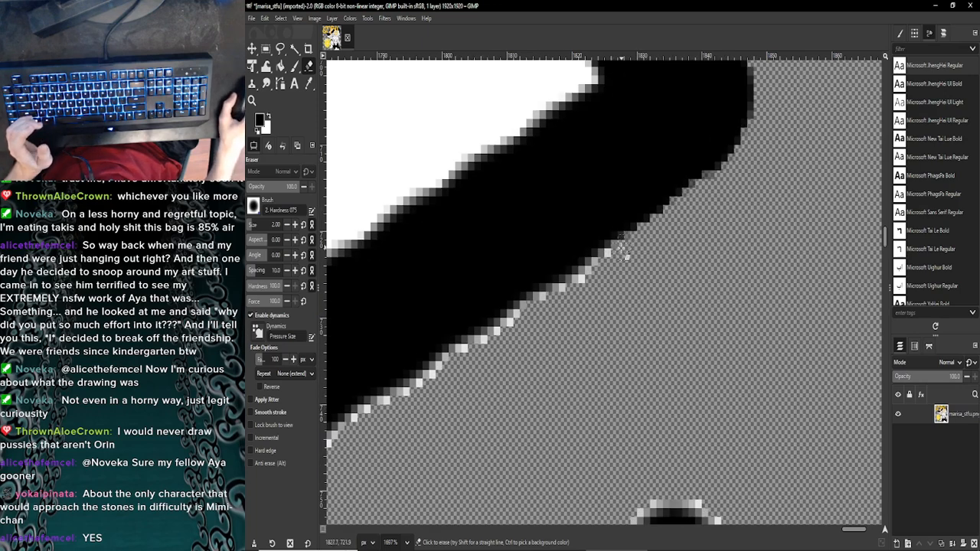
drag(595, 281, 484, 352)
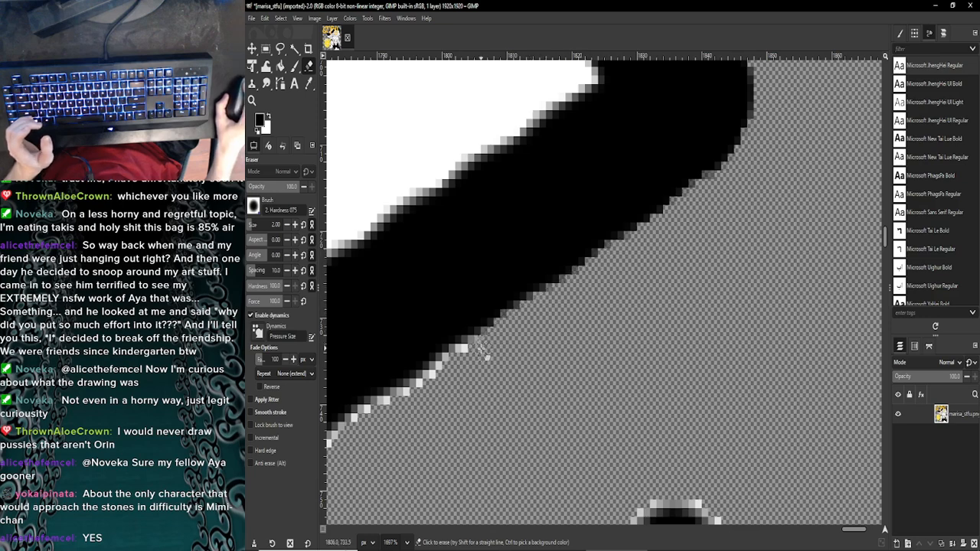
scroll(597, 282, up, 2)
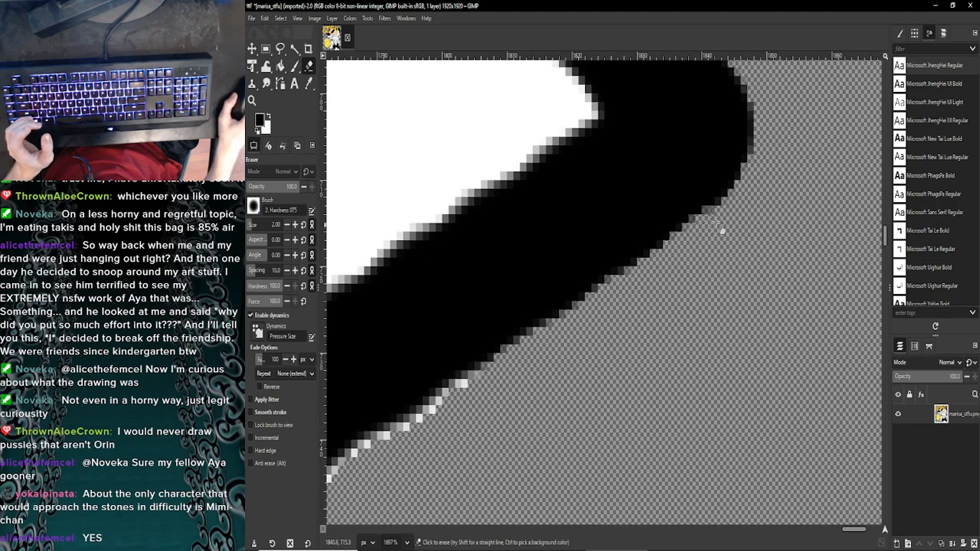
Step: Erase the fringe along the middle stretch of the outline's sloping underside
scroll(589, 306, down, 5)
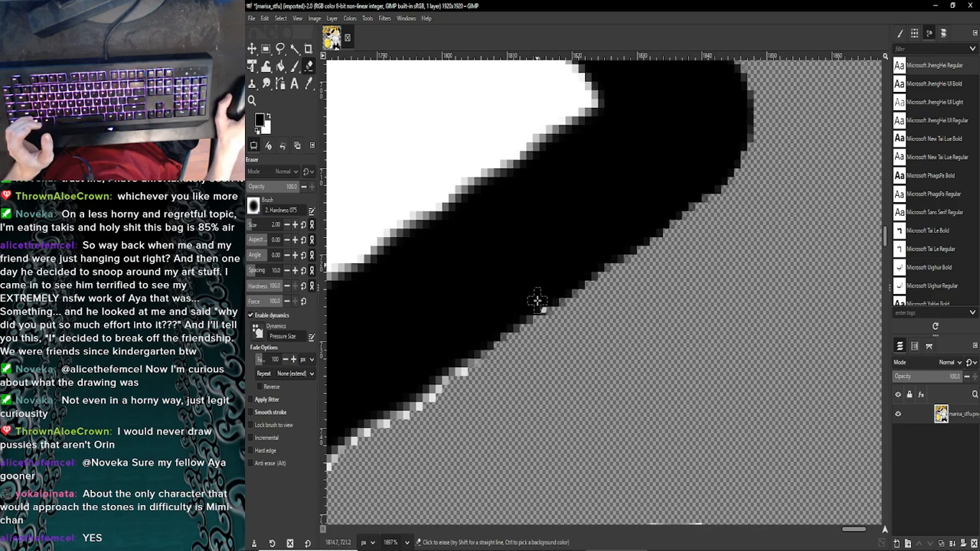
drag(856, 529, 840, 530)
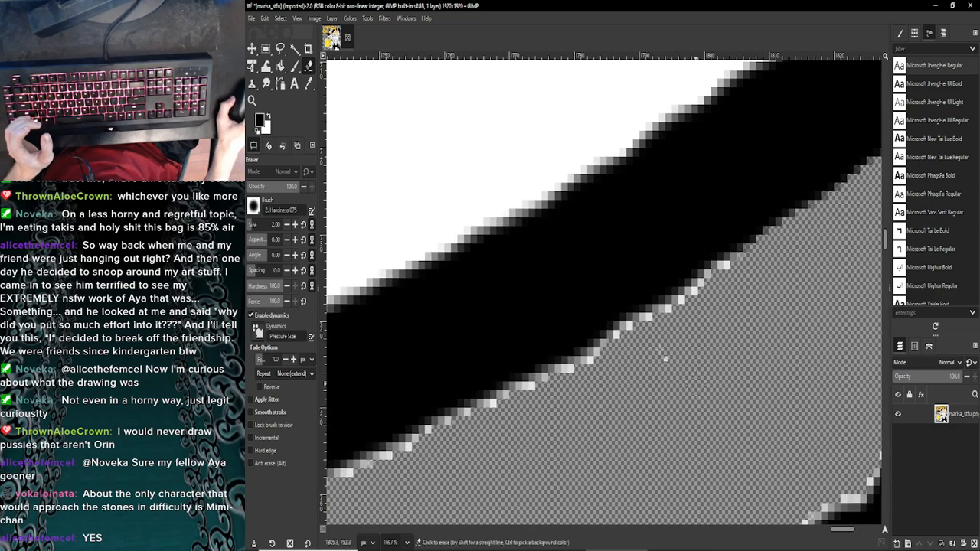
scroll(737, 268, down, 1)
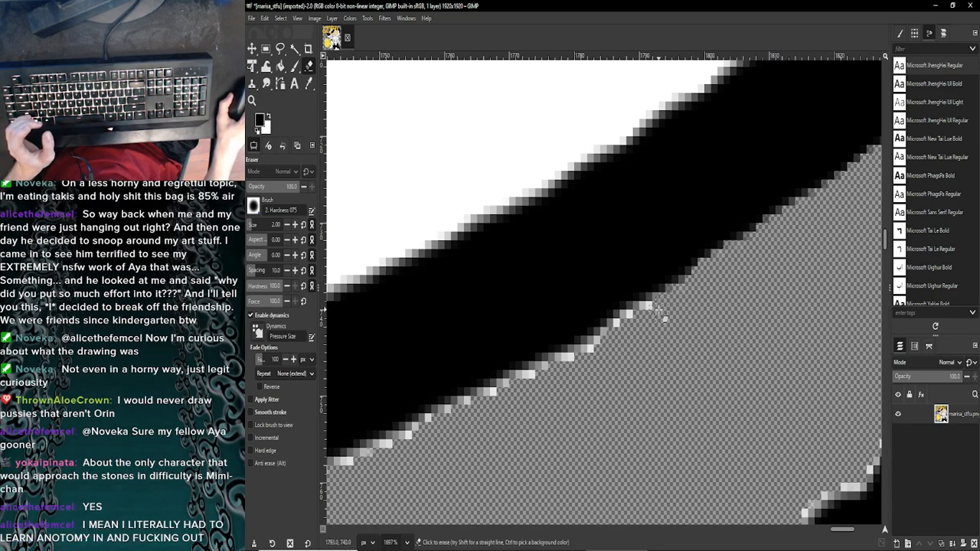
drag(657, 305, 572, 360)
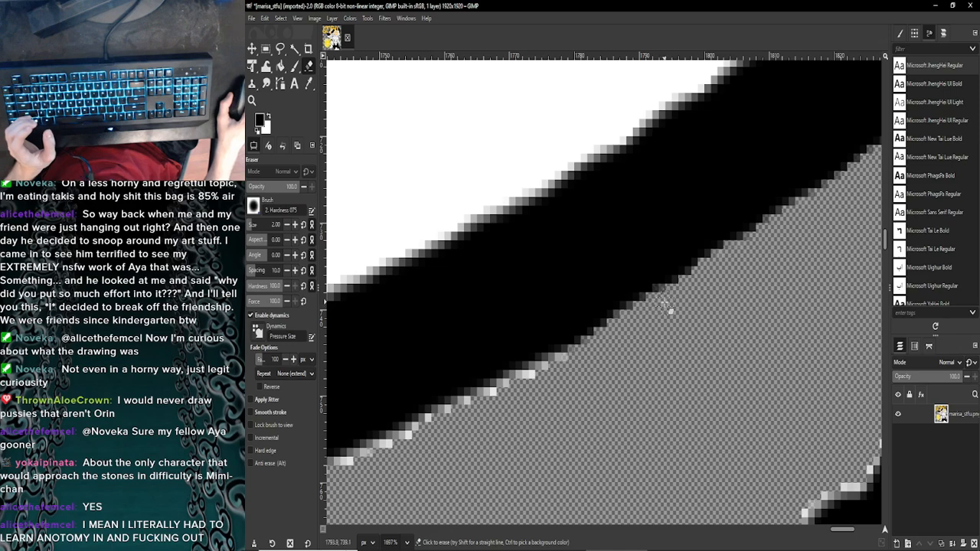
Step: Erase the long run of fringe along the rest of the sloping underside, stopping just short of the inner V-shaped corner
scroll(554, 334, down, 3)
scroll(838, 534, left, 4)
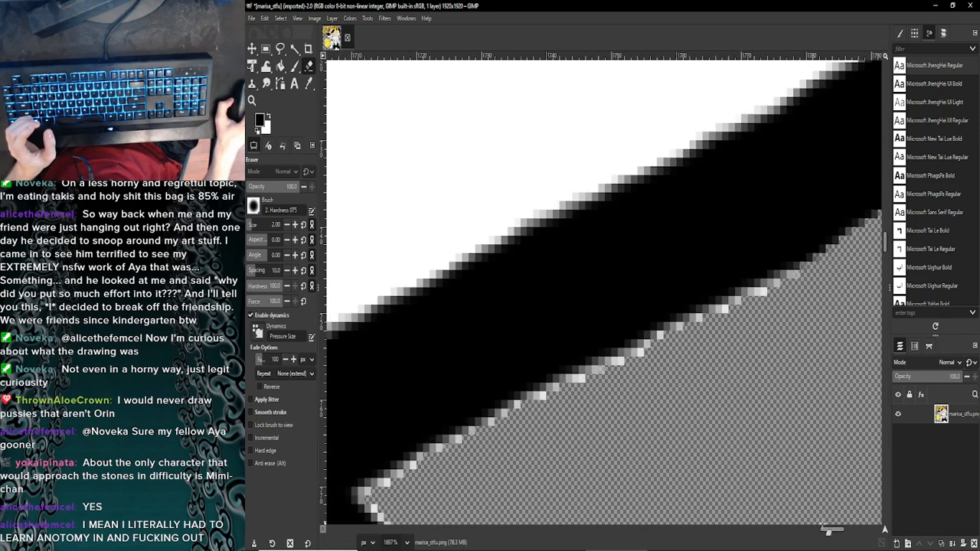
mouse_move(816, 248)
mouse_down()
mouse_move(784, 259)
mouse_move(816, 250)
mouse_up()
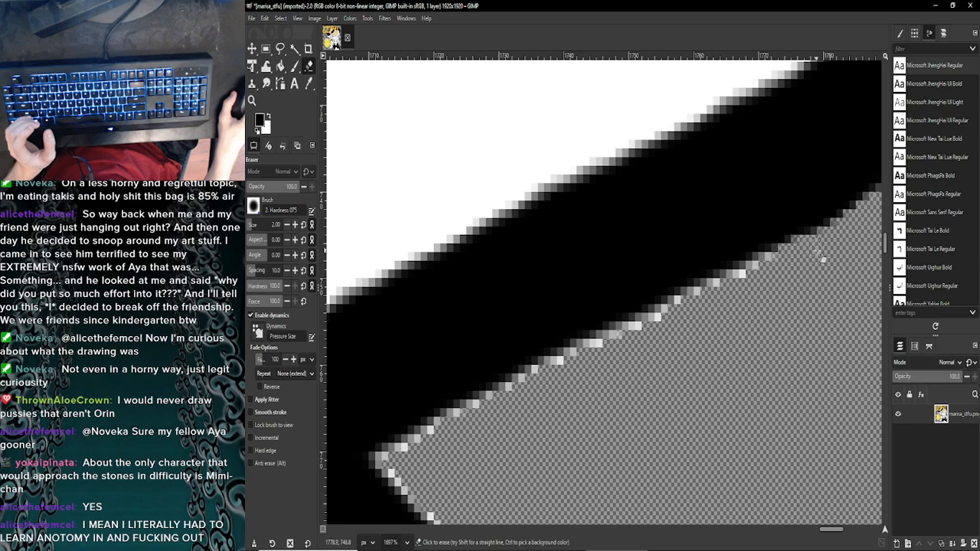
drag(754, 269, 639, 337)
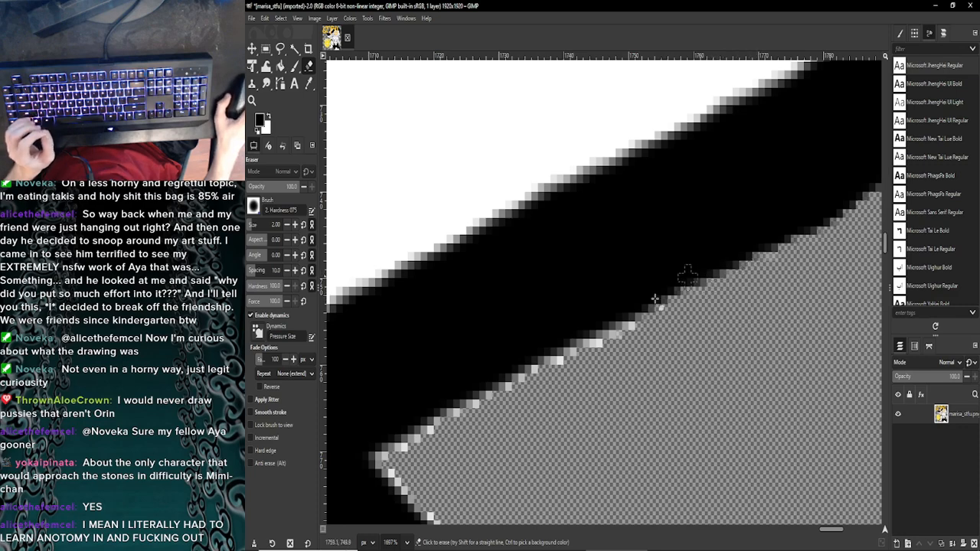
scroll(628, 272, down, 2)
mouse_move(634, 256)
mouse_down()
mouse_move(534, 299)
mouse_move(444, 363)
mouse_up()
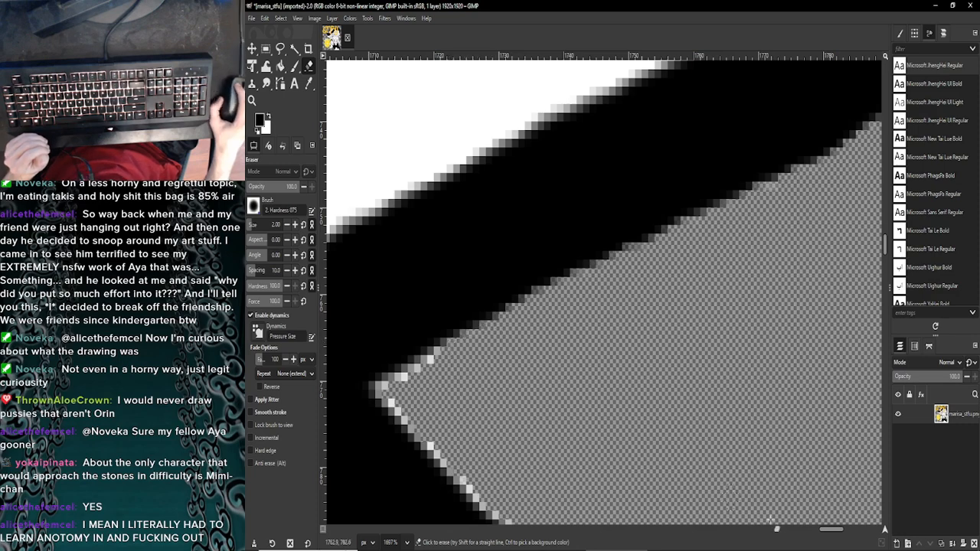
Step: Erase the fringe around the inner V-shaped corner and down the steep first part of the lower outline's curve
mouse_move(837, 529)
mouse_down()
mouse_move(811, 532)
mouse_move(833, 541)
mouse_up()
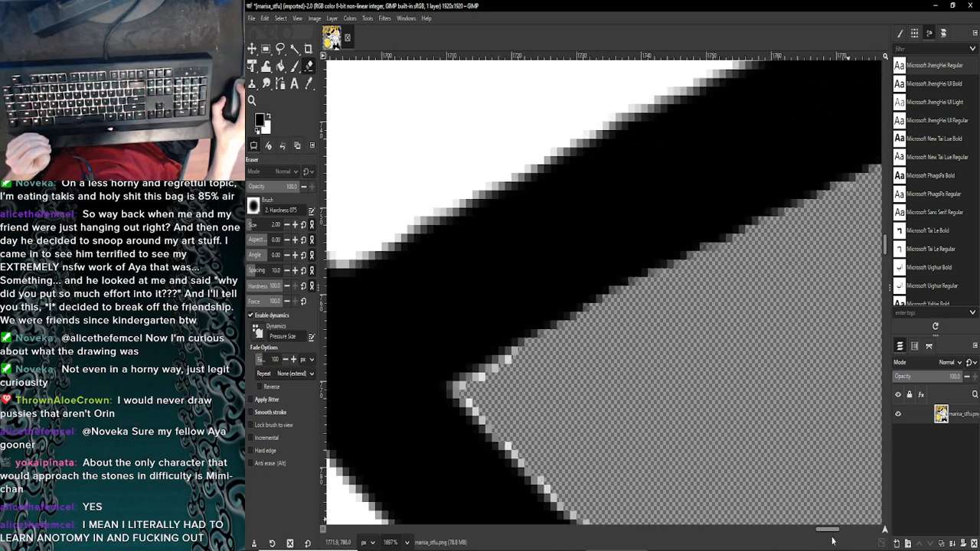
scroll(581, 383, down, 3)
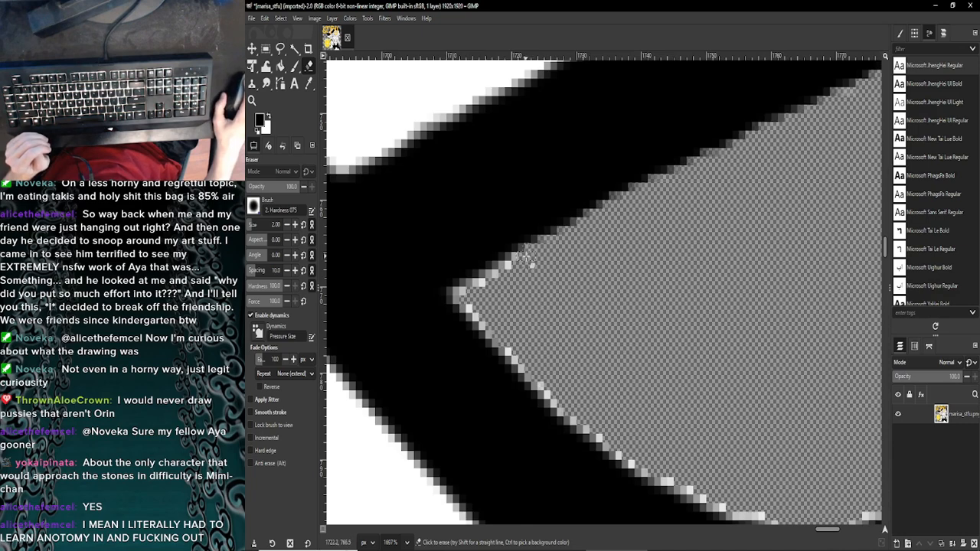
drag(519, 258, 452, 290)
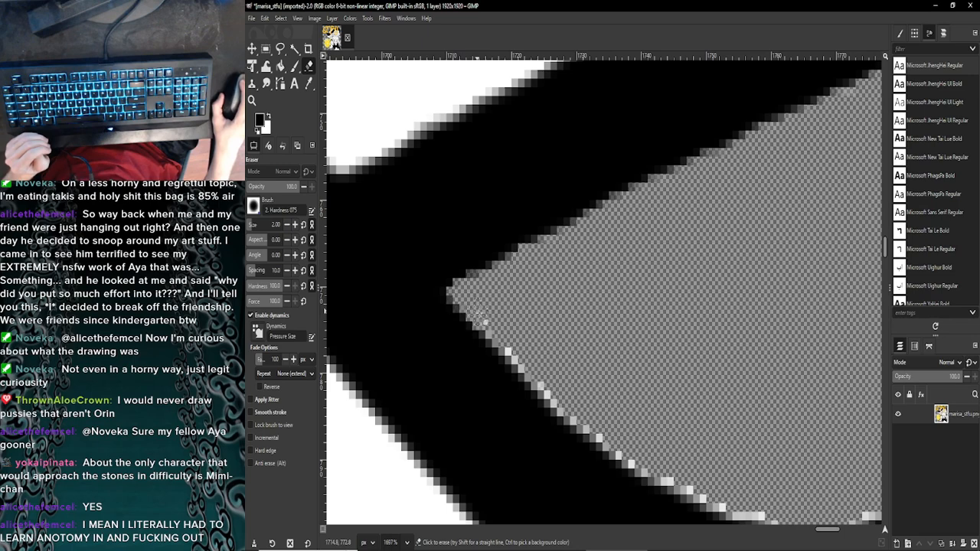
scroll(490, 326, down, 1)
mouse_move(490, 300)
mouse_down()
mouse_move(618, 411)
mouse_move(603, 401)
mouse_up()
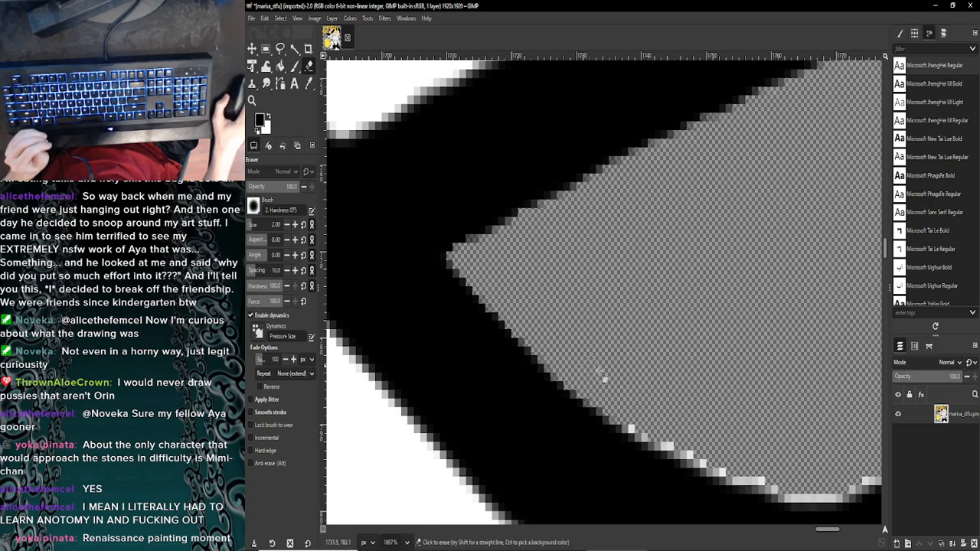
Step: Erase the white fringe along the lower outline's descending curve, stopping just before its flat lowest point
scroll(613, 375, down, 1)
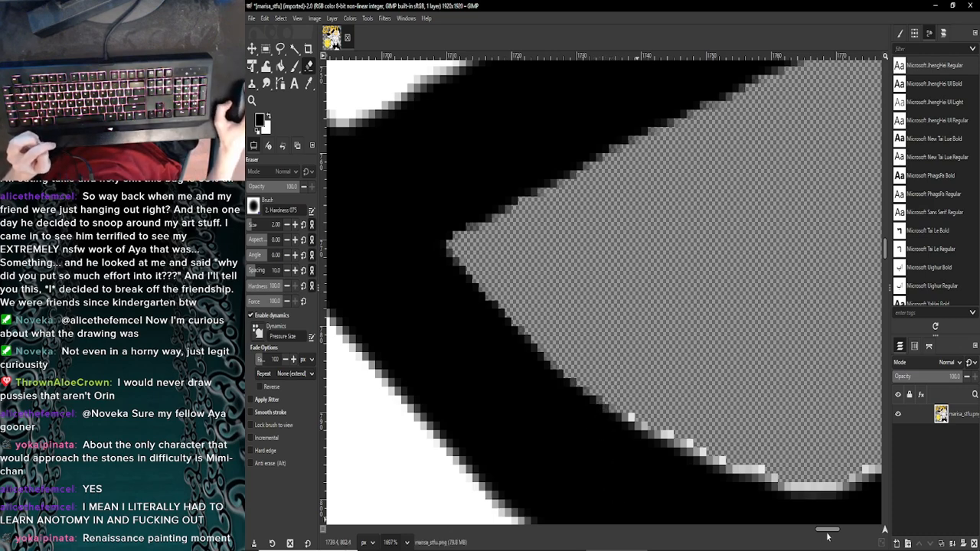
drag(827, 530, 834, 529)
scroll(471, 259, down, 1)
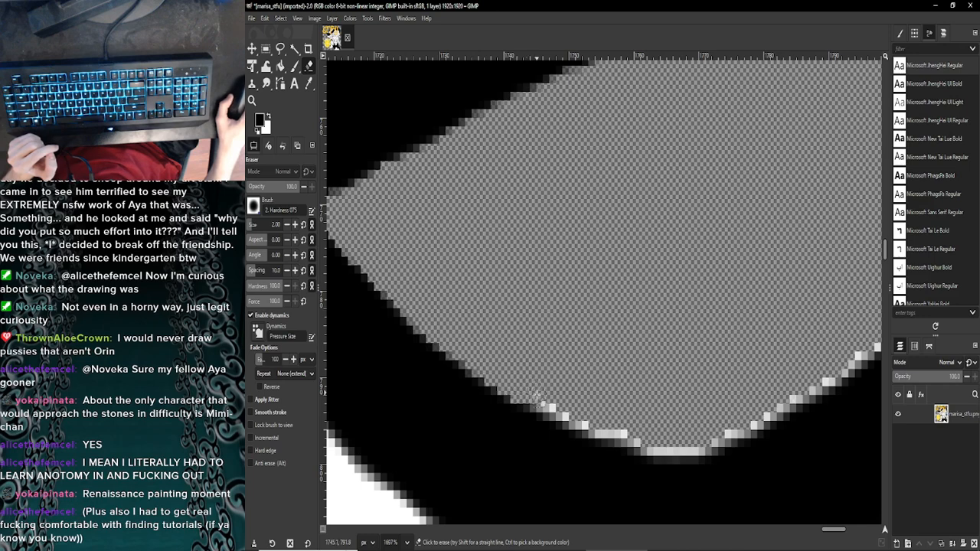
drag(532, 399, 555, 399)
scroll(551, 403, down, 1)
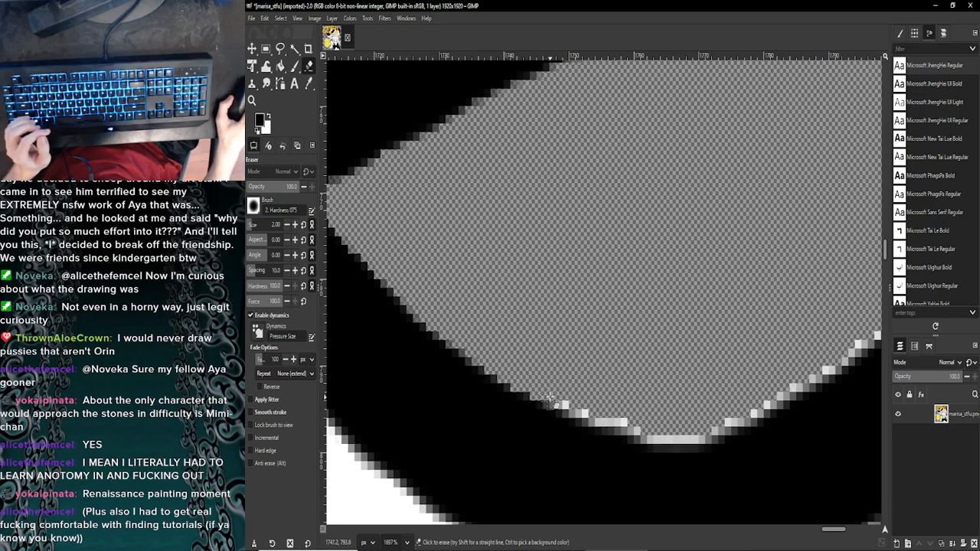
mouse_move(568, 395)
mouse_down()
mouse_move(563, 405)
mouse_move(597, 411)
mouse_up()
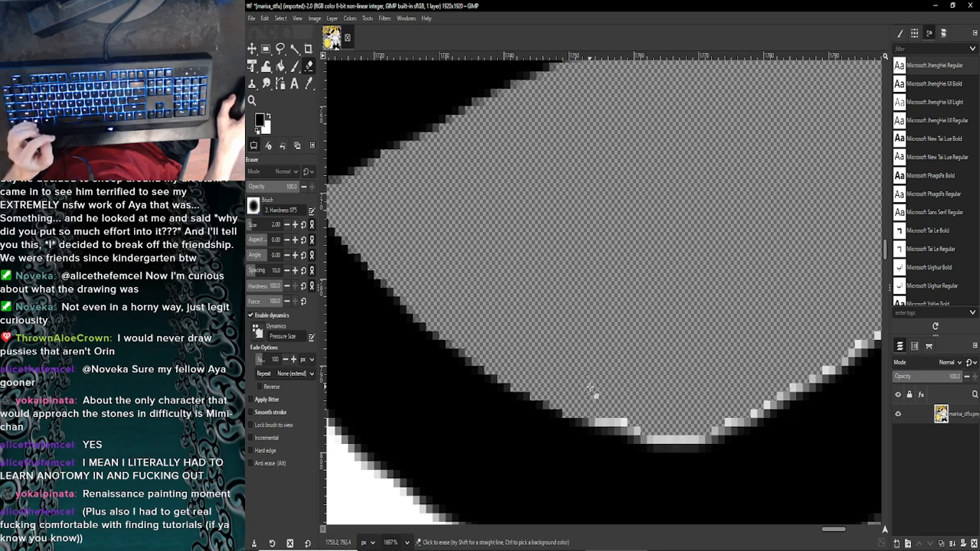
scroll(591, 389, down, 2)
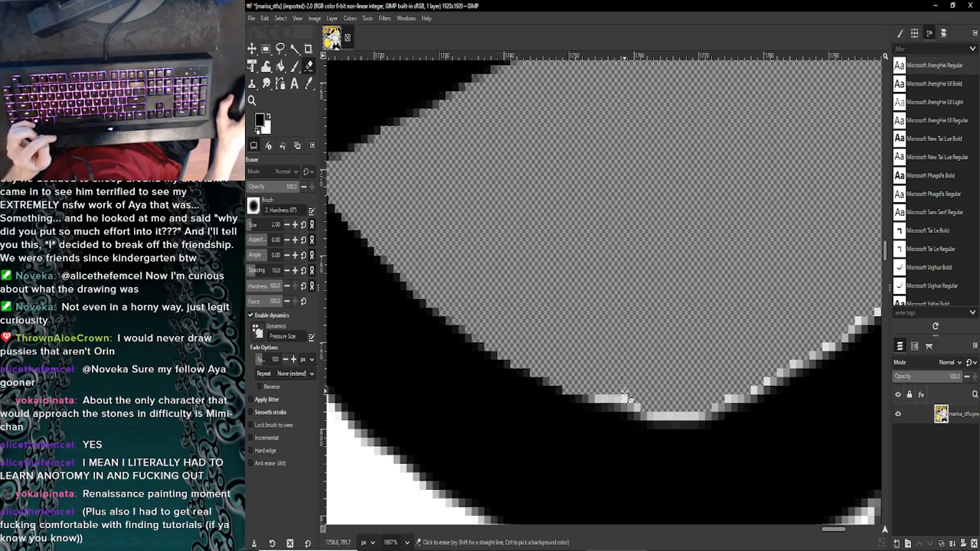
drag(625, 397, 597, 396)
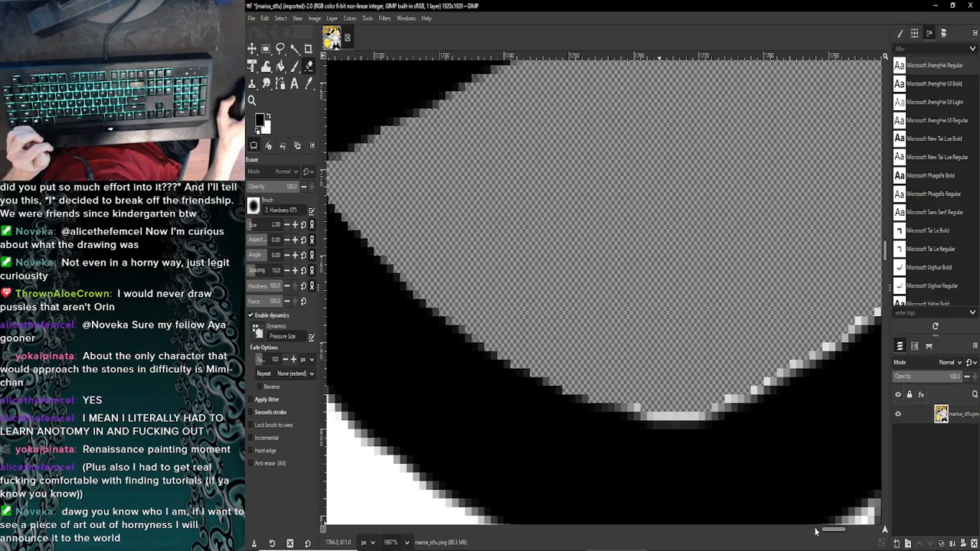
Step: Erase the fringe across the flat lowest point of the curve and along the first part of its rising side
scroll(825, 530, right, 3)
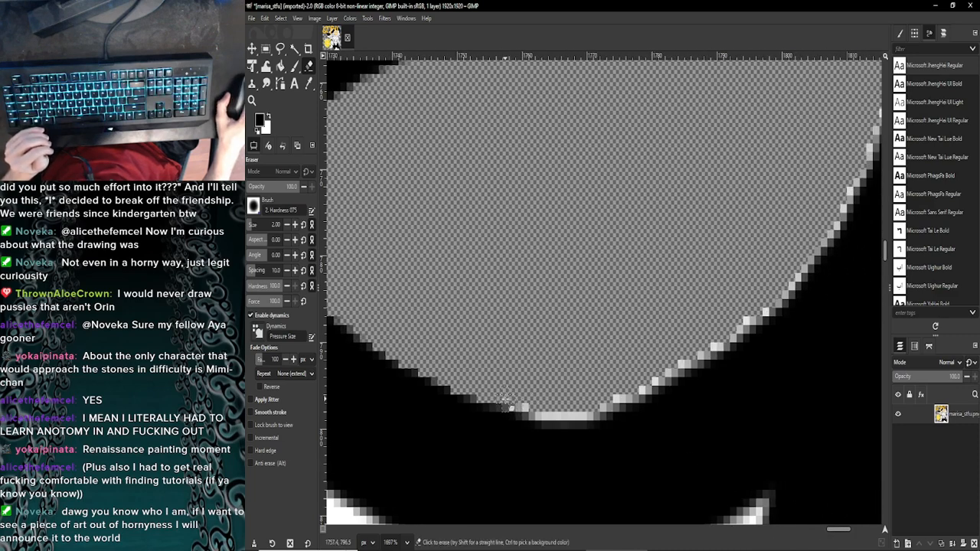
drag(527, 414, 582, 414)
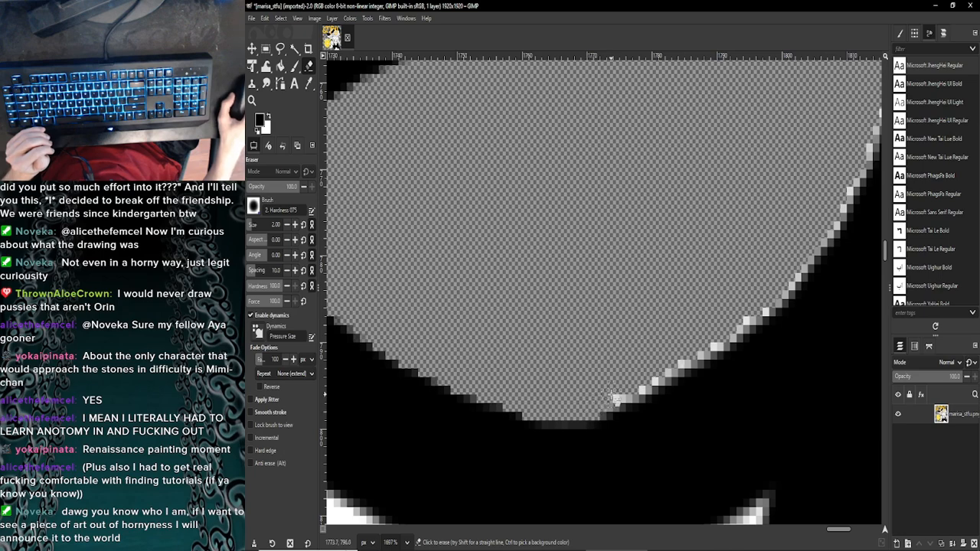
drag(606, 398, 646, 383)
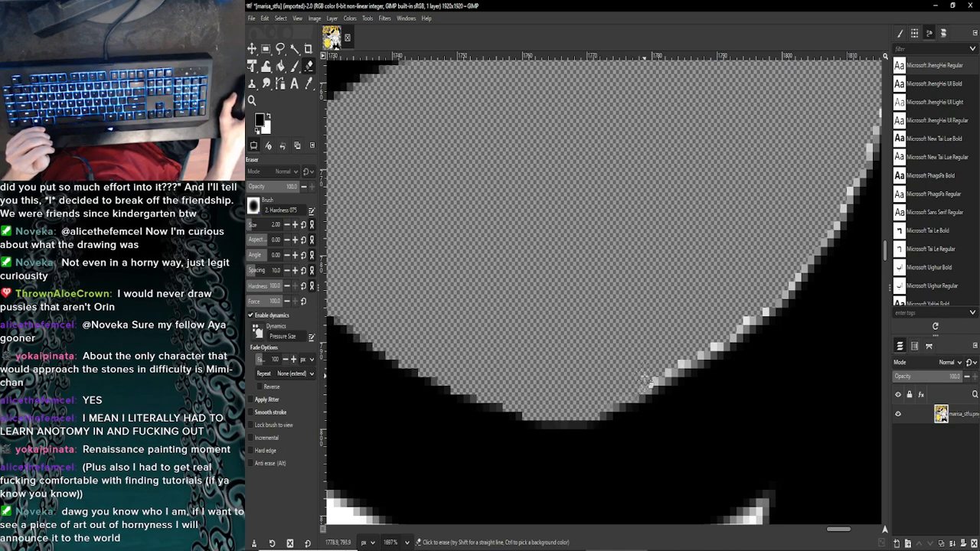
drag(660, 362, 673, 366)
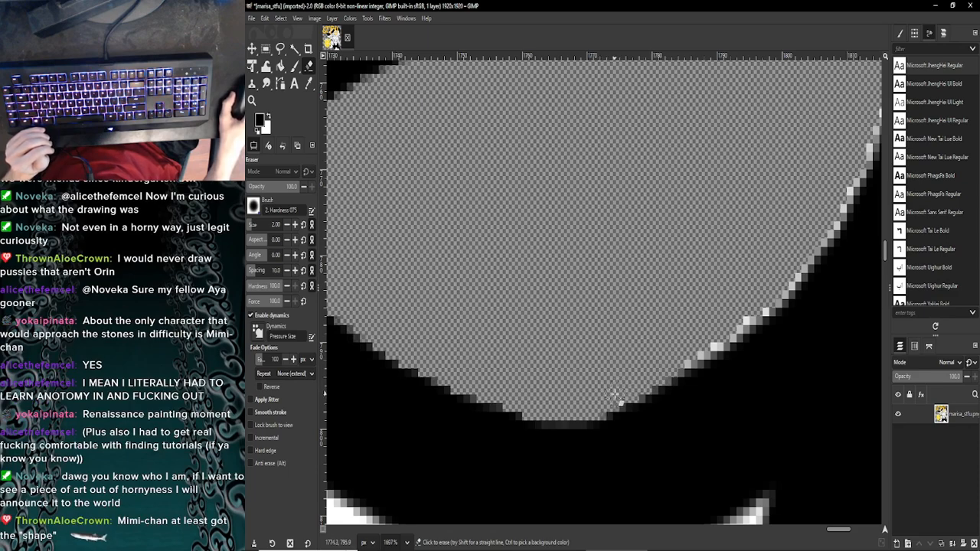
Step: Erase the fringe along the rest of the curve's rising side, up to the small shoulder below the stroke's tip
scroll(835, 529, right, 2)
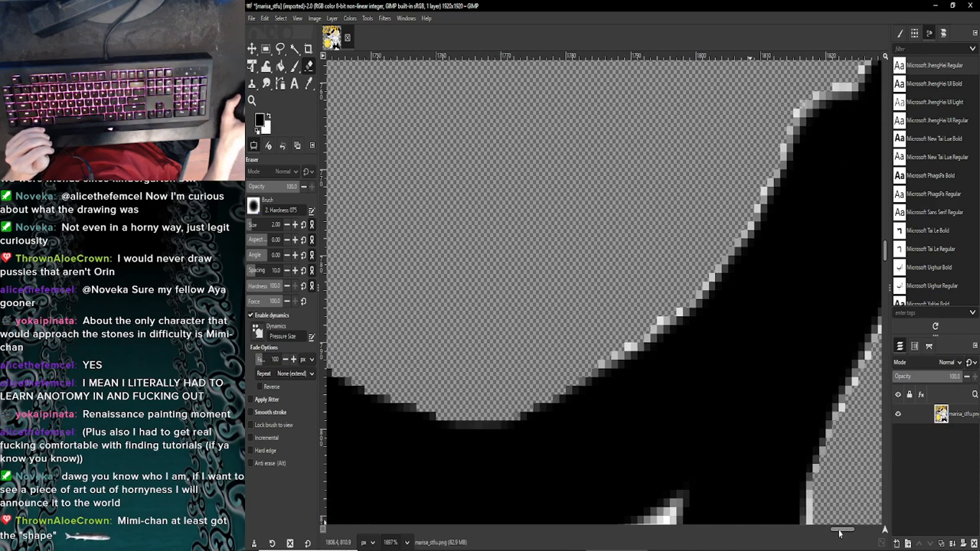
scroll(677, 367, up, 1)
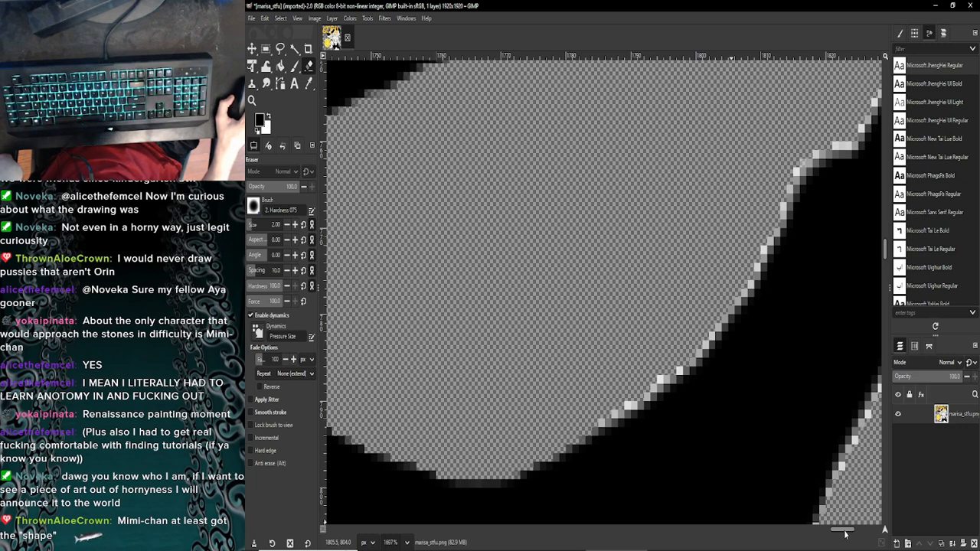
drag(845, 533, 849, 532)
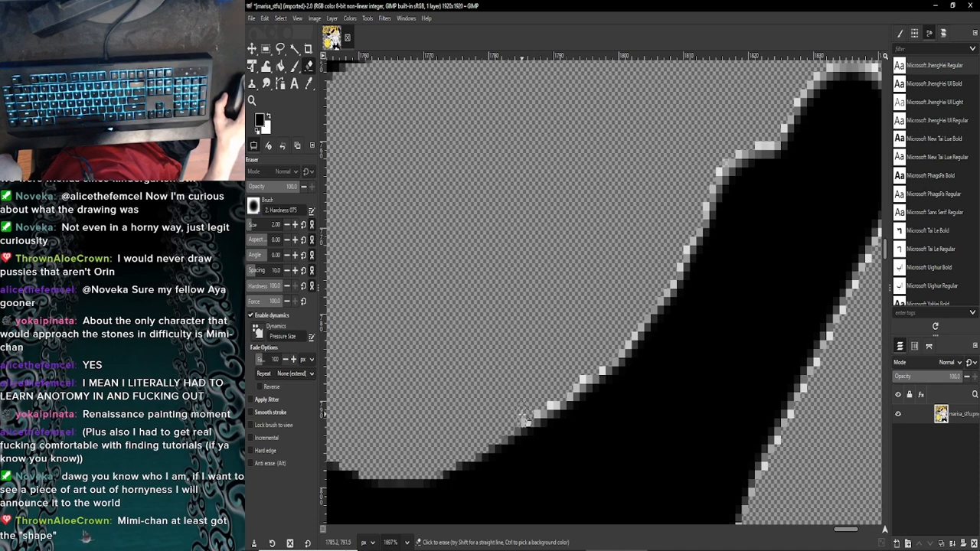
mouse_move(528, 417)
mouse_down()
mouse_move(628, 341)
mouse_move(623, 350)
mouse_up()
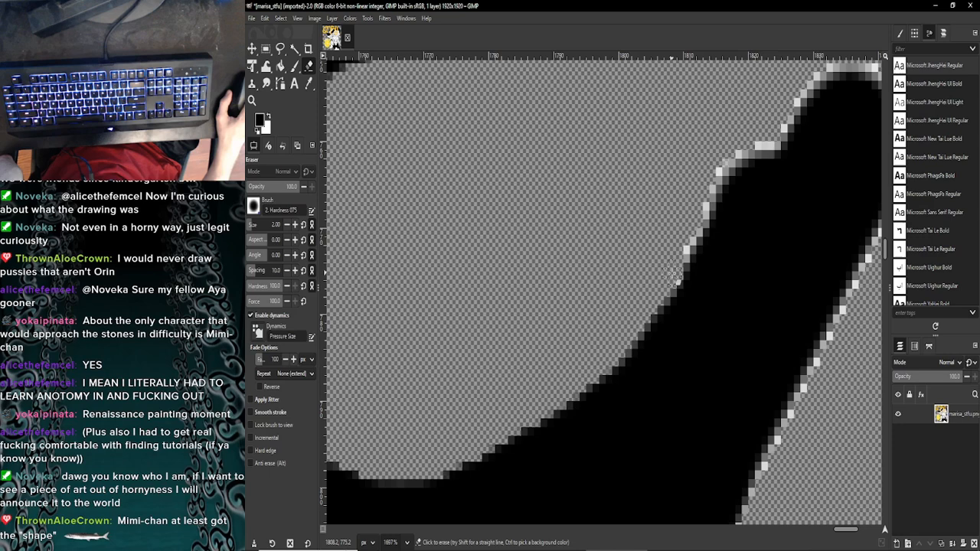
scroll(677, 282, up, 2)
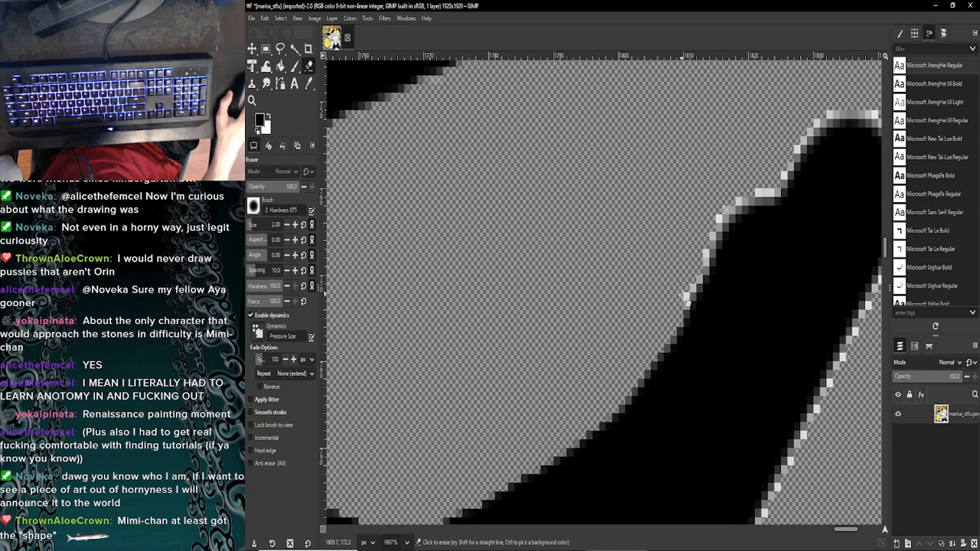
scroll(705, 245, up, 3)
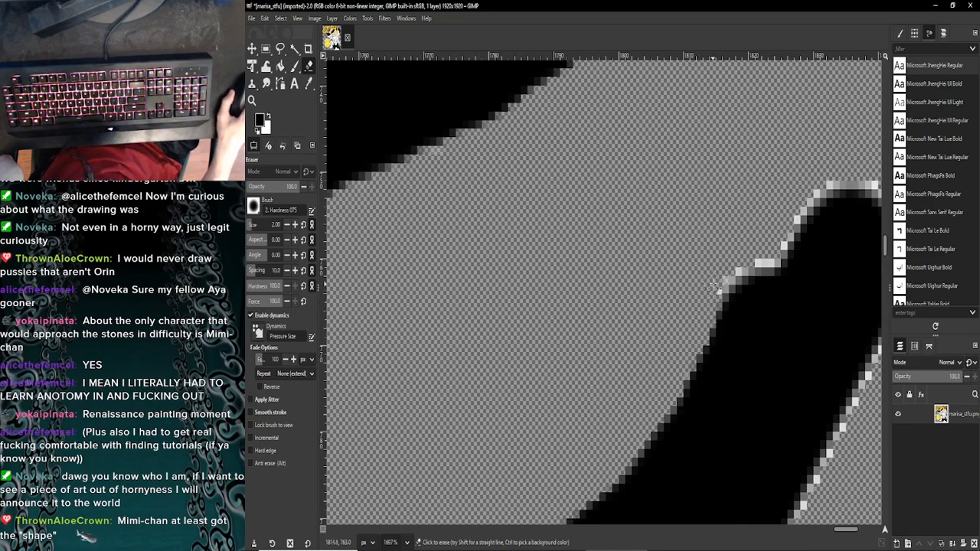
Step: Erase the fringe over the small shoulder and around the stroke's rounded tip, smoothing the very top of the tip
drag(720, 291, 779, 254)
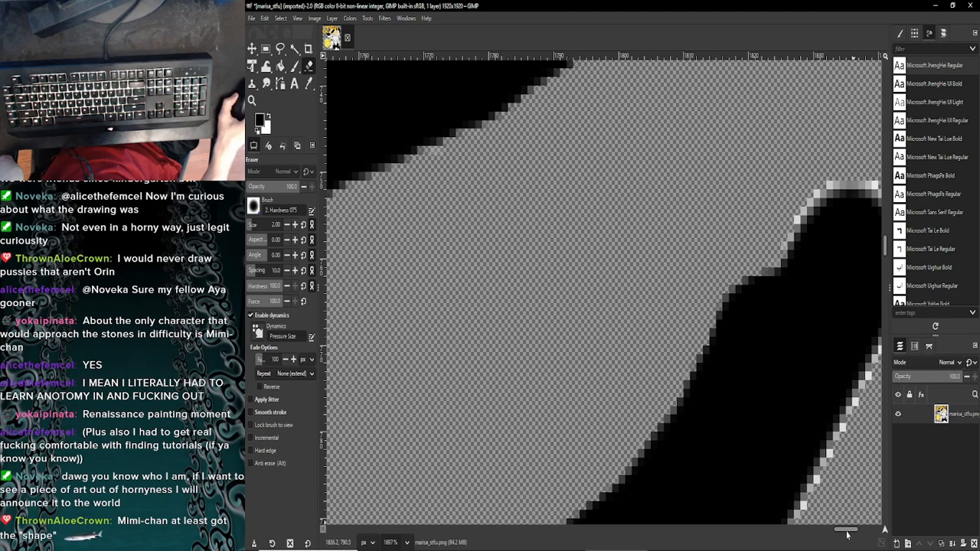
scroll(847, 535, right, 3)
drag(603, 244, 649, 175)
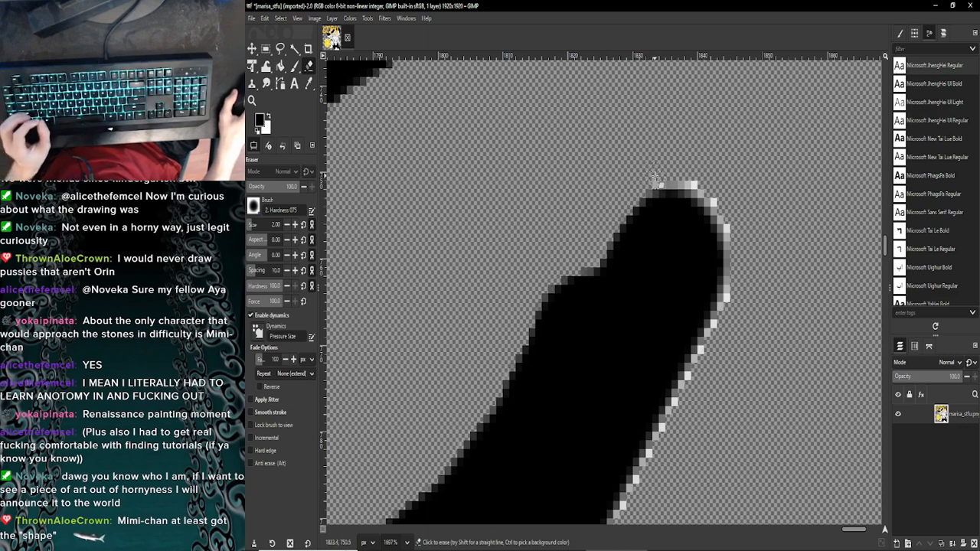
shift+click(697, 184)
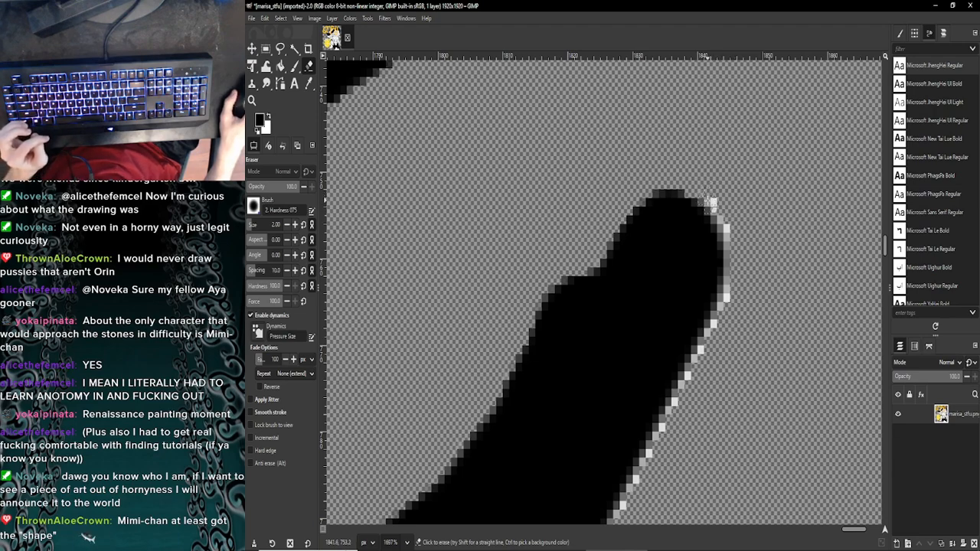
drag(712, 203, 730, 237)
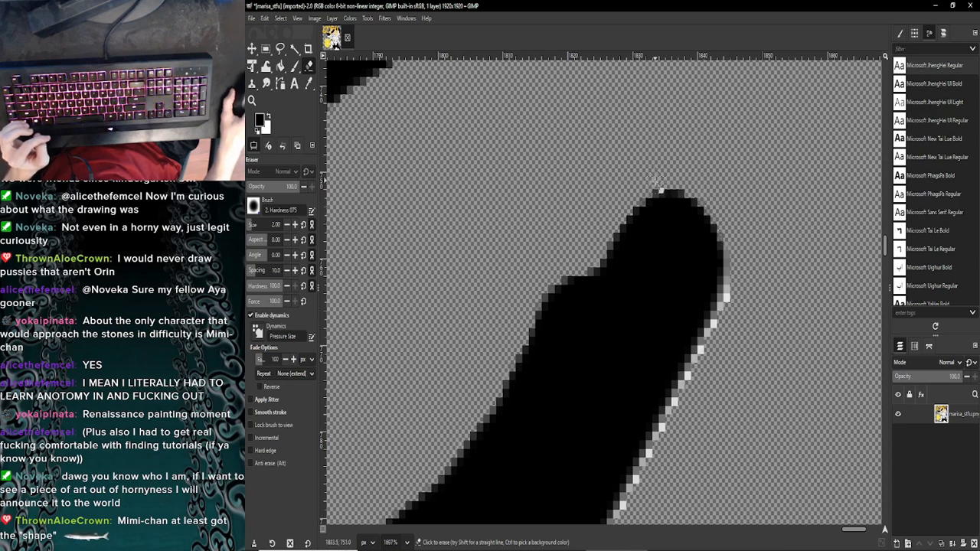
drag(655, 186, 685, 184)
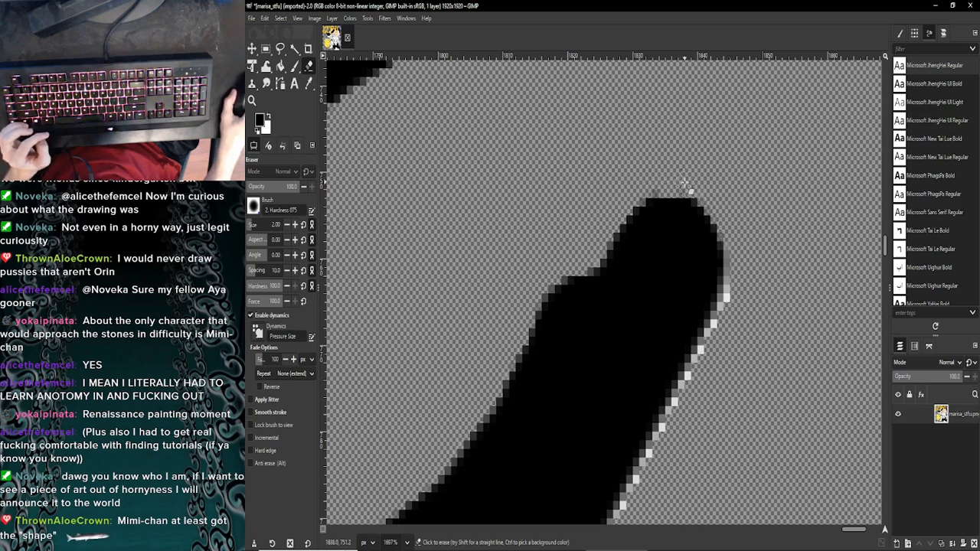
Step: Examine the drawing's outer outlines from the hat and hair tips down past the braid to the dress for remaining fringe
scroll(720, 379, down, 3)
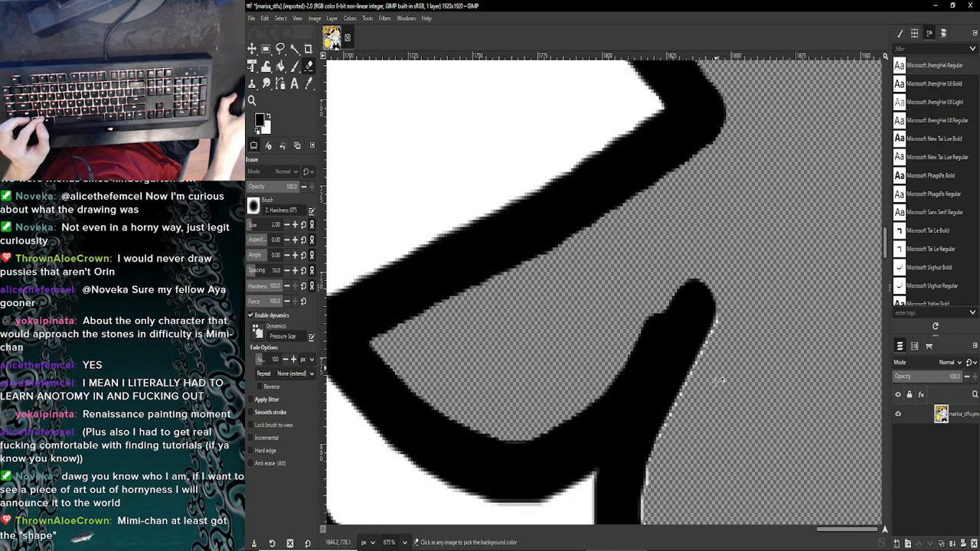
scroll(720, 377, down, 3)
scroll(726, 390, down, 2)
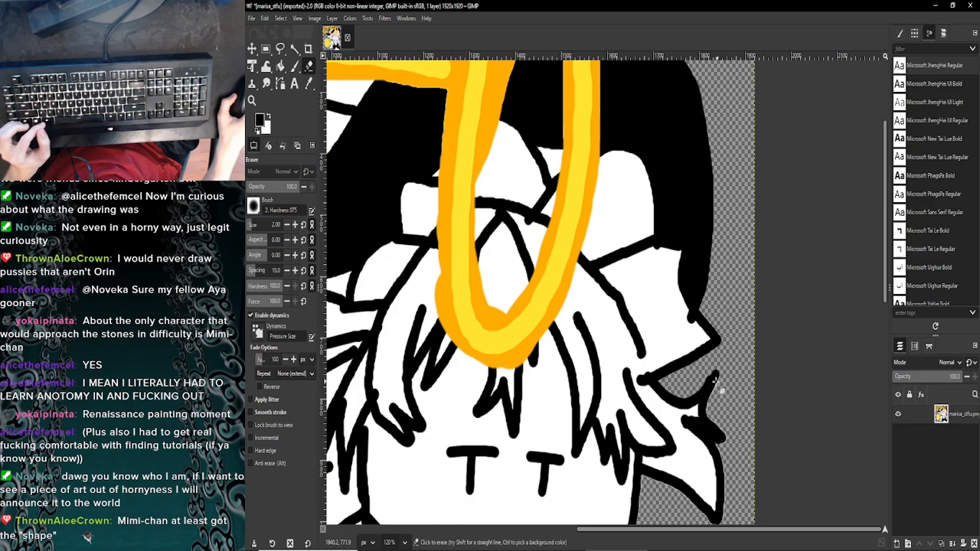
scroll(723, 406, down, 3)
scroll(720, 421, down, 3)
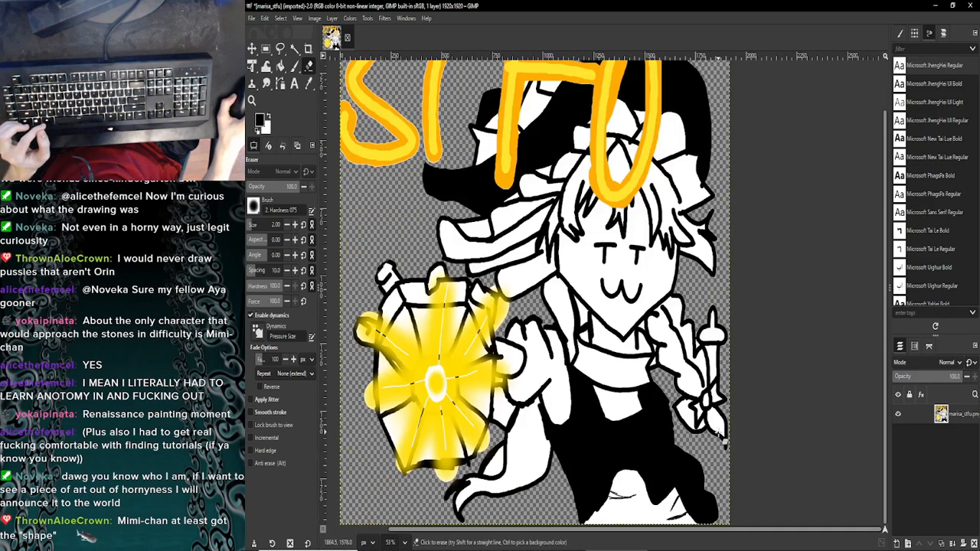
scroll(714, 521, up, 5)
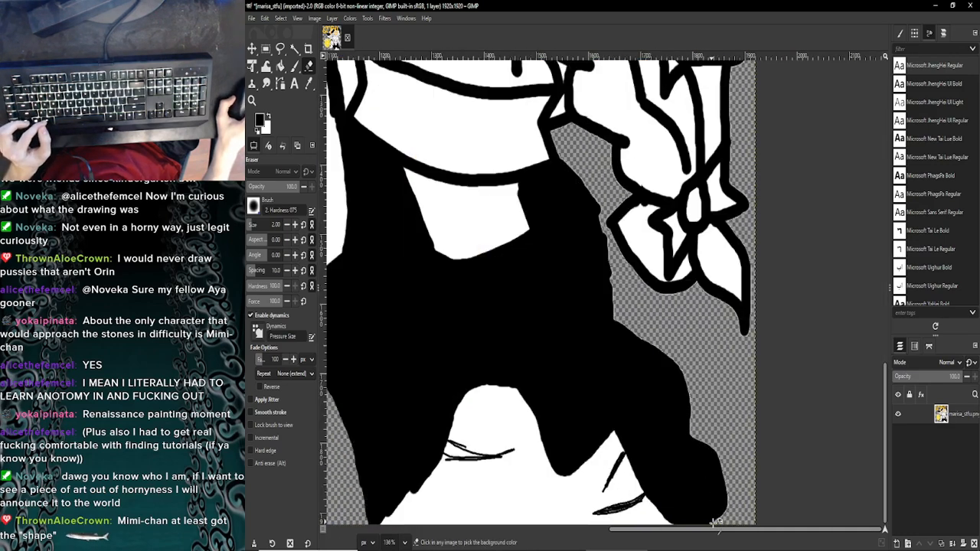
scroll(704, 518, down, 2)
scroll(701, 517, down, 3)
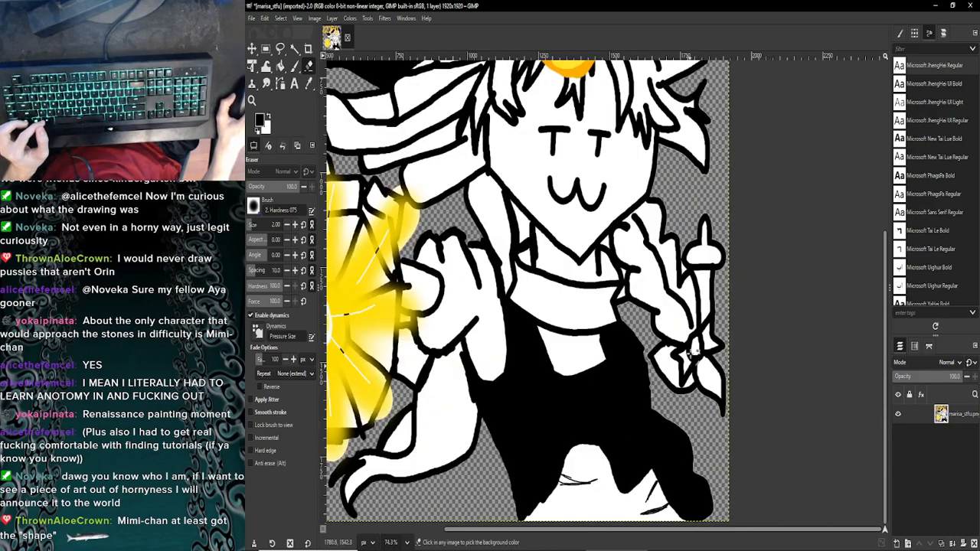
scroll(714, 224, up, 1)
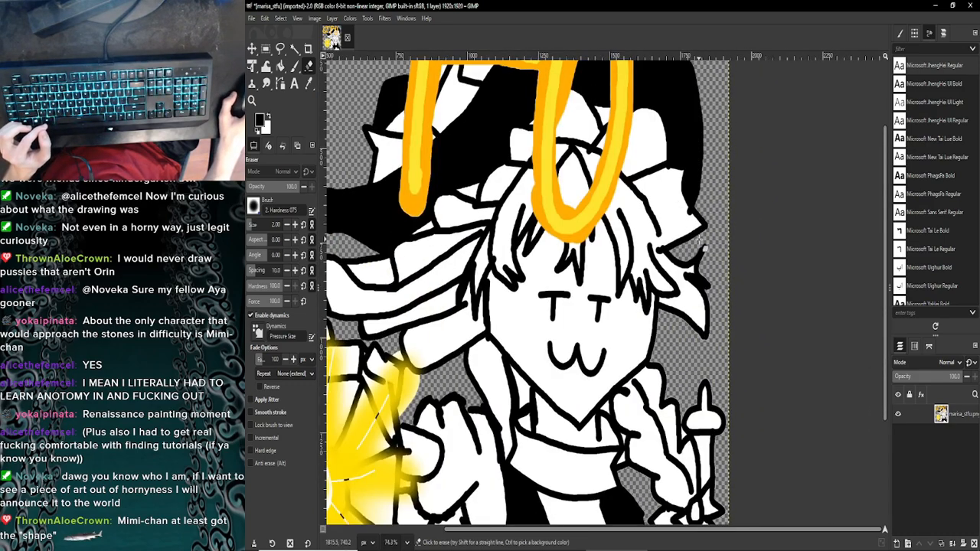
scroll(704, 285, up, 3)
scroll(685, 280, down, 4)
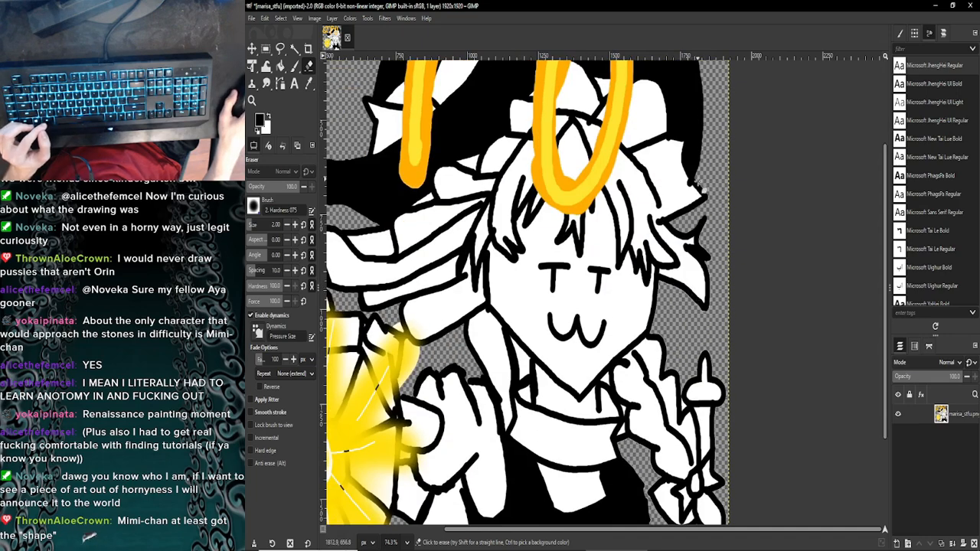
Step: Erase the white fringe along the outer slanted edge of the forked hair stroke, from just below its rounded upper tip
scroll(705, 220, up, 5)
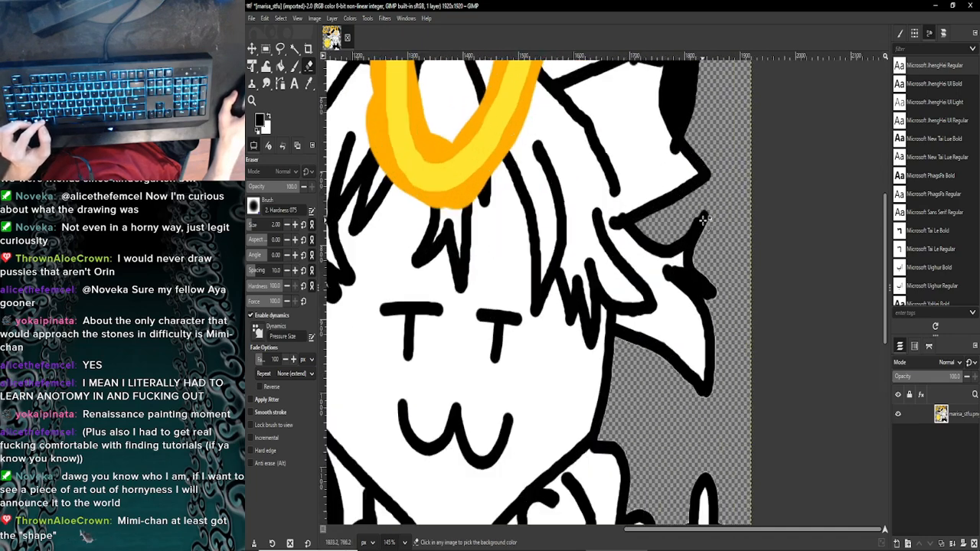
scroll(705, 220, up, 1)
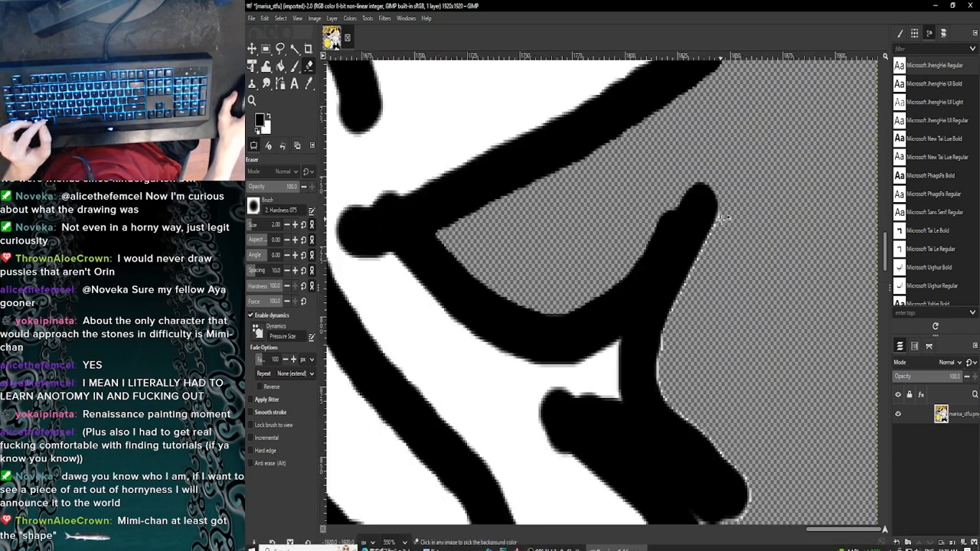
scroll(725, 218, up, 3)
scroll(722, 218, up, 2)
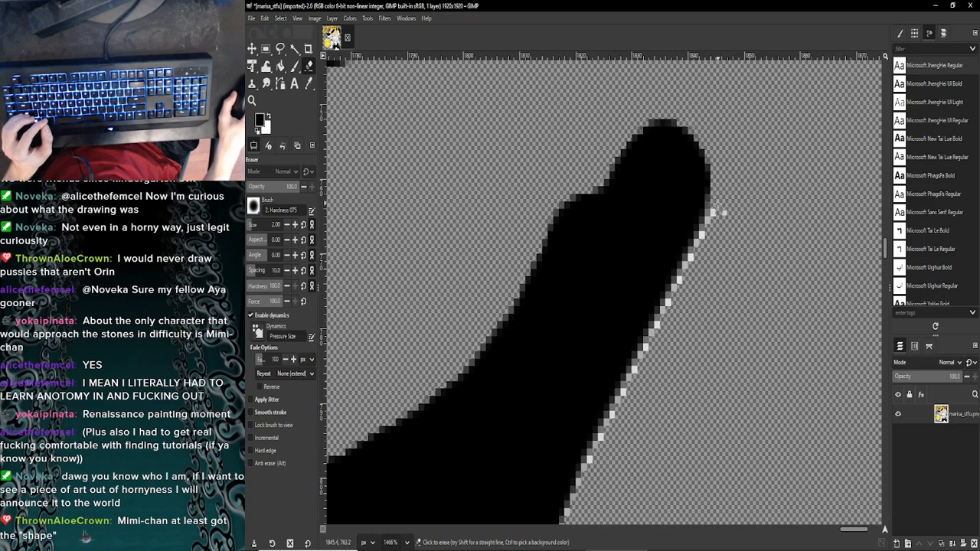
mouse_move(713, 223)
mouse_down()
mouse_move(665, 320)
mouse_move(684, 290)
mouse_up()
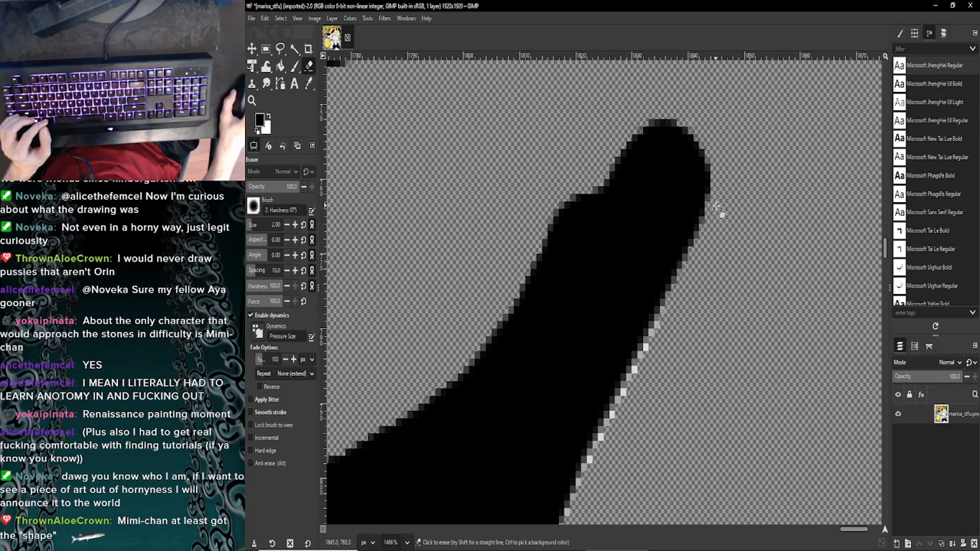
mouse_move(719, 219)
mouse_down()
mouse_move(704, 230)
mouse_move(647, 355)
mouse_move(616, 375)
mouse_up()
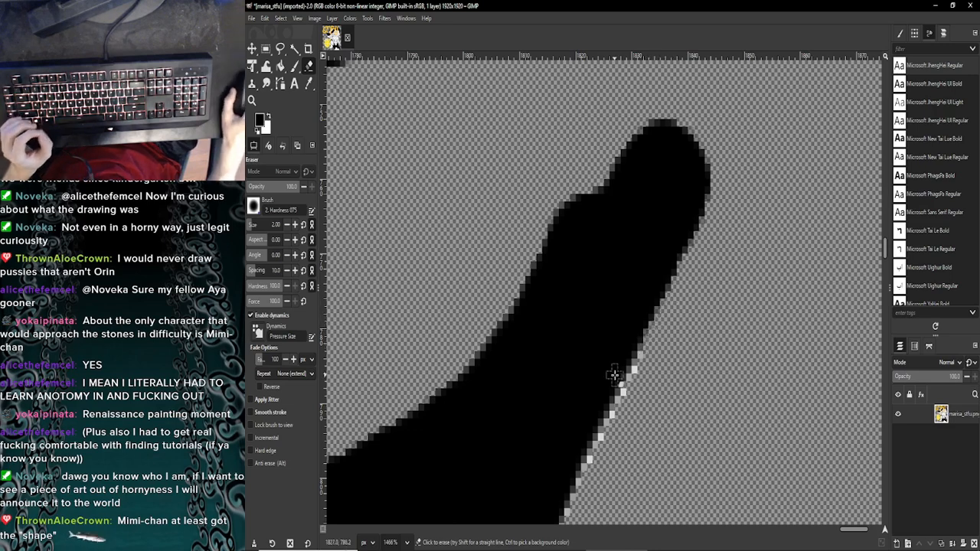
Step: Erase the fringe along the middle of the hair stroke's outer slanted edge
scroll(612, 375, down, 1)
scroll(612, 371, down, 1)
scroll(608, 340, down, 2)
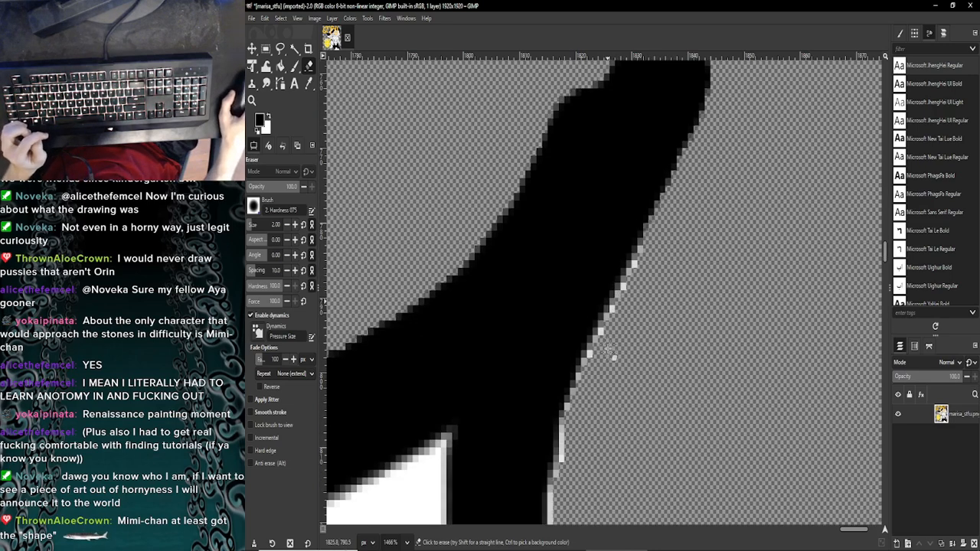
scroll(609, 350, up, 1)
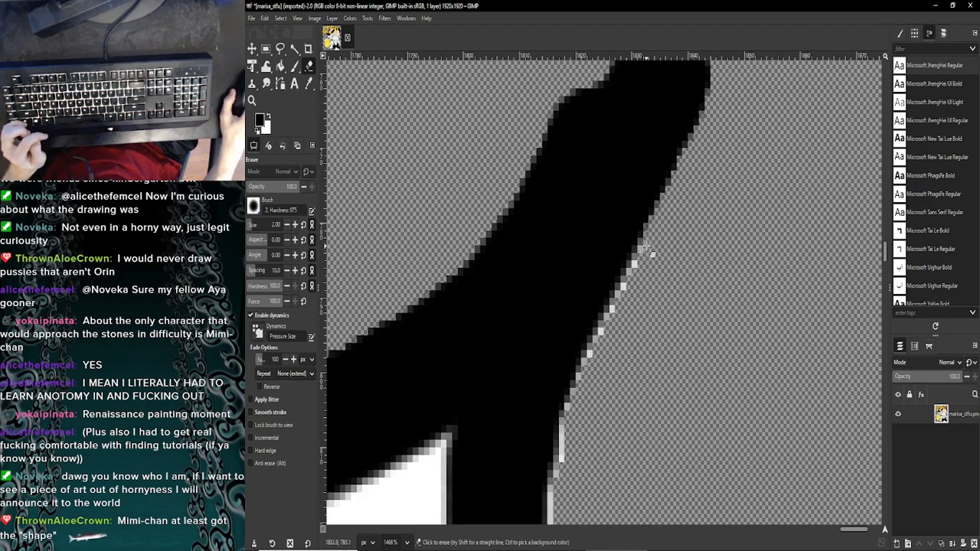
mouse_move(631, 283)
mouse_down()
mouse_move(609, 341)
mouse_move(612, 331)
mouse_up()
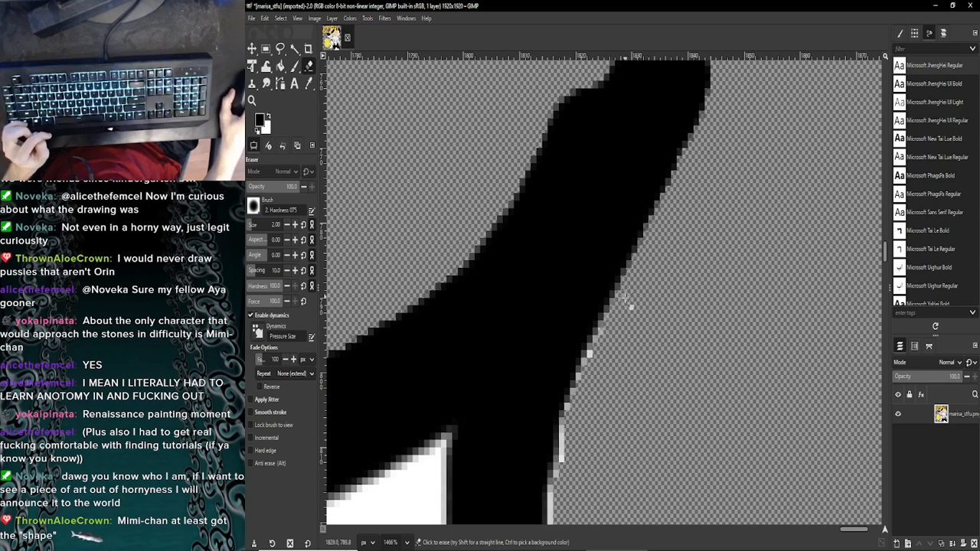
scroll(651, 249, down, 1)
scroll(612, 310, down, 3)
mouse_move(616, 233)
mouse_down()
mouse_move(578, 305)
mouse_move(568, 358)
mouse_up()
key(ctrl+z)
drag(614, 250, 567, 356)
key(ctrl+z)
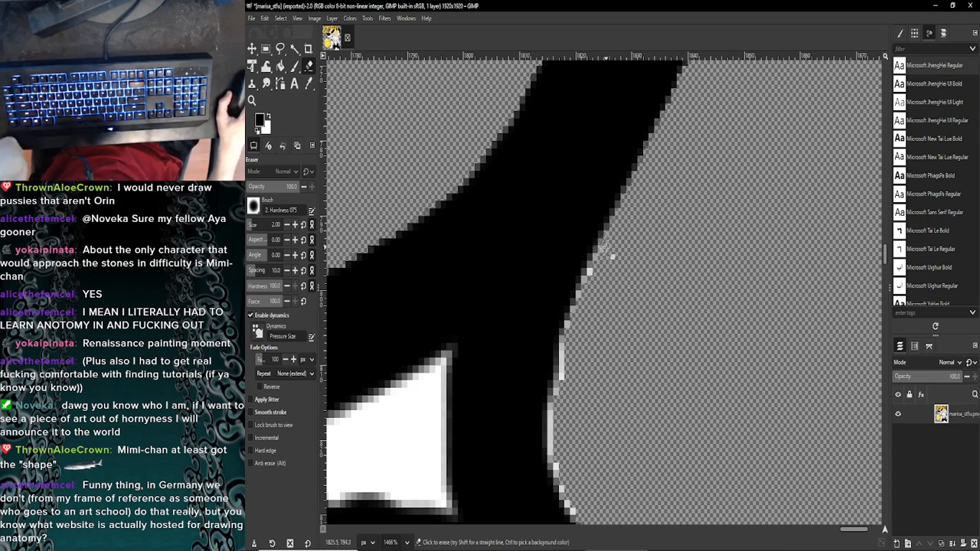
Step: Erase the fringe along the lowest part of the slanted outer edge and into the start of the inward bend
drag(609, 249, 575, 327)
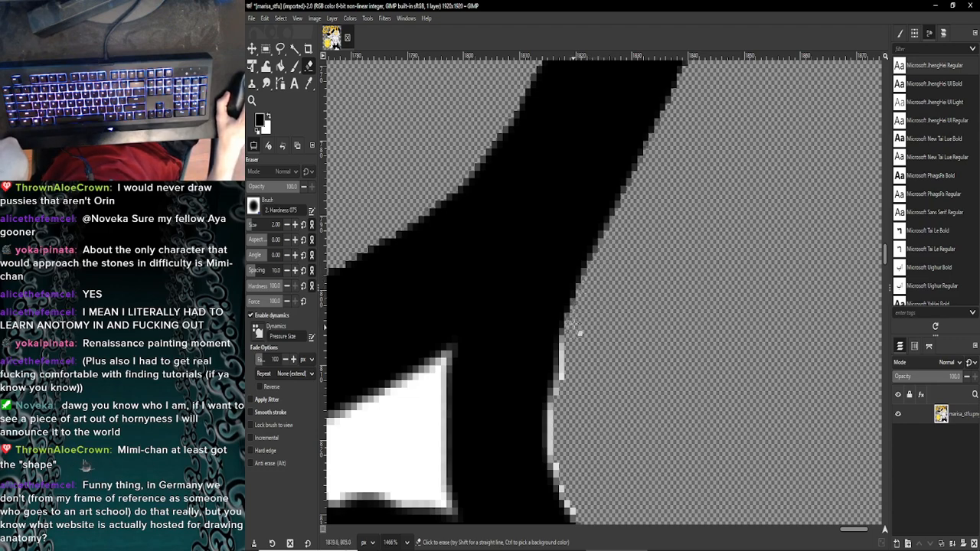
scroll(572, 325, down, 2)
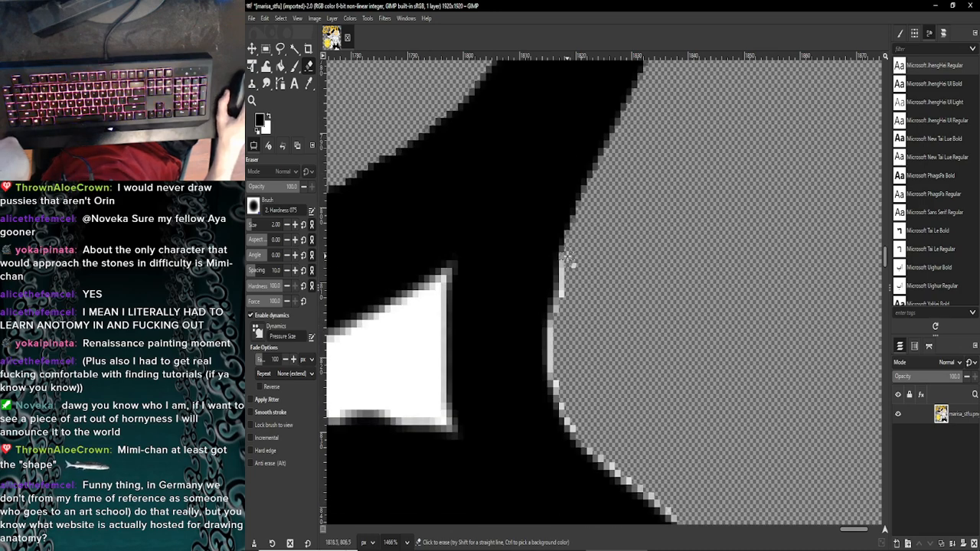
drag(568, 260, 570, 290)
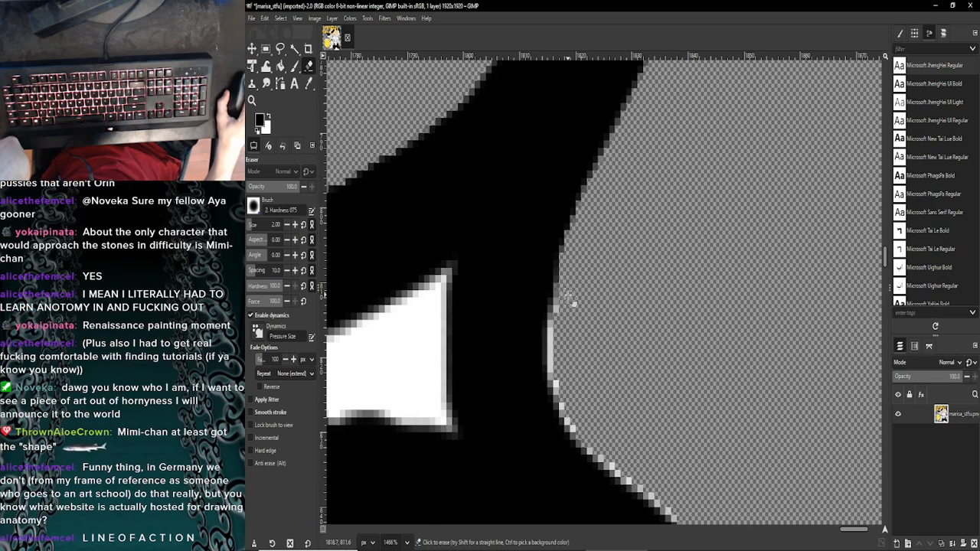
Step: Erase the fringe along the innermost, nearly vertical section of the bend beside the small white gap
scroll(571, 300, down, 1)
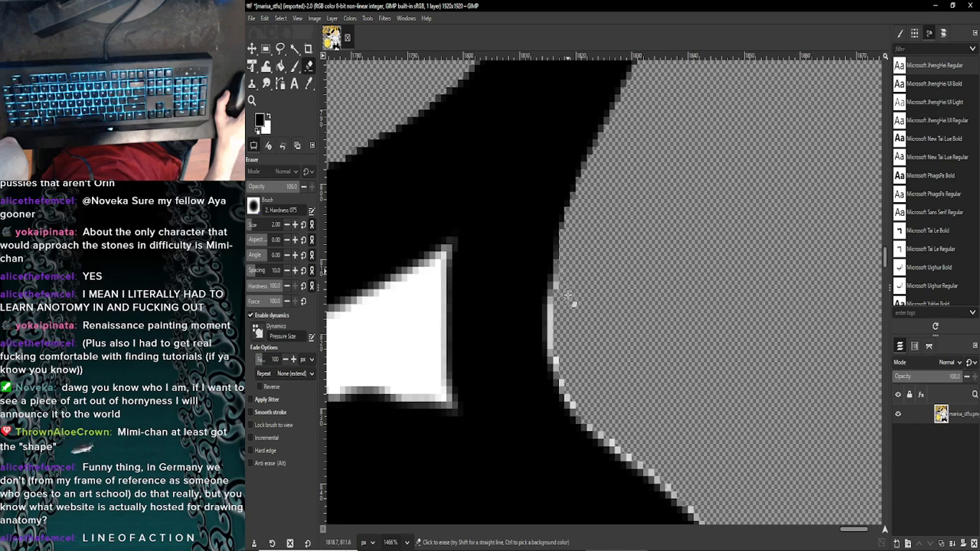
scroll(570, 301, down, 1)
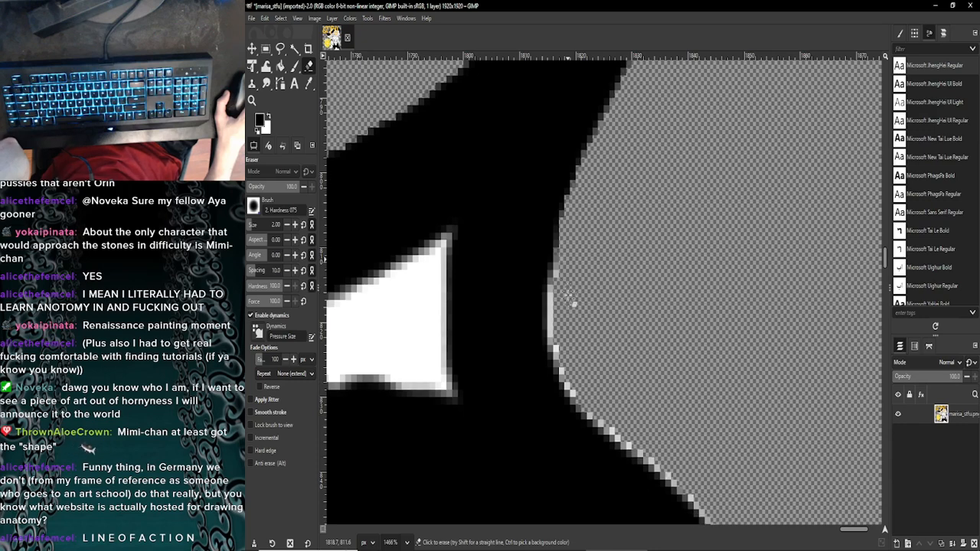
scroll(570, 300, up, 1)
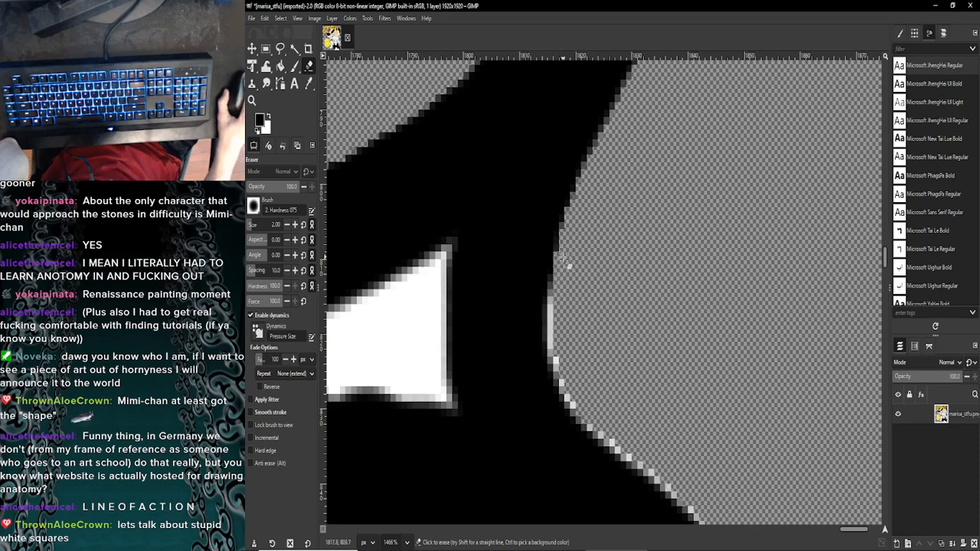
scroll(562, 252, down, 2)
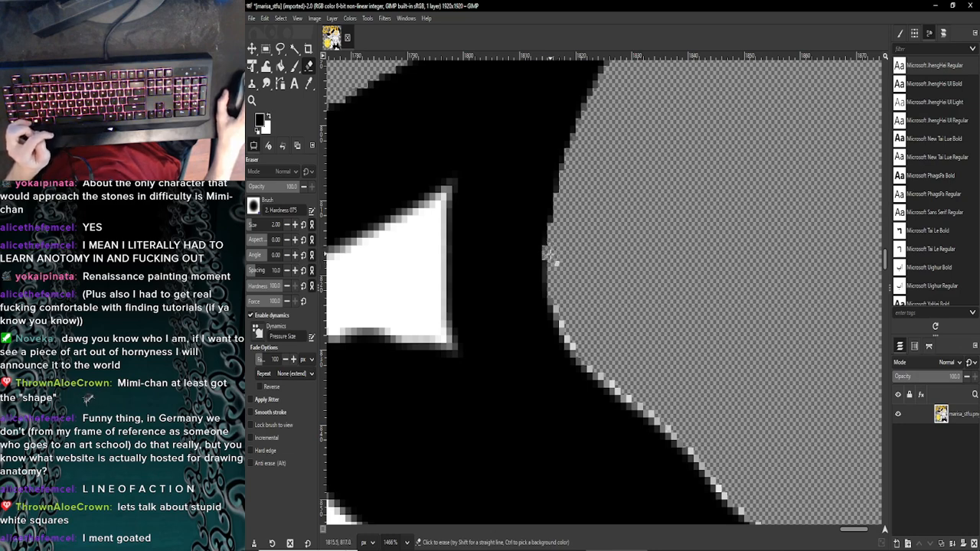
Step: Erase the fringe around the lower curve of the bend and along the diagonal edge towards the stroke's rounded lower end
scroll(555, 268, down, 1)
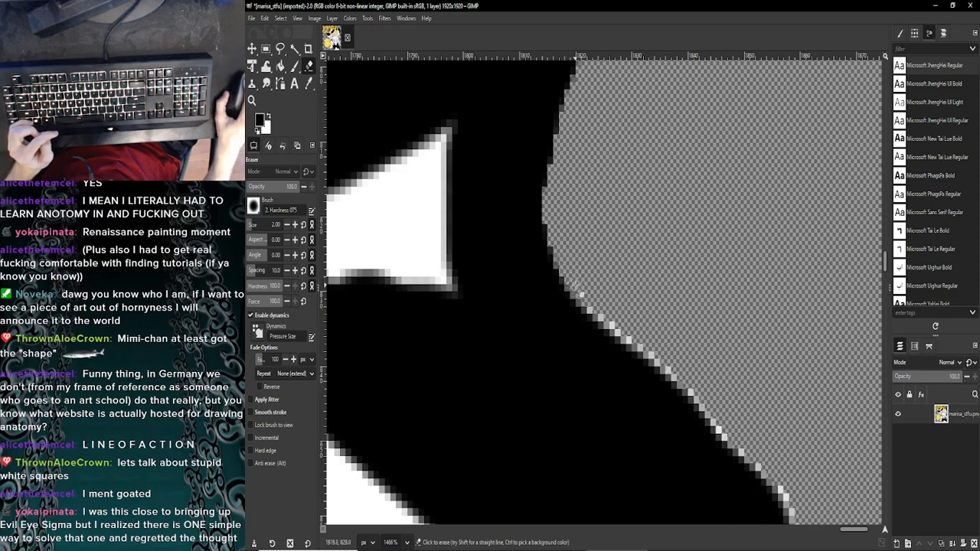
scroll(597, 301, down, 3)
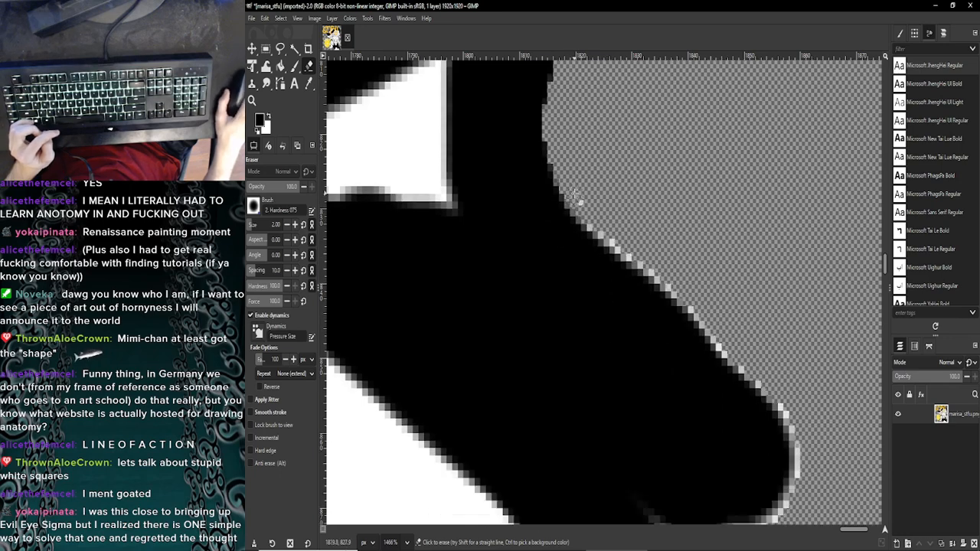
mouse_move(574, 203)
mouse_down()
mouse_move(624, 256)
mouse_move(662, 271)
mouse_up()
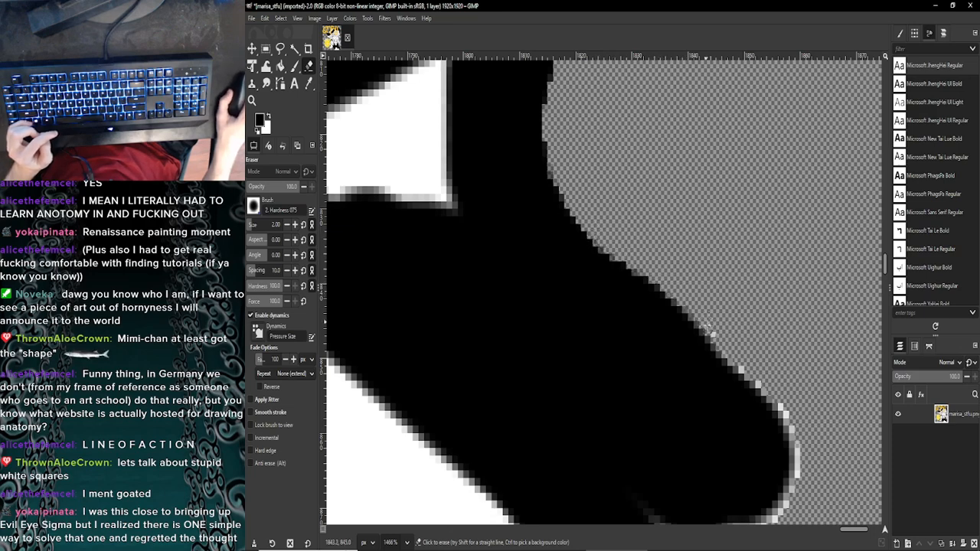
Step: Erase the light fringe pixels along the upper edge and around the rounded tip of the black outline
scroll(823, 433, down, 1)
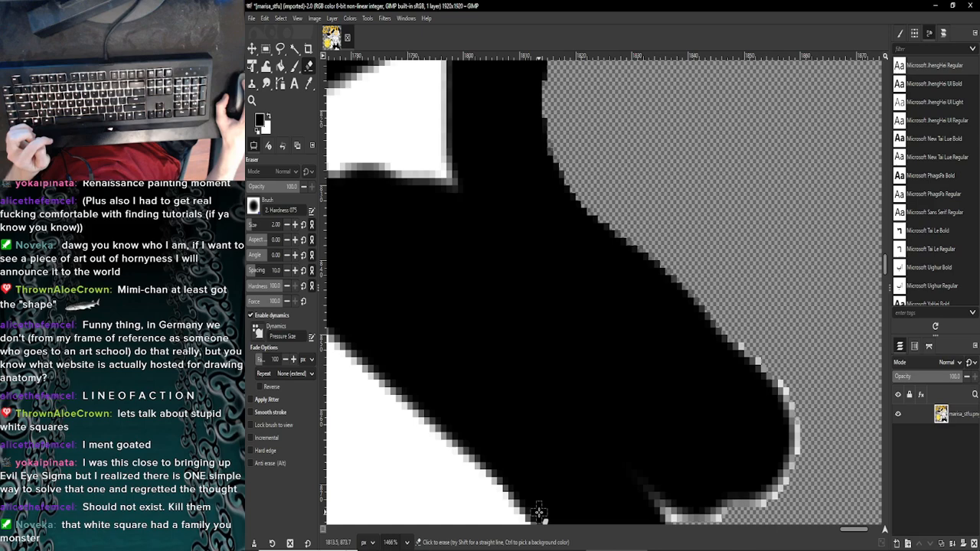
drag(849, 532, 857, 532)
scroll(632, 356, down, 3)
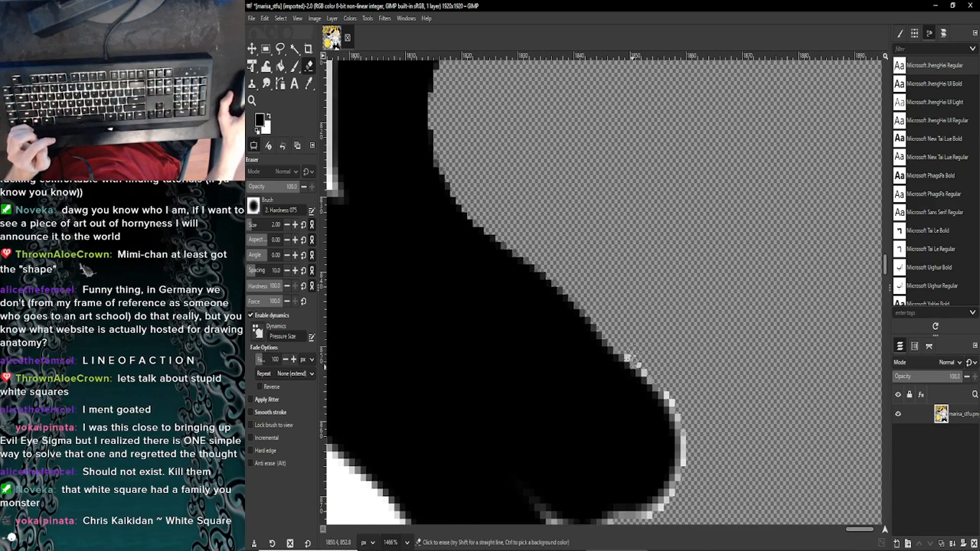
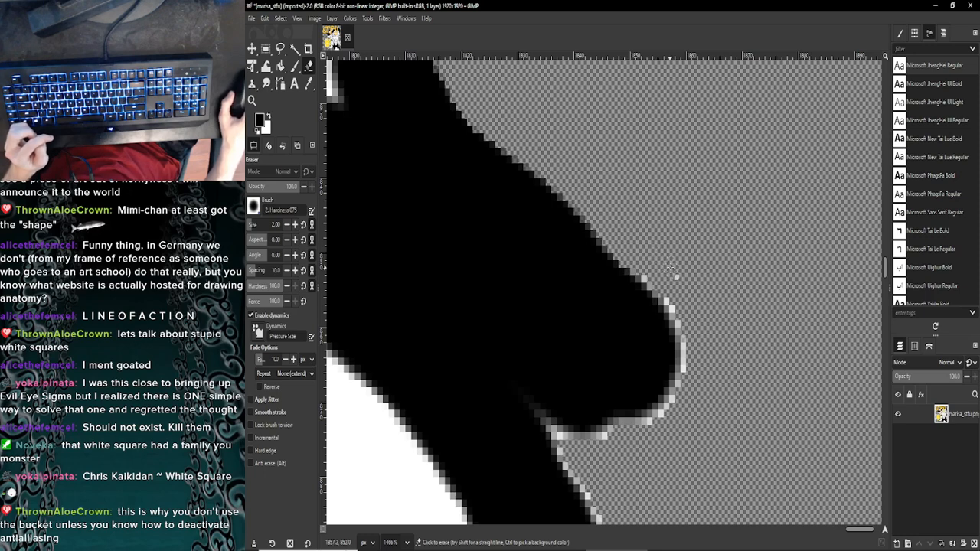
mouse_move(637, 270)
mouse_down()
mouse_move(682, 316)
mouse_move(694, 395)
mouse_up()
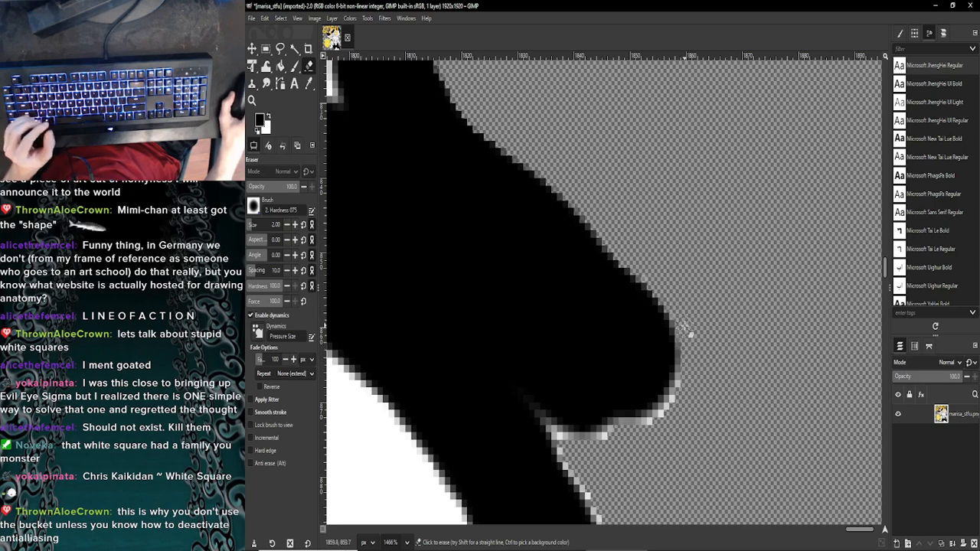
mouse_move(685, 331)
mouse_down()
mouse_move(684, 392)
mouse_move(688, 345)
mouse_move(641, 268)
mouse_up()
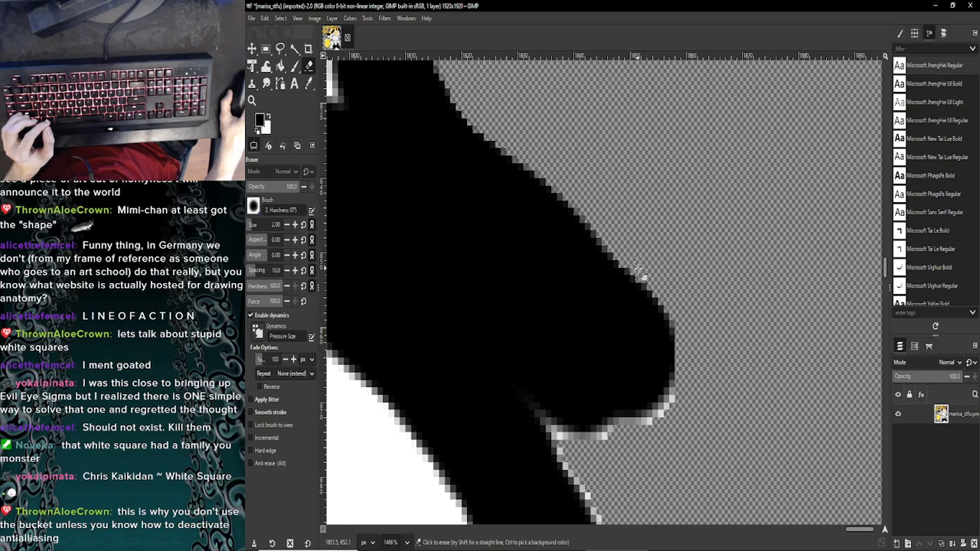
scroll(659, 287, down, 3)
mouse_move(674, 307)
mouse_down()
mouse_move(614, 343)
mouse_move(636, 343)
mouse_move(660, 327)
mouse_move(680, 285)
mouse_move(646, 329)
mouse_up()
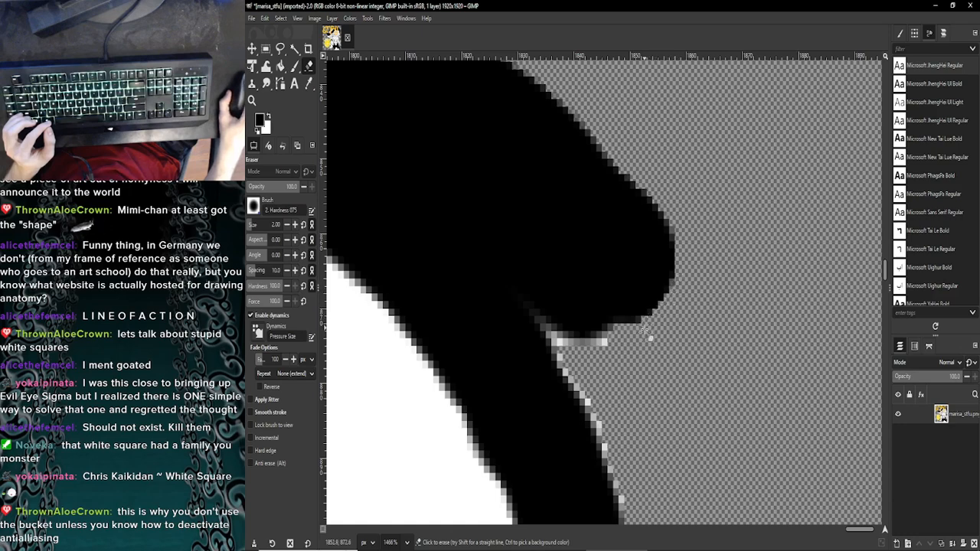
scroll(643, 343, down, 2)
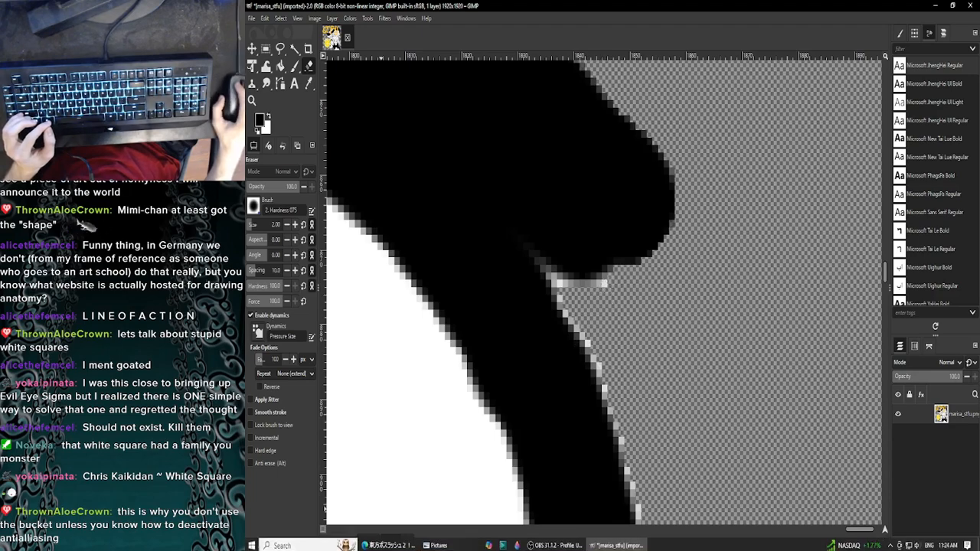
click(386, 544)
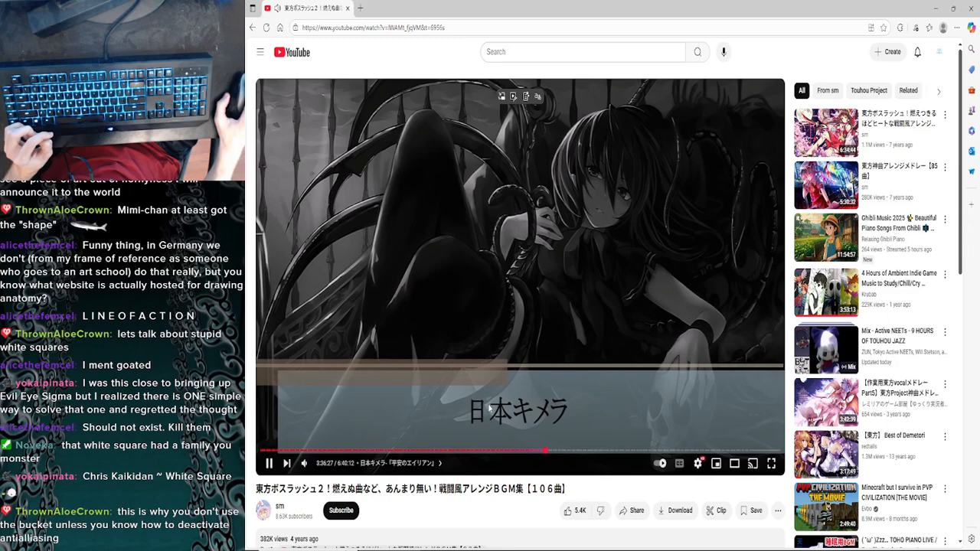
click(935, 9)
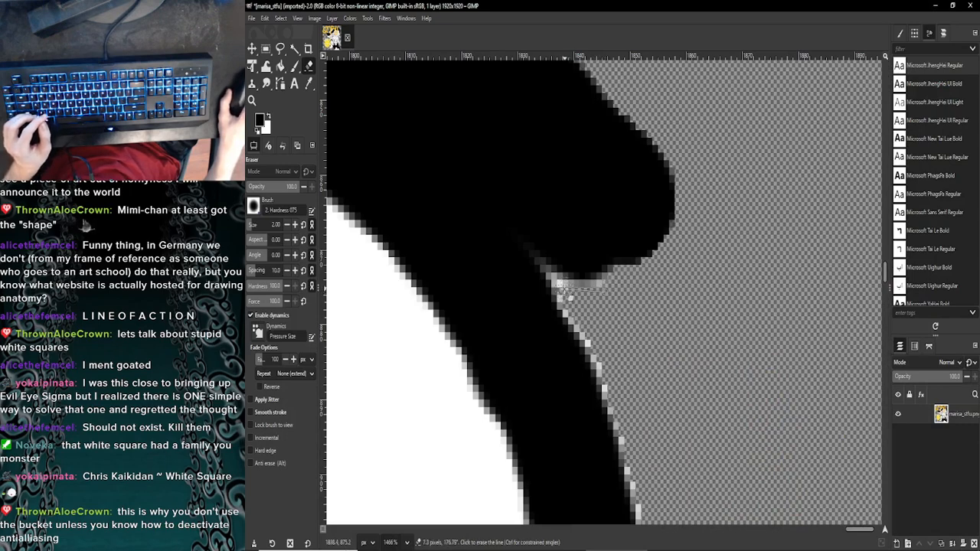
Step: Erase the straight light strip beneath the rounded tip, up to where it meets the lower curve
shift+click(559, 286)
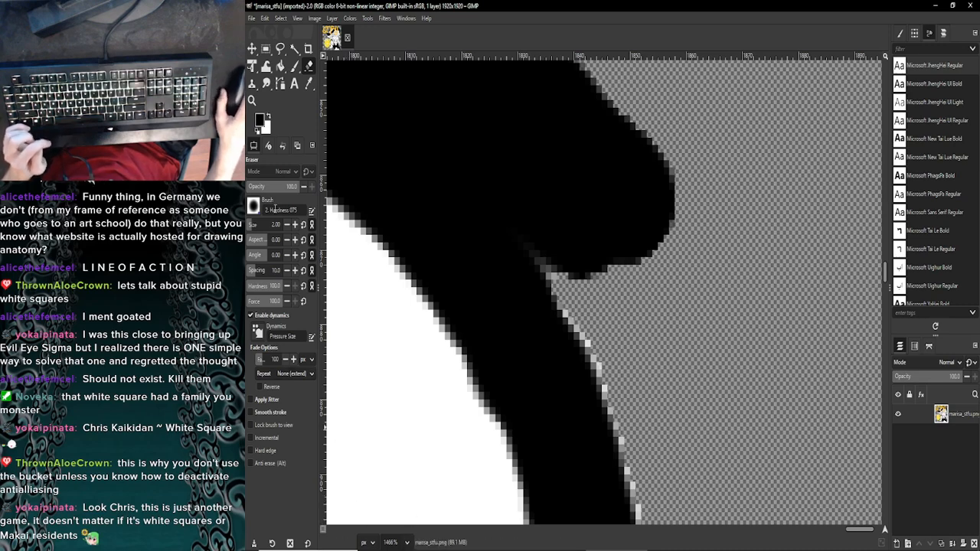
click(287, 224)
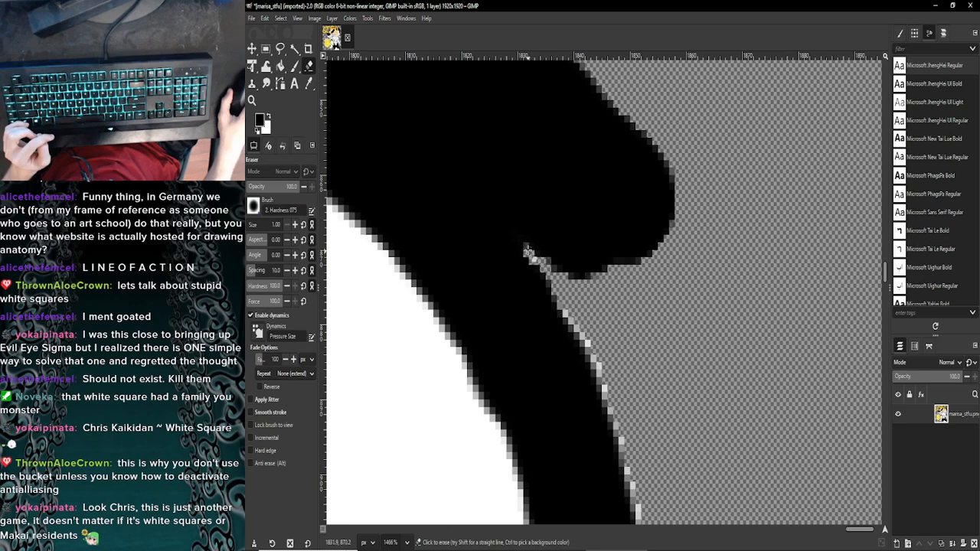
scroll(648, 383, down, 5)
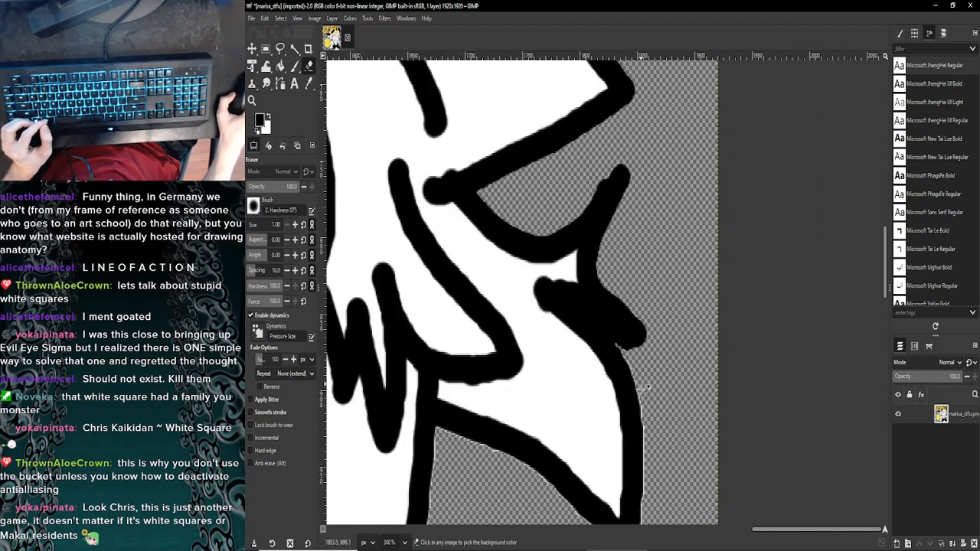
scroll(648, 383, down, 5)
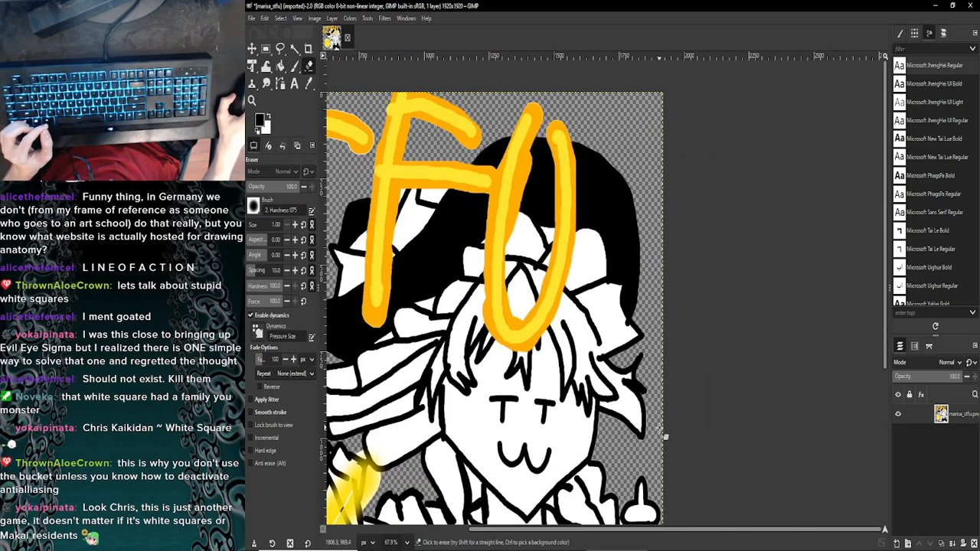
scroll(645, 392, up, 1)
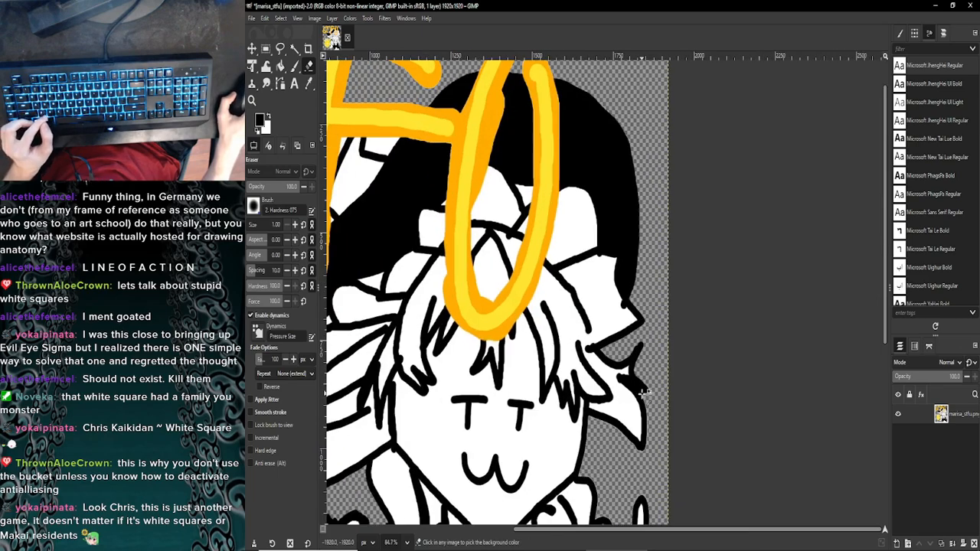
scroll(645, 393, up, 8)
scroll(643, 416, up, 1)
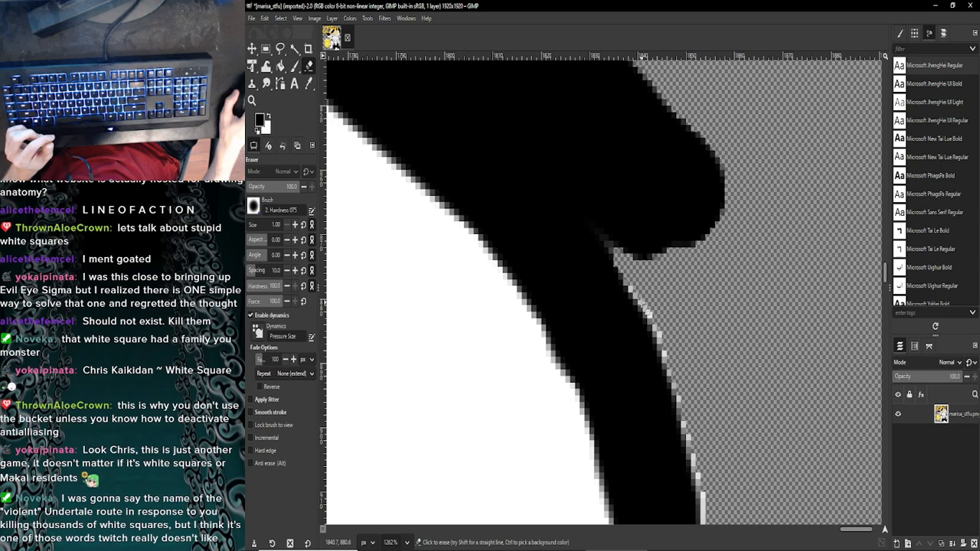
key(ctrl+z)
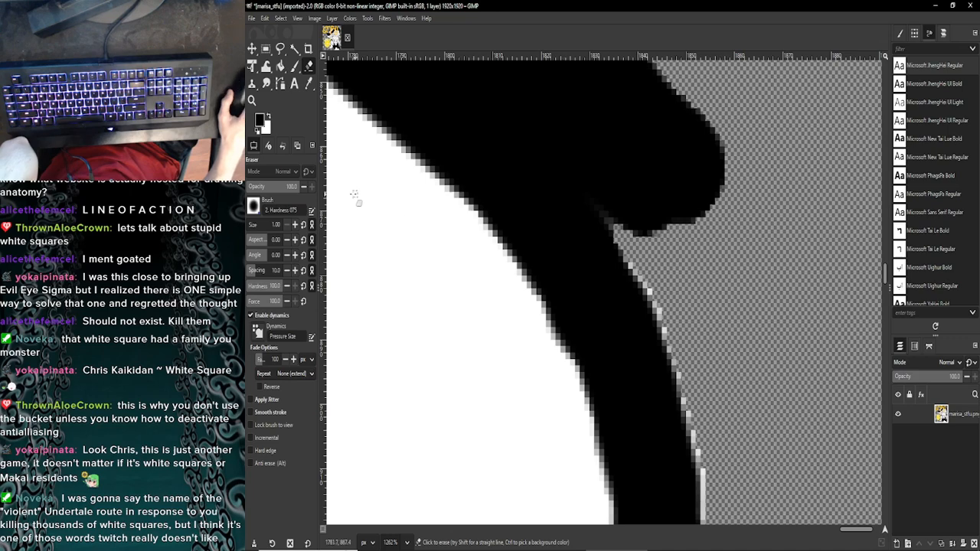
Step: Set the eraser size to 2 and erase the light fringe along the outline's outer curve below the rounded tip
click(295, 224)
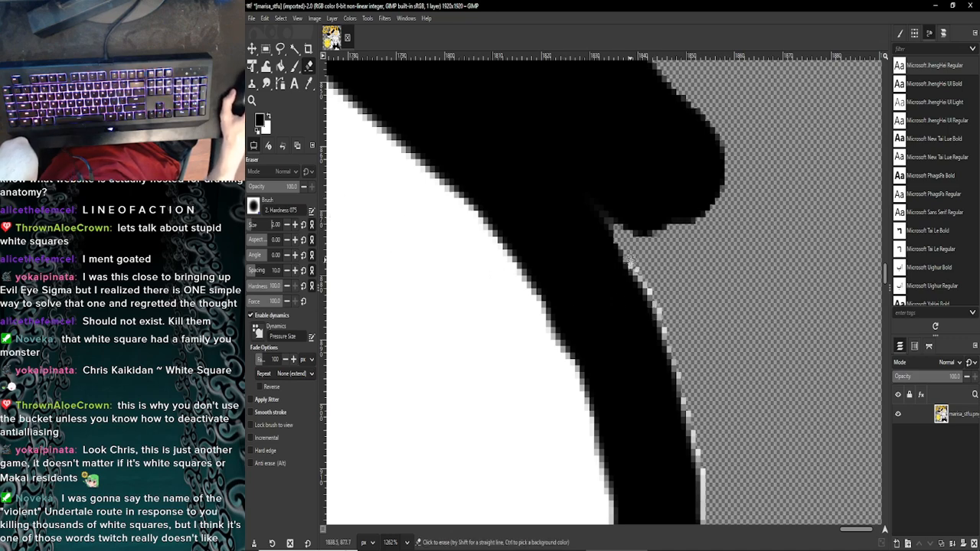
drag(630, 261, 663, 320)
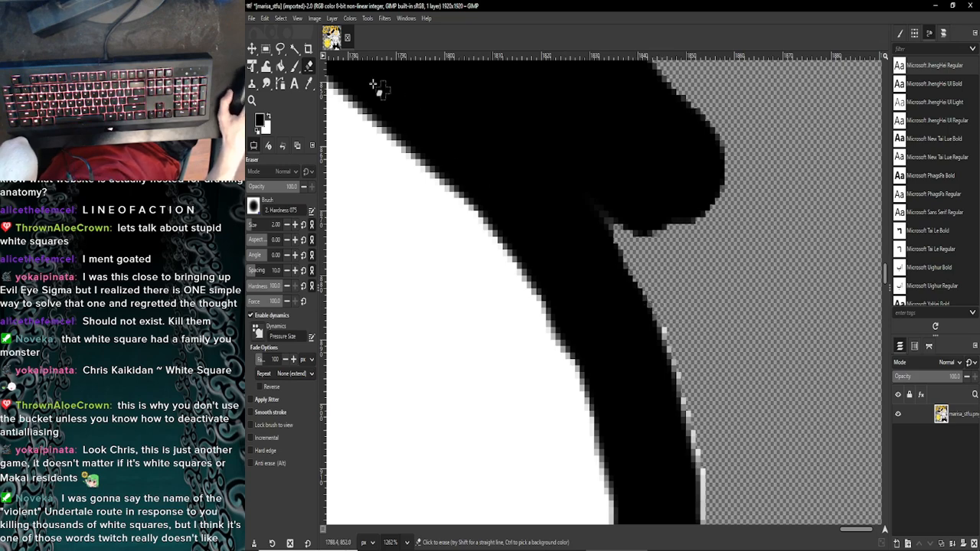
scroll(673, 278, down, 2)
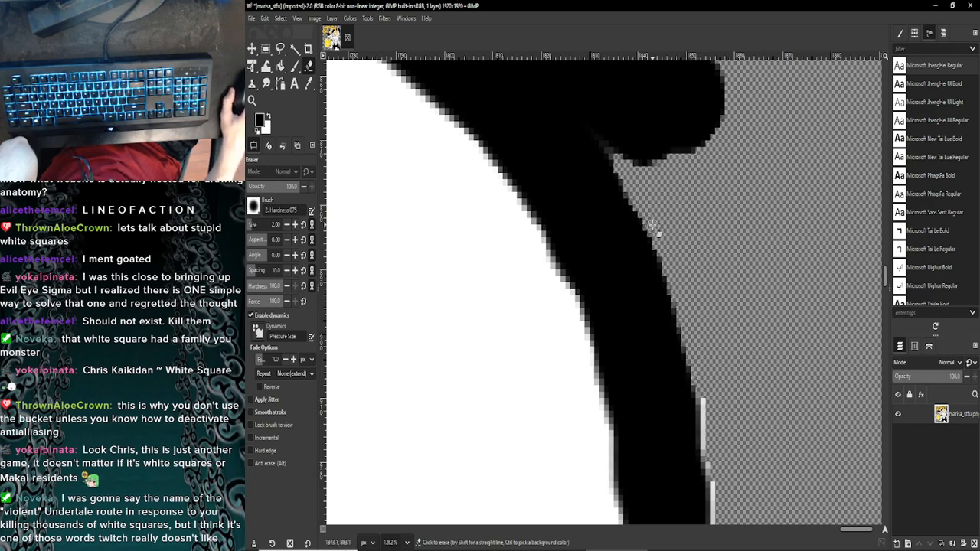
scroll(708, 271, down, 3)
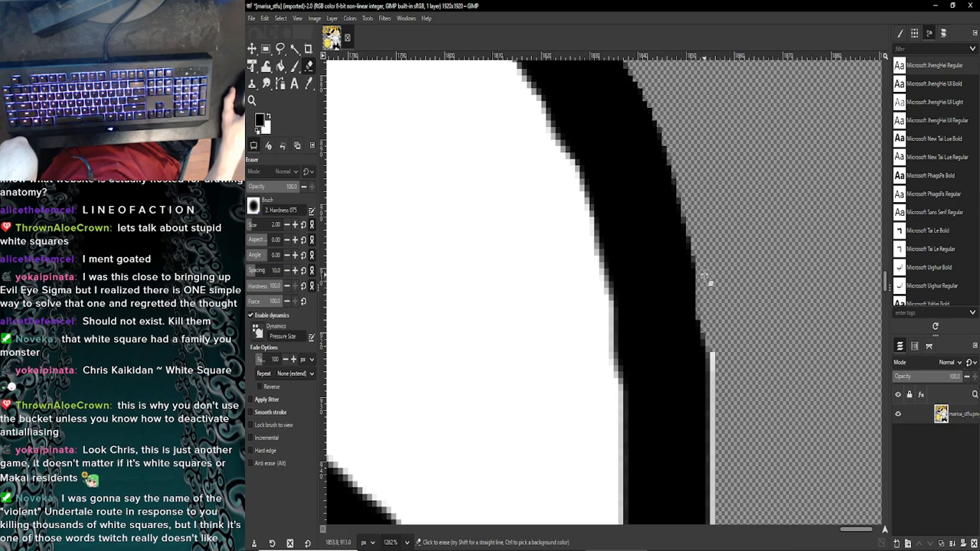
Step: Erase the long vertical light strip along the straight outer edge of the outline in one straight line
scroll(705, 275, down, 3)
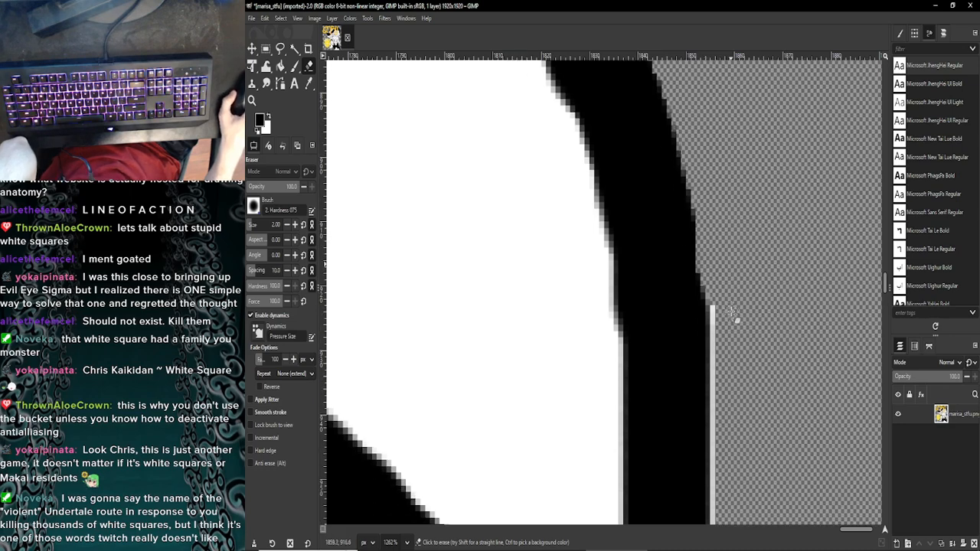
scroll(731, 312, down, 4)
scroll(732, 317, up, 3)
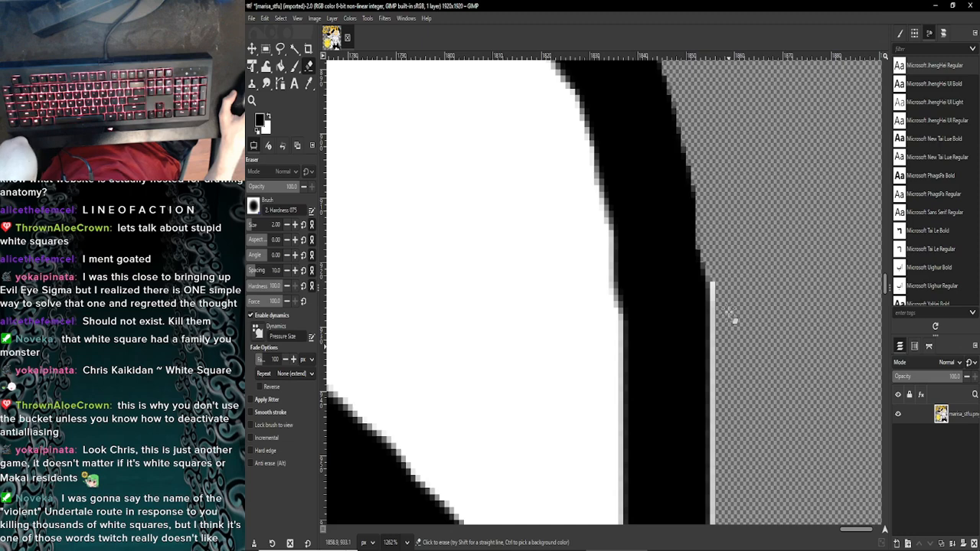
scroll(732, 320, up, 5)
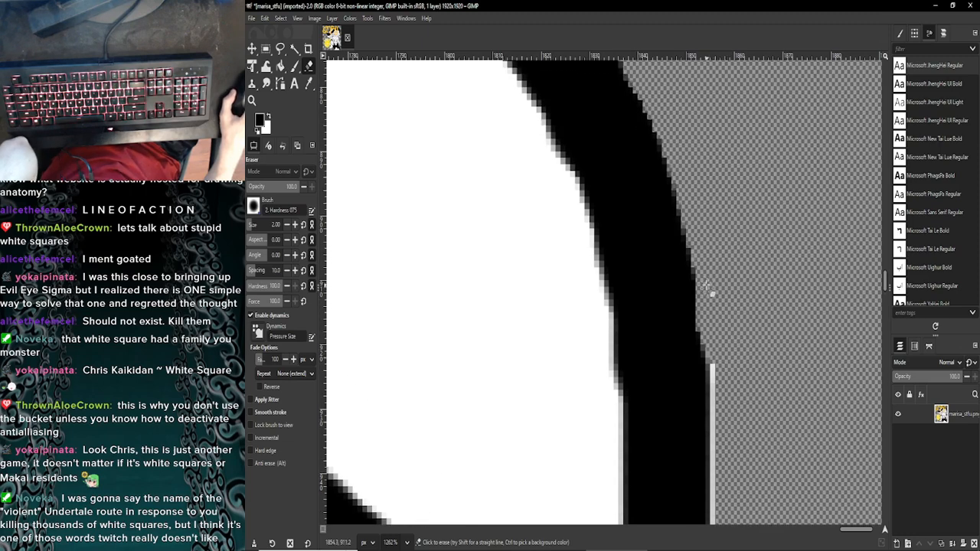
scroll(762, 314, down, 9)
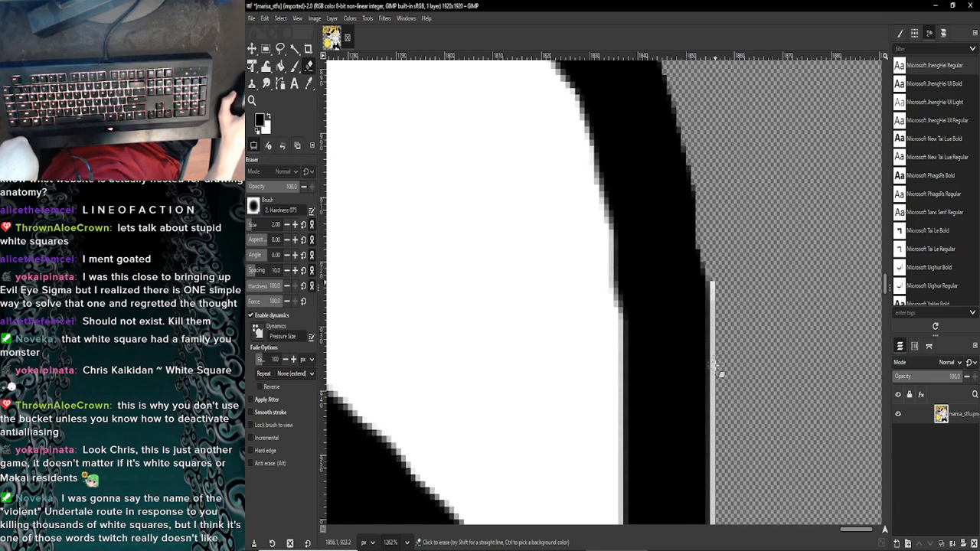
scroll(717, 310, down, 2)
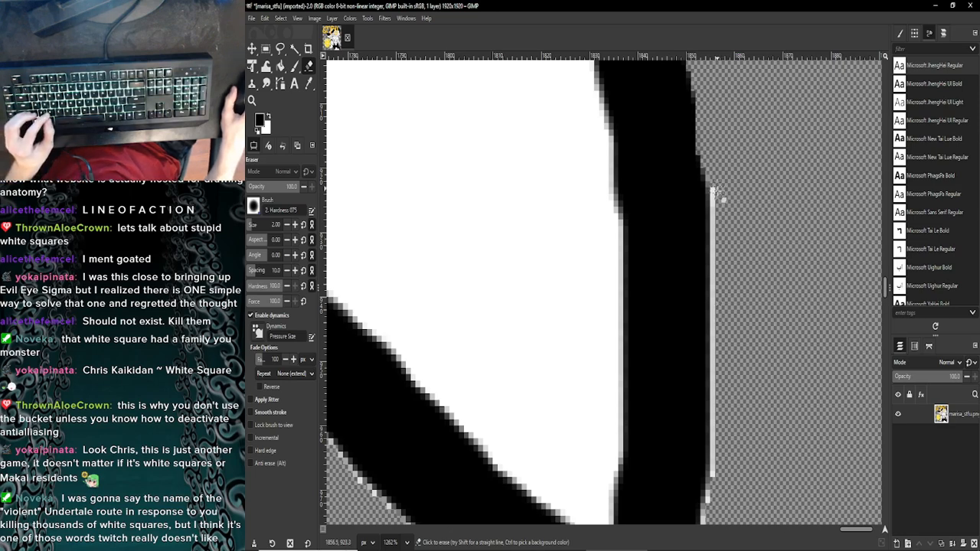
shift+click(715, 474)
scroll(720, 478, down, 2)
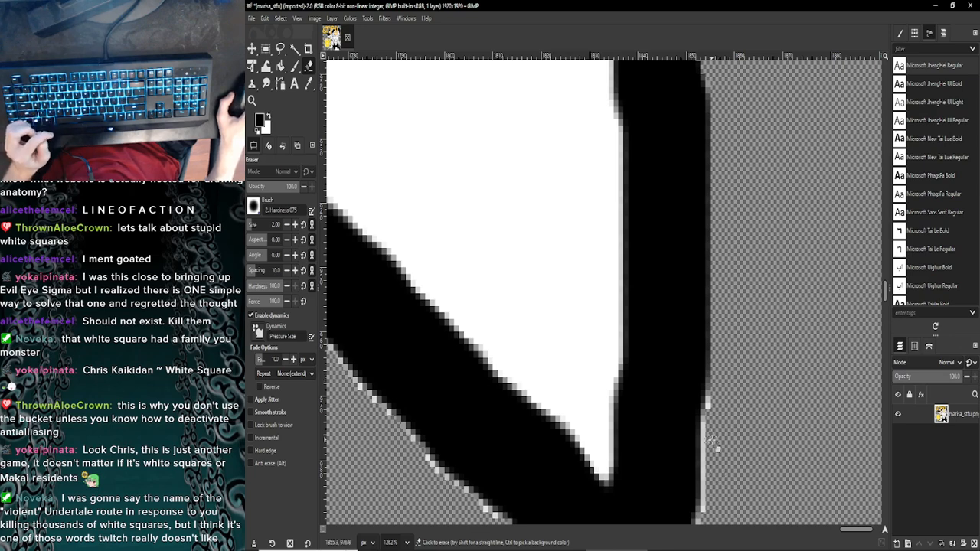
Step: Erase the light strips on the outer edge of the outline just above its rounded lower end with straight eraser lines
scroll(712, 443, down, 2)
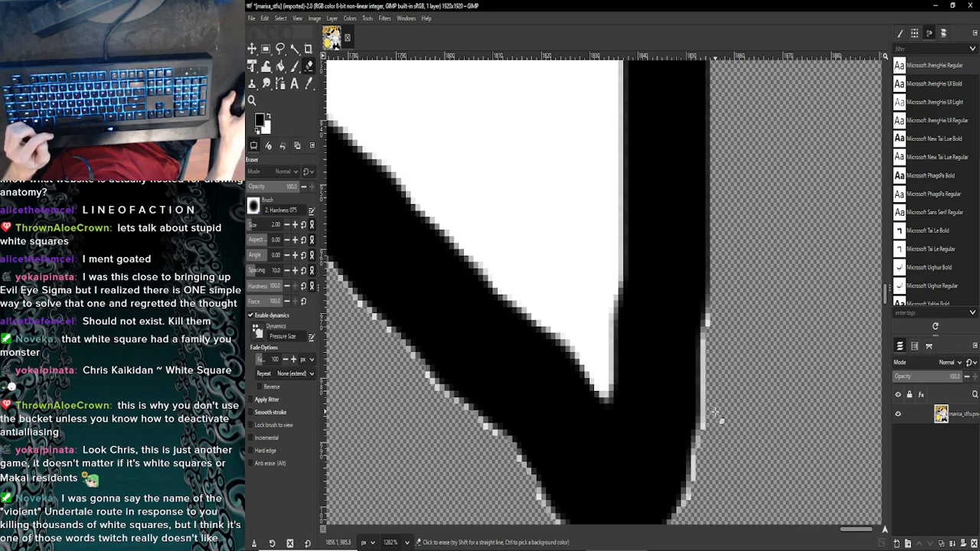
scroll(712, 443, down, 2)
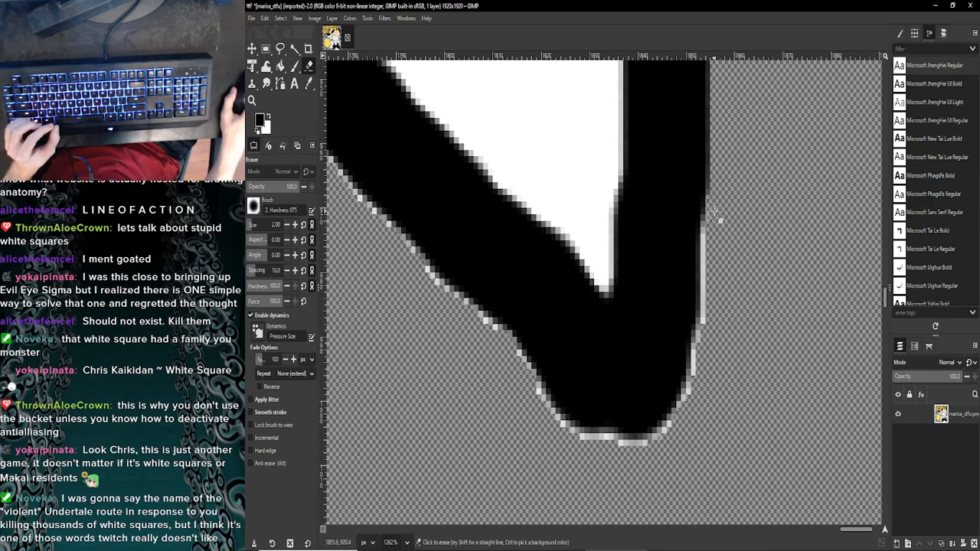
scroll(712, 214, up, 1)
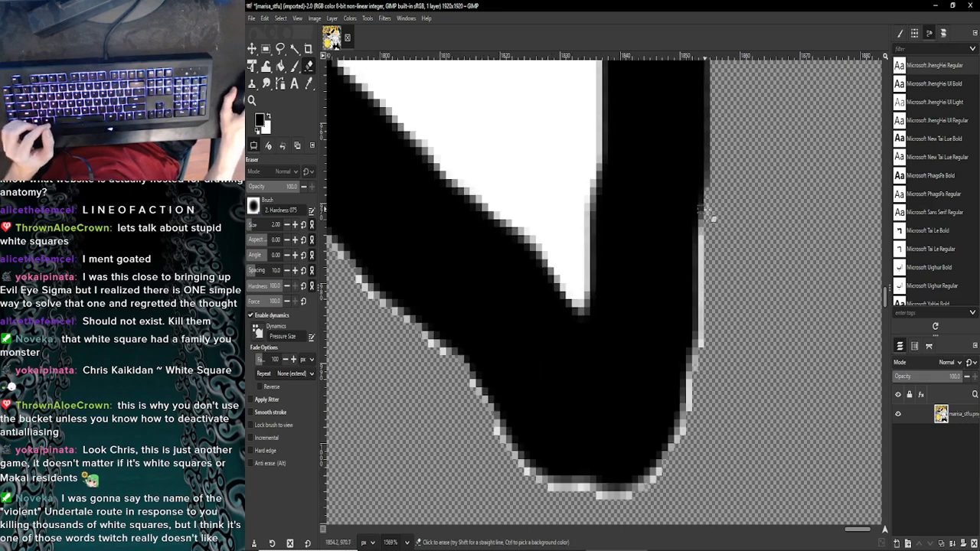
shift+click(704, 345)
scroll(704, 344, down, 3)
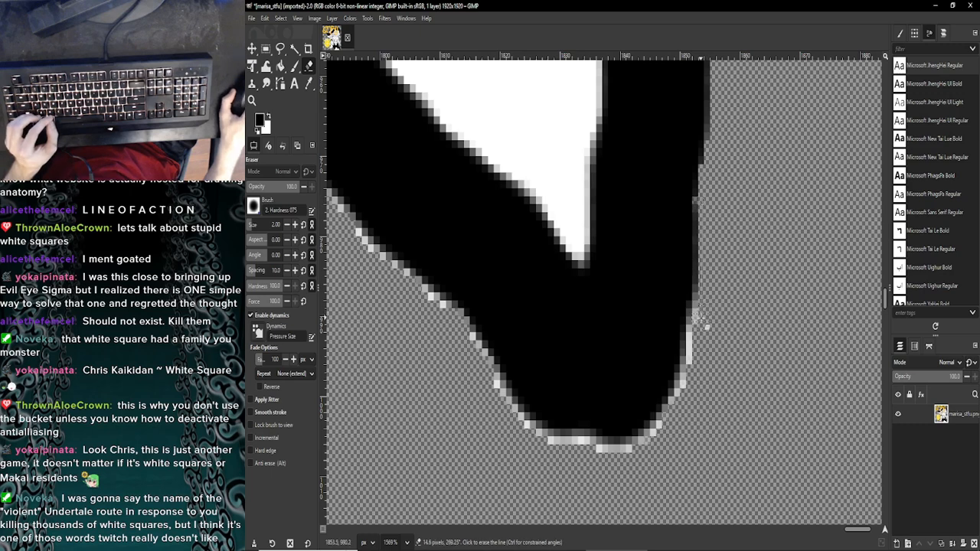
shift+click(699, 322)
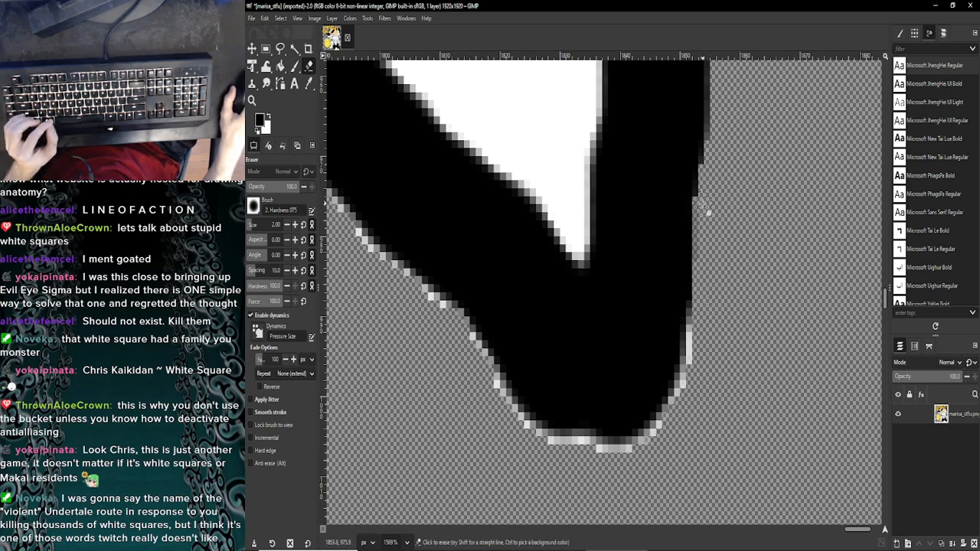
Step: Erase the remaining light strips down the outline's outer edge to where the rounded lower end begins, using straight eraser lines
scroll(707, 220, down, 3)
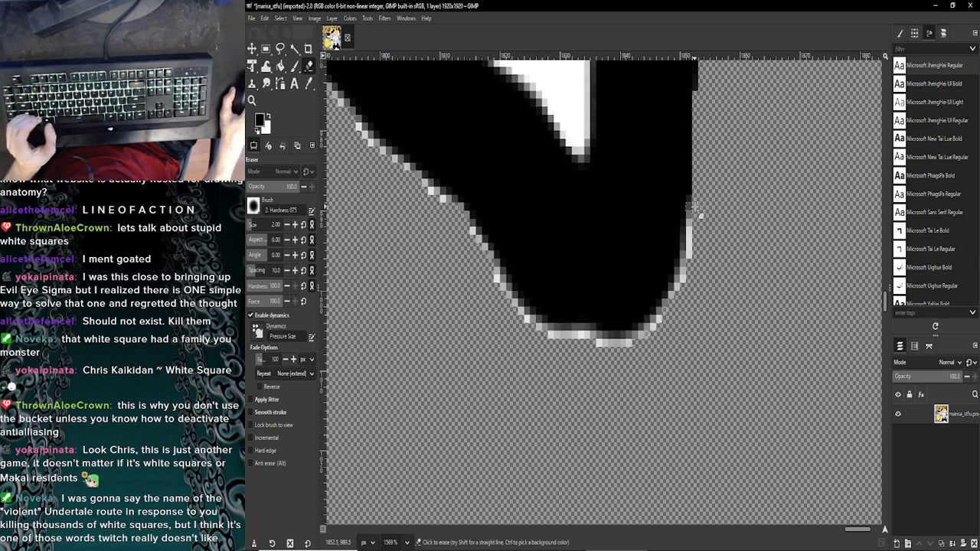
shift+click(698, 262)
scroll(701, 267, down, 1)
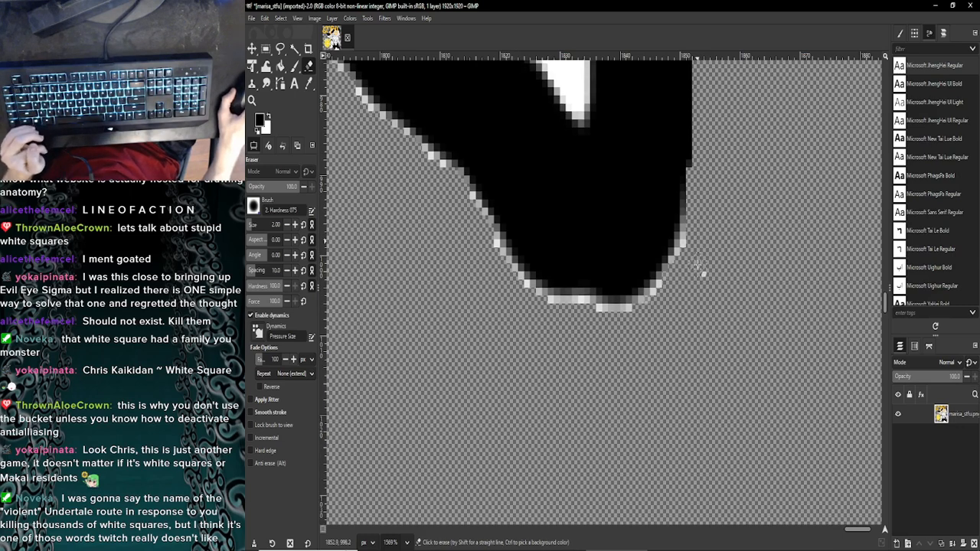
scroll(699, 268, down, 1)
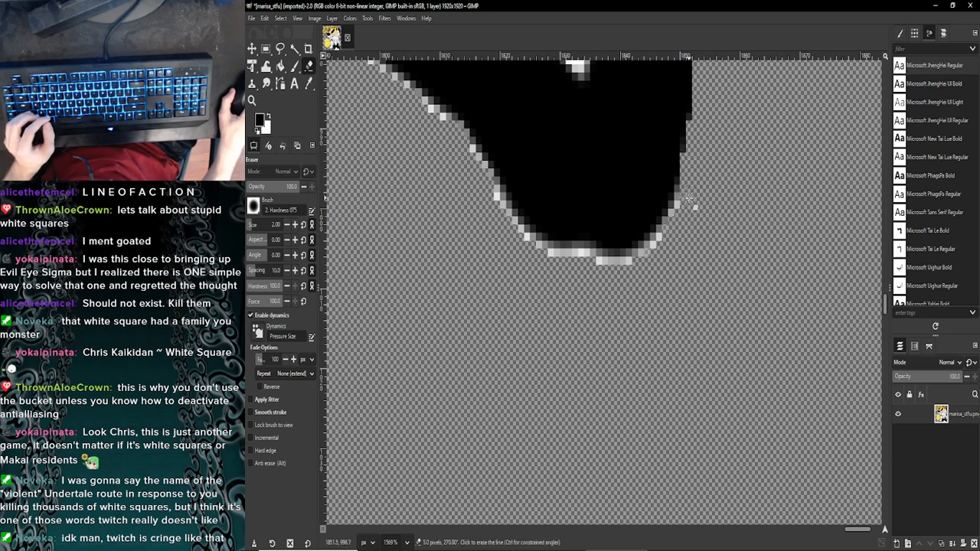
Step: Erase the light fringe around the outer curve of the rounded lower end and along its flat bottom
scroll(697, 225, down, 1)
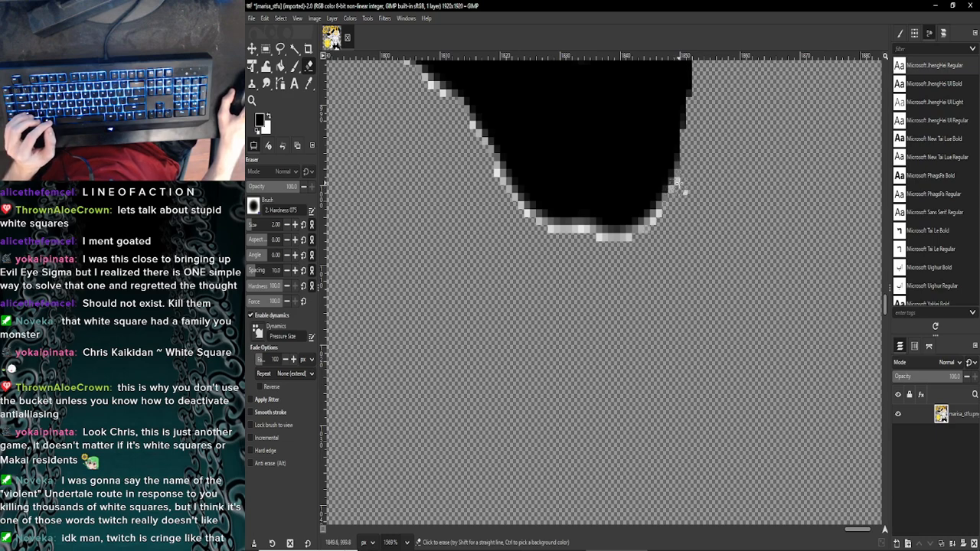
mouse_move(687, 182)
mouse_down()
mouse_move(667, 228)
mouse_move(632, 250)
mouse_move(598, 246)
mouse_move(615, 247)
mouse_up()
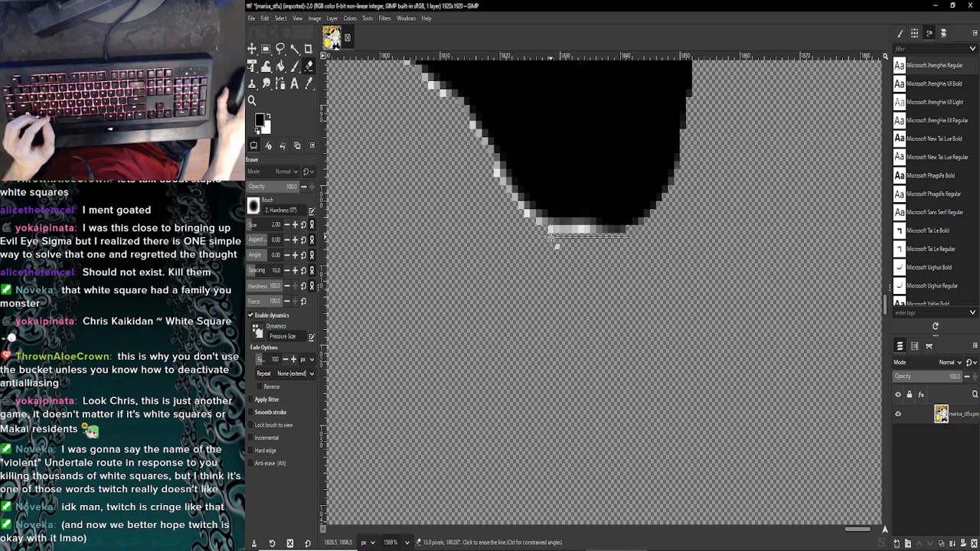
shift+click(557, 245)
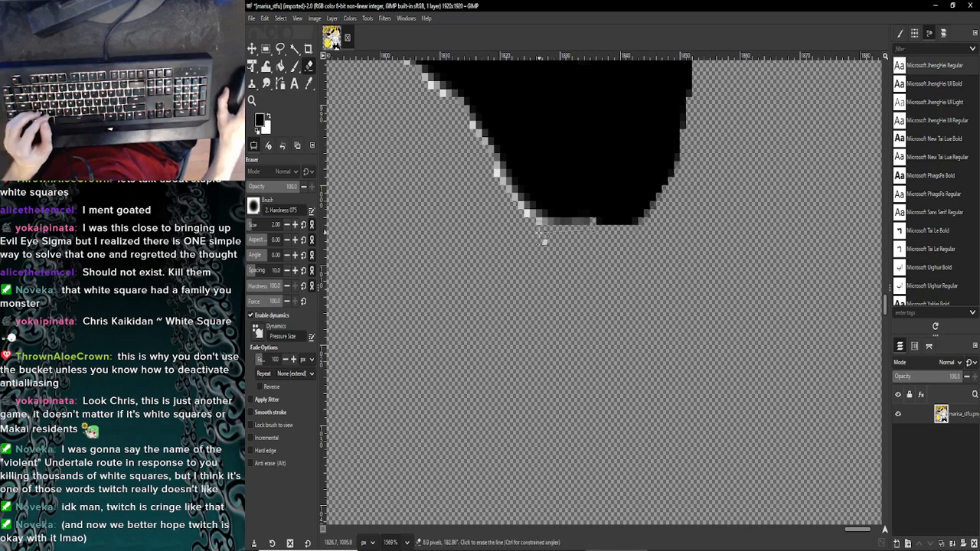
shift+click(539, 224)
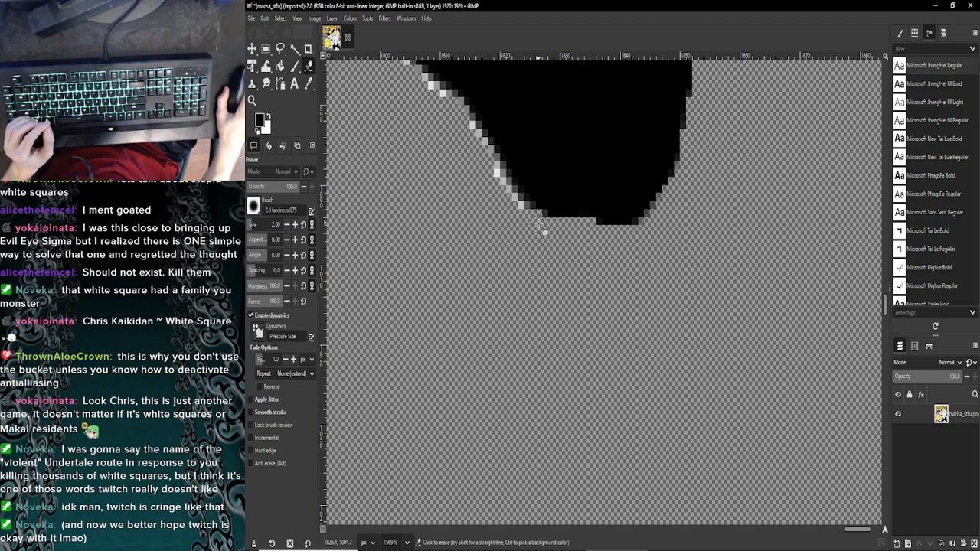
Step: Erase the light fringe on the steep slanted edge rising from the other side of the rounded end
scroll(528, 353, up, 2)
scroll(490, 353, up, 1)
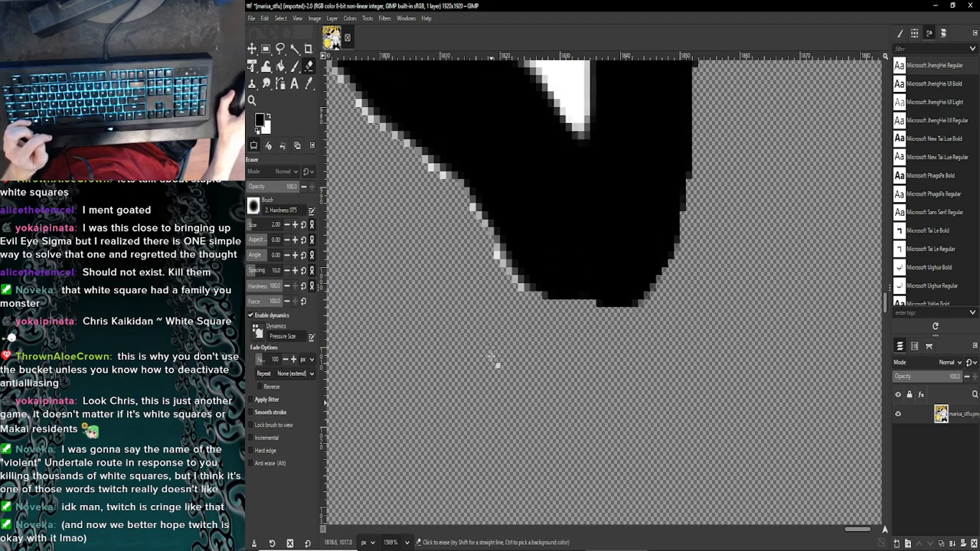
scroll(494, 361, up, 3)
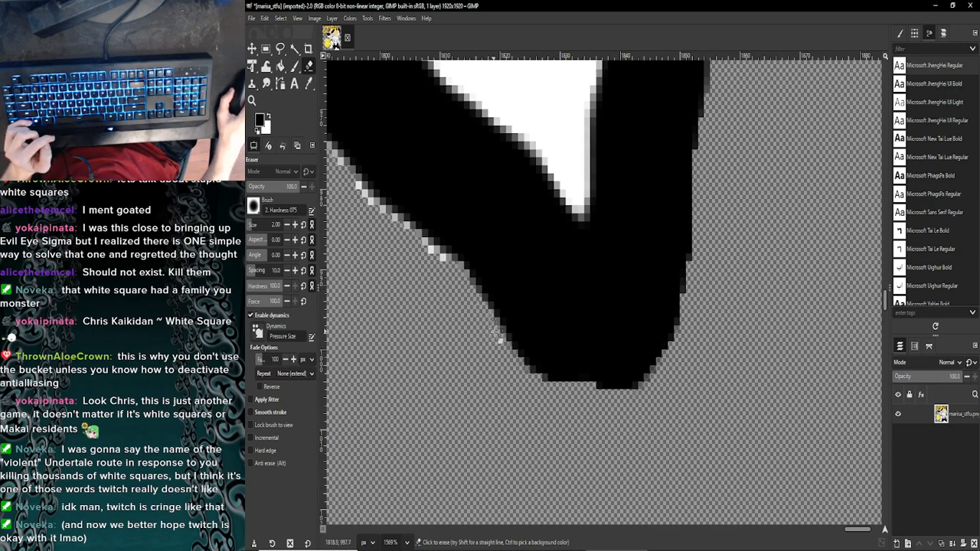
scroll(533, 392, up, 1)
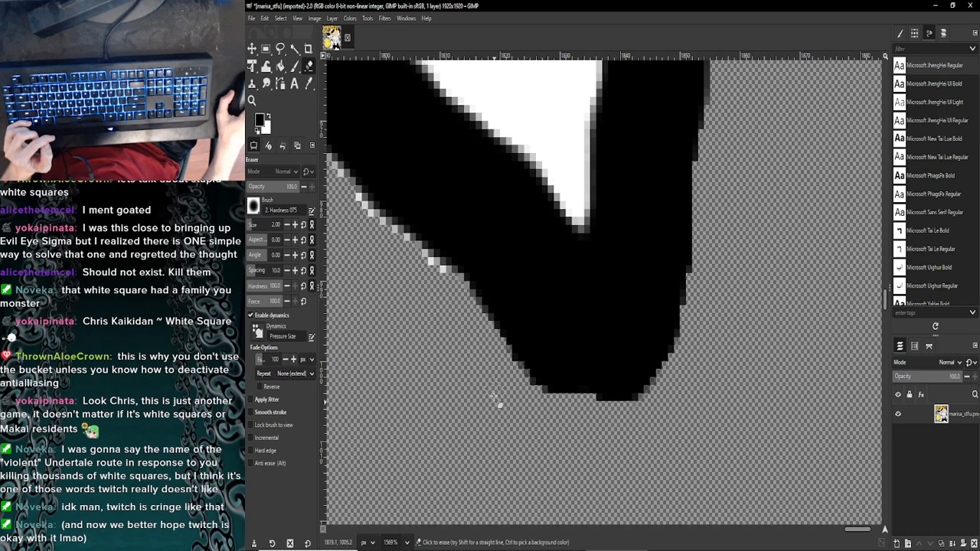
Step: Erase the light pixels along the long diagonal underside of the black outline, continuing up from the steep slanted edge
drag(855, 533, 844, 535)
scroll(696, 446, up, 1)
scroll(684, 388, up, 1)
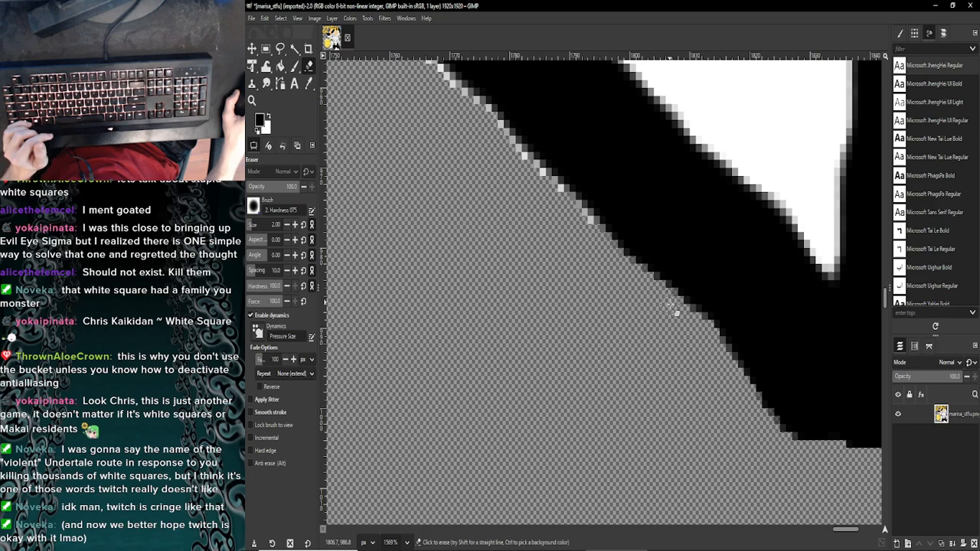
scroll(614, 398, up, 3)
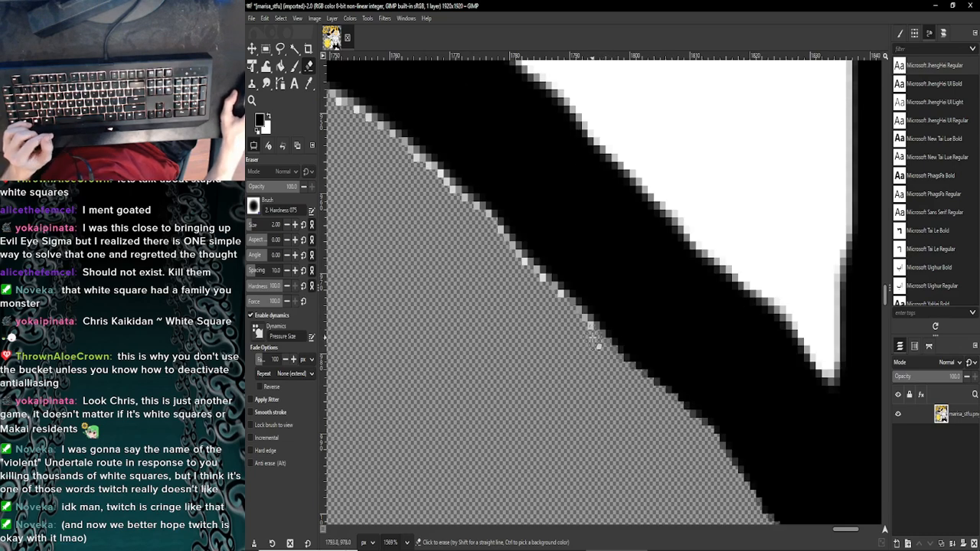
drag(599, 336, 499, 245)
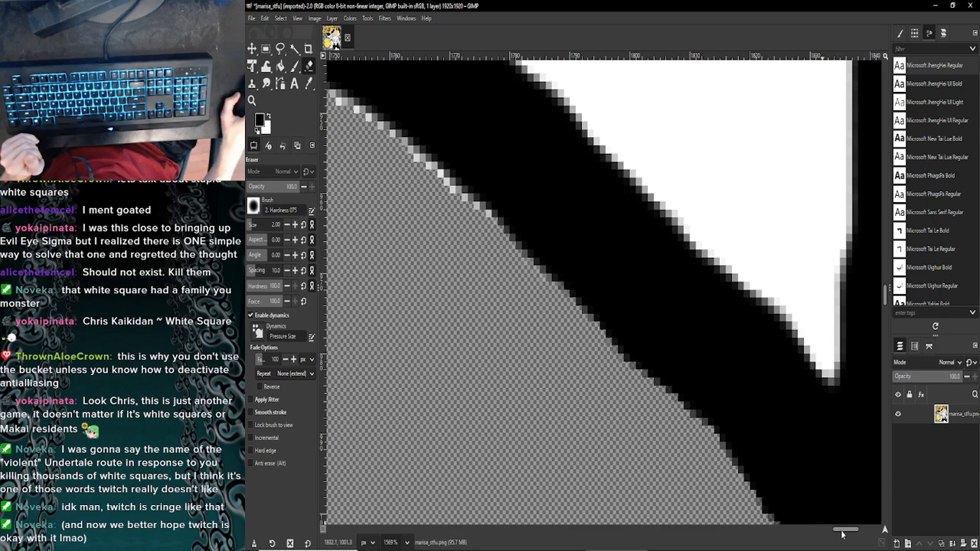
Step: Erase the light fringe along the underside where the diagonal outline bends into a flatter curve
scroll(727, 502, left, 3)
scroll(728, 501, up, 2)
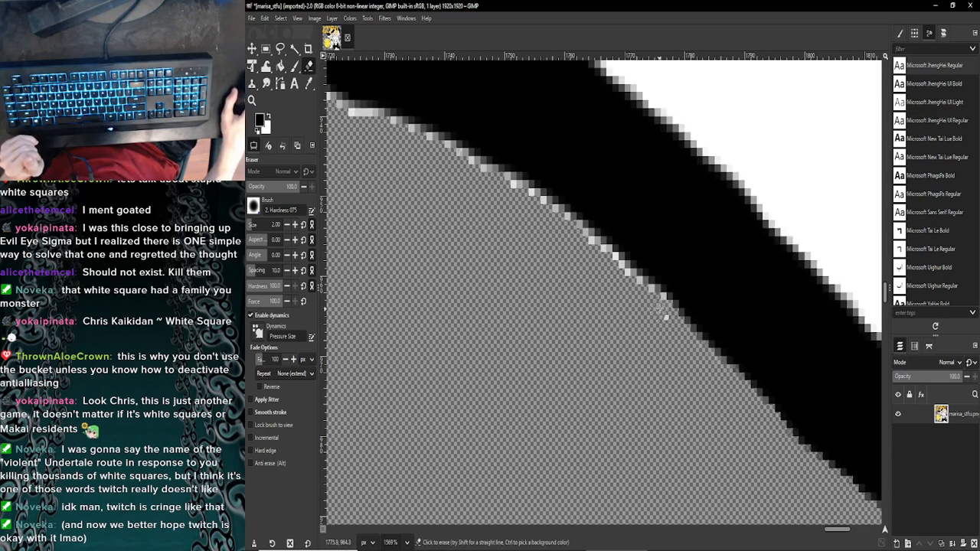
drag(665, 305, 573, 233)
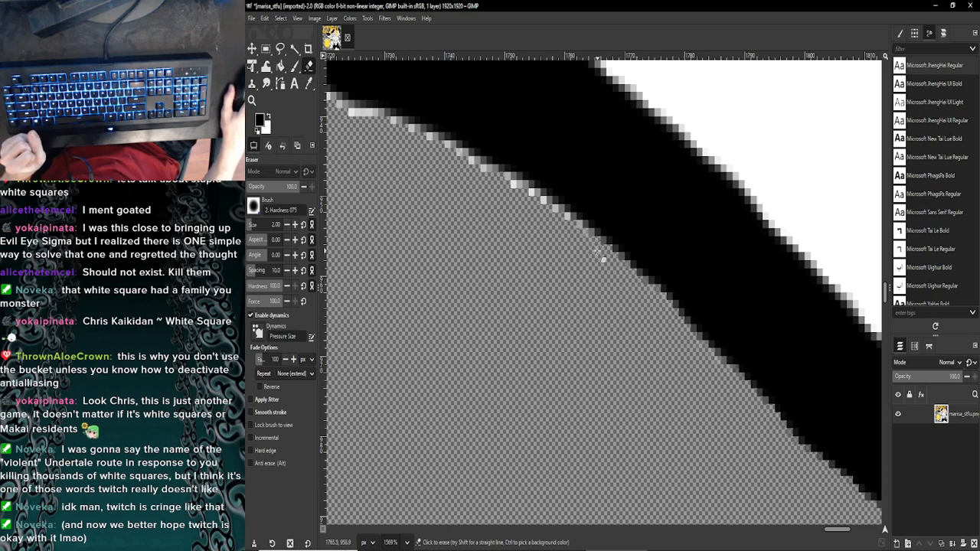
drag(556, 220, 478, 175)
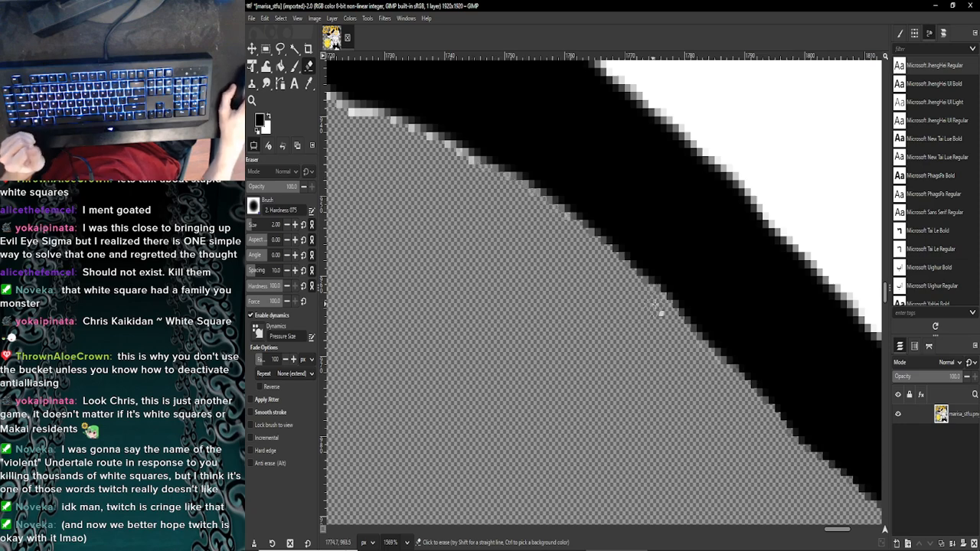
drag(643, 299, 587, 245)
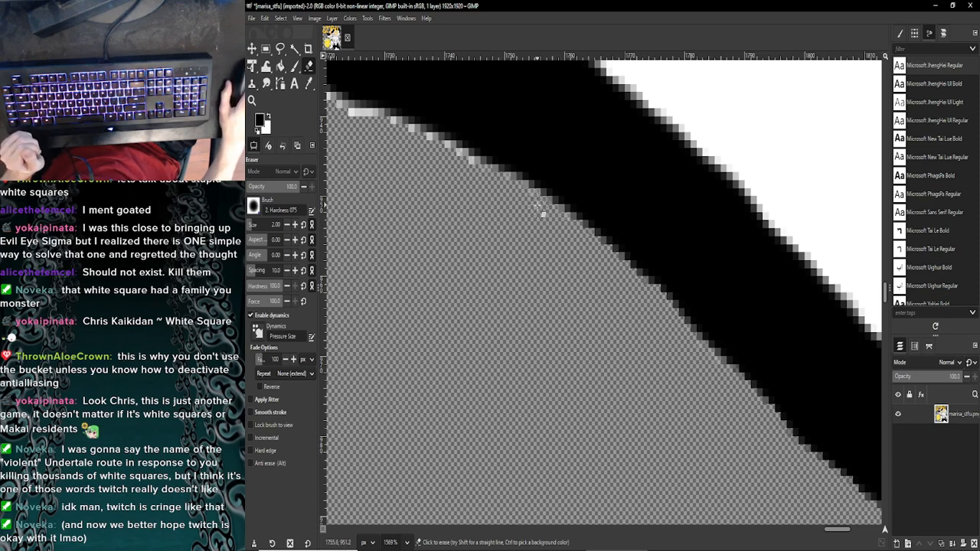
Step: Erase the light fringe along the flatter stretch of the underside, including the short horizontal light strip on it
mouse_move(836, 529)
mouse_down()
mouse_move(804, 529)
mouse_move(827, 529)
mouse_up()
mouse_move(712, 310)
mouse_down()
mouse_move(576, 242)
mouse_move(534, 241)
mouse_move(562, 242)
mouse_up()
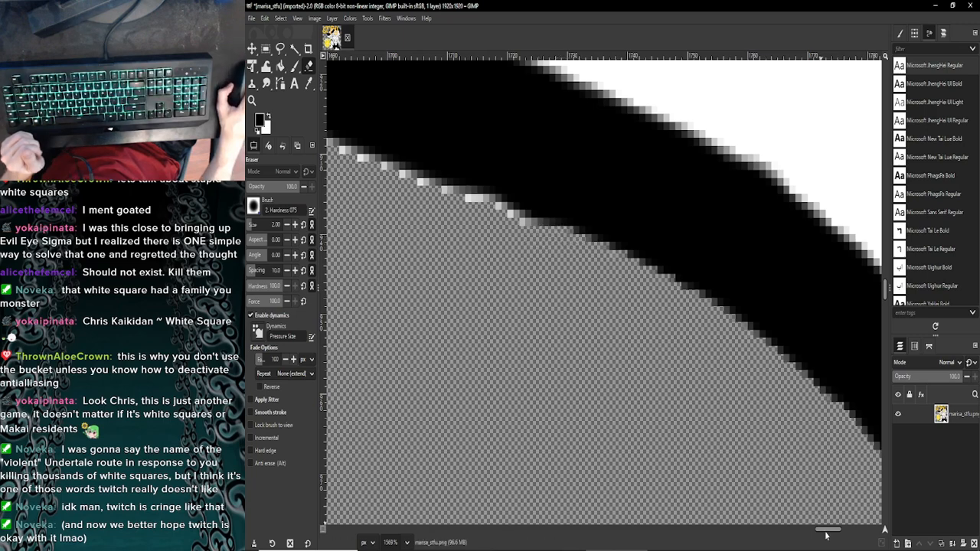
scroll(658, 382, left, 3)
scroll(664, 479, up, 2)
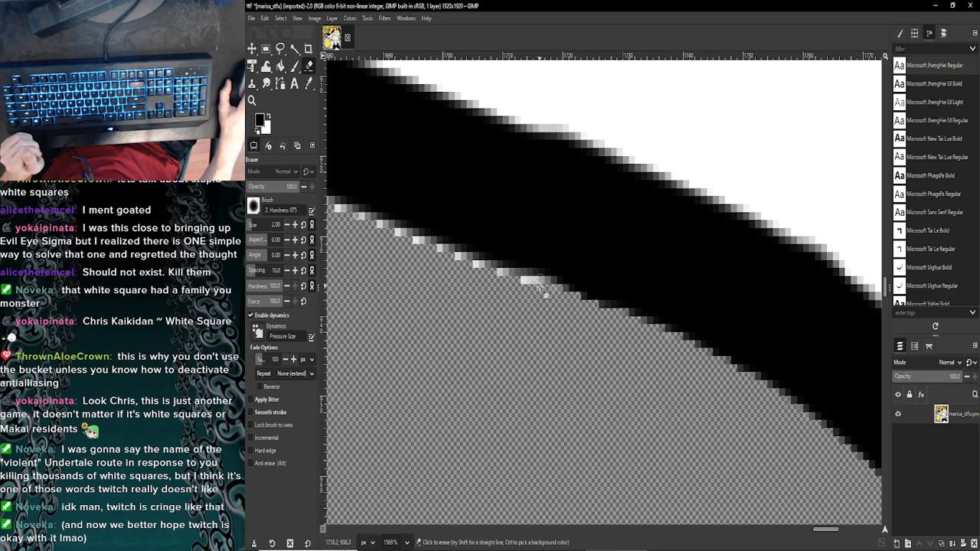
click(528, 282)
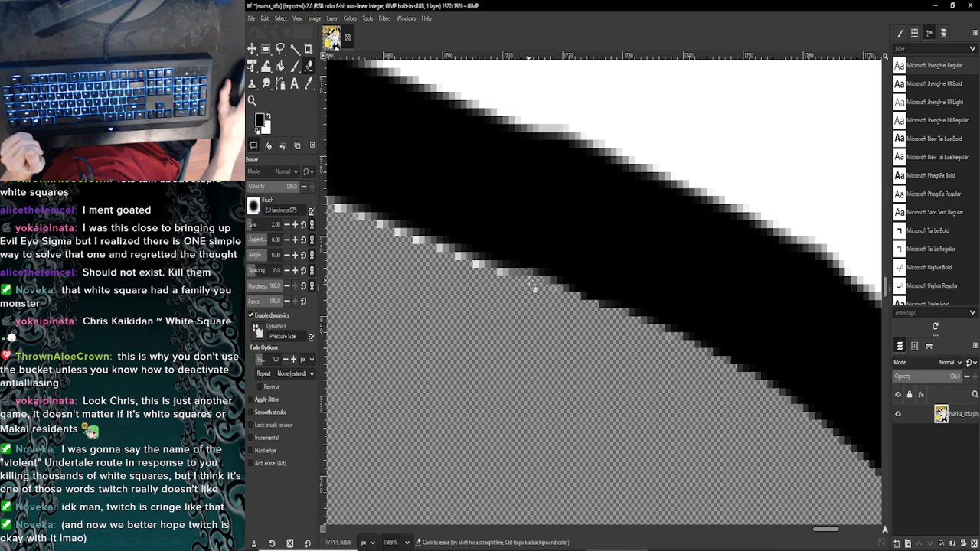
click(501, 274)
Step: Erase the remaining light pixels along the underside up to the inner corner and the short strip at the top of the vertical edge
drag(828, 541, 819, 537)
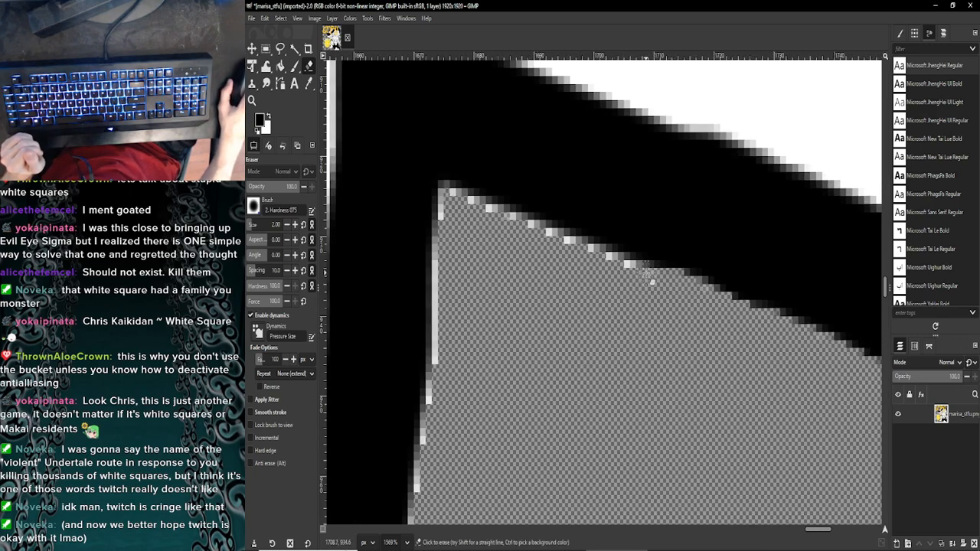
click(631, 269)
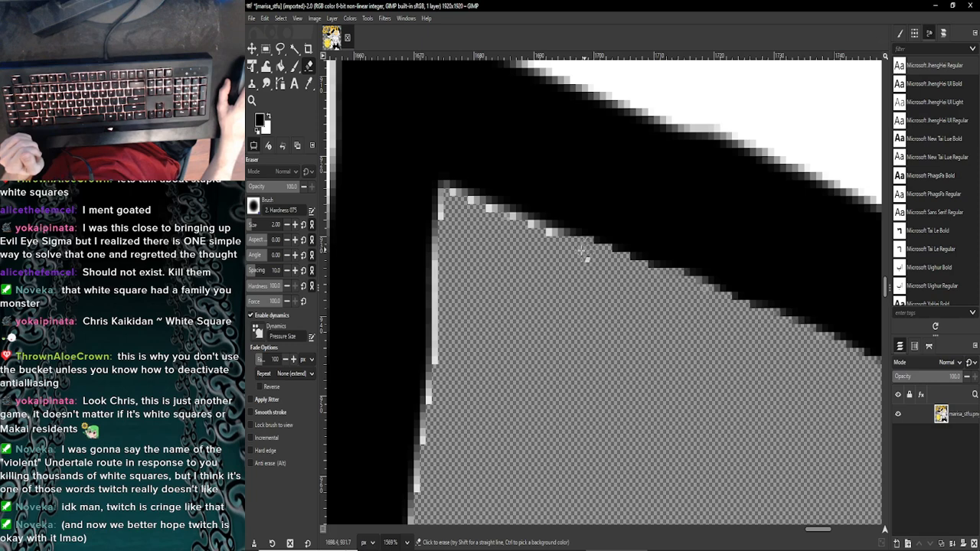
mouse_move(559, 231)
mouse_down()
mouse_move(487, 218)
mouse_move(455, 193)
mouse_move(490, 220)
mouse_up()
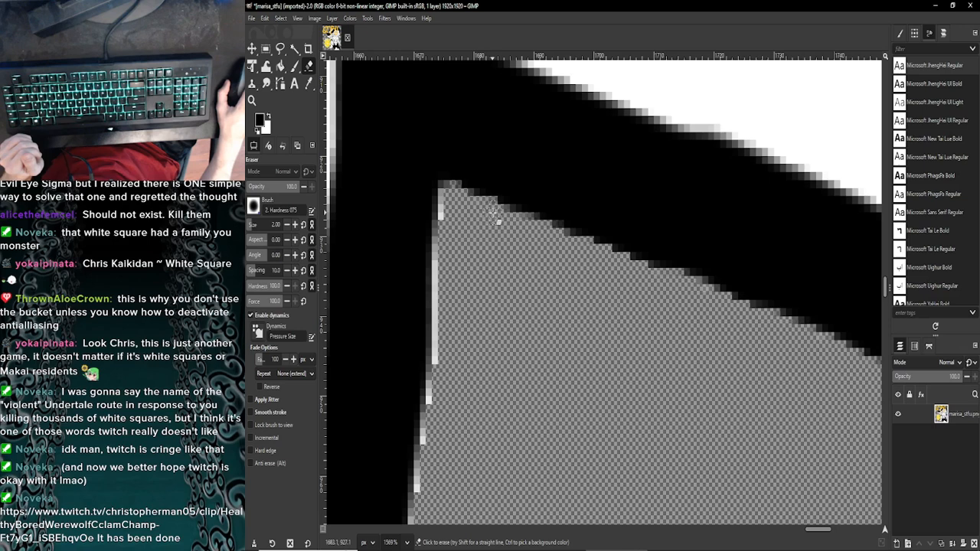
click(566, 241)
click(570, 243)
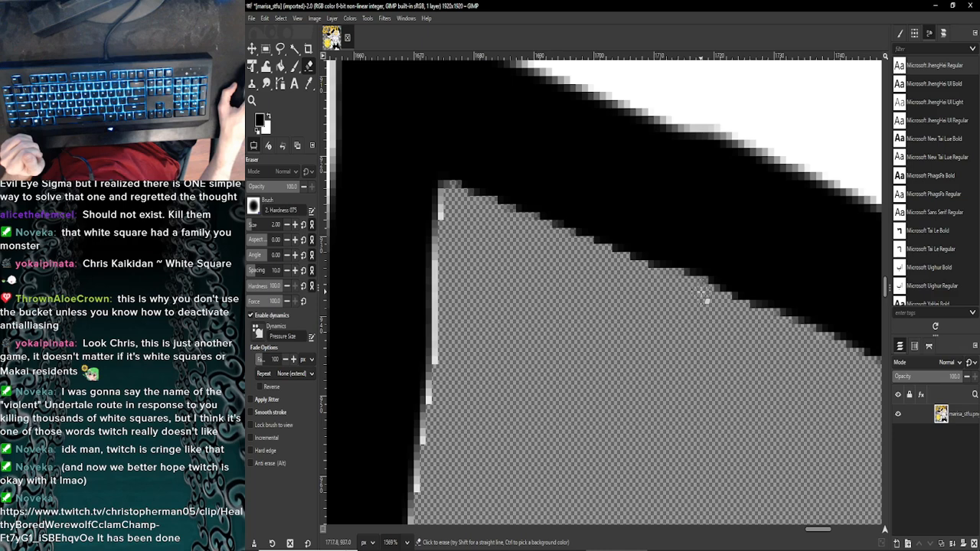
drag(824, 535, 819, 536)
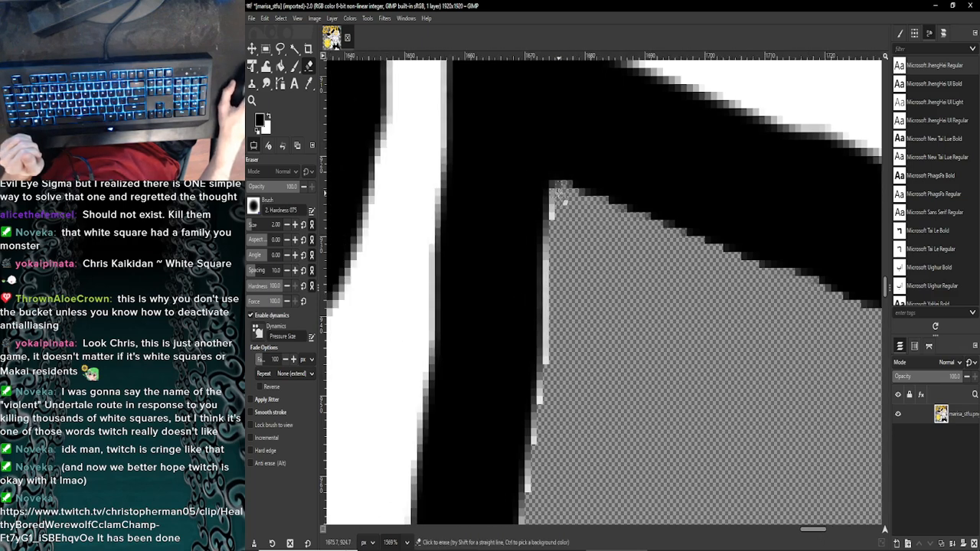
drag(558, 199, 561, 223)
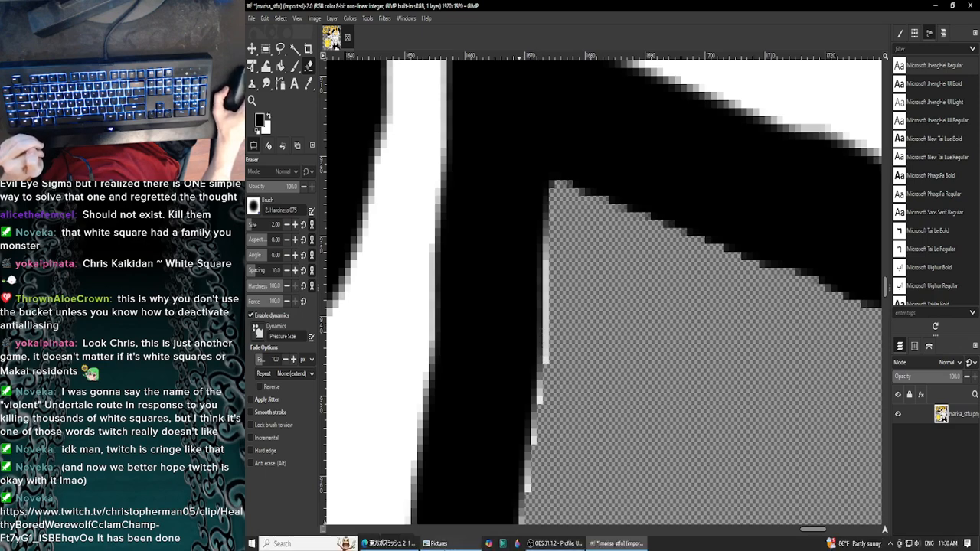
Step: Switch to the browser to watch the Twitch clip "Pretty unbased of them" and return to GIMP
mouse_move(401, 547)
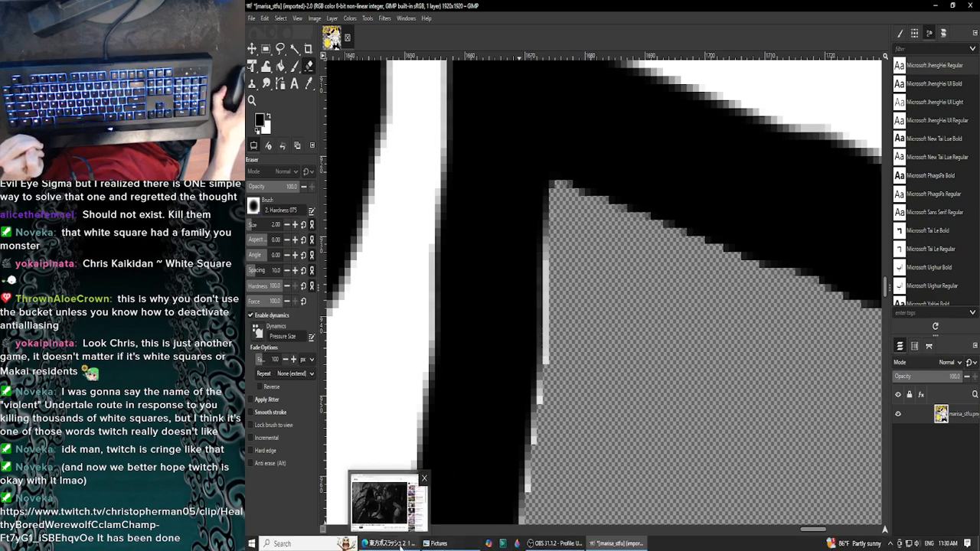
click(400, 545)
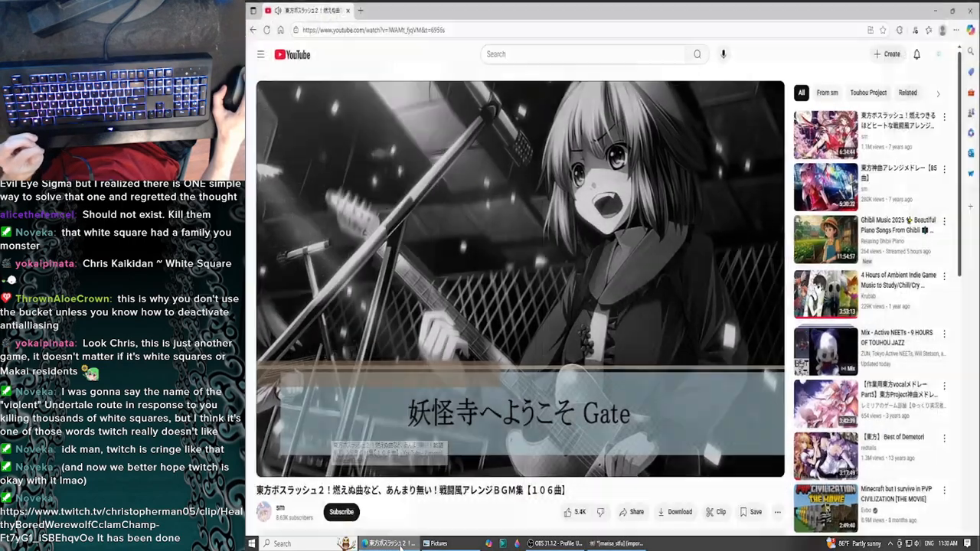
click(474, 348)
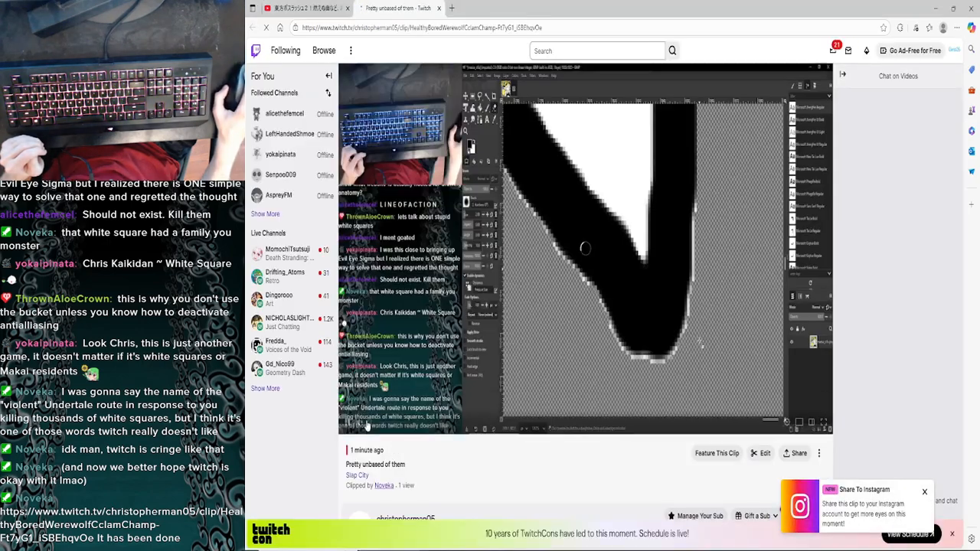
click(359, 422)
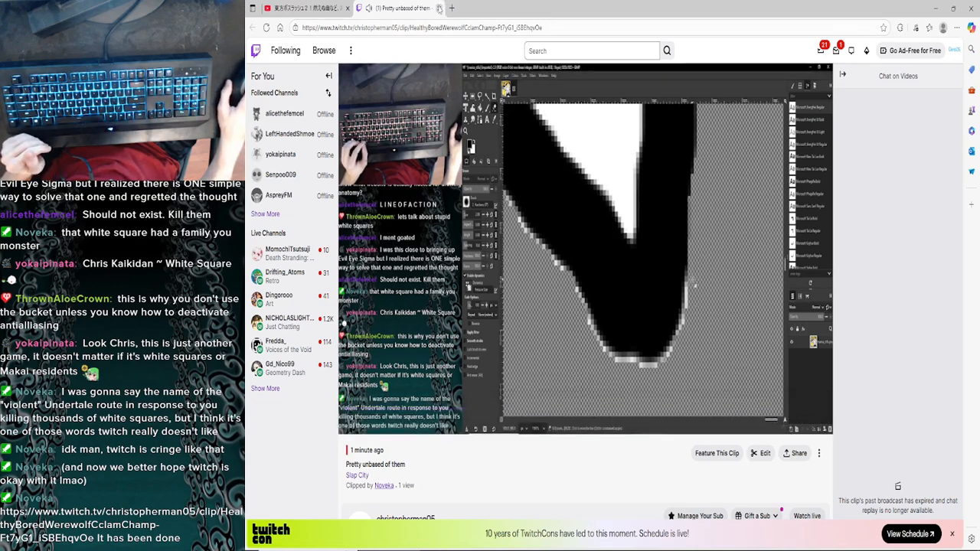
click(439, 7)
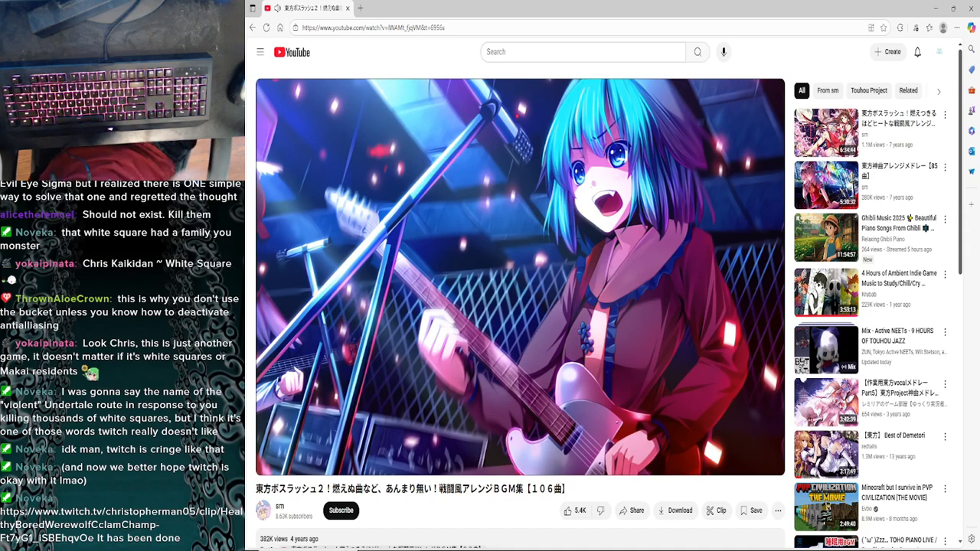
mouse_move(613, 549)
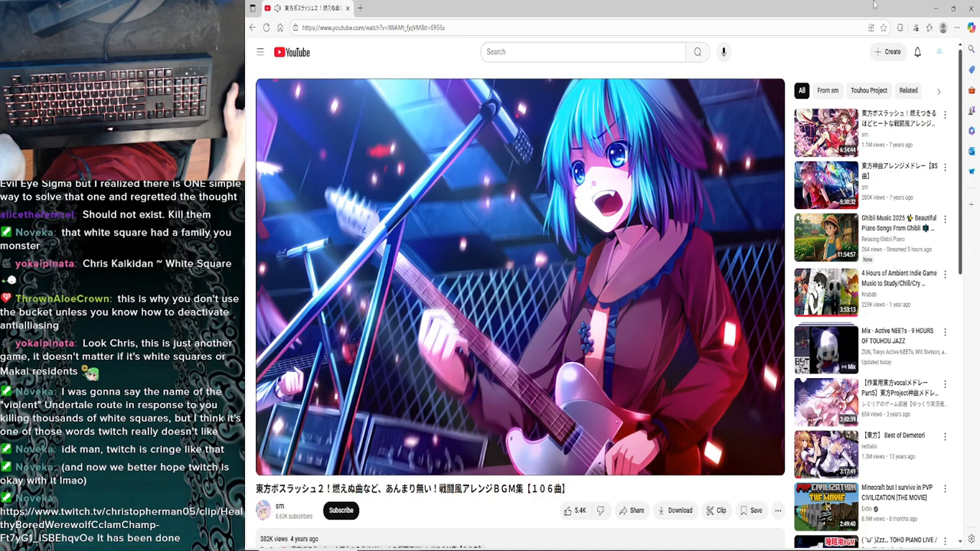
click(927, 9)
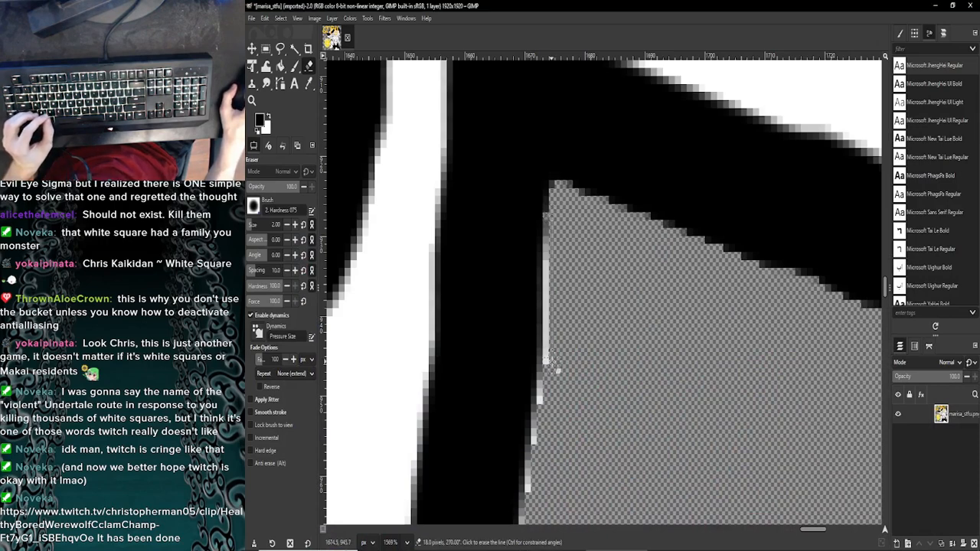
Step: Erase the light strips along the upper part of the near-vertical edge, just below the inner corner
shift+click(551, 352)
scroll(550, 321, down, 1)
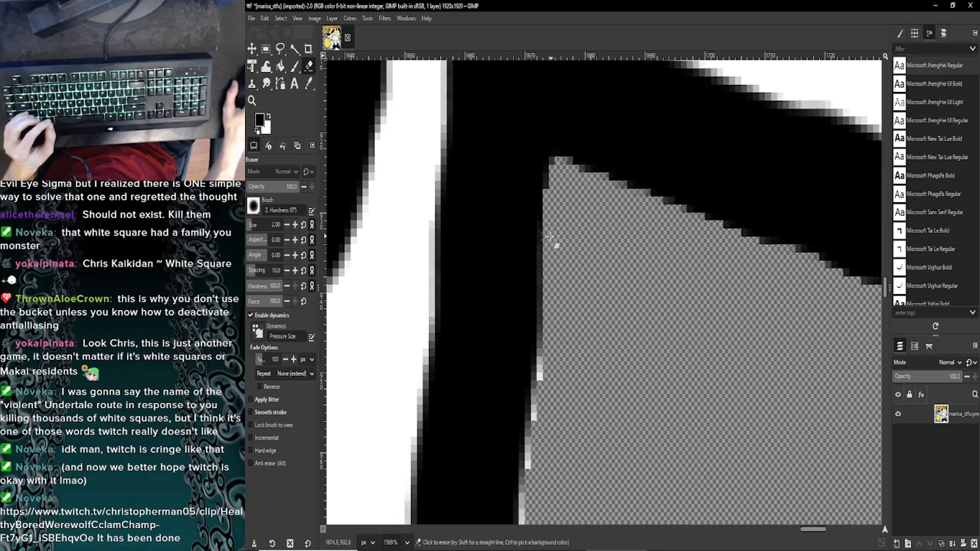
click(545, 235)
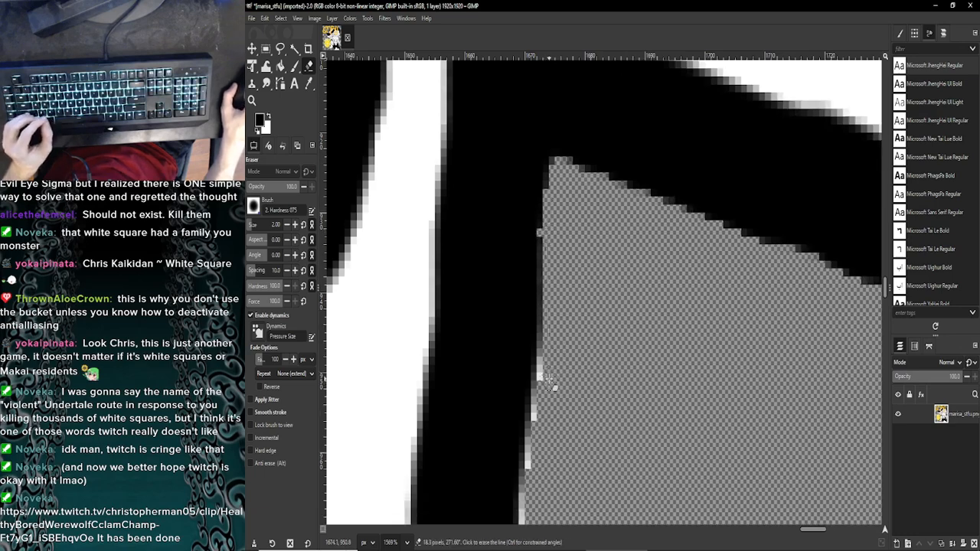
shift+click(546, 383)
scroll(547, 383, down, 1)
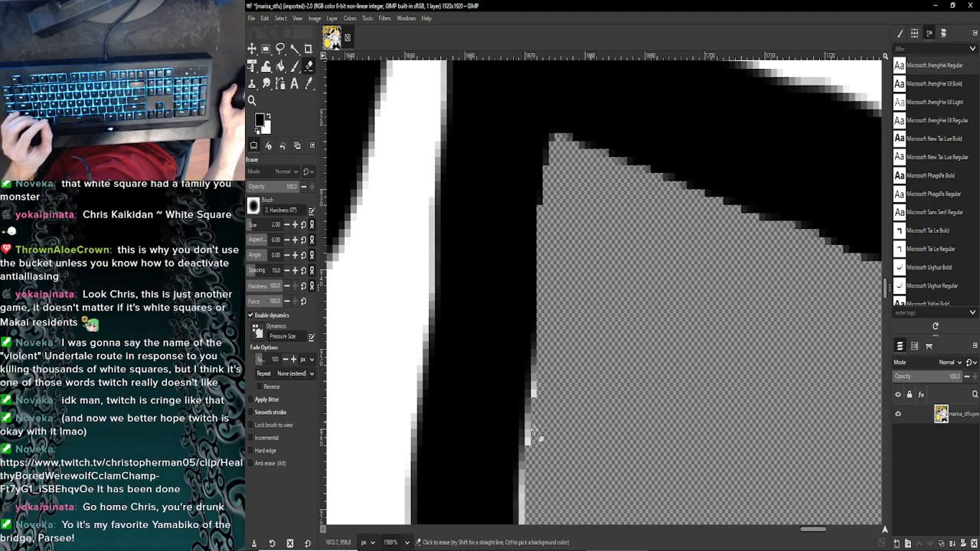
Step: Switch to the browser to check the YouTube music video and return to GIMP
click(402, 546)
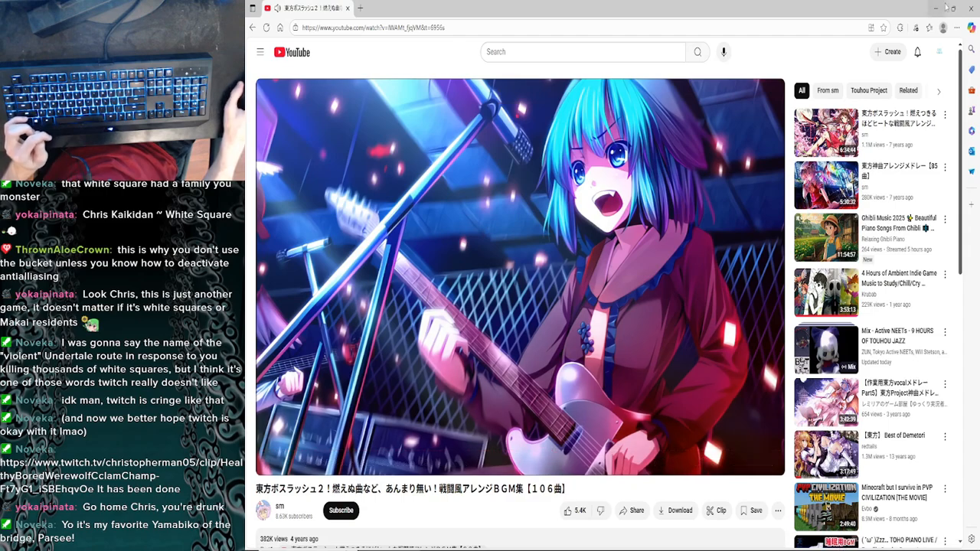
key(alt+Tab)
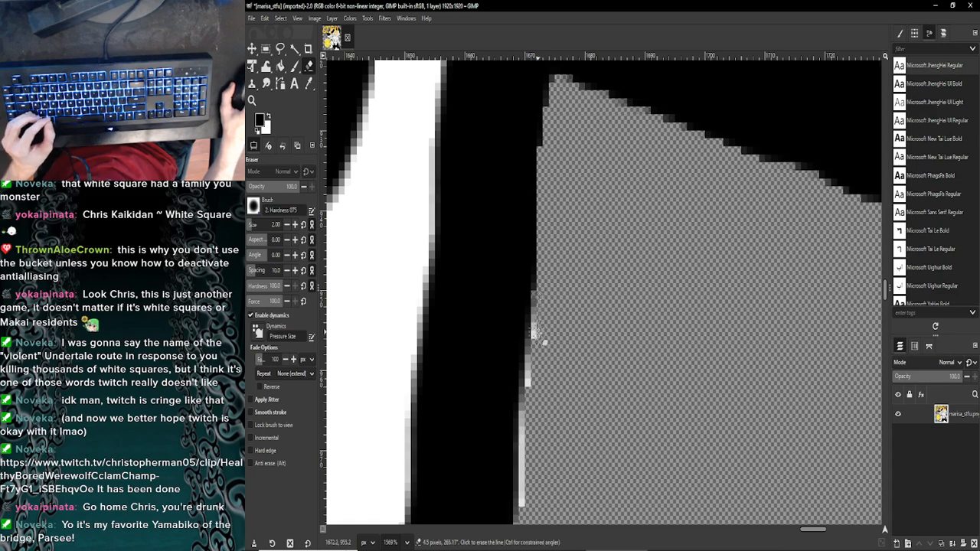
Step: Erase the light strips along the middle stretch of the near-vertical edge
scroll(541, 341, down, 2)
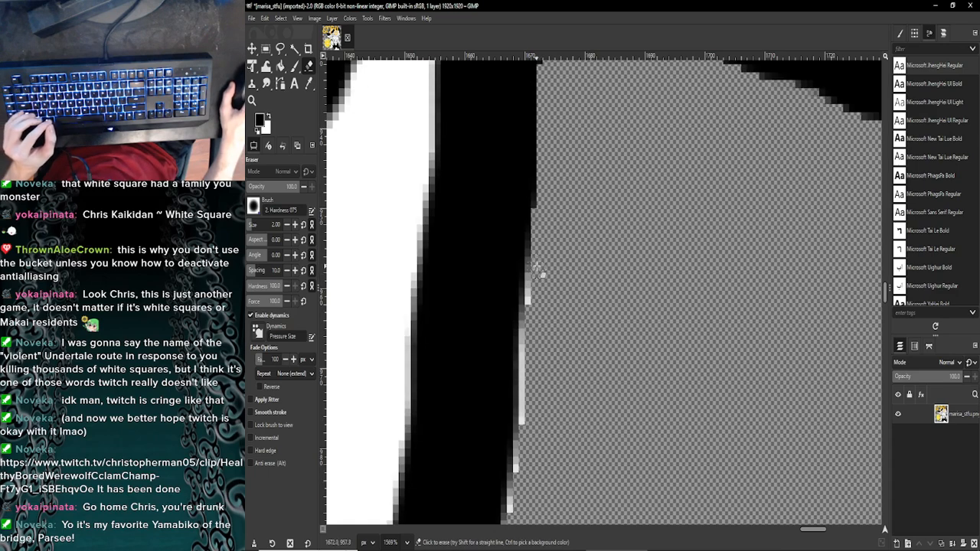
shift+click(529, 304)
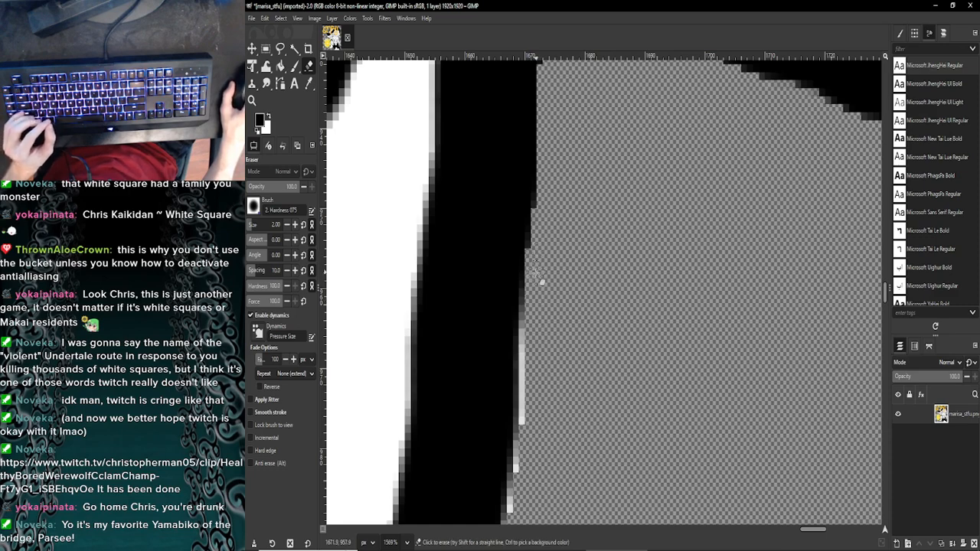
scroll(538, 320, down, 2)
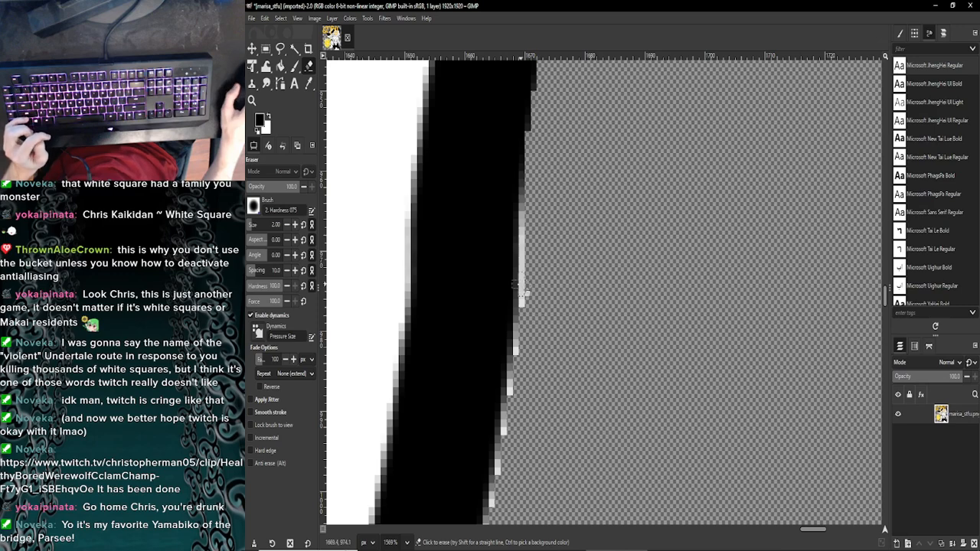
scroll(532, 323, up, 1)
scroll(532, 324, up, 1)
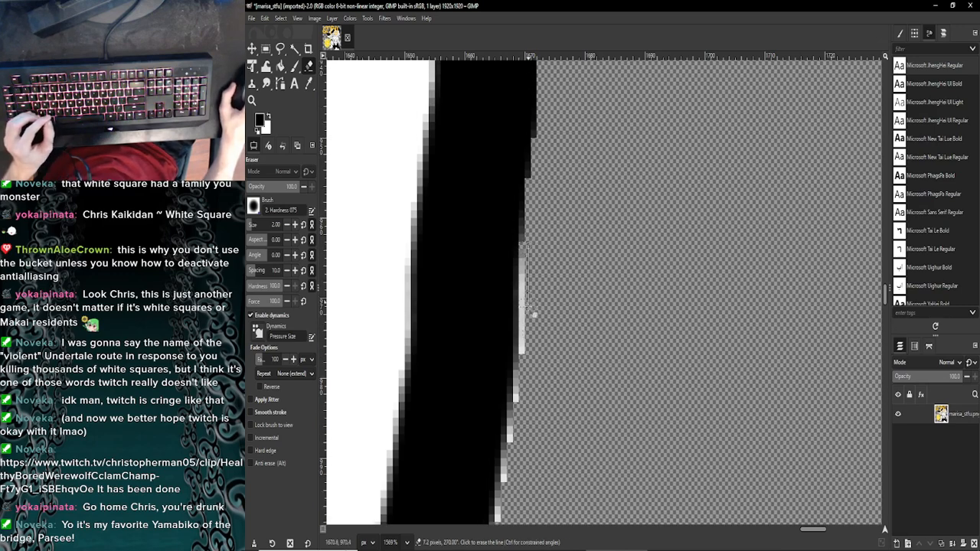
shift+click(528, 354)
scroll(532, 352, down, 2)
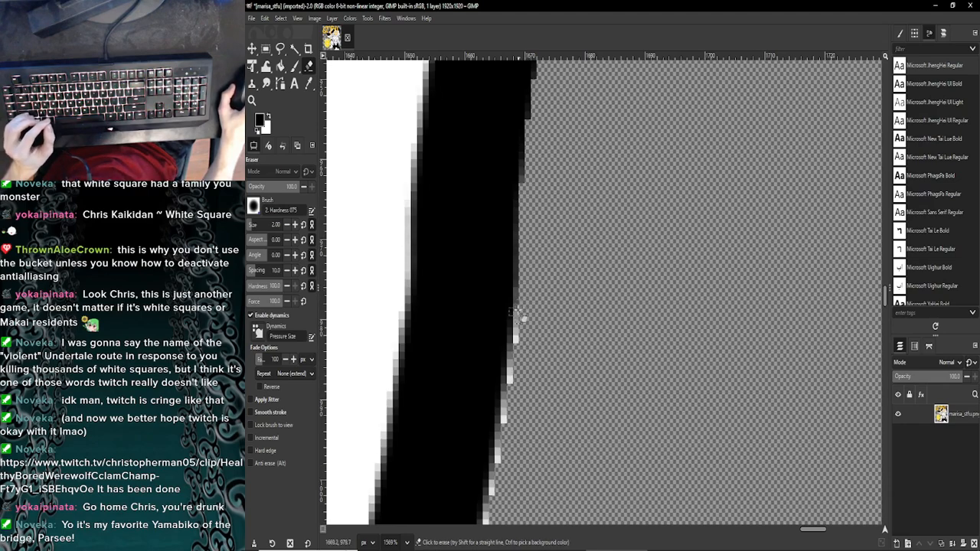
click(527, 245)
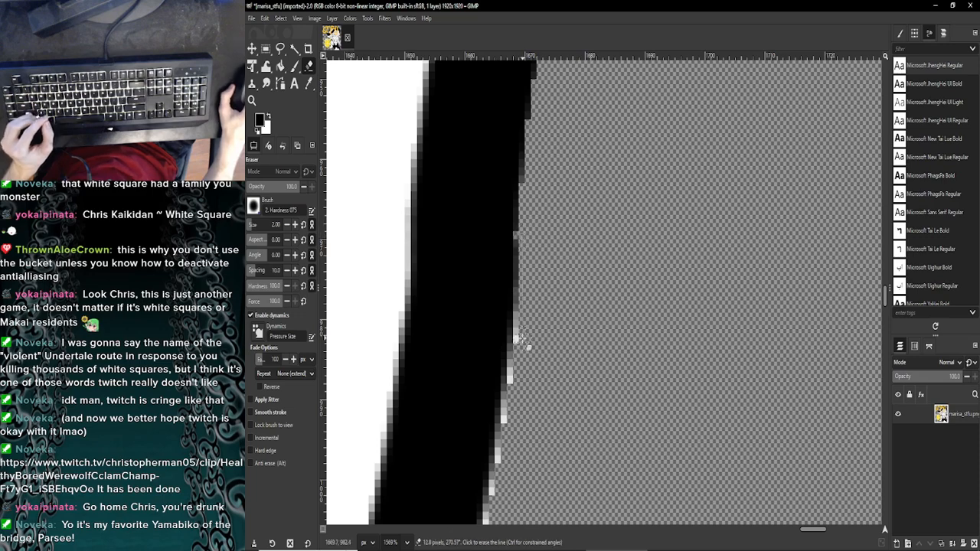
shift+click(527, 348)
Step: Look at the YouTube video's playback in the browser again and return to GIMP
click(390, 543)
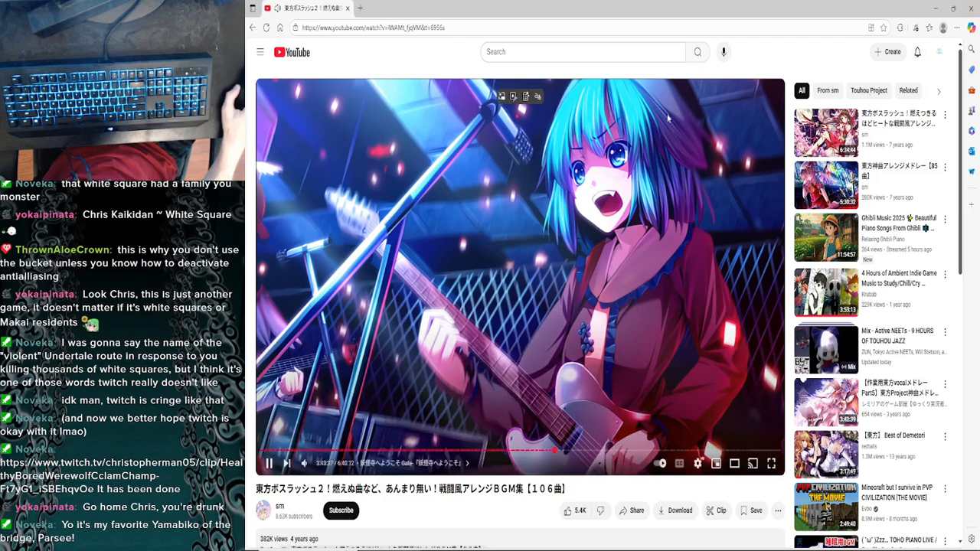
key(alt+Tab)
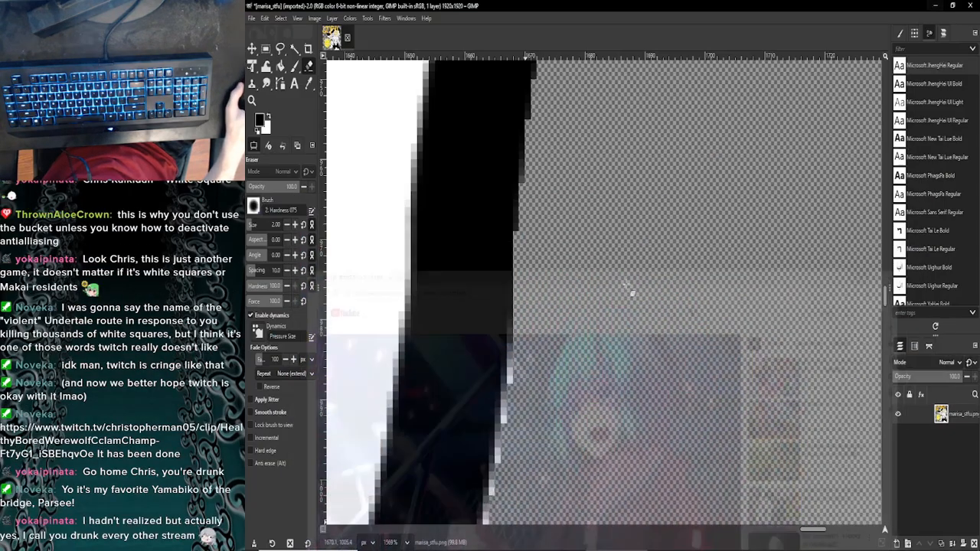
Step: Erase the light pixels on the pixel steps where the near-vertical edge starts slanting inward
click(516, 353)
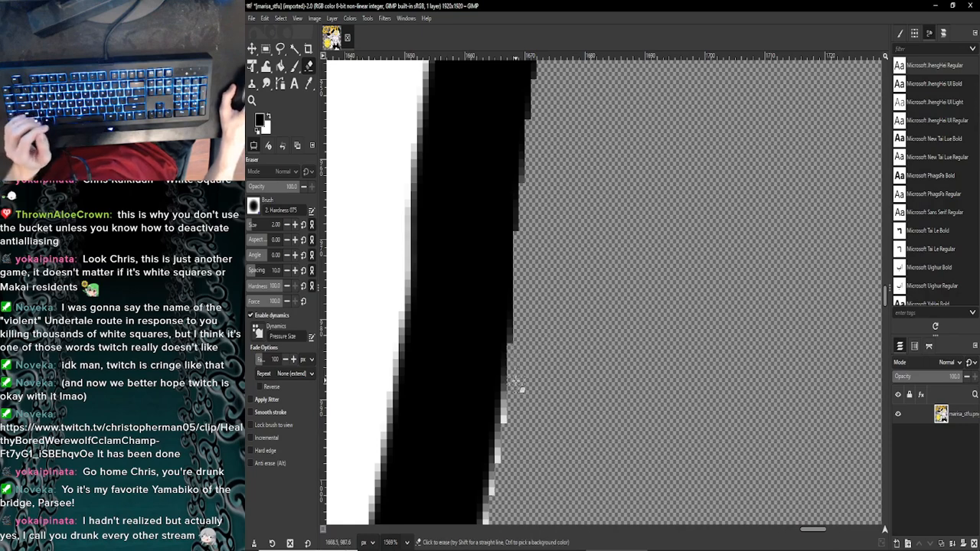
scroll(516, 386, down, 3)
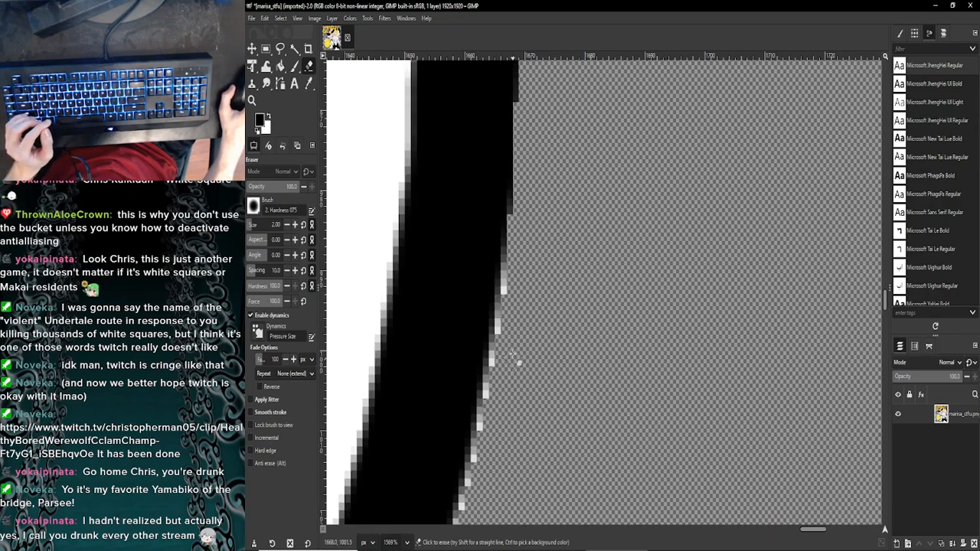
click(509, 266)
shift+click(506, 289)
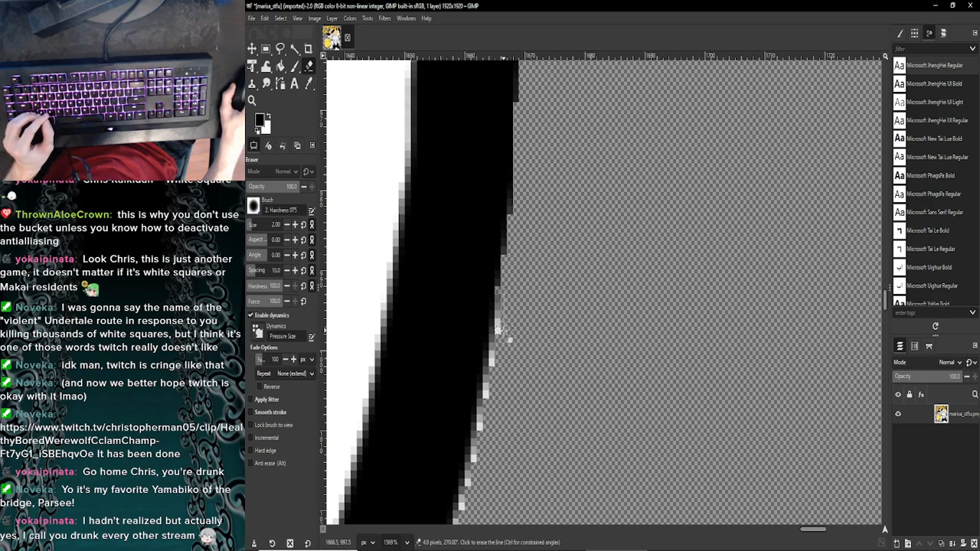
scroll(499, 330, down, 2)
click(496, 224)
scroll(497, 280, down, 1)
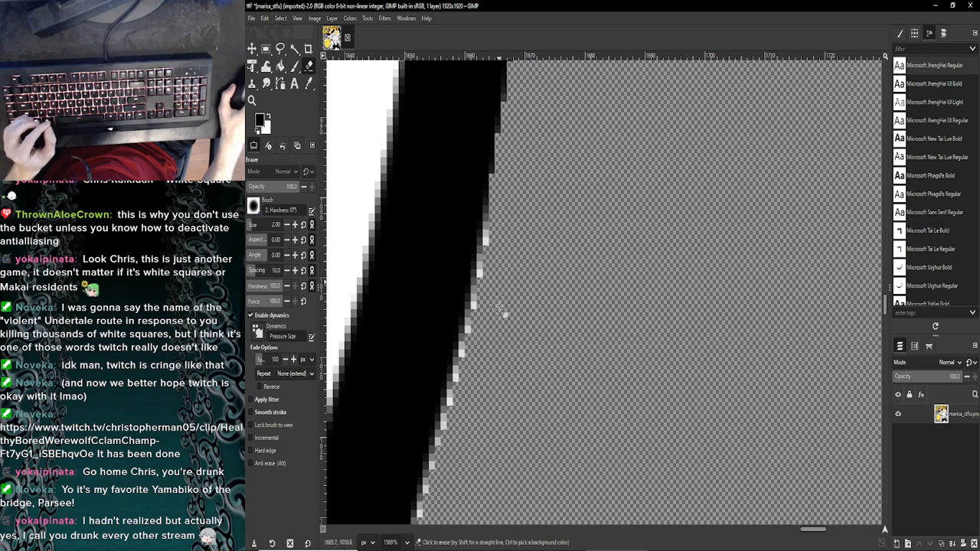
Step: Erase the light pixels along the slanted lower stretch of the black stroke's edge
scroll(494, 337, down, 3)
scroll(482, 356, up, 2)
scroll(484, 307, up, 1)
click(487, 286)
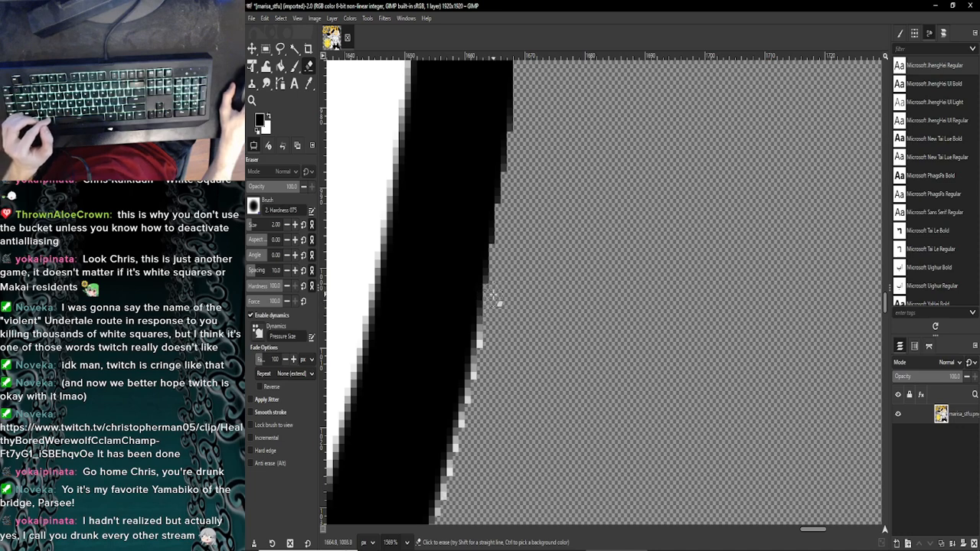
scroll(495, 300, down, 5)
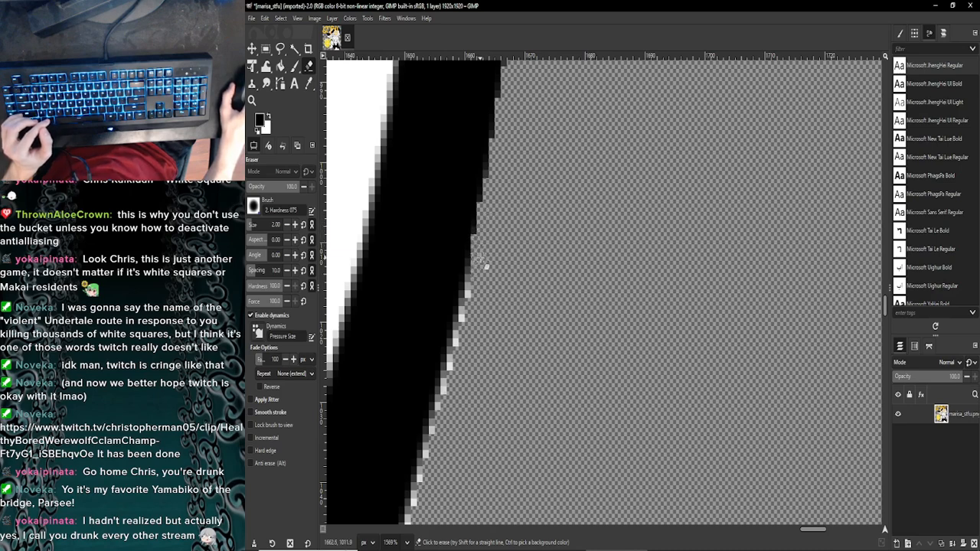
scroll(476, 247, down, 1)
drag(473, 233, 404, 517)
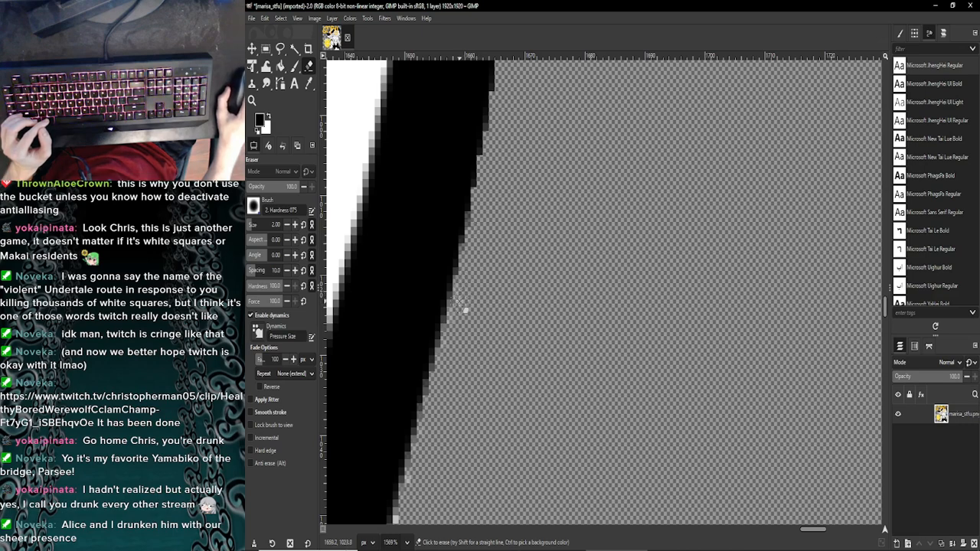
drag(457, 328, 450, 245)
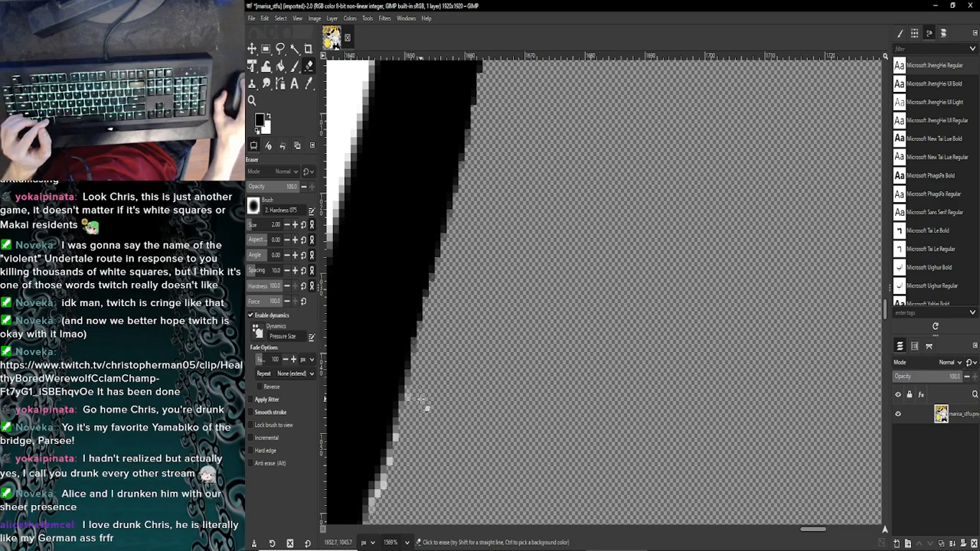
Step: Erase the remaining light pixels down to the lower inner corner and the short light strip beside it
scroll(422, 399, down, 2)
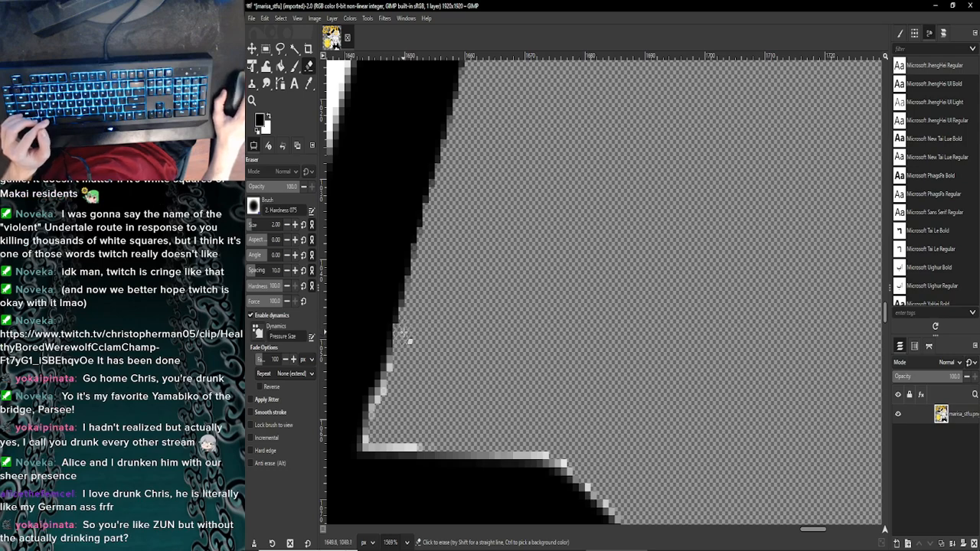
scroll(404, 331, down, 3)
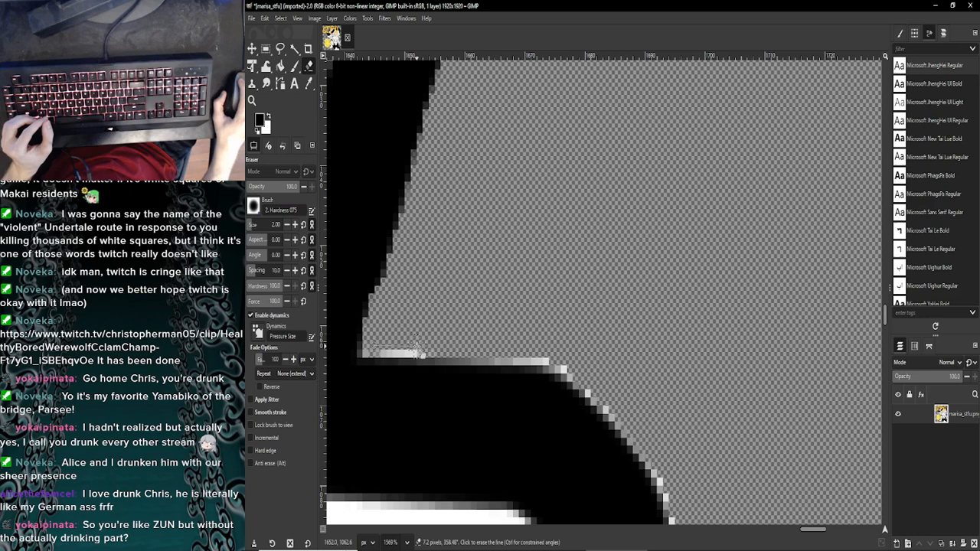
shift+click(419, 347)
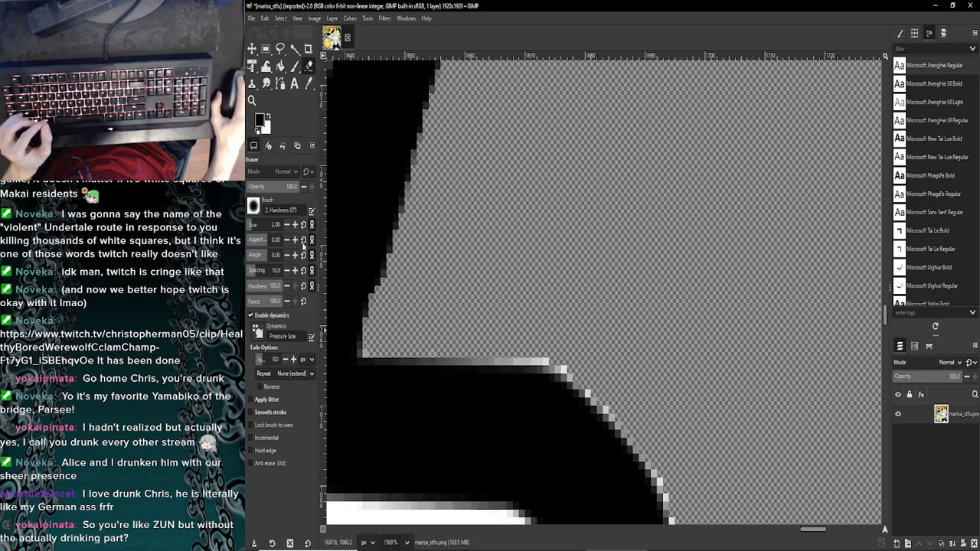
Step: Erase the light strip along the flat top edge beyond the inner corner, using an eraser size of 2
click(287, 224)
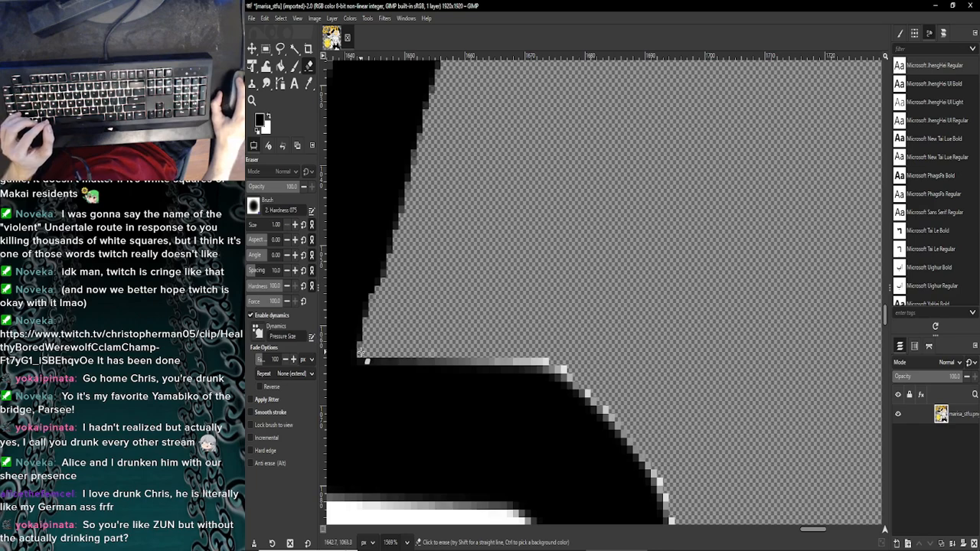
click(295, 224)
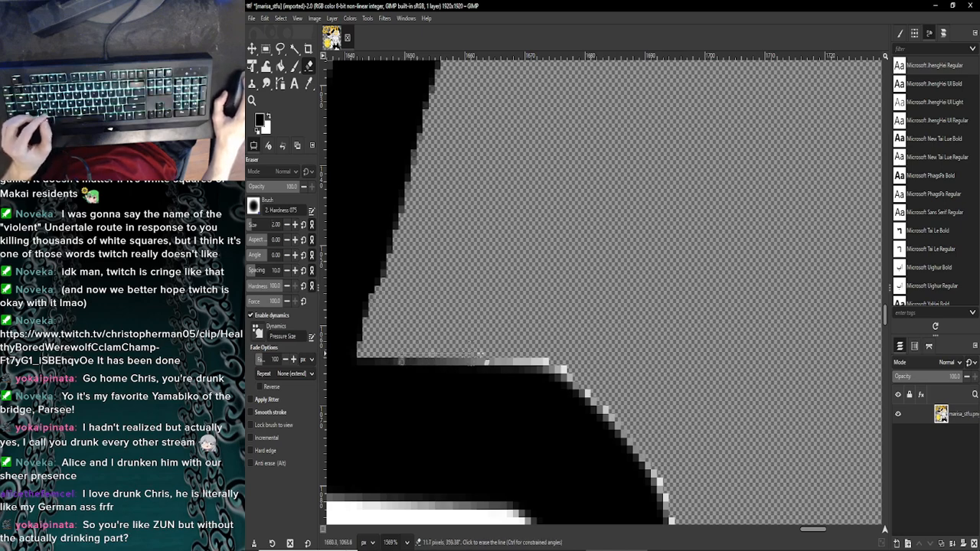
shift+click(548, 359)
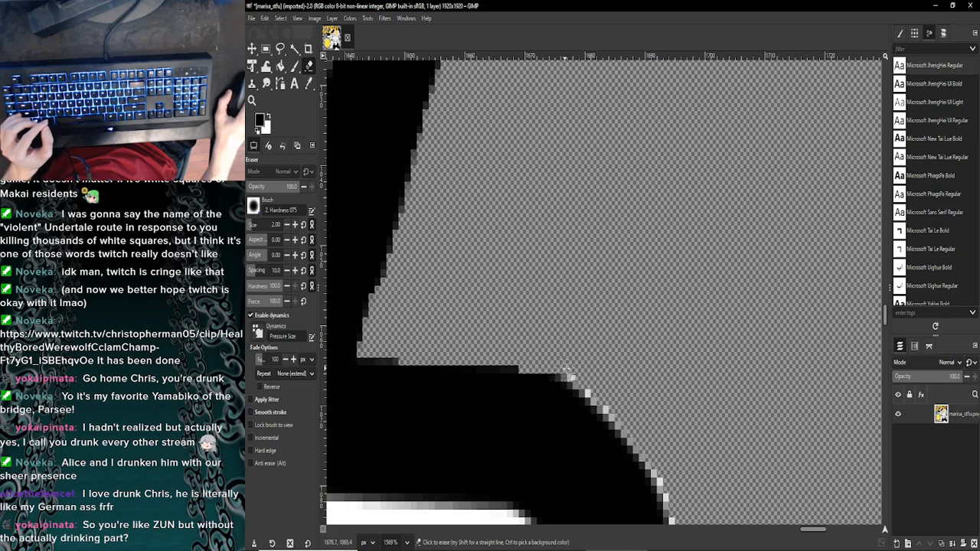
Step: Erase the light fringe around the rounded outer corner where the flat top edge curves downward
scroll(570, 374, down, 3)
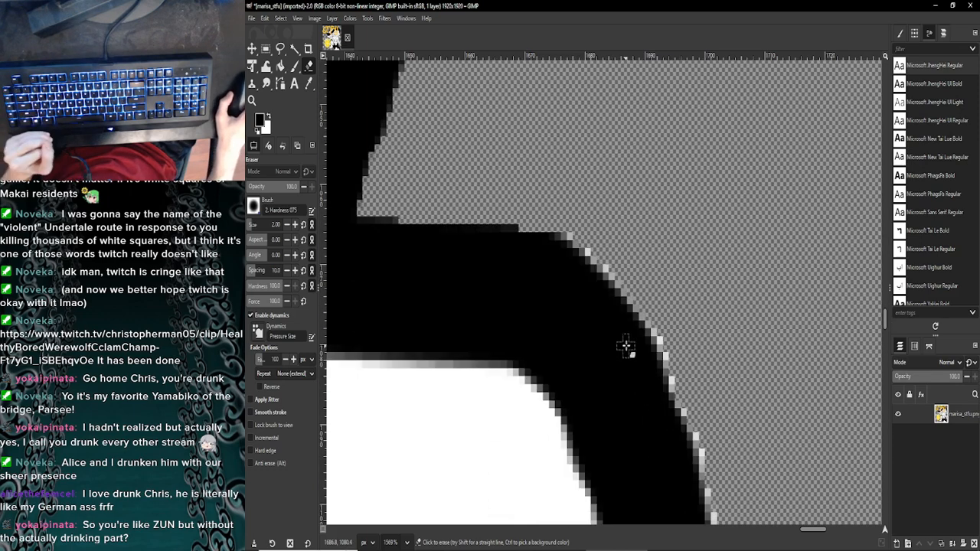
mouse_move(566, 229)
mouse_down()
mouse_move(636, 295)
mouse_move(681, 386)
mouse_up()
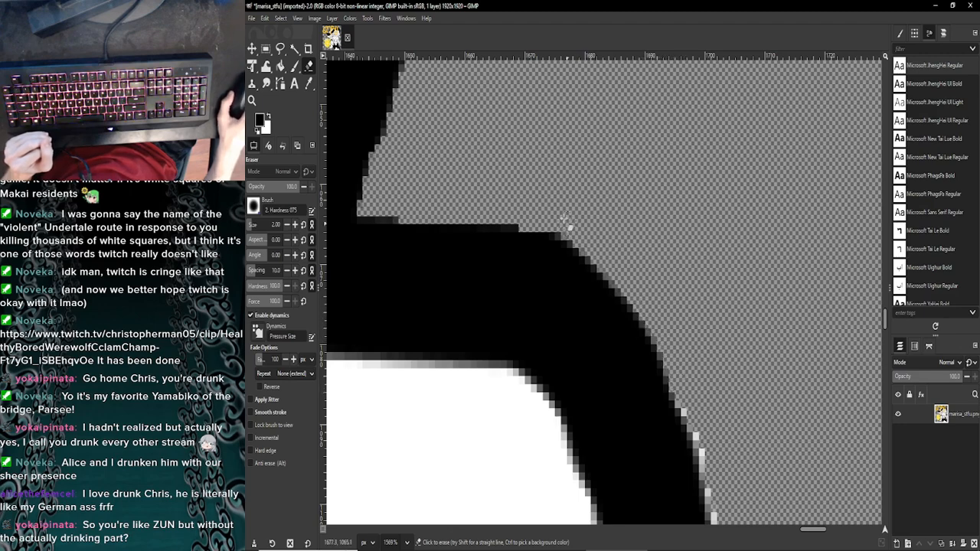
drag(602, 259, 673, 366)
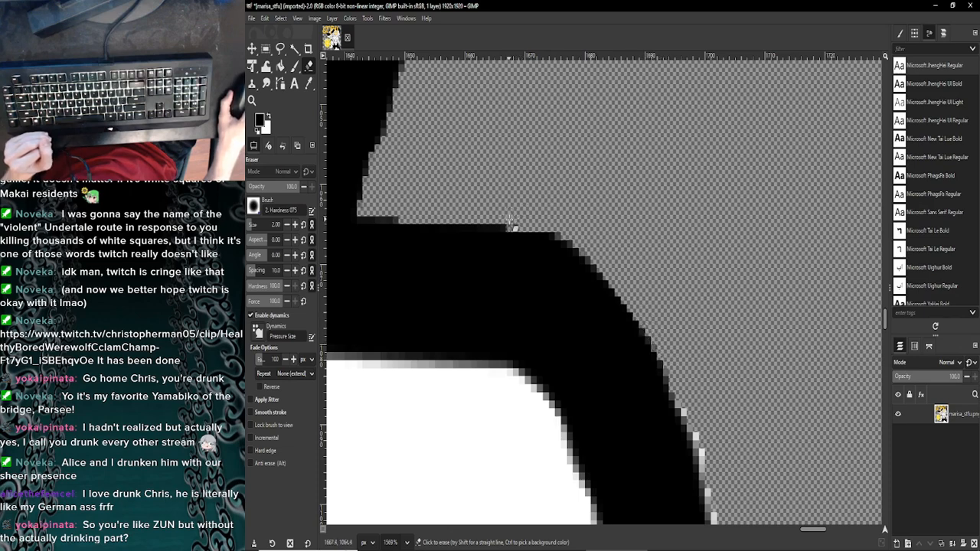
Step: Erase the light fringe pixels down the curved outer edge below the rounded corner of the black stroke
scroll(634, 285, down, 3)
scroll(650, 284, down, 3)
scroll(674, 289, up, 1)
scroll(662, 264, up, 2)
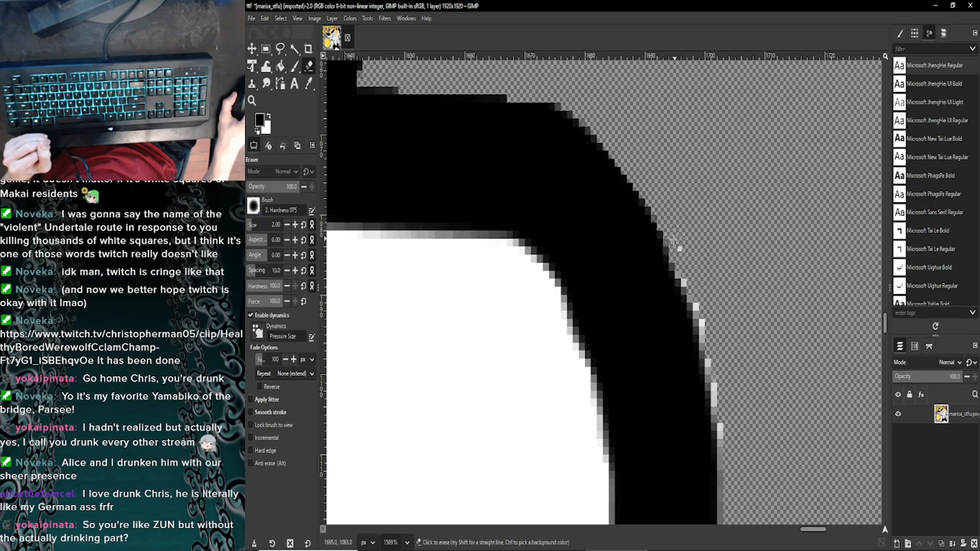
scroll(681, 257, down, 2)
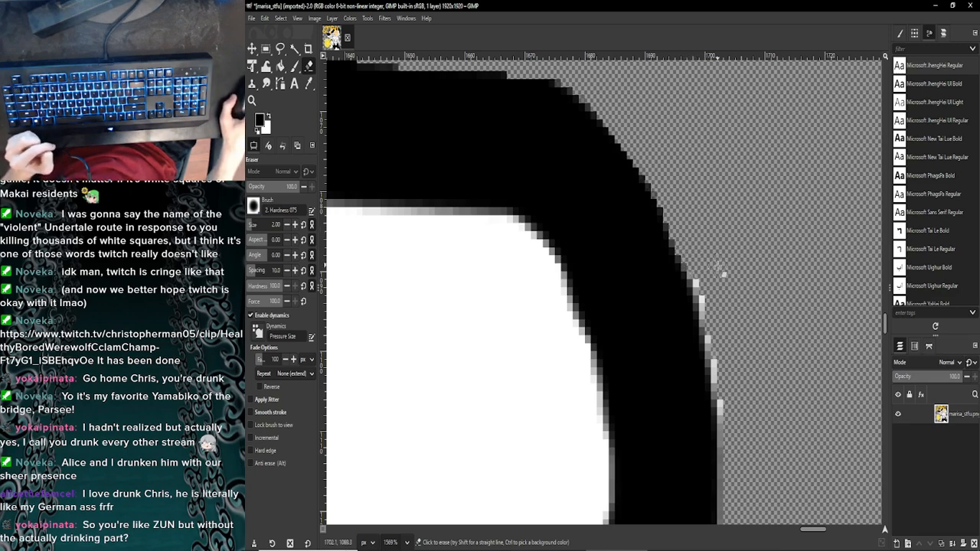
scroll(712, 268, down, 1)
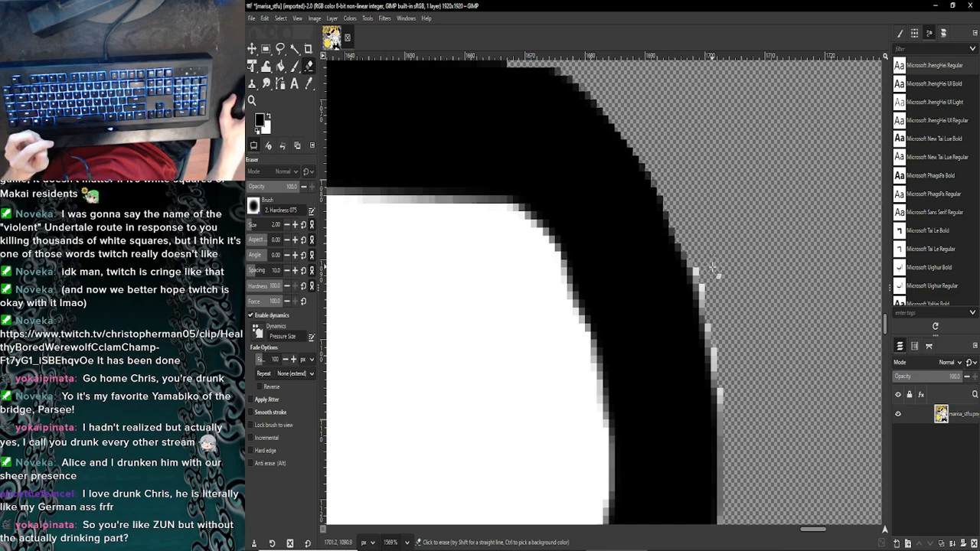
scroll(708, 264, down, 2)
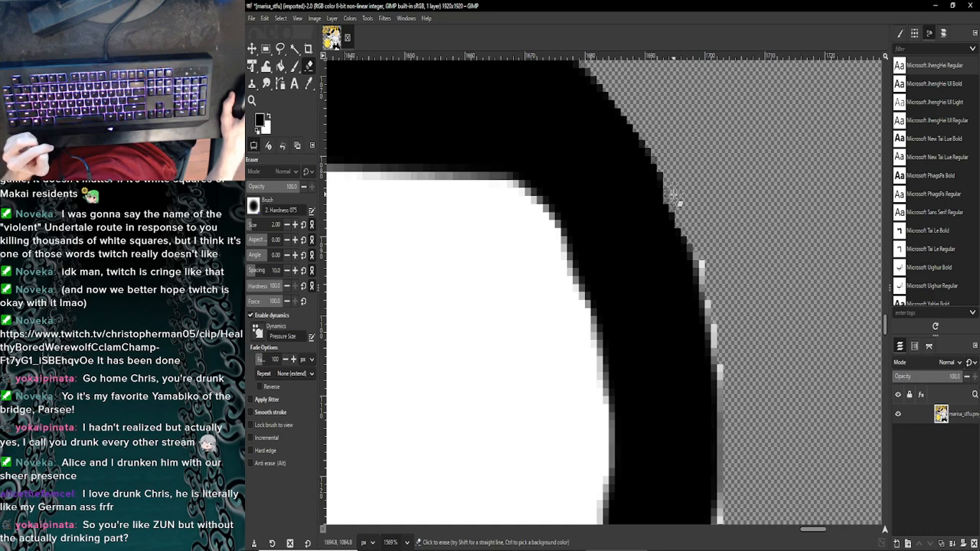
scroll(673, 201, down, 2)
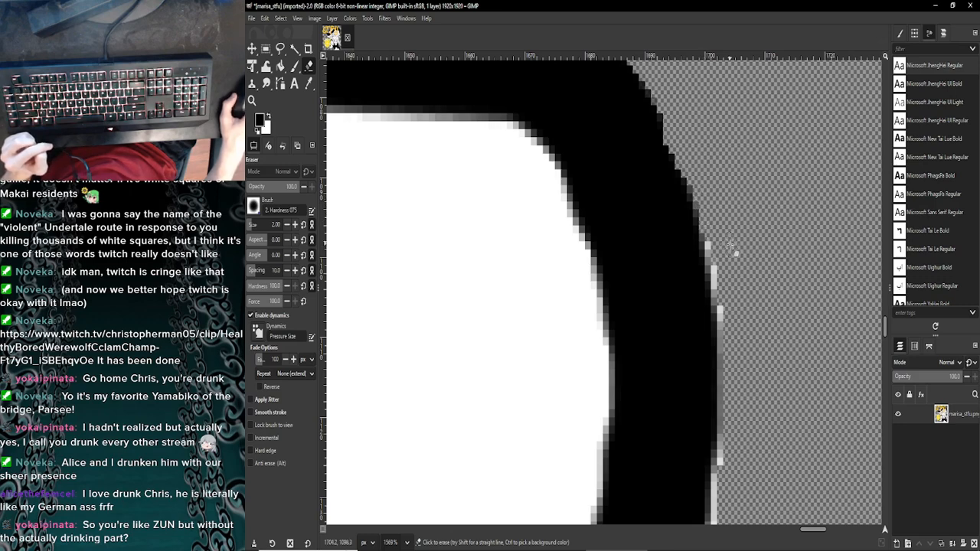
scroll(708, 201, down, 3)
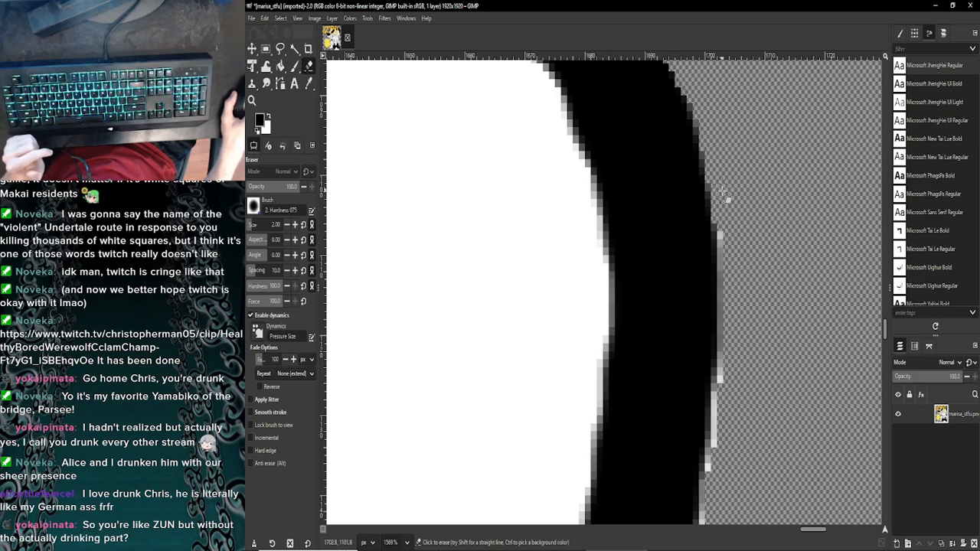
Step: Erase the light strips along the near-vertical outer edge of the black stroke with straight eraser lines
scroll(722, 198, down, 2)
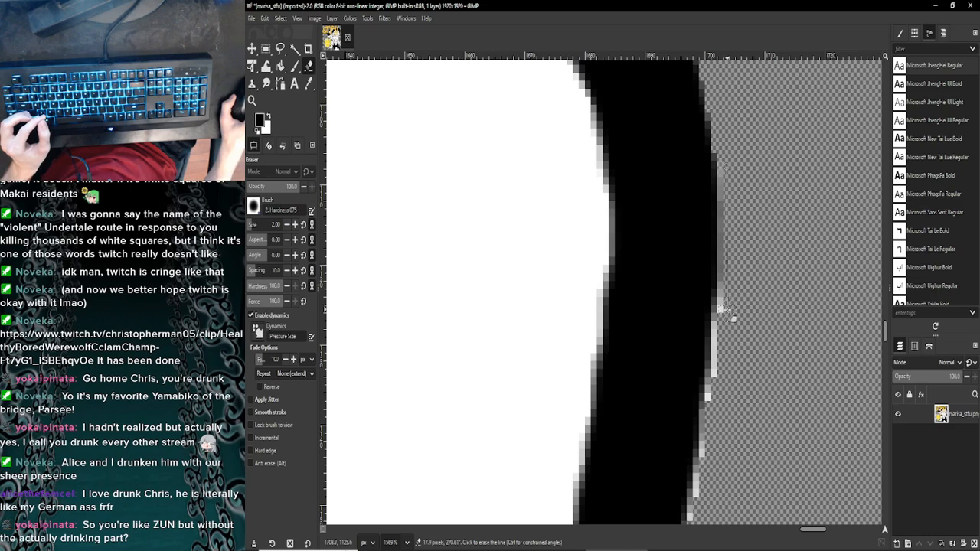
shift+click(719, 308)
scroll(731, 316, down, 3)
scroll(732, 316, up, 5)
scroll(733, 321, down, 3)
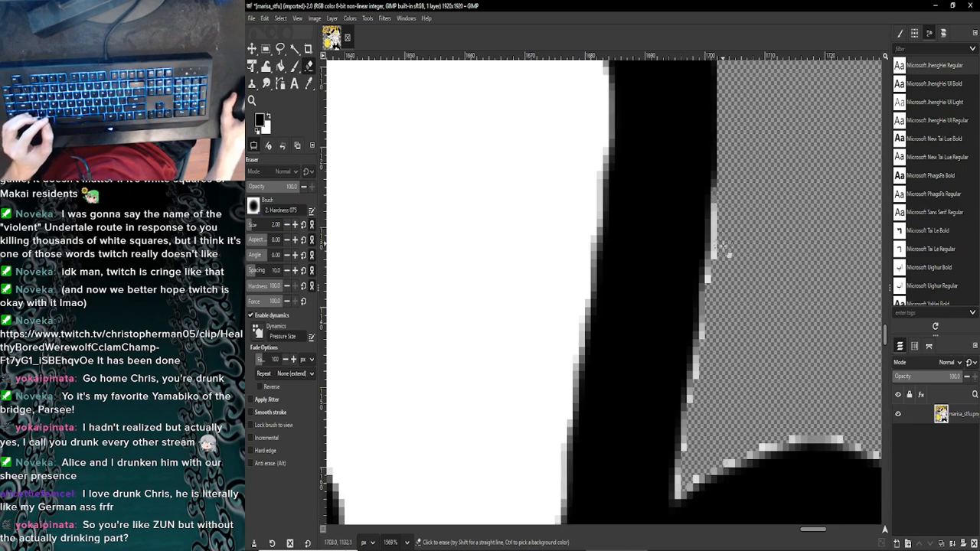
shift+click(719, 256)
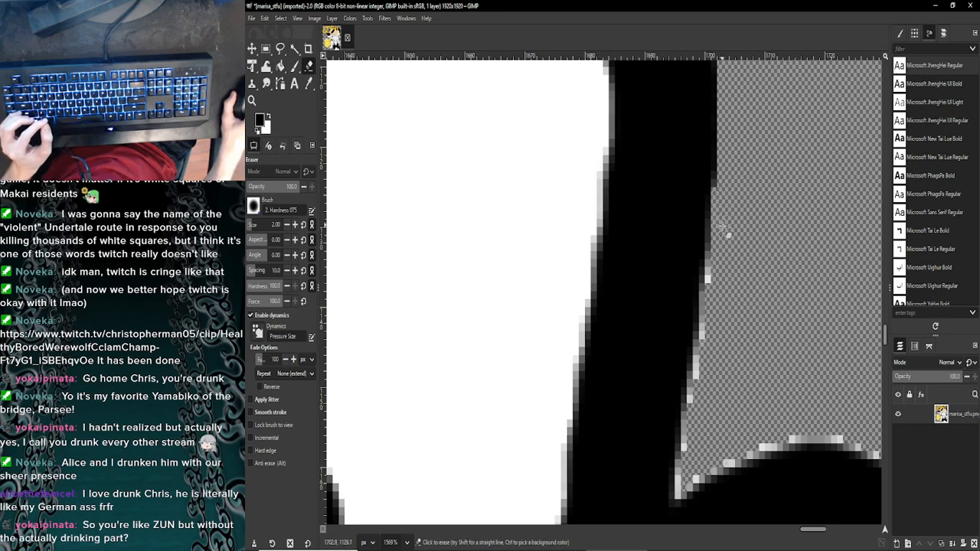
Step: Erase the light pixels along the stroke's inward-slanting edge down to just above the notch with the next arch
scroll(721, 248, down, 1)
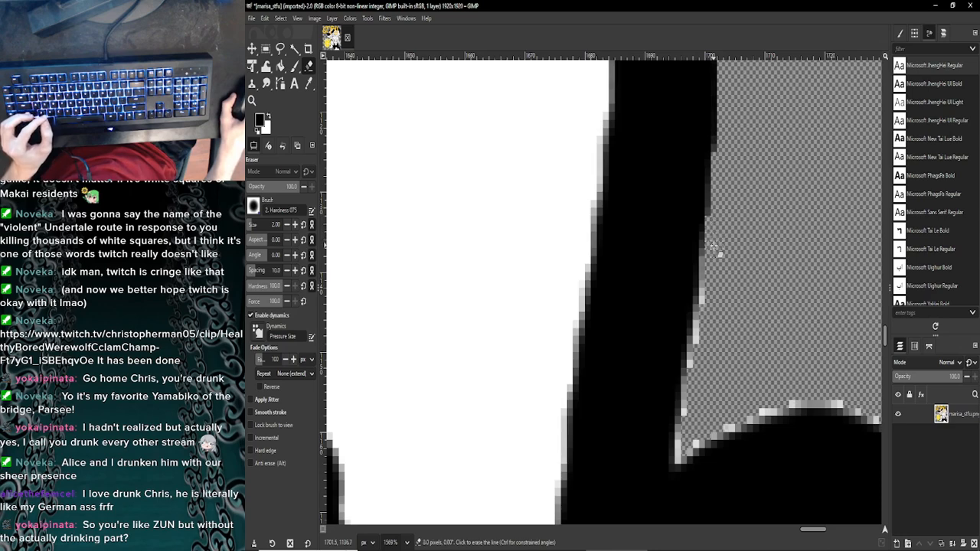
scroll(716, 249, down, 3)
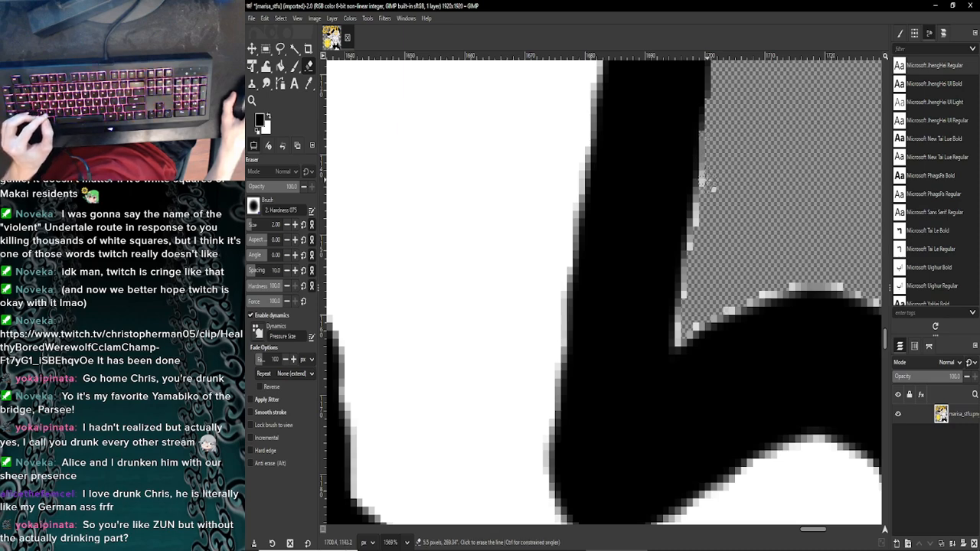
scroll(703, 182, down, 2)
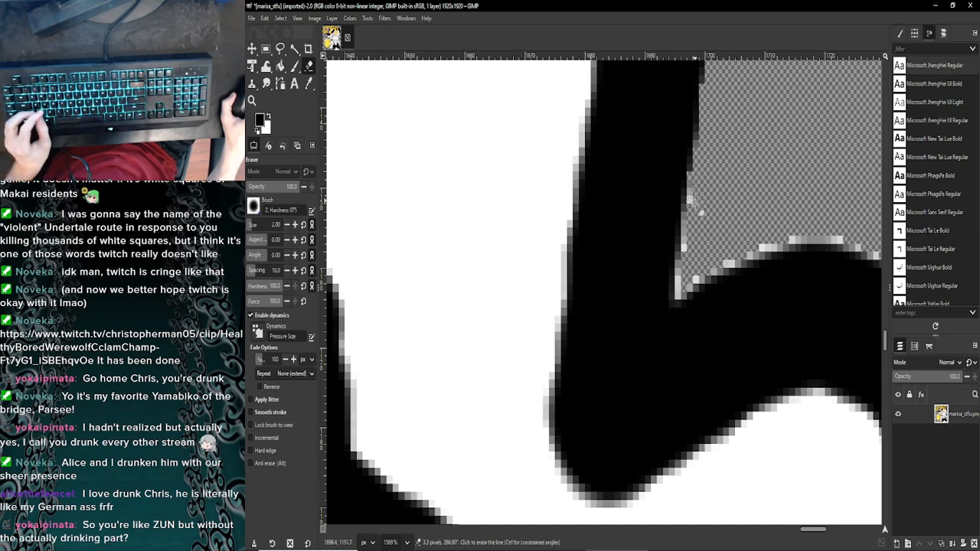
scroll(696, 201, down, 2)
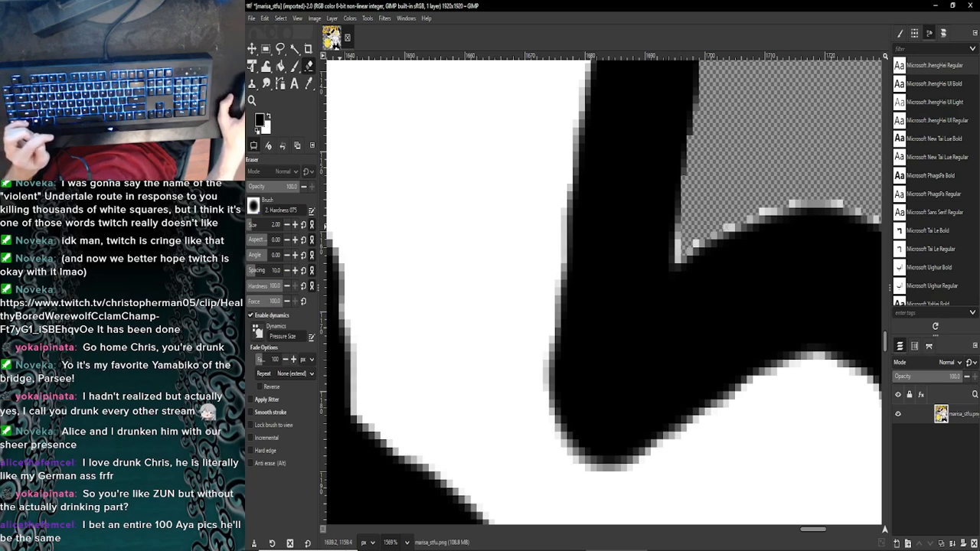
Step: Erase the light pixels in the notch and along the start of the next arch, using an eraser size of 1
click(286, 224)
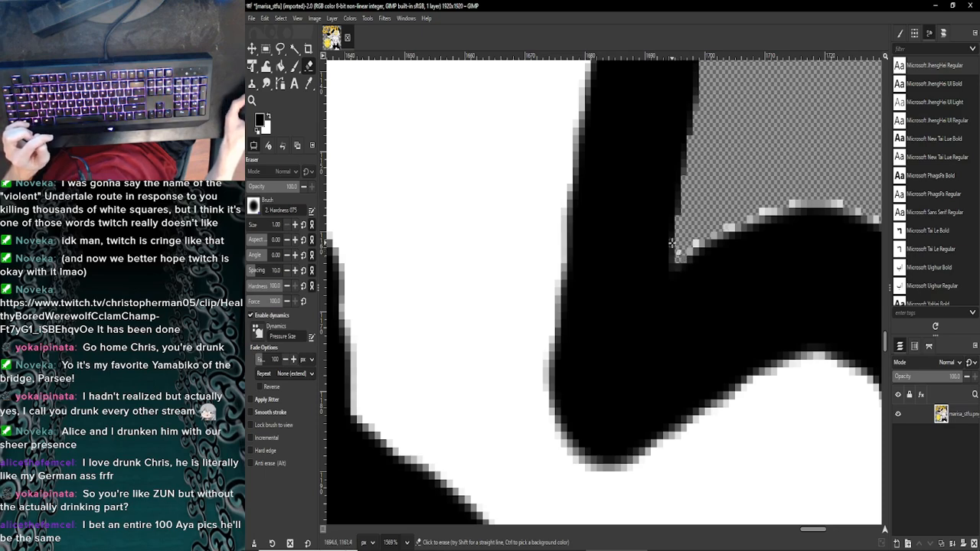
click(675, 264)
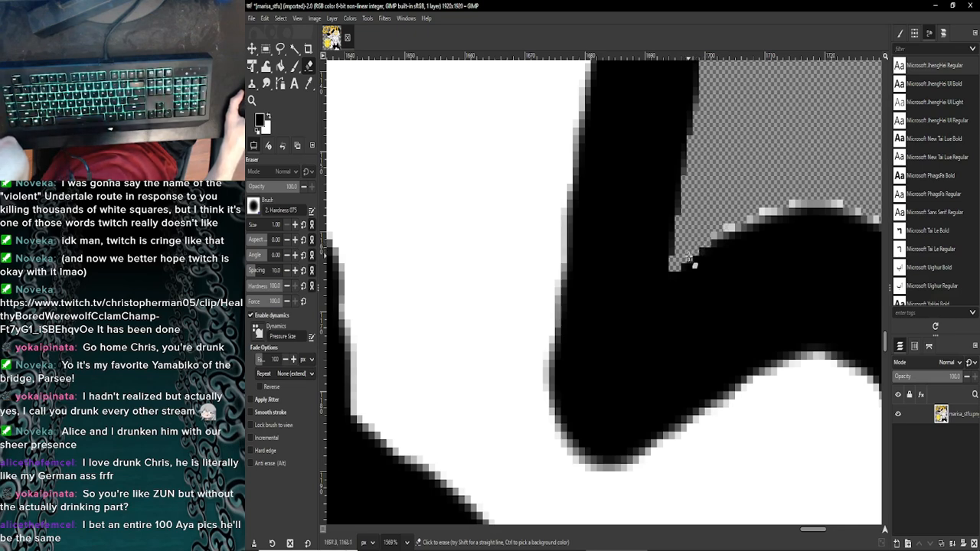
click(732, 227)
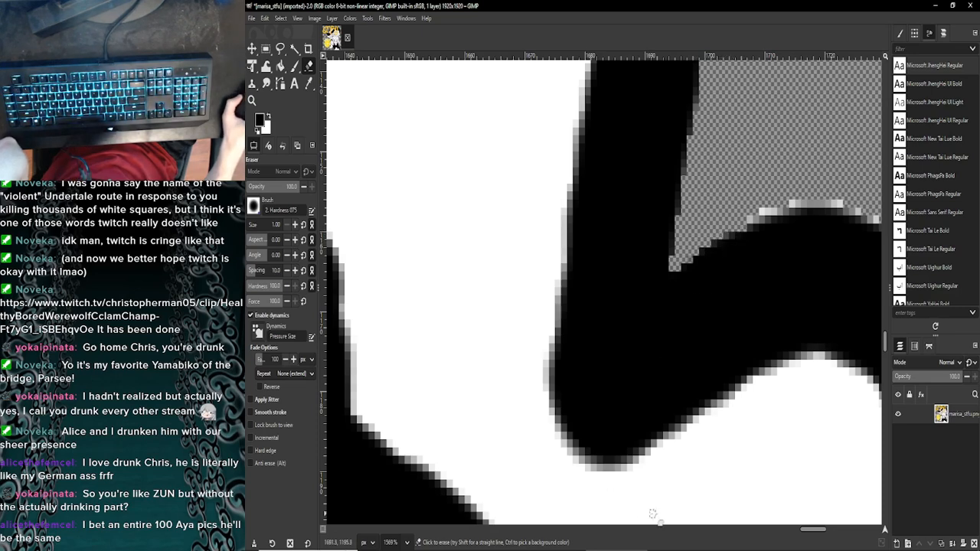
Step: Erase the light fringe across the top of the black arch beside the notch, using an eraser size of 2
scroll(806, 532, right, 2)
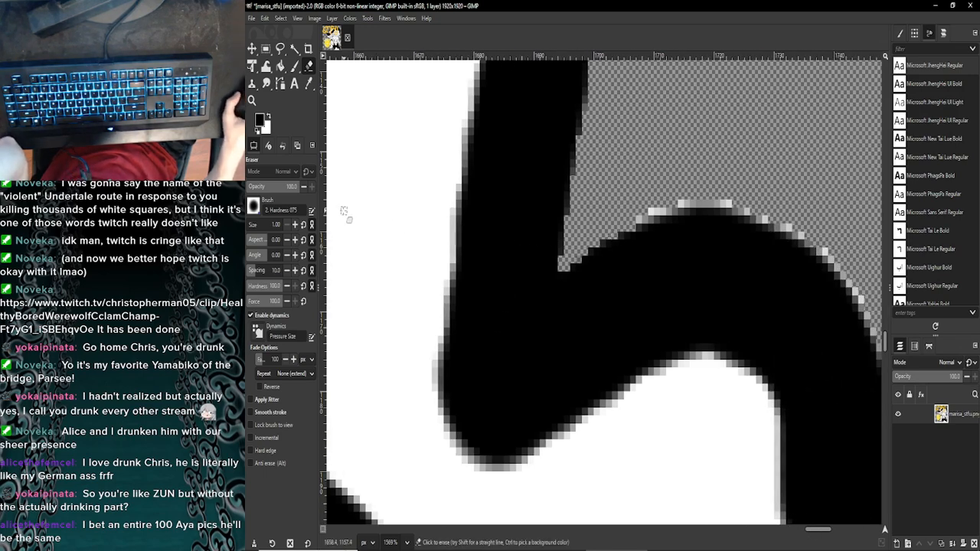
click(287, 225)
click(287, 224)
drag(639, 210, 688, 200)
mouse_move(687, 201)
mouse_down()
mouse_move(728, 194)
mouse_move(693, 193)
mouse_up()
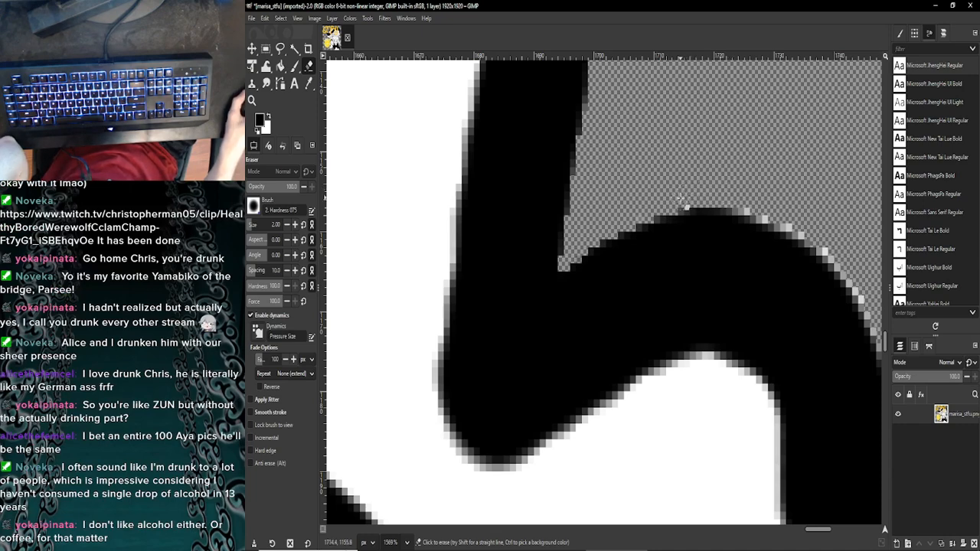
Step: Erase the light fringe around the arch's outer shoulder where it curves downward
drag(819, 530, 829, 531)
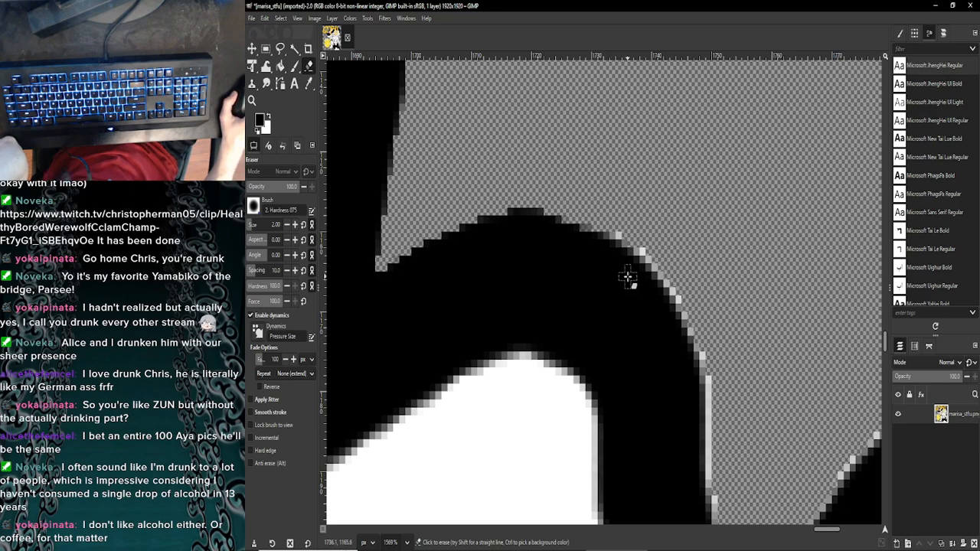
scroll(627, 277, down, 2)
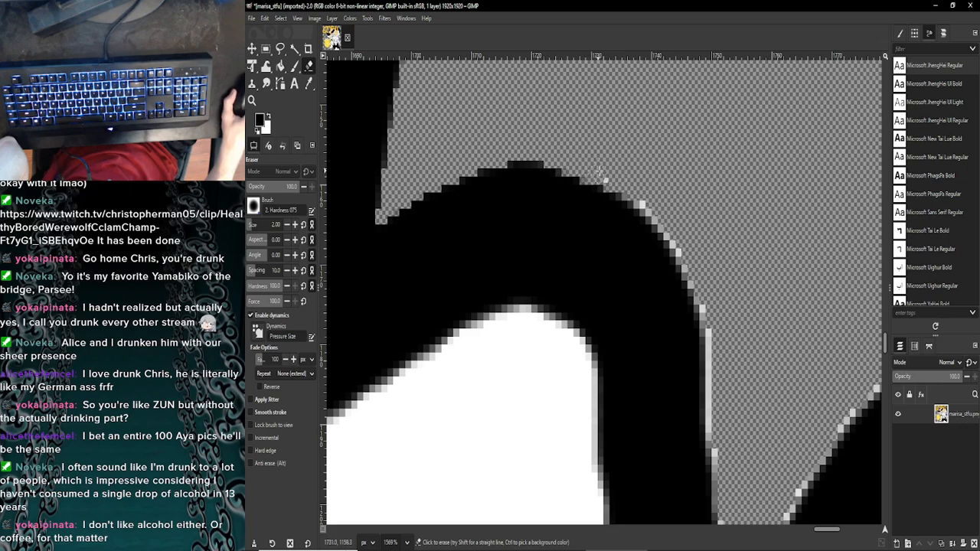
scroll(619, 185, down, 1)
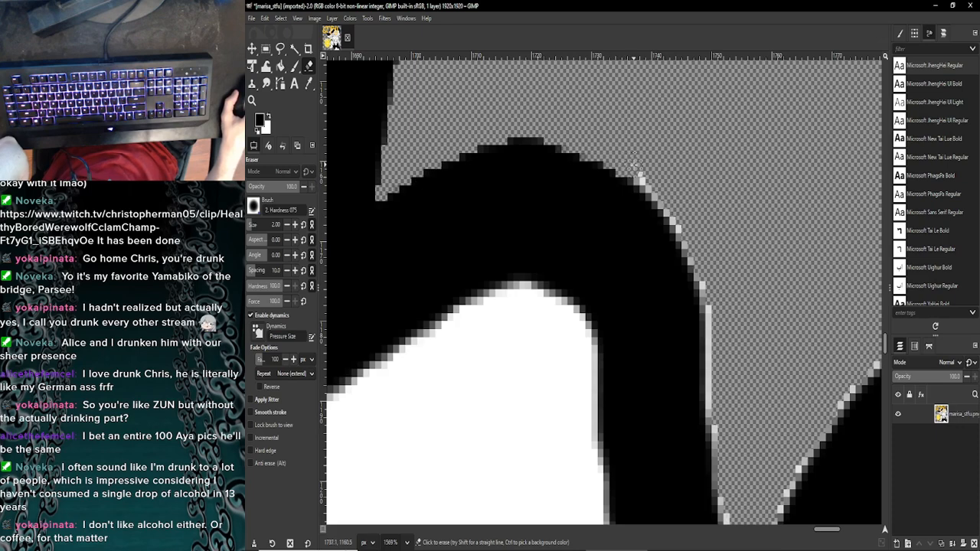
drag(657, 192, 700, 259)
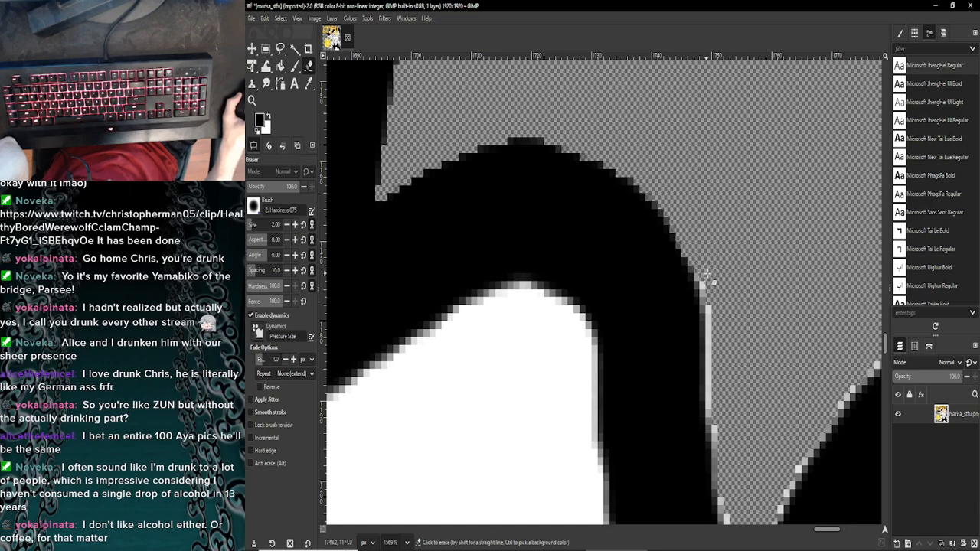
Step: Erase the light strip down the arch's near-vertical outer edge towards the narrow gap
scroll(703, 269, down, 3)
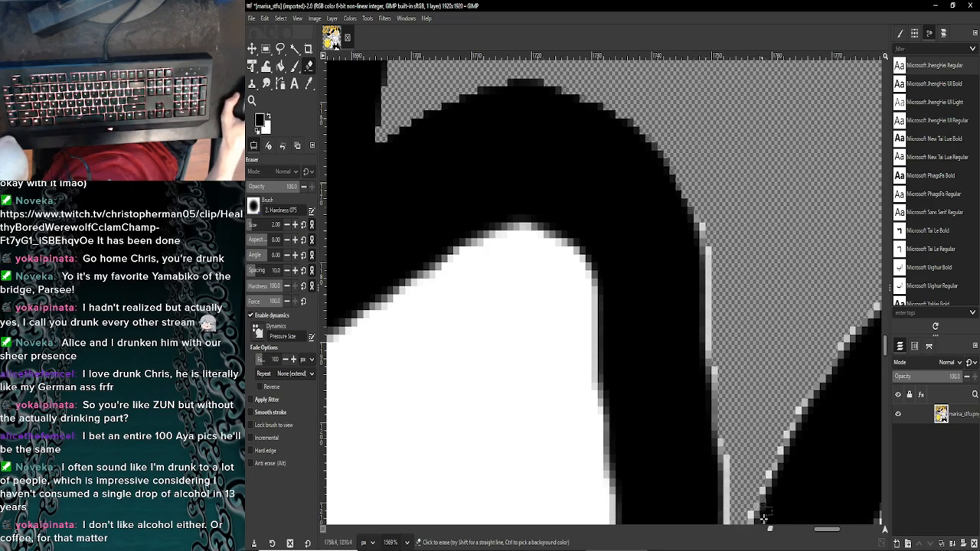
scroll(825, 534, right, 3)
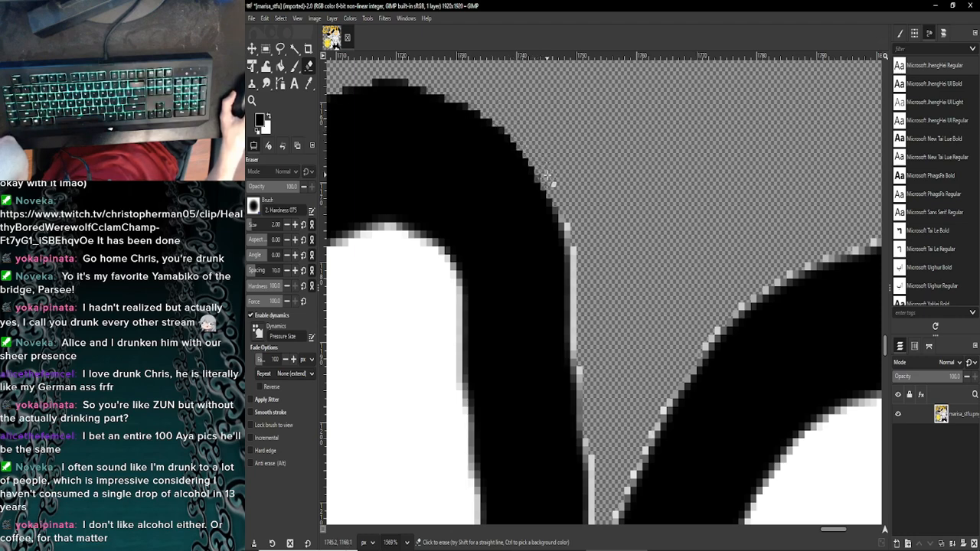
scroll(548, 176, down, 2)
scroll(557, 173, up, 1)
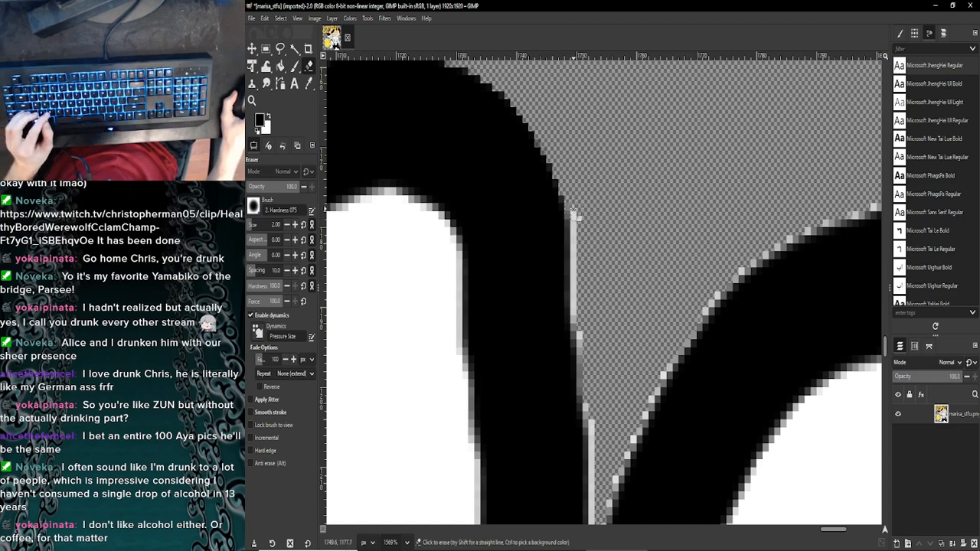
drag(575, 217, 576, 306)
scroll(574, 306, down, 2)
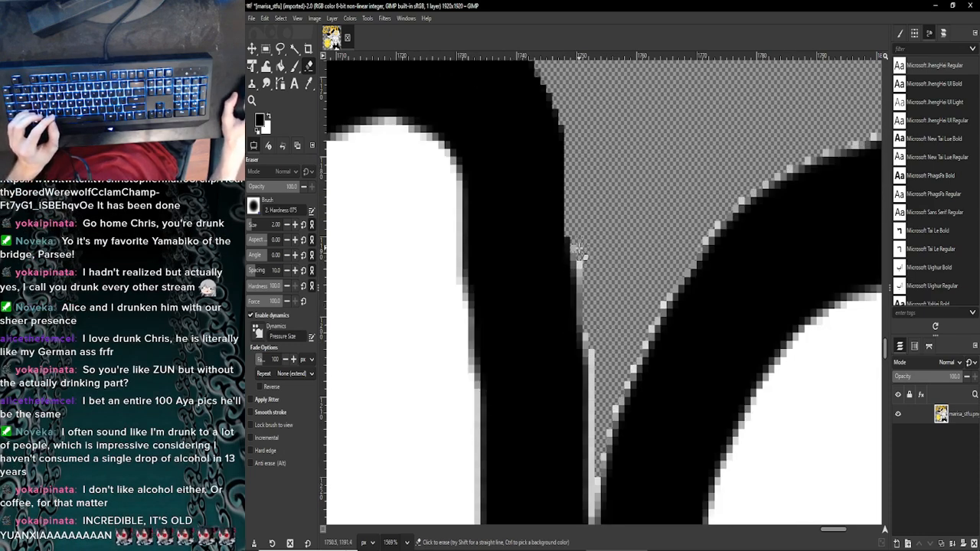
drag(578, 248, 585, 285)
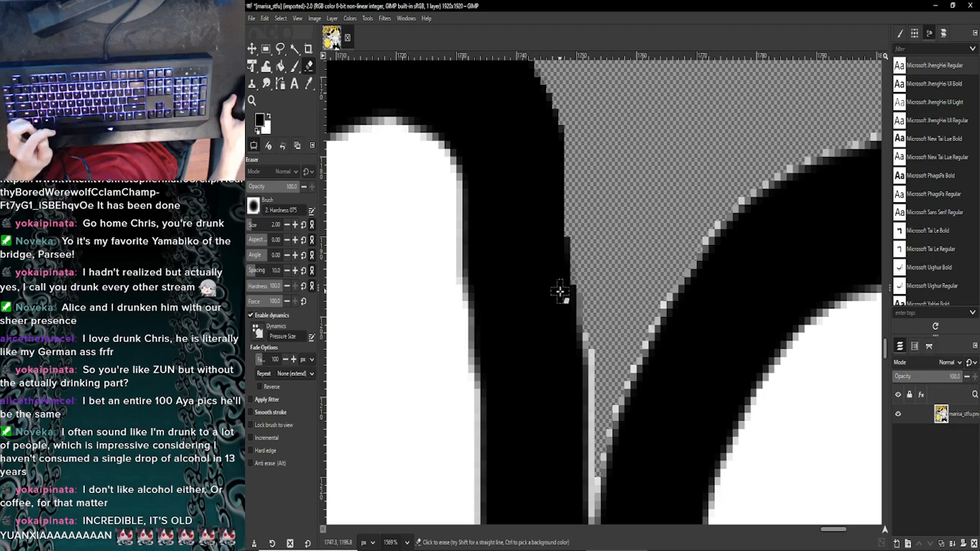
click(388, 543)
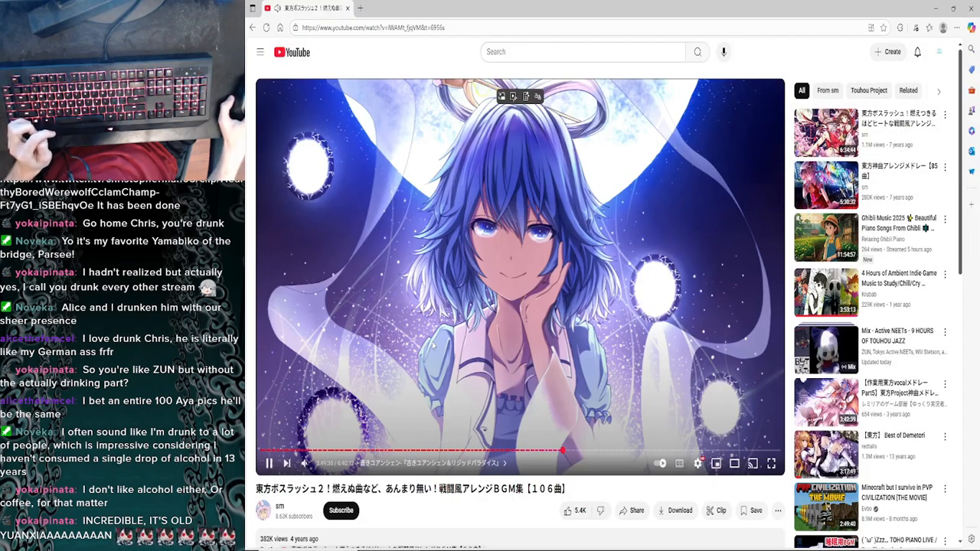
click(935, 8)
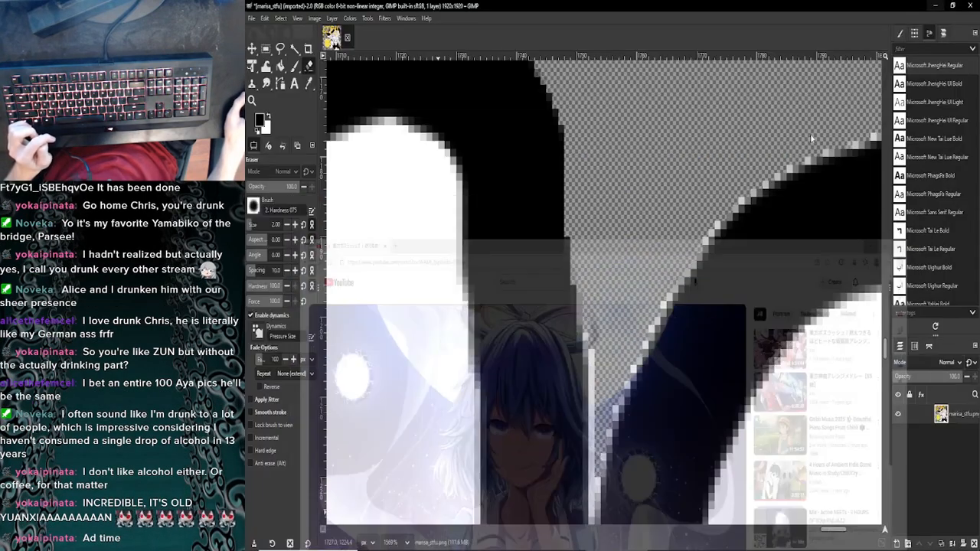
Step: Erase the long light strip along the arch's edge inside the narrow gap with a straight eraser line
scroll(563, 395, down, 3)
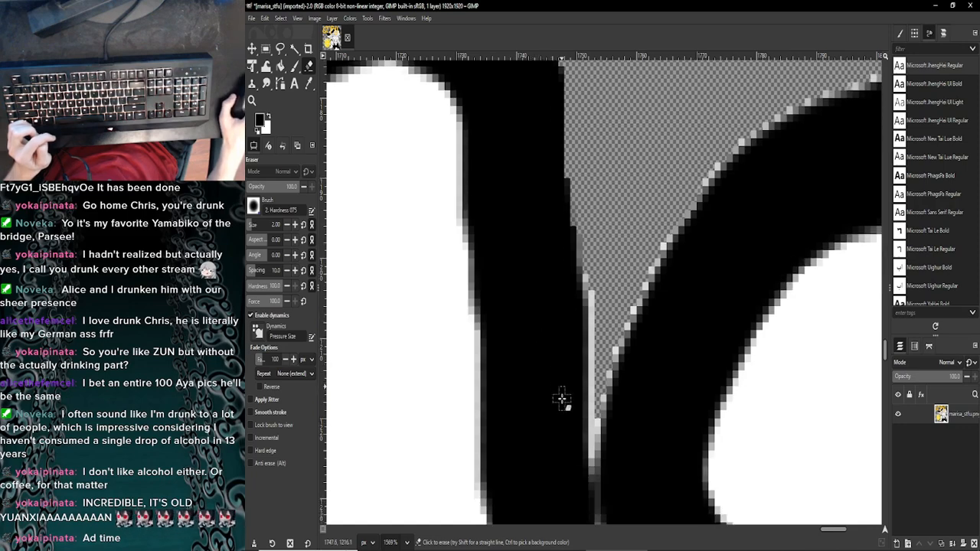
scroll(562, 398, up, 1)
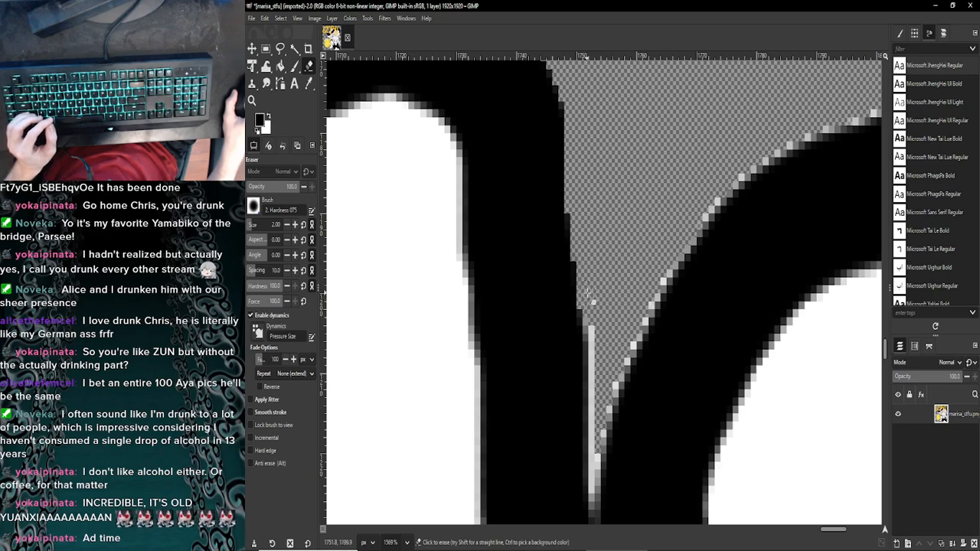
scroll(597, 275, down, 3)
scroll(598, 284, down, 4)
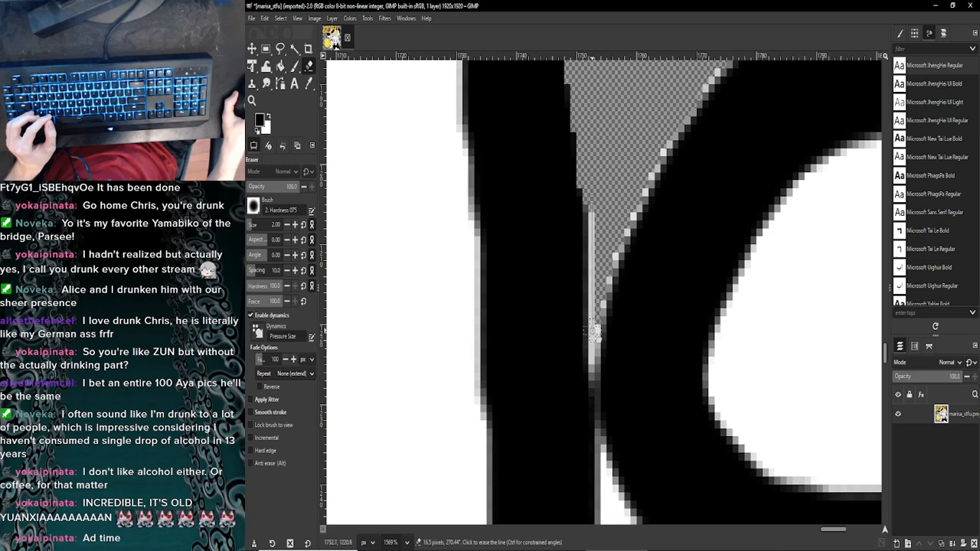
shift+click(594, 333)
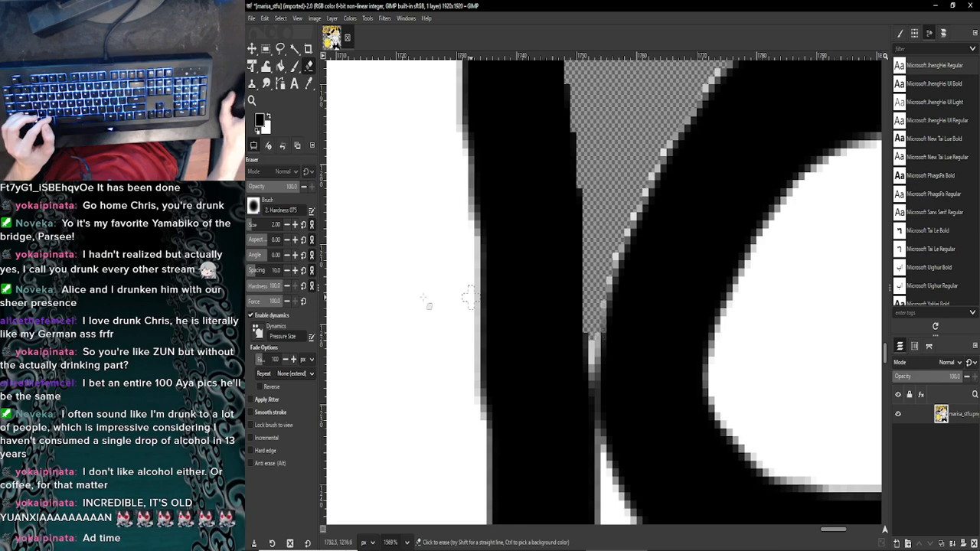
Step: Erase the light pixels at the lower tip of the narrow gap with an eraser size of 1
click(287, 224)
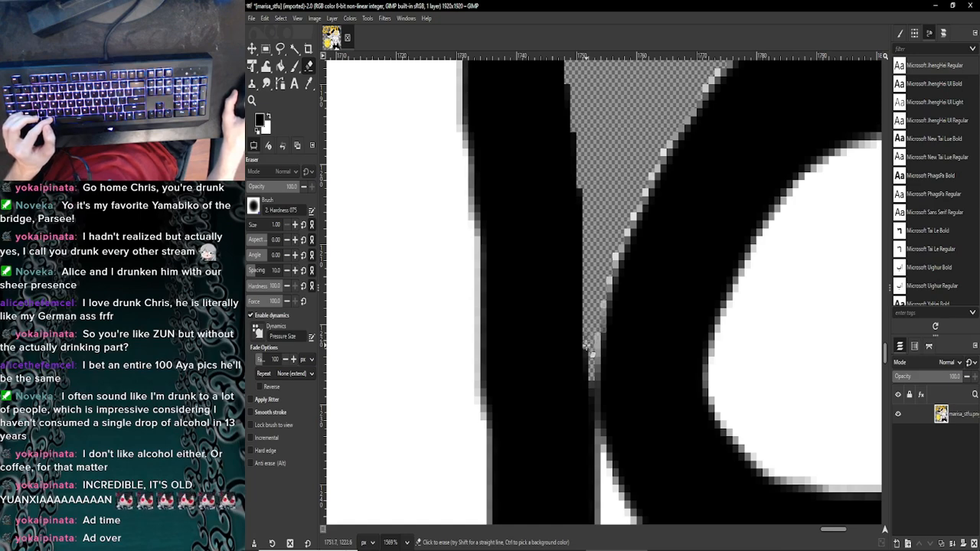
scroll(596, 371, down, 7)
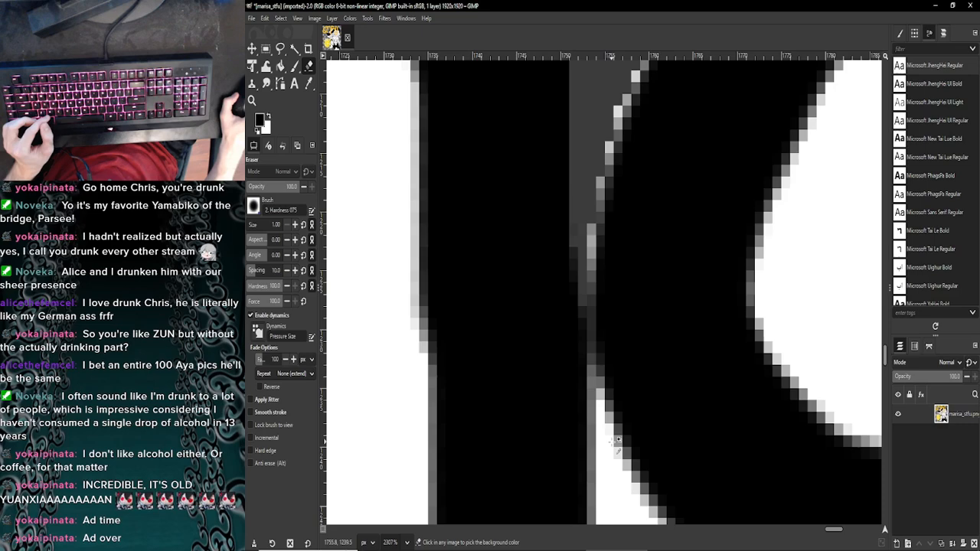
scroll(607, 455, down, 7)
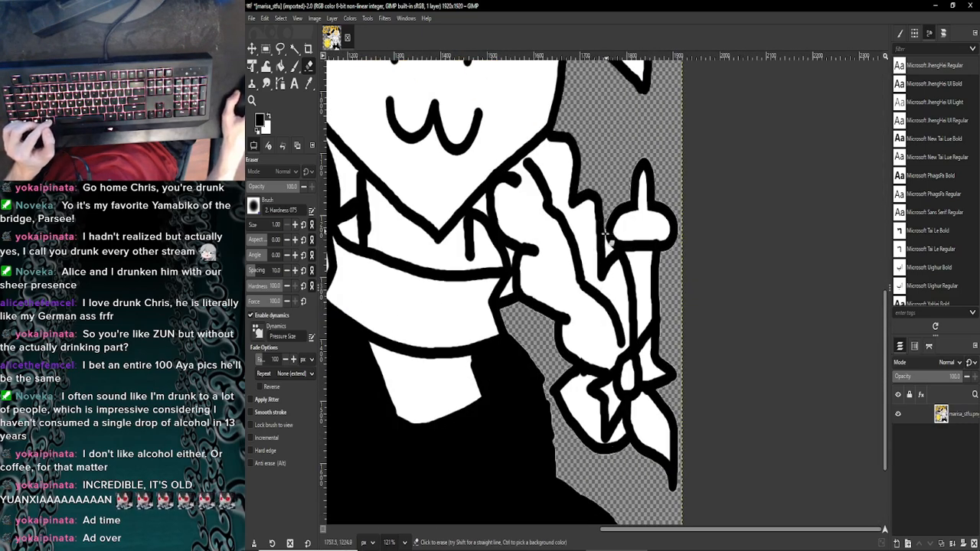
Step: Select the enclosed white pocket below the narrow gap with Fuzzy Select and cut it out to transparency
scroll(609, 242, up, 7)
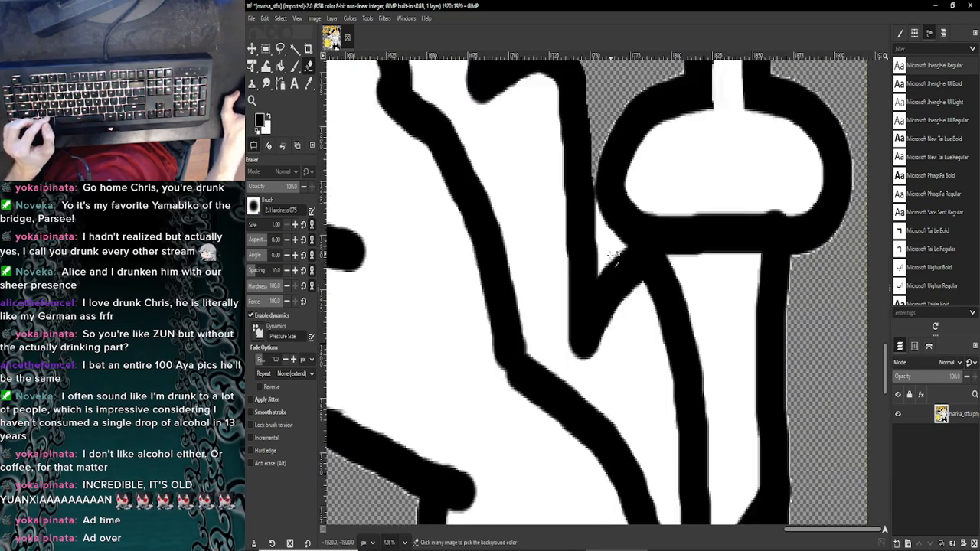
scroll(610, 255, up, 2)
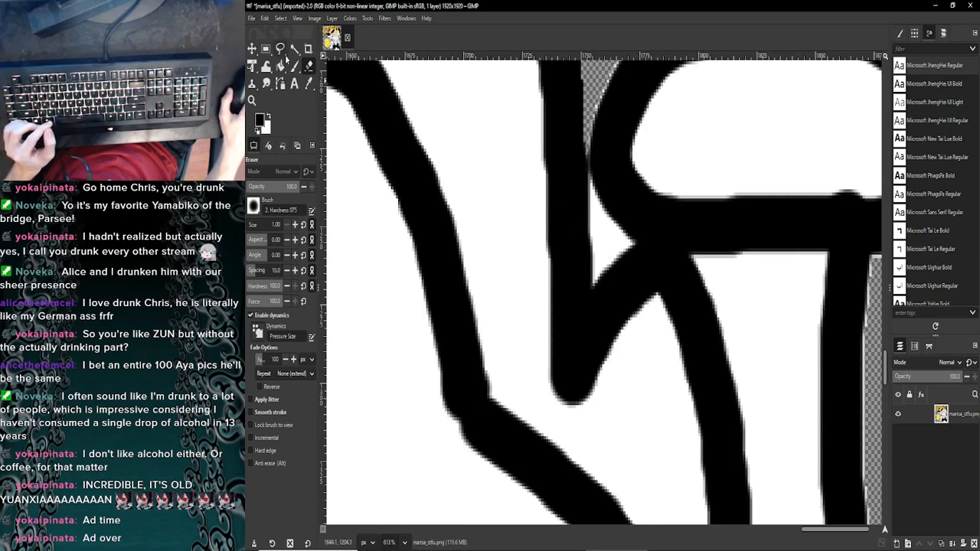
click(280, 49)
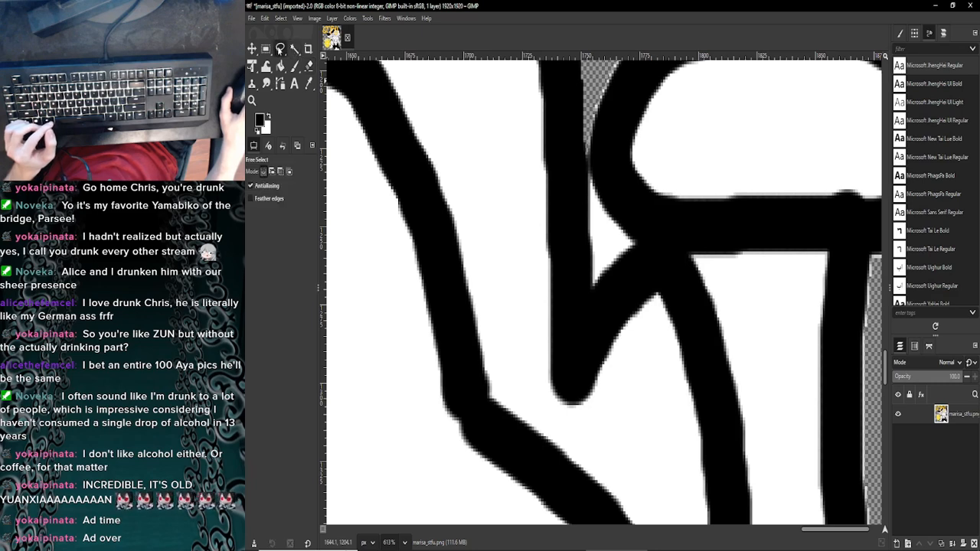
click(294, 49)
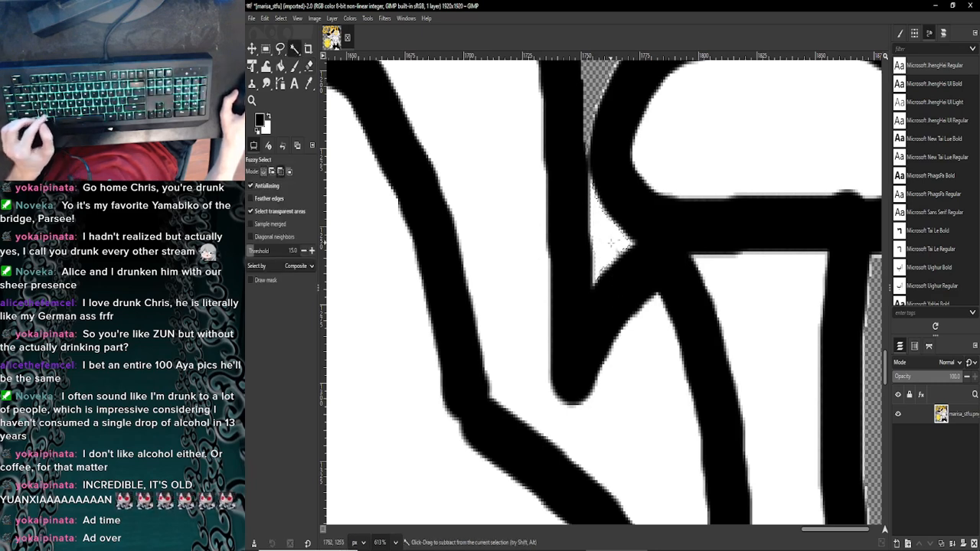
key(ctrl+x)
scroll(597, 260, up, 2)
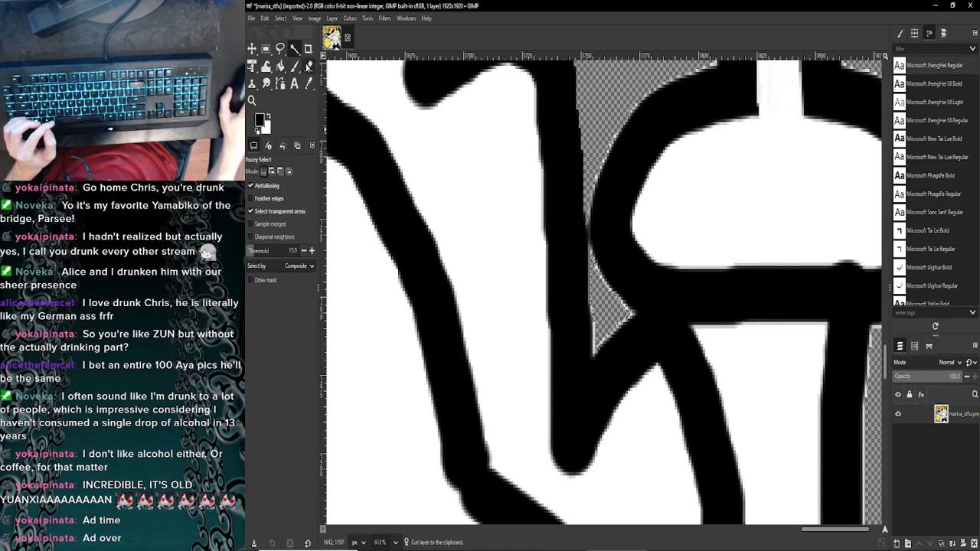
Step: Erase the light strip along the pocket's near-vertical edge with a straight eraser line at size 2
click(308, 66)
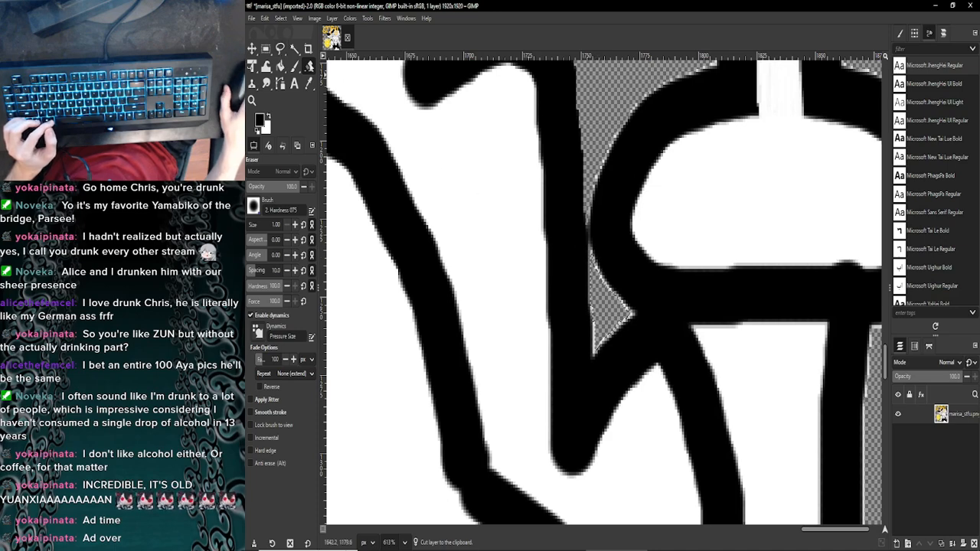
scroll(564, 350, down, 3)
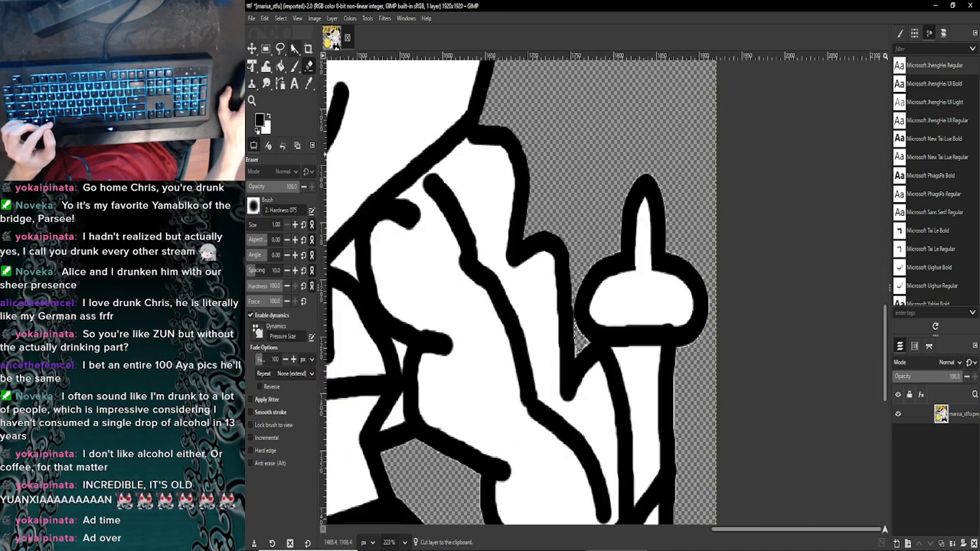
click(294, 48)
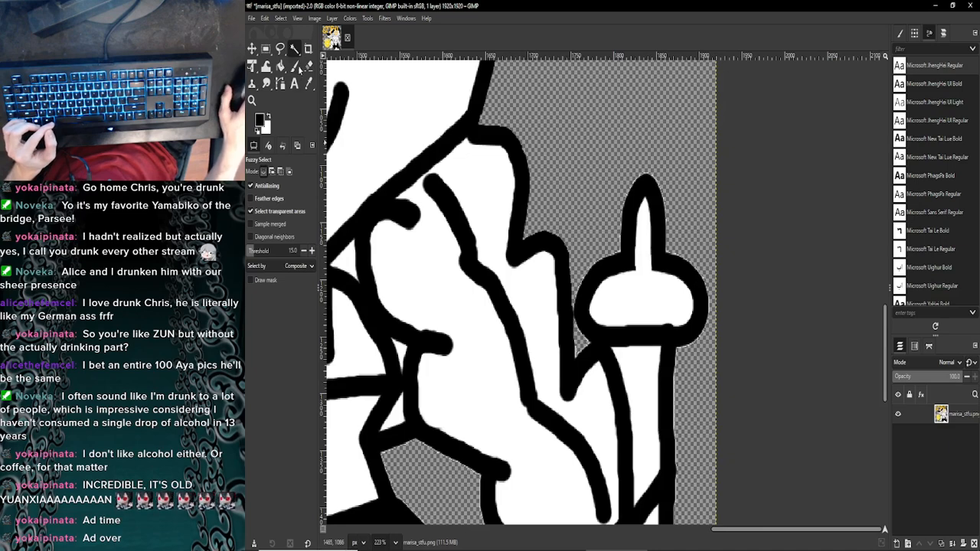
key(shift+e)
scroll(579, 340, up, 2)
scroll(579, 339, up, 4)
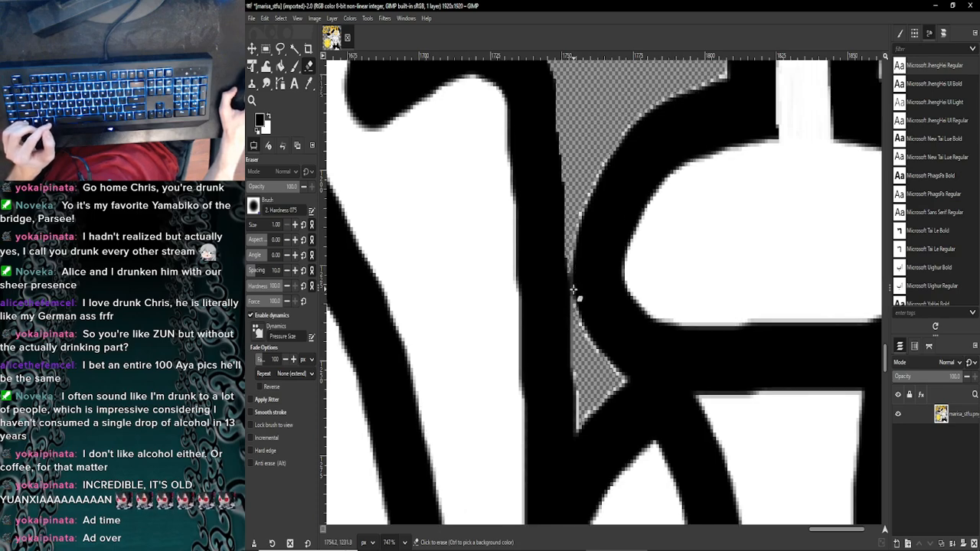
scroll(596, 325, up, 1)
scroll(580, 367, up, 1)
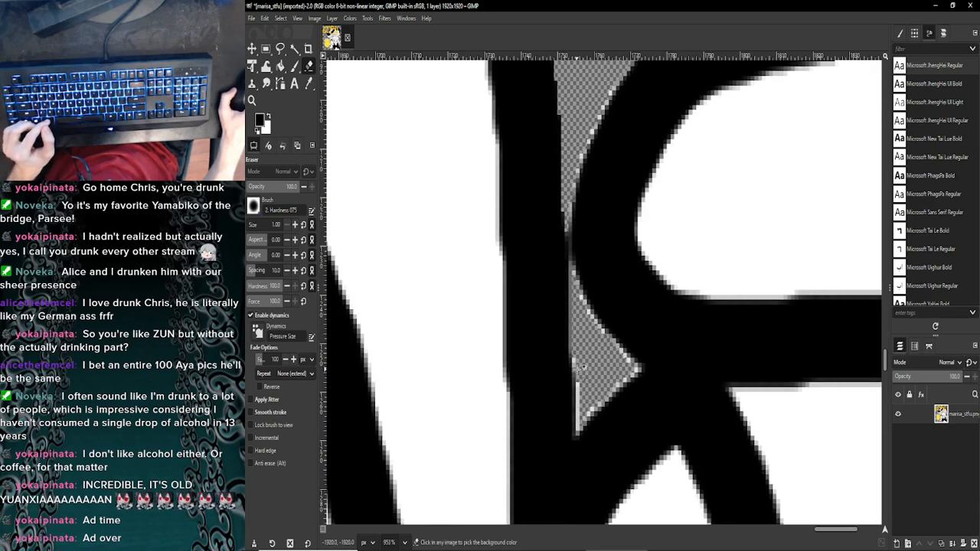
scroll(581, 369, up, 2)
click(570, 356)
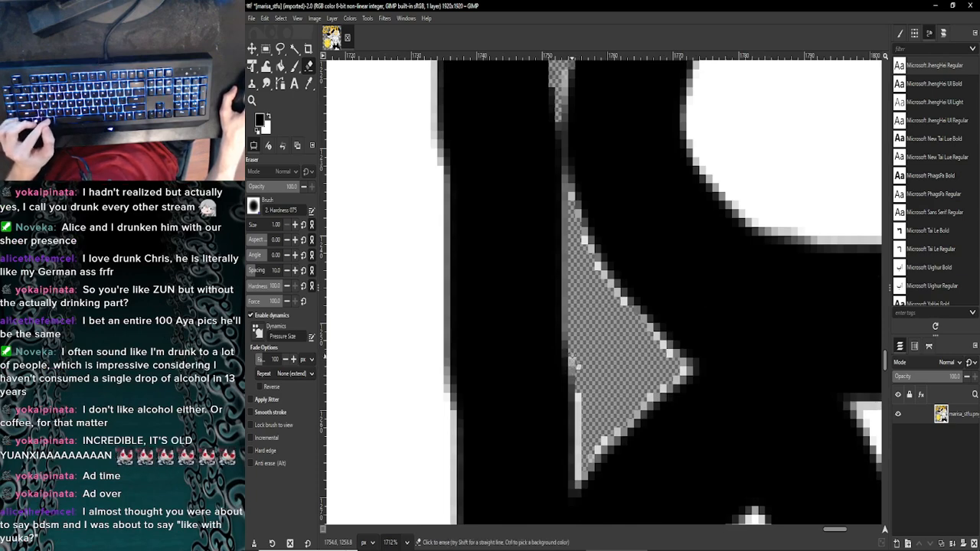
scroll(589, 390, down, 1)
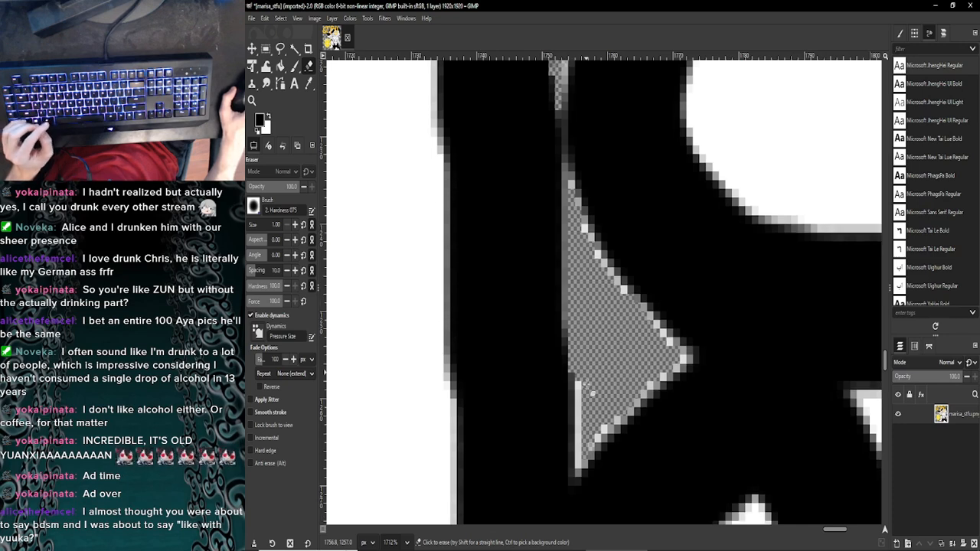
scroll(589, 390, down, 5)
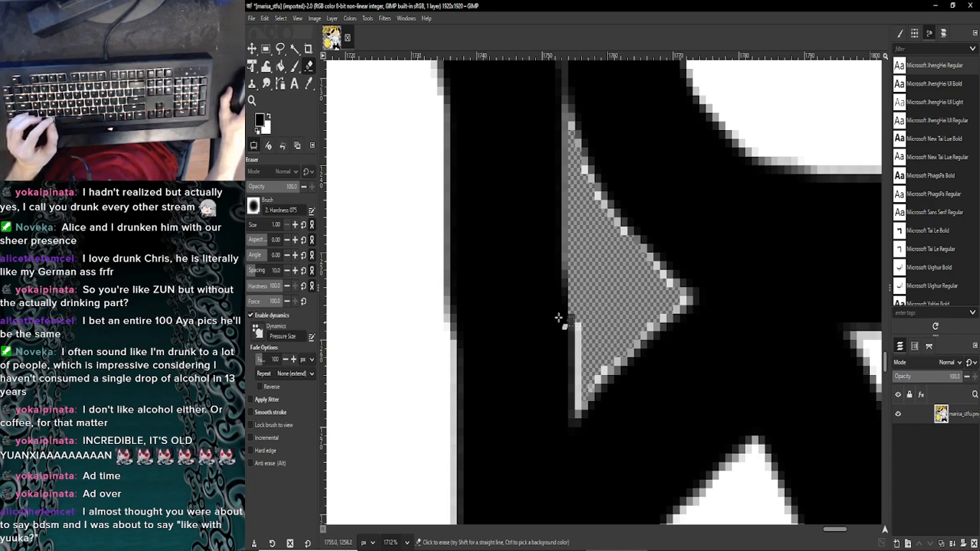
key(bracketright)
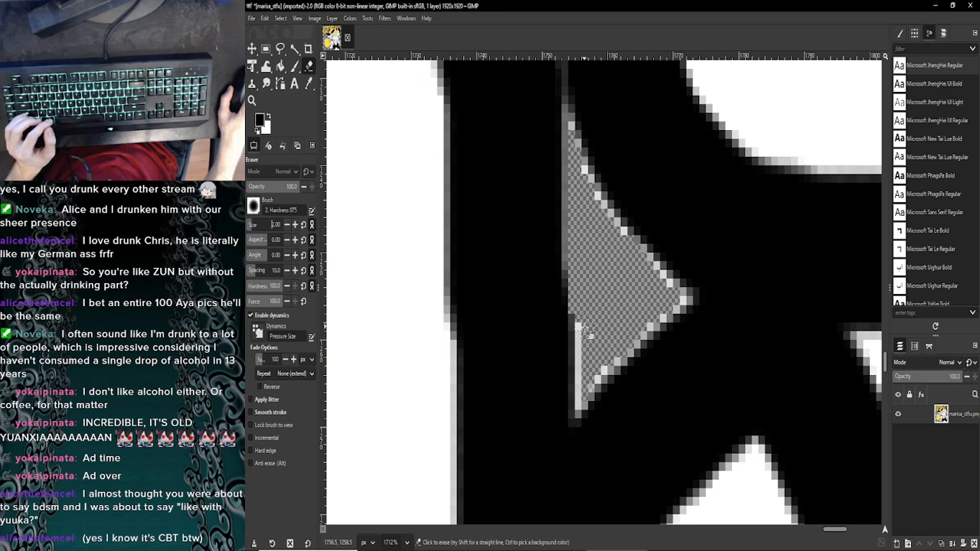
shift+click(586, 391)
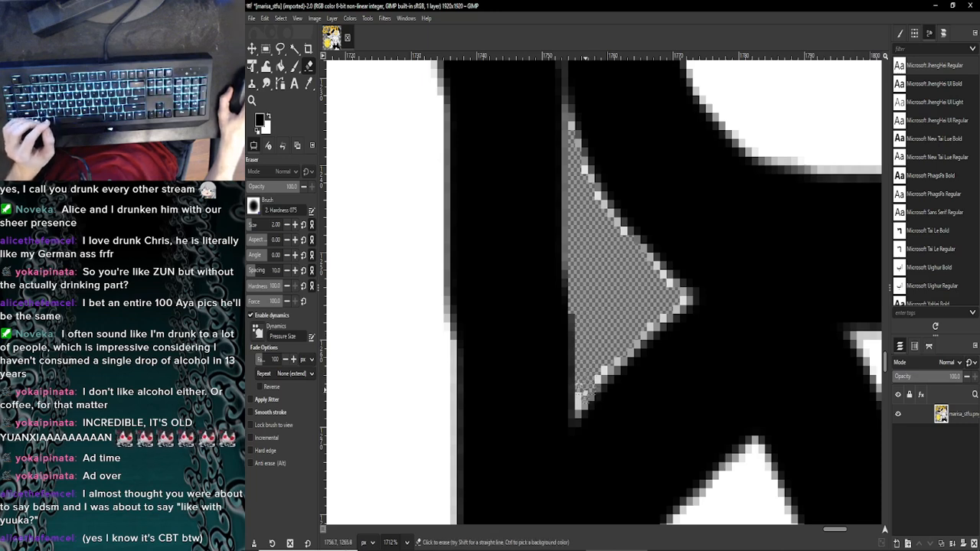
Step: Erase the light fringe along the pocket's lower diagonal edge and around its pointed corner with an eraser size of 1
key(bracketleft)
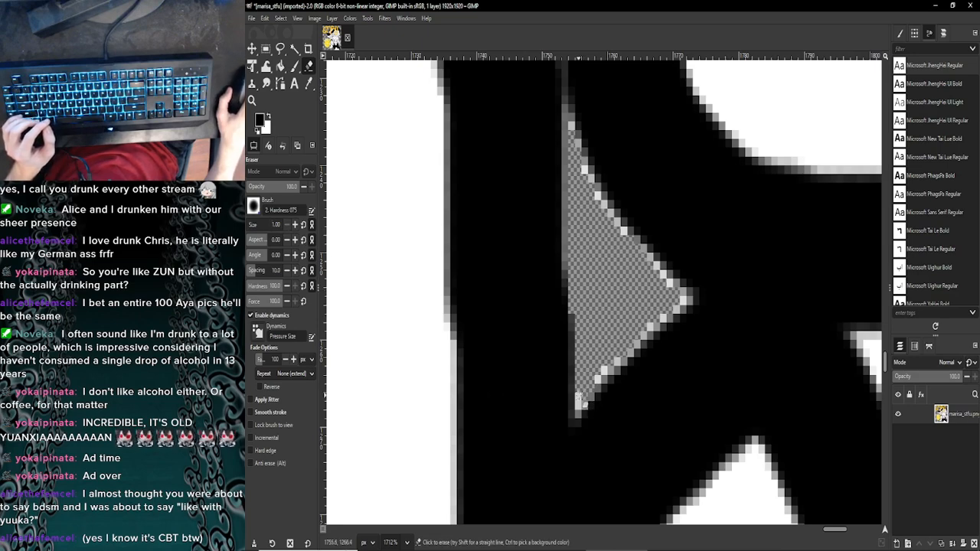
mouse_move(582, 419)
mouse_down()
mouse_move(643, 329)
mouse_move(688, 300)
mouse_move(655, 266)
mouse_up()
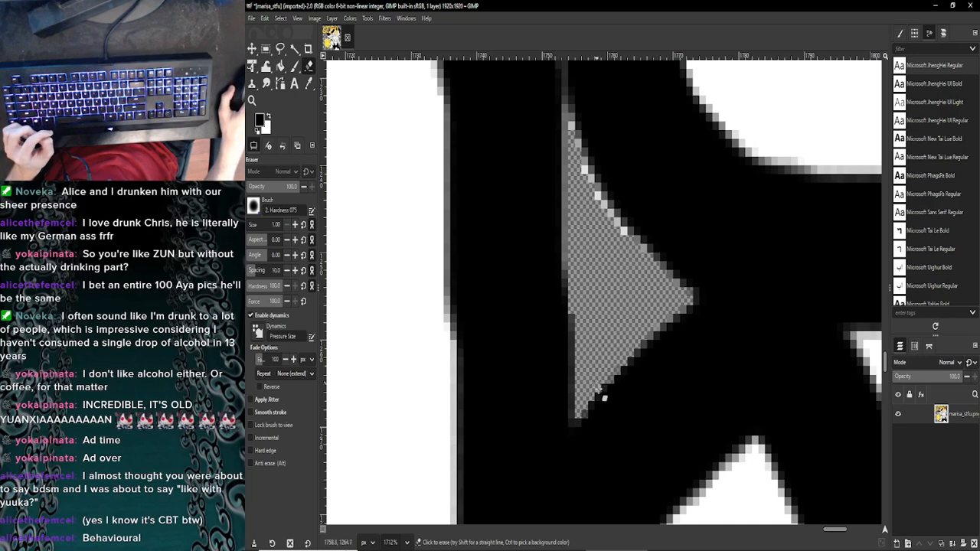
scroll(608, 382, up, 3)
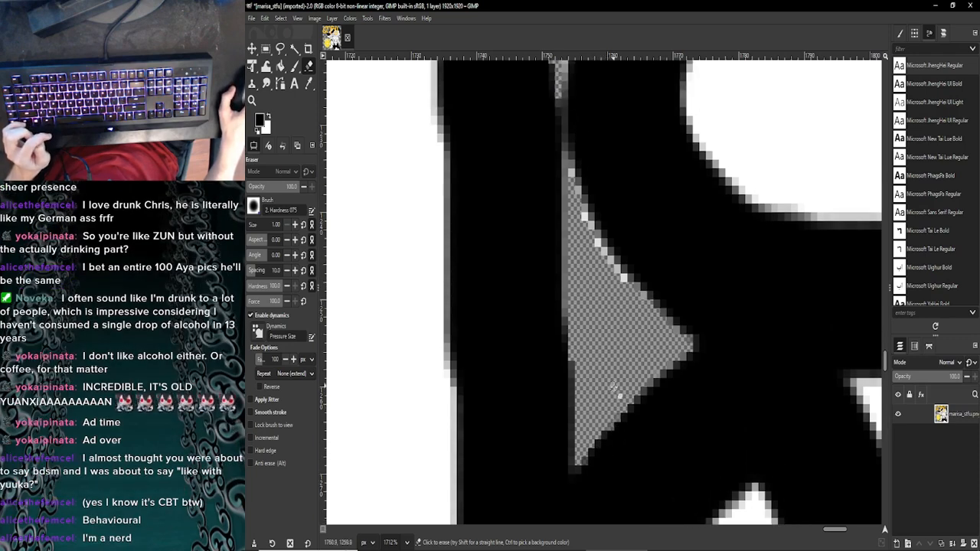
Step: Erase the light fringe along the pocket's curved upper edge, going over it again with an eraser size of 2
scroll(616, 391, up, 2)
scroll(658, 356, up, 2)
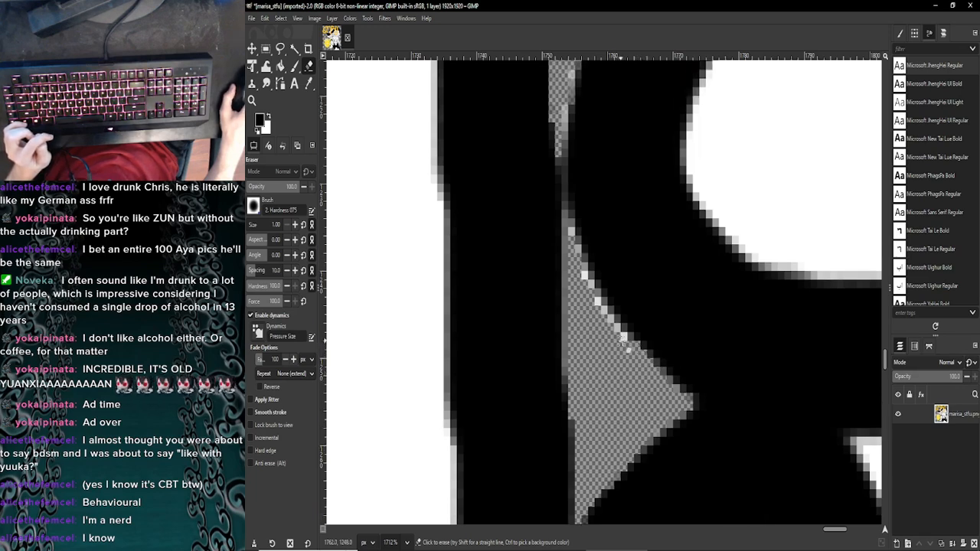
drag(610, 325, 597, 307)
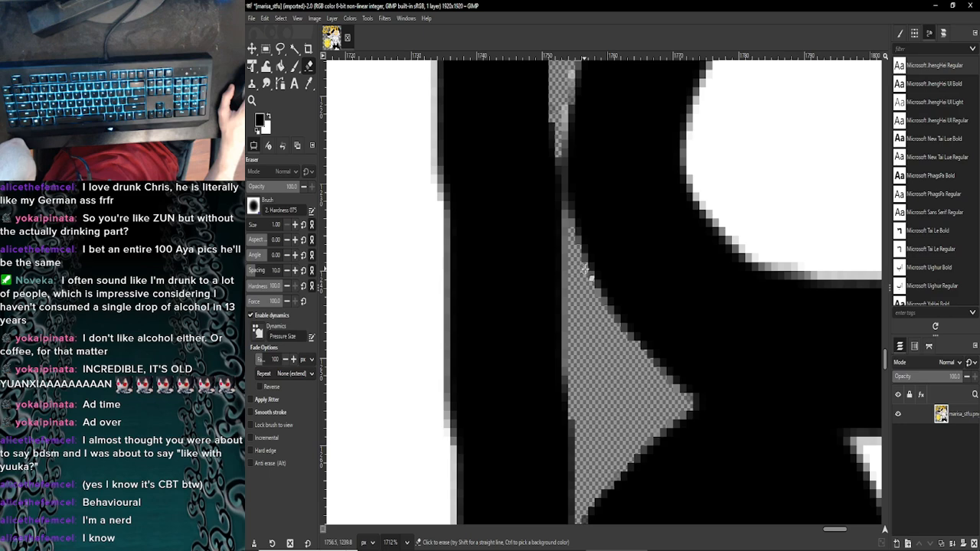
click(298, 224)
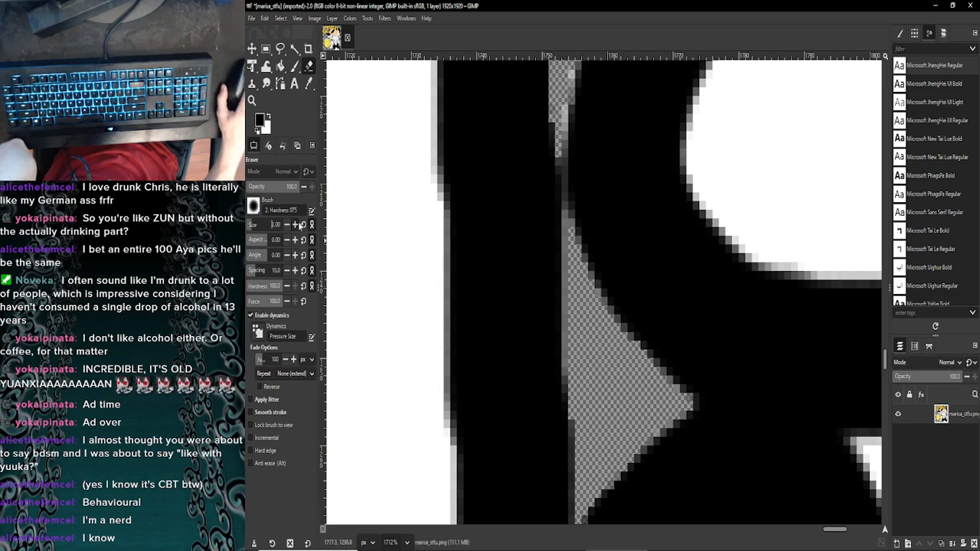
drag(599, 313, 673, 398)
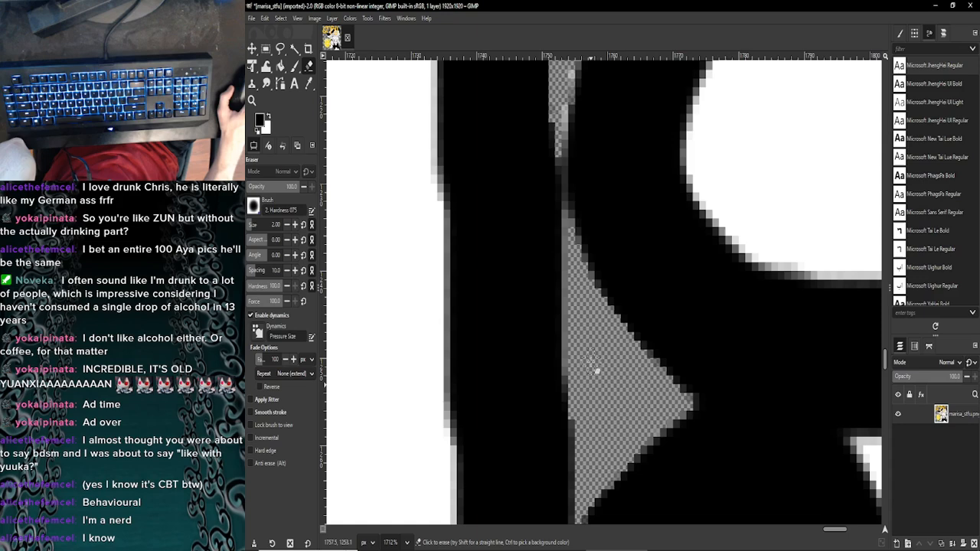
click(287, 225)
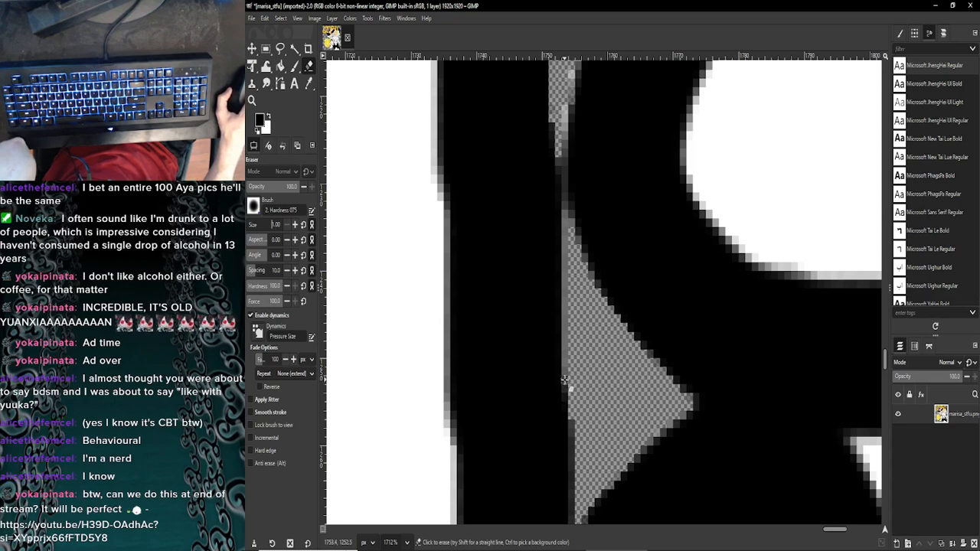
Step: Erase the light fringe along the lower part of the arch's outer curve above the narrow gap, using an eraser size of 2
scroll(564, 380, down, 4)
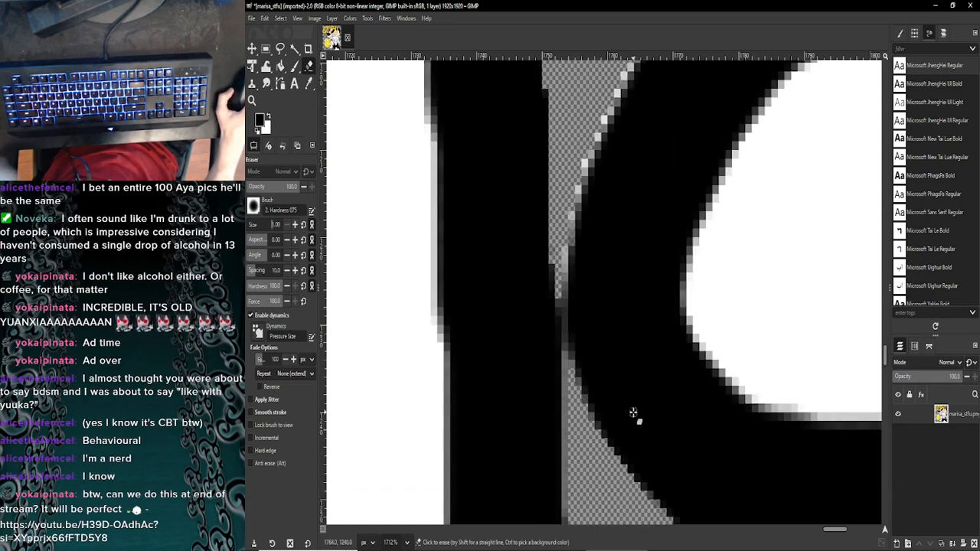
scroll(610, 391, down, 6)
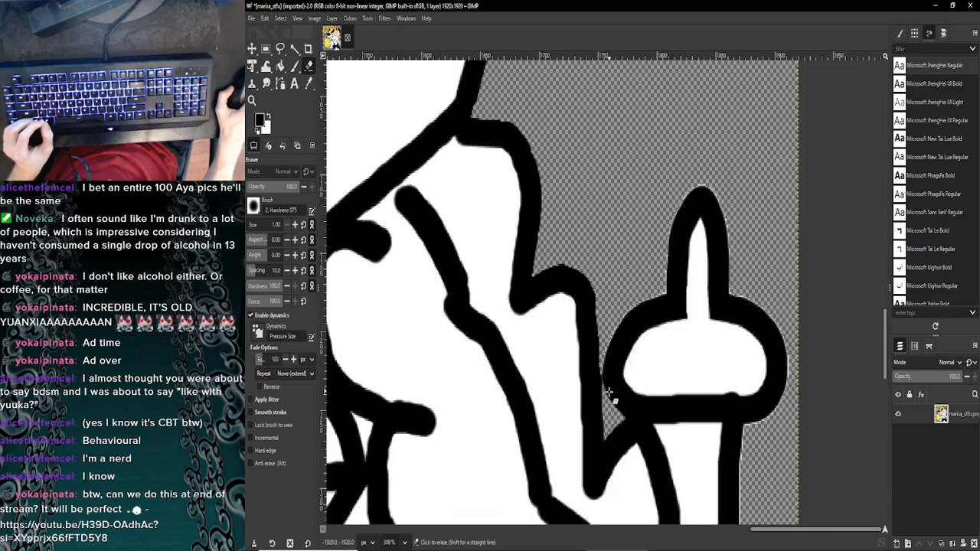
key(bracketright)
scroll(611, 377, up, 9)
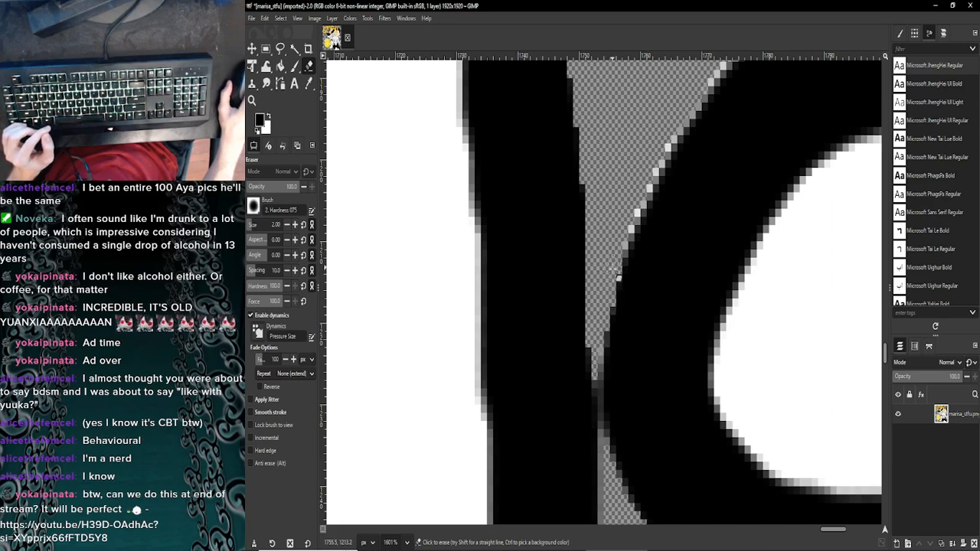
scroll(624, 306, up, 3)
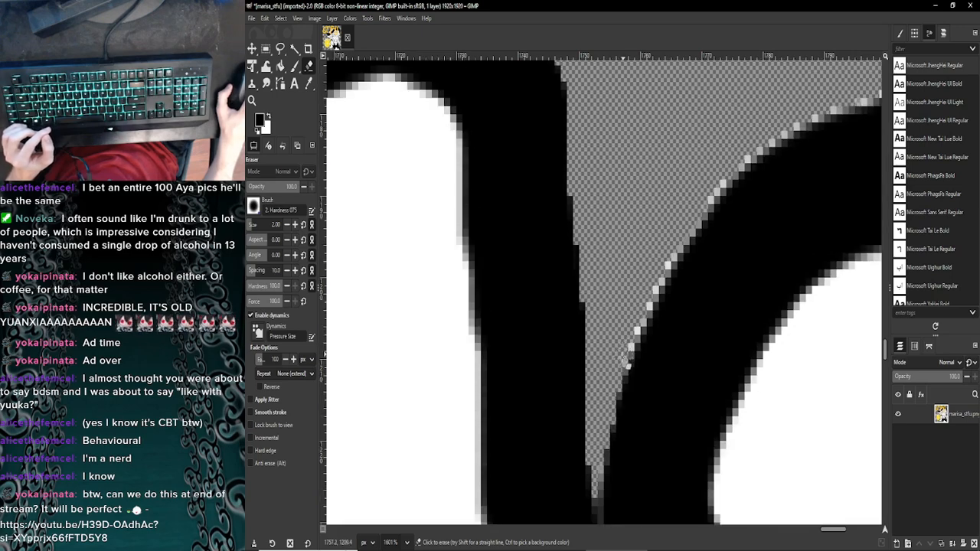
mouse_move(620, 364)
mouse_down()
mouse_move(673, 240)
mouse_move(613, 405)
mouse_up()
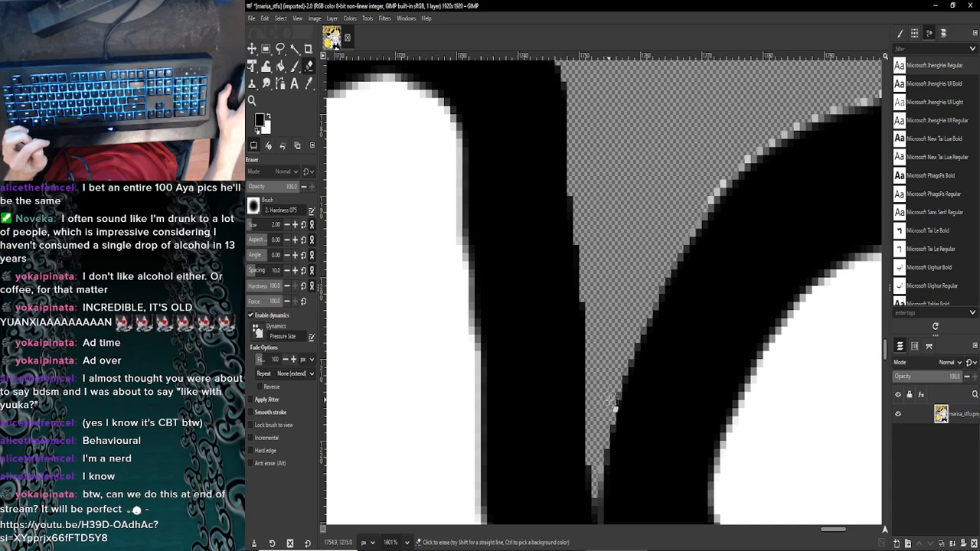
Step: Switch to the browser, pause the Demetori video and go back to the music compilation tab before returning to GIMP
click(78, 525)
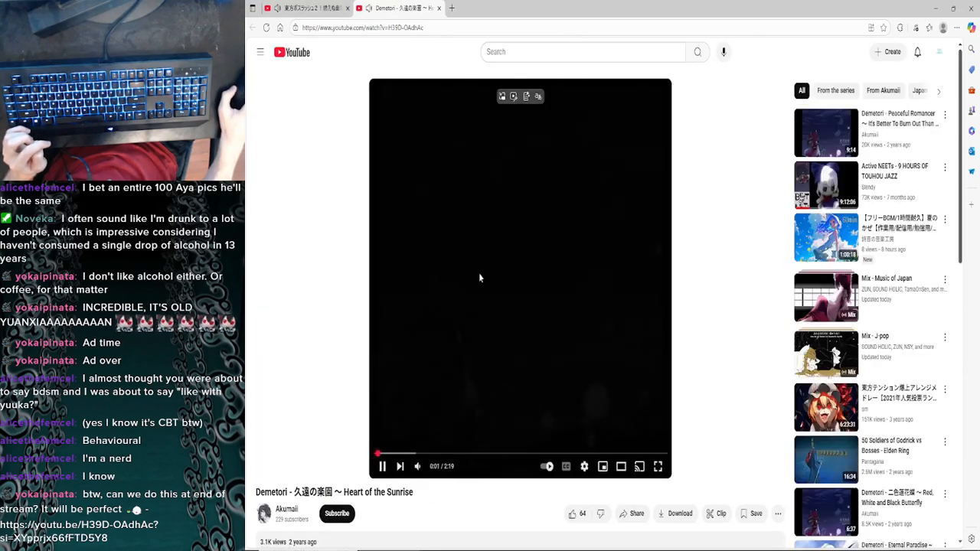
click(479, 278)
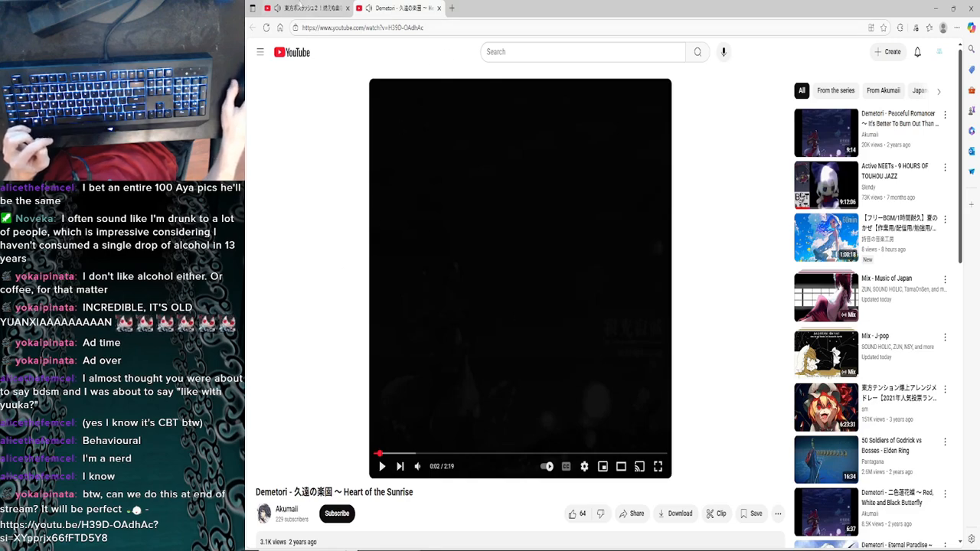
click(305, 6)
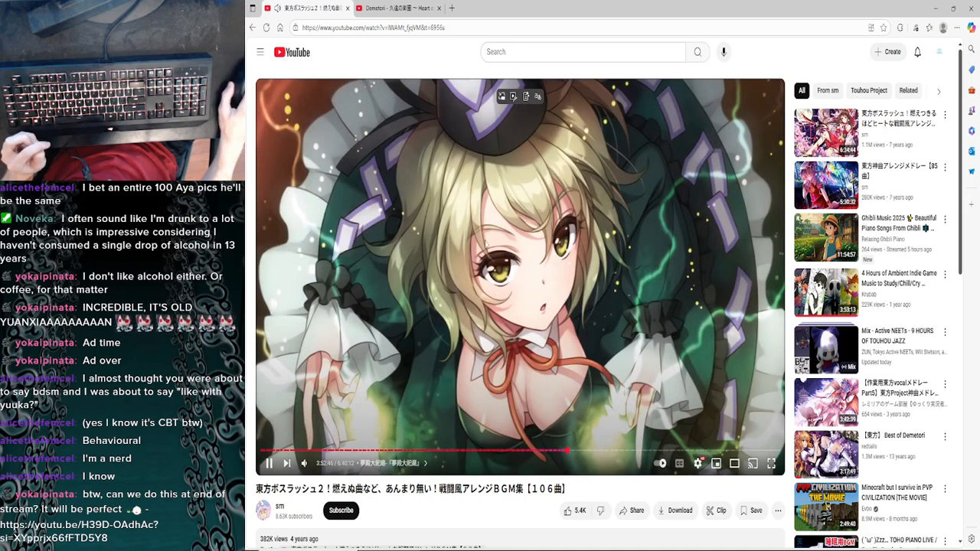
click(935, 8)
scroll(674, 334, up, 1)
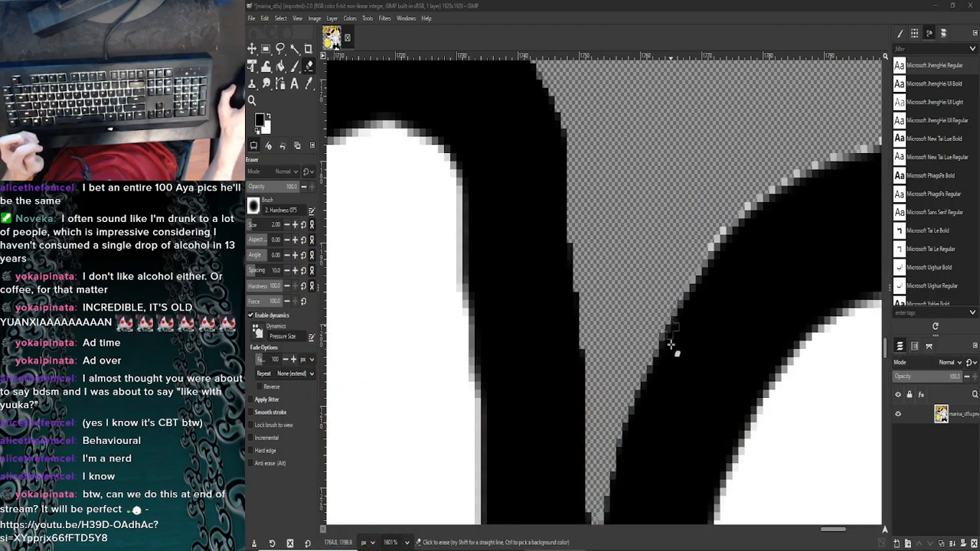
Step: Erase the light fringe along the arch's upper outer curve up to the corner with the vertical outline, using an eraser size of 2
scroll(673, 382, down, 1)
scroll(674, 383, right, 3)
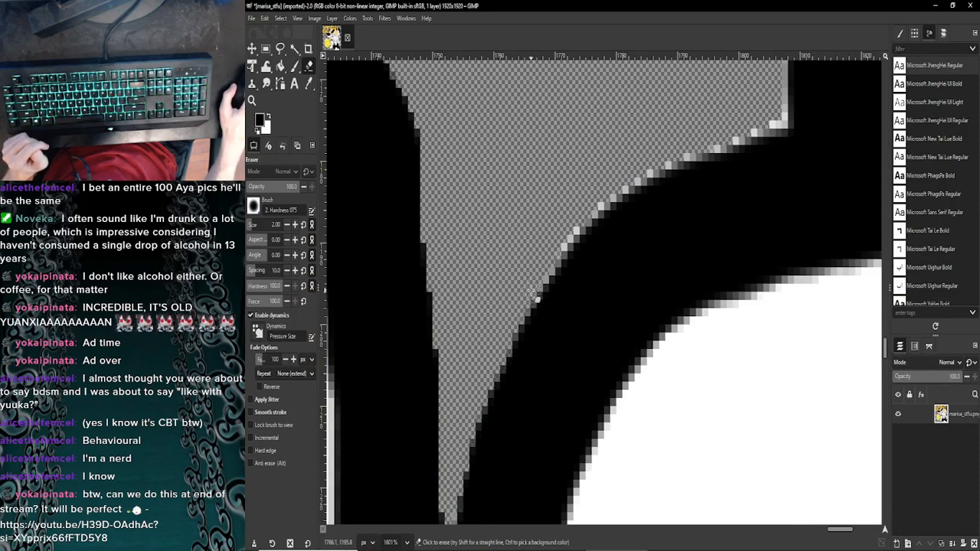
mouse_move(548, 266)
mouse_down()
mouse_move(614, 184)
mouse_move(699, 150)
mouse_up()
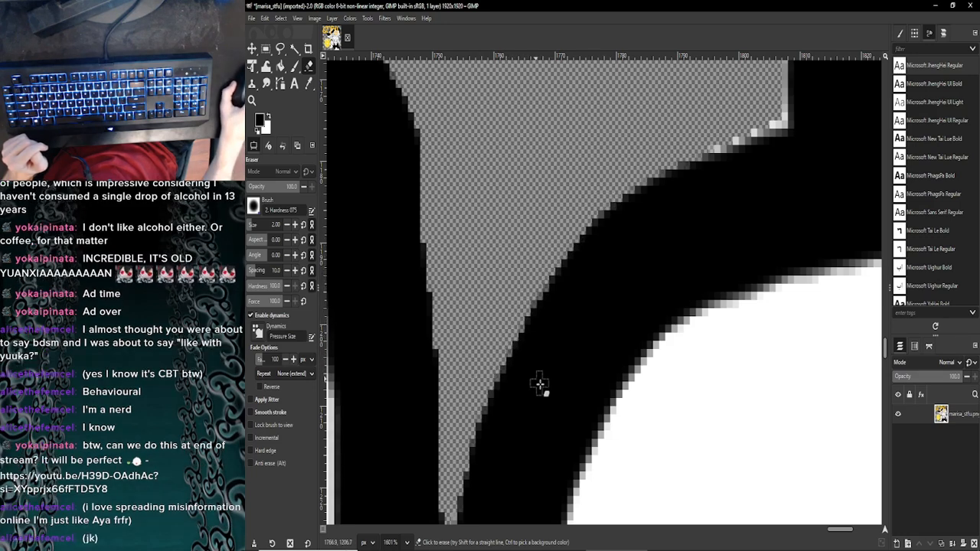
scroll(617, 366, up, 5)
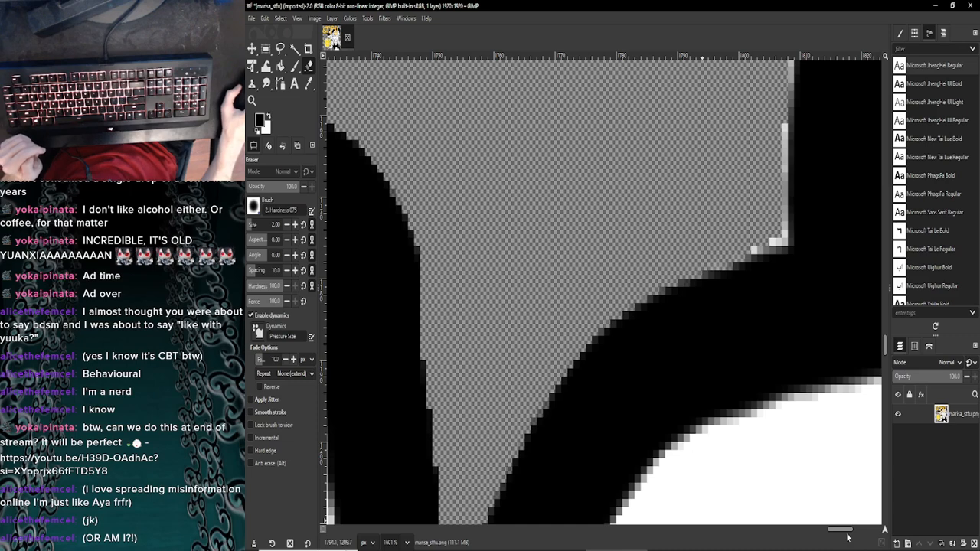
scroll(770, 438, right, 5)
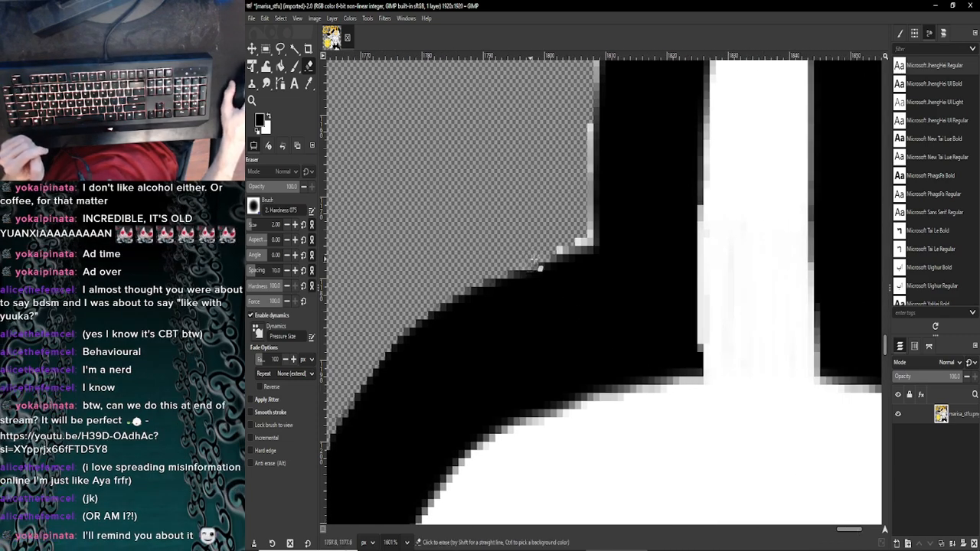
drag(561, 242, 583, 242)
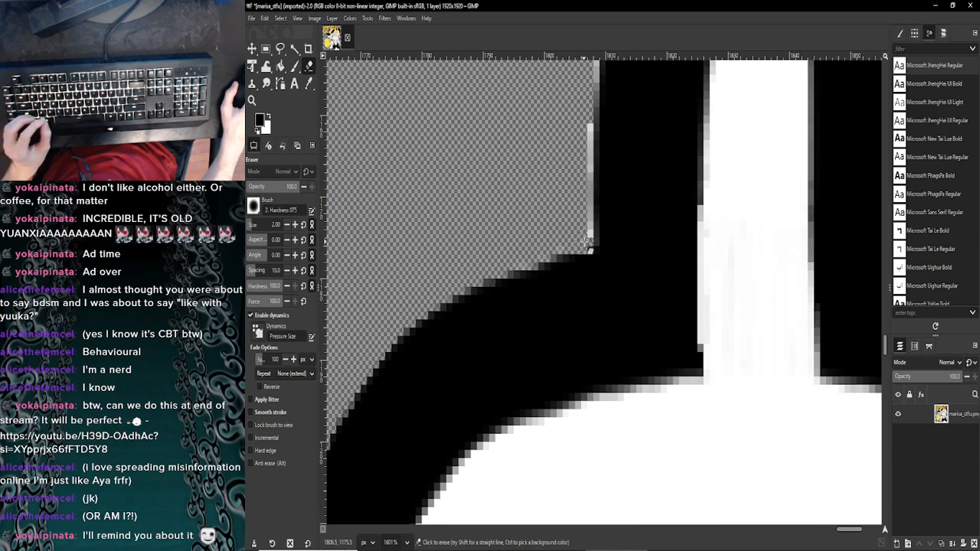
Step: Erase the light fringe up the left side of the pointed spike with straight eraser strokes, from the corner to where it curves inward
shift+click(589, 130)
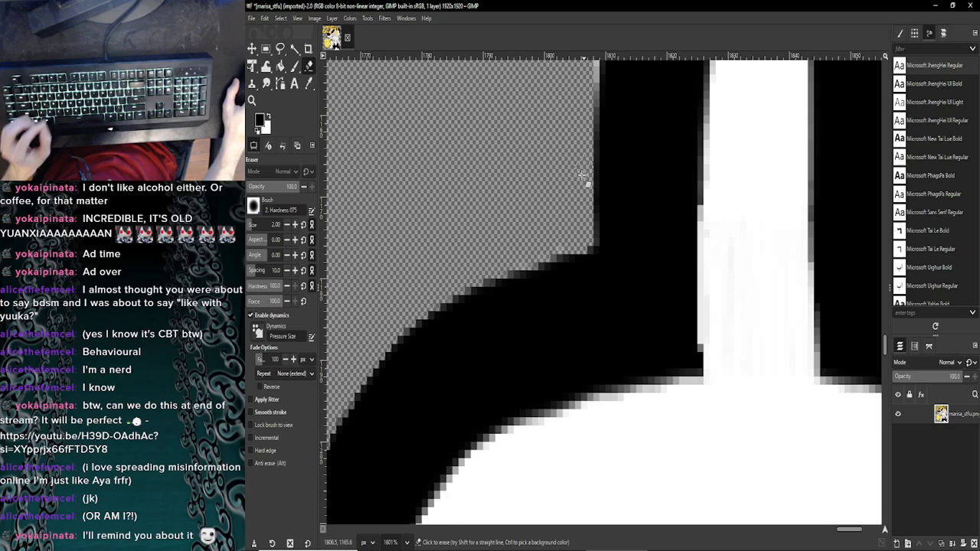
scroll(593, 168, up, 4)
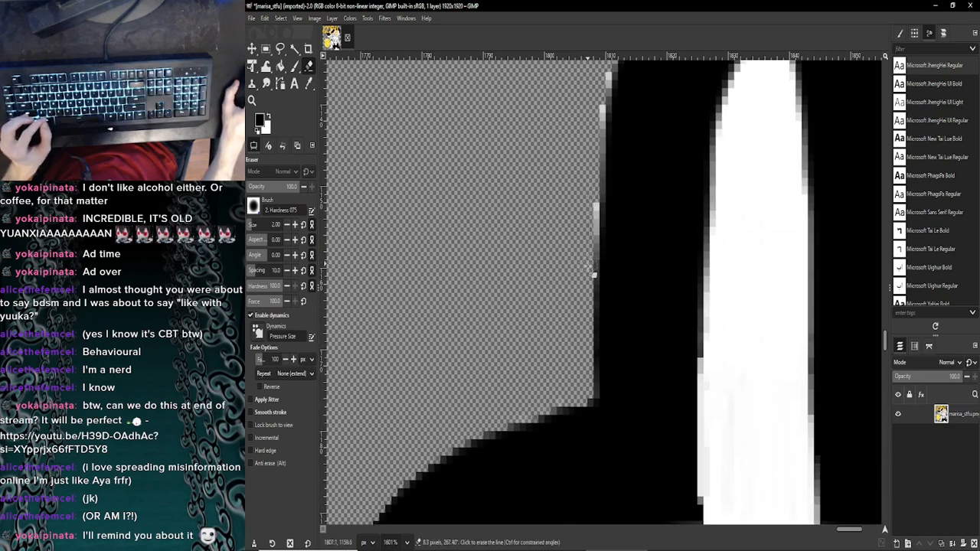
shift+click(596, 289)
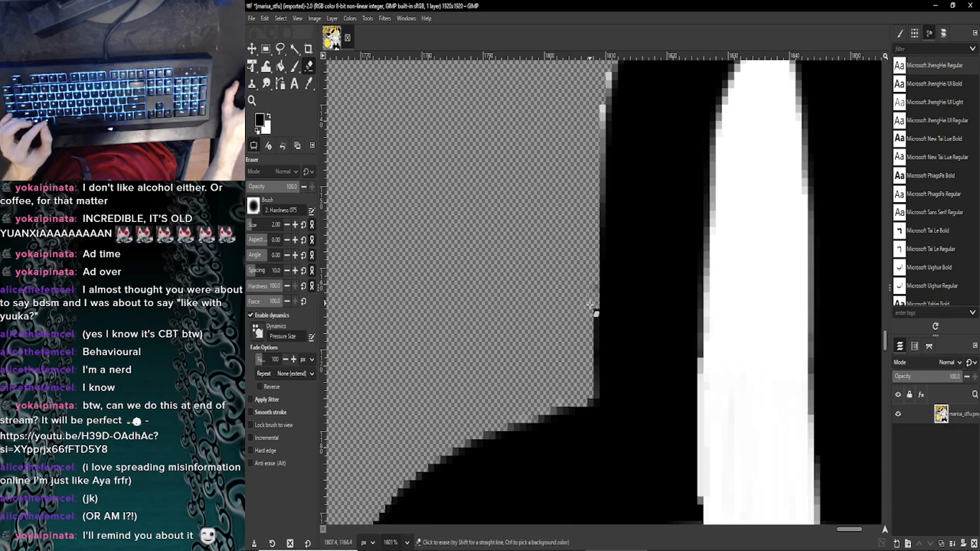
scroll(594, 322, up, 2)
scroll(596, 334, up, 3)
scroll(597, 375, up, 1)
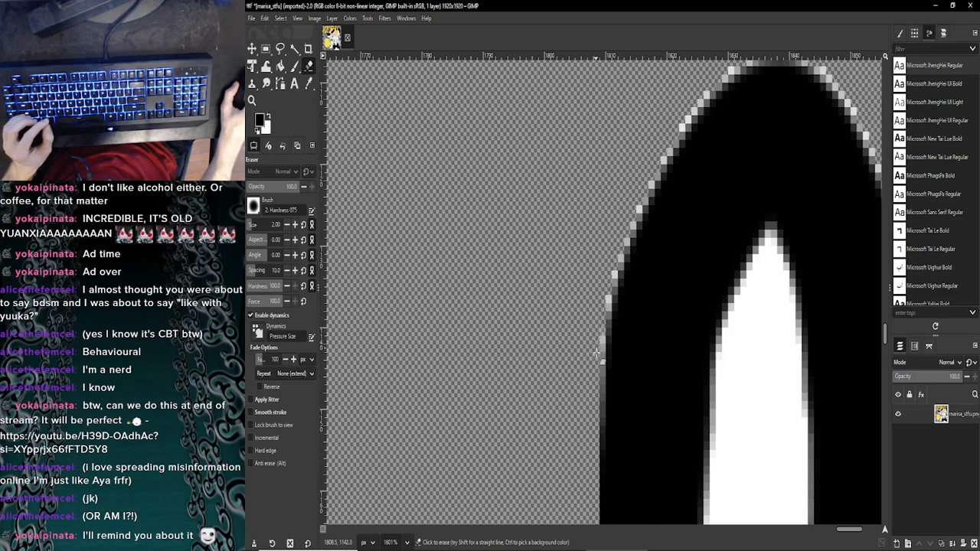
scroll(596, 383, down, 1)
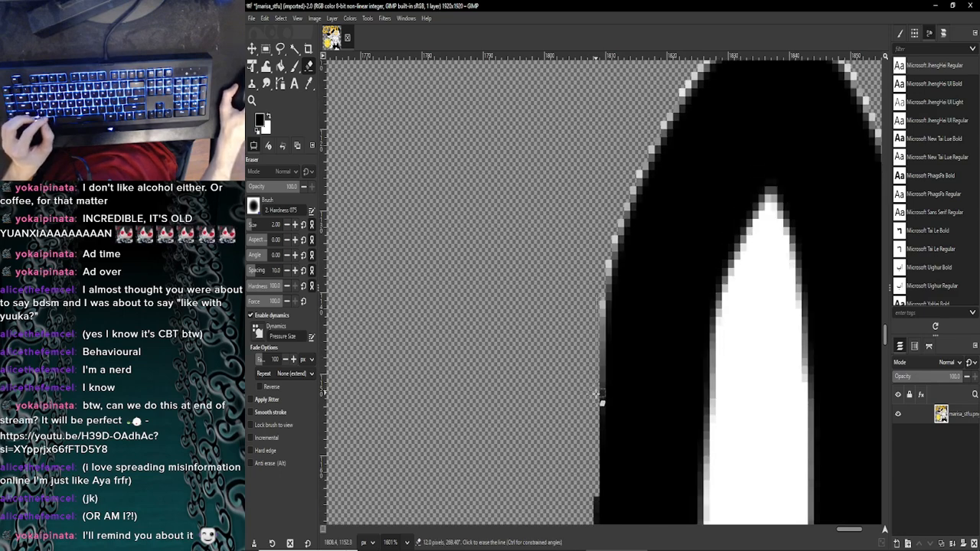
shift+click(598, 398)
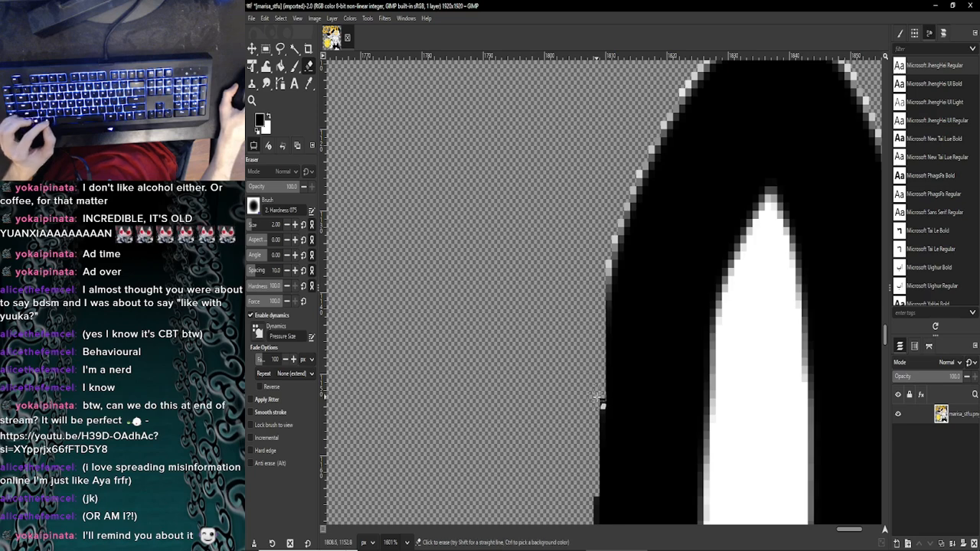
scroll(601, 315, up, 1)
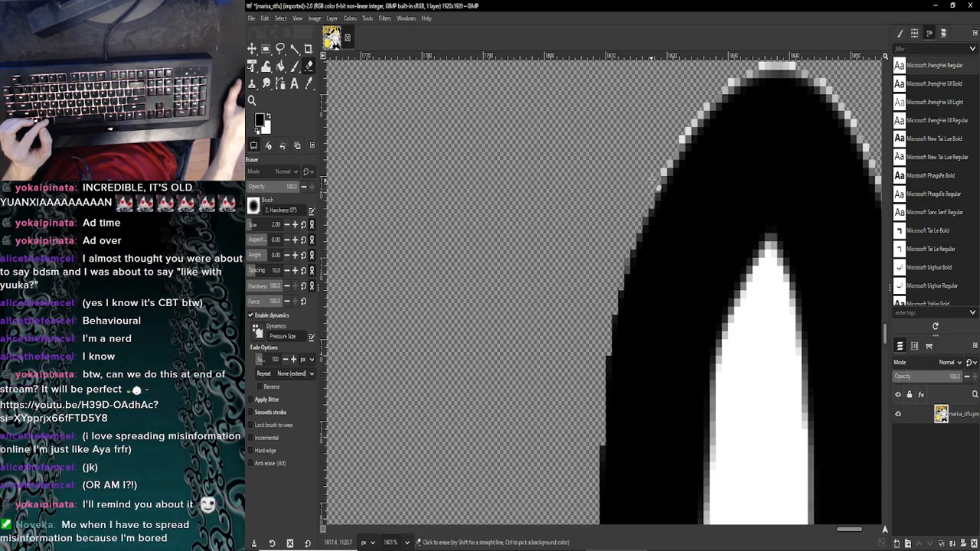
Step: Erase the light fringe along the spike's upper left curve and straight across its rounded tip
scroll(678, 328, up, 3)
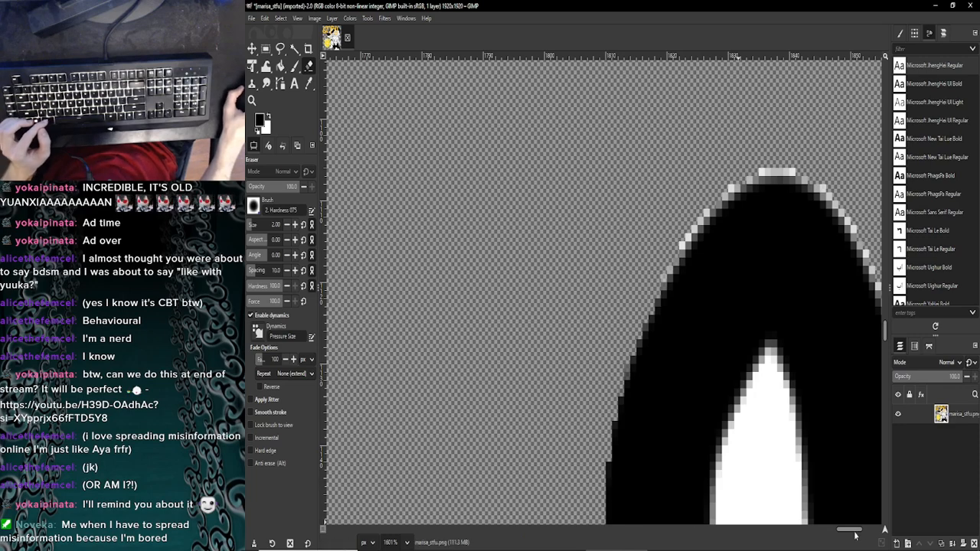
scroll(860, 534, right, 4)
scroll(860, 534, right, 1)
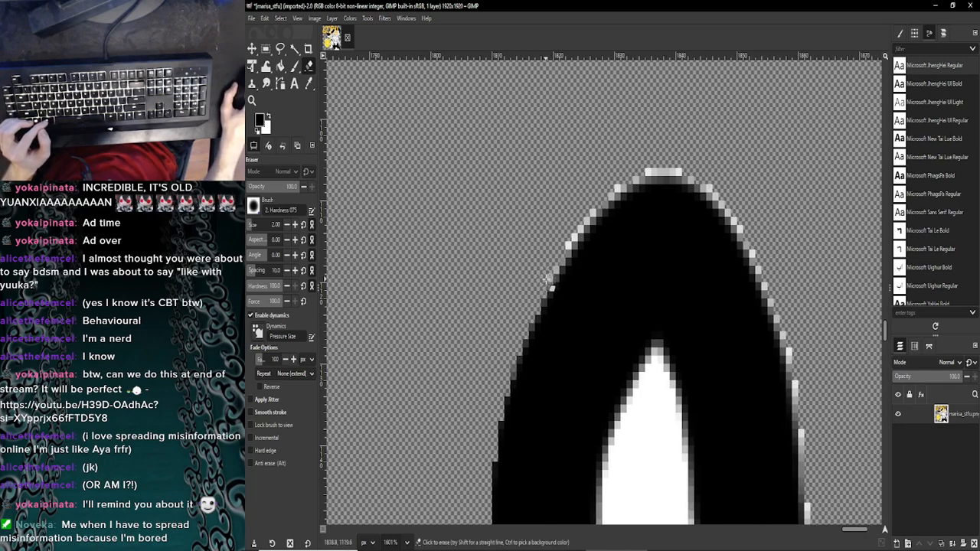
drag(568, 243, 638, 173)
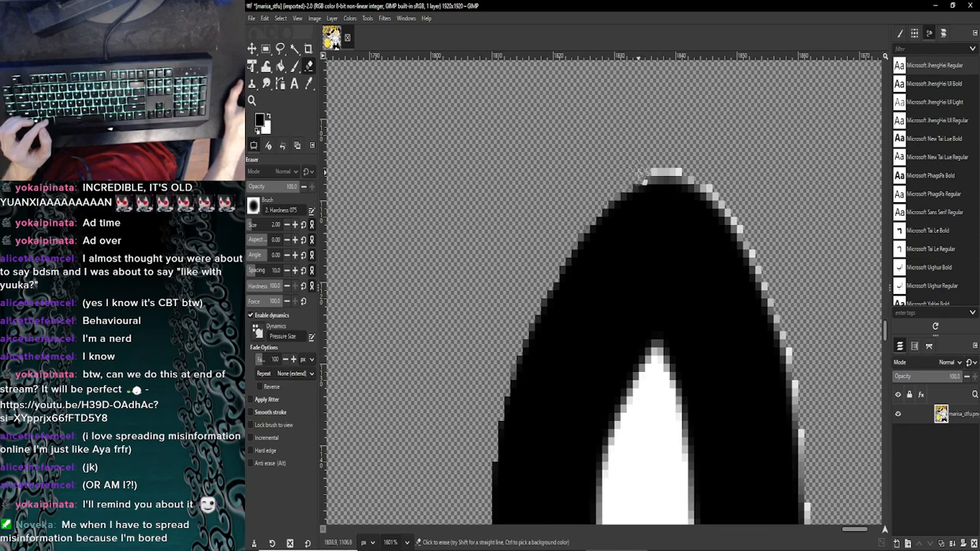
key(shift)
shift+click(679, 173)
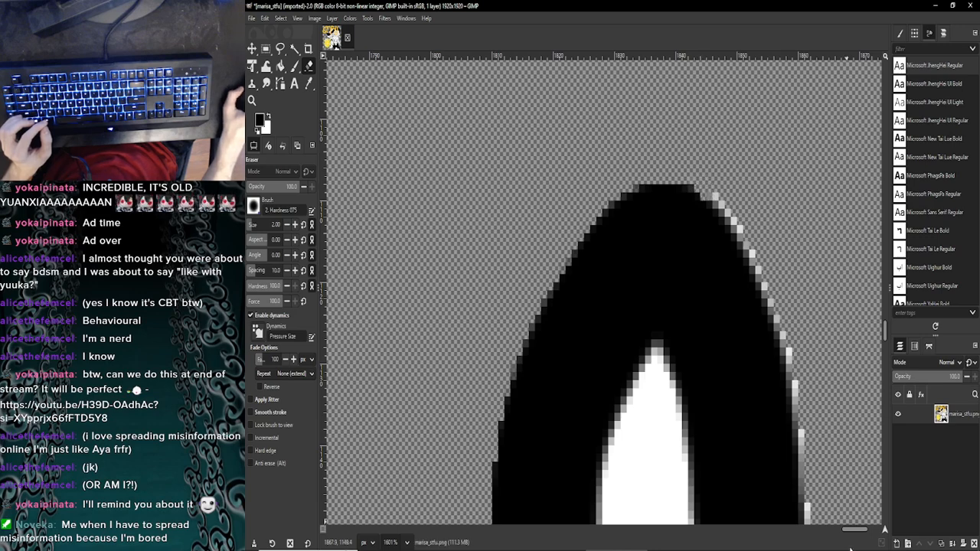
Step: Erase the light fringe down the spike's upper right curve to where the outline becomes nearly vertical
drag(848, 531, 858, 532)
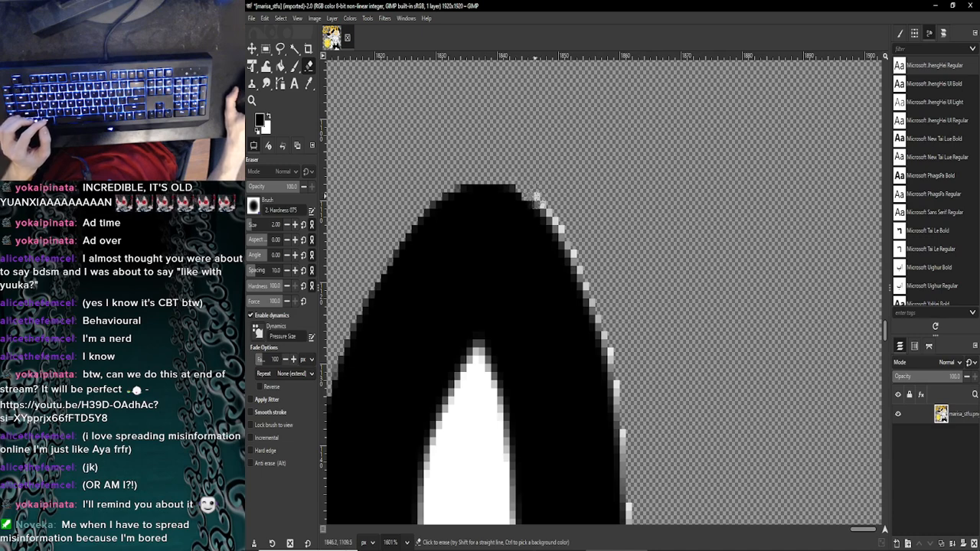
drag(558, 227, 622, 384)
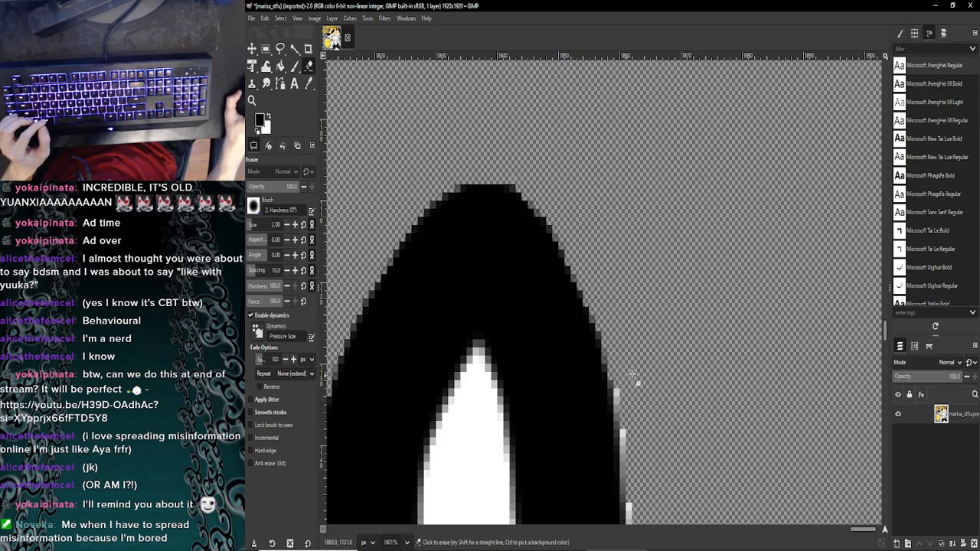
scroll(620, 345, down, 3)
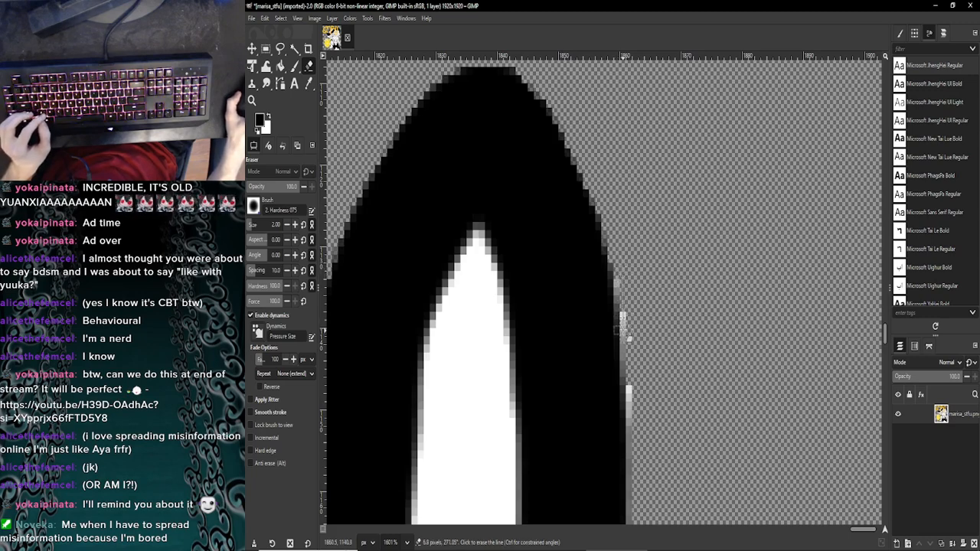
shift+click(621, 336)
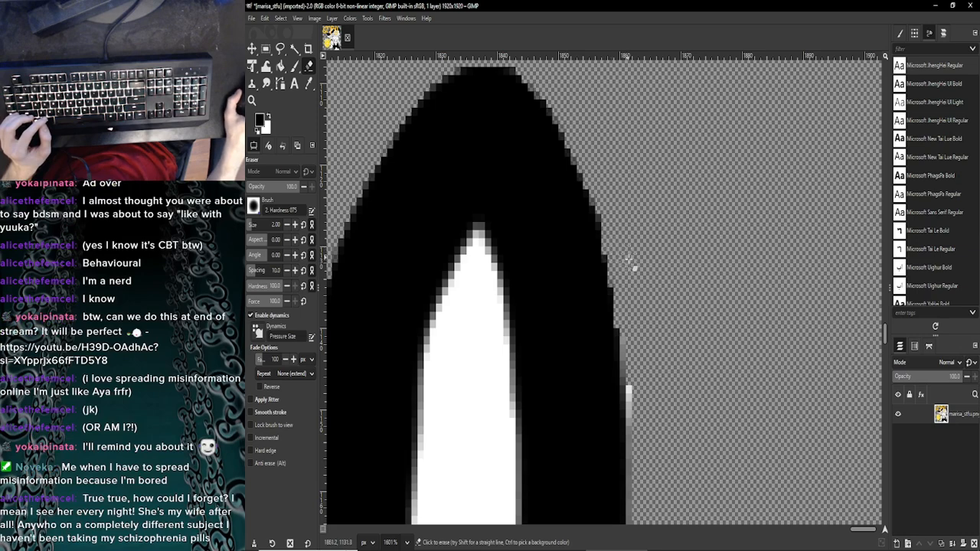
Step: Erase the light fringe down the spike's straight right side and at the corner where it meets the lower curve
scroll(628, 260, down, 3)
key(shift)
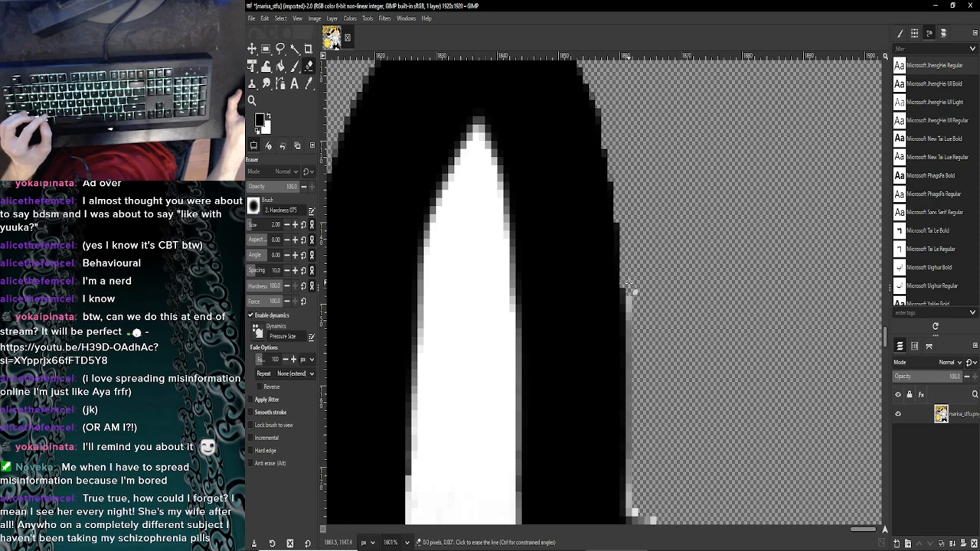
scroll(631, 267, down, 2)
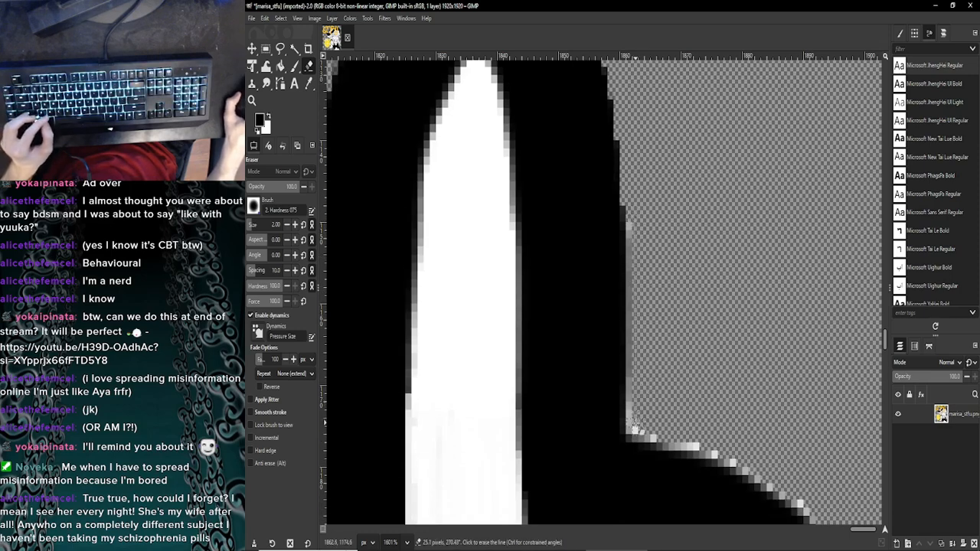
shift+click(633, 429)
scroll(641, 412, down, 2)
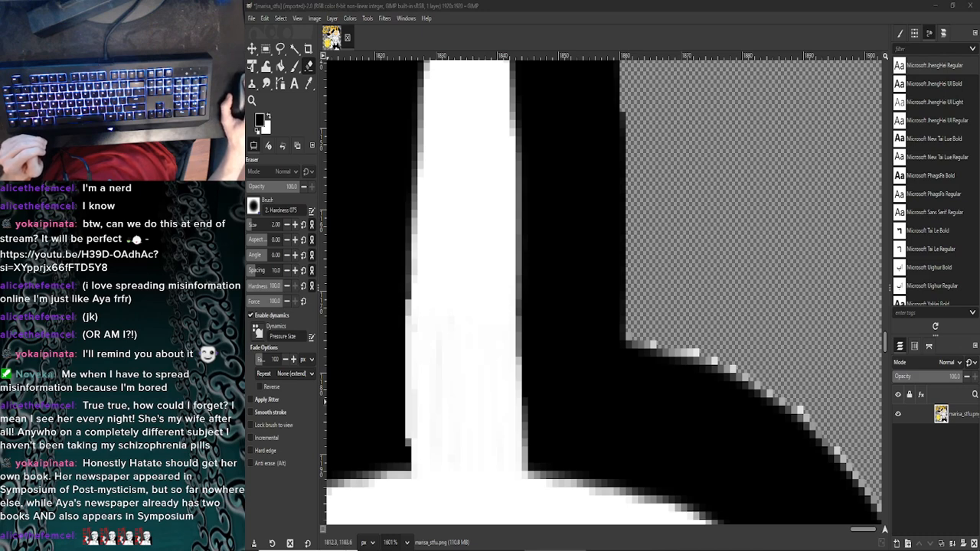
click(635, 337)
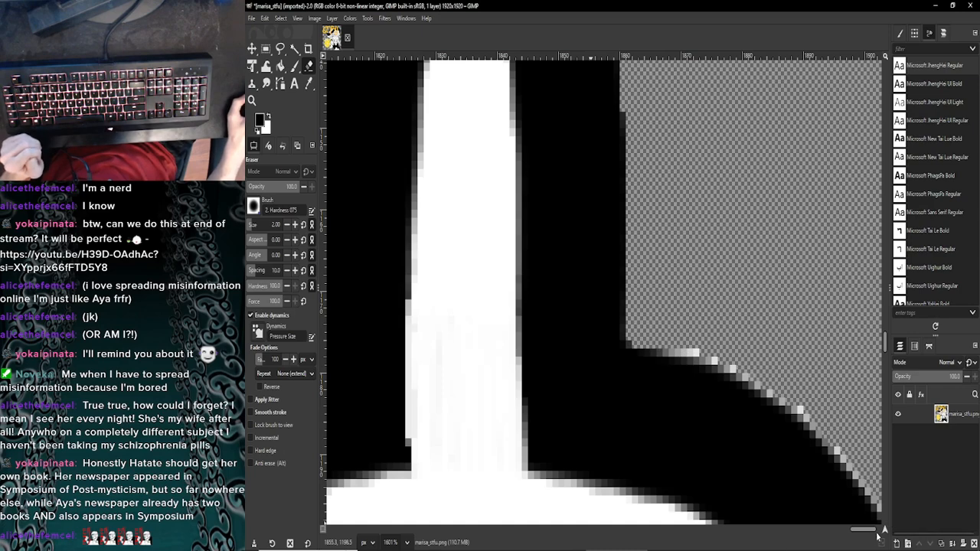
Step: Erase the light fringe along the upper part of the large outer curve running down from the spike's right corner
drag(868, 530, 881, 529)
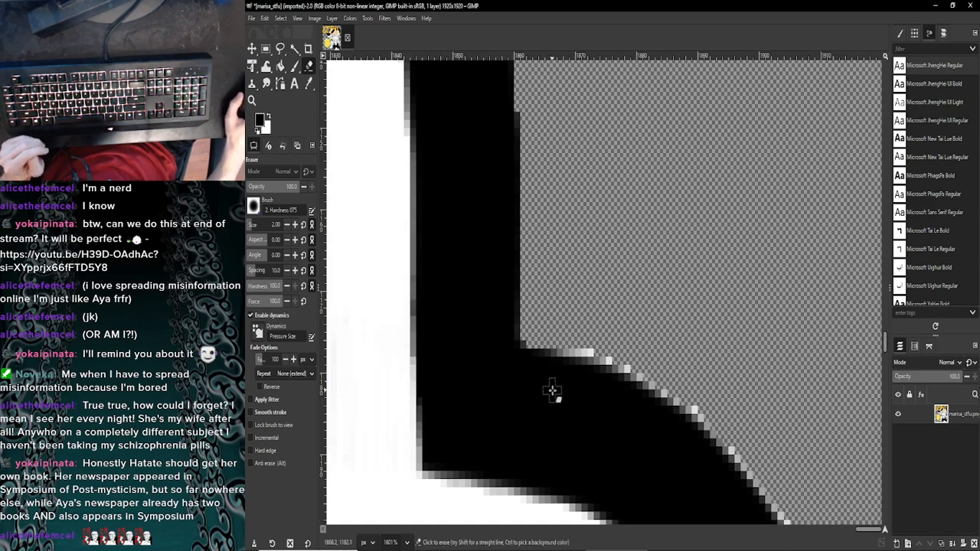
scroll(578, 395, down, 1)
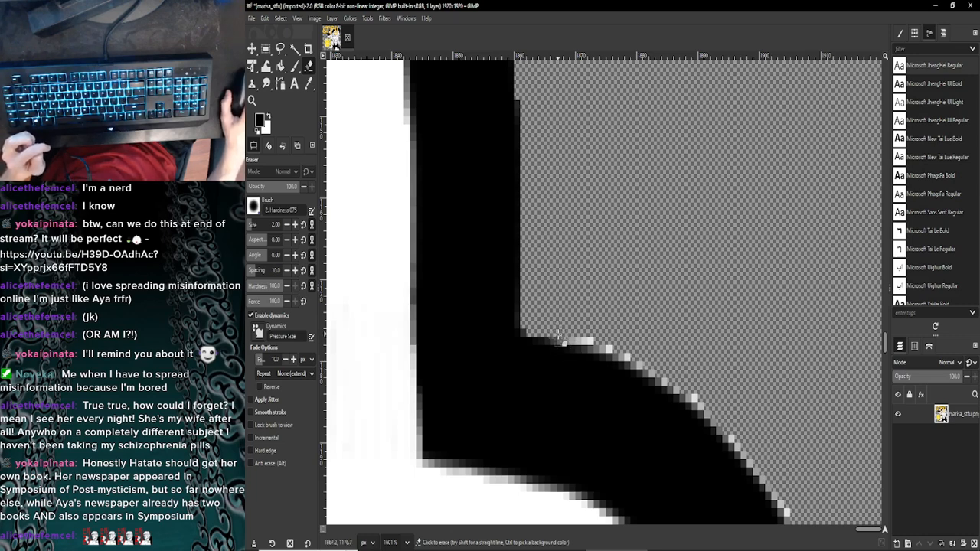
drag(553, 336, 593, 342)
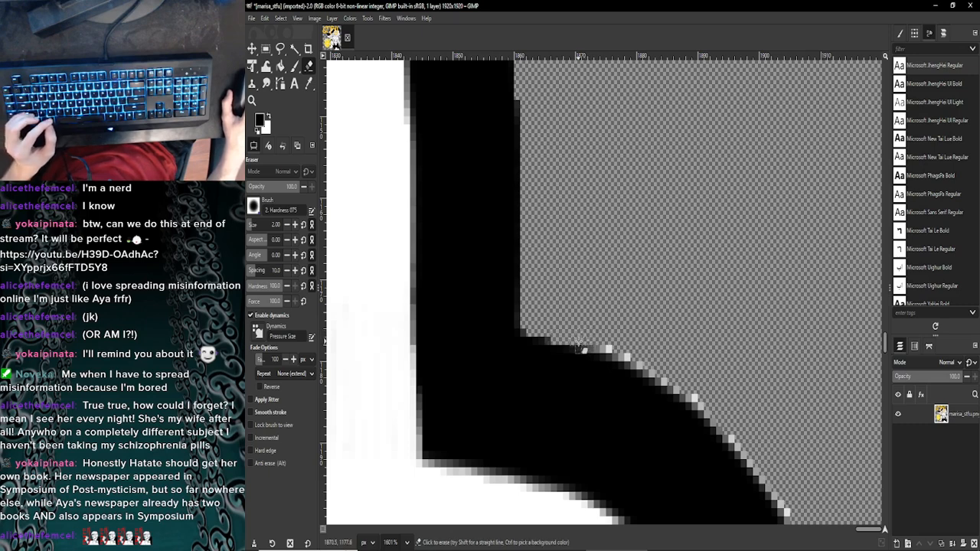
shift+click(610, 345)
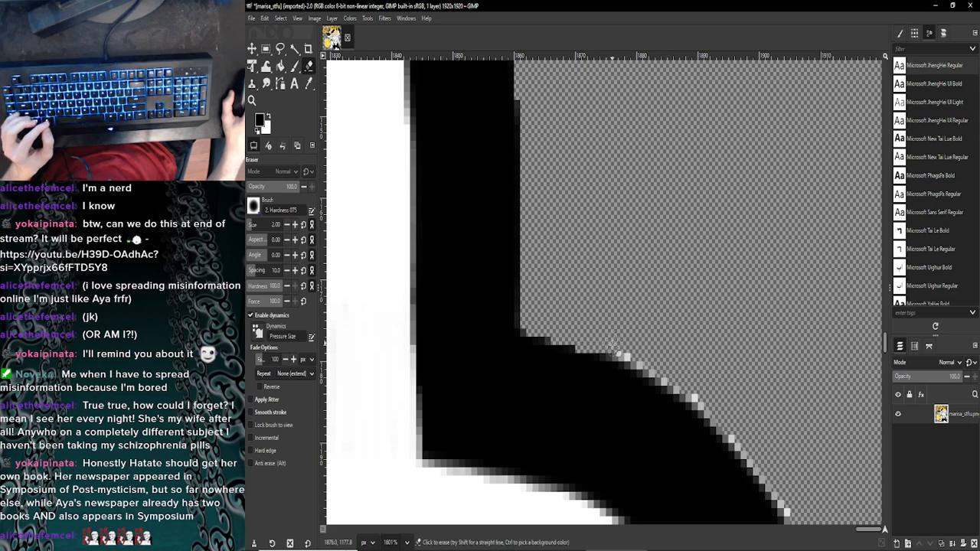
shift+click(629, 354)
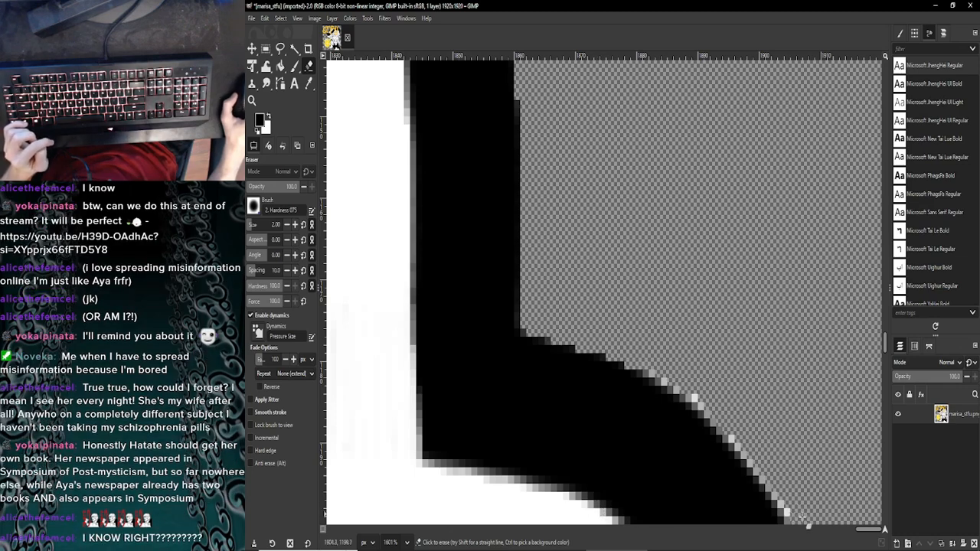
scroll(768, 405, down, 5)
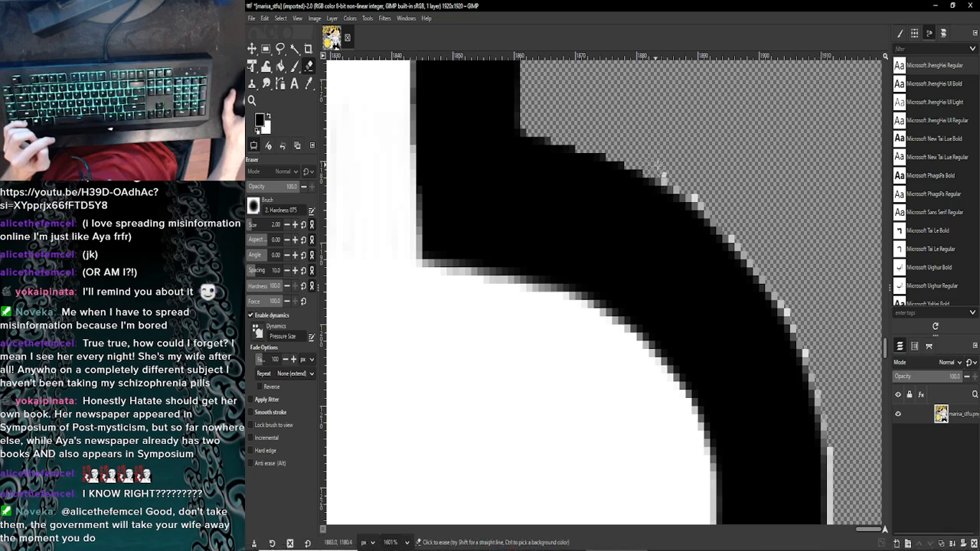
drag(670, 182, 766, 269)
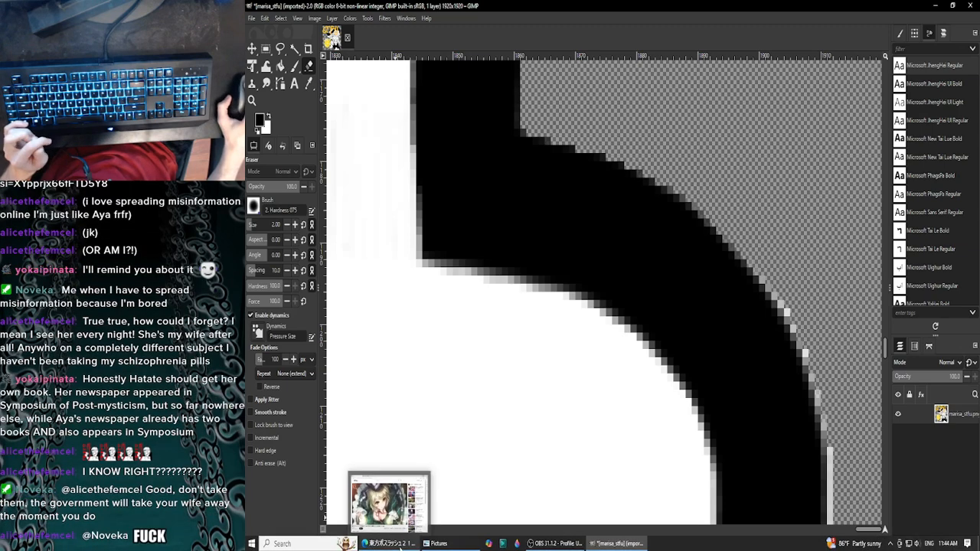
Step: Switch to the browser to view the music compilation video and return to the drawing in GIMP
click(390, 543)
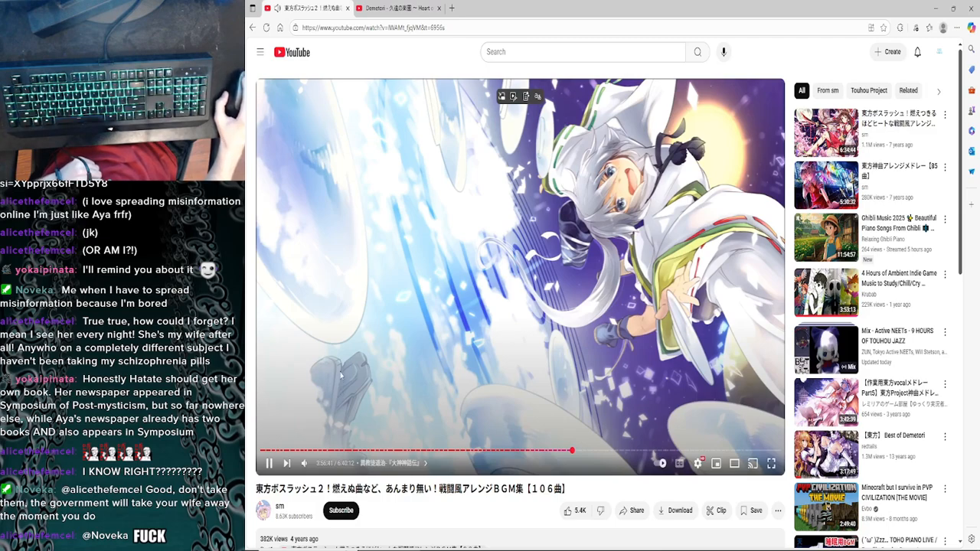
click(935, 8)
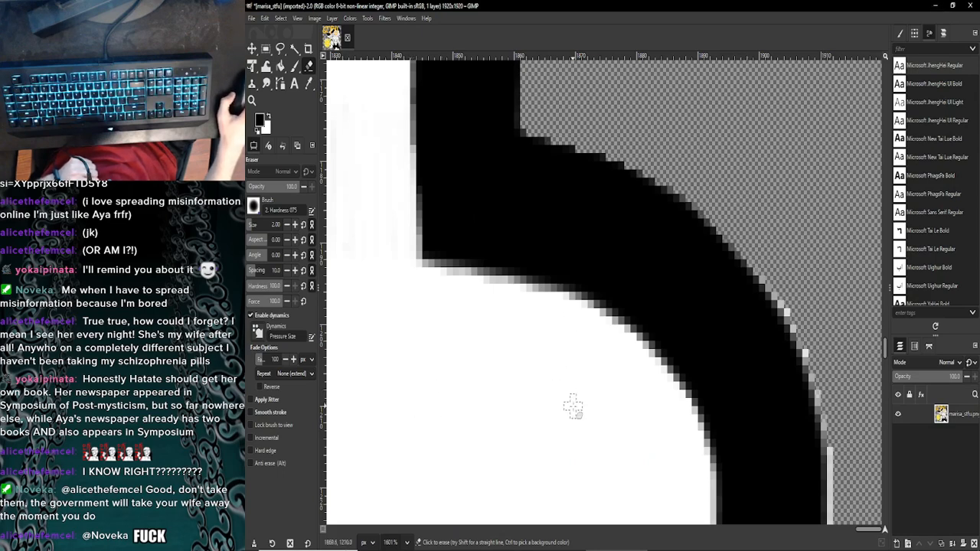
scroll(572, 406, down, 1)
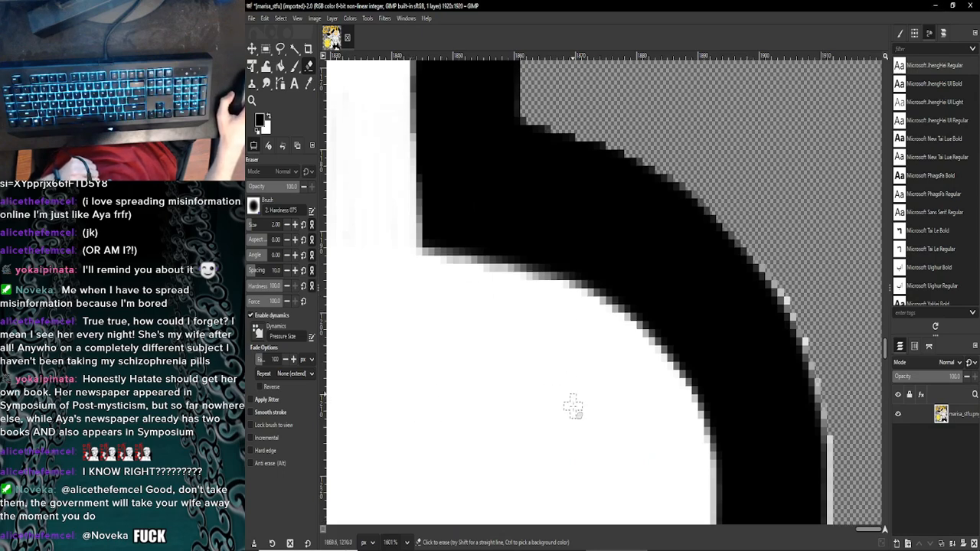
scroll(573, 407, down, 1)
scroll(573, 406, up, 1)
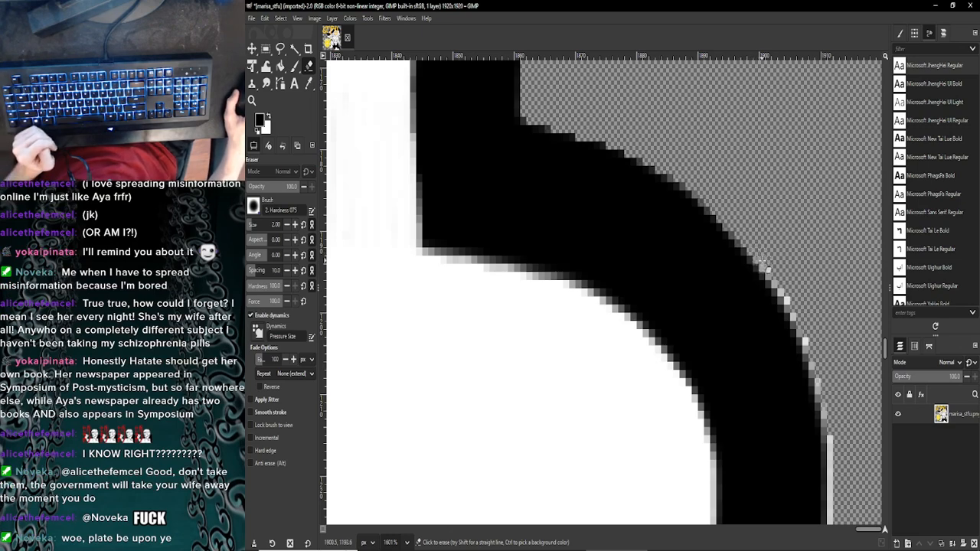
Step: Erase the remaining light fringe along the large outer curve below the spike, including the vertical strip at its rightmost edge
drag(765, 264, 802, 321)
drag(728, 223, 774, 282)
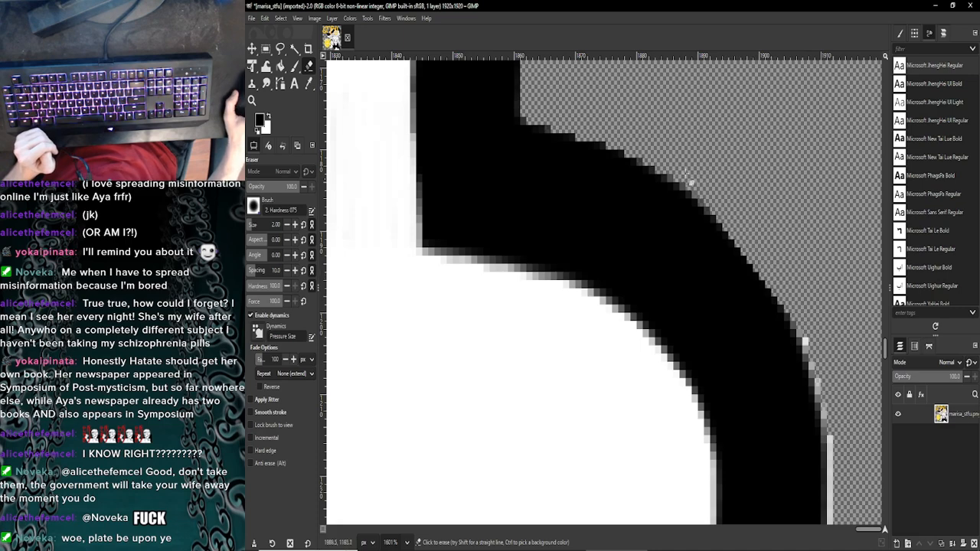
drag(672, 170, 720, 216)
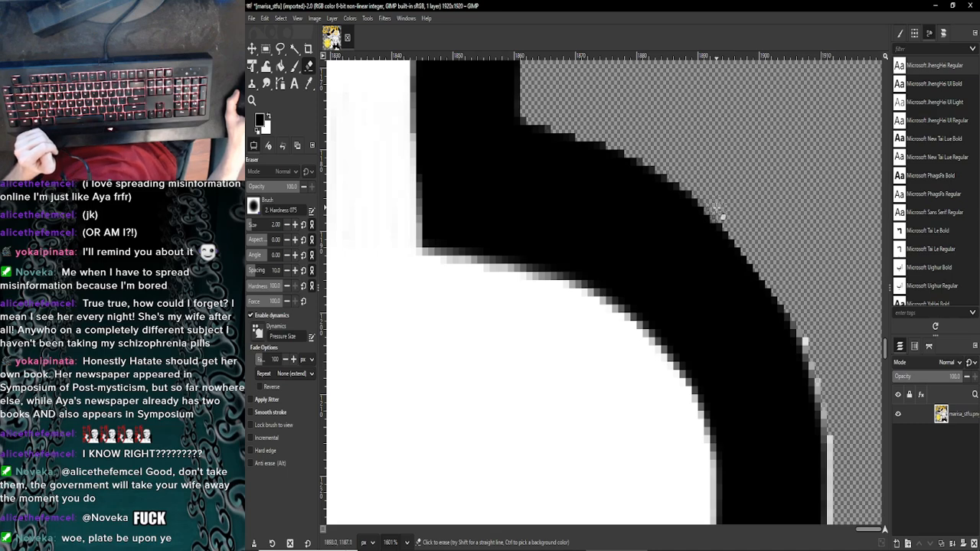
scroll(720, 215, down, 3)
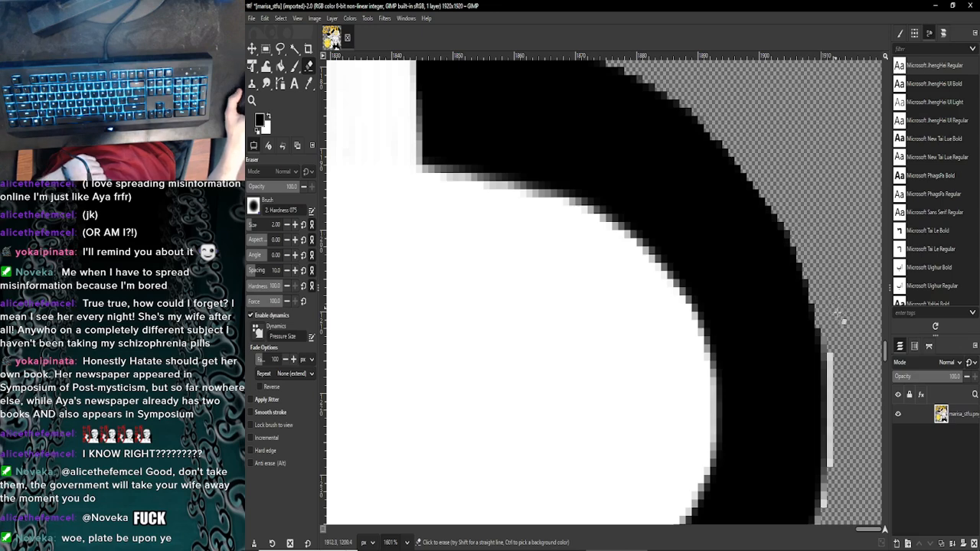
scroll(847, 337, down, 2)
scroll(848, 338, down, 1)
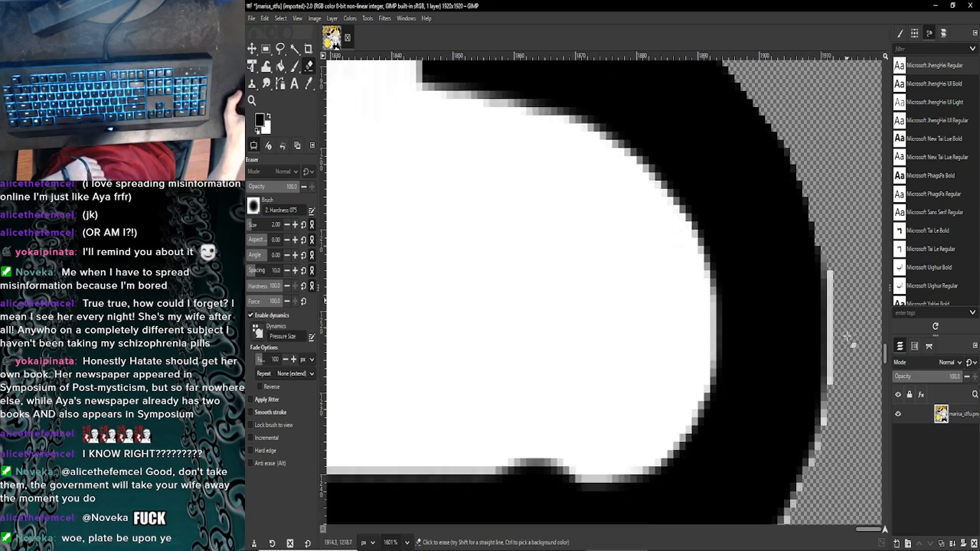
scroll(838, 322, down, 1)
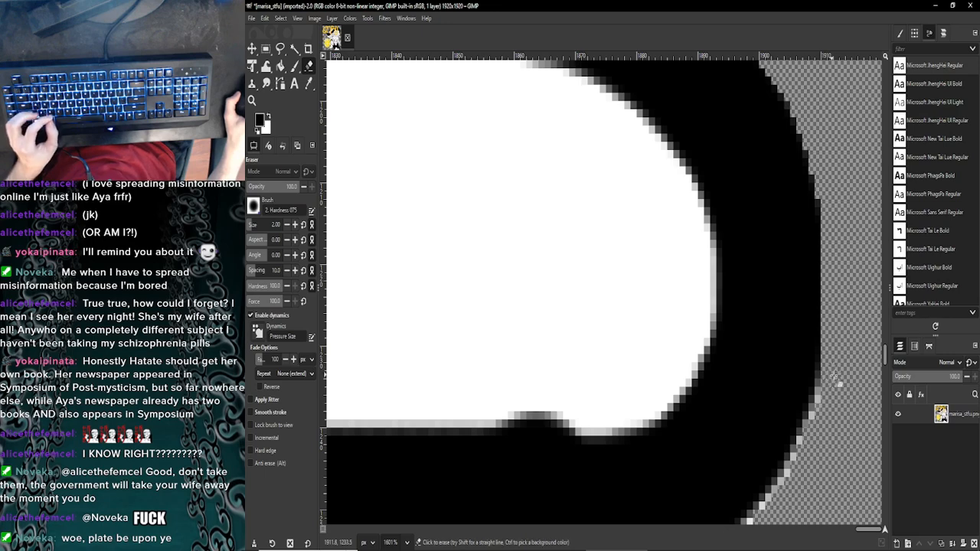
Step: Erase the light fringe along the lower right part of the large outer curve, below its rightmost edge
scroll(826, 375, down, 3)
scroll(814, 388, down, 4)
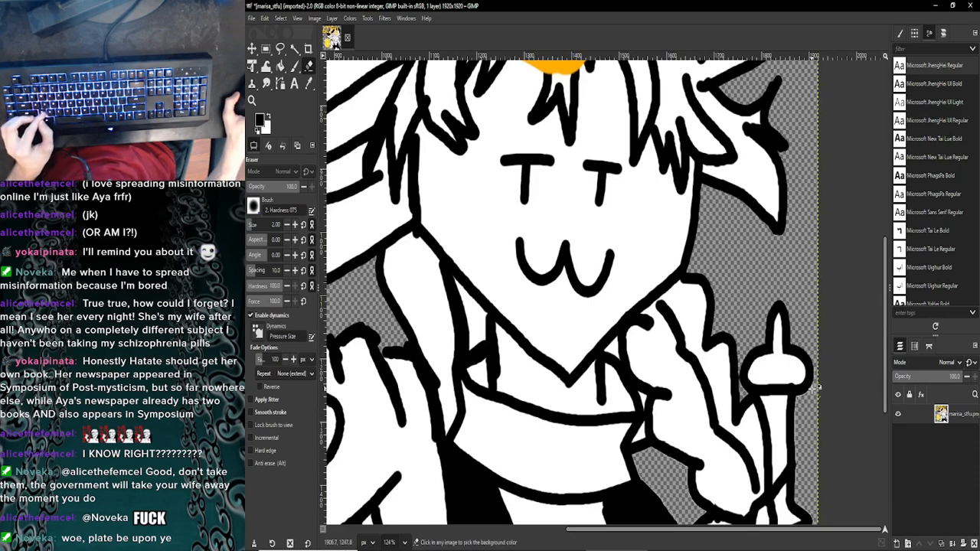
scroll(815, 384, up, 5)
scroll(818, 381, up, 1)
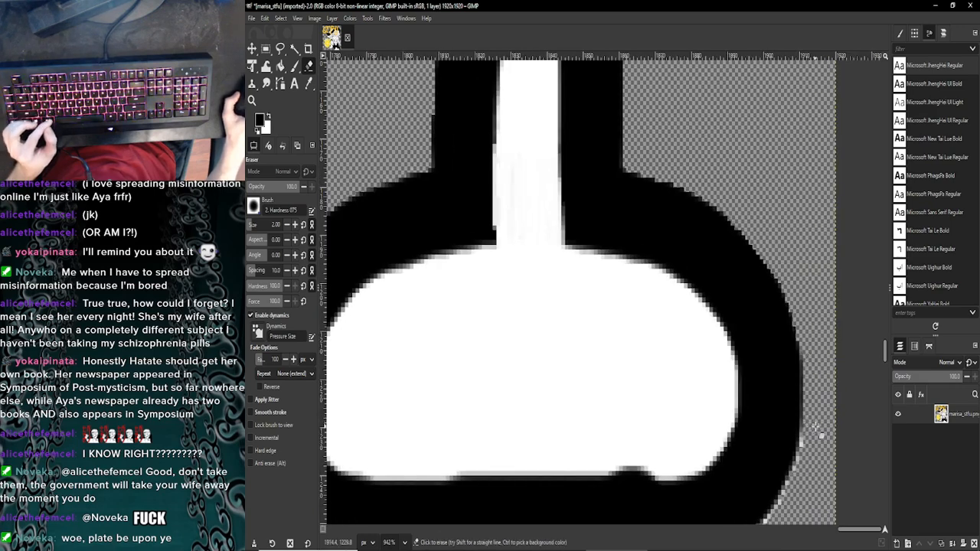
scroll(816, 430, down, 5)
scroll(820, 435, down, 3)
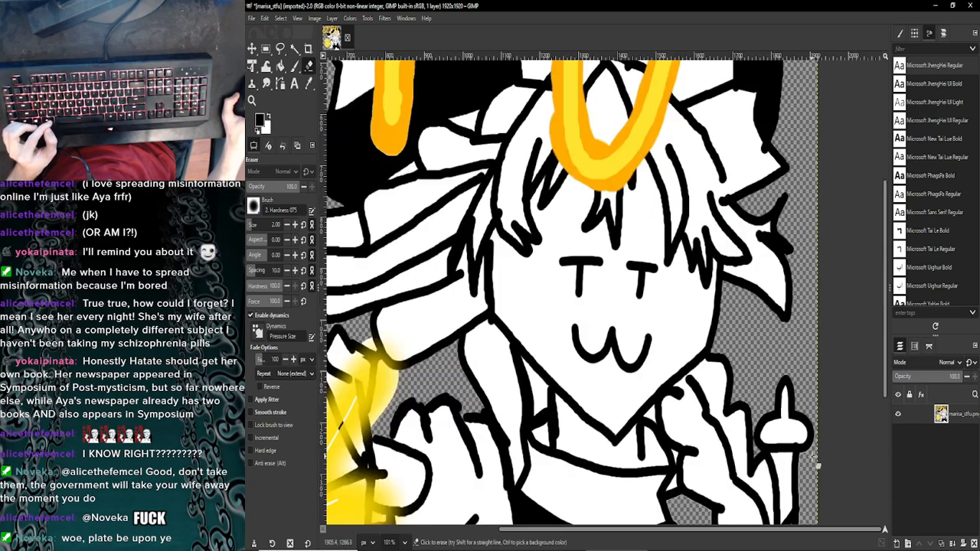
scroll(821, 452, up, 8)
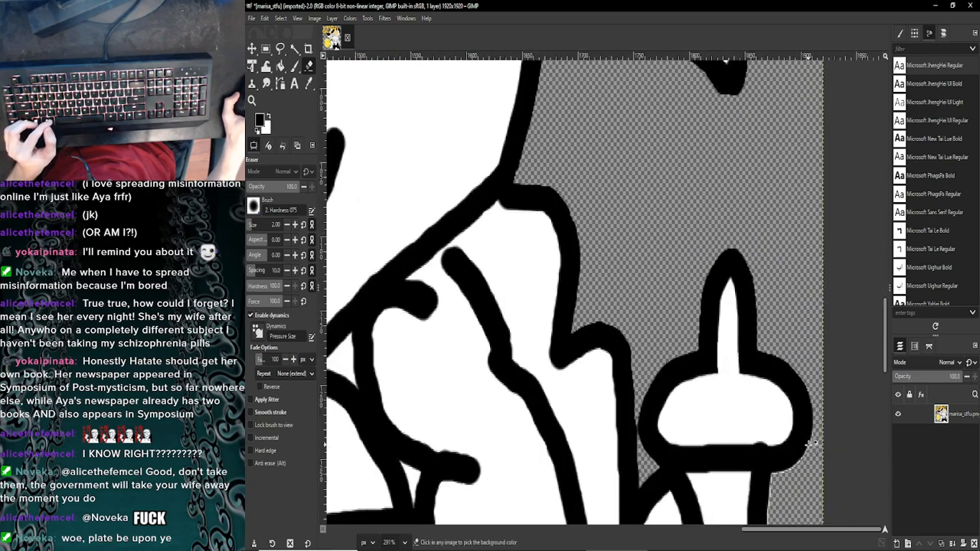
scroll(812, 444, up, 1)
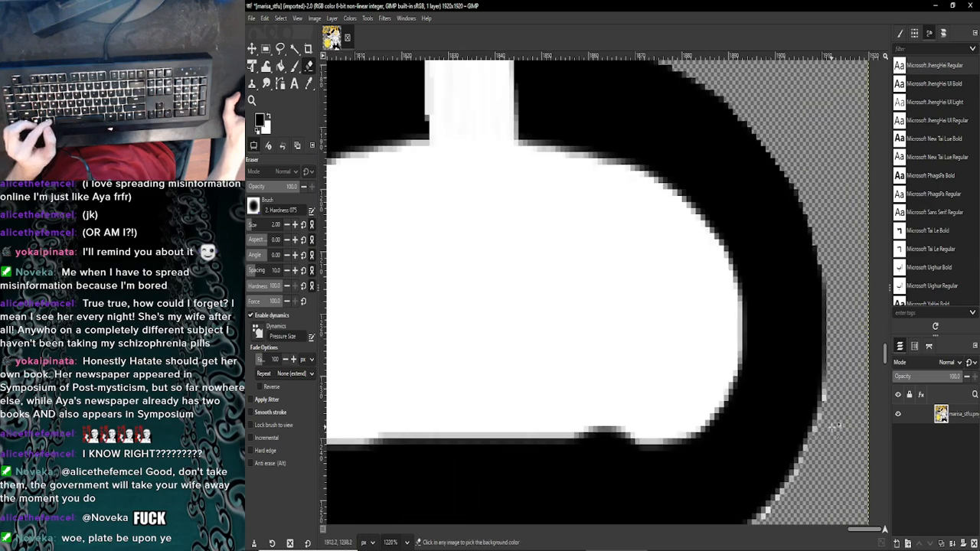
scroll(827, 435, up, 2)
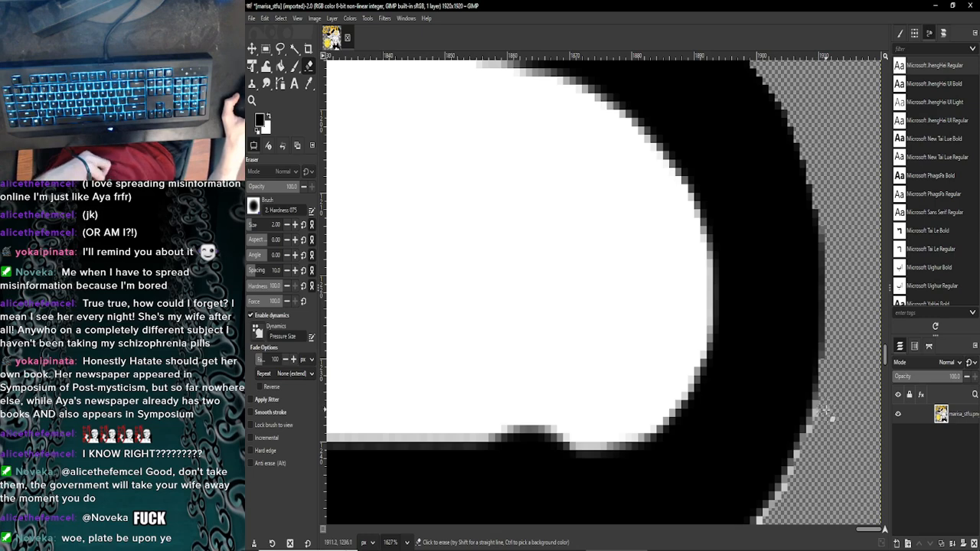
scroll(827, 406, down, 2)
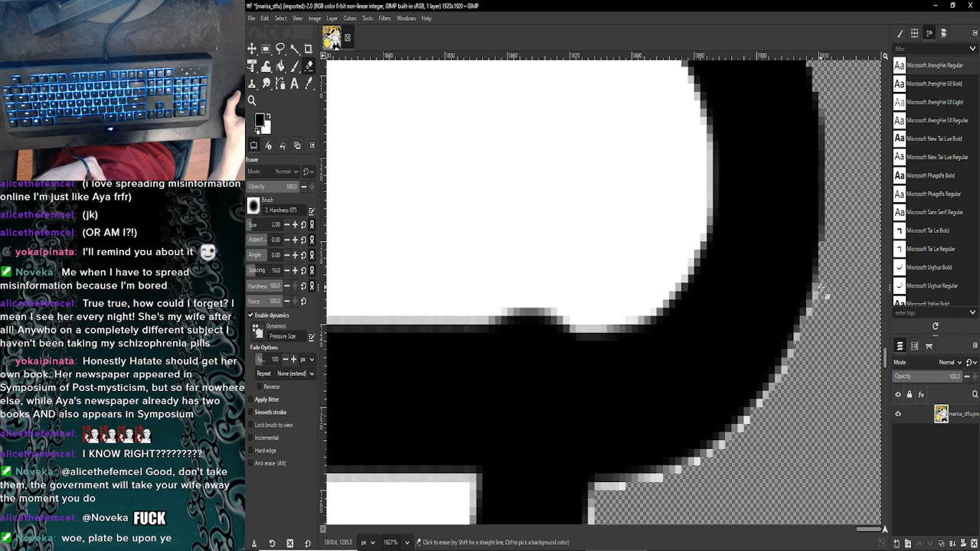
drag(806, 337, 758, 414)
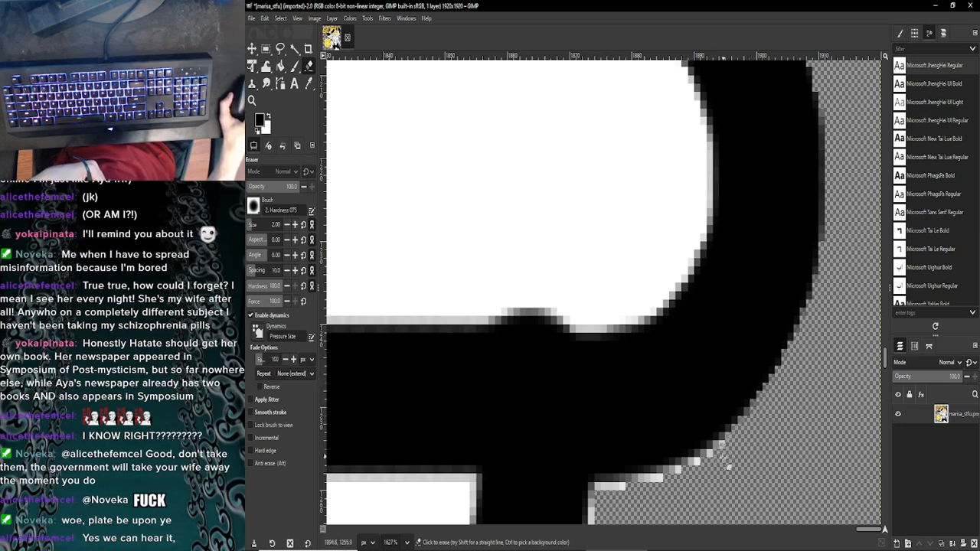
Step: Erase the light fringe along the underside of the rounded shape and around its corner with the vertical shaft below
scroll(717, 457, down, 4)
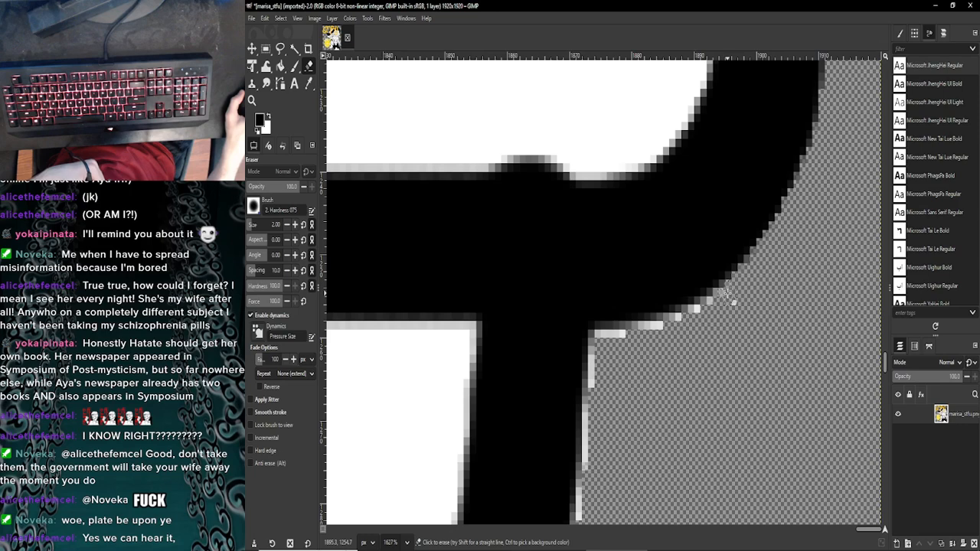
drag(711, 300, 654, 330)
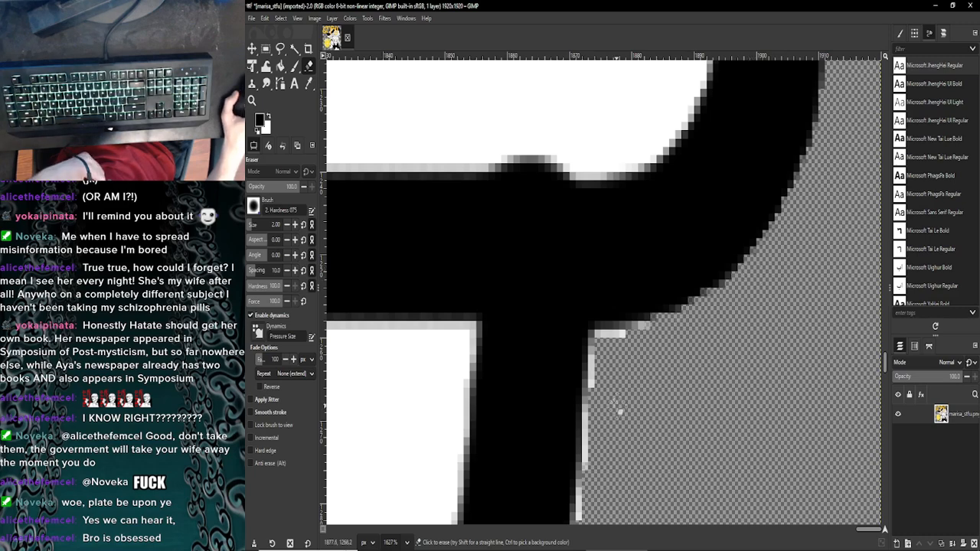
scroll(587, 373, down, 2)
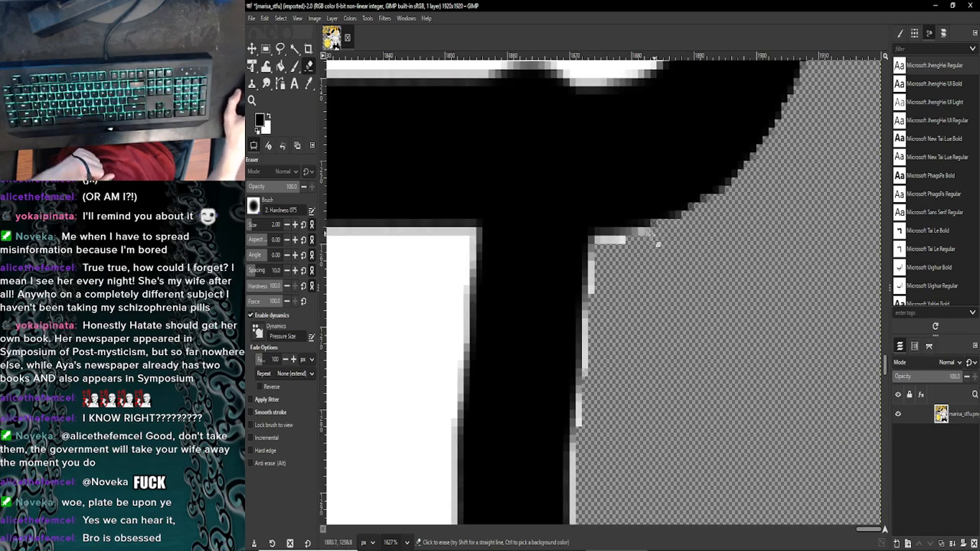
mouse_move(650, 242)
mouse_down()
mouse_move(651, 242)
mouse_move(597, 248)
mouse_move(597, 297)
mouse_up()
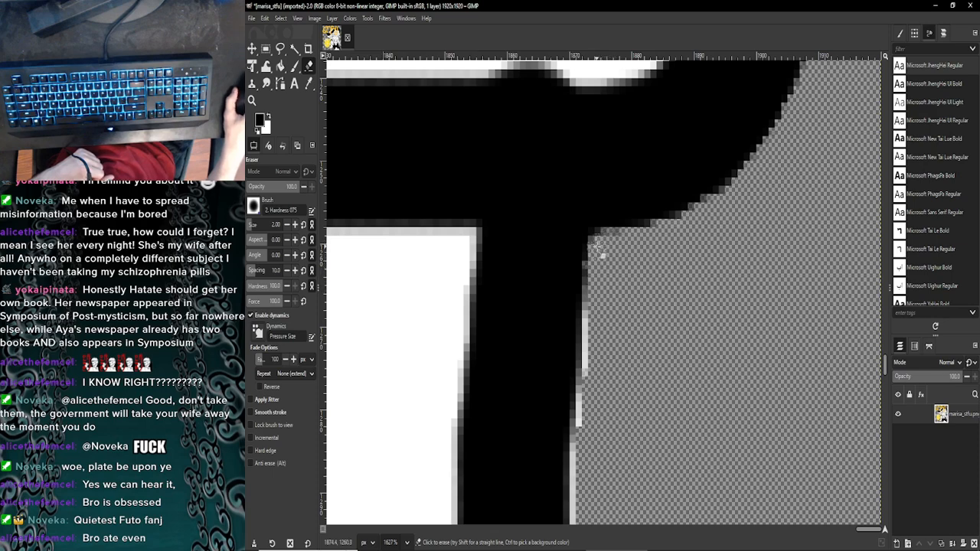
key(bracketleft)
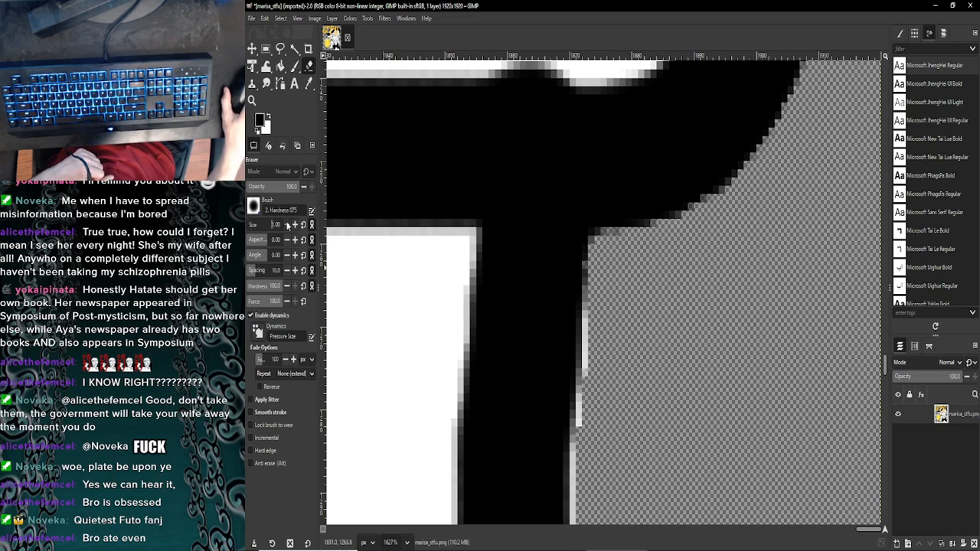
scroll(593, 243, down, 2)
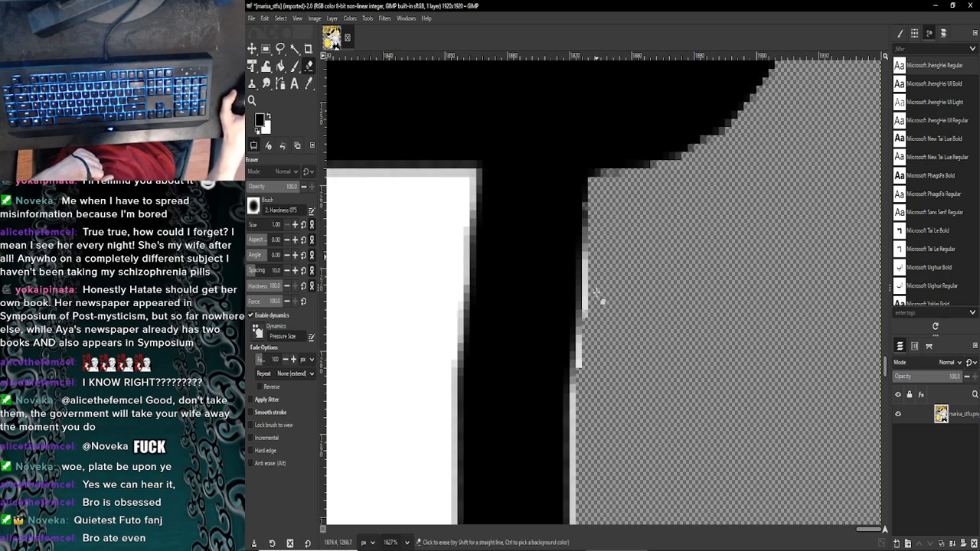
key(bracketright)
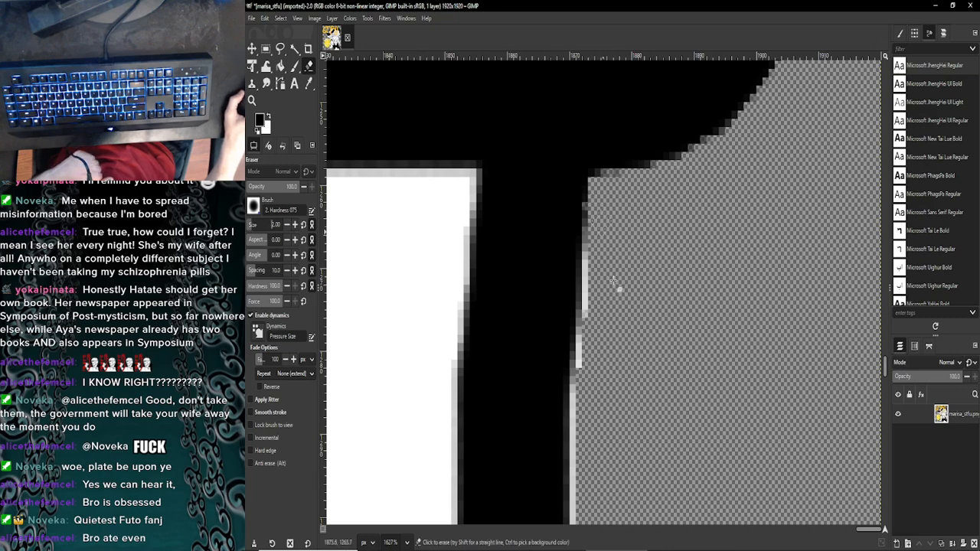
Step: Erase the light fringe down the upper right edge of the vertical shaft, using straight eraser lines
scroll(635, 390, down, 5)
scroll(635, 394, down, 5)
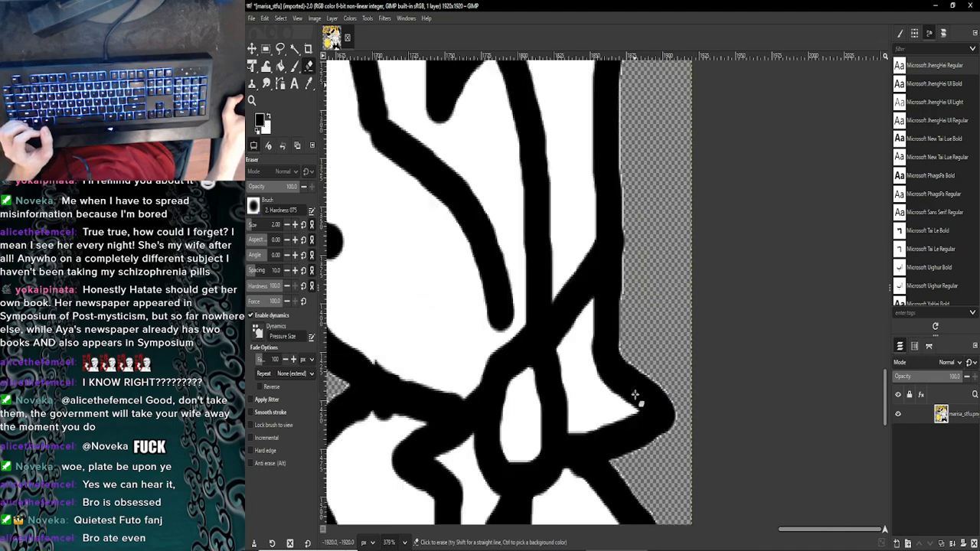
scroll(635, 394, up, 3)
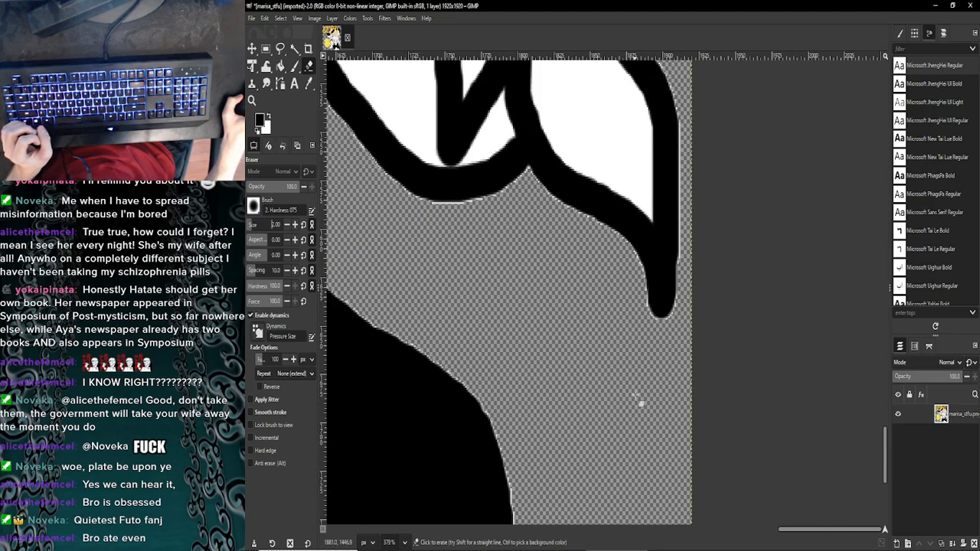
scroll(635, 394, down, 6)
scroll(634, 398, up, 5)
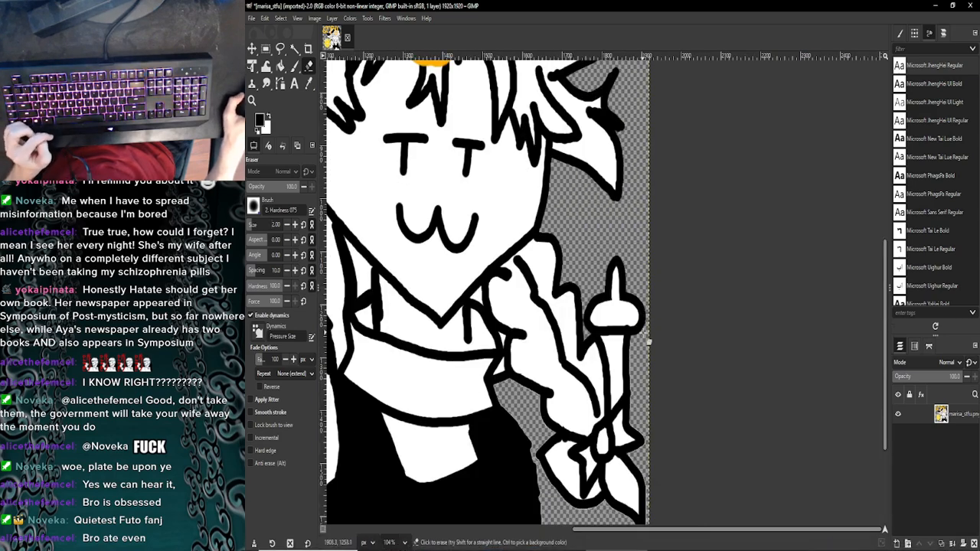
scroll(635, 350, up, 10)
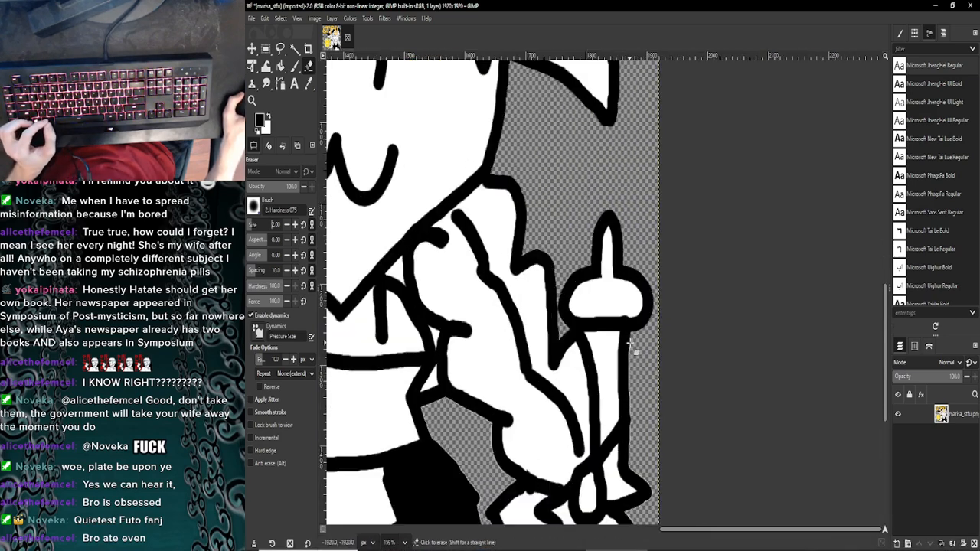
scroll(635, 350, up, 3)
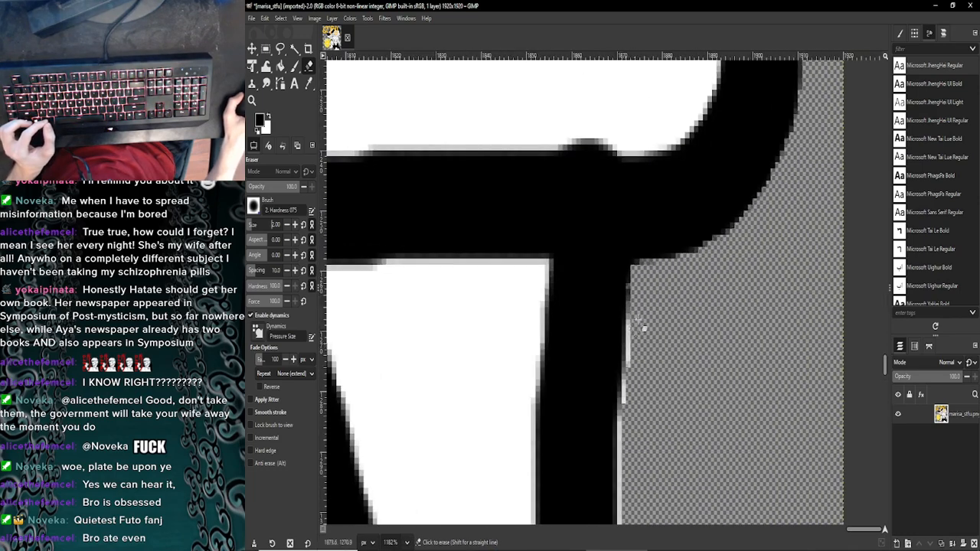
scroll(637, 317, down, 2)
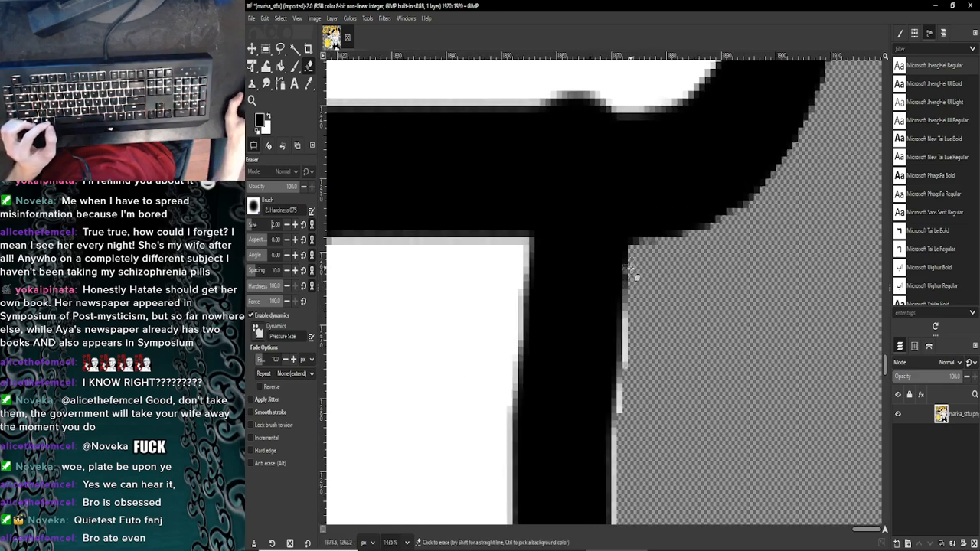
key(shift)
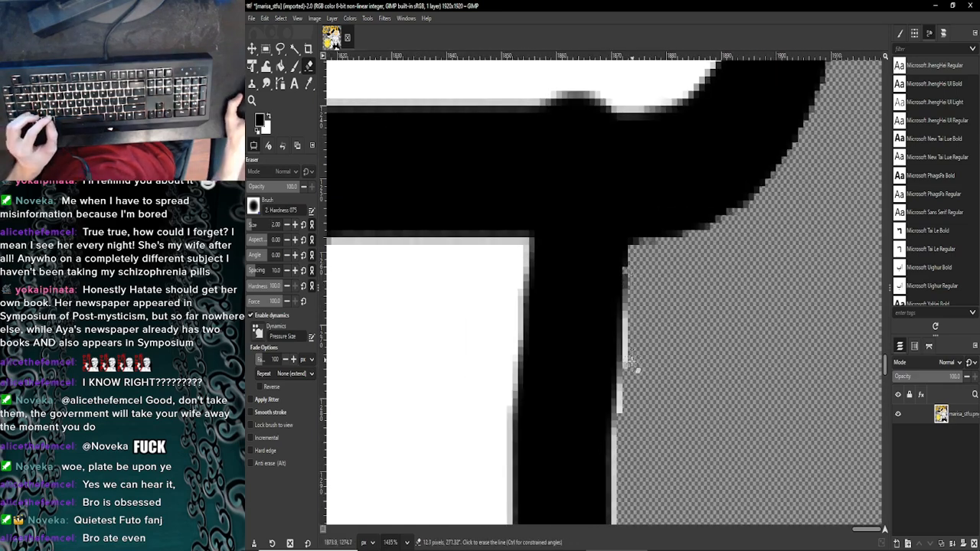
scroll(624, 291, down, 2)
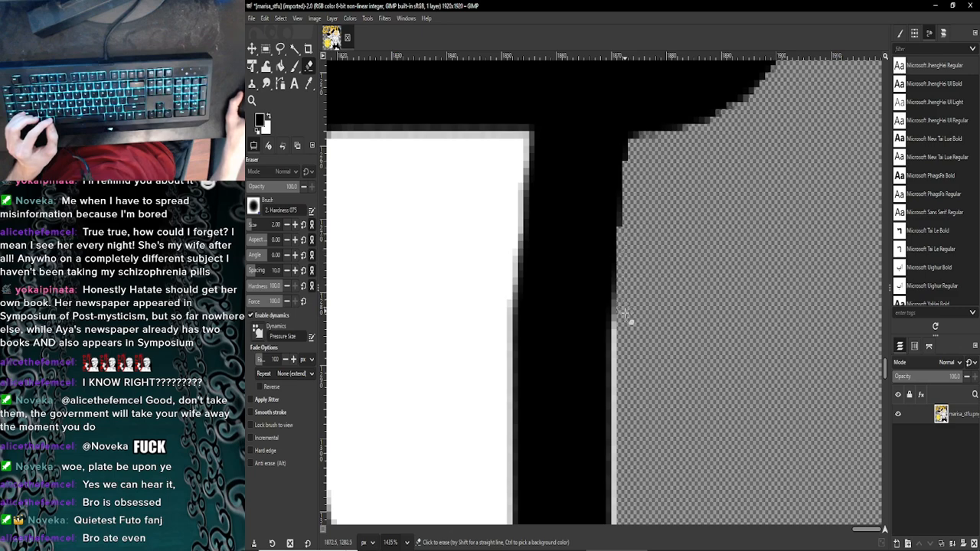
Step: Erase the long straight light strip on the shaft's right edge down to where the outline steps outward
scroll(624, 309, down, 2)
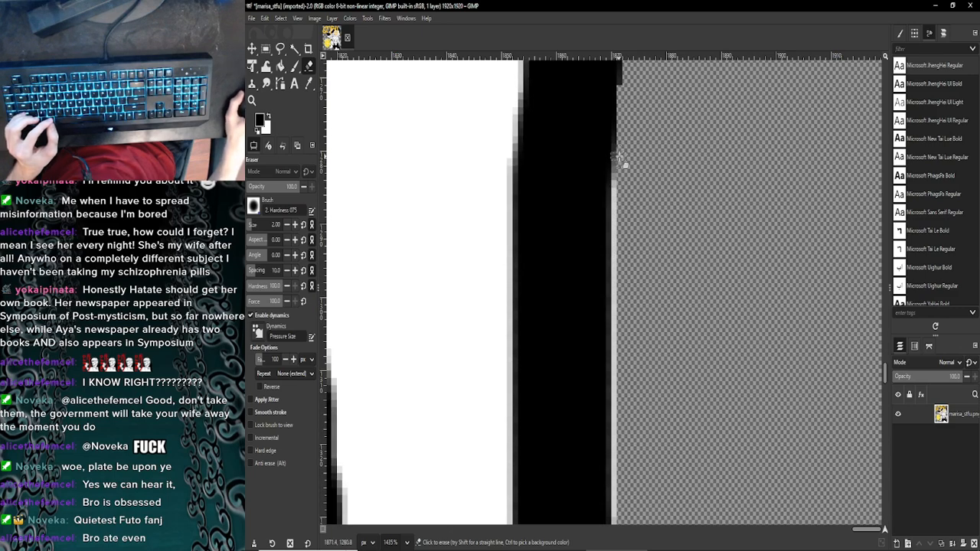
scroll(624, 342, down, 3)
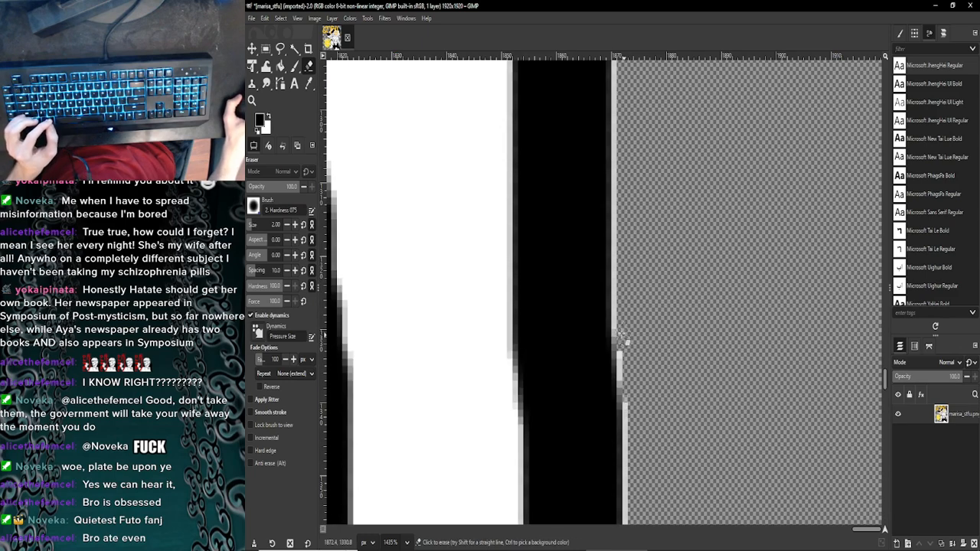
shift+click(621, 354)
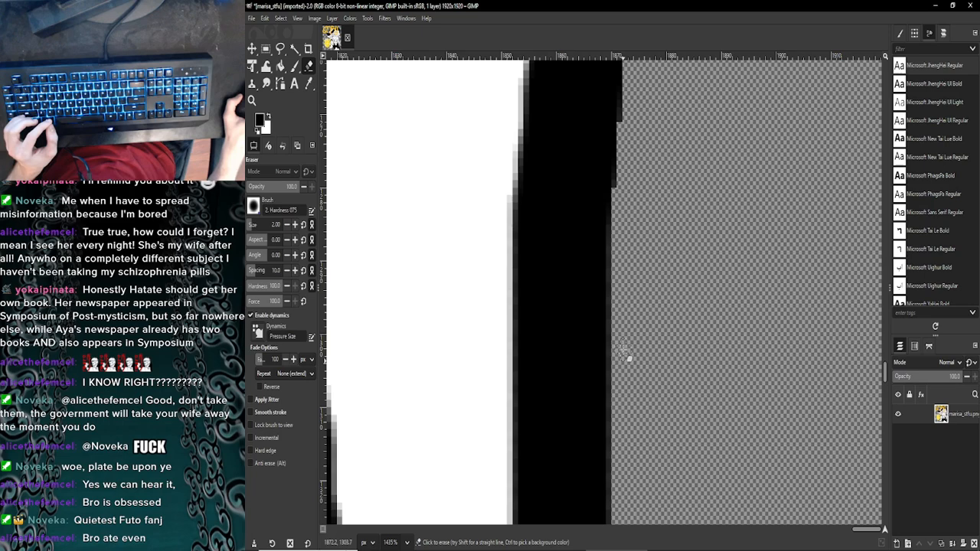
Step: Erase the short light fringe segment on the shaft's right edge where the outline starts stepping outward
scroll(622, 357, up, 3)
scroll(624, 360, down, 3)
scroll(621, 357, down, 5)
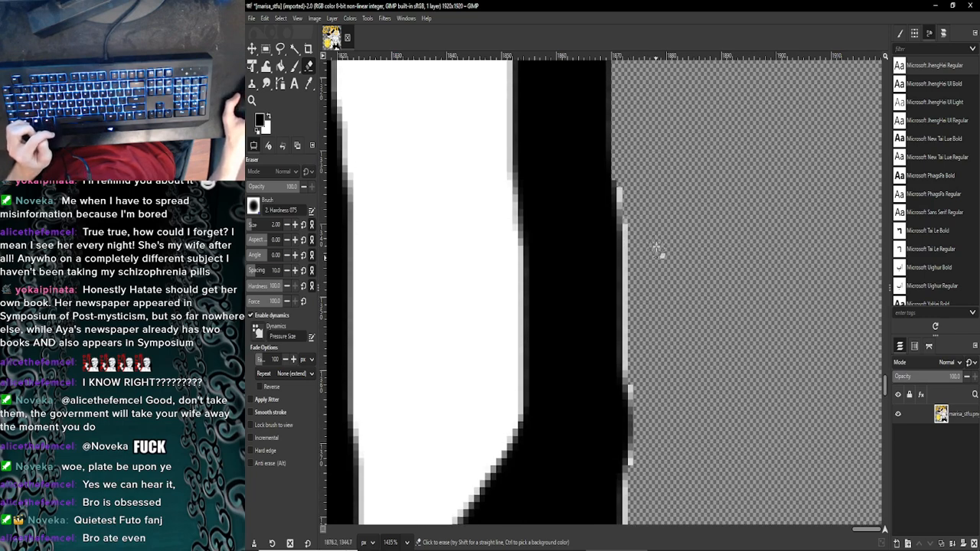
scroll(656, 249, down, 1)
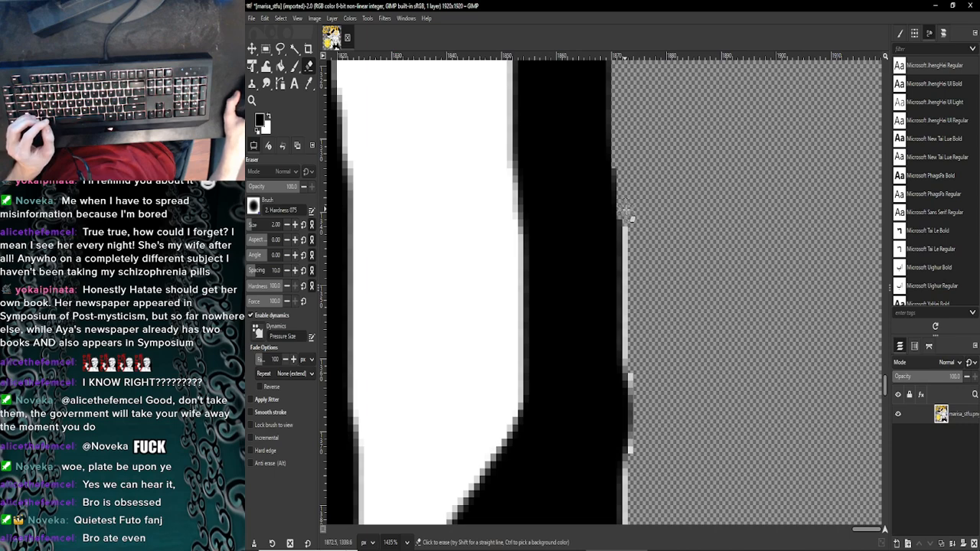
scroll(626, 213, down, 1)
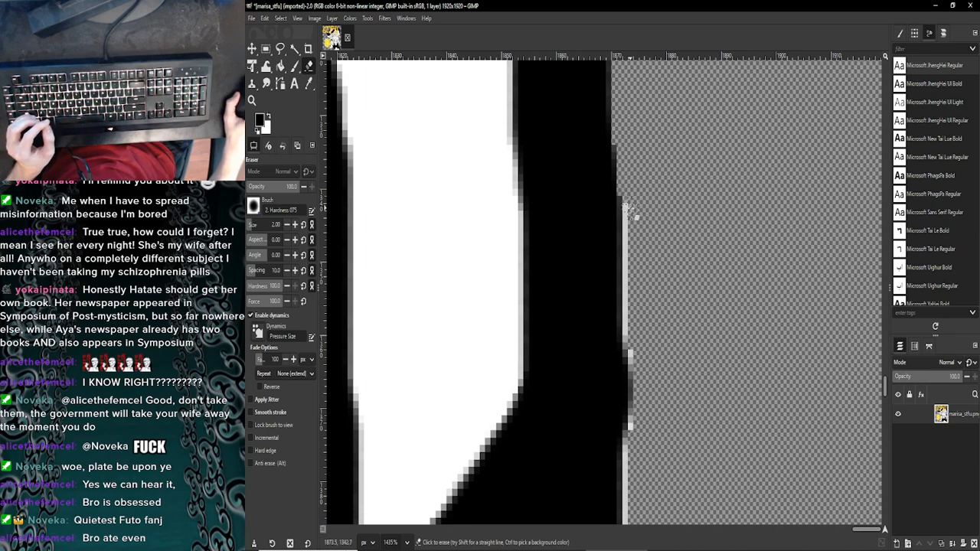
Step: Switch to the browser to view the music compilation video
click(401, 544)
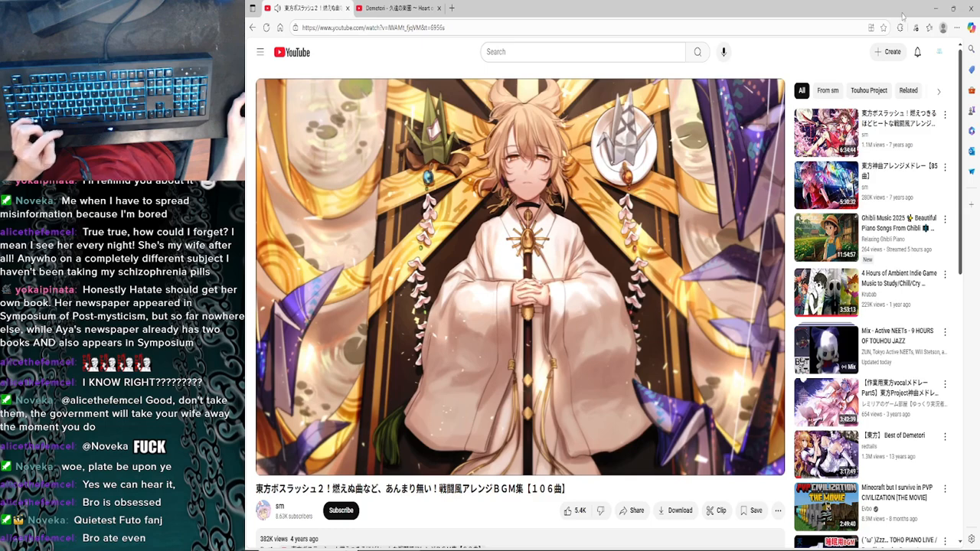
Step: Return to GIMP and erase the light fringe around the small bump on the shaft's right edge
click(935, 8)
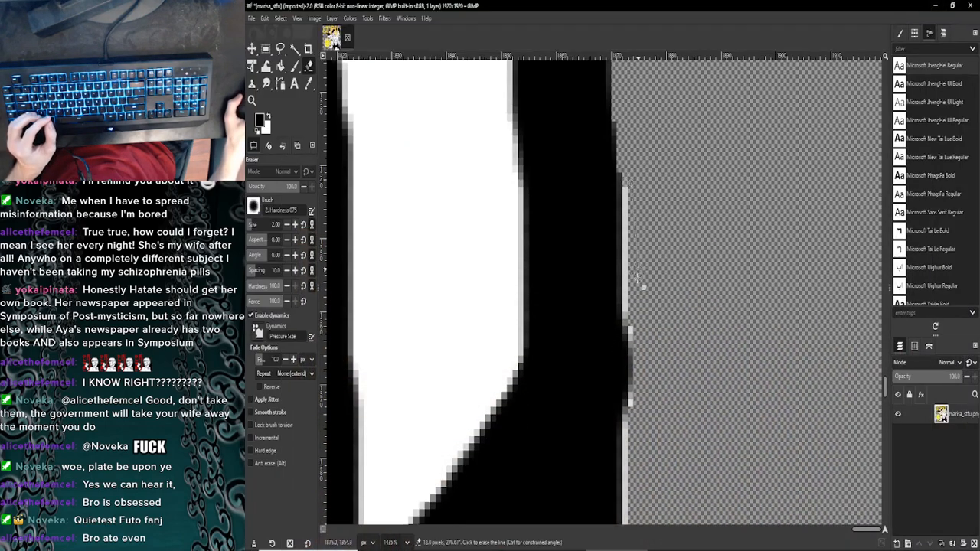
shift+click(629, 327)
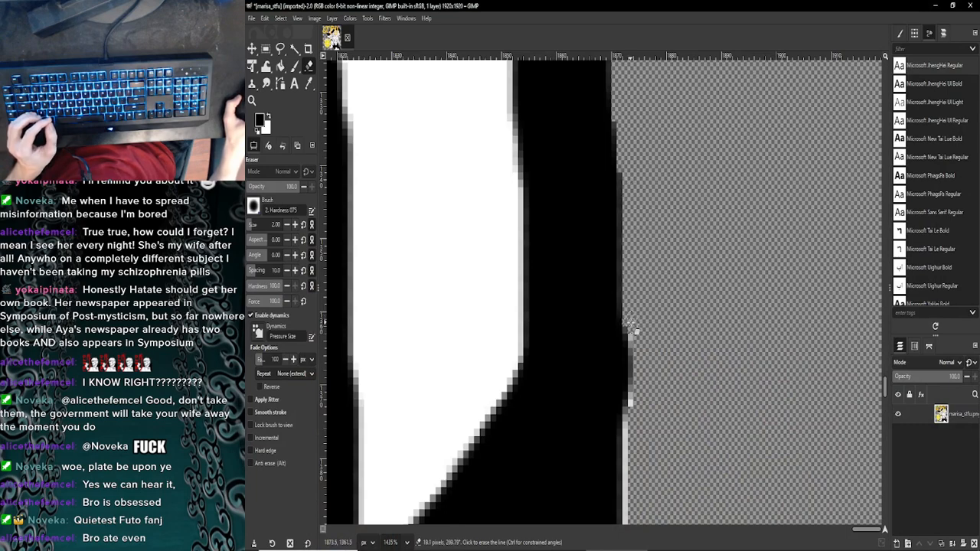
scroll(632, 290, down, 2)
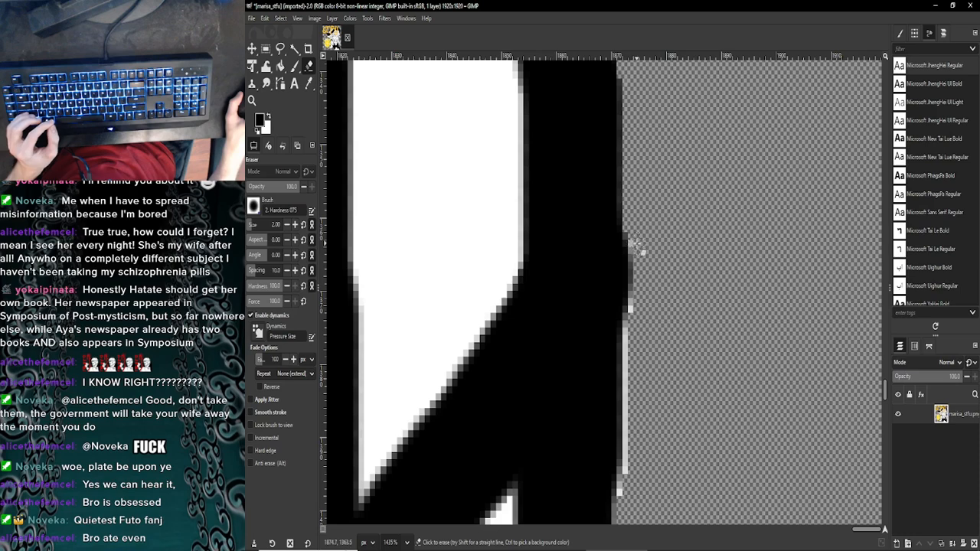
shift+click(632, 310)
scroll(633, 312, down, 3)
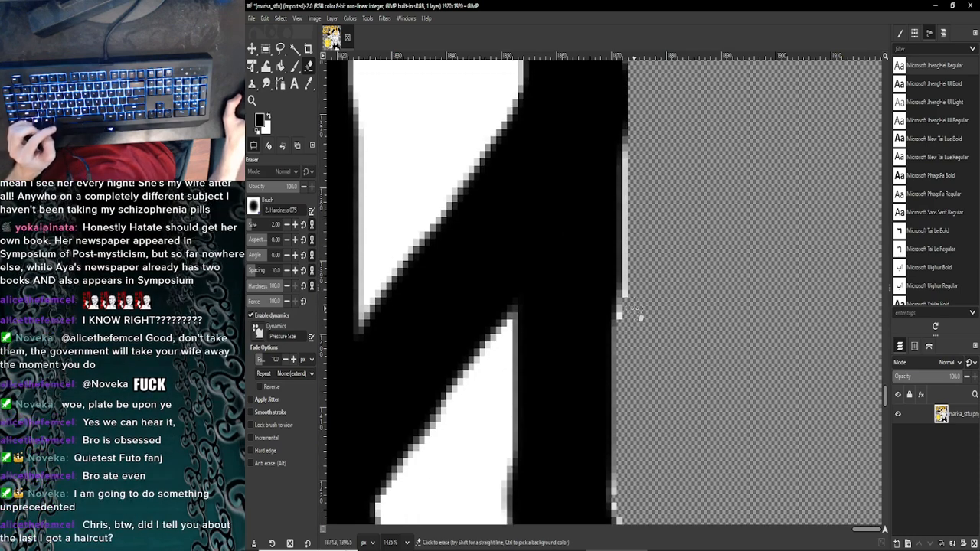
Step: Erase the straight light strip just below the bump on the shaft's right edge with a straight eraser line
scroll(627, 296, up, 1)
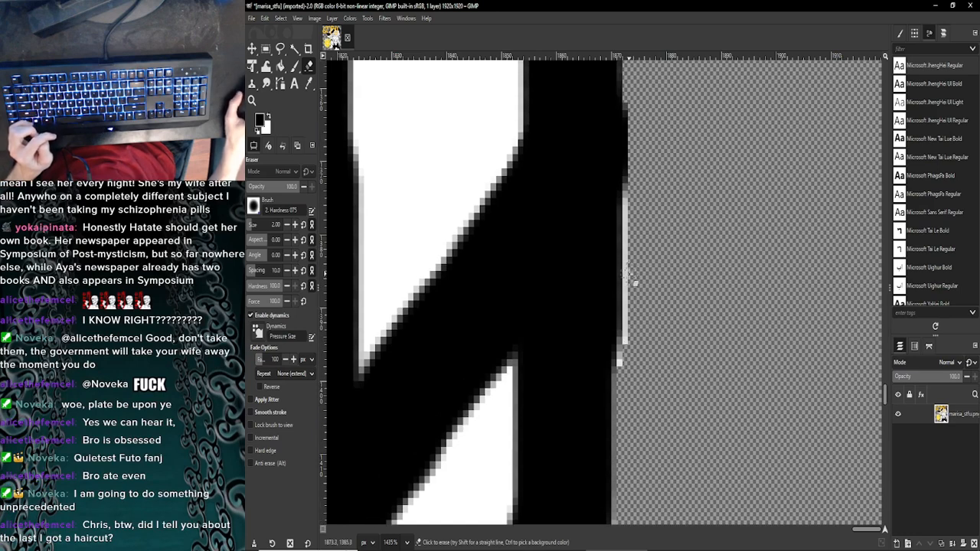
click(632, 186)
shift+click(627, 342)
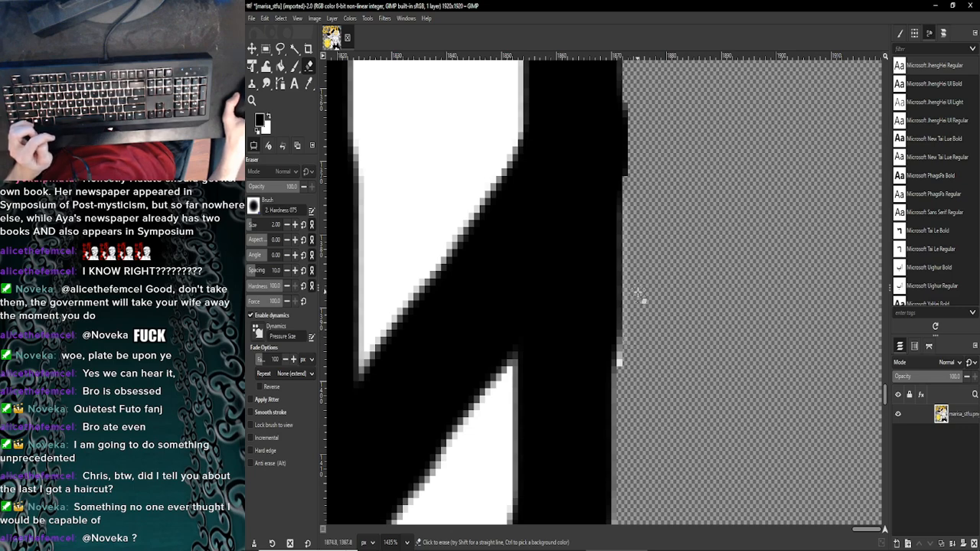
scroll(642, 303, up, 2)
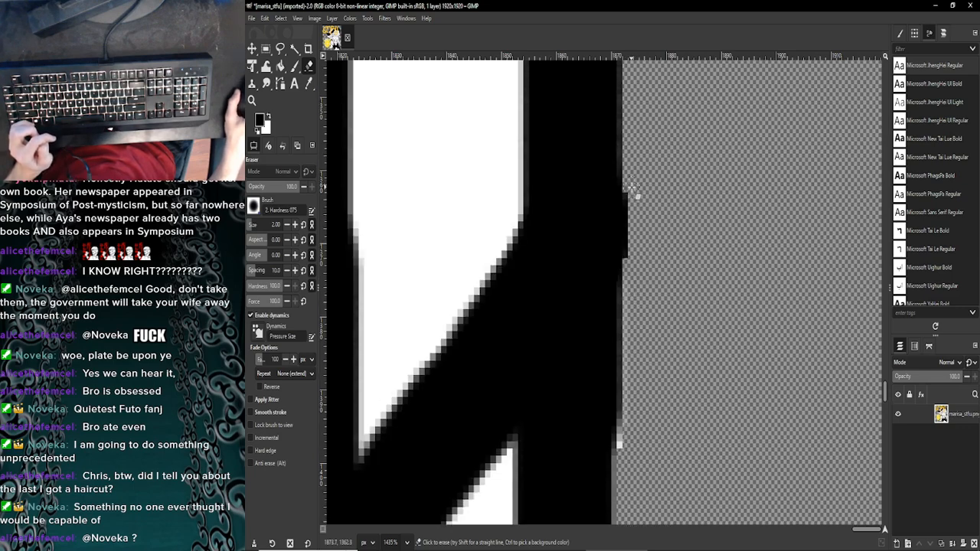
scroll(657, 274, down, 1)
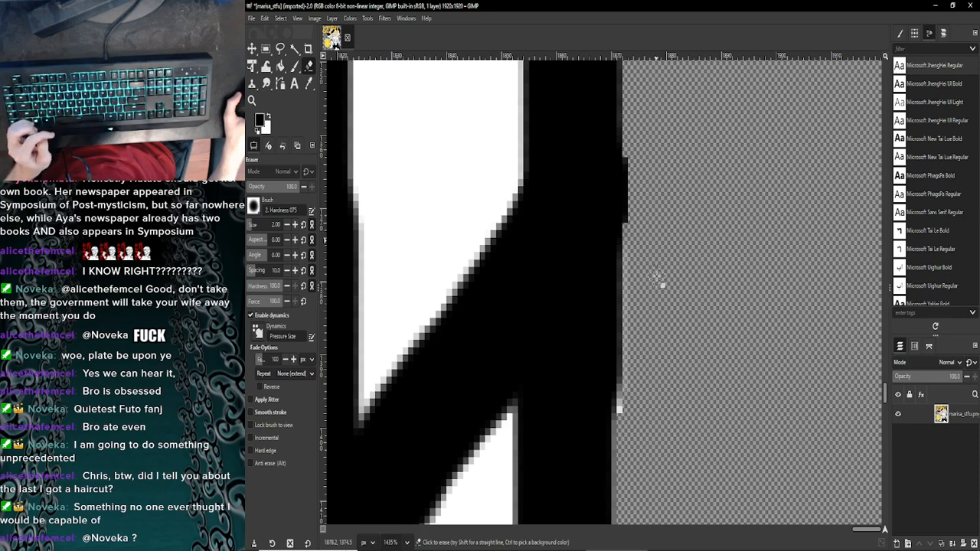
scroll(660, 282, down, 2)
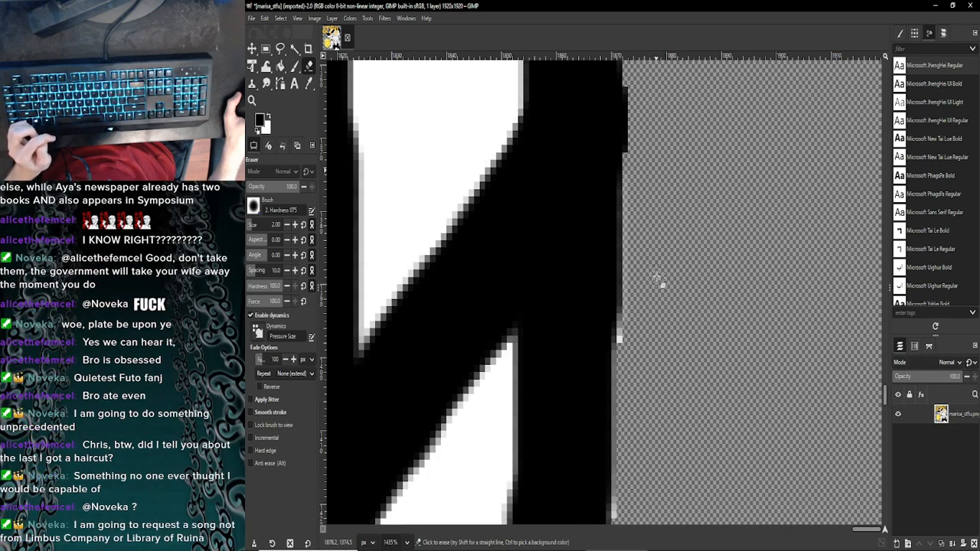
scroll(660, 283, up, 3)
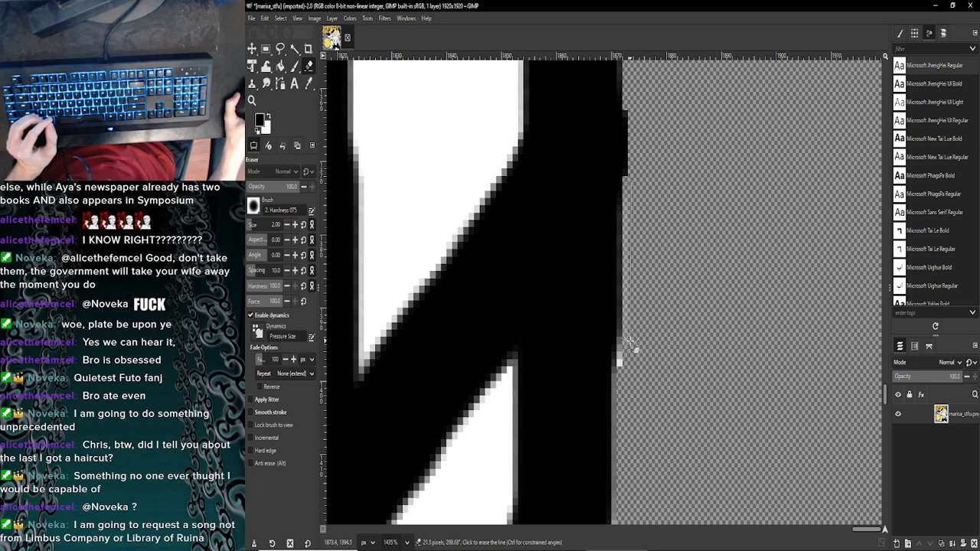
scroll(629, 337, down, 2)
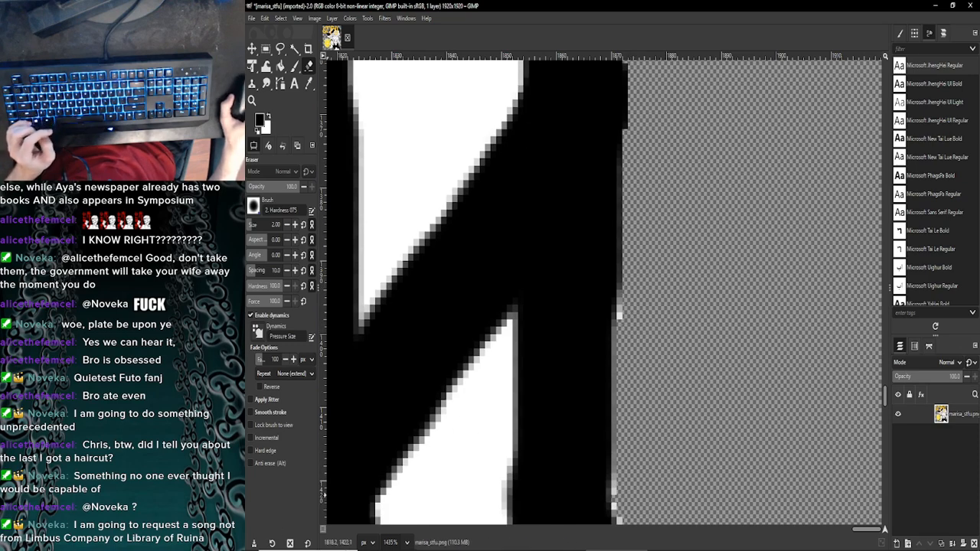
Step: Open the Lobotomy Corporation "Insignia Decay" soundtrack video in the browser and return to GIMP
mouse_move(480, 550)
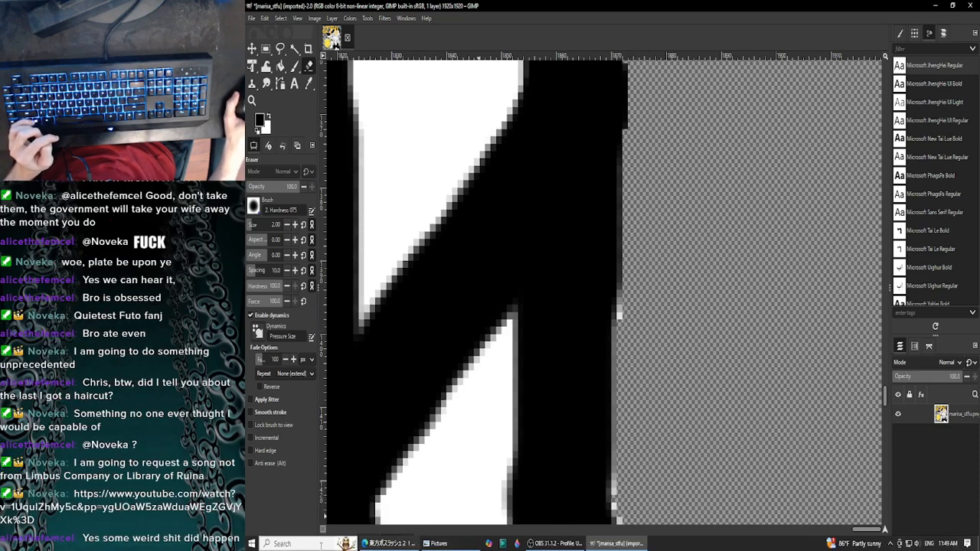
click(389, 543)
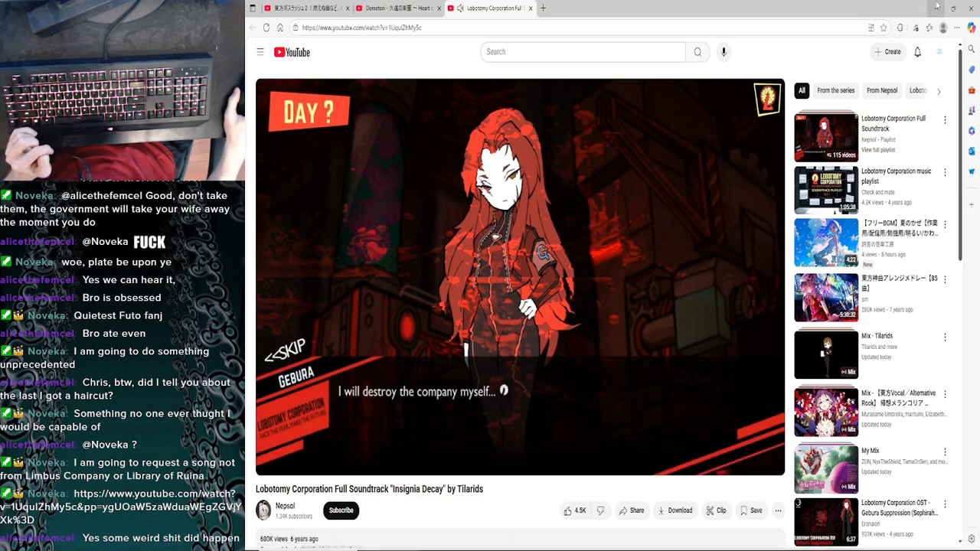
key(alt+Tab)
Step: Erase the remaining fringe pixels on the shaft's right edge, from below the bump down to where the outline curves outward
scroll(617, 325, up, 2)
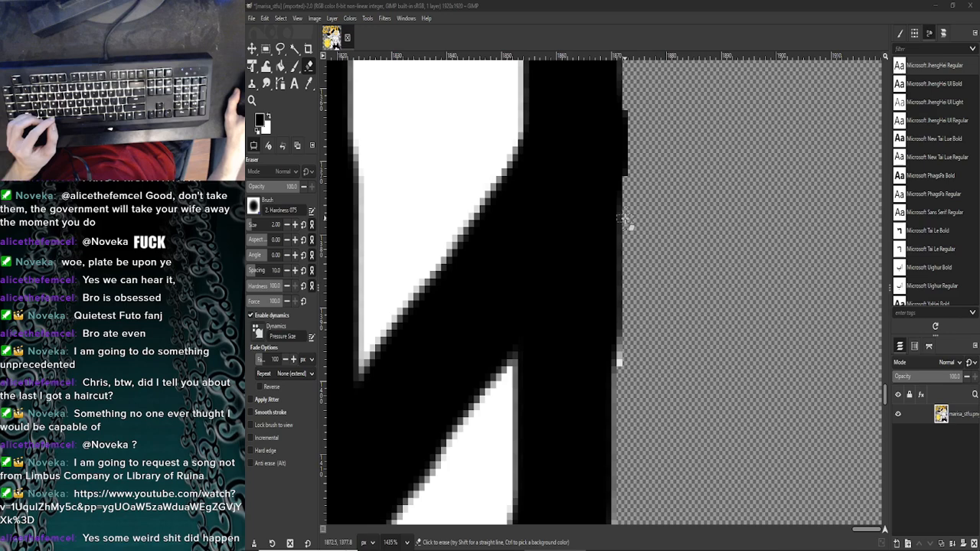
click(623, 220)
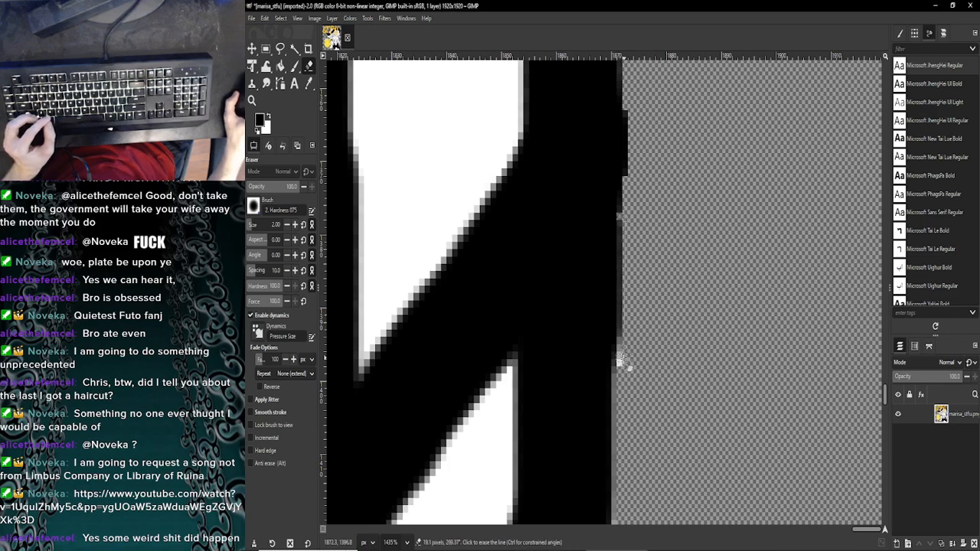
shift+click(621, 363)
scroll(624, 365, down, 3)
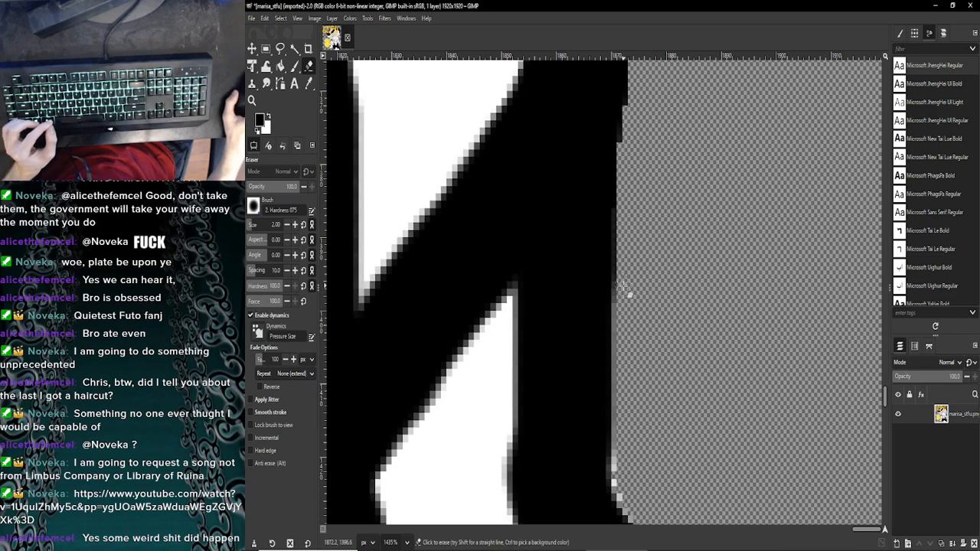
scroll(624, 276, down, 1)
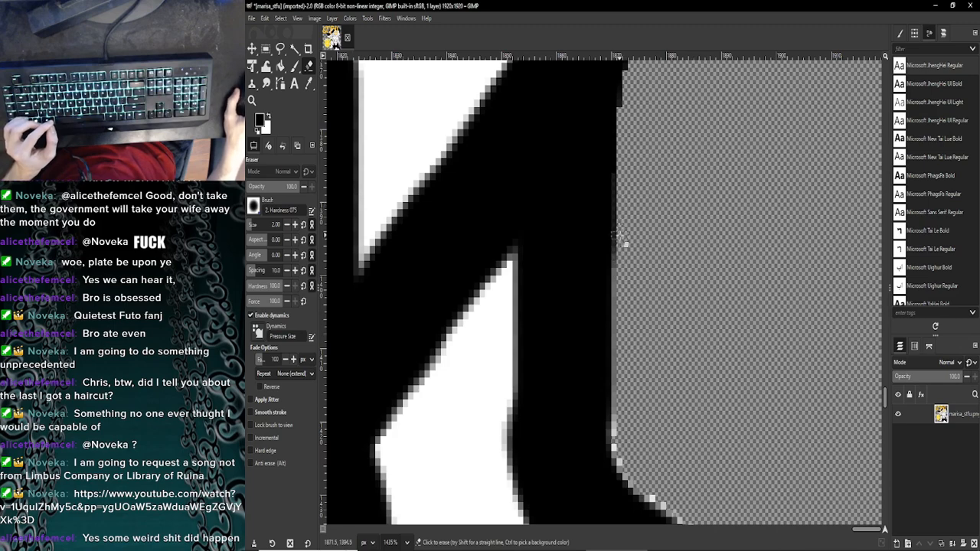
click(620, 236)
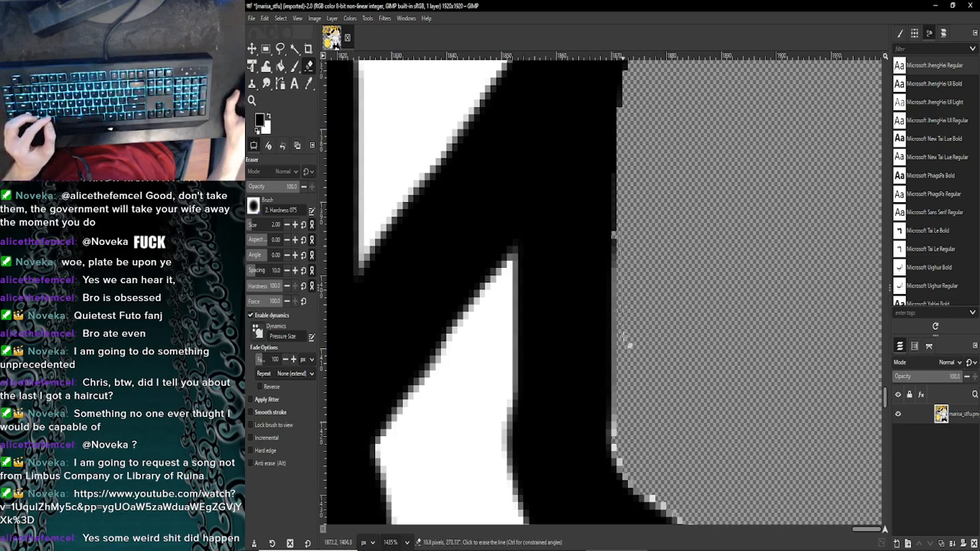
shift+click(617, 434)
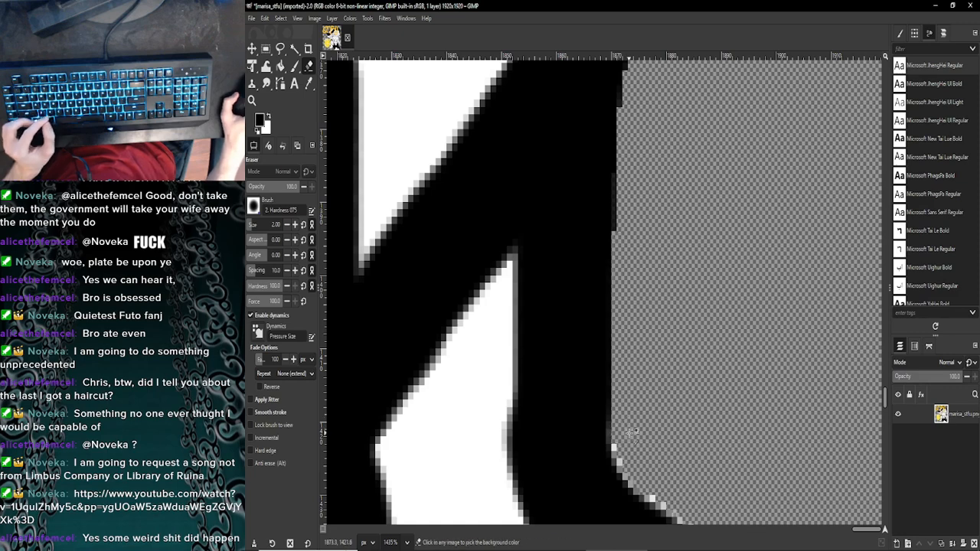
Step: Examine the cleaned right edge of the shaft at several zoom levels for remaining bumps and fringe
scroll(624, 435, down, 5)
scroll(630, 434, down, 2)
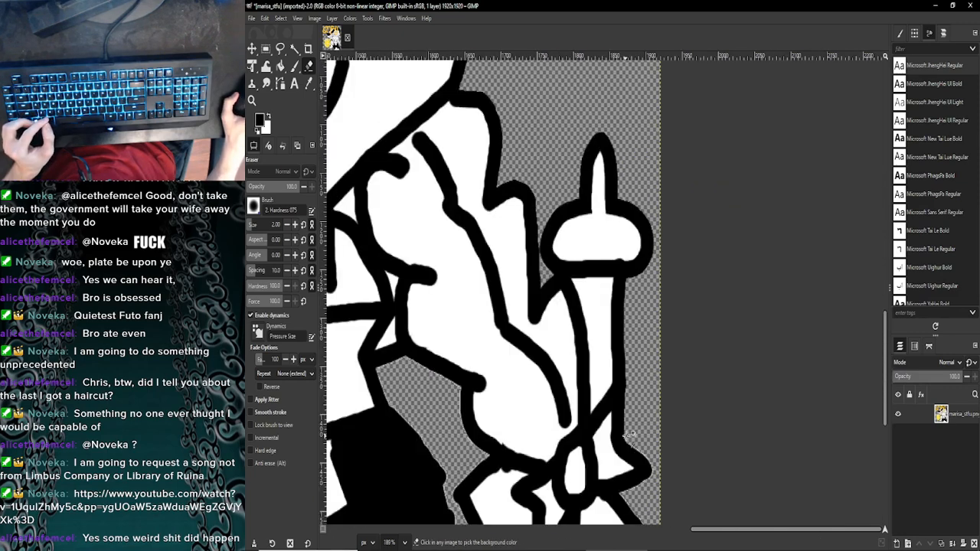
scroll(629, 434, down, 5)
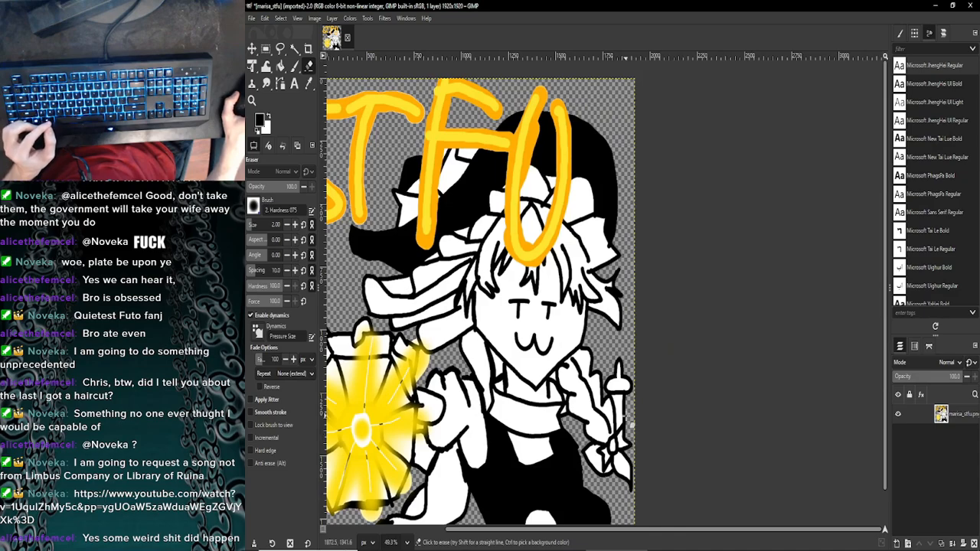
scroll(630, 423, up, 6)
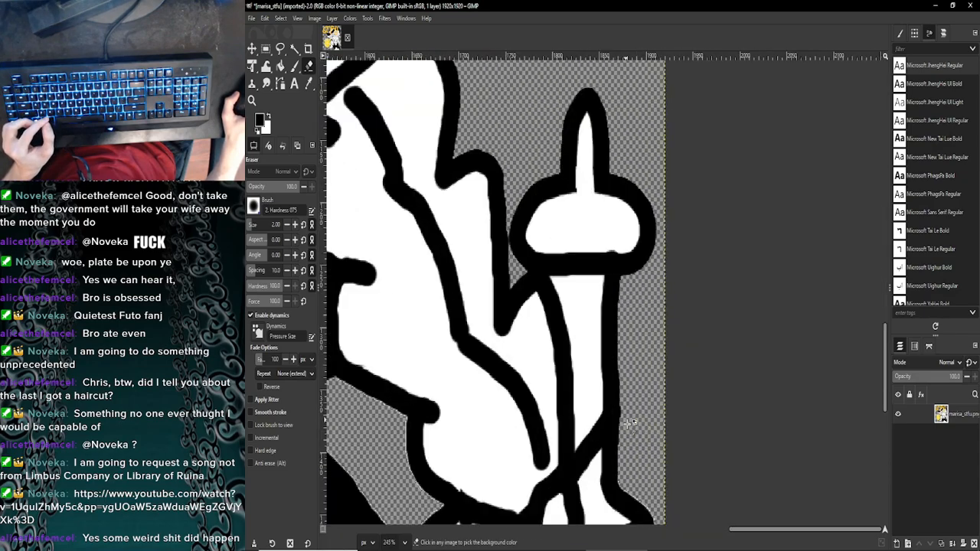
scroll(629, 423, up, 4)
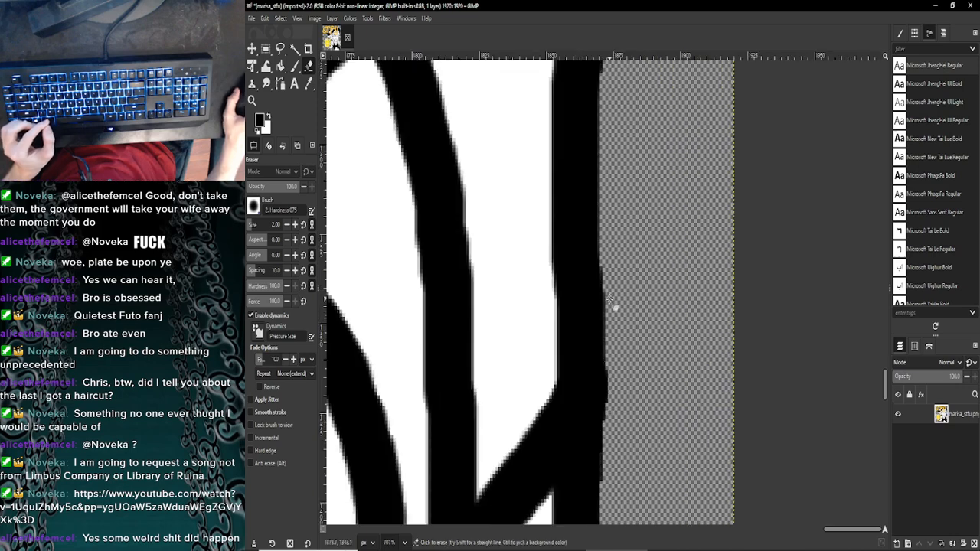
scroll(609, 329, down, 3)
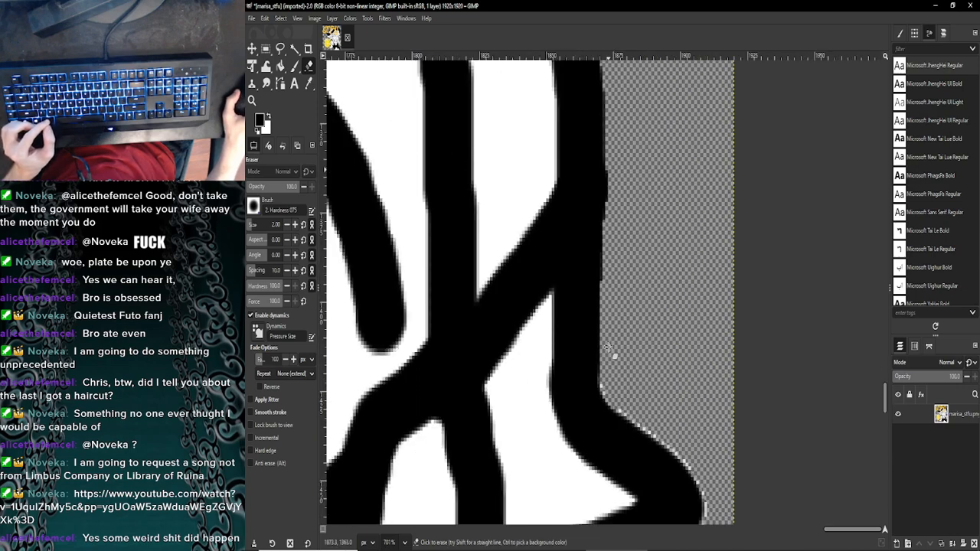
scroll(610, 347, down, 5)
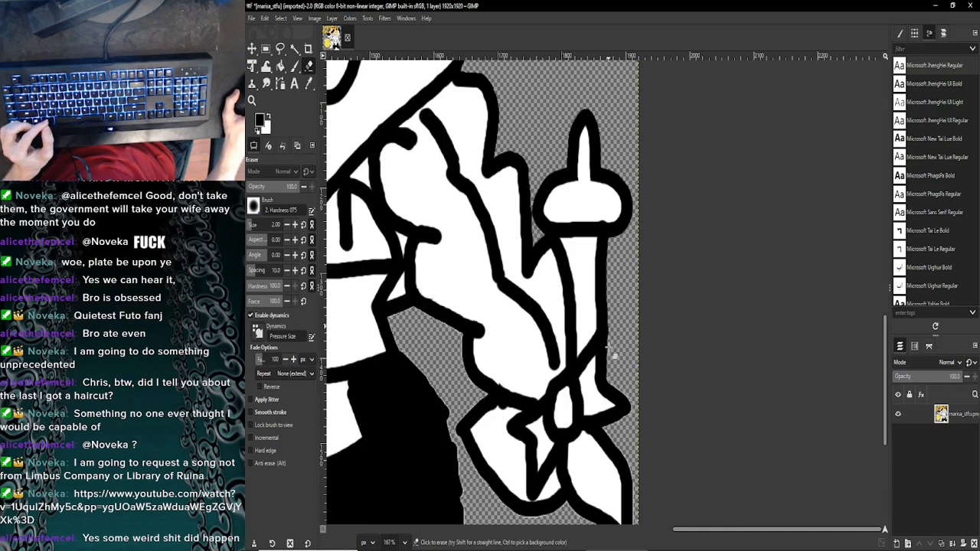
scroll(610, 313, up, 3)
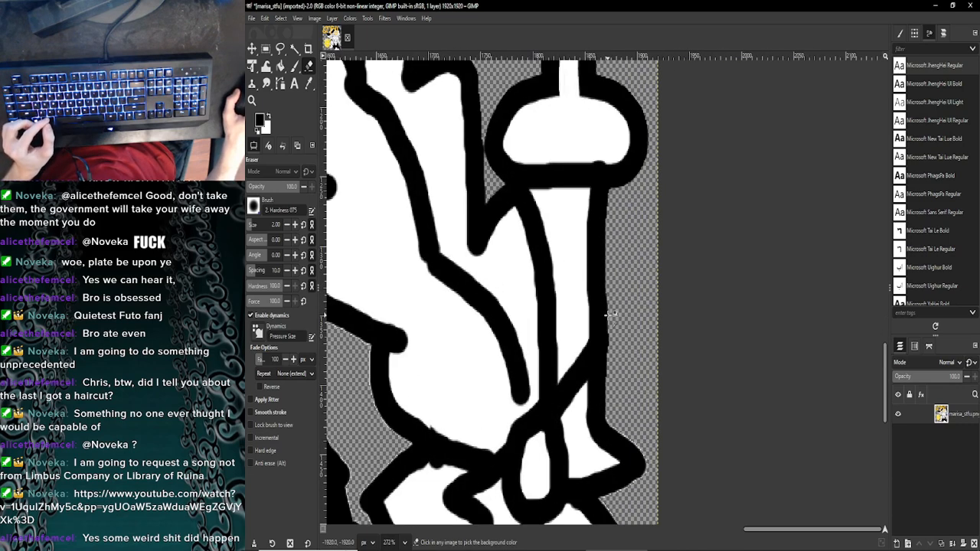
scroll(610, 314, up, 5)
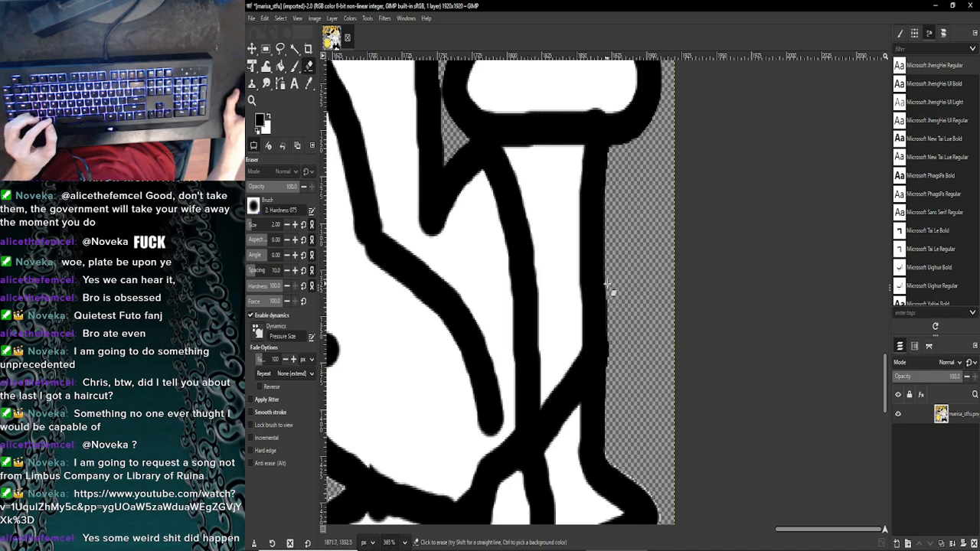
Step: Straighten the shaft's right edge by erasing its protruding outline pixels along one straight line from the lower curve up past the bump
scroll(610, 289, up, 2)
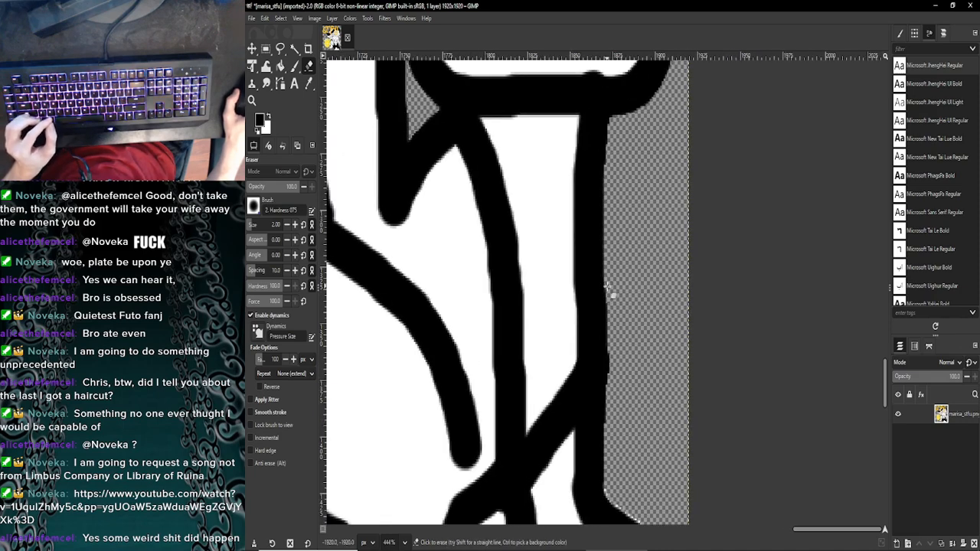
scroll(609, 291, up, 1)
ctrl+scroll(609, 307, up, 2)
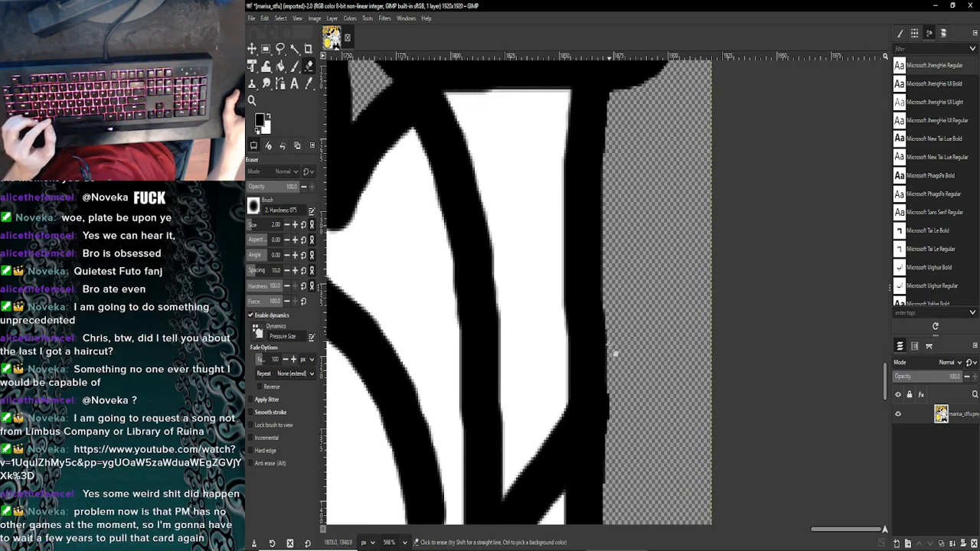
key(shift)
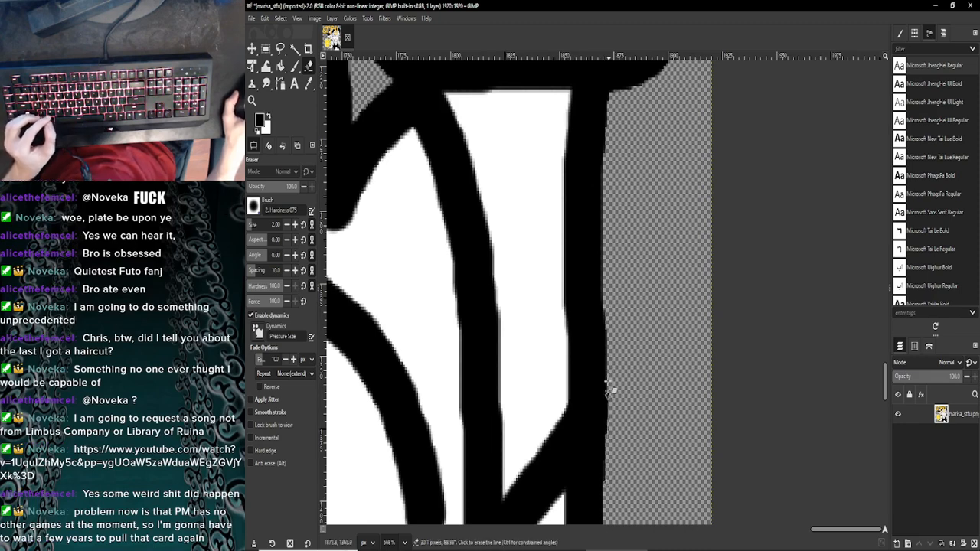
shift+click(605, 311)
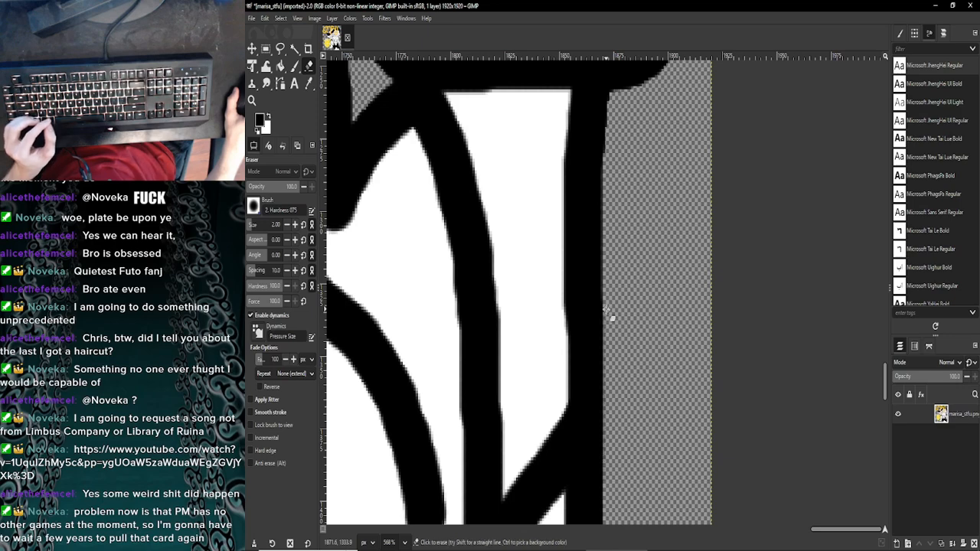
ctrl+scroll(606, 311, up, 3)
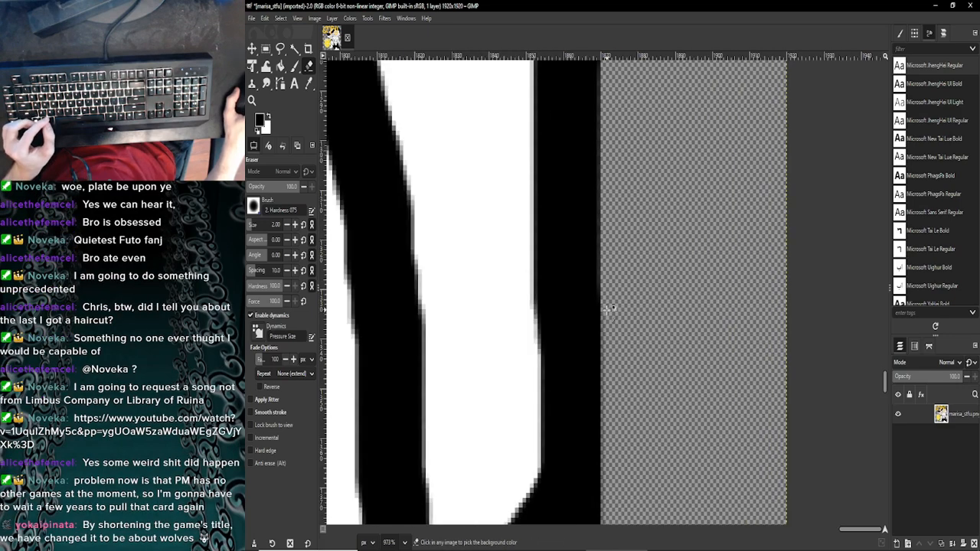
ctrl+scroll(606, 311, up, 1)
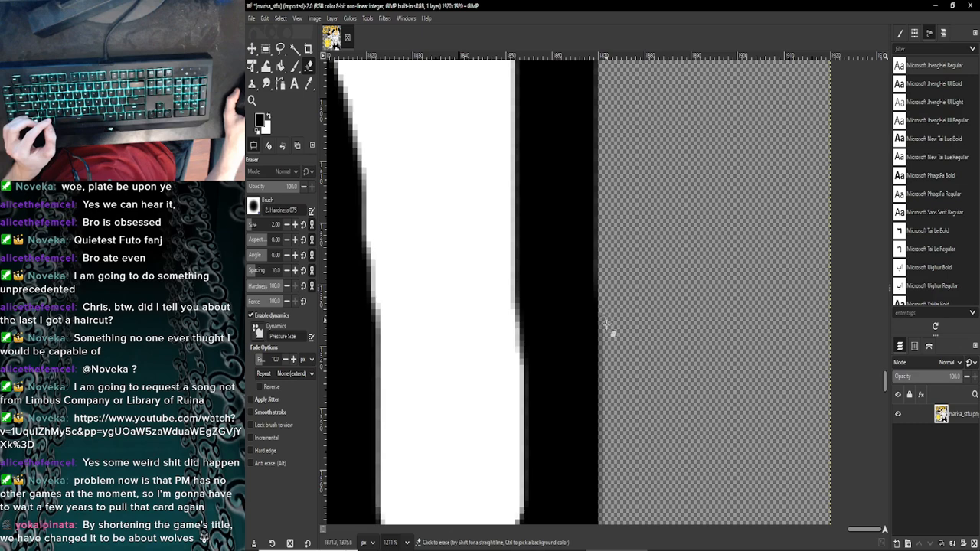
scroll(606, 320, down, 5)
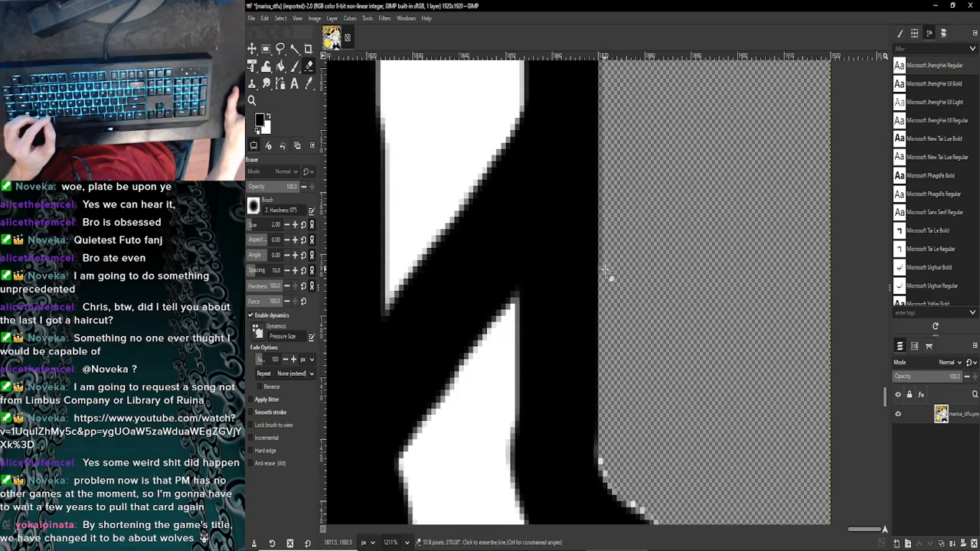
scroll(633, 305, down, 6)
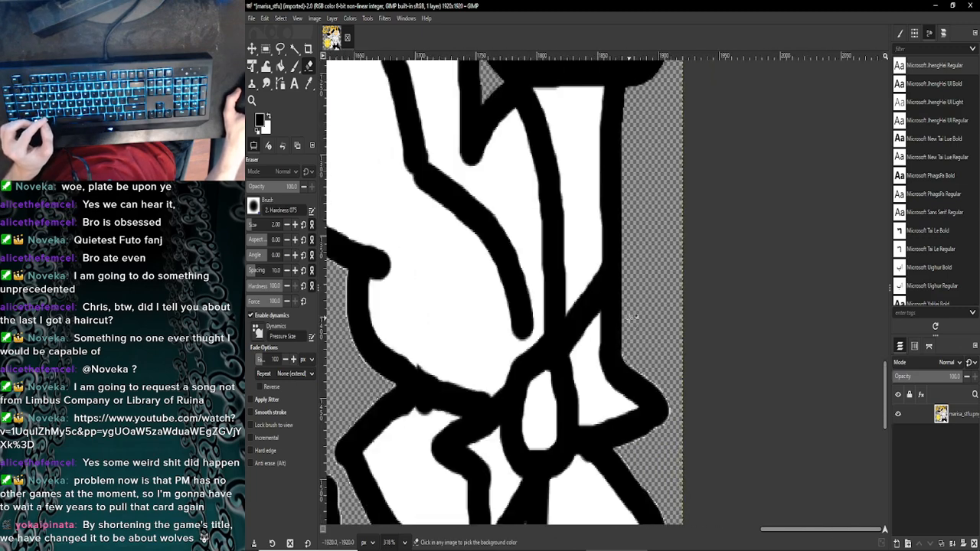
Step: Erase the white fringe pixels along the outline where the shaft's right edge starts curving outward into the ribbon
scroll(634, 325, up, 2)
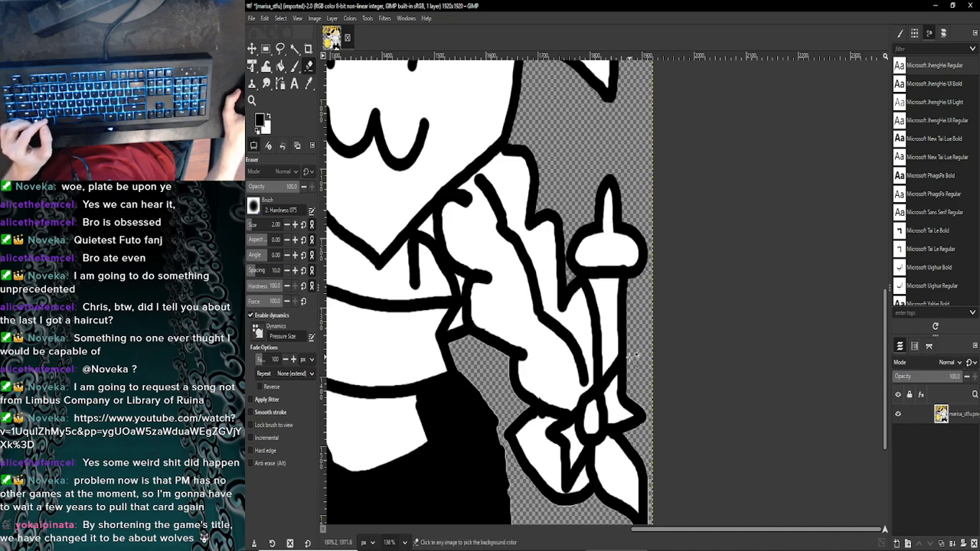
scroll(631, 356, up, 4)
scroll(634, 366, up, 4)
scroll(632, 364, down, 1)
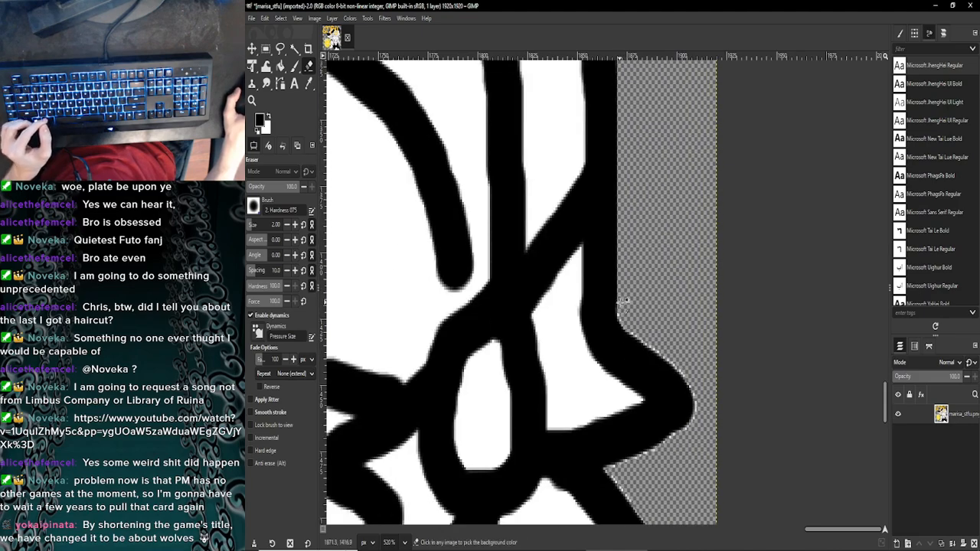
scroll(621, 305, up, 3)
scroll(620, 306, up, 2)
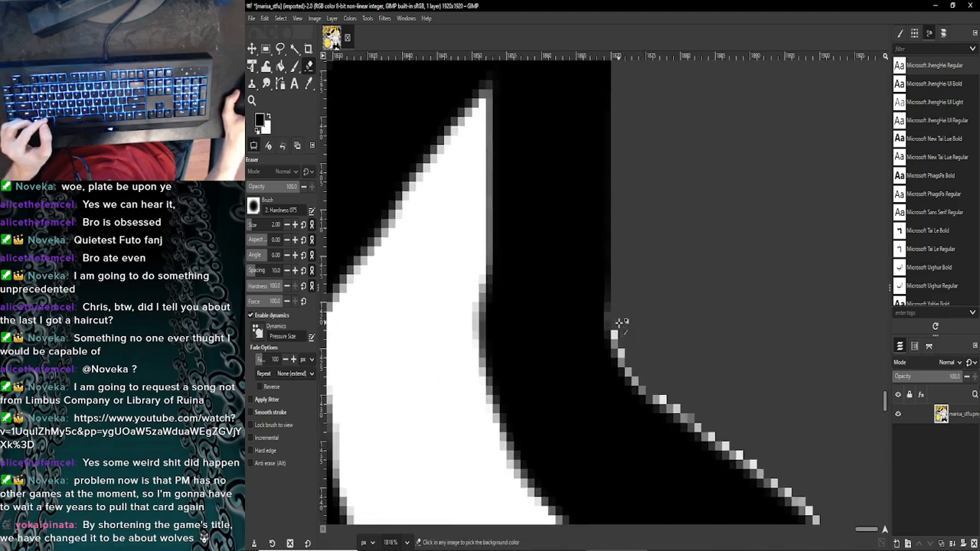
scroll(616, 329, down, 1)
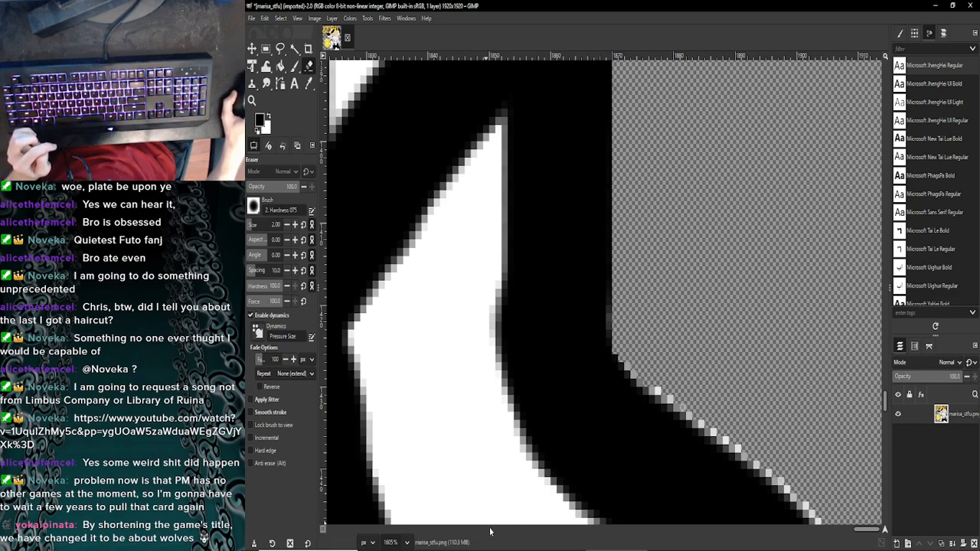
scroll(864, 535, right, 1)
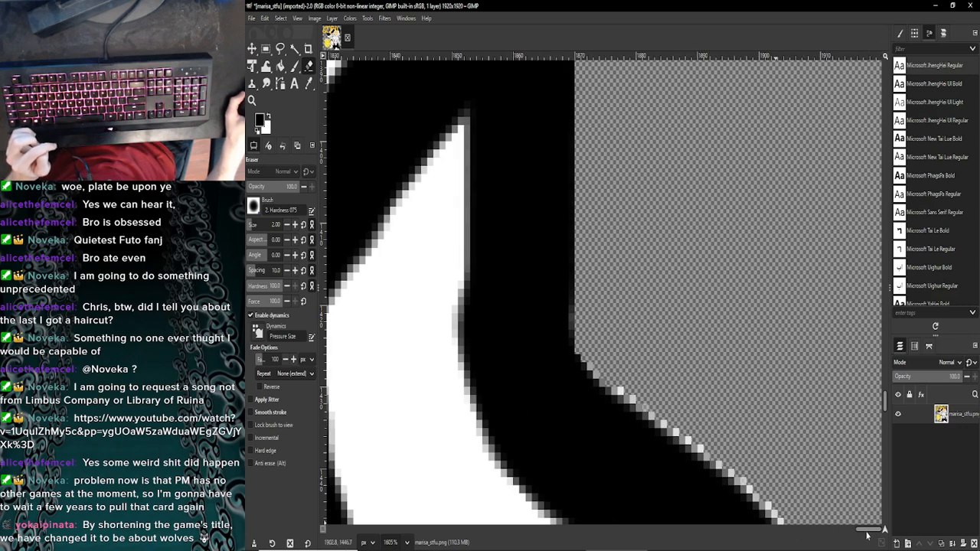
scroll(765, 482, down, 3)
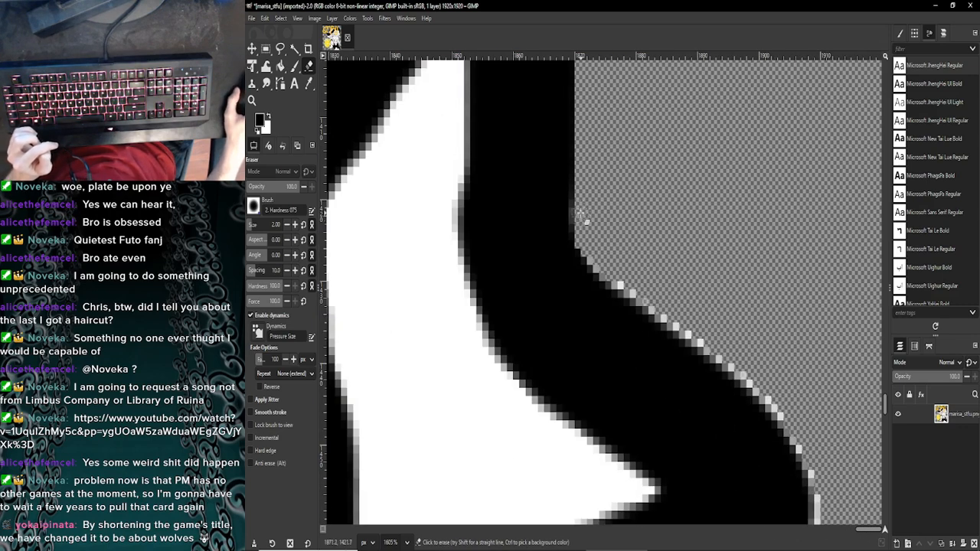
scroll(595, 233, down, 1)
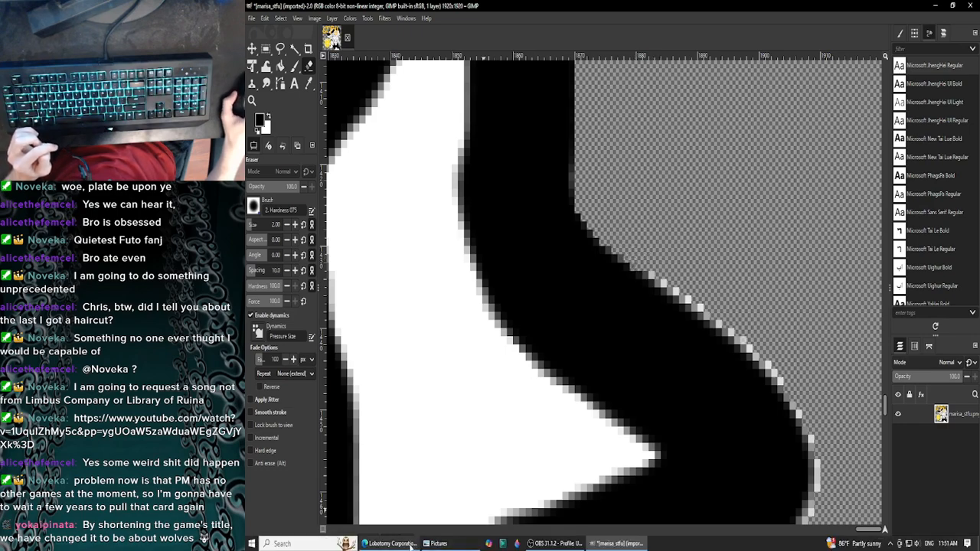
Step: Switch to the browser and copy the URL of the Lobotomy Corporation "Insignia Decay" soundtrack video
click(411, 545)
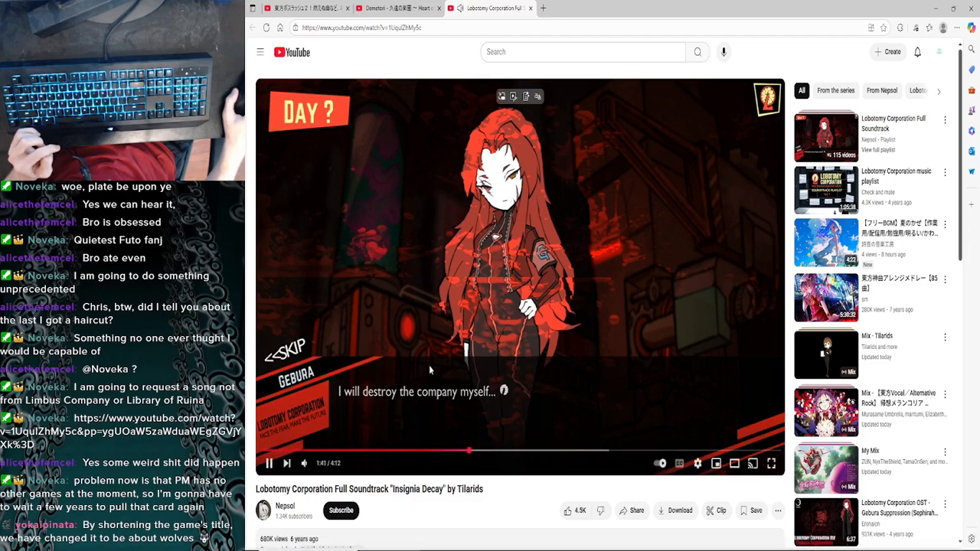
click(302, 28)
key(ctrl+c)
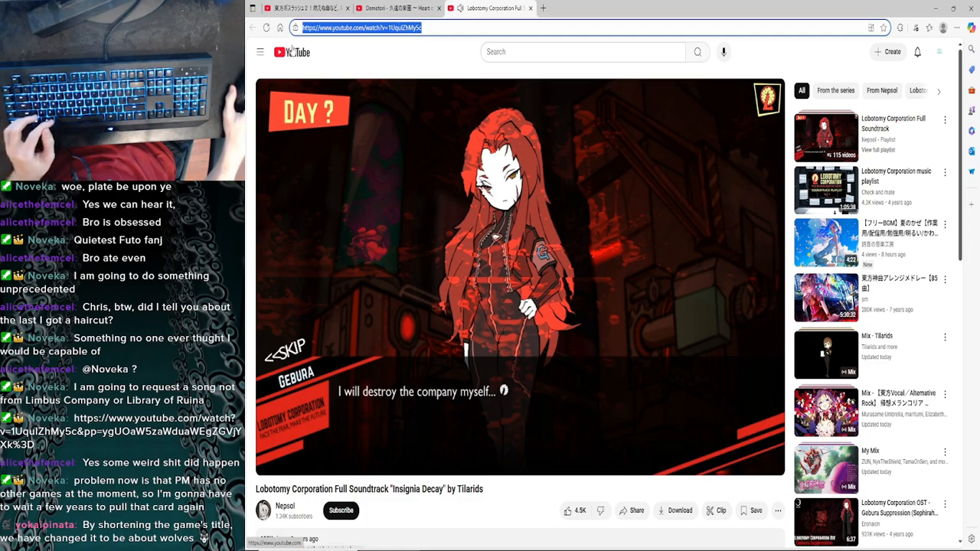
click(543, 8)
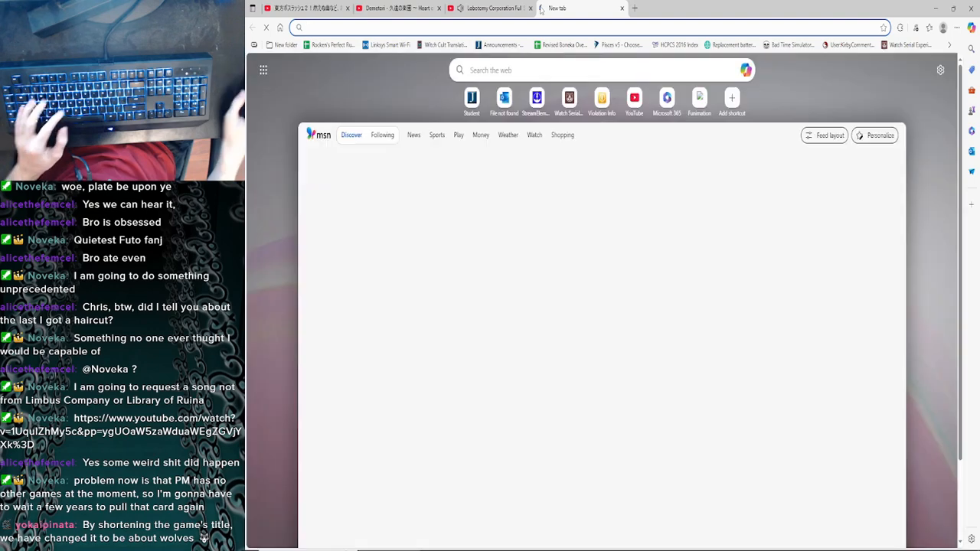
text(g)
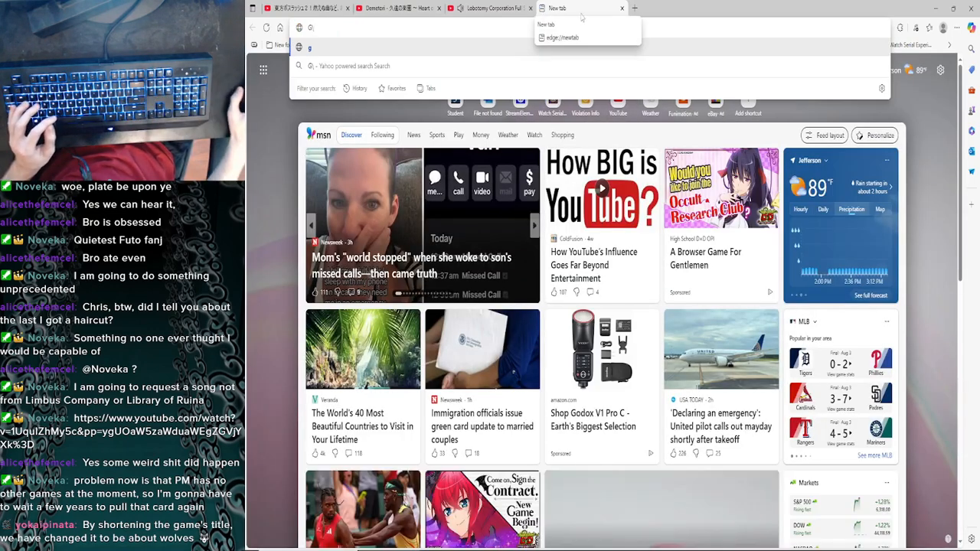
click(622, 8)
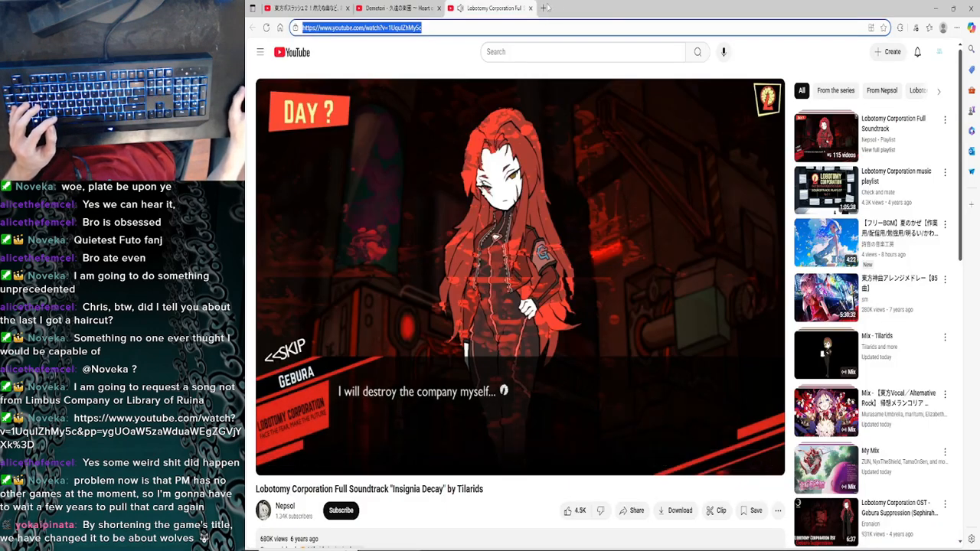
Step: Look up "g" in a new browser tab and open Google's home page from the search results
click(543, 7)
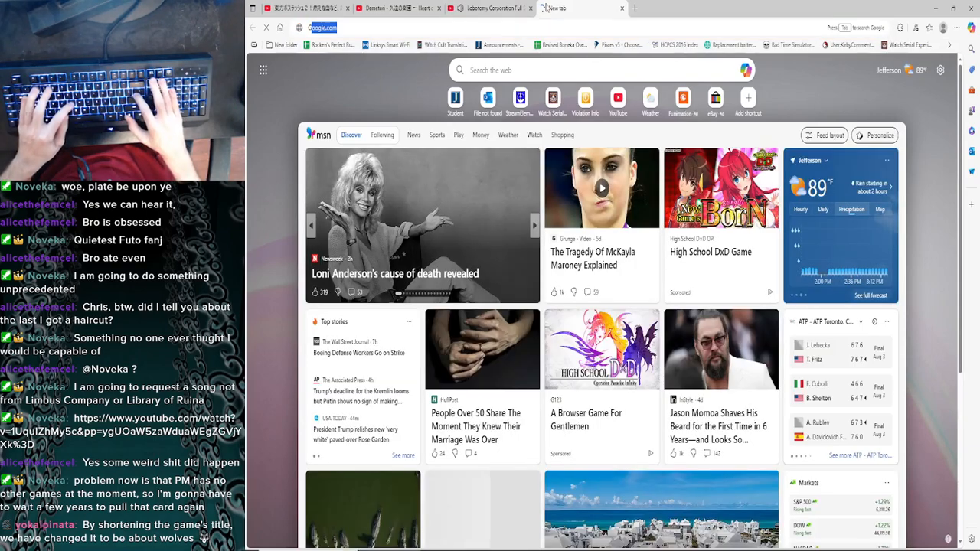
text(g)
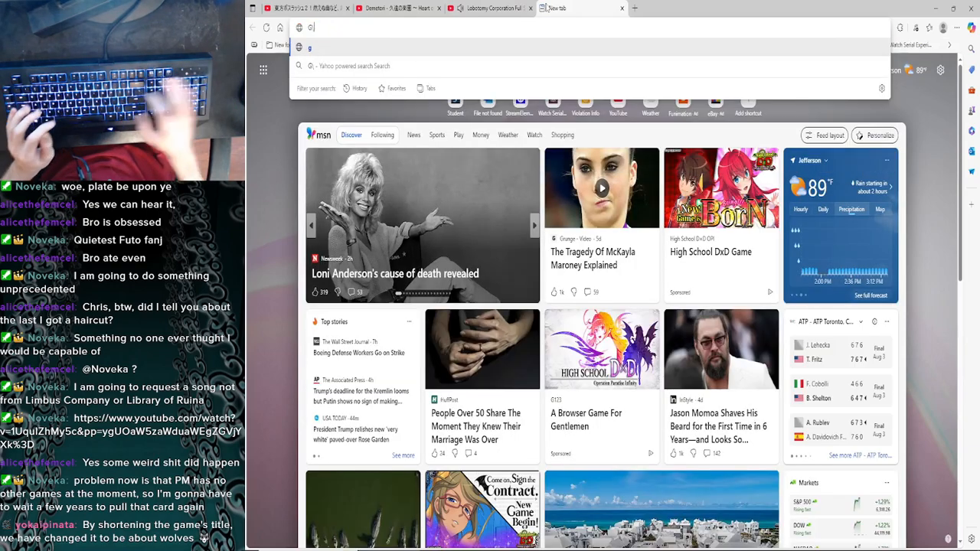
click(494, 66)
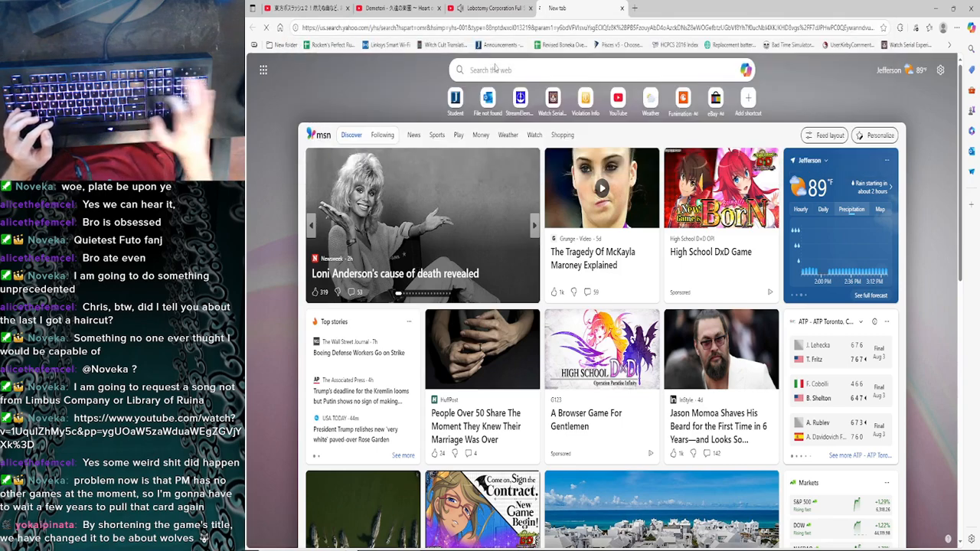
click(314, 146)
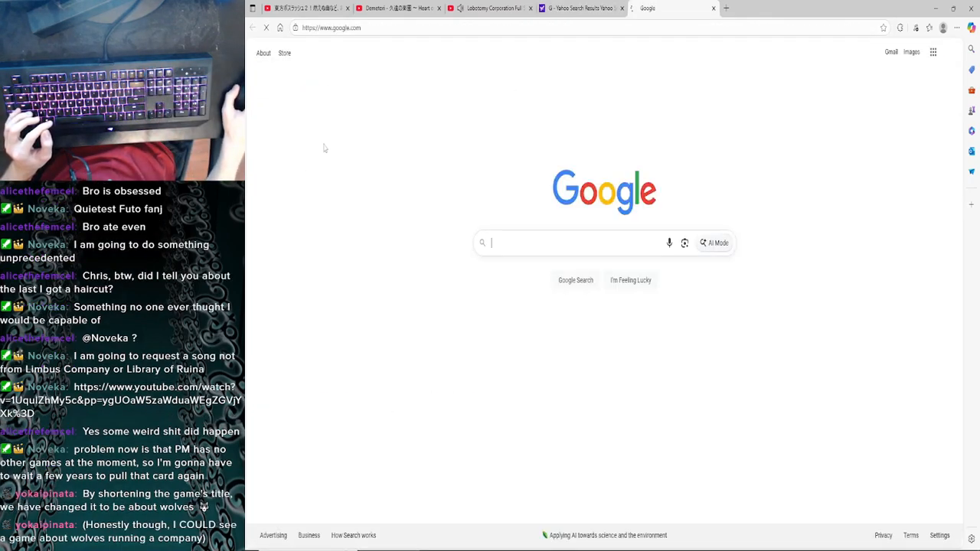
Step: Search Google for "youtube to mp3" and open the YTMP3 converter at ytmp3.cx
click(536, 237)
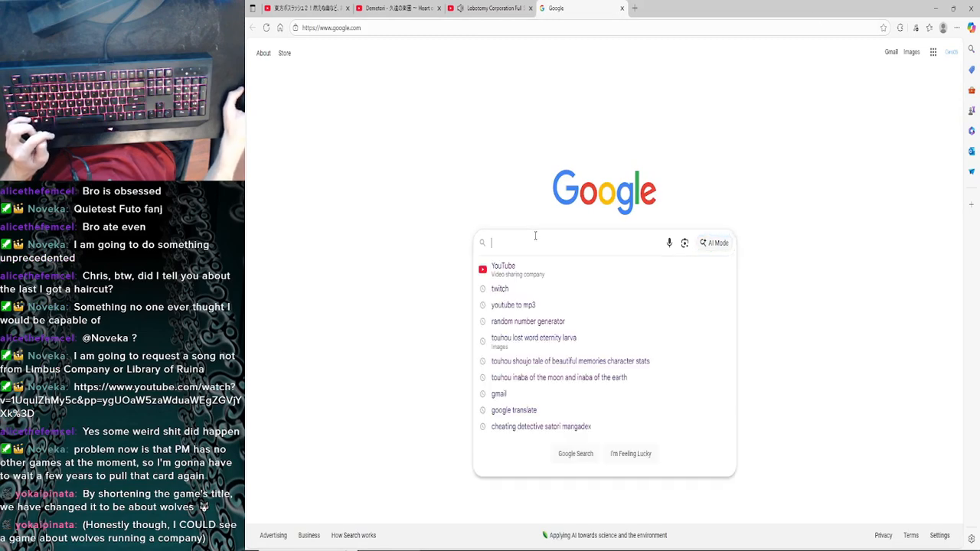
click(524, 306)
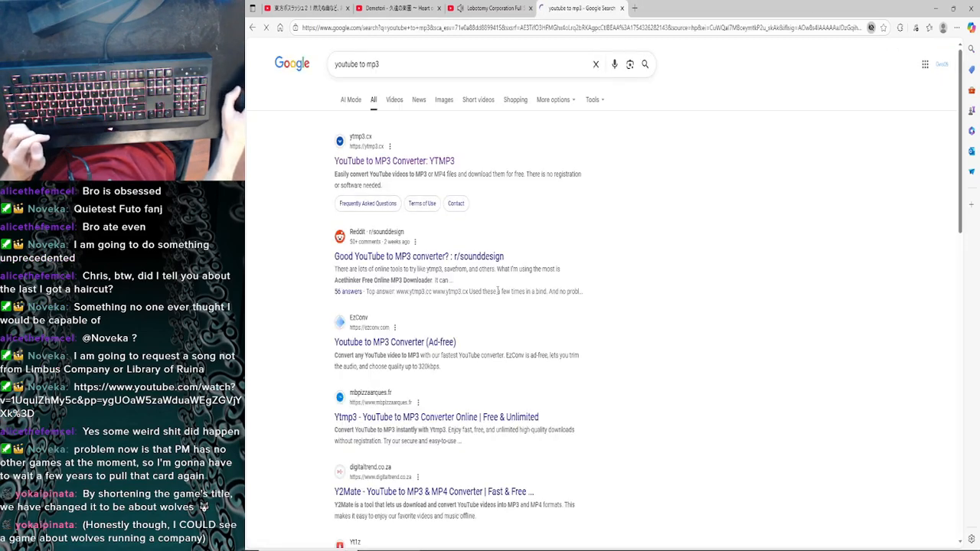
click(404, 161)
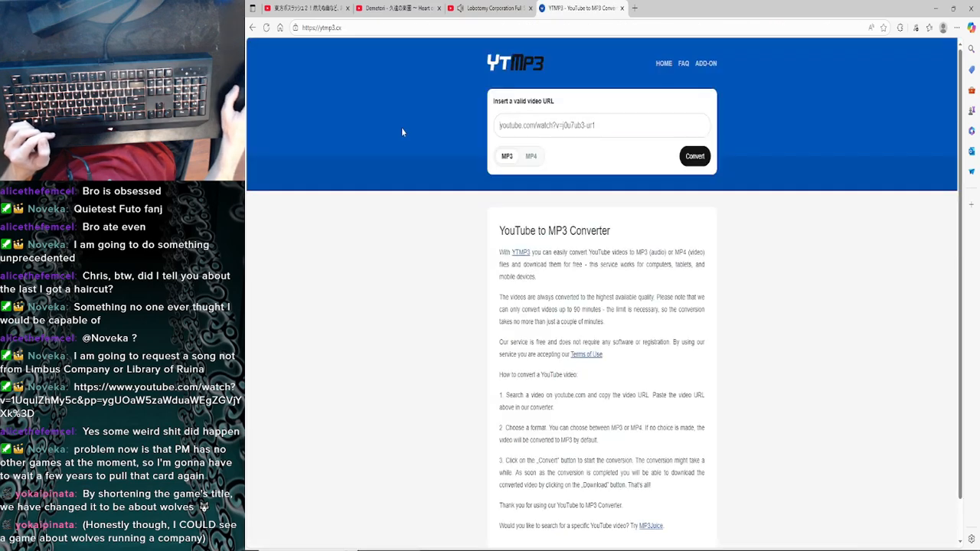
Step: Convert the copied "Insignia Decay" video URL to MP3 and download the resulting file
click(525, 125)
key(ctrl+v)
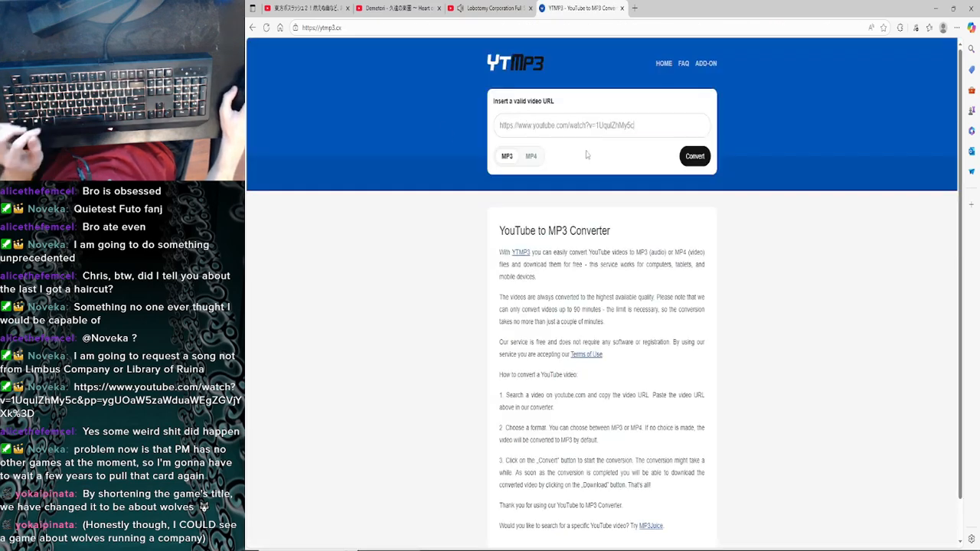
click(696, 162)
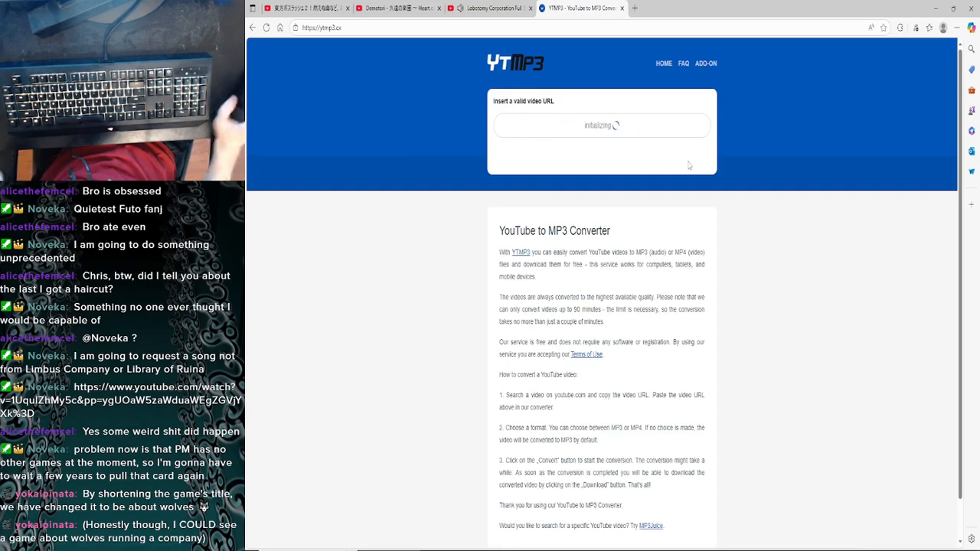
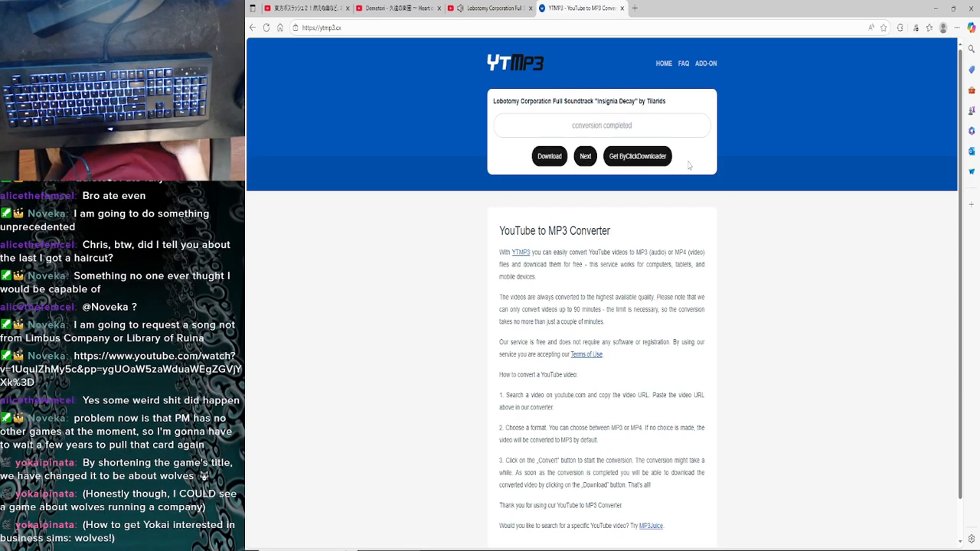
click(548, 158)
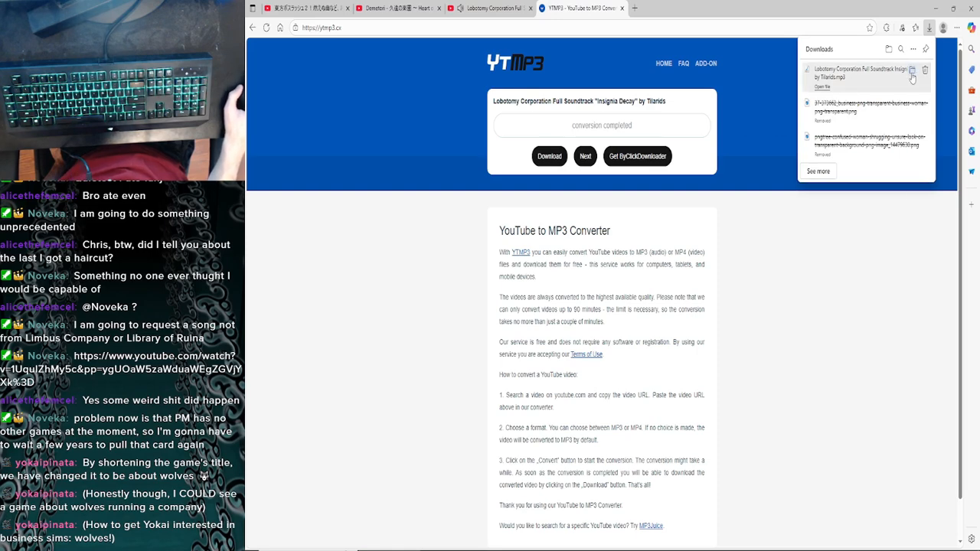
Step: Show the downloaded soundtrack MP3 in its folder and move it from Downloads into the Music folder
click(913, 77)
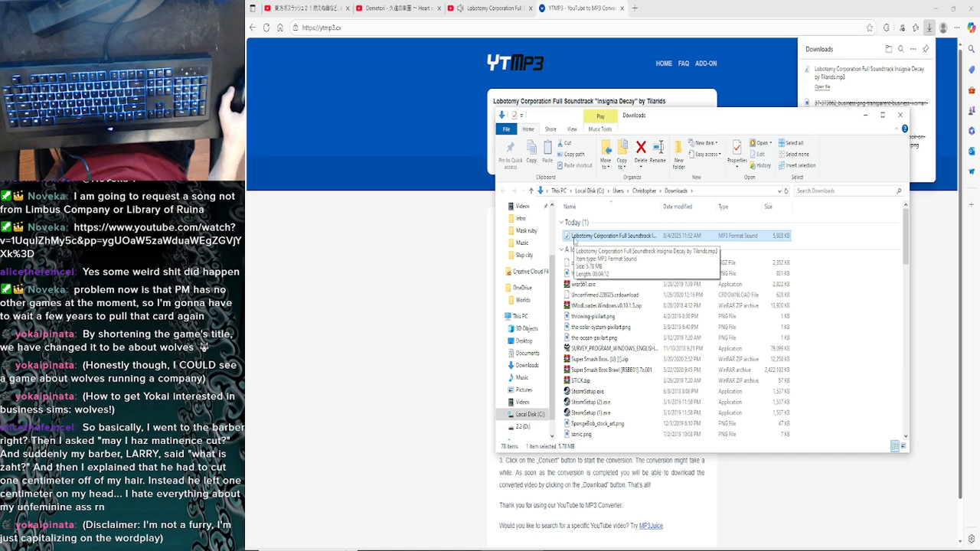
drag(574, 240, 577, 240)
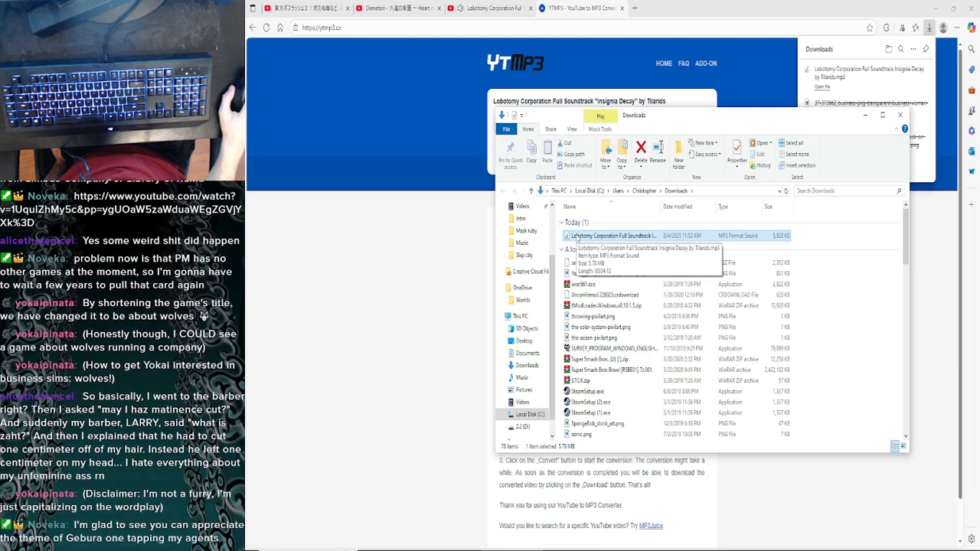
drag(577, 239, 535, 243)
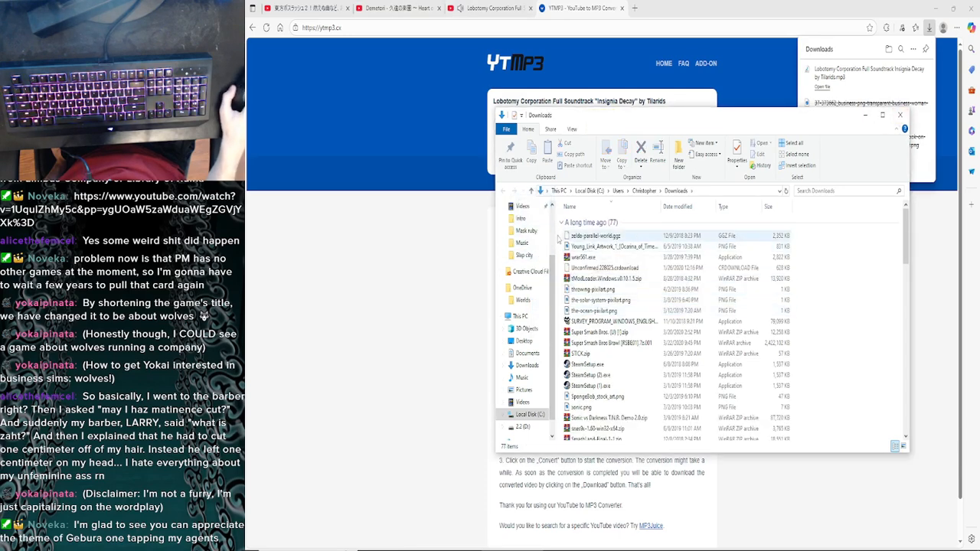
Step: Open the Links.docx document in the Slap city folder
click(525, 255)
click(714, 306)
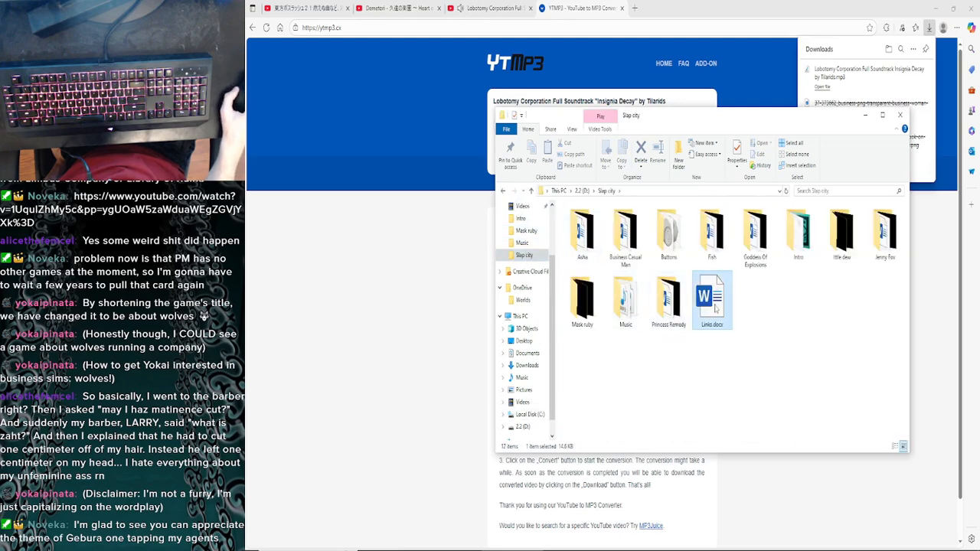
double_click(713, 306)
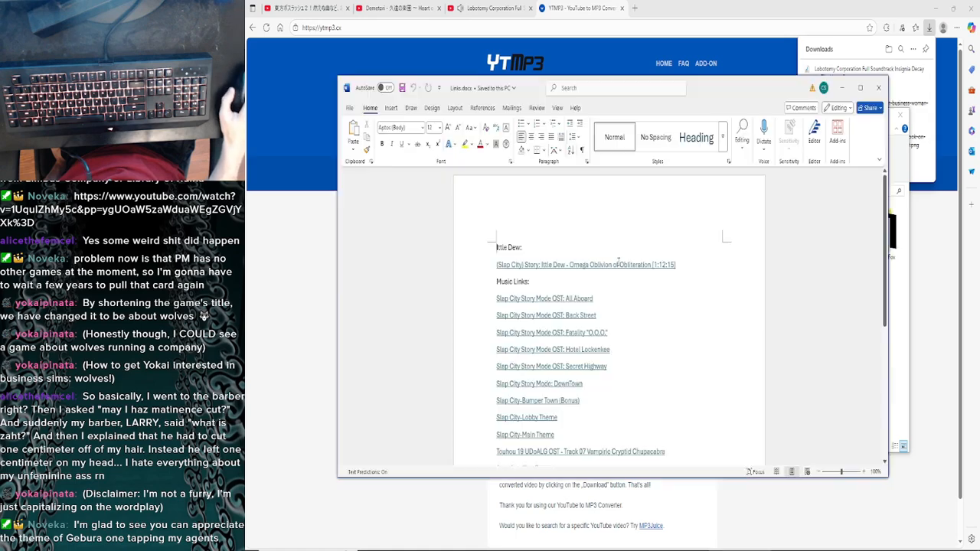
Step: Paste the "Insignia Decay" soundtrack video link on a new line below Slap City-Slap Ball and save the document
scroll(585, 325, down, 5)
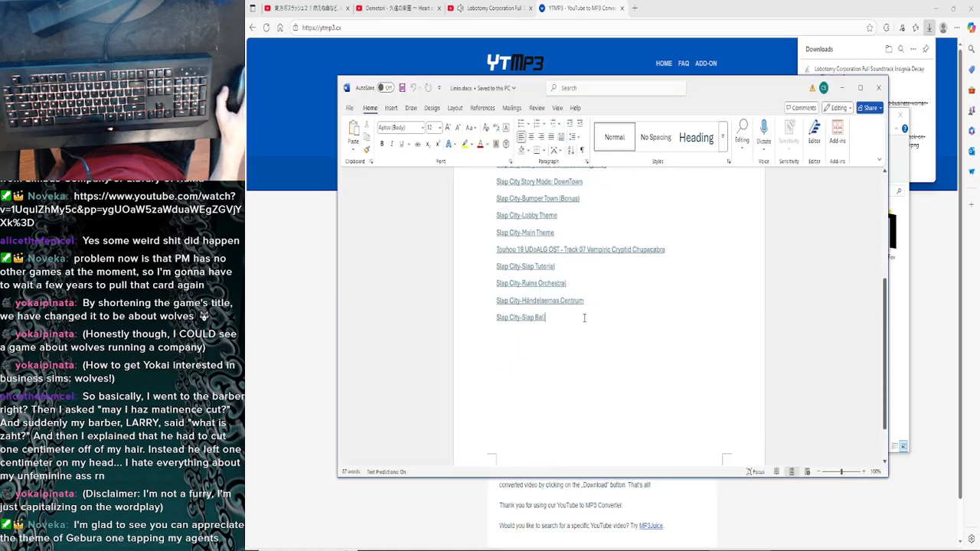
key(Return)
text(Lobotomy Corporation Full Soundtrack "Insignia Decay" by Tiaris)
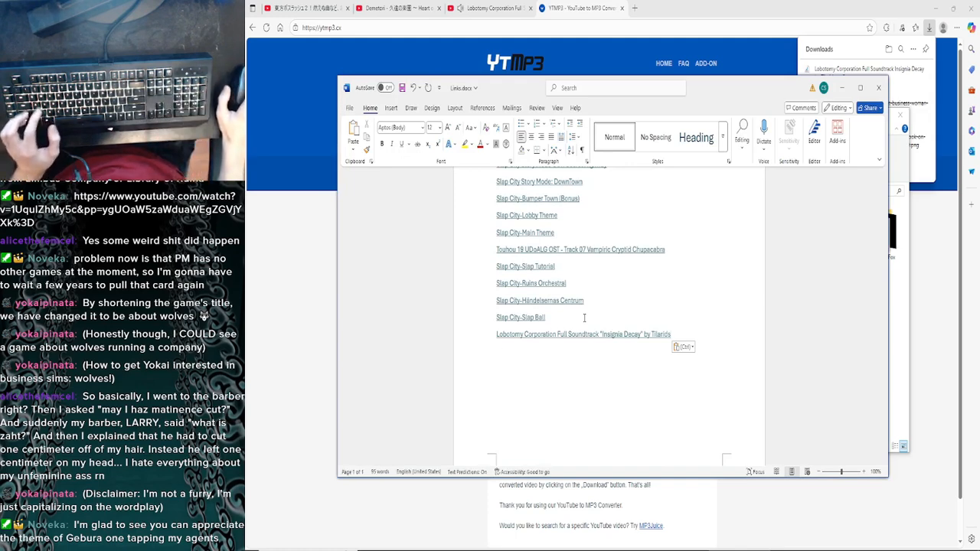
key(ctrl+s)
scroll(613, 391, up, 4)
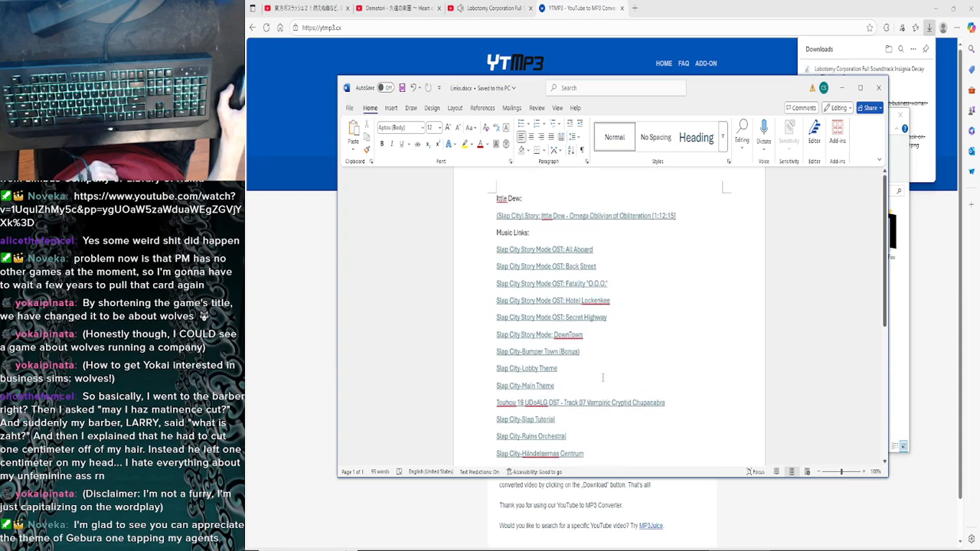
scroll(613, 392, up, 1)
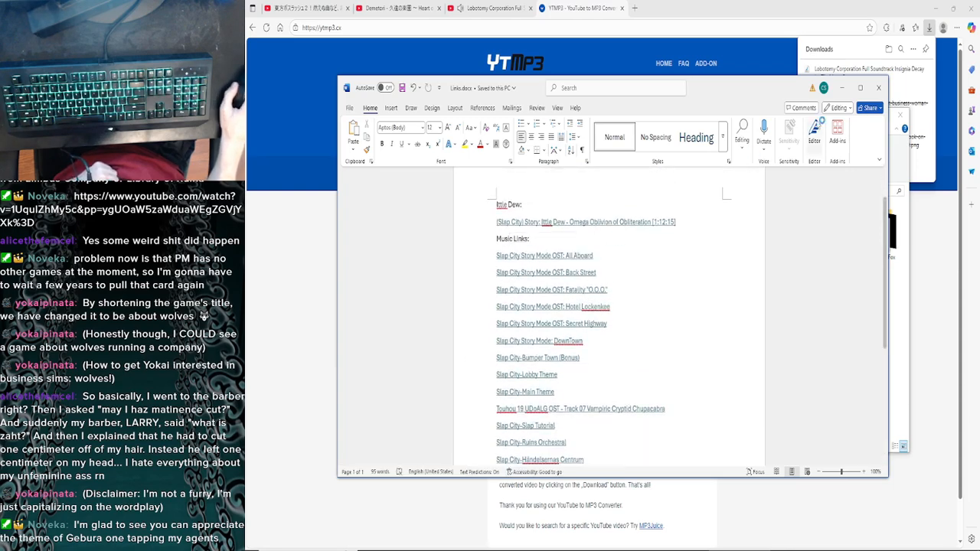
Step: Close the Links document, the folder window and the YTMP3 tab, and return to GIMP
click(878, 87)
click(900, 115)
click(622, 8)
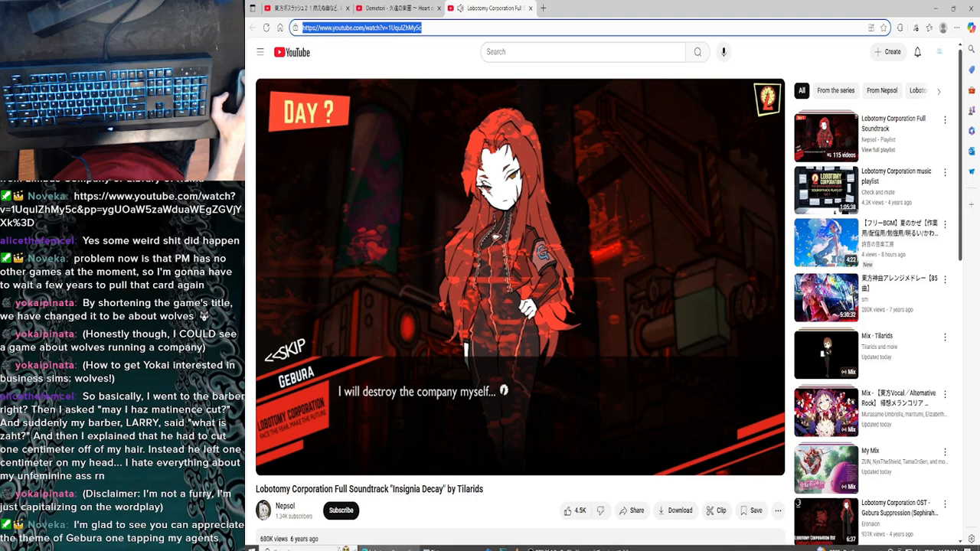
mouse_move(549, 548)
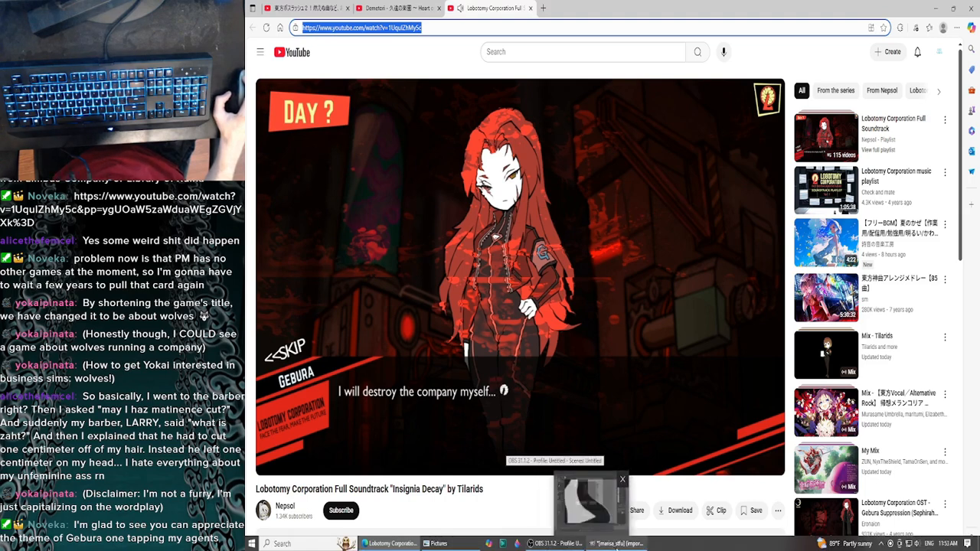
click(616, 544)
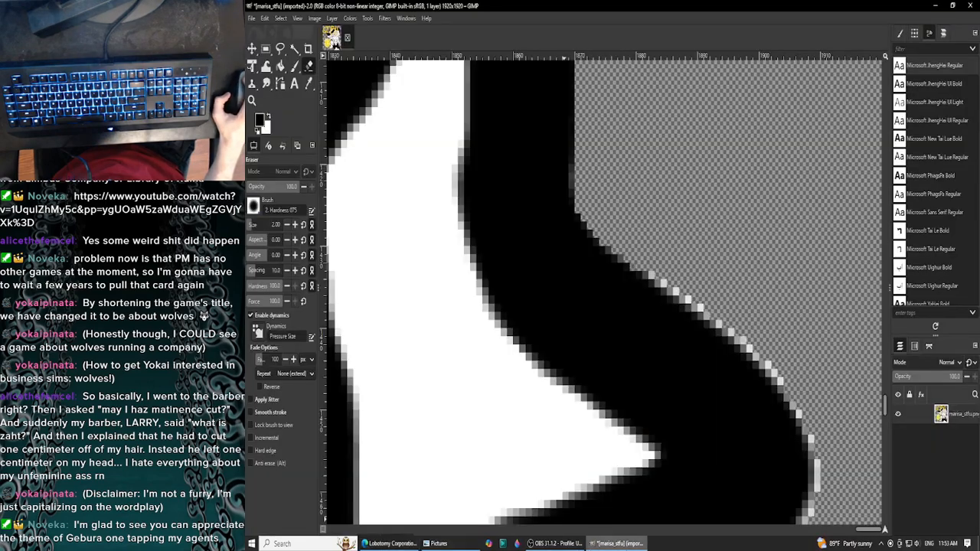
Step: Erase the pale fringe pixels along the upper slope of the pointed bow tip's outer outline, toward its rounded end
scroll(700, 230, down, 3)
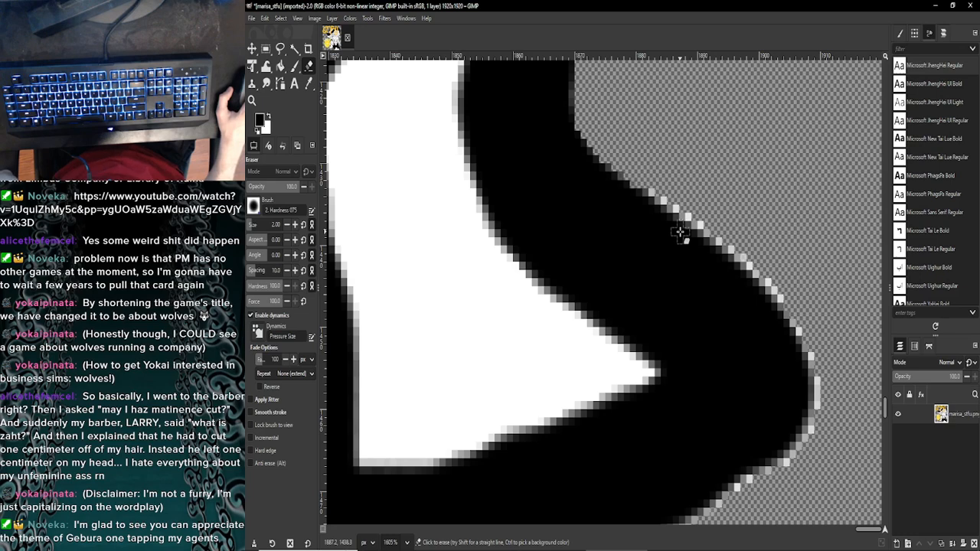
scroll(679, 231, down, 1)
scroll(680, 232, up, 1)
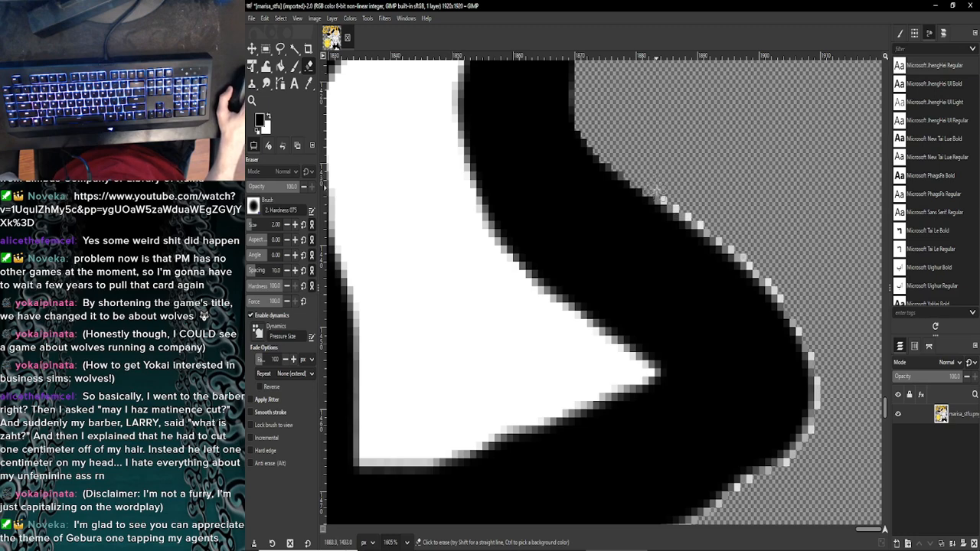
drag(663, 192, 764, 270)
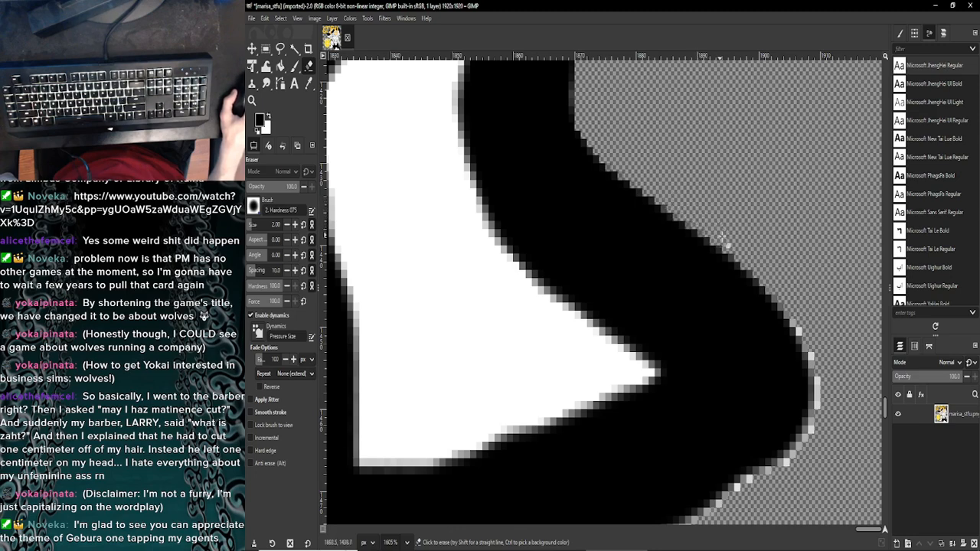
scroll(758, 254, down, 2)
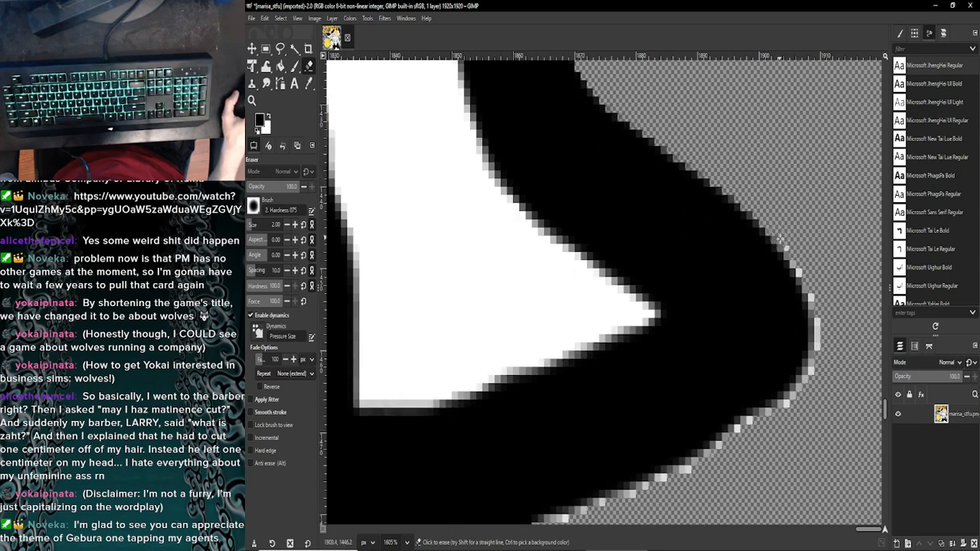
mouse_move(783, 243)
mouse_down()
mouse_move(816, 303)
mouse_move(819, 346)
mouse_up()
key(ctrl+z)
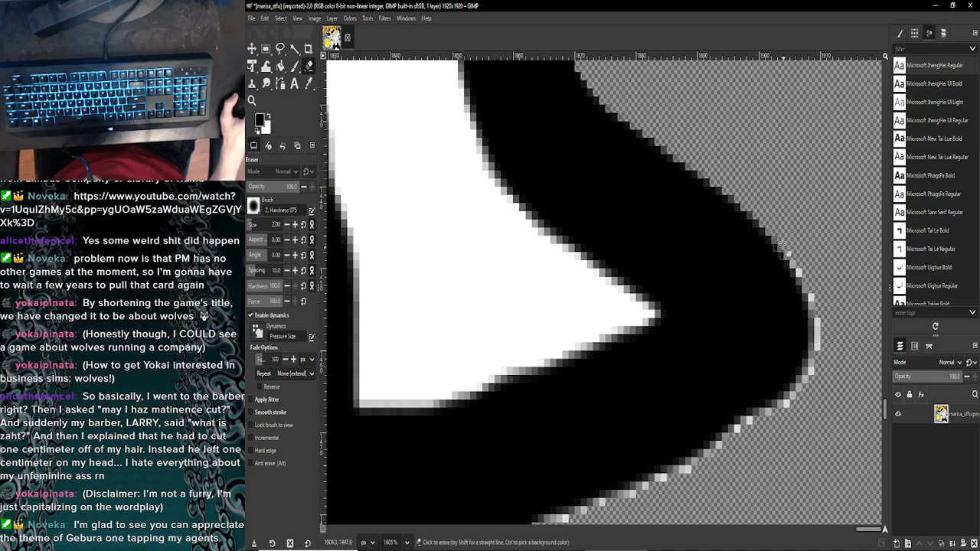
drag(783, 241, 801, 268)
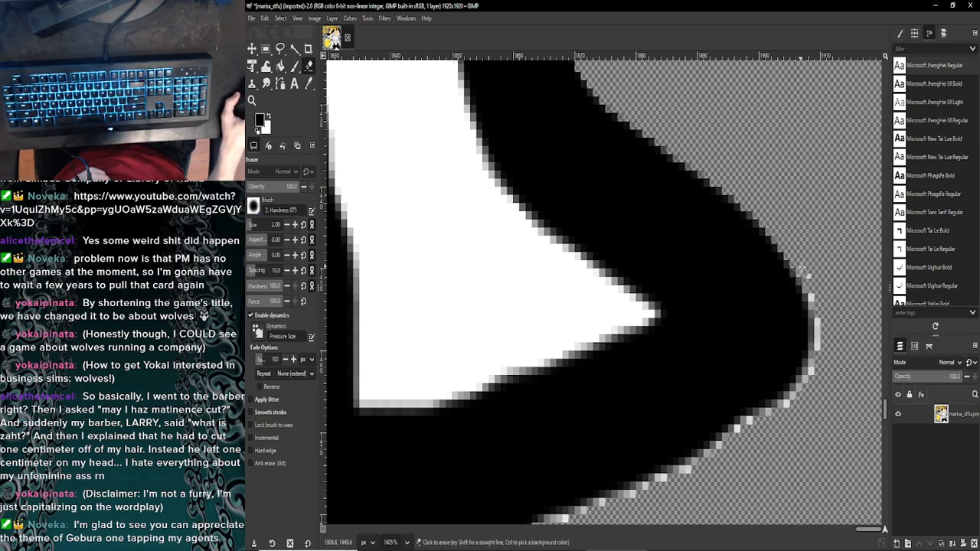
Step: In the browser, close the Lobotomy Corporation "The 6th Light" tab and switch to the long Touhou battle music video, returning to GIMP
click(393, 544)
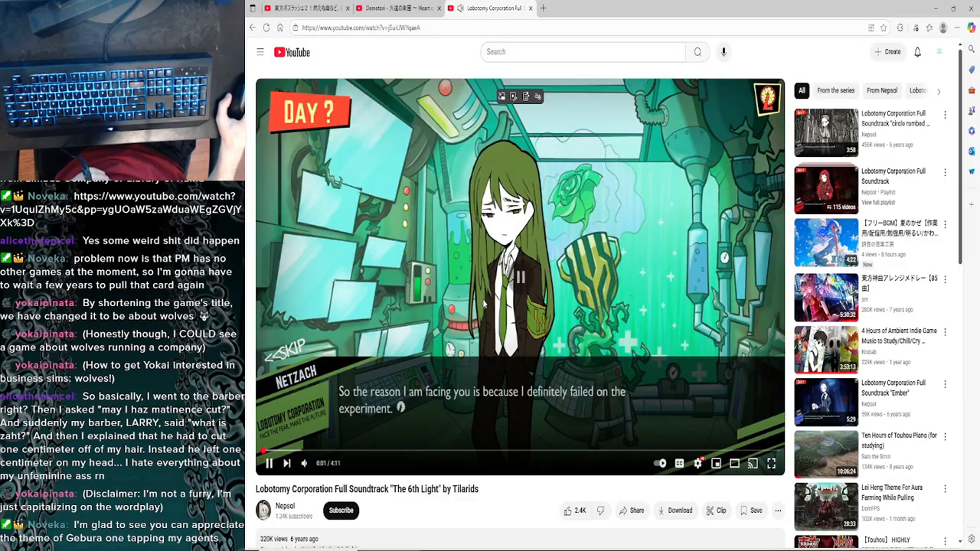
click(531, 8)
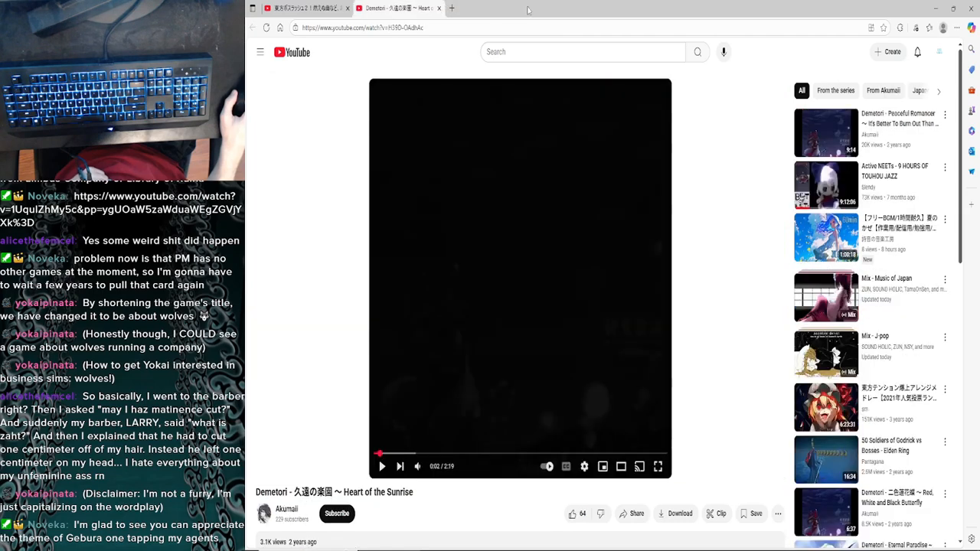
click(302, 7)
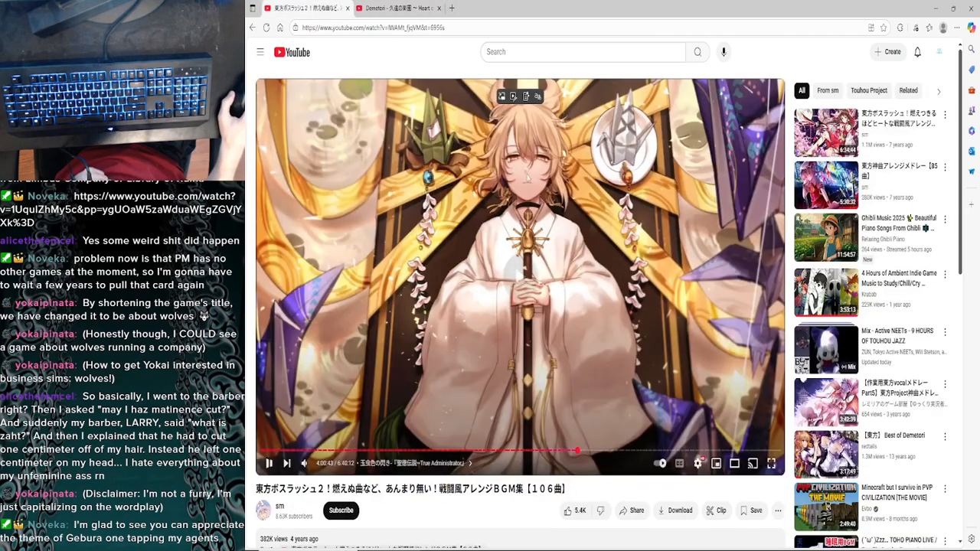
click(936, 7)
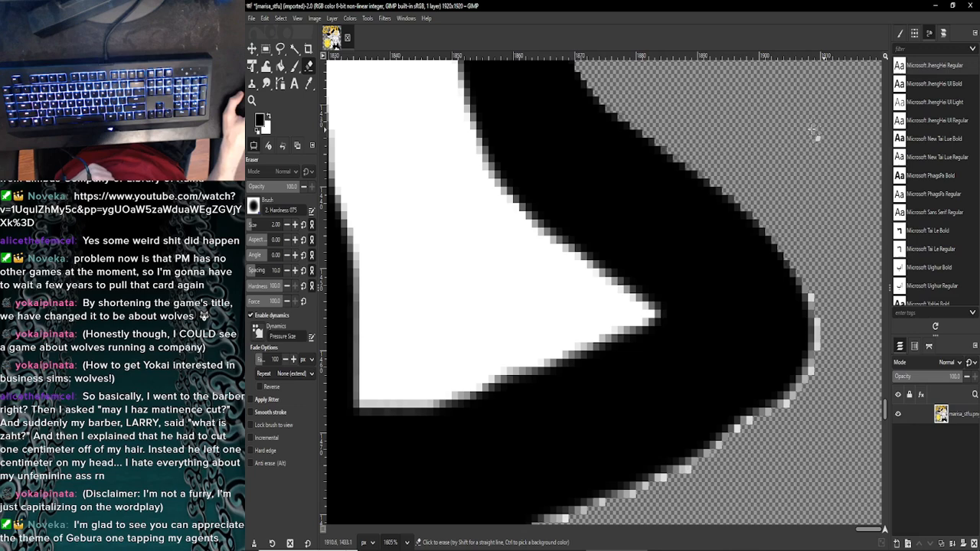
Step: Erase the pale fringe around the bow tip's rounded end and along its underside as far as the inner notch
scroll(842, 230, down, 2)
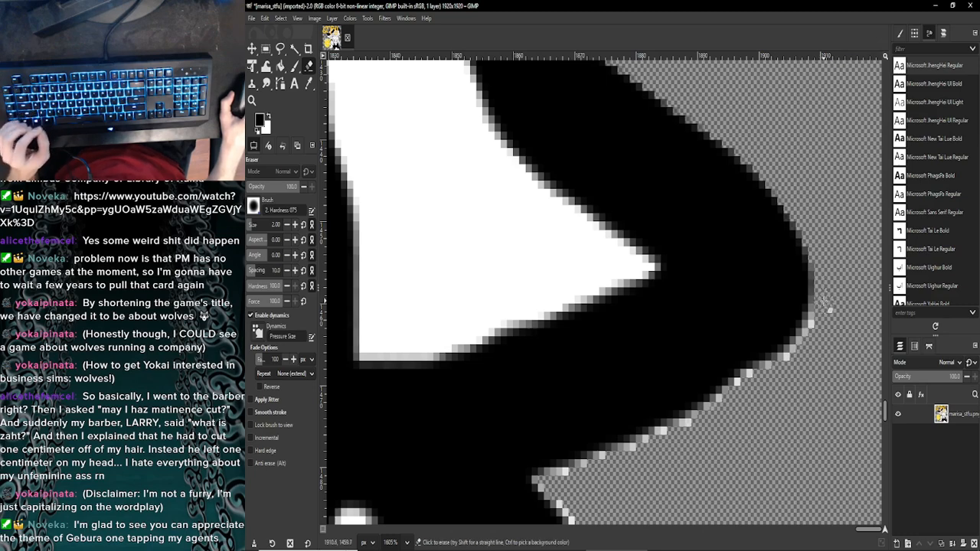
scroll(829, 309, down, 1)
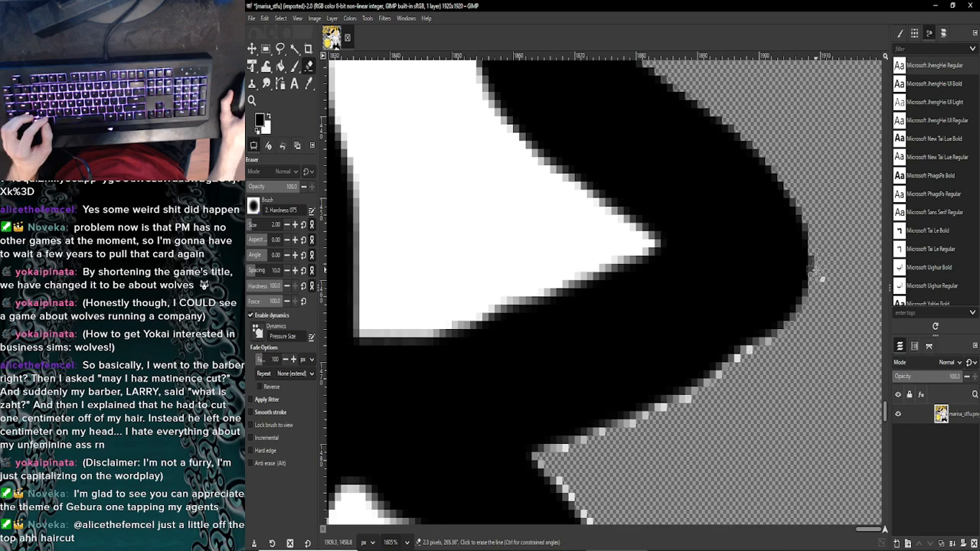
scroll(818, 272, down, 3)
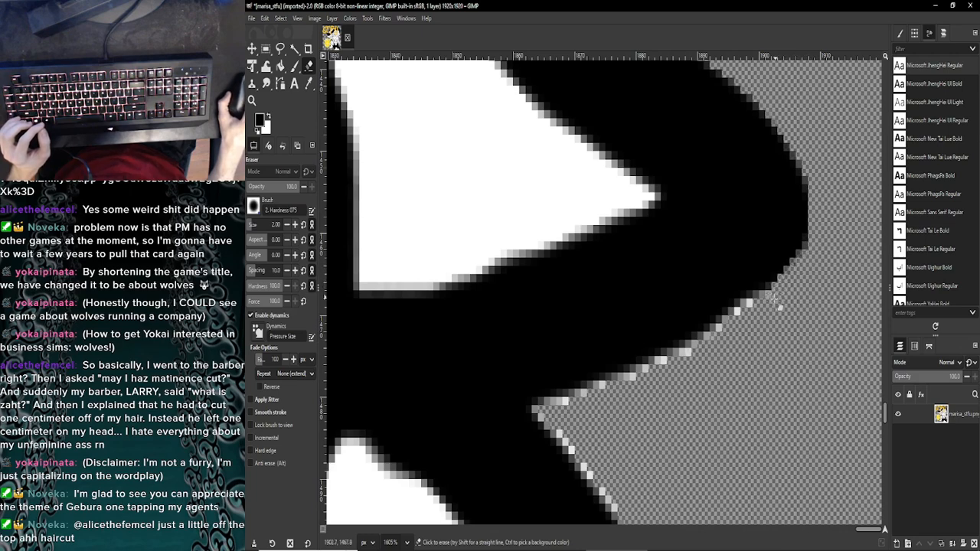
drag(758, 305, 710, 348)
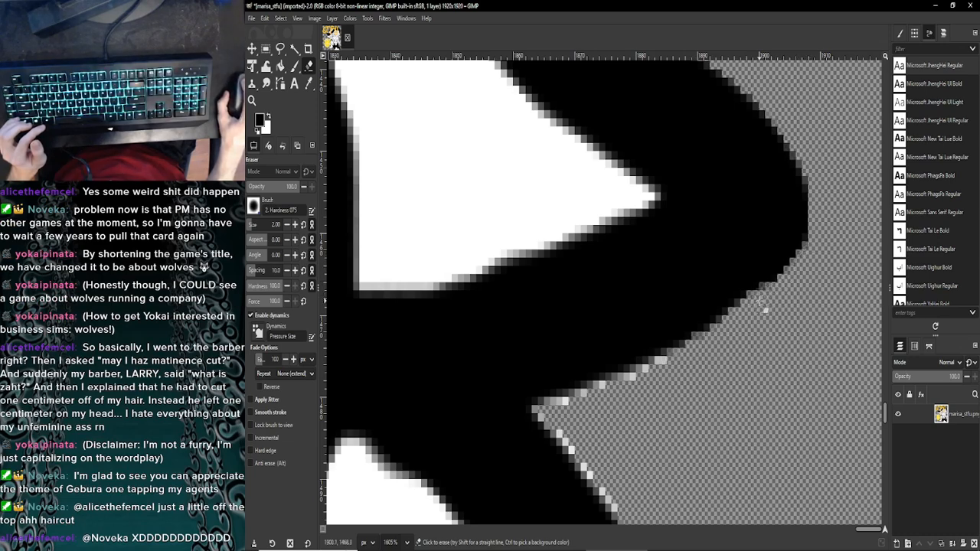
scroll(742, 329, down, 1)
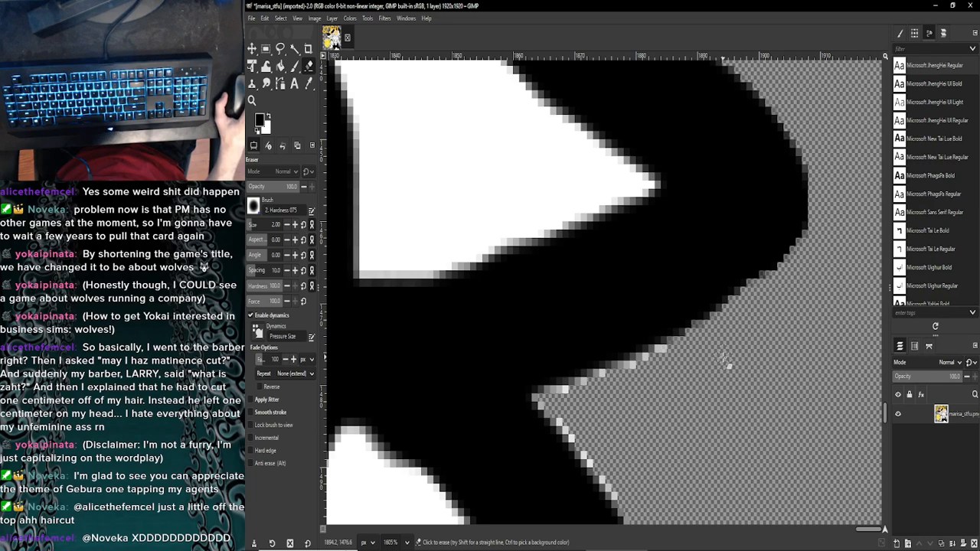
scroll(696, 353, down, 2)
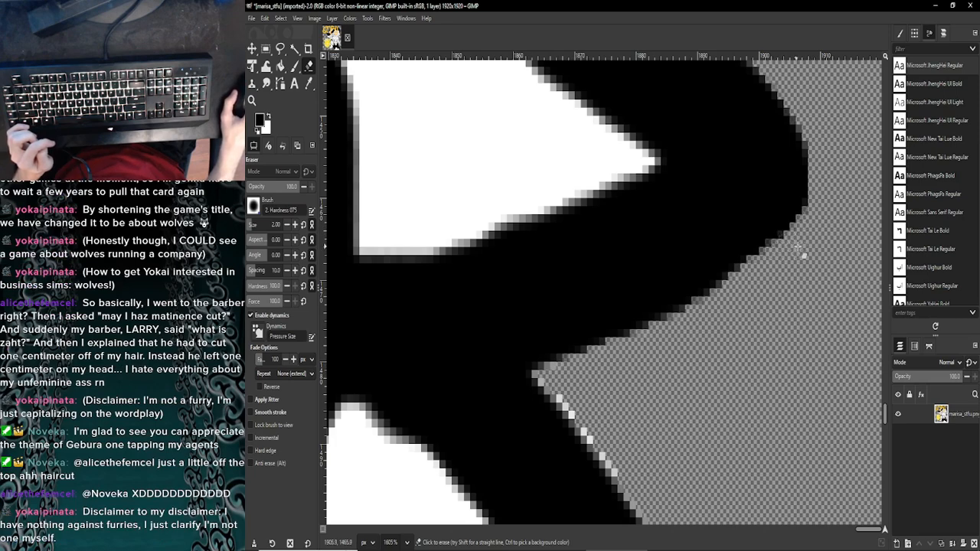
Step: Clean the fringe just below the notch with the Eraser at size 1, and at size 2 along the start of the diagonal outline
scroll(816, 275, down, 3)
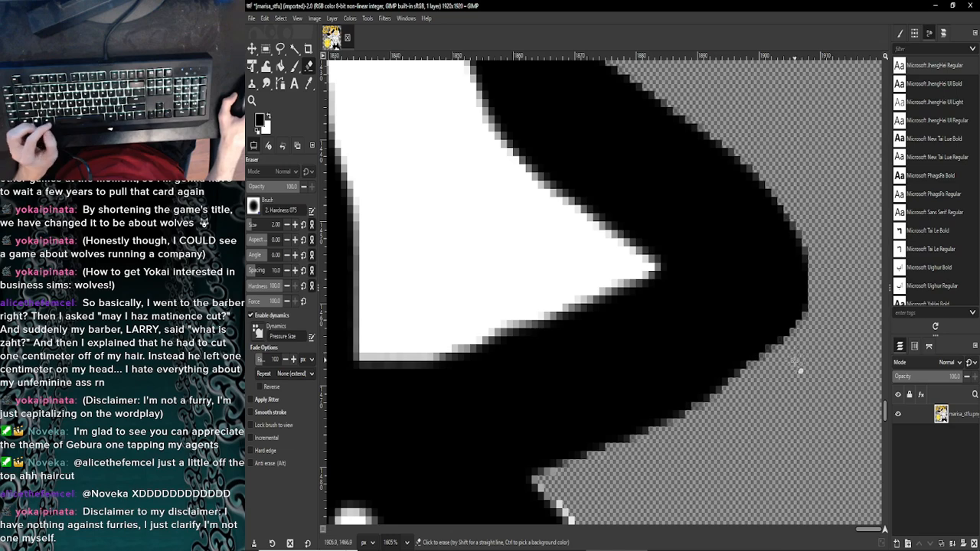
scroll(753, 401, down, 10)
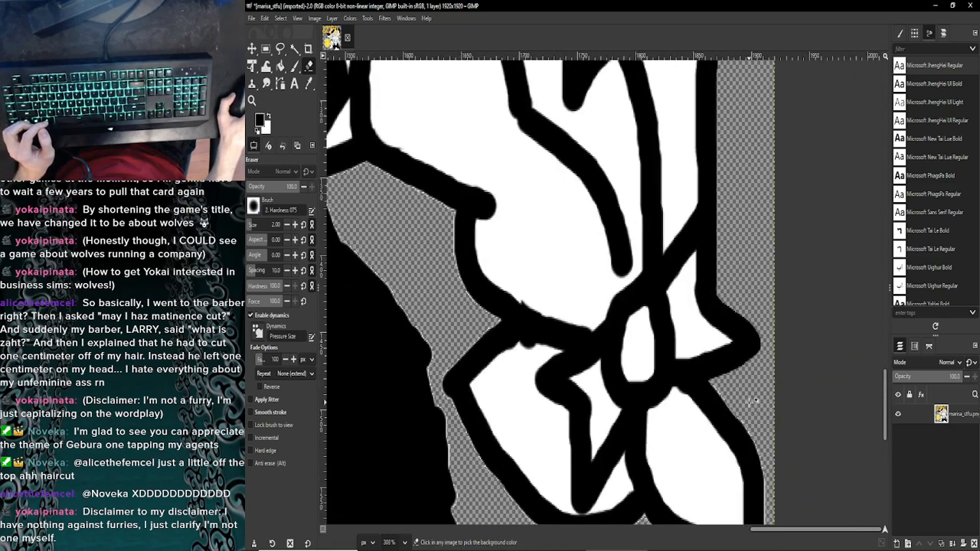
scroll(750, 402, up, 8)
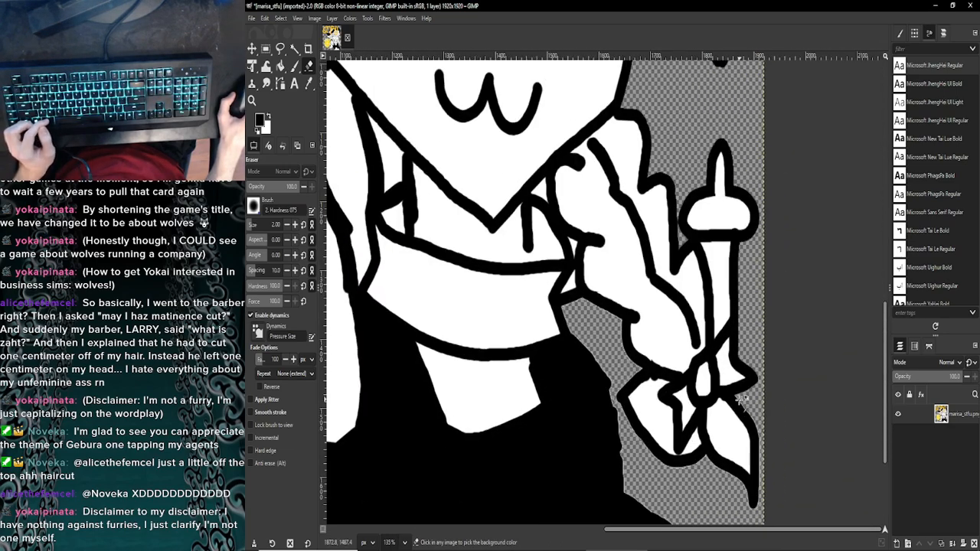
scroll(733, 399, up, 4)
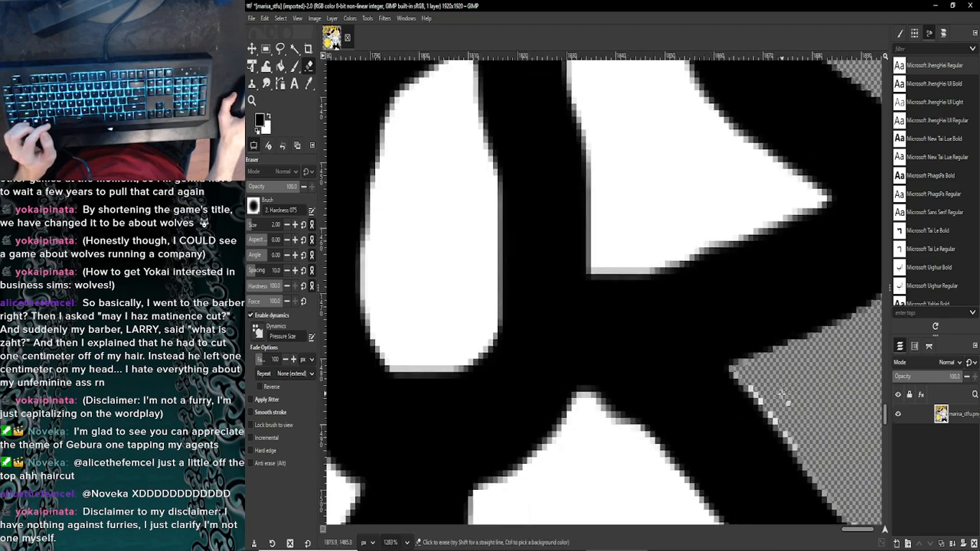
scroll(631, 391, up, 2)
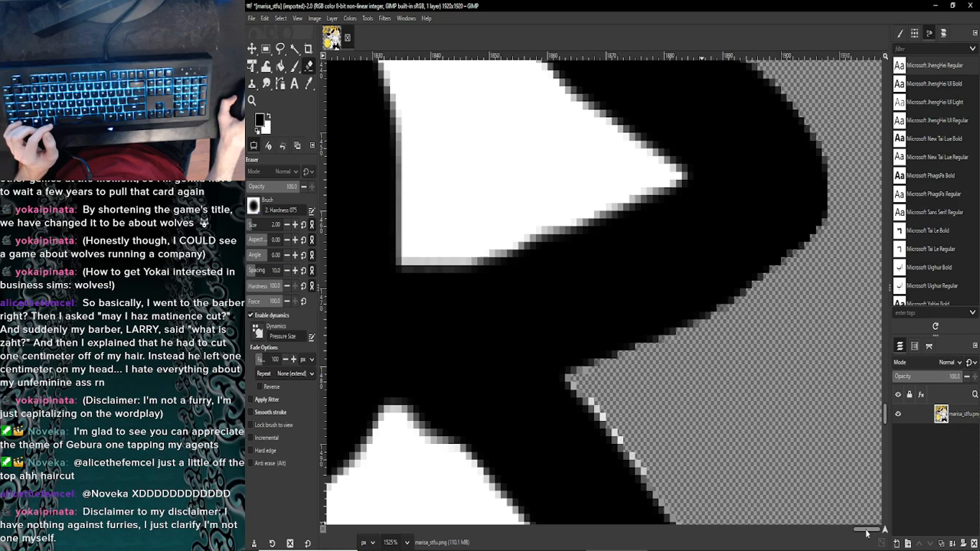
scroll(631, 391, down, 1)
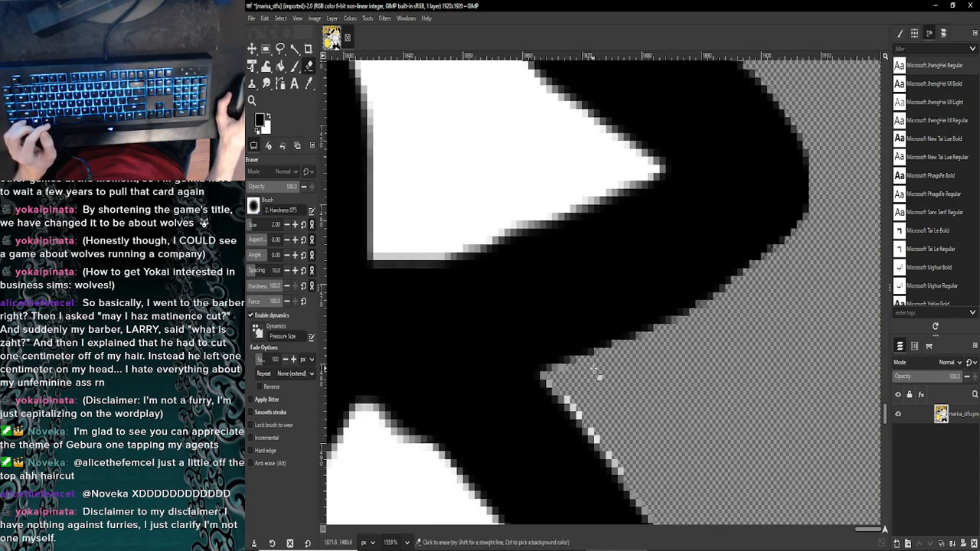
click(286, 225)
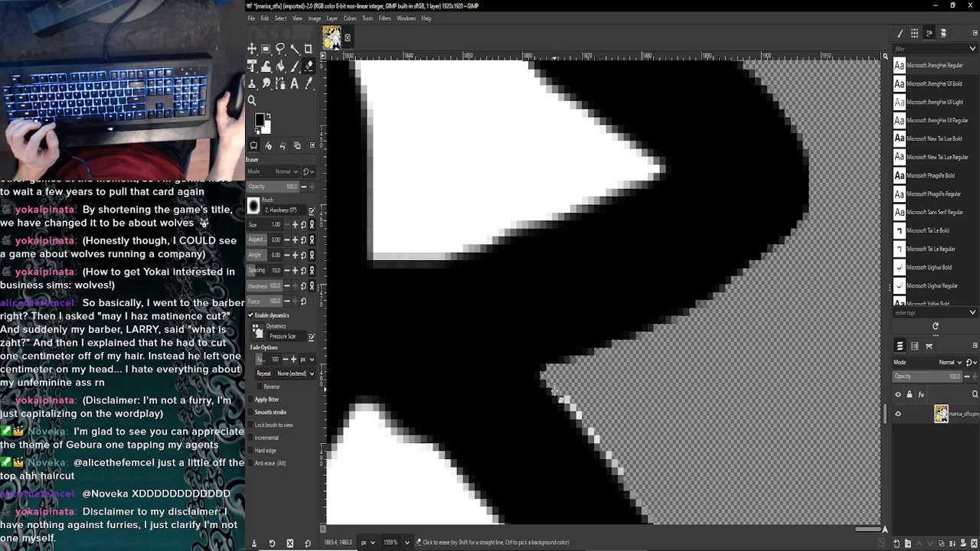
key(bracketright)
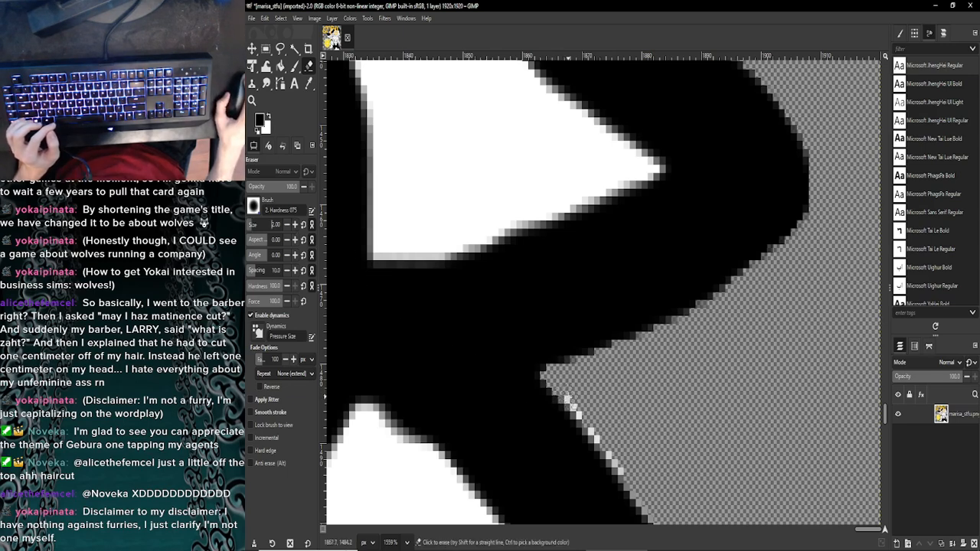
drag(566, 399, 595, 436)
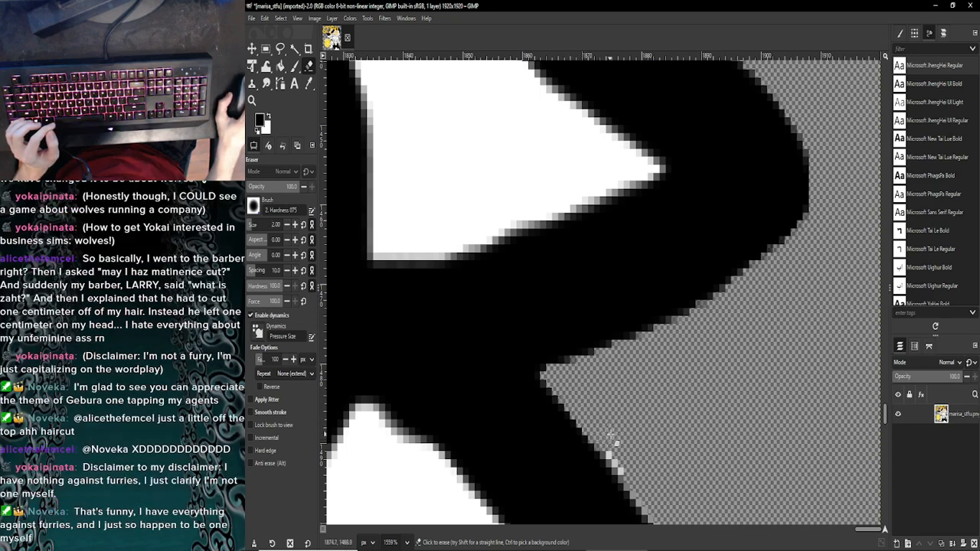
Step: Erase the remaining pale fringe down the straight diagonal outline of the lower bow tail, redoing the stroke on its lower stretch
scroll(616, 440, down, 4)
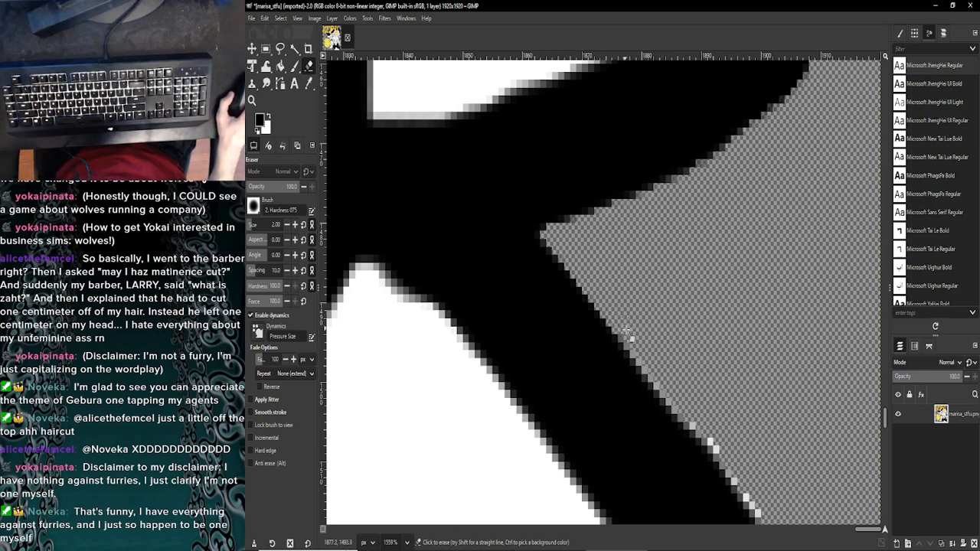
scroll(618, 322, down, 2)
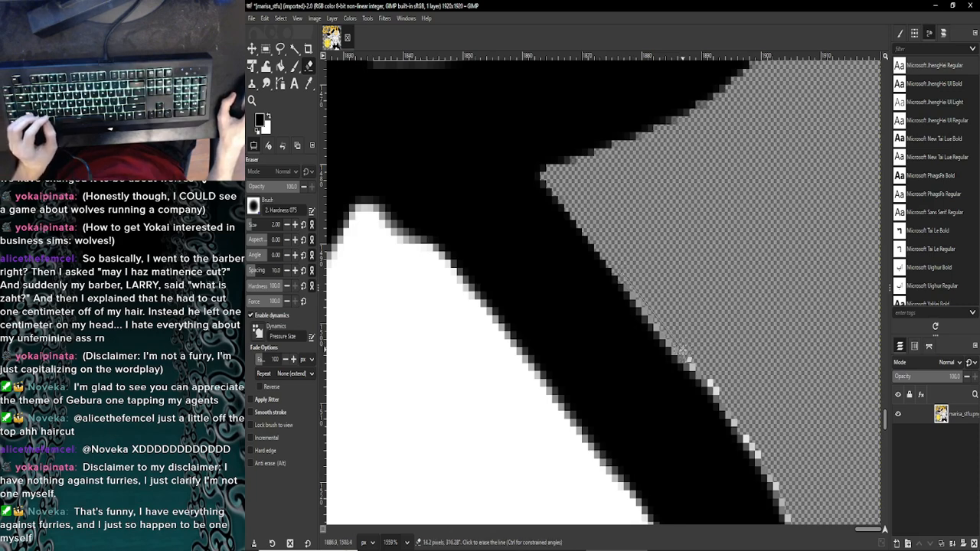
scroll(689, 353, down, 2)
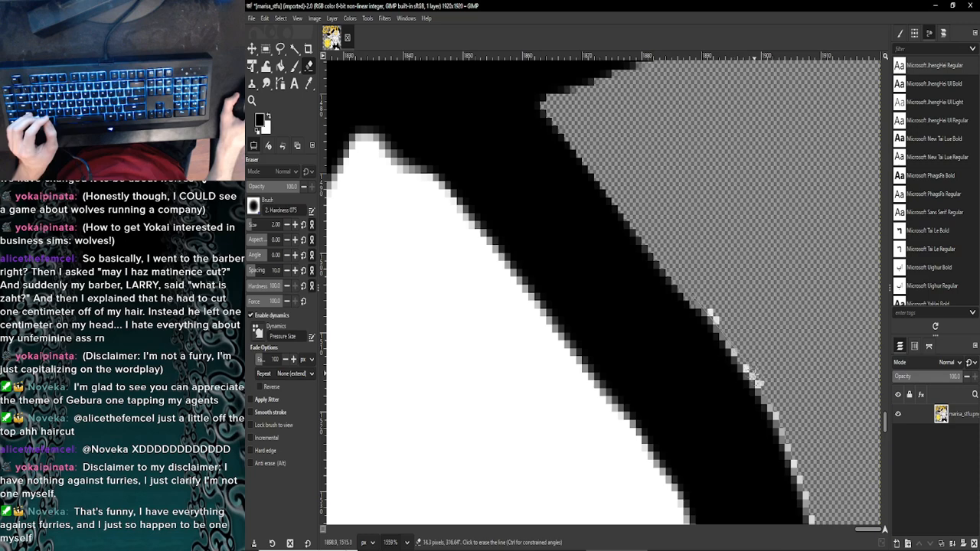
shift+click(763, 389)
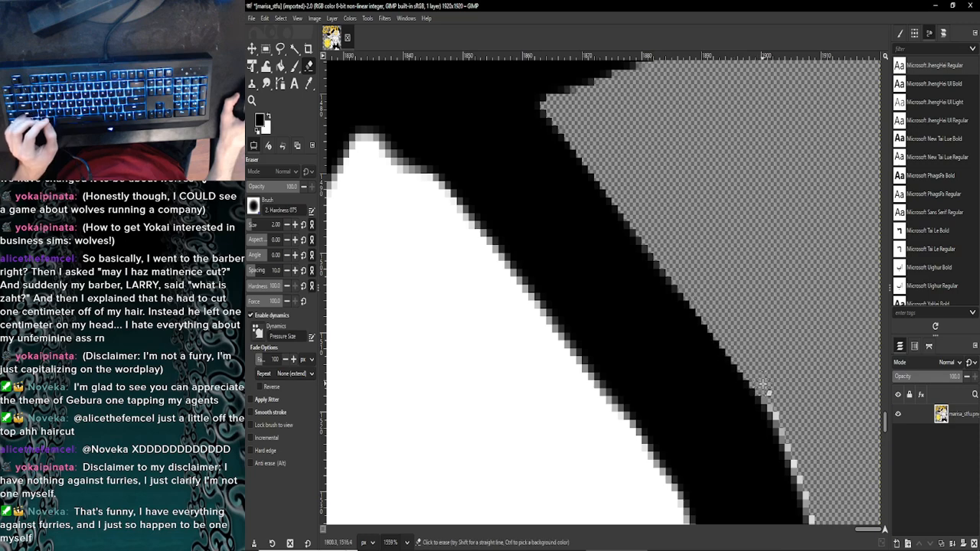
key(ctrl+z)
mouse_move(701, 304)
mouse_down()
mouse_move(762, 392)
mouse_move(749, 366)
mouse_up()
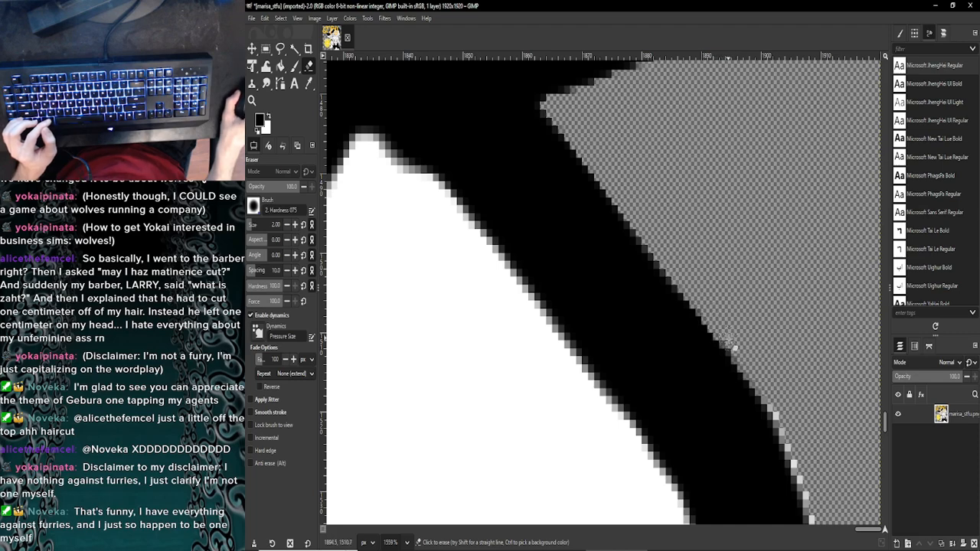
Step: Erase the pale fringe along the curved outer edge of the lower bow tail, down to where the outline turns vertical
scroll(751, 366, down, 3)
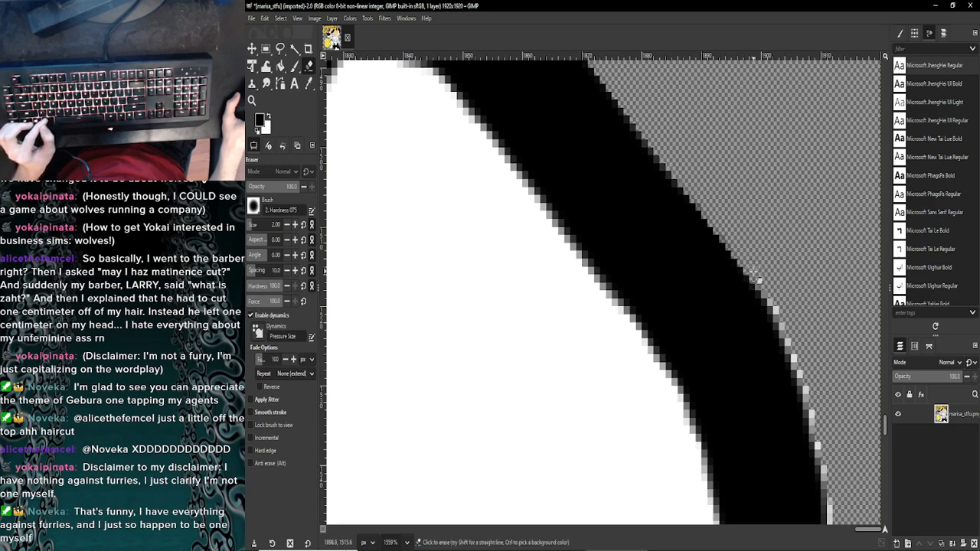
drag(765, 284, 818, 414)
drag(766, 289, 798, 359)
key(ctrl+z)
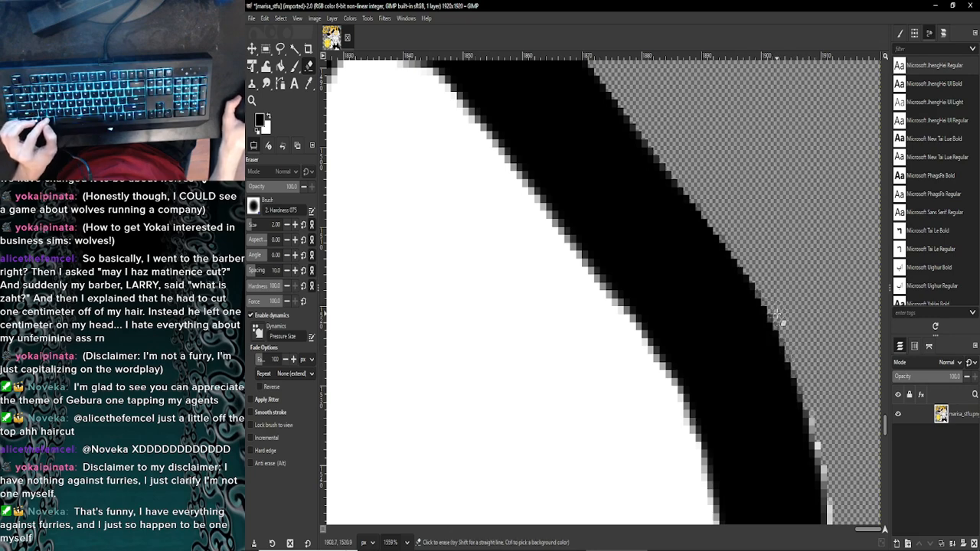
scroll(788, 306, down, 3)
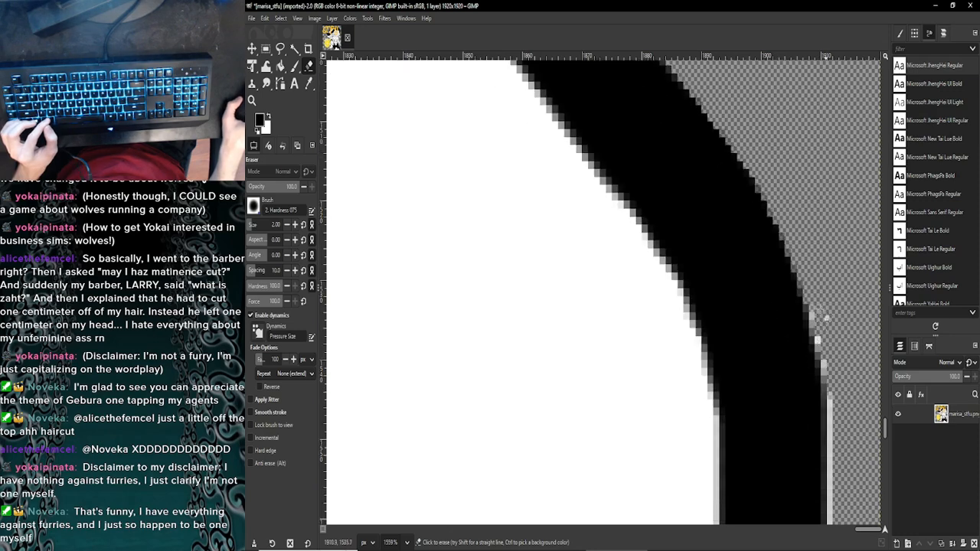
scroll(826, 314, down, 2)
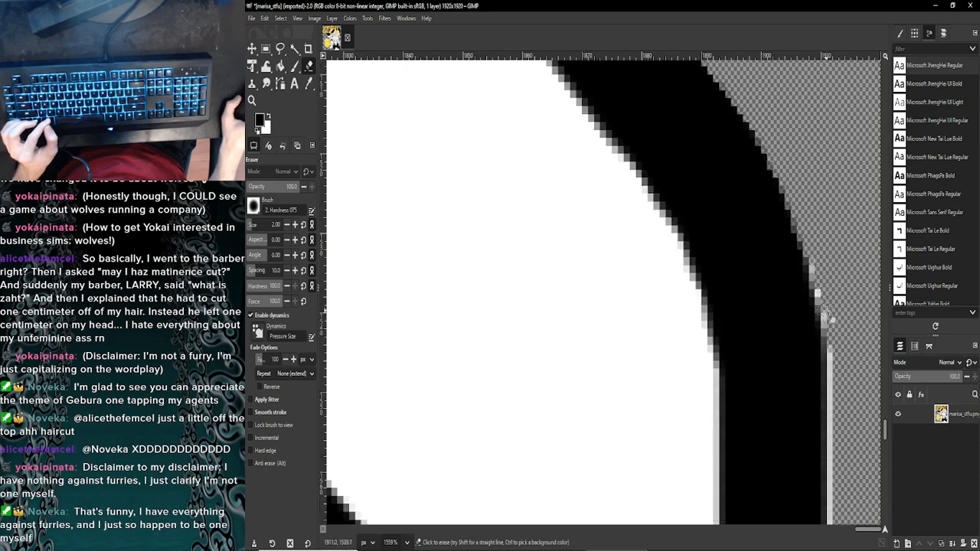
scroll(813, 270, down, 3)
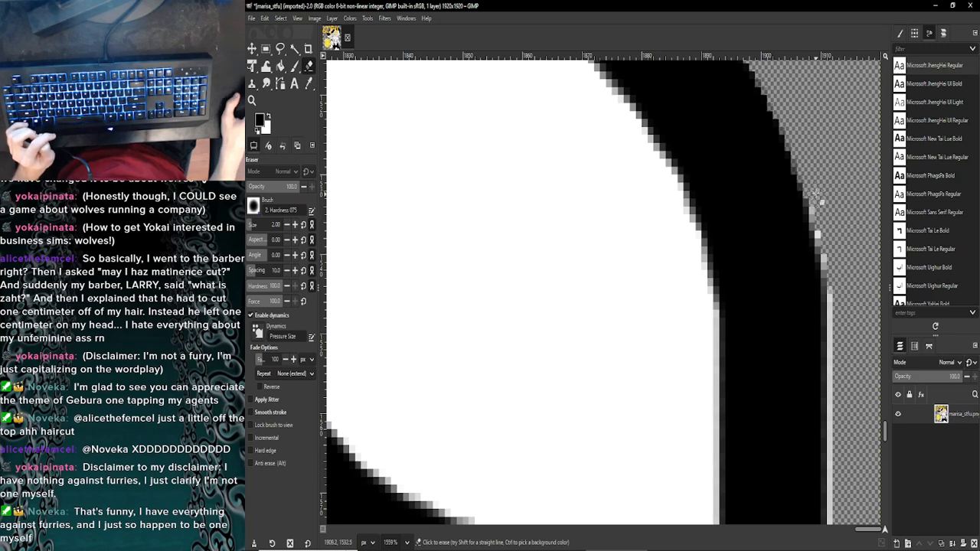
scroll(831, 228, up, 3)
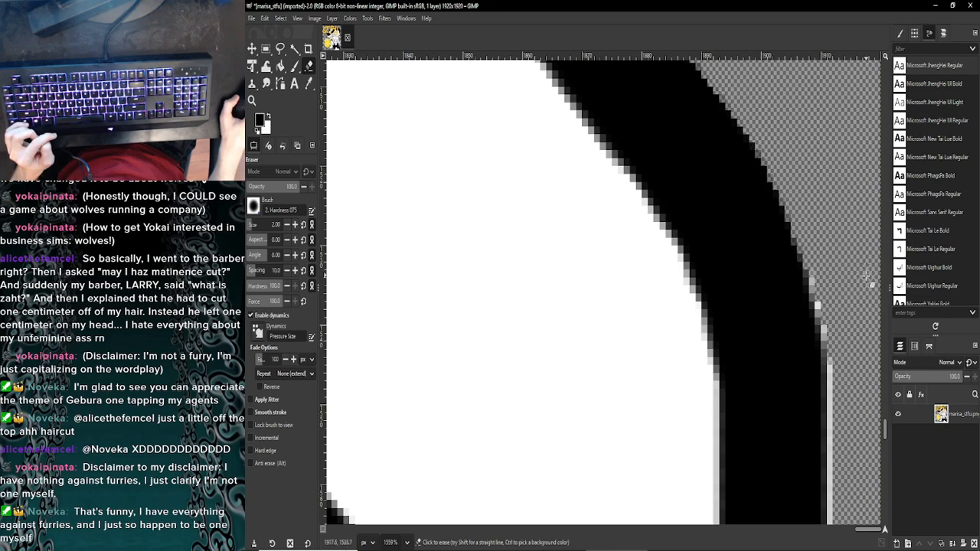
scroll(796, 207, down, 2)
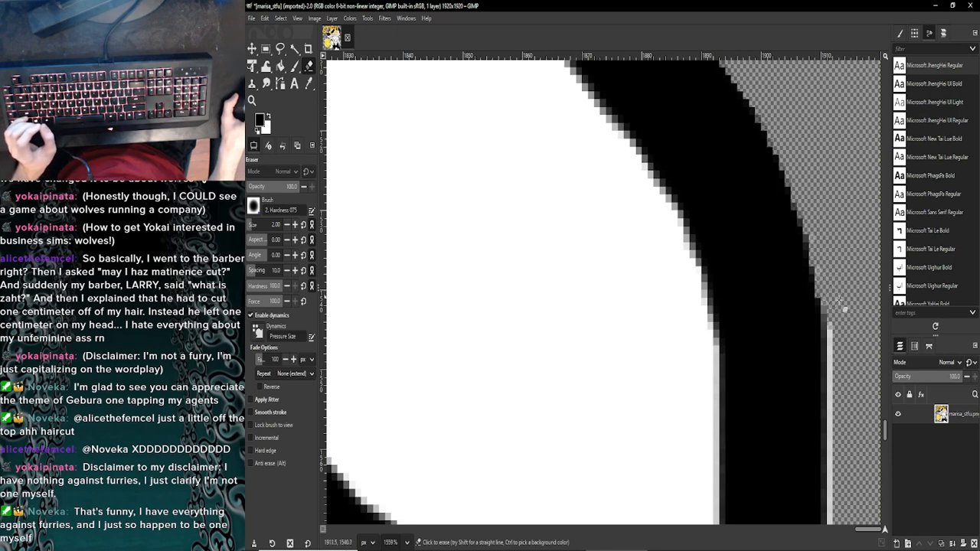
drag(831, 300, 827, 256)
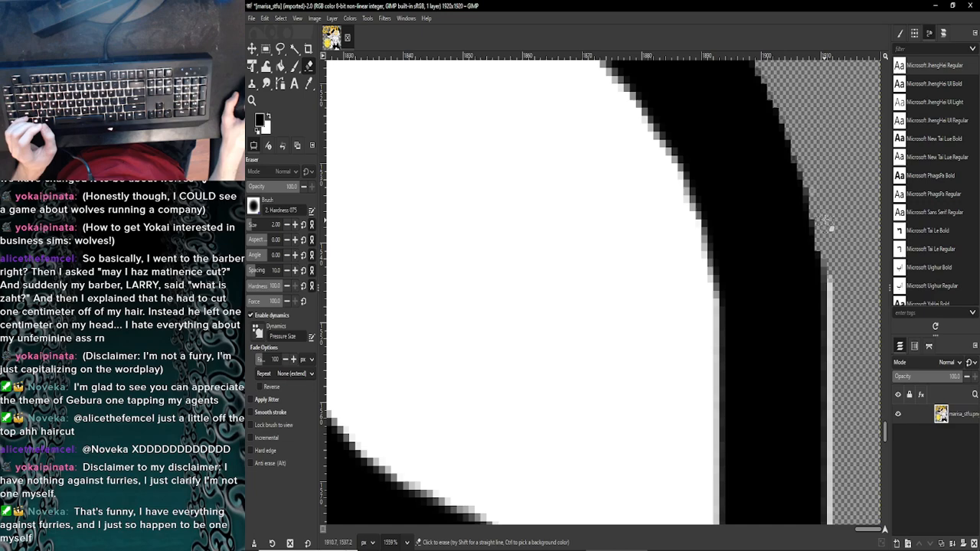
Step: Erase the white fringe down the straight vertical outer edge of the bow tail in a straight line
scroll(831, 225, down, 1)
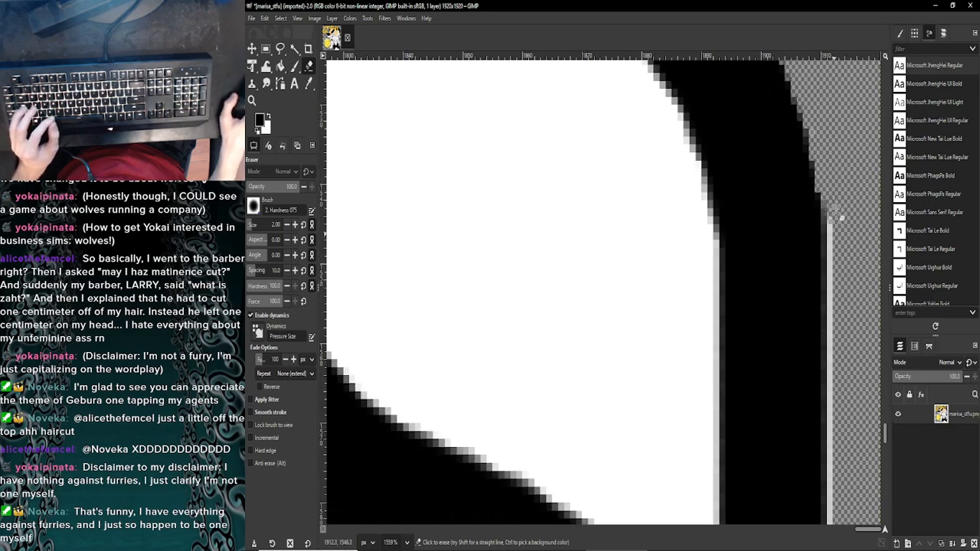
scroll(831, 223, down, 1)
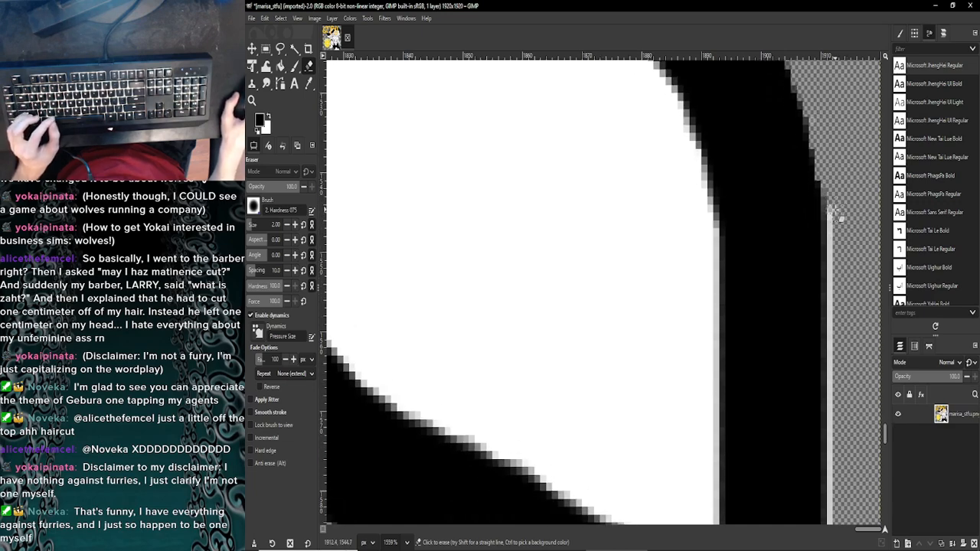
scroll(834, 220, down, 10)
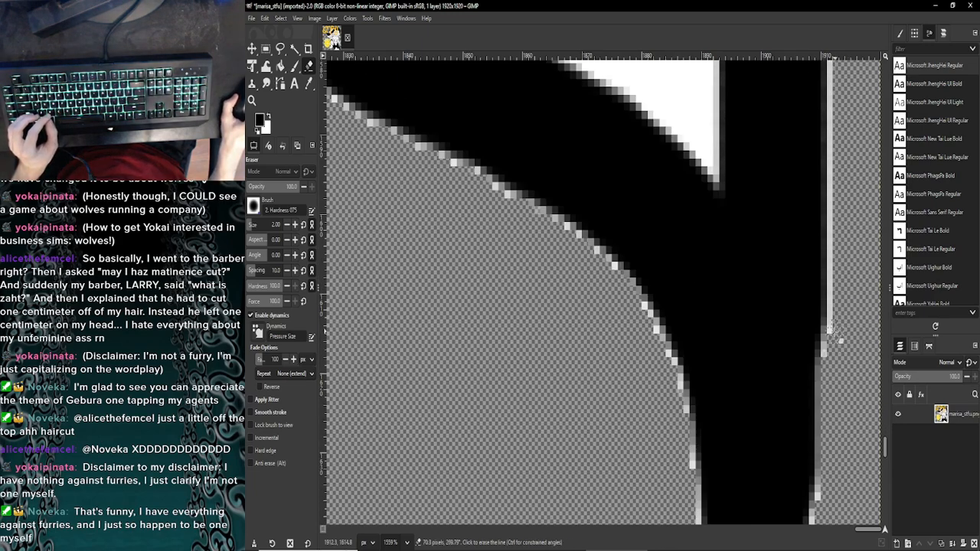
scroll(834, 331, up, 6)
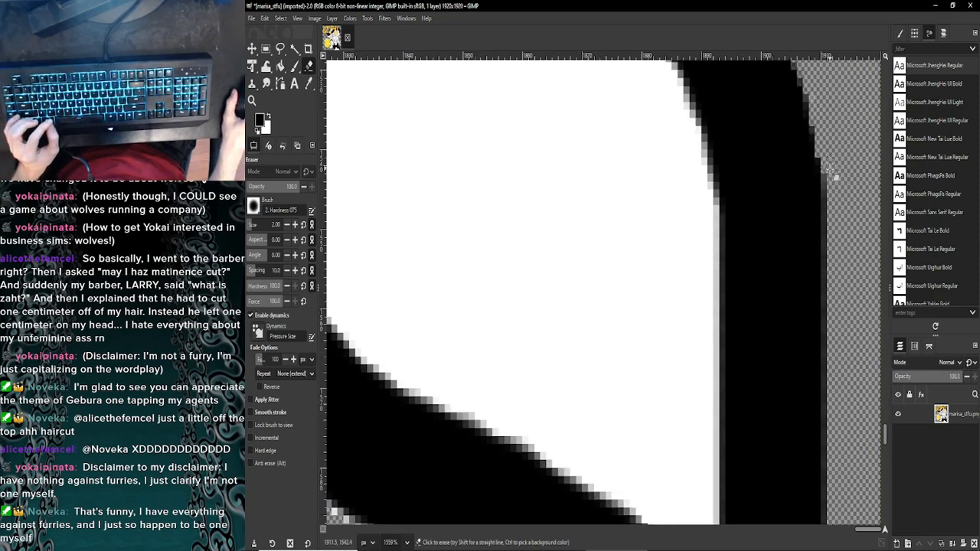
Step: Erase the fringe on the outer side of the bow tail's narrow tip and around the outer half of its rounded end
scroll(834, 178, down, 10)
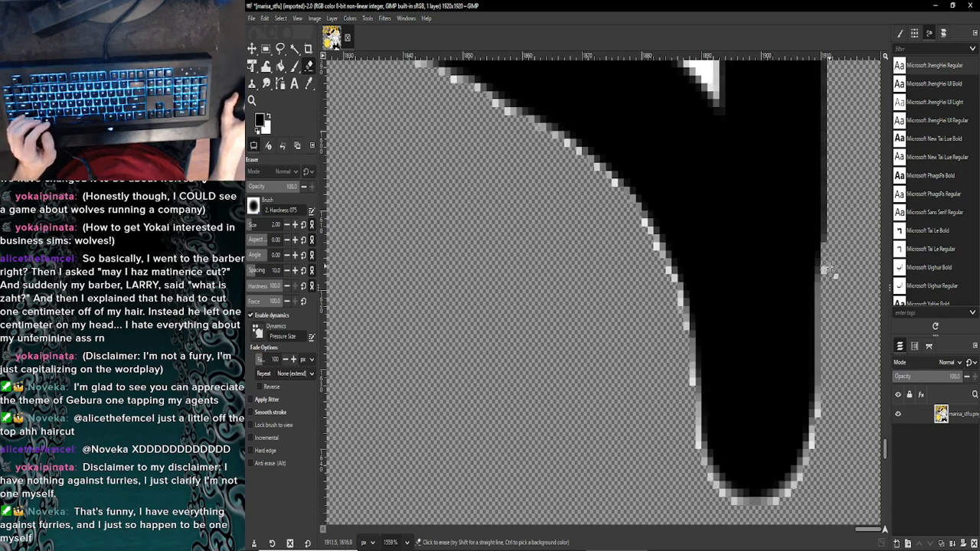
scroll(829, 260, down, 1)
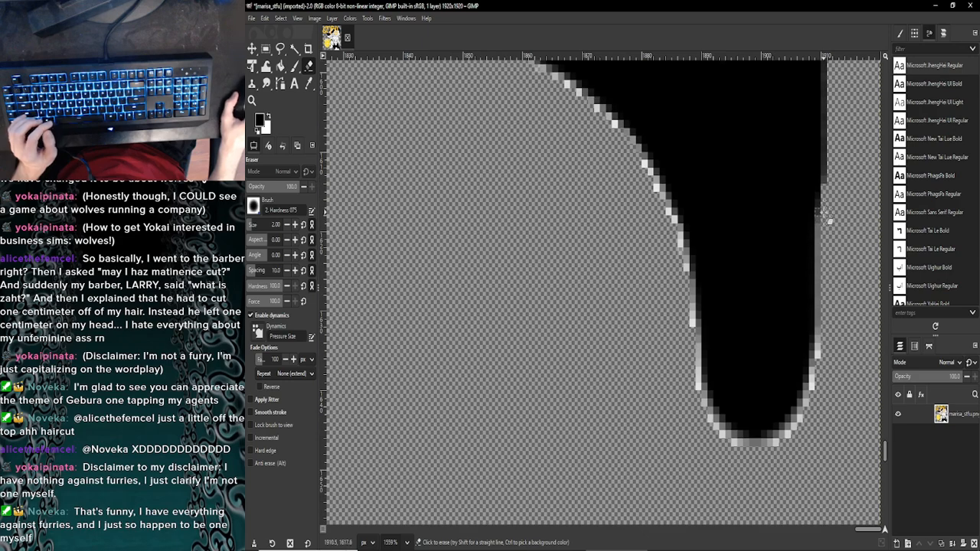
shift+click(817, 354)
scroll(817, 321, down, 1)
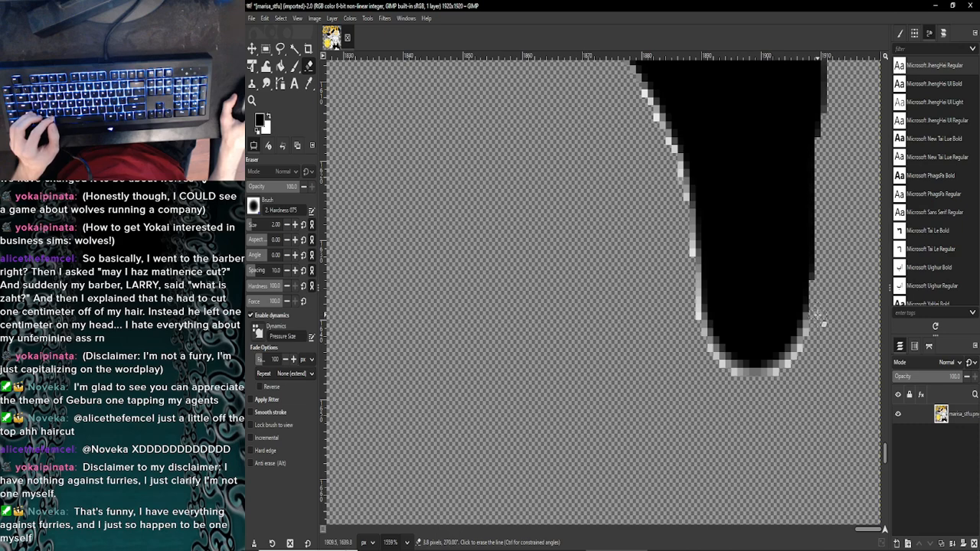
scroll(823, 324, down, 1)
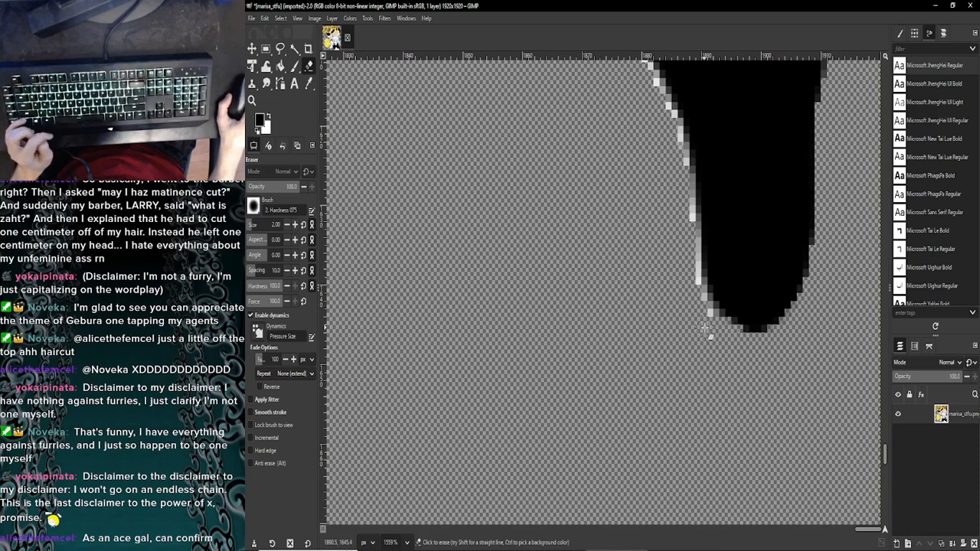
Step: Clean the fringe from the inner half of the tip's rounded end and up the tip's inner vertical edge
mouse_move(723, 323)
mouse_down()
mouse_move(711, 321)
mouse_move(696, 269)
mouse_up()
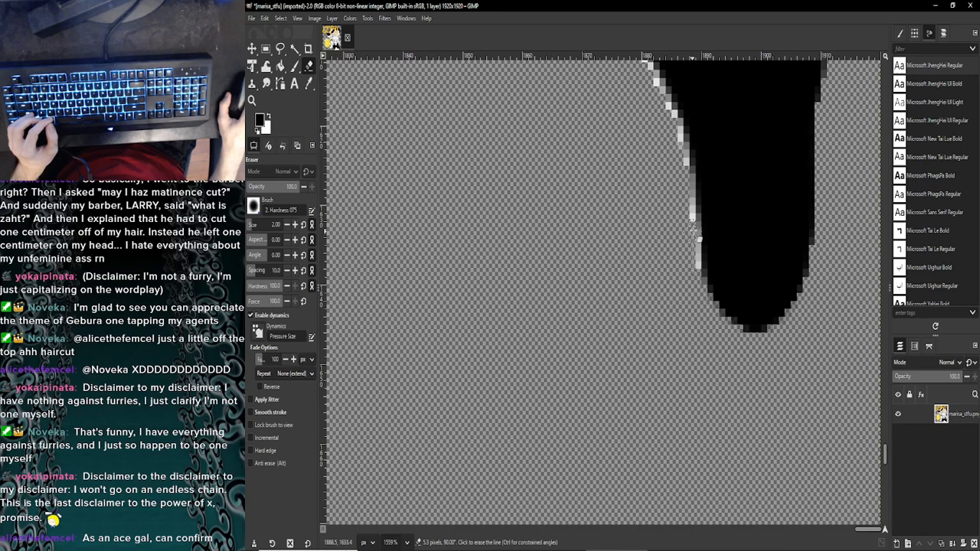
shift+click(695, 223)
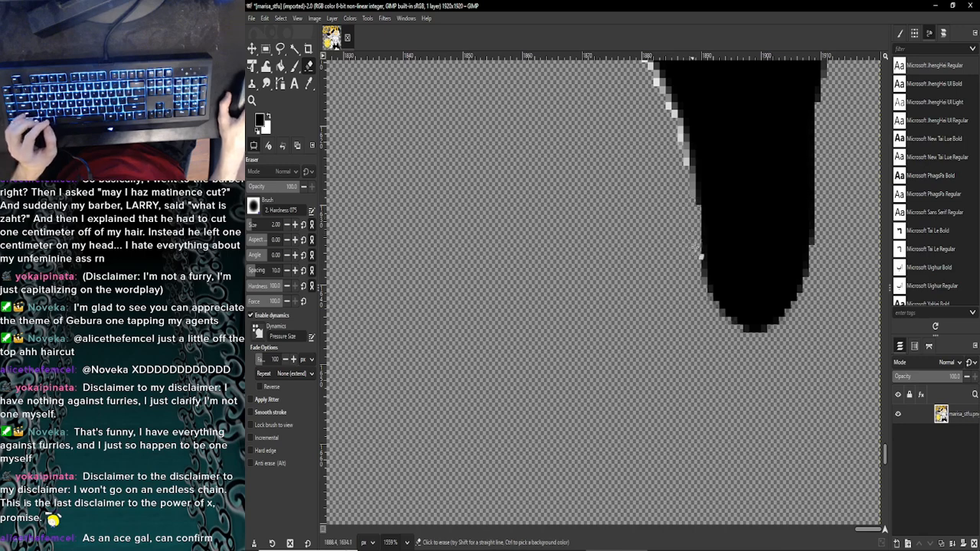
scroll(689, 237, up, 1)
scroll(685, 247, up, 1)
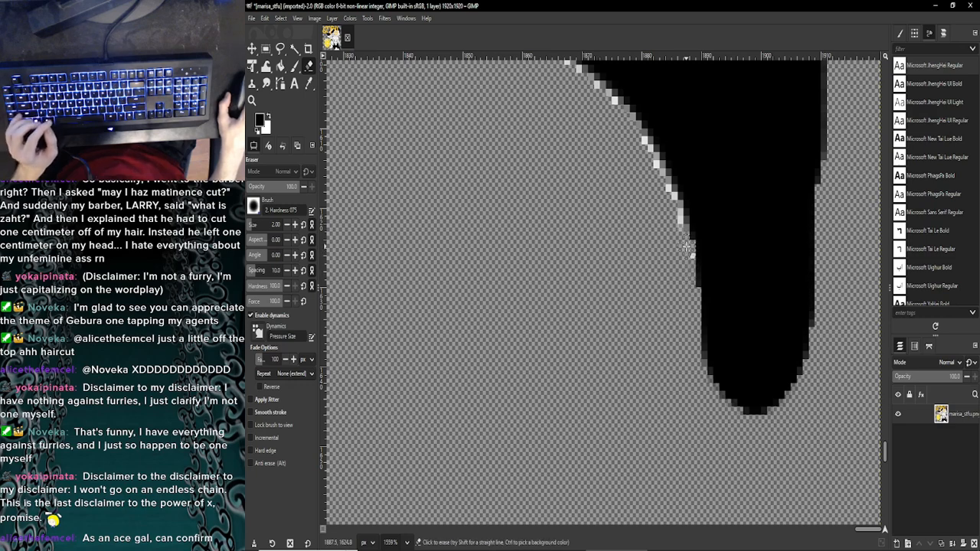
Step: Erase the pale pixels along the concave inner curve above the bow tail's tip
scroll(679, 325, up, 1)
scroll(666, 331, up, 1)
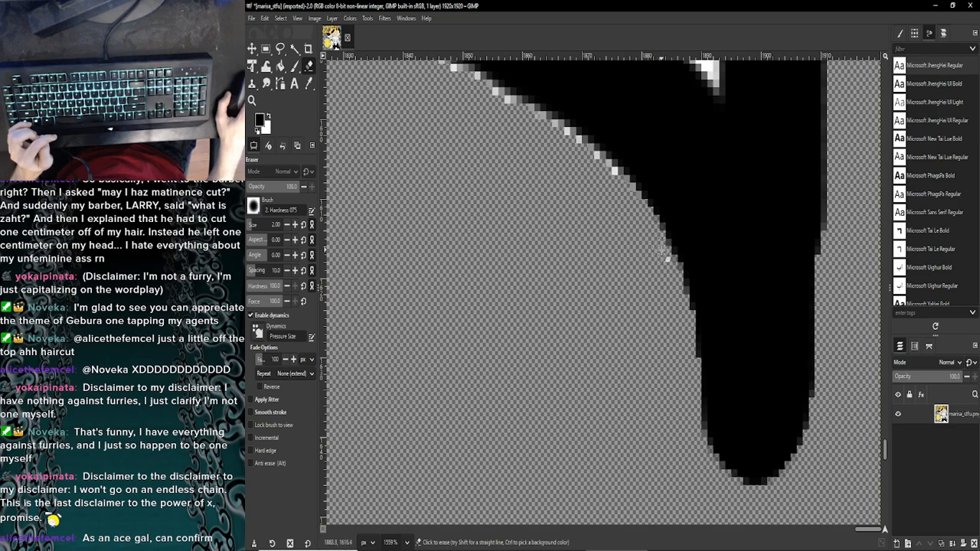
scroll(660, 247, up, 2)
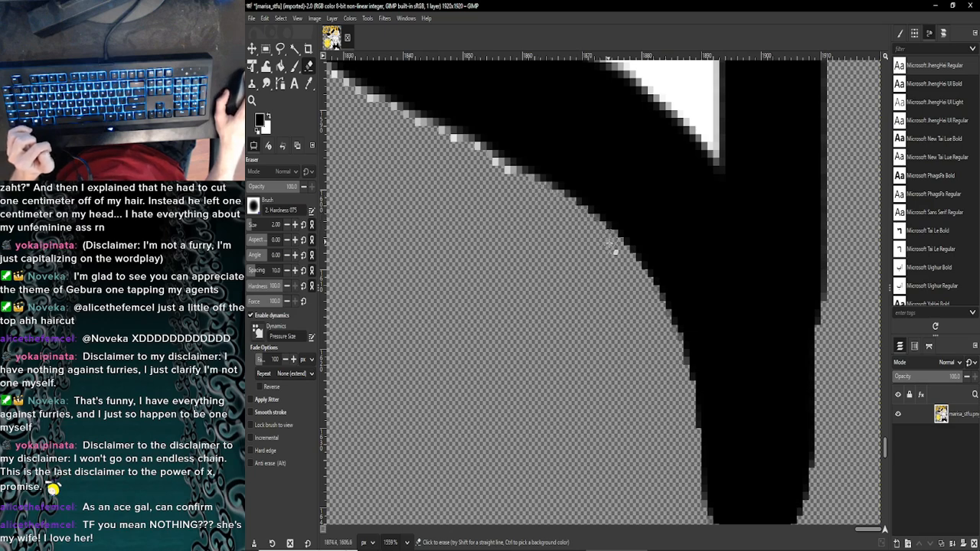
scroll(633, 291, up, 1)
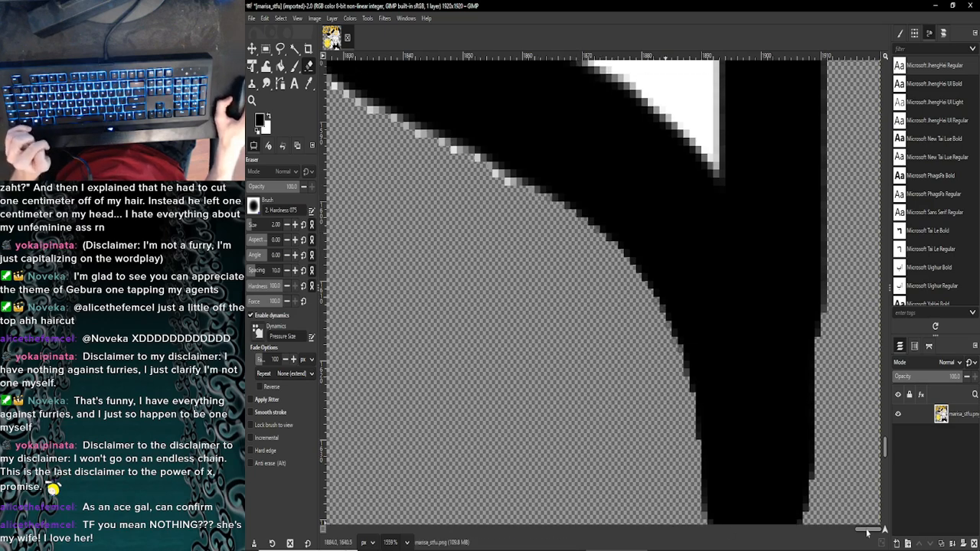
Step: Erase the fringe along the bow tail's diagonal underside, working up toward the pointed notch beside the neighbouring bow piece
drag(866, 532, 857, 535)
scroll(706, 394, up, 4)
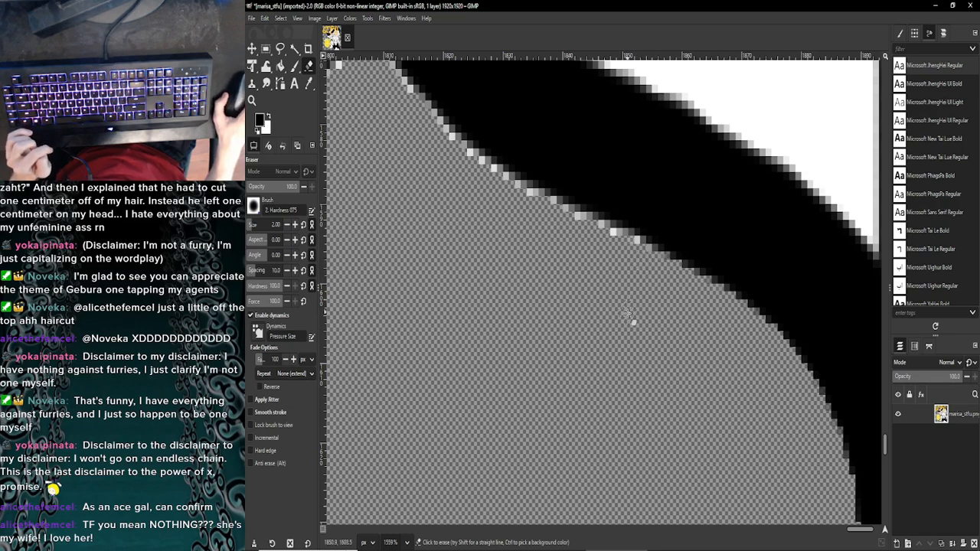
scroll(628, 313, up, 1)
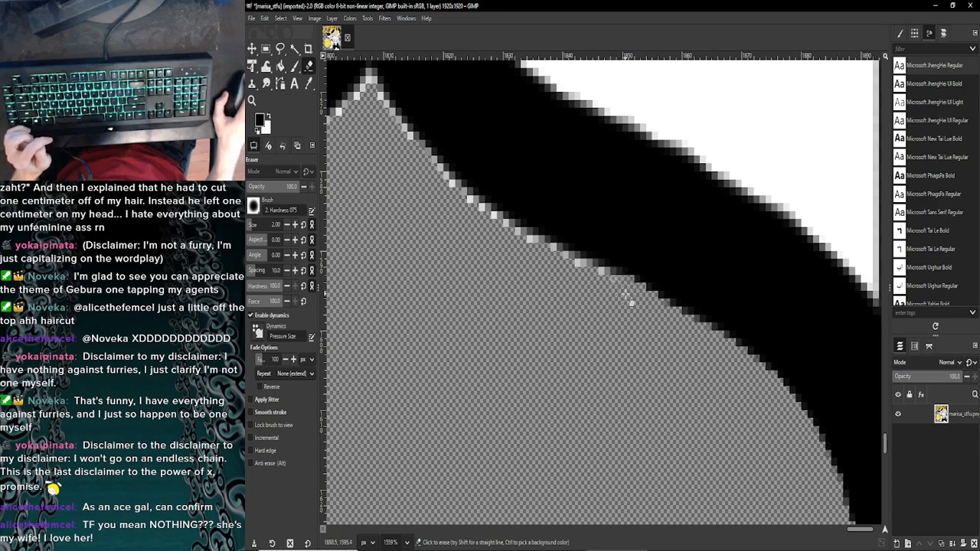
drag(859, 533, 855, 533)
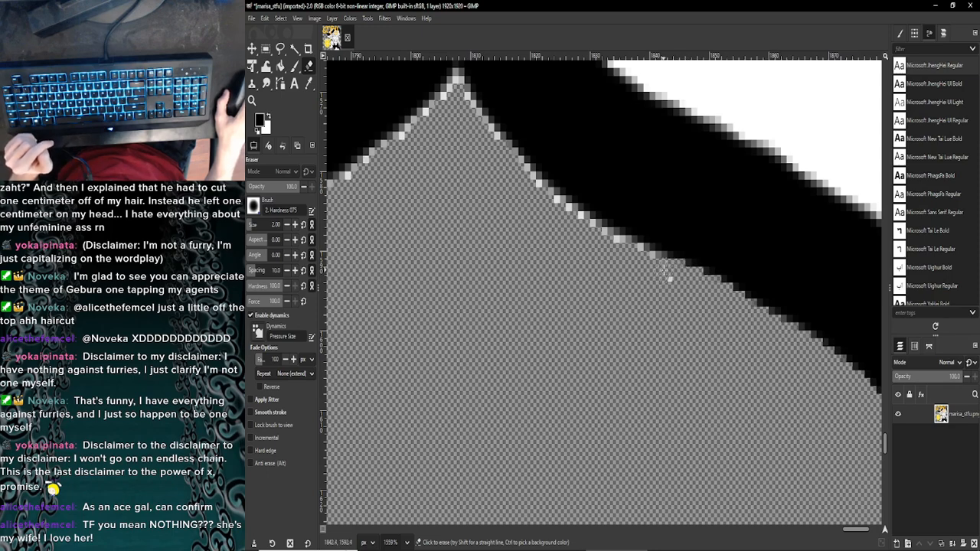
scroll(677, 337, up, 1)
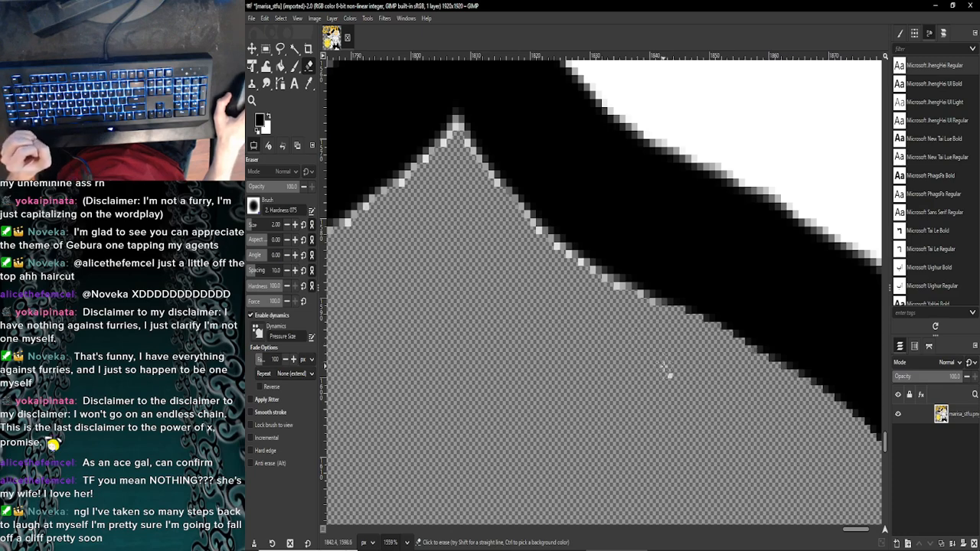
scroll(665, 356, up, 1)
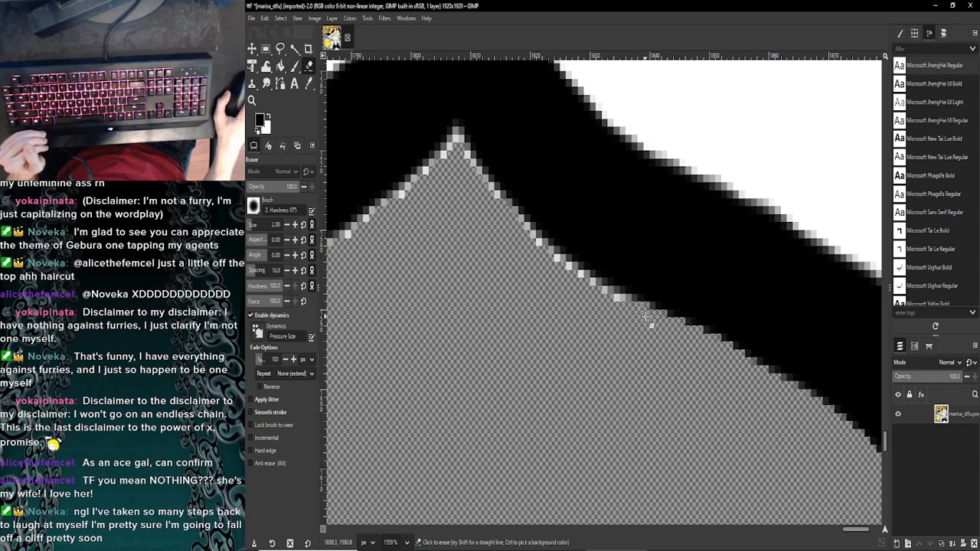
scroll(647, 318, up, 2)
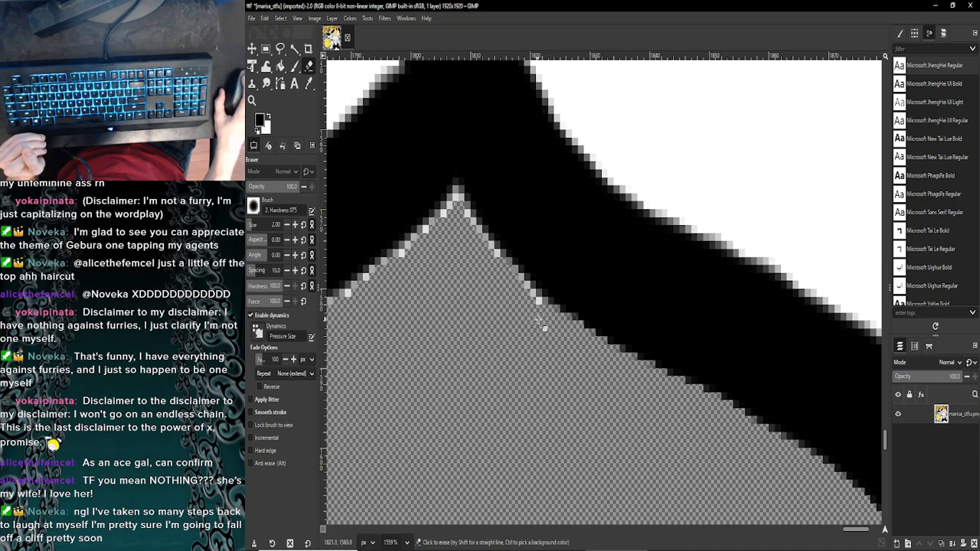
Step: Erase the remaining fringe on both sides of the pointed notch between the two lower bow pieces
scroll(541, 328, up, 2)
mouse_move(536, 375)
mouse_down()
mouse_move(463, 285)
mouse_move(554, 391)
mouse_up()
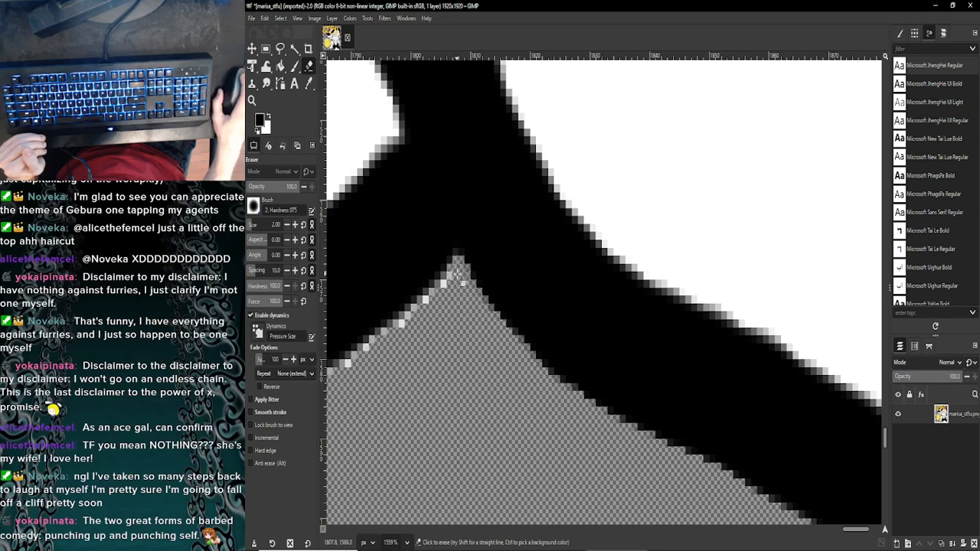
drag(457, 284, 399, 330)
drag(381, 343, 346, 372)
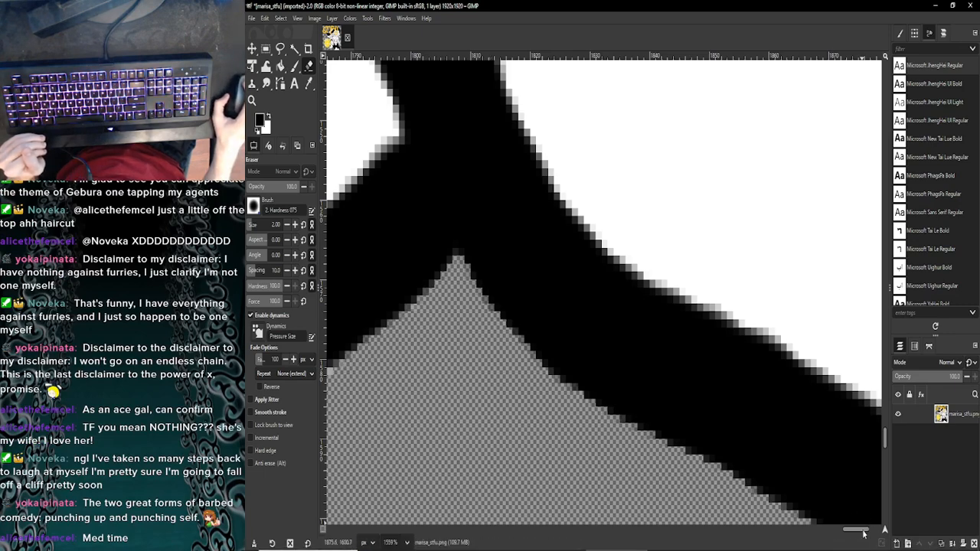
Step: Examine the underside of the adjoining bow piece, the whole drawing, and the outlines around the bow and hair
drag(863, 531, 851, 535)
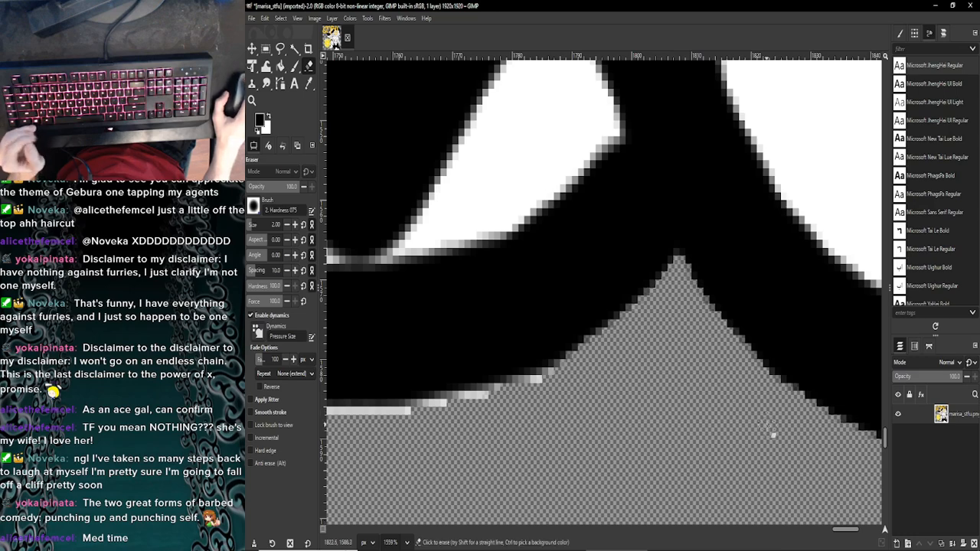
scroll(826, 477, up, 2)
scroll(691, 436, down, 8)
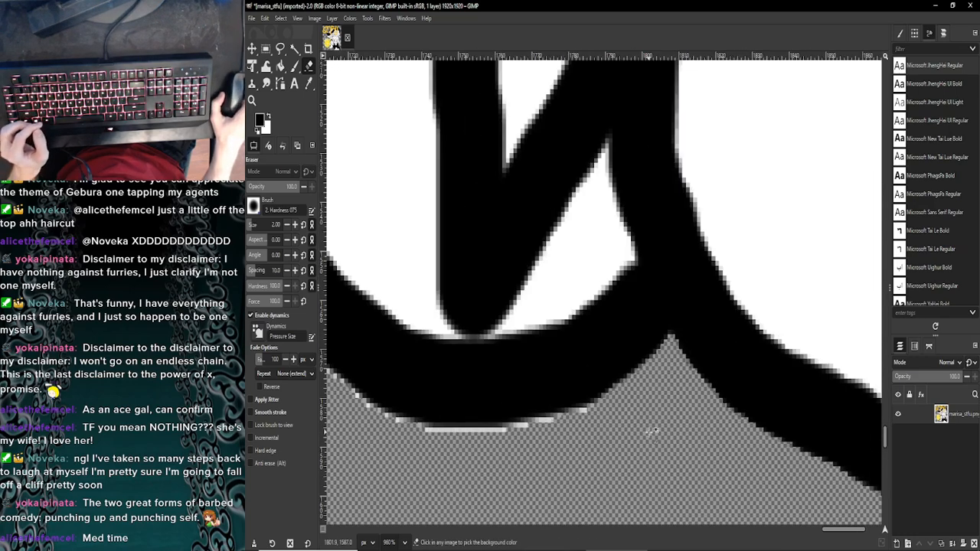
scroll(652, 433, down, 4)
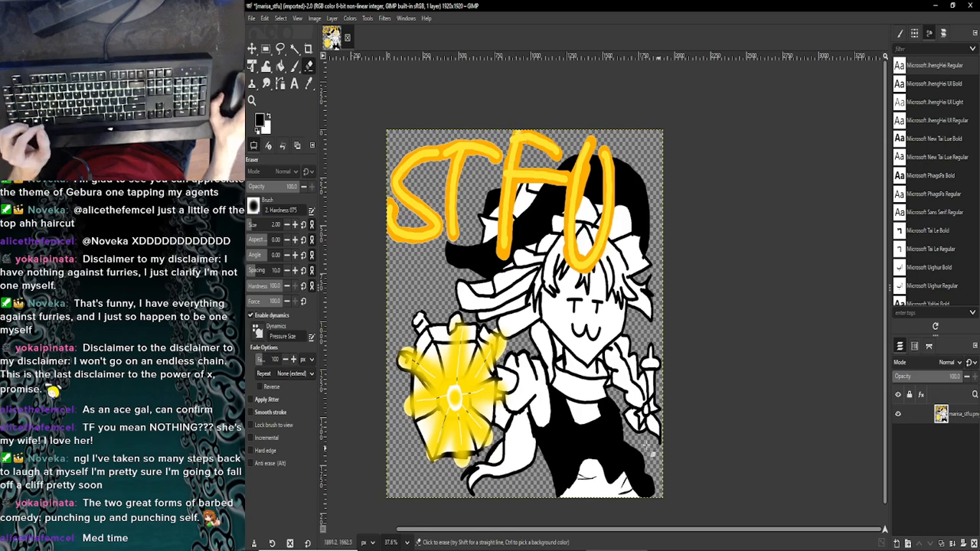
scroll(646, 443, up, 2)
scroll(647, 443, up, 1)
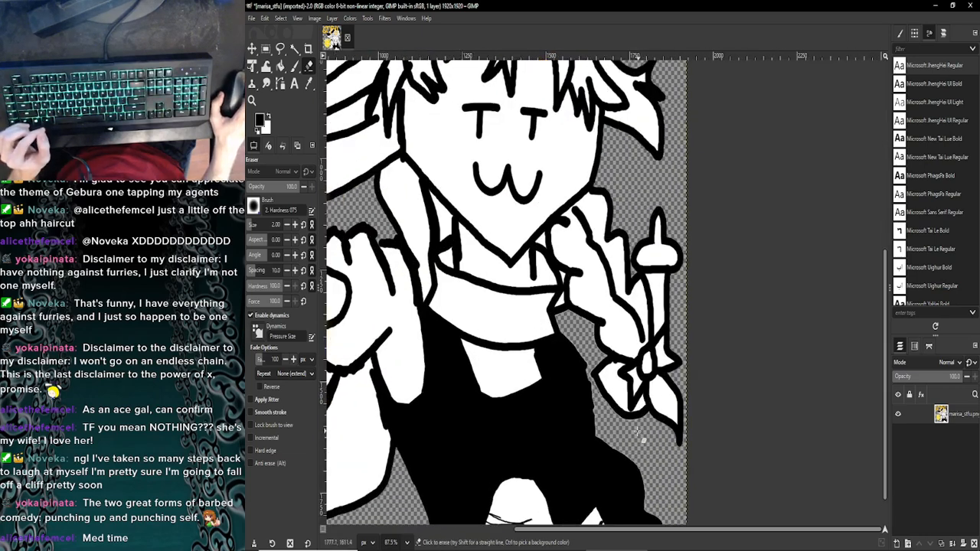
scroll(639, 431, up, 8)
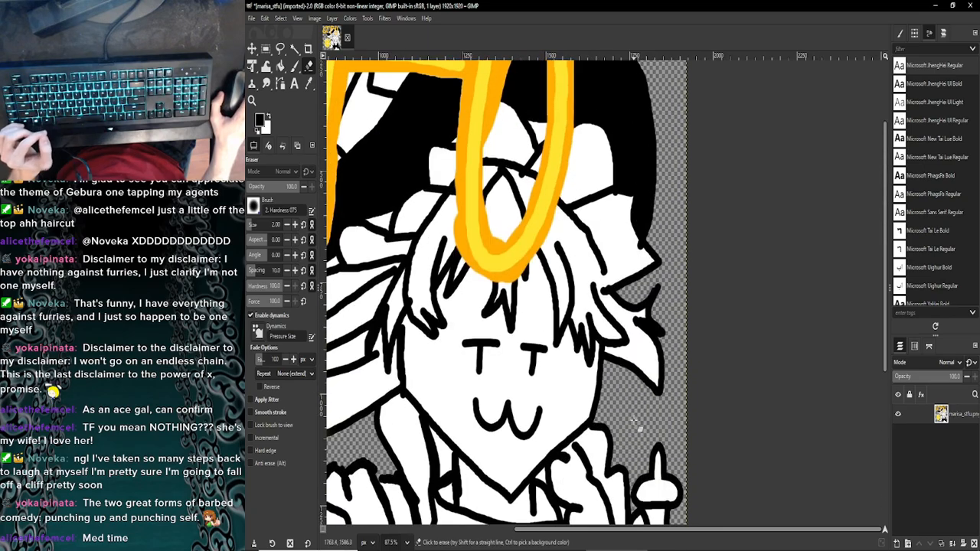
Step: Export the whole drawing as marisa_stfu.png in Pictures, replacing the existing file with the offered PNG options, and close GIMP
scroll(594, 335, down, 6)
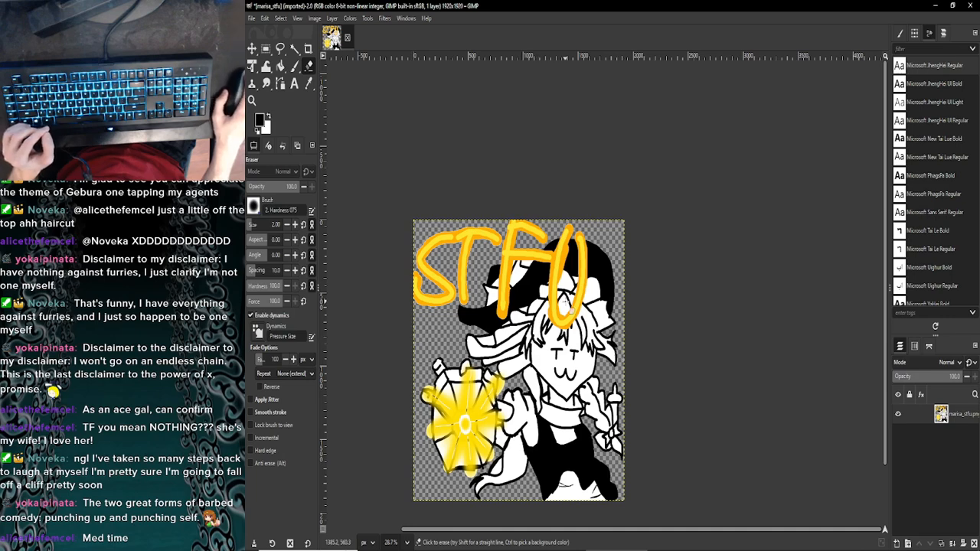
scroll(574, 394, down, 2)
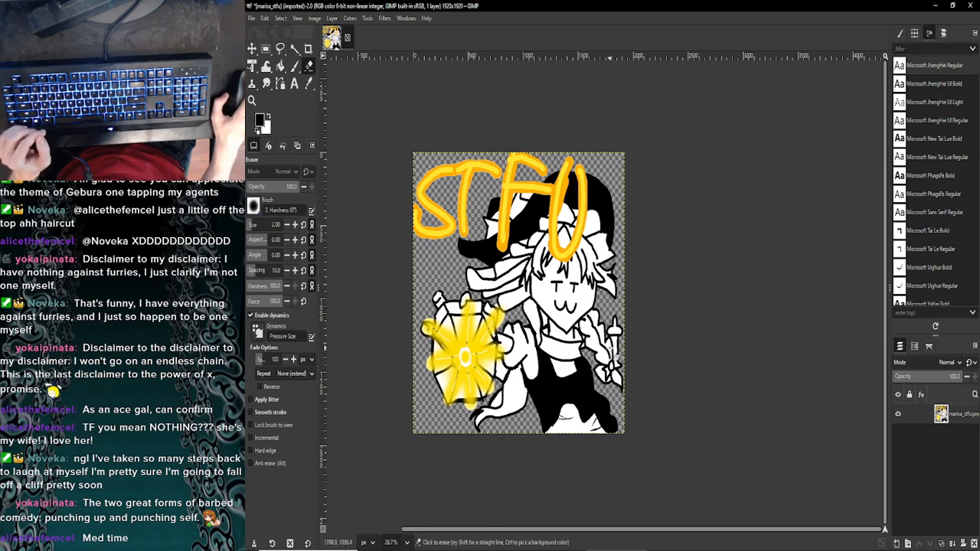
click(251, 19)
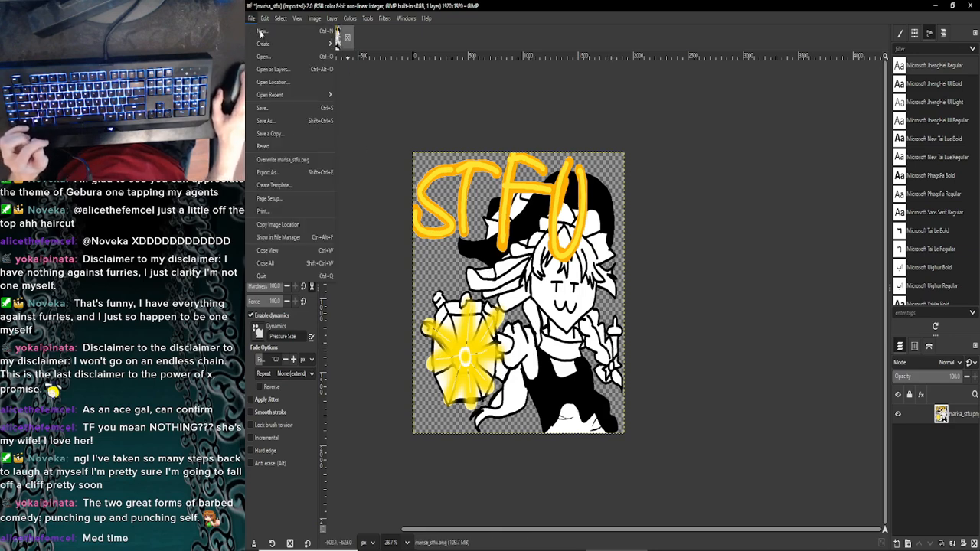
click(287, 172)
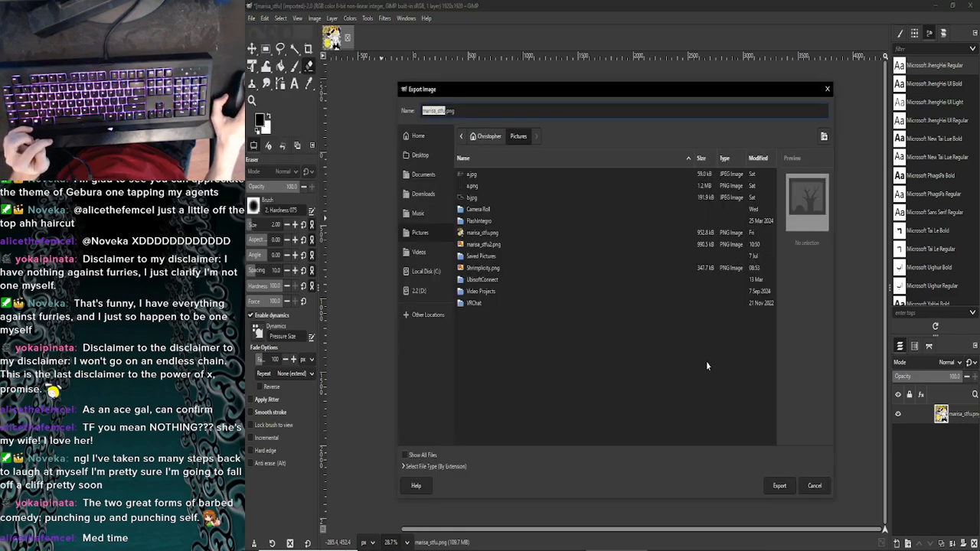
click(778, 486)
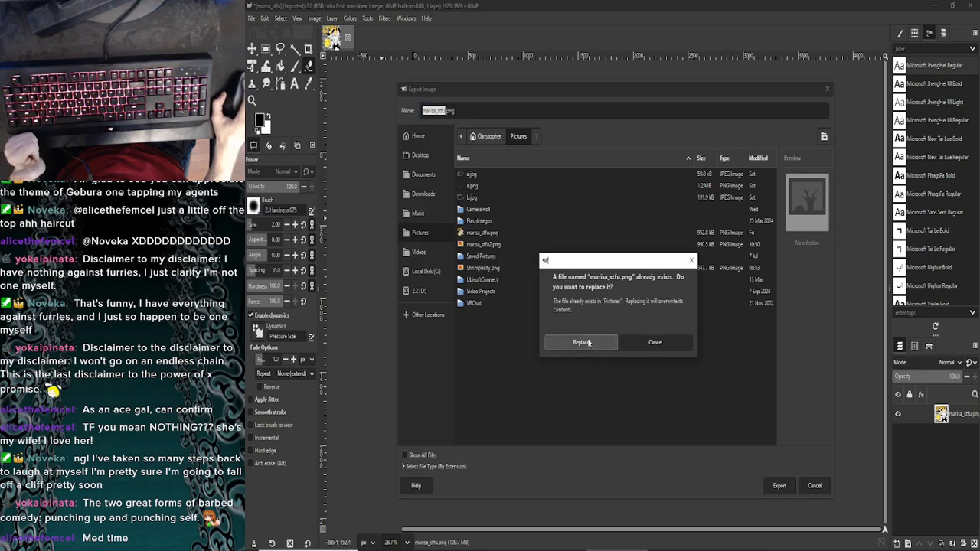
click(582, 342)
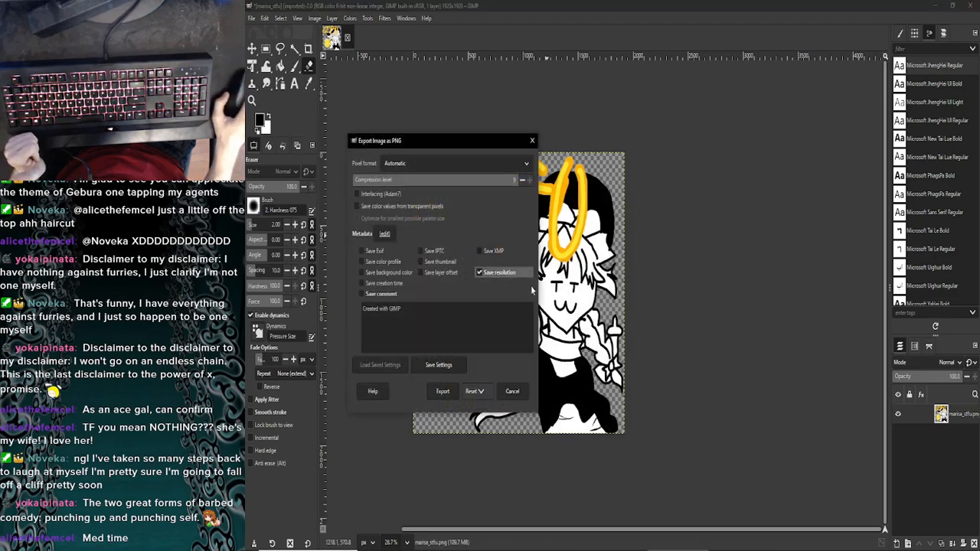
click(443, 392)
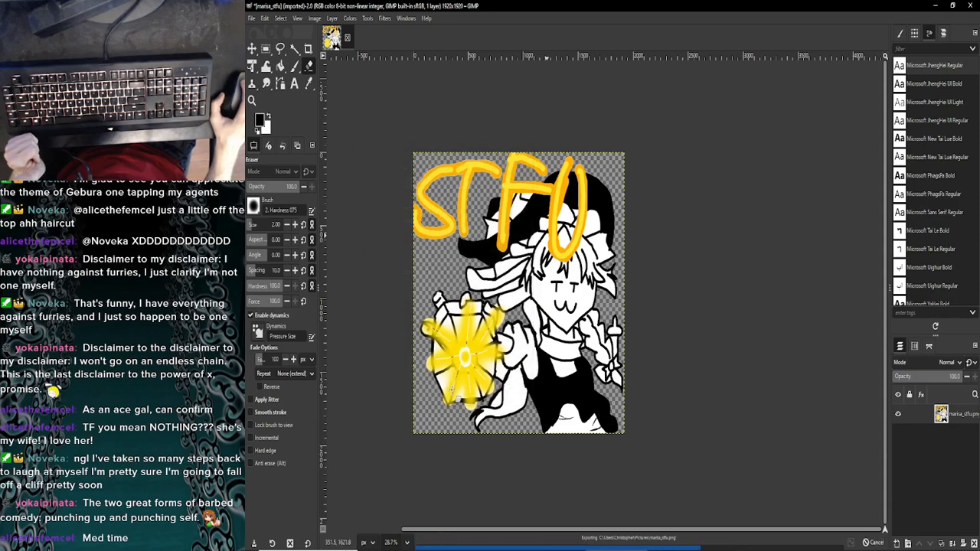
click(973, 6)
click(616, 352)
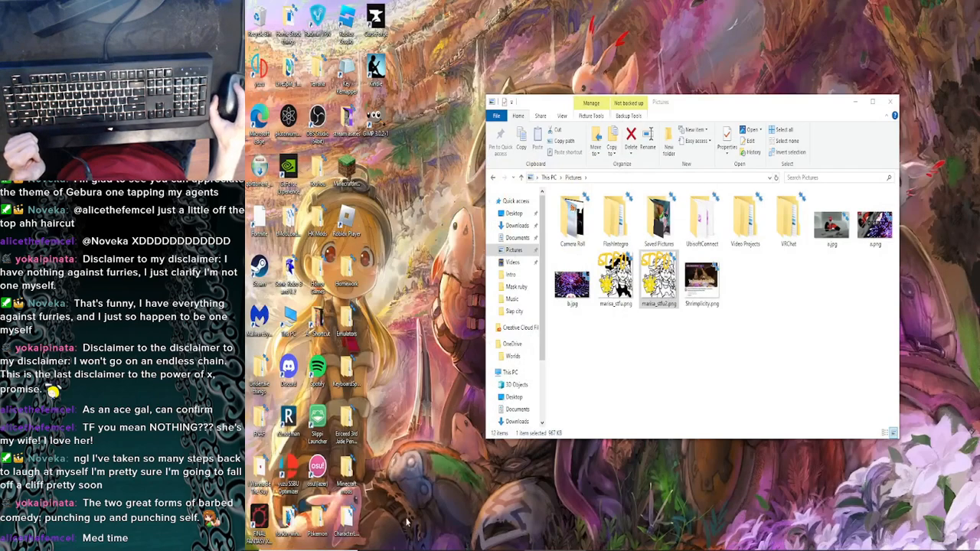
Step: Switch to the Edge browser, close the long Touhou BGM medley page, and play Demetori's "Heart of the Sunrise" on YouTube
click(386, 543)
click(369, 190)
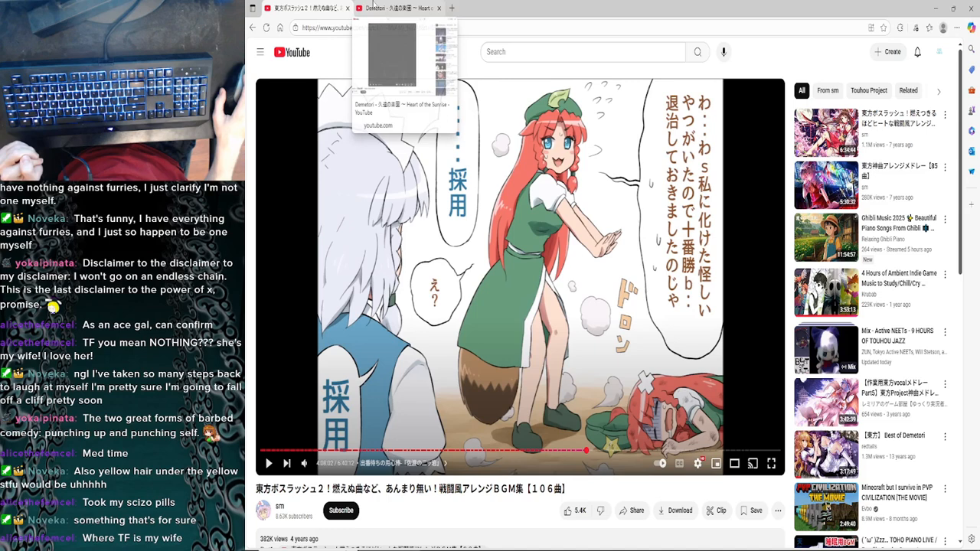
click(347, 9)
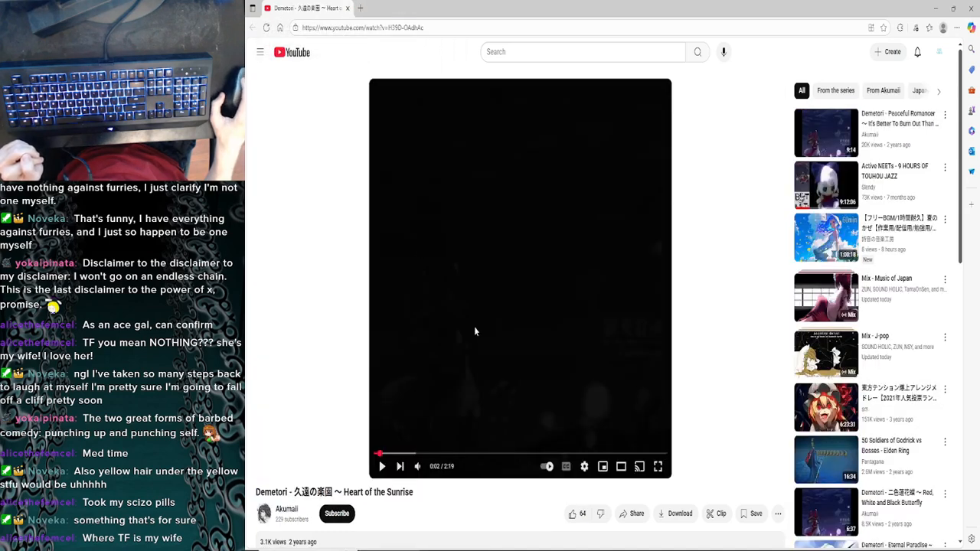
click(476, 331)
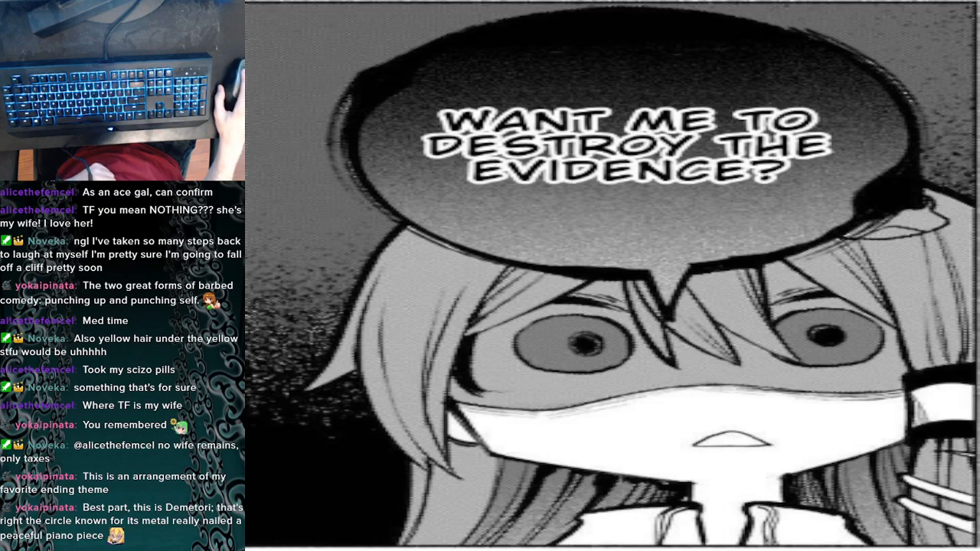
key(alt+Tab)
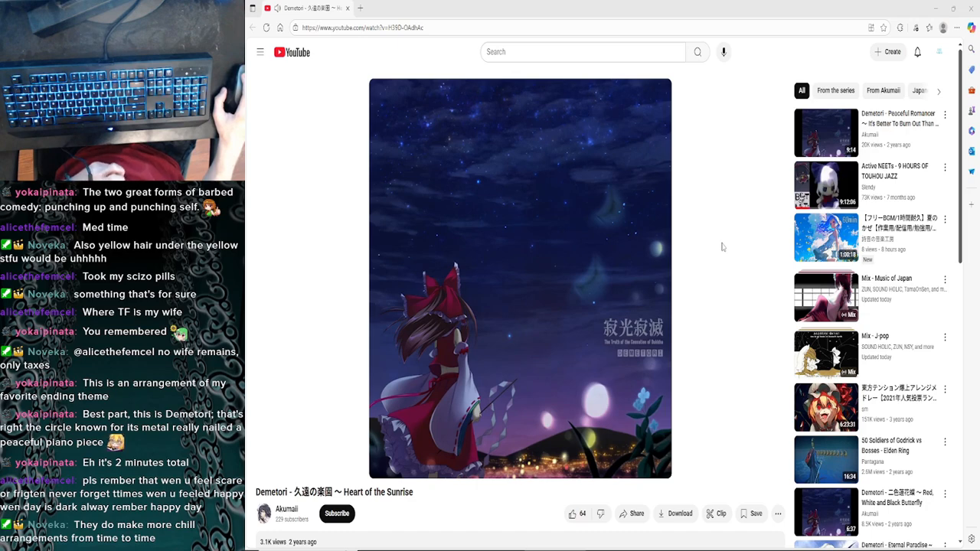
click(932, 7)
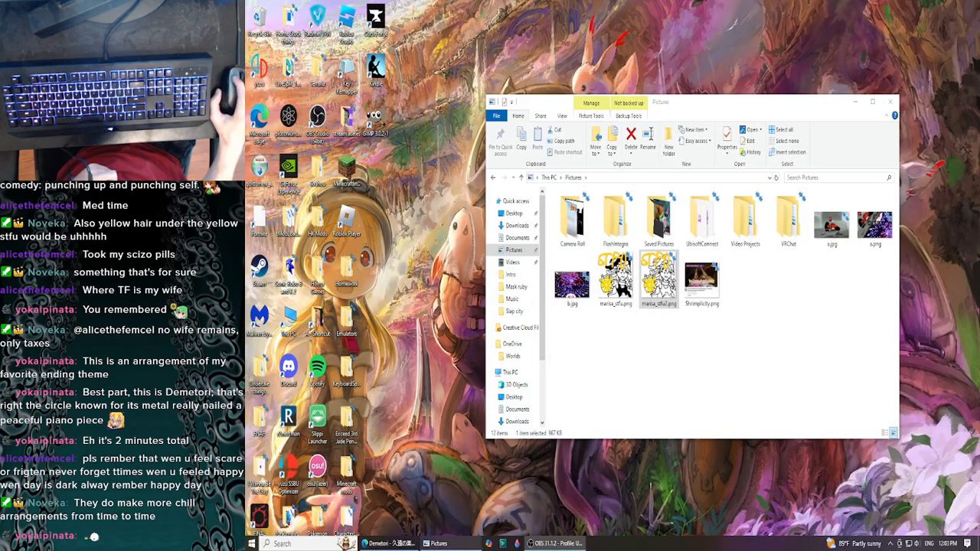
click(391, 546)
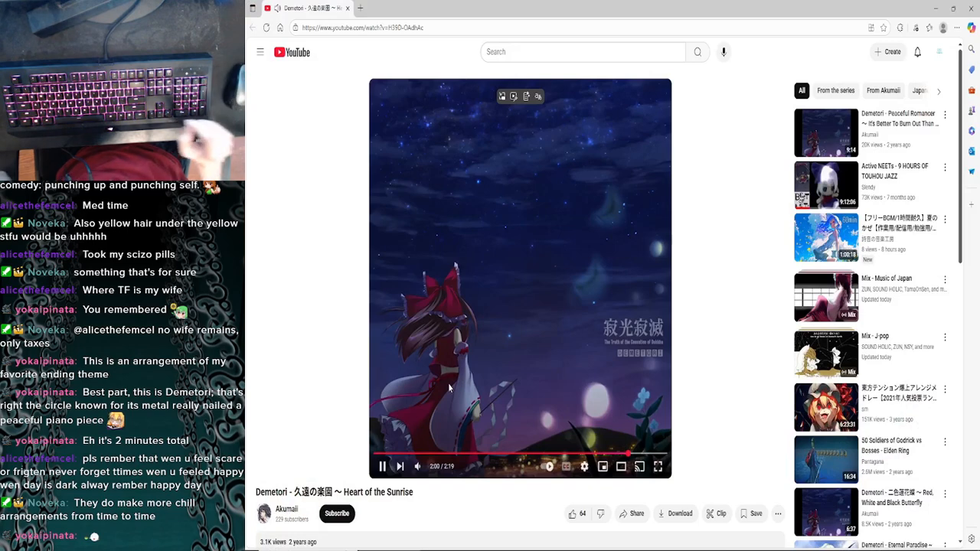